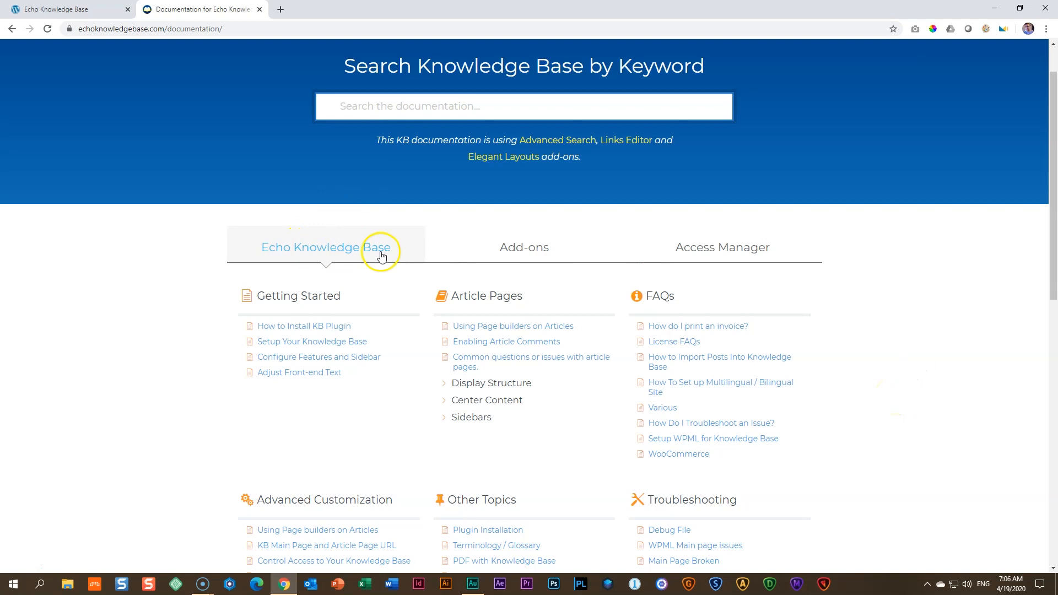
Look through the documentation's Add-ons, Access Manager and Echo Knowledge Base categories and their article lists
{"action": "left_click", "coordinate": [520, 259]}
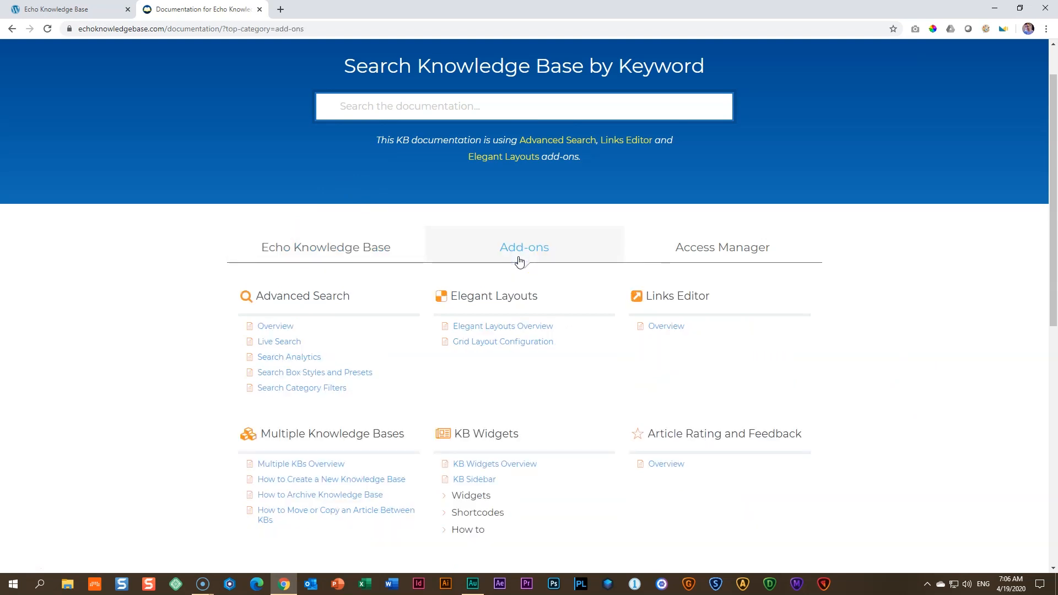
{"action": "left_click", "coordinate": [753, 249]}
{"action": "left_click", "coordinate": [547, 244]}
{"action": "left_click", "coordinate": [297, 247]}
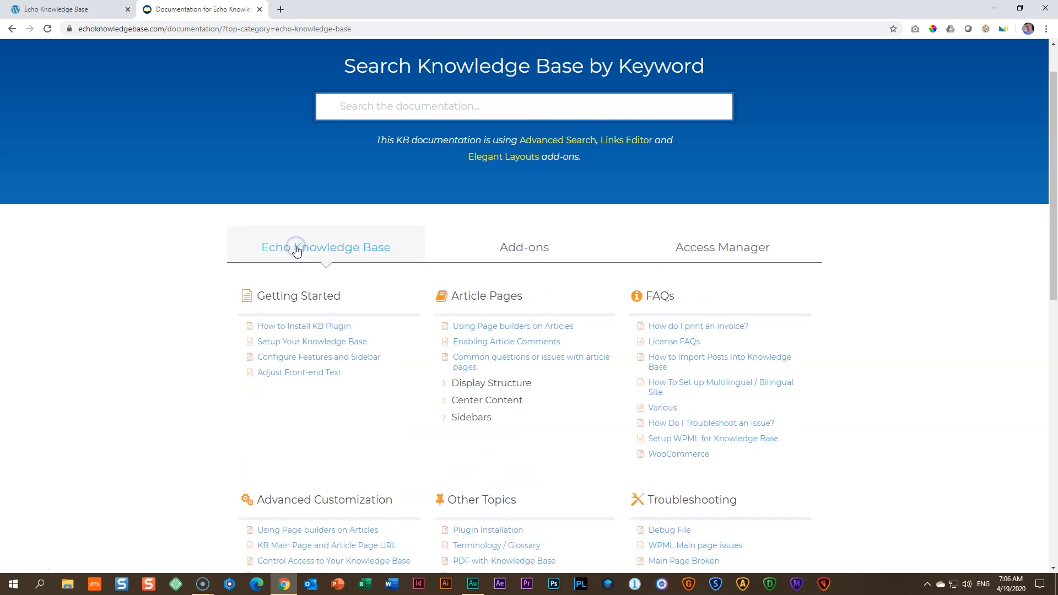
{"action": "scroll", "coordinate": [309, 243], "scroll_direction": "down", "scroll_amount": 2}
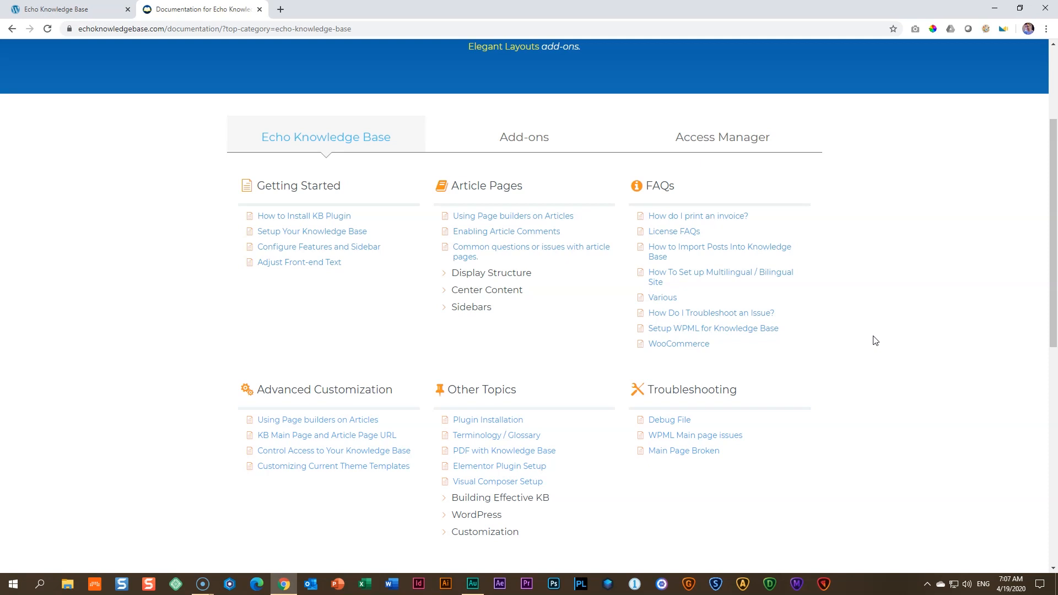
{"action": "scroll", "coordinate": [876, 339], "scroll_direction": "up", "scroll_amount": 3}
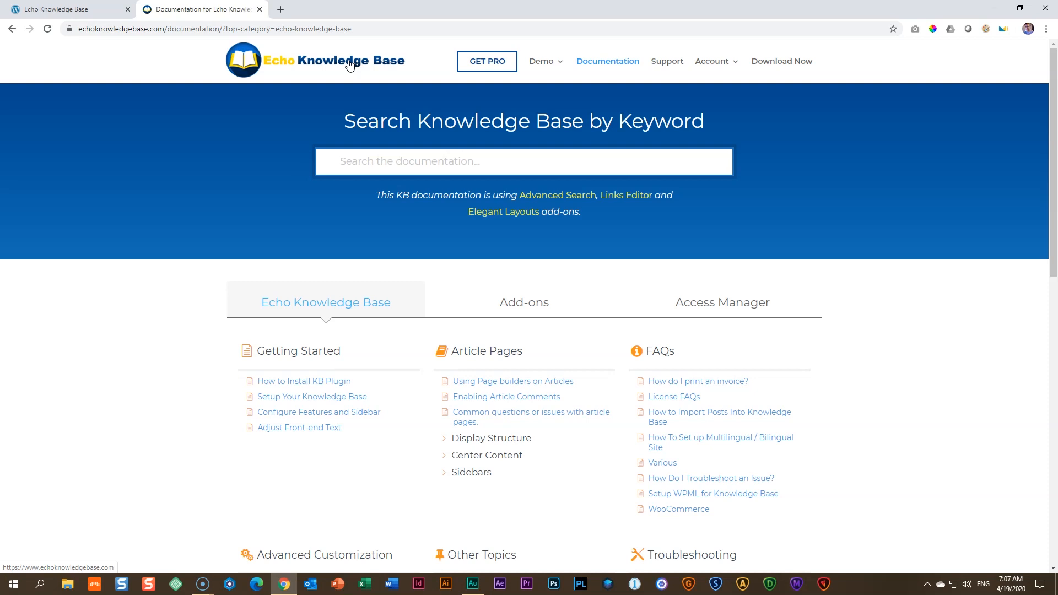
{"action": "scroll", "coordinate": [614, 331], "scroll_direction": "down", "scroll_amount": 4}
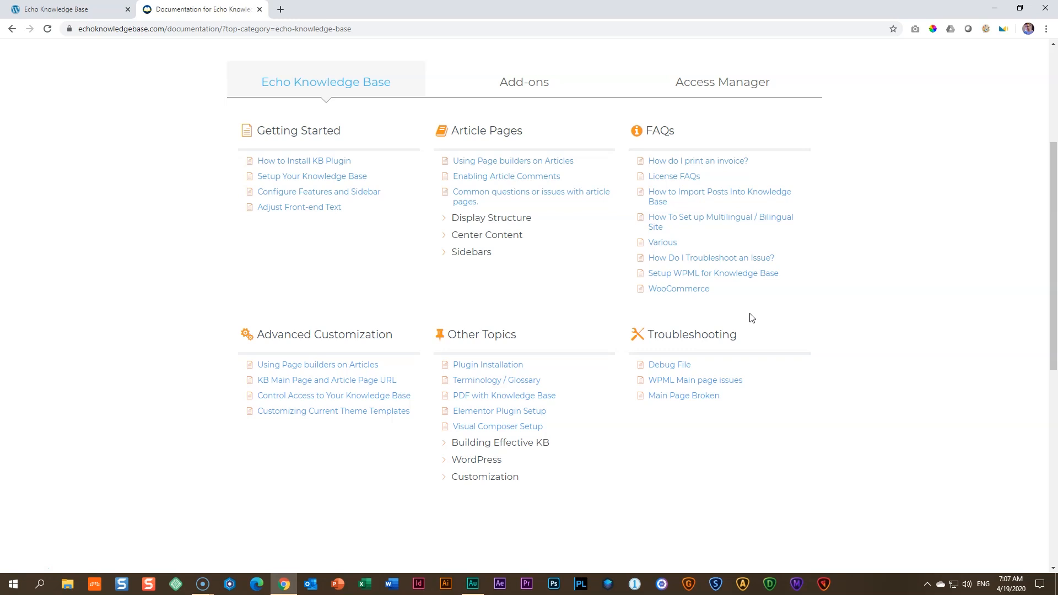
Open the How to Install KB Plugin article and examine its contents, including the Text Tutorial section
{"action": "left_click", "coordinate": [303, 161]}
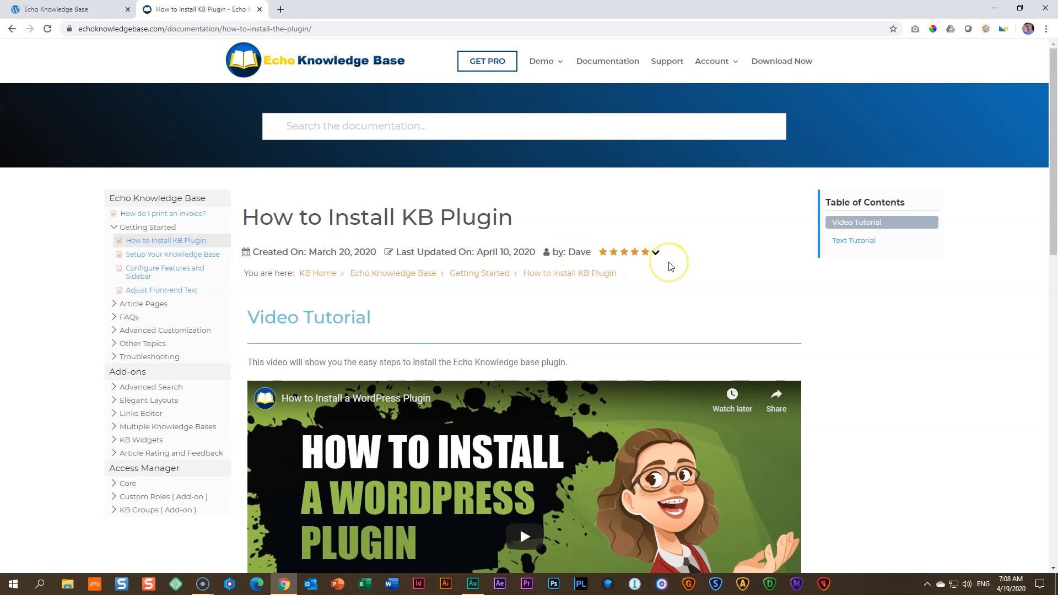
{"action": "scroll", "coordinate": [671, 270], "scroll_direction": "down", "scroll_amount": 12}
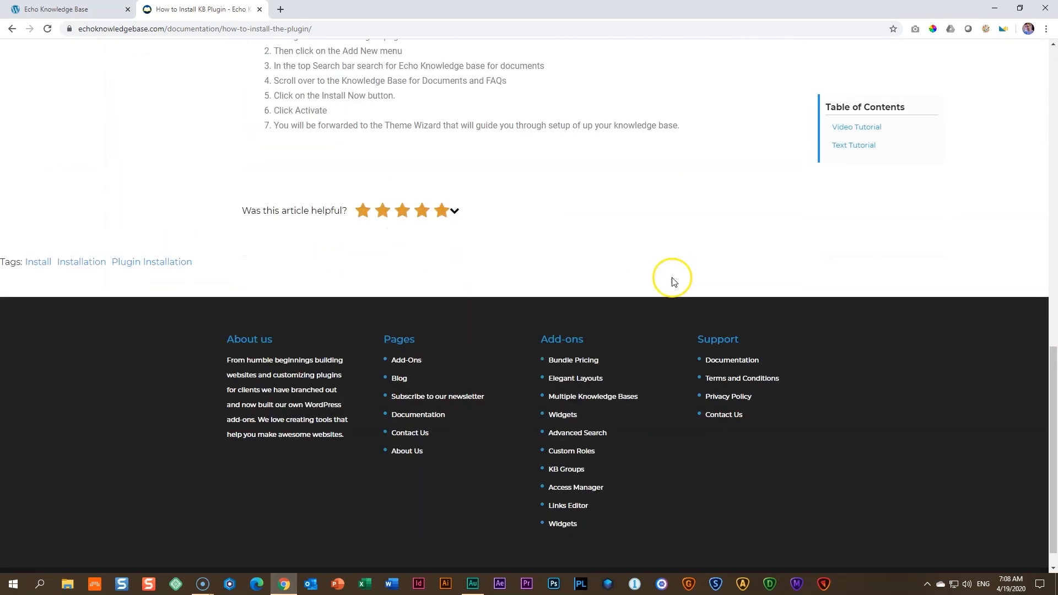
{"action": "scroll", "coordinate": [671, 276], "scroll_direction": "up", "scroll_amount": 6}
{"action": "scroll", "coordinate": [673, 277], "scroll_direction": "up", "scroll_amount": 6}
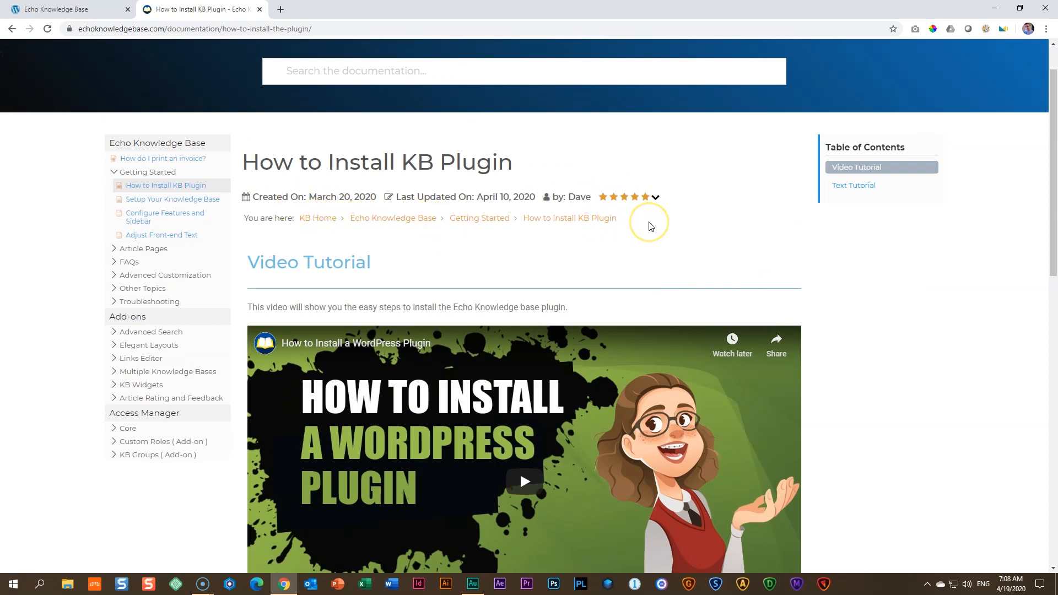
{"action": "scroll", "coordinate": [641, 225], "scroll_direction": "down", "scroll_amount": 9}
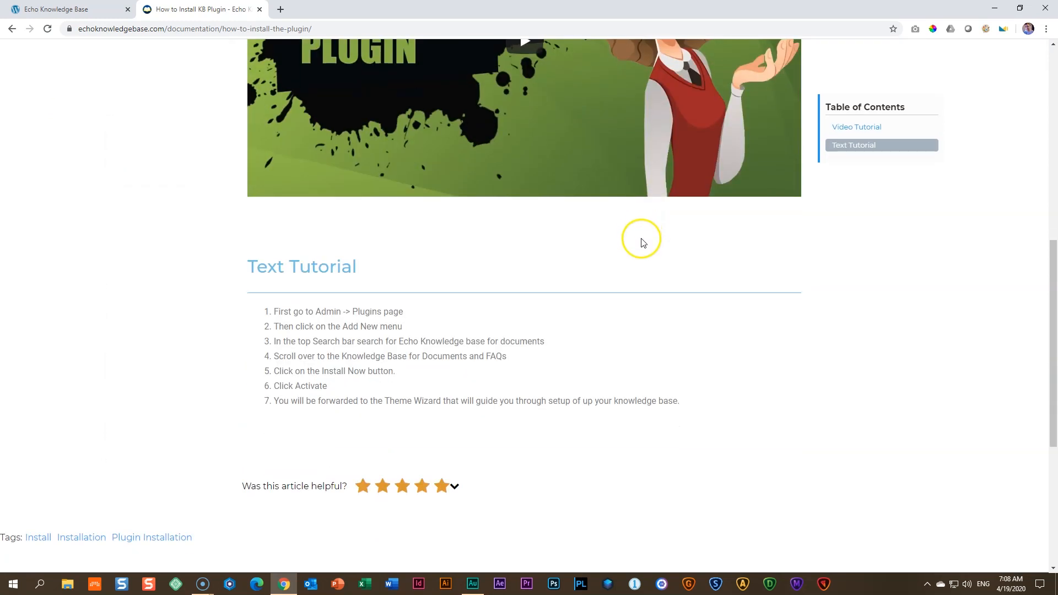
{"action": "scroll", "coordinate": [555, 300], "scroll_direction": "up", "scroll_amount": 7}
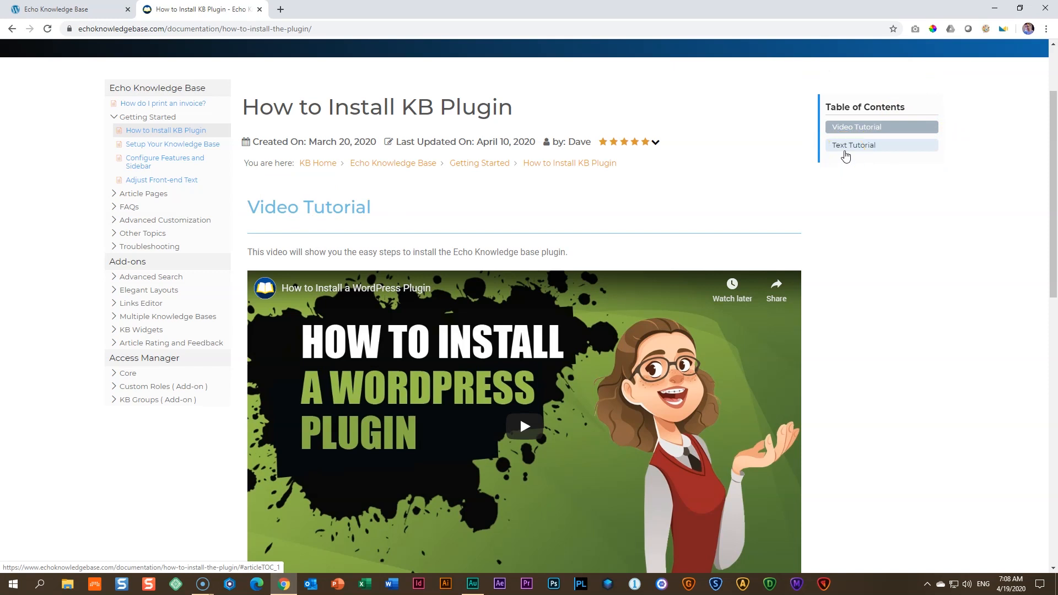
{"action": "left_click", "coordinate": [845, 152]}
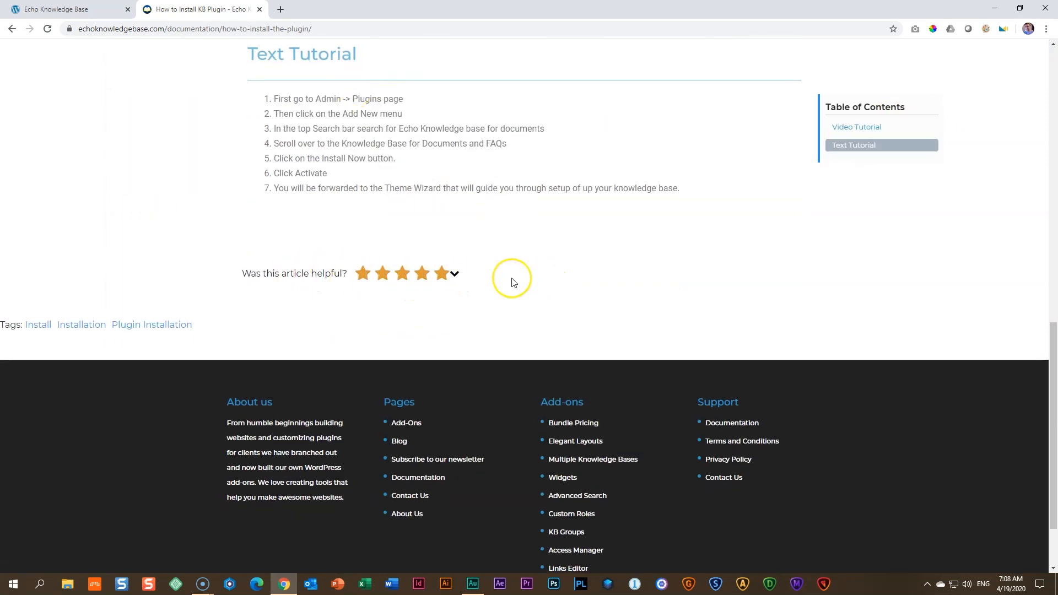
{"action": "scroll", "coordinate": [513, 281], "scroll_direction": "up", "scroll_amount": 10}
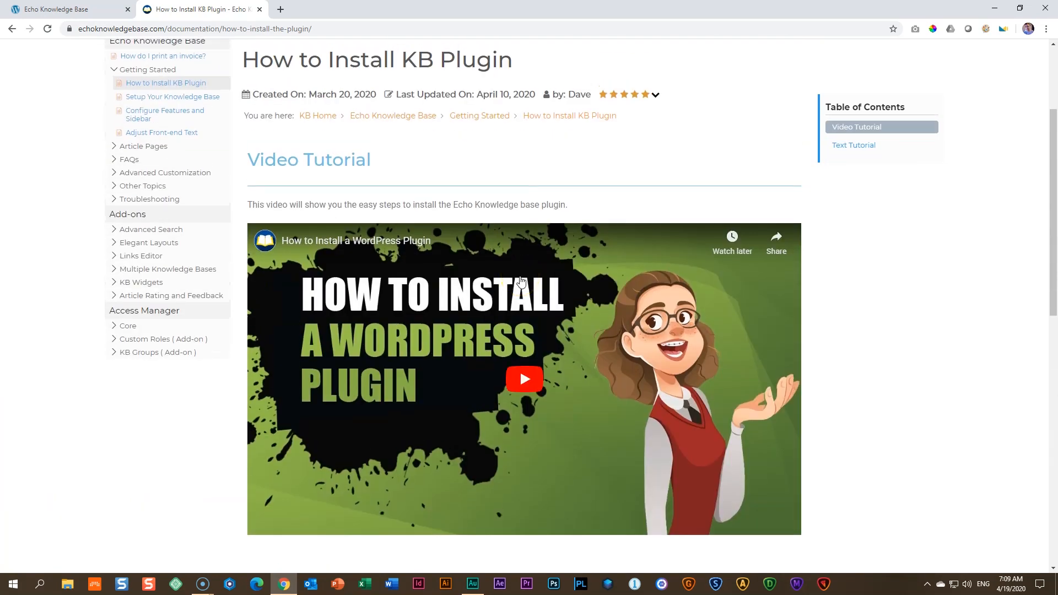
Open the Setup Your Knowledge Base article from KB Home and view its parent Getting Started category page
{"action": "left_click", "coordinate": [318, 116]}
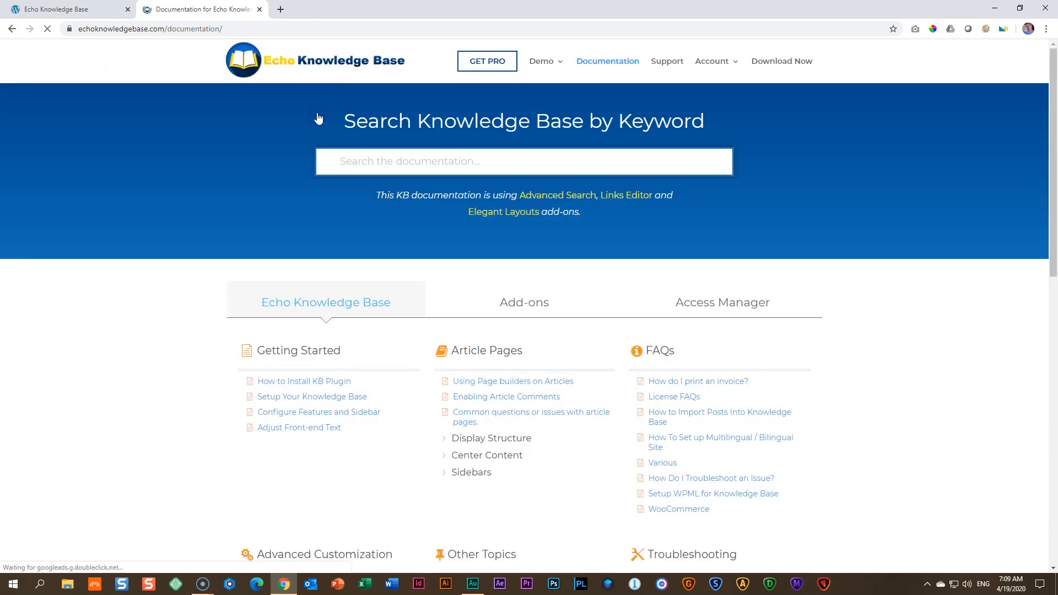
{"action": "left_click", "coordinate": [298, 398]}
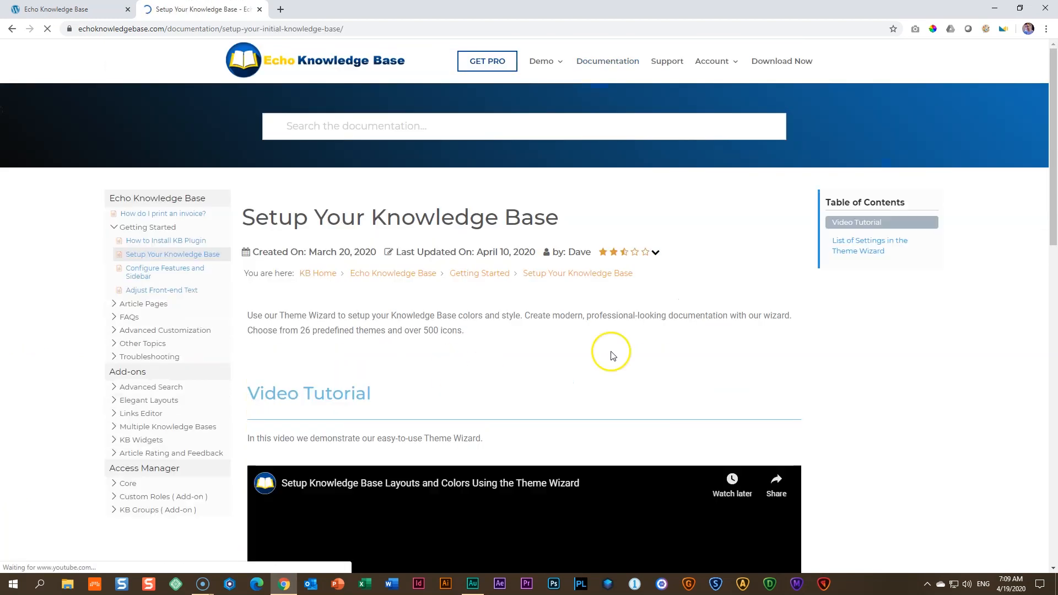
{"action": "left_click", "coordinate": [480, 274]}
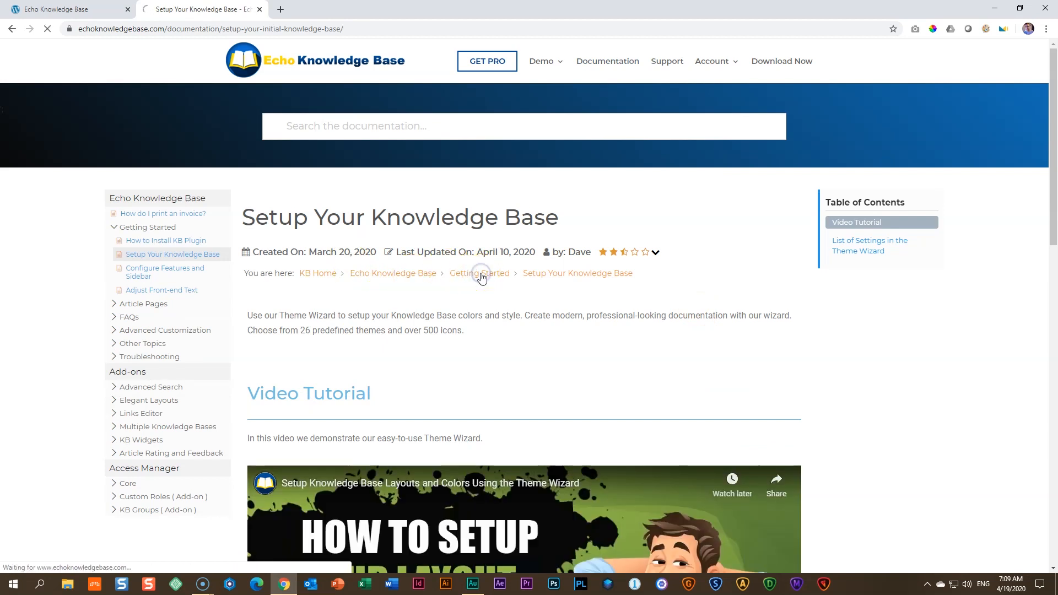
{"action": "scroll", "coordinate": [463, 254], "scroll_direction": "down", "scroll_amount": 2}
{"action": "scroll", "coordinate": [468, 270], "scroll_direction": "up", "scroll_amount": 1}
{"action": "scroll", "coordinate": [471, 274], "scroll_direction": "up", "scroll_amount": 1}
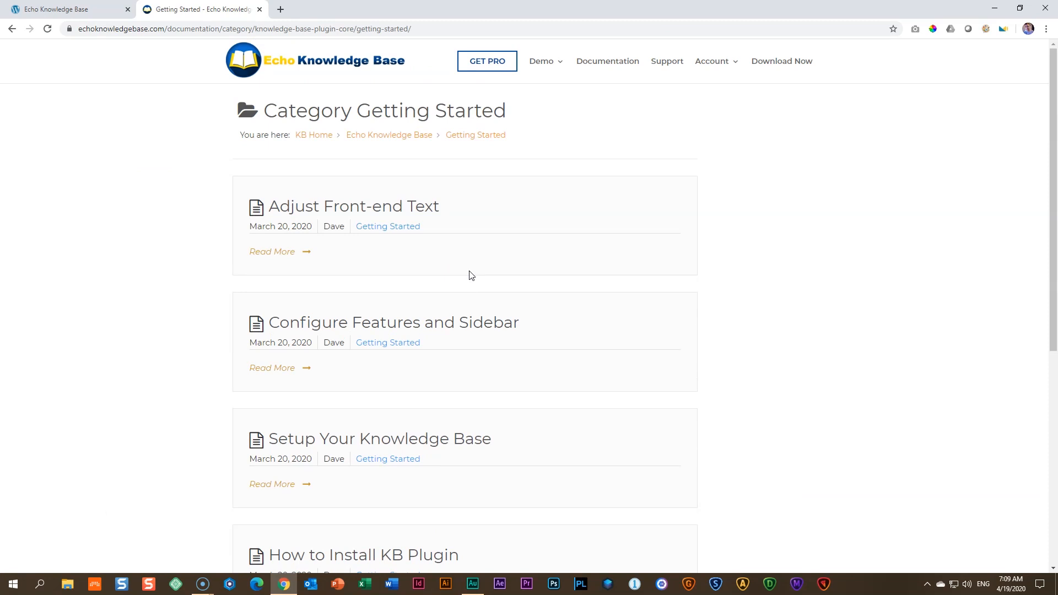
Open the Echo Knowledge Base website's home page and examine its features, add-ons and testimonials
{"action": "left_click", "coordinate": [351, 60]}
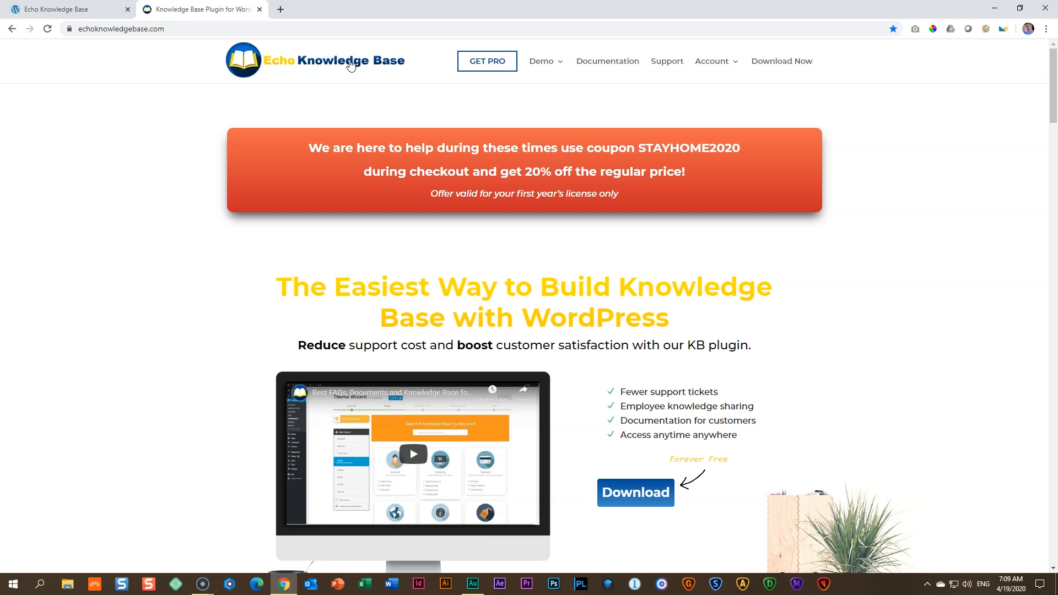
{"action": "scroll", "coordinate": [350, 64], "scroll_direction": "down", "scroll_amount": 9}
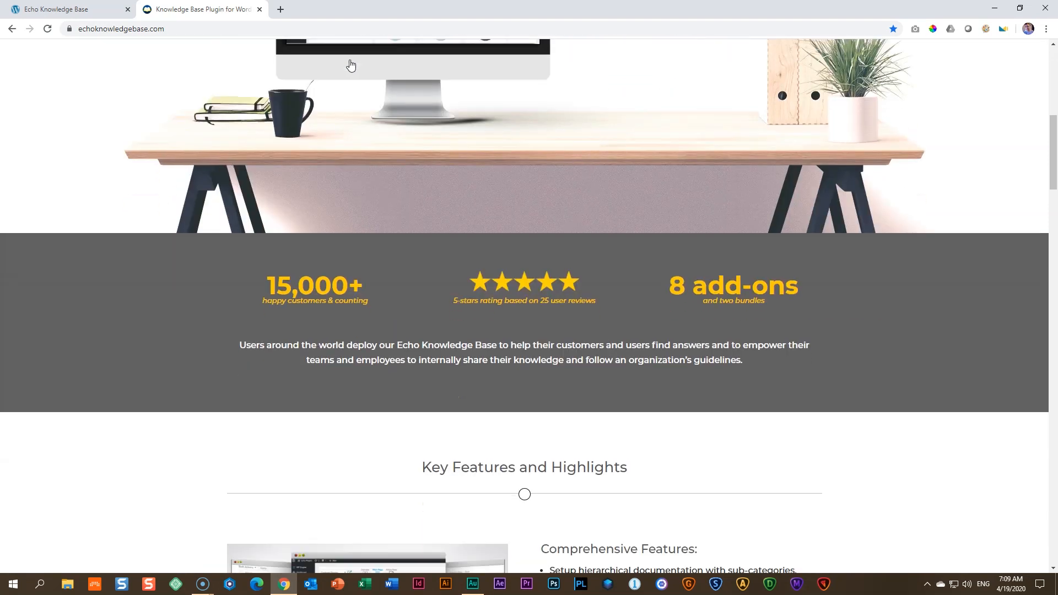
{"action": "scroll", "coordinate": [351, 64], "scroll_direction": "down", "scroll_amount": 10}
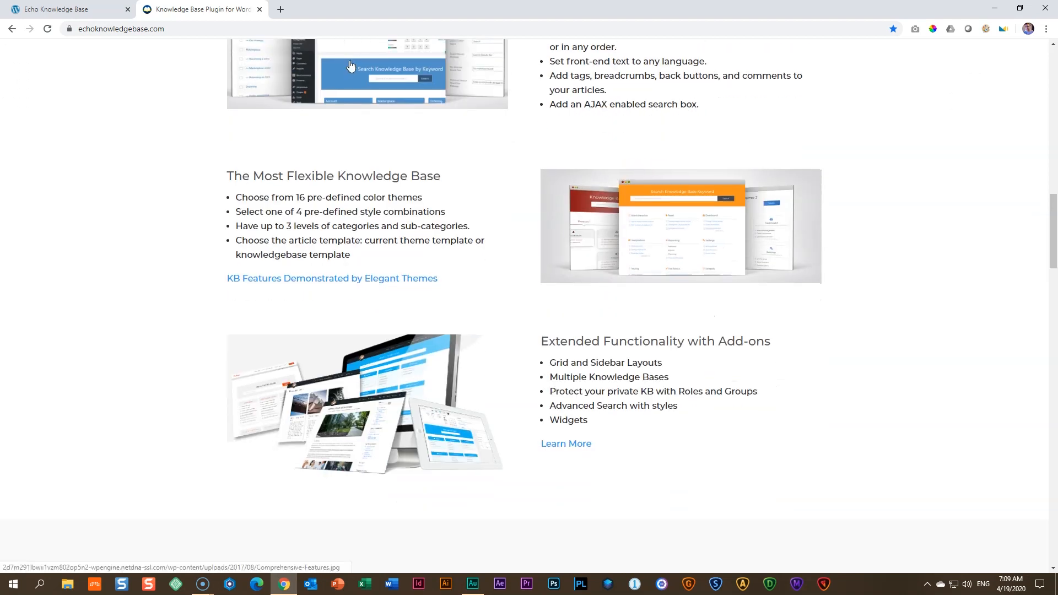
{"action": "scroll", "coordinate": [351, 65], "scroll_direction": "down", "scroll_amount": 3}
{"action": "scroll", "coordinate": [350, 65], "scroll_direction": "down", "scroll_amount": 8}
{"action": "scroll", "coordinate": [351, 65], "scroll_direction": "down", "scroll_amount": 7}
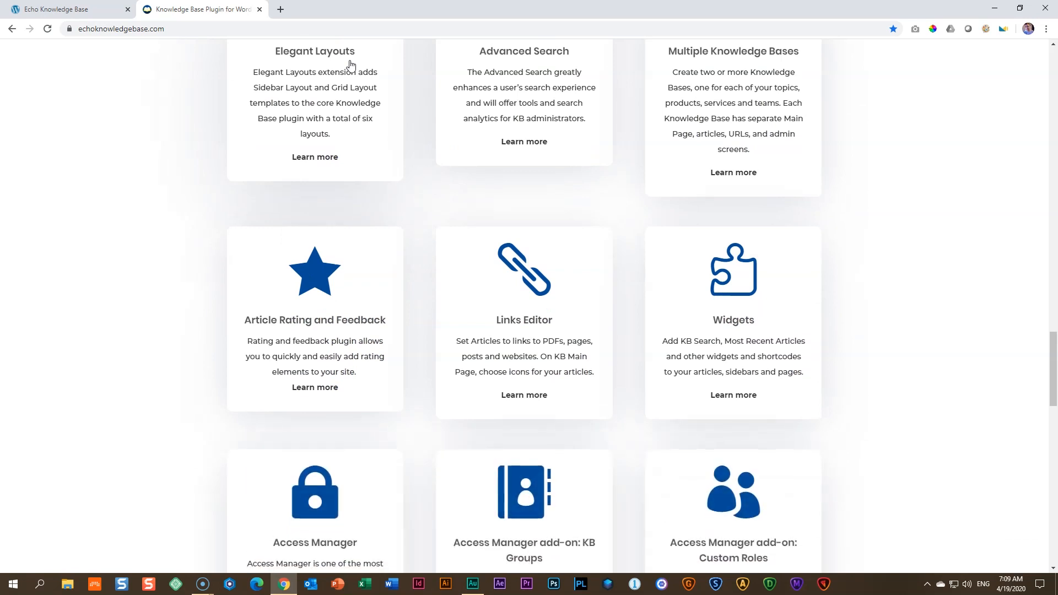
{"action": "scroll", "coordinate": [351, 65], "scroll_direction": "down", "scroll_amount": 11}
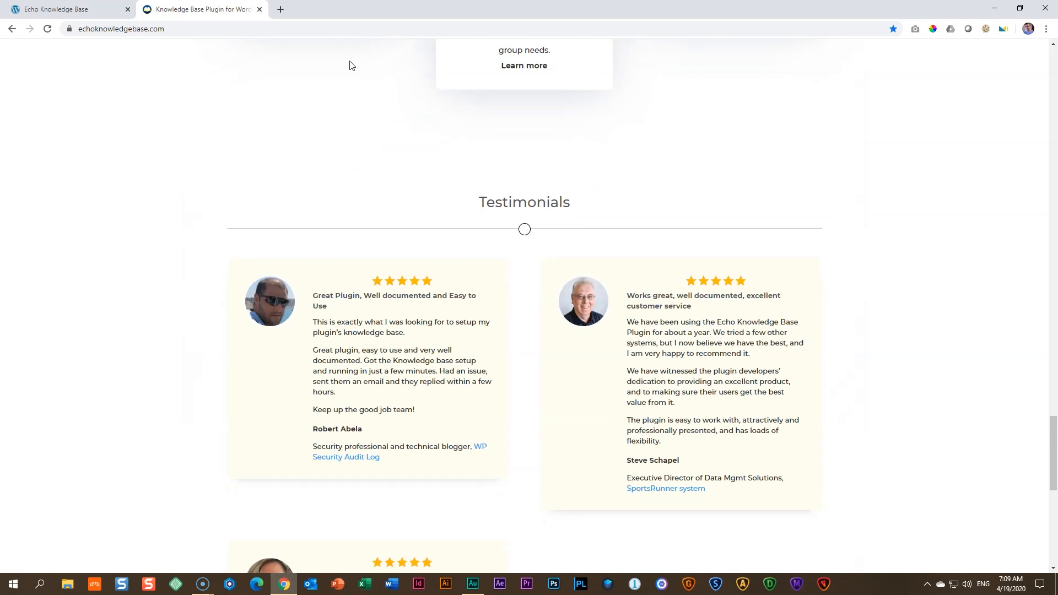
{"action": "scroll", "coordinate": [351, 64], "scroll_direction": "down", "scroll_amount": 9}
{"action": "scroll", "coordinate": [350, 62], "scroll_direction": "up", "scroll_amount": 20}
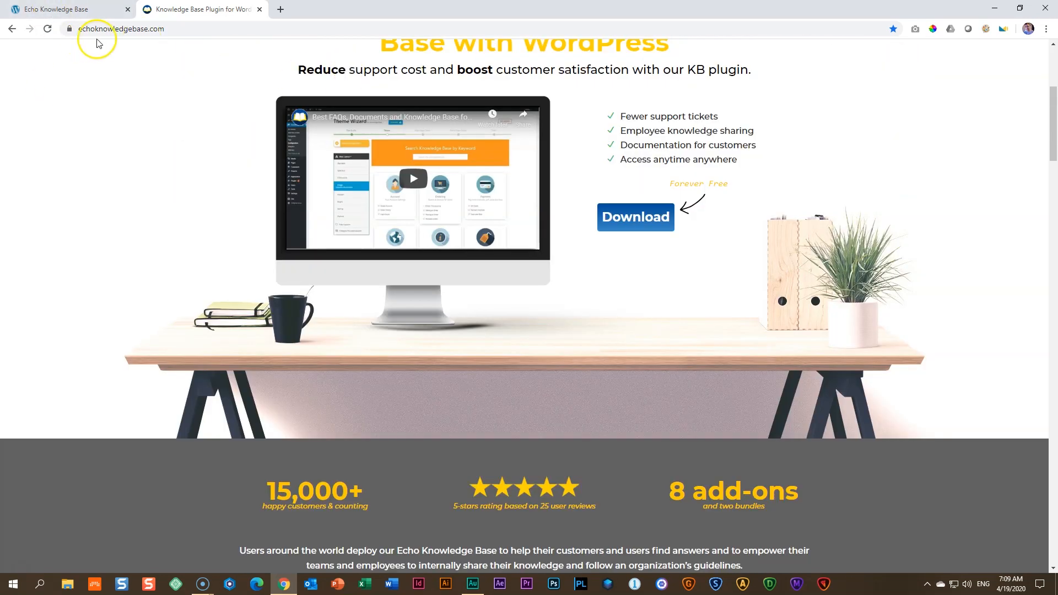
{"action": "scroll", "coordinate": [386, 237], "scroll_direction": "up", "scroll_amount": 5}
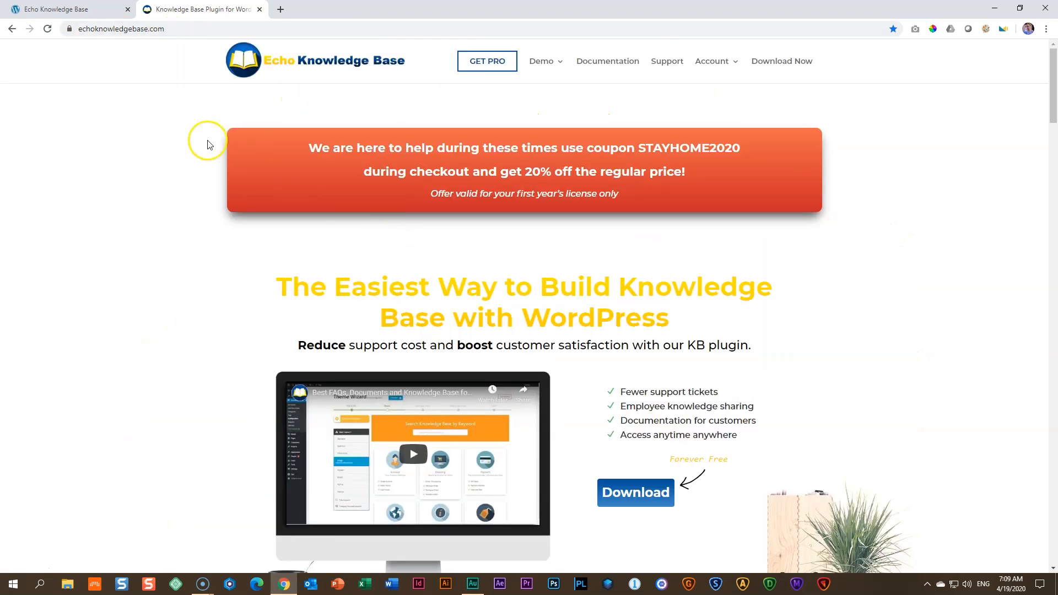
Close the Echo Knowledge Base plugin website and look through the Sierra Business site's home page
{"action": "left_click", "coordinate": [260, 10]}
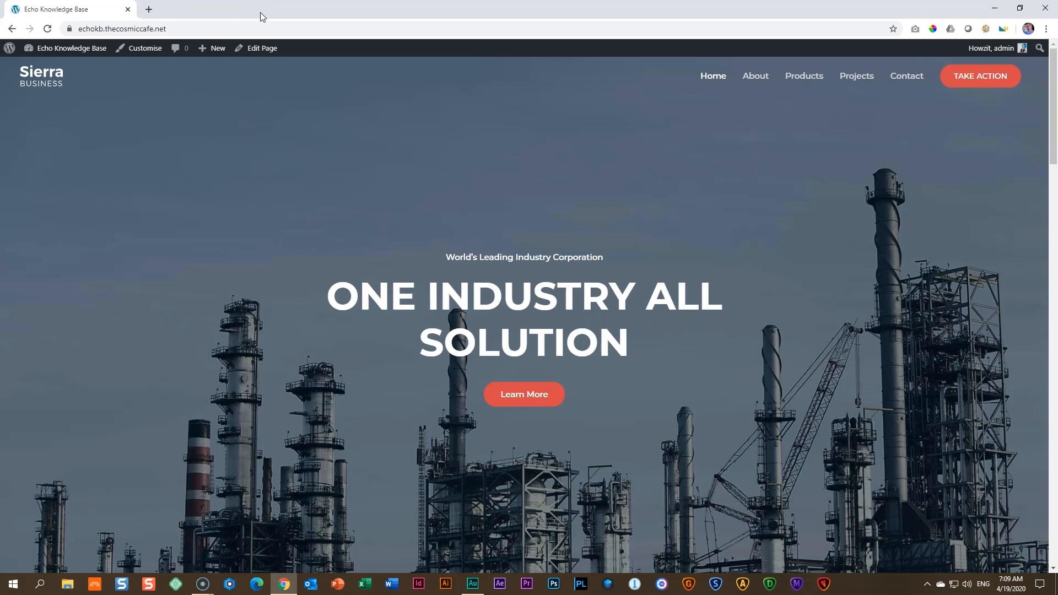
{"action": "scroll", "coordinate": [428, 280], "scroll_direction": "down", "scroll_amount": 15}
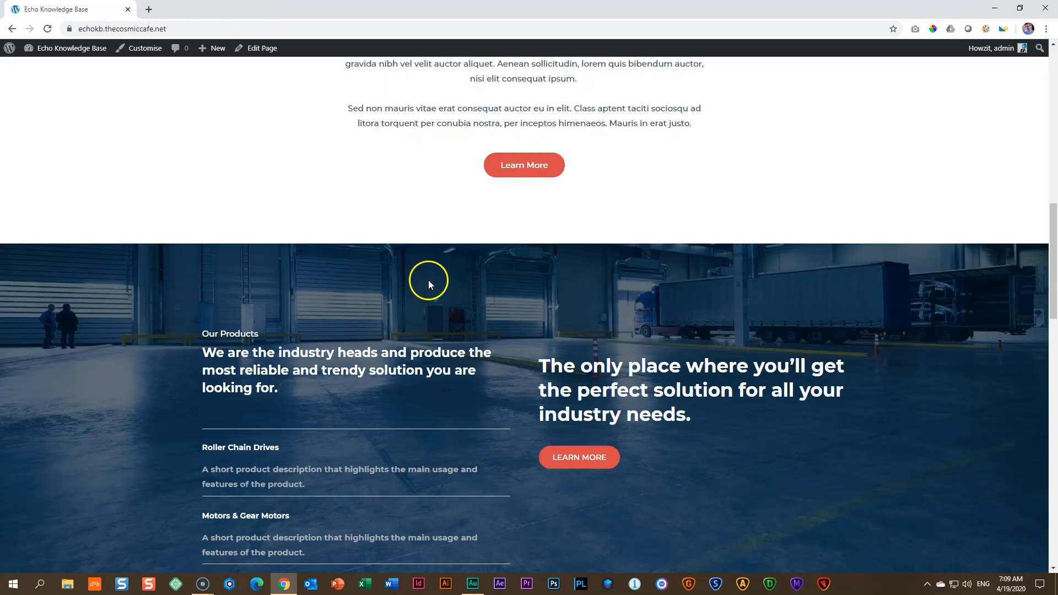
{"action": "scroll", "coordinate": [428, 281], "scroll_direction": "down", "scroll_amount": 15}
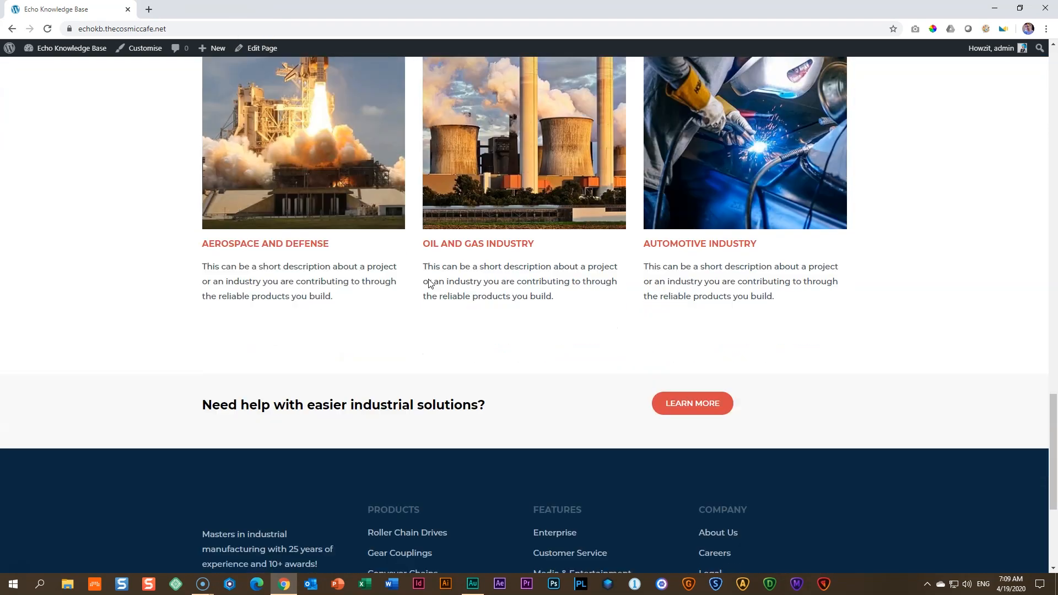
{"action": "scroll", "coordinate": [429, 280], "scroll_direction": "up", "scroll_amount": 15}
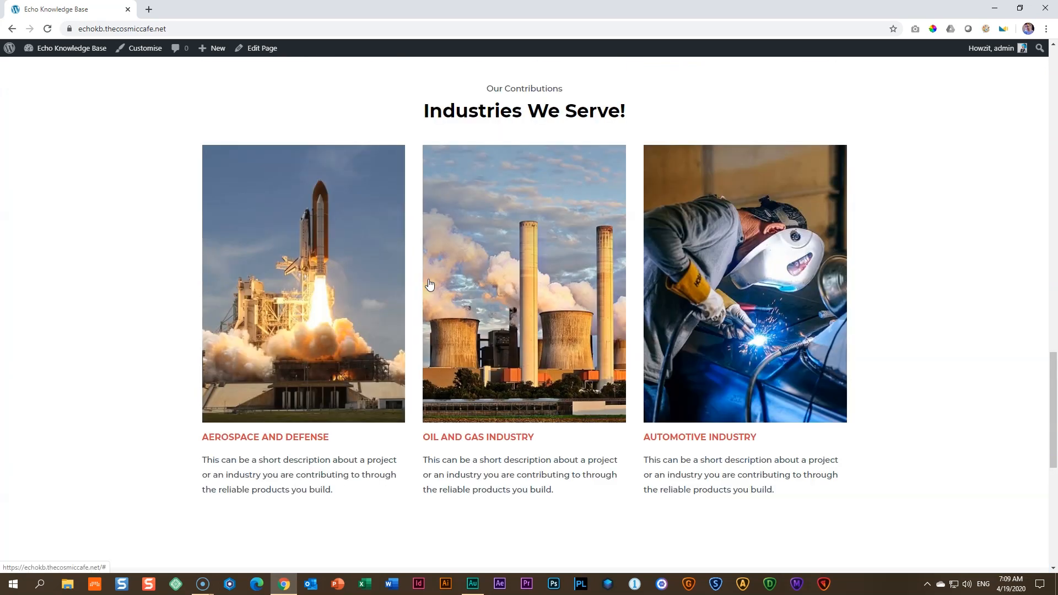
{"action": "scroll", "coordinate": [430, 285], "scroll_direction": "up", "scroll_amount": 10}
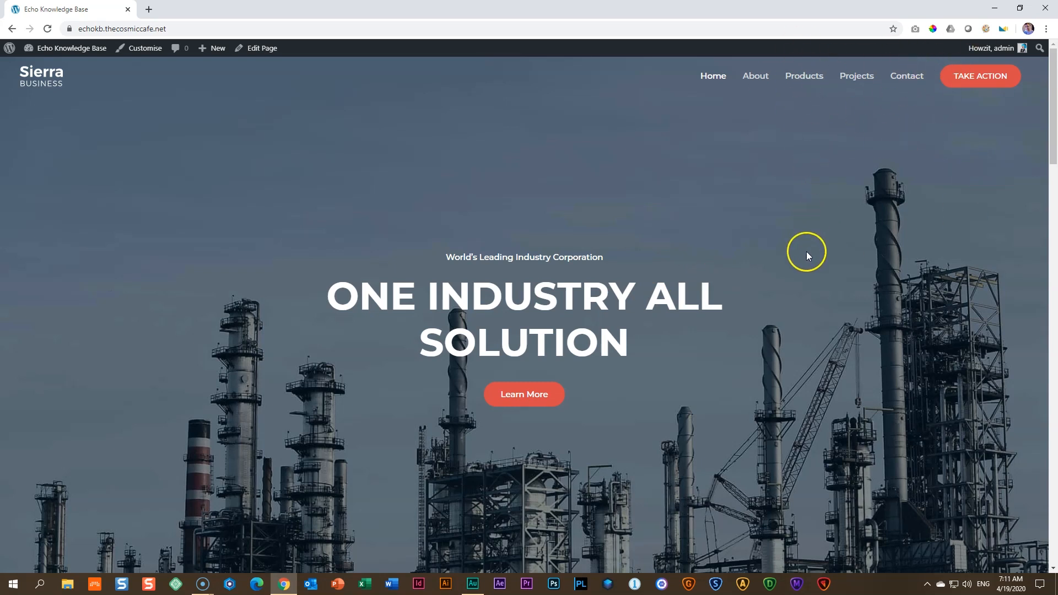
{"action": "scroll", "coordinate": [806, 252], "scroll_direction": "down", "scroll_amount": 20}
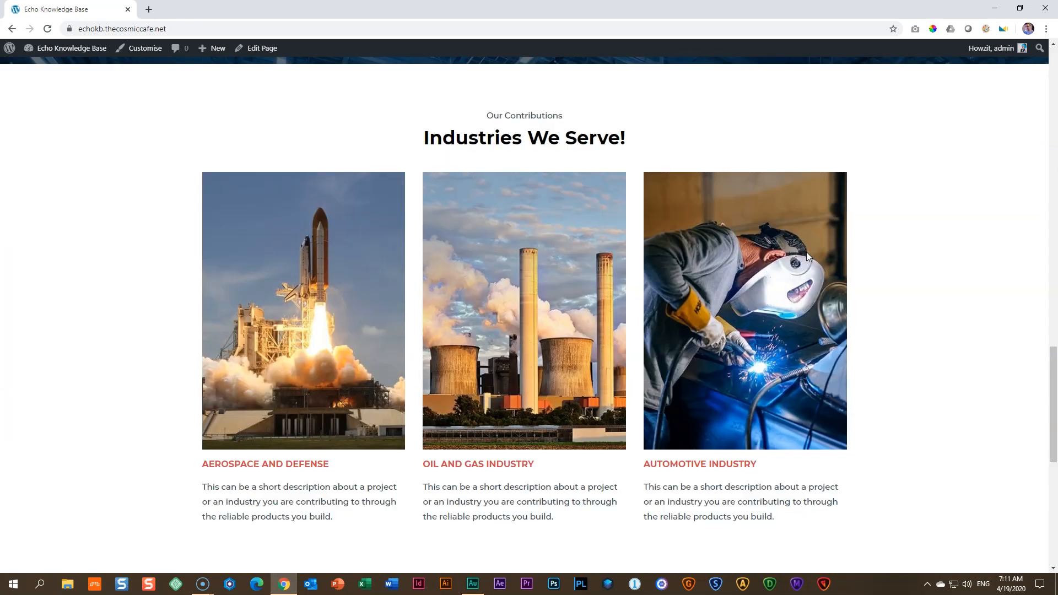
{"action": "scroll", "coordinate": [806, 253], "scroll_direction": "down", "scroll_amount": 9}
{"action": "scroll", "coordinate": [788, 230], "scroll_direction": "up", "scroll_amount": 16}
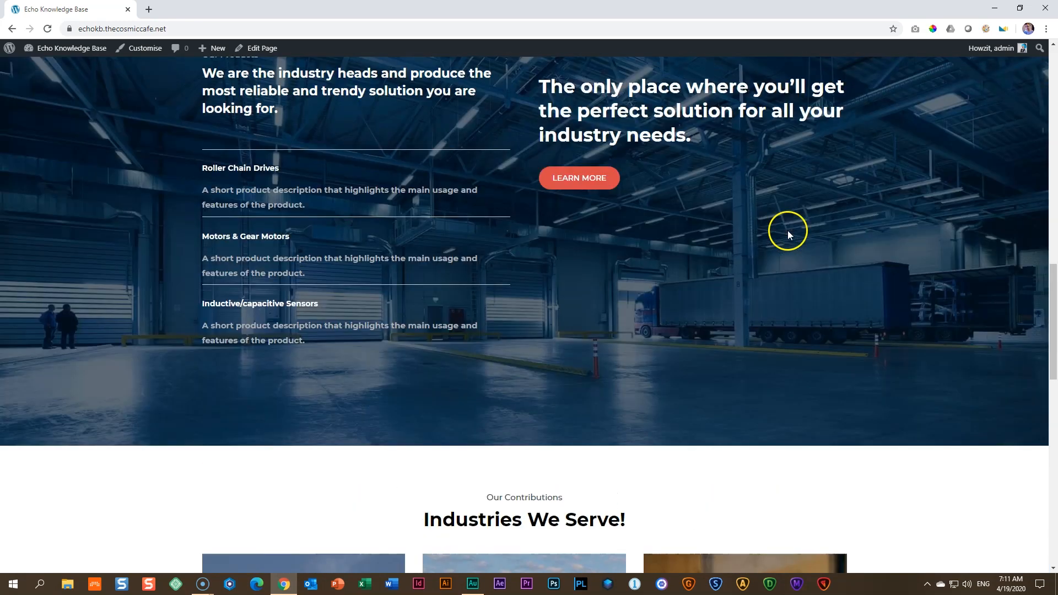
{"action": "scroll", "coordinate": [788, 230], "scroll_direction": "up", "scroll_amount": 10}
Open the site's About page and look through it down to the footer
{"action": "left_click", "coordinate": [753, 76]}
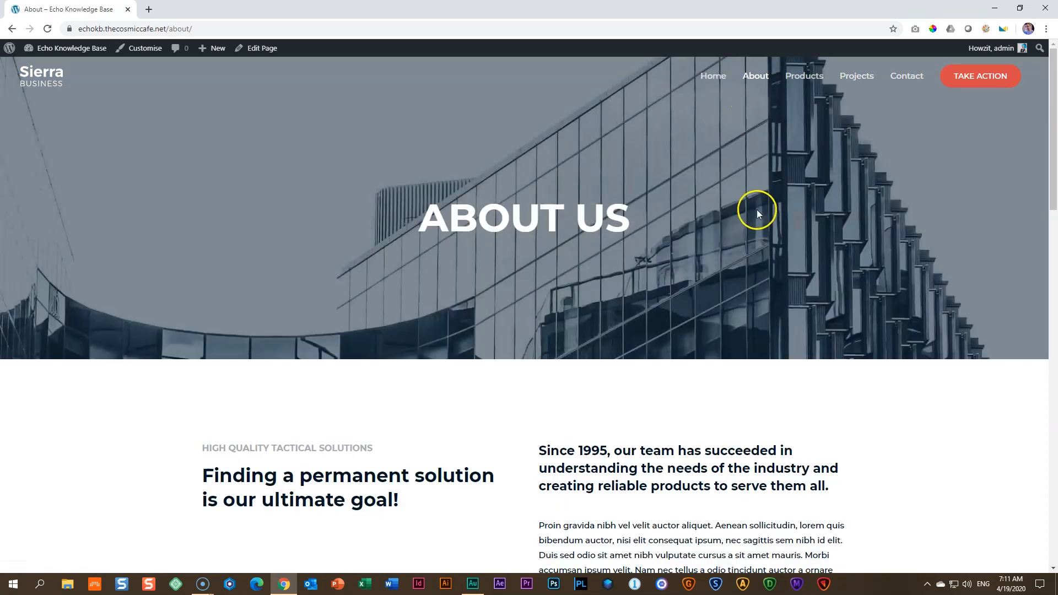
{"action": "scroll", "coordinate": [758, 211], "scroll_direction": "down", "scroll_amount": 20}
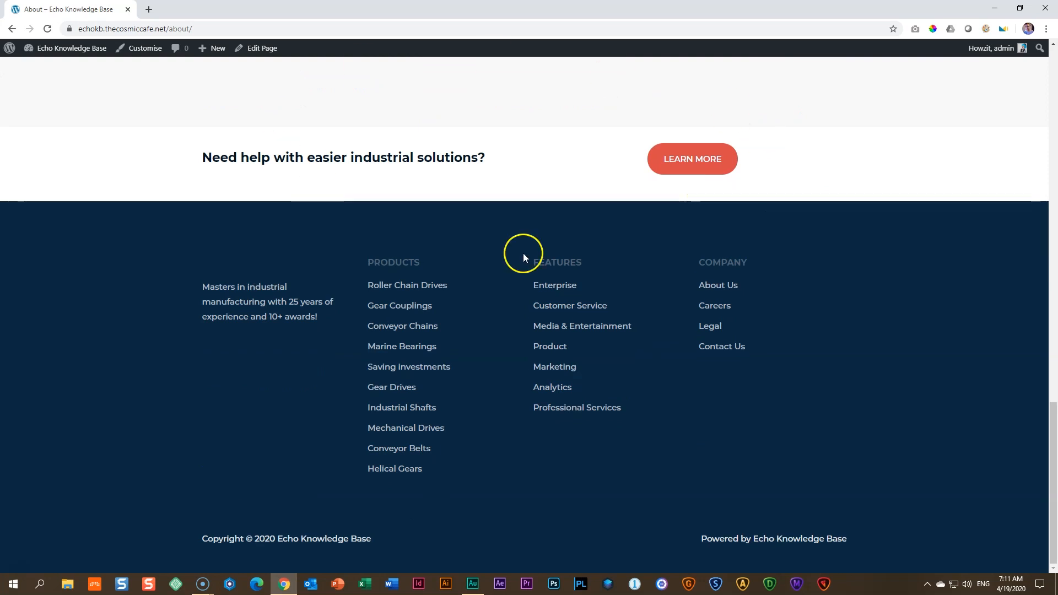
{"action": "scroll", "coordinate": [760, 253], "scroll_direction": "up", "scroll_amount": 4}
{"action": "scroll", "coordinate": [619, 428], "scroll_direction": "up", "scroll_amount": 16}
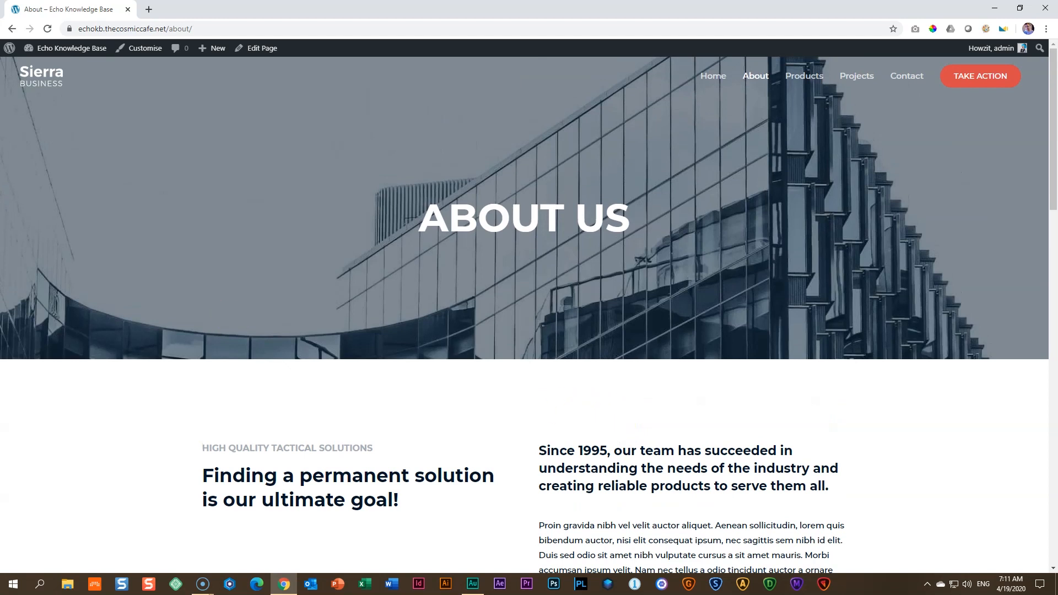
Go to the site's WordPress dashboard and open the installed themes page
{"action": "left_click", "coordinate": [68, 53]}
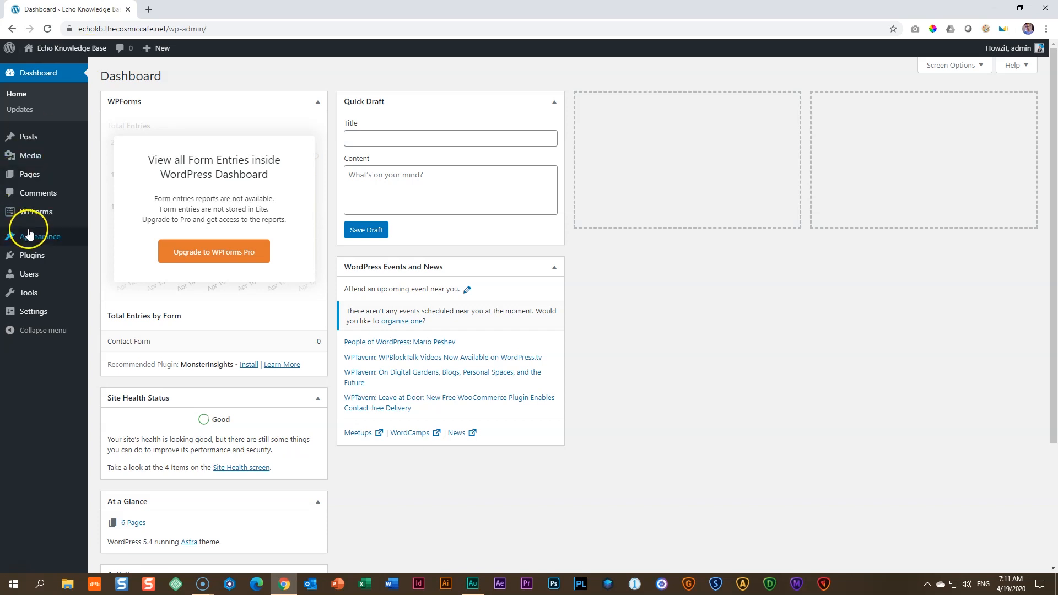
{"action": "mouse_move", "coordinate": [30, 236]}
{"action": "left_click", "coordinate": [107, 241]}
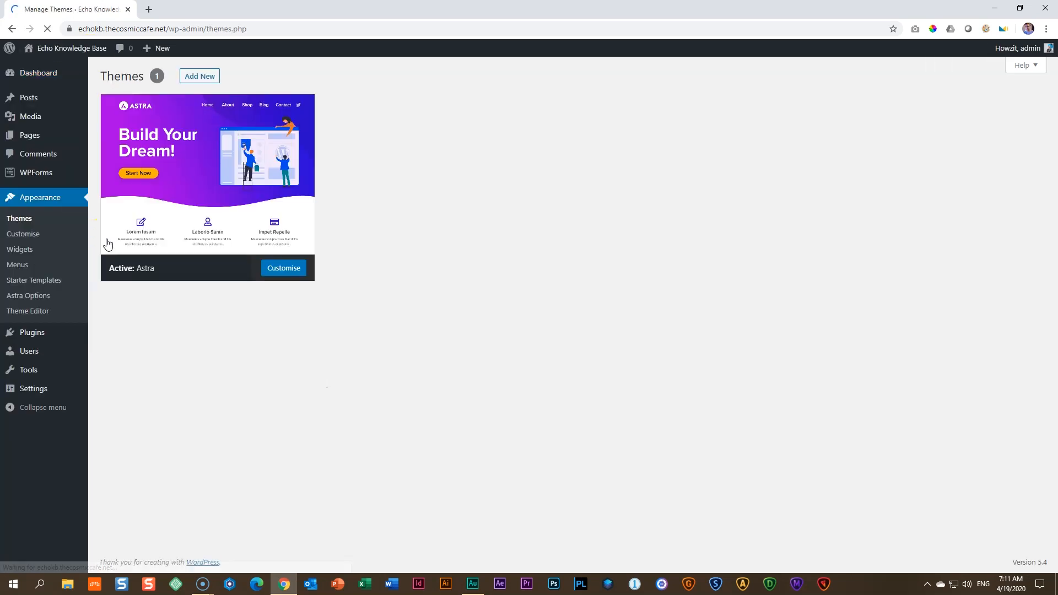
View the Astra theme's details and look over the top of the site's home page
{"action": "left_click", "coordinate": [108, 245]}
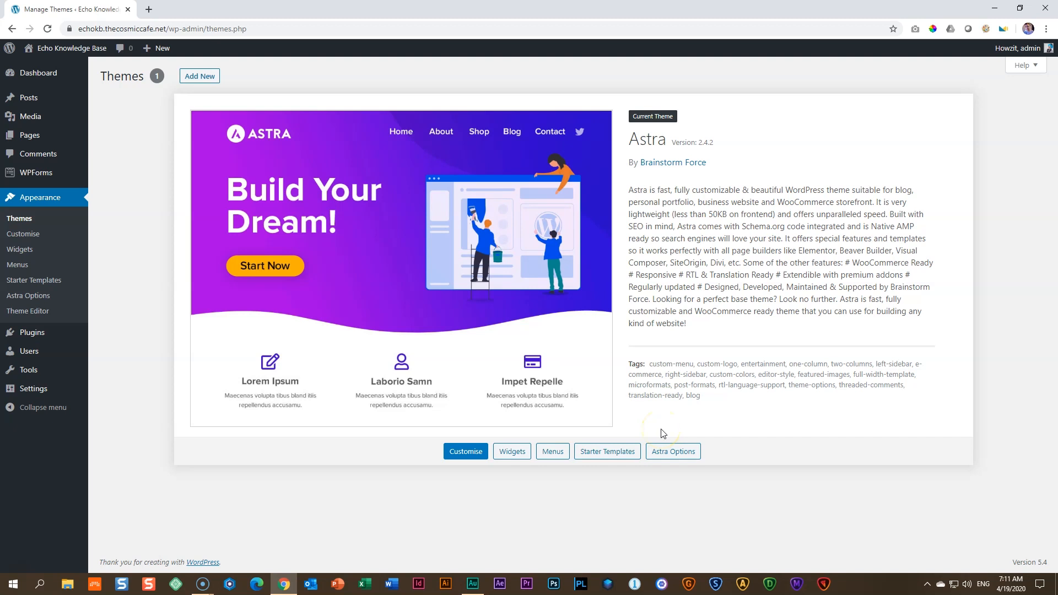
{"action": "left_click", "coordinate": [68, 49]}
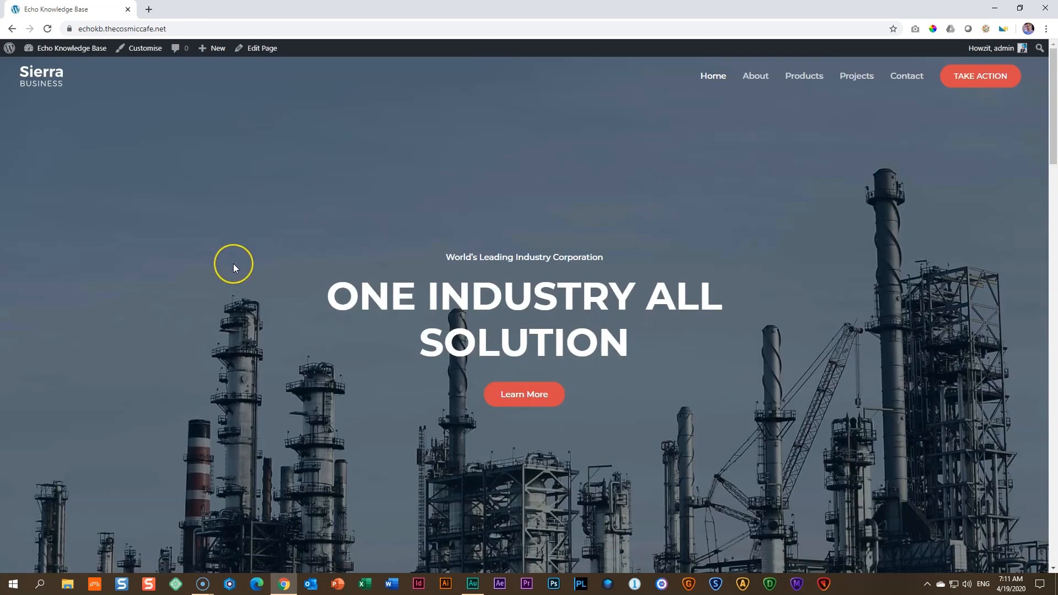
{"action": "scroll", "coordinate": [233, 264], "scroll_direction": "down", "scroll_amount": 8}
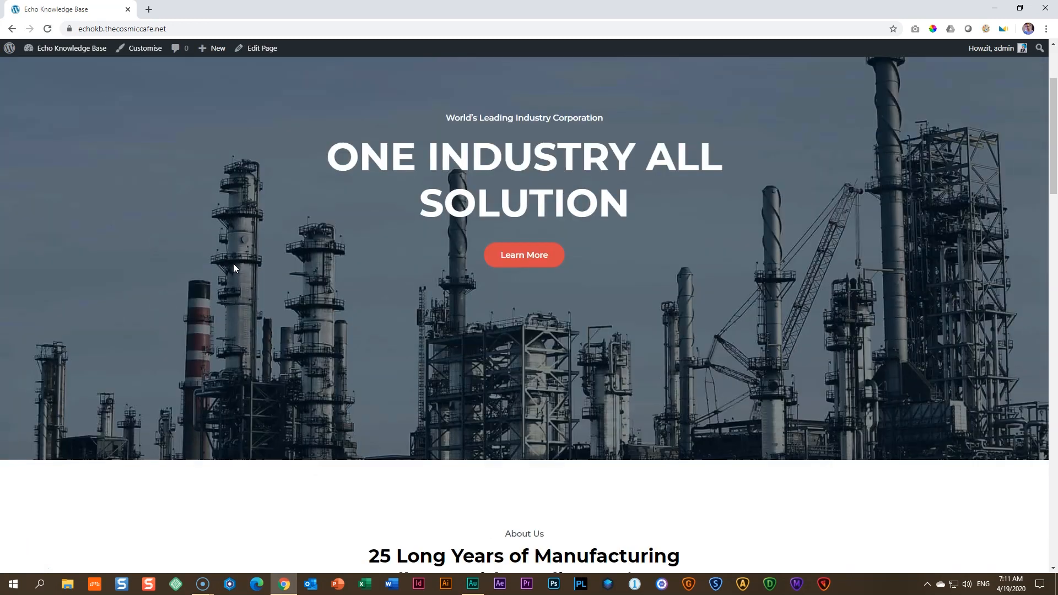
{"action": "scroll", "coordinate": [234, 263], "scroll_direction": "up", "scroll_amount": 8}
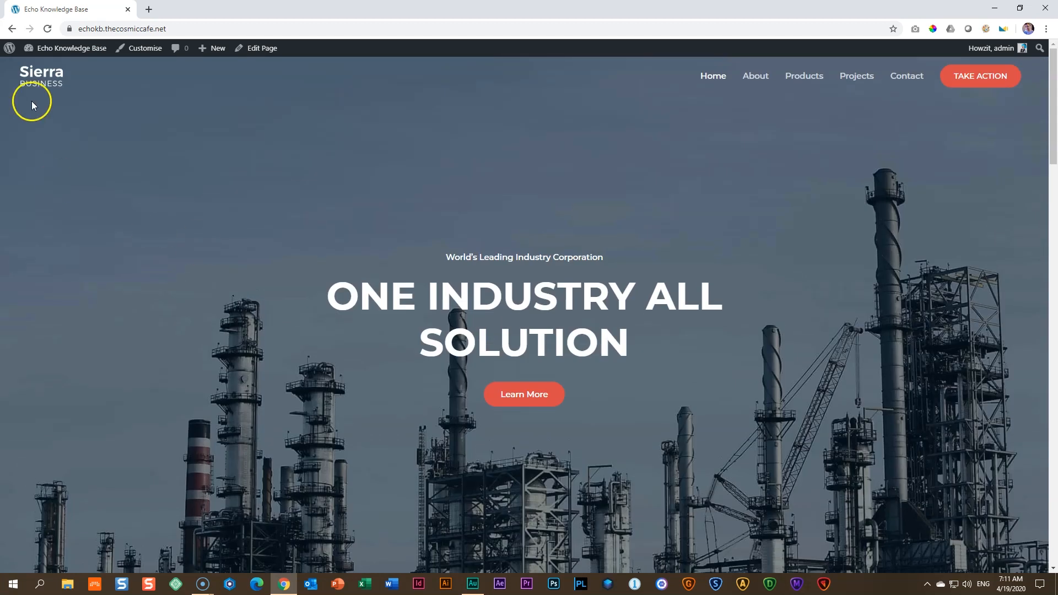
Return to the WordPress dashboard and review the list of the site's pages
{"action": "left_click", "coordinate": [65, 51]}
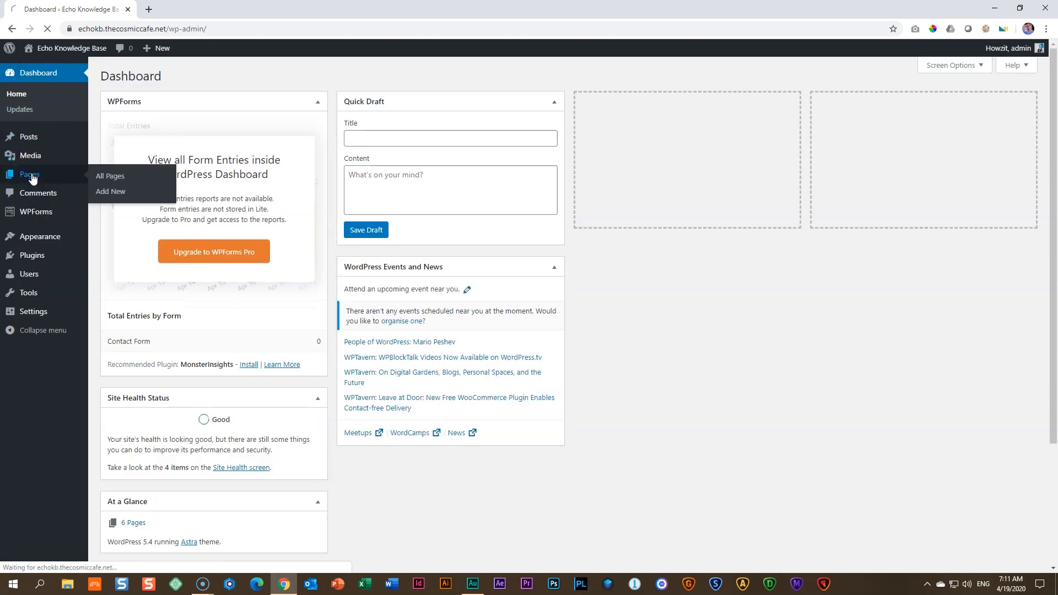
{"action": "left_click", "coordinate": [31, 177]}
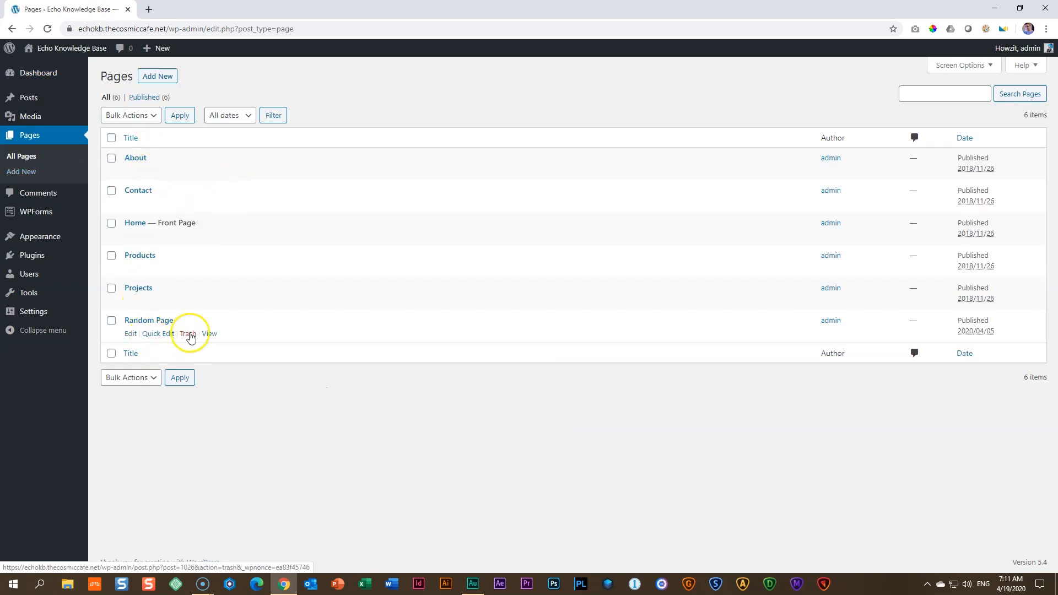
{"action": "left_click", "coordinate": [42, 105]}
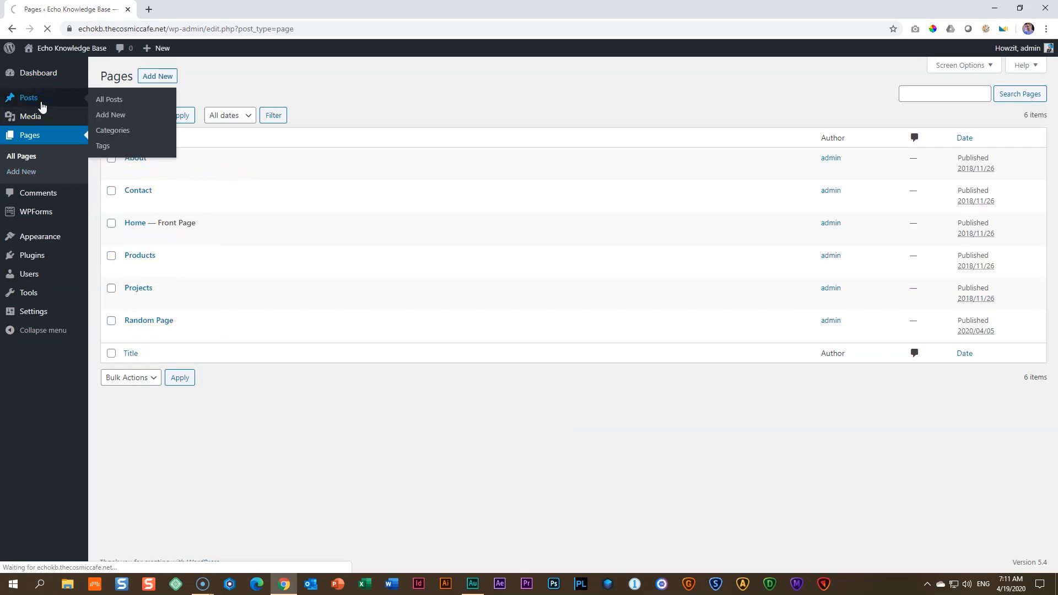
{"action": "left_click", "coordinate": [32, 207]}
{"action": "mouse_move", "coordinate": [66, 212]}
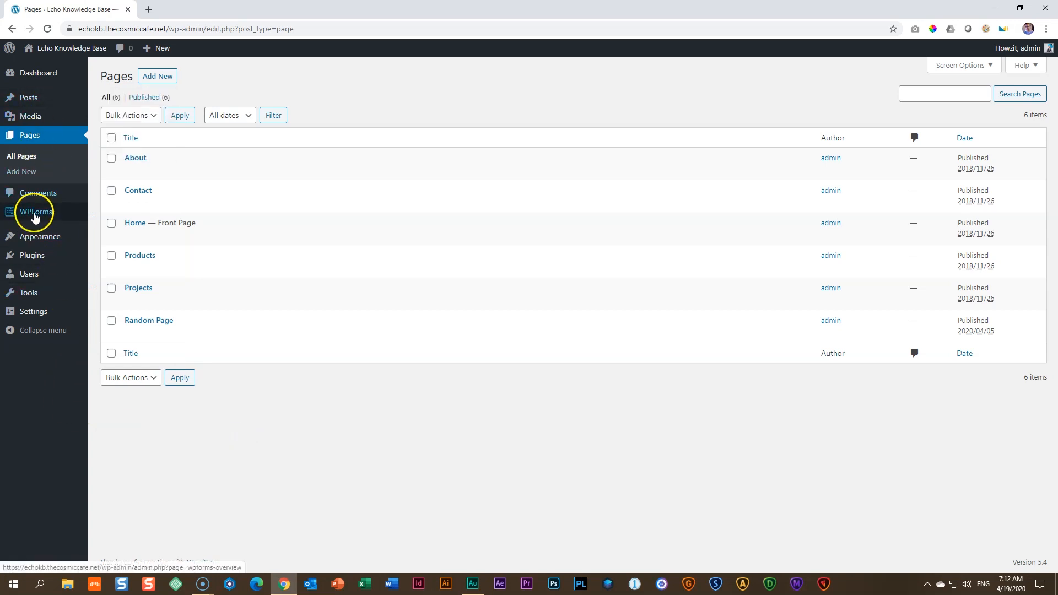
Review the installed plugins and search the plugins available to add for "echo knowledge base"
{"action": "left_click", "coordinate": [37, 262]}
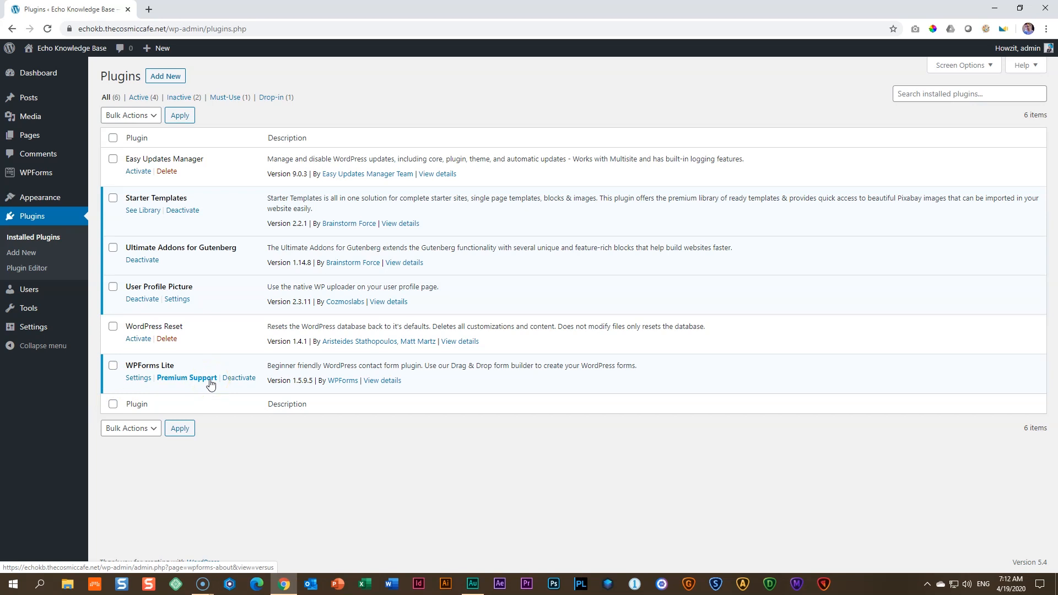
{"action": "left_click", "coordinate": [167, 78]}
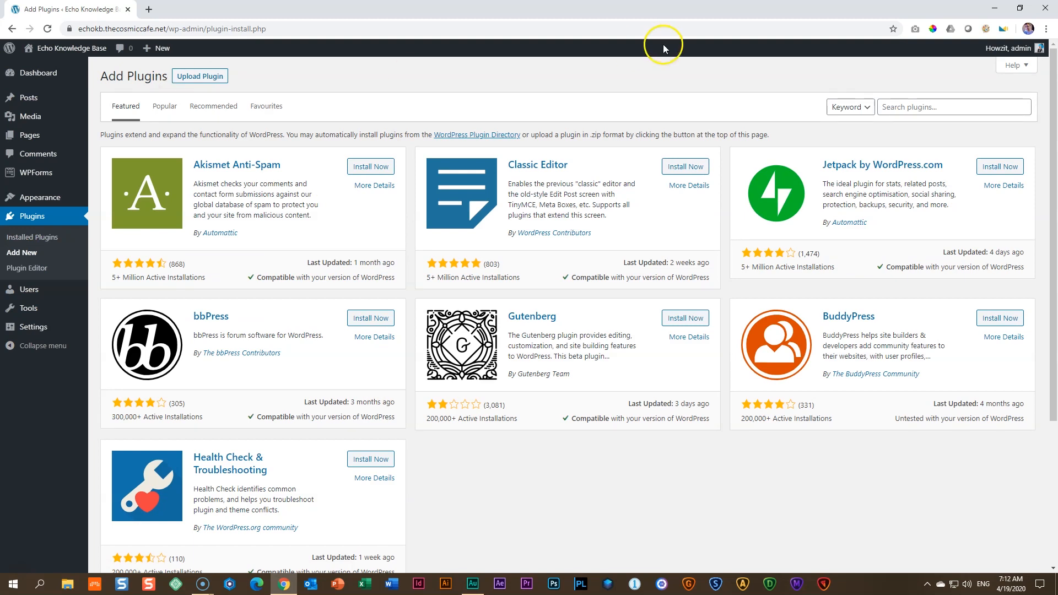
{"action": "left_click", "coordinate": [932, 108]}
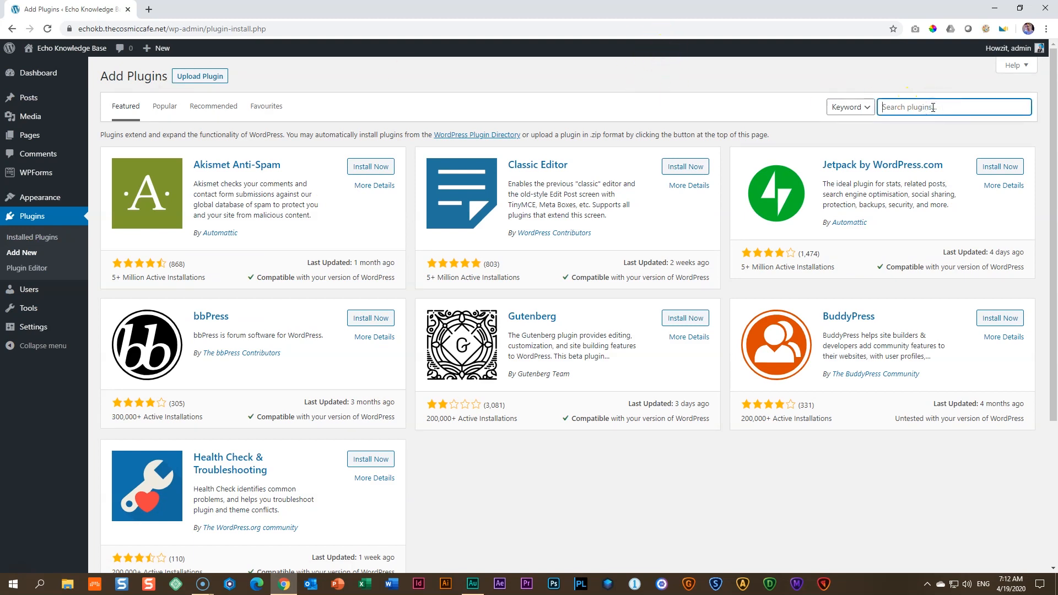
{"action": "type", "text": "echo kno"}
{"action": "type", "text": "lwe"}
{"action": "key", "text": "BackSpace"}
{"action": "key", "text": "BackSpace"}
{"action": "key", "text": "BackSpace"}
{"action": "type", "text": "wledge base"}
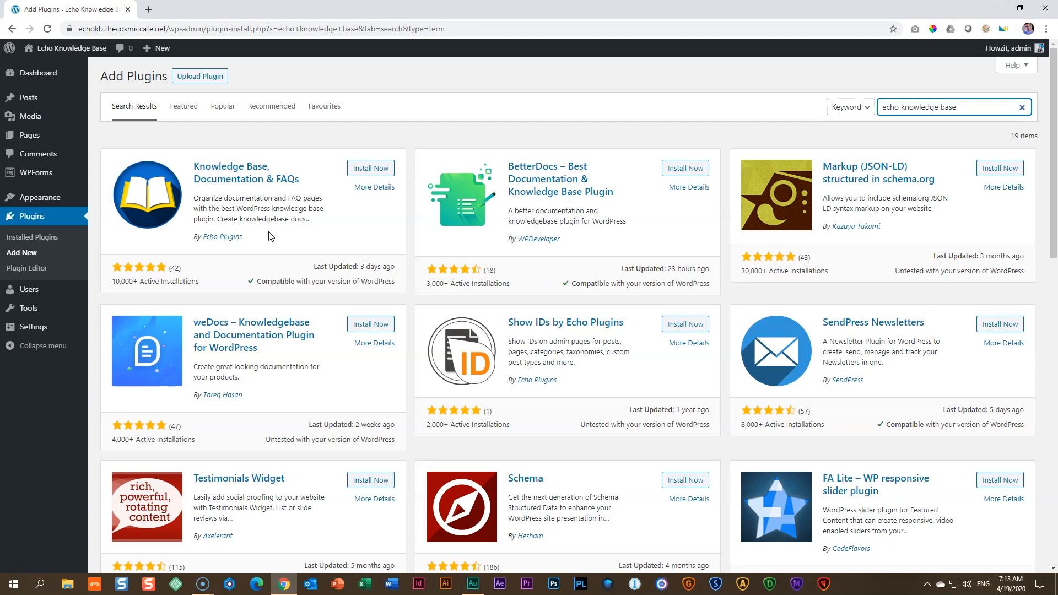
Check the last-updated date of Echo Plugins' Knowledge Base, Documentation & FAQs plugin, and install and activate it
{"action": "left_click_drag", "start_coordinate": [313, 267], "coordinate": [395, 268]}
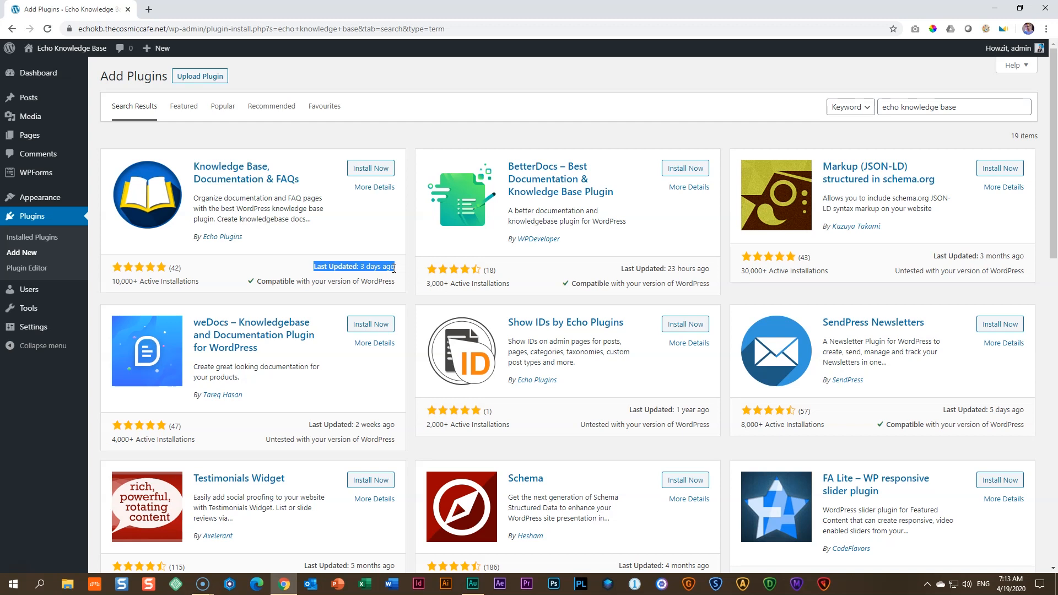
{"action": "left_click", "coordinate": [385, 241]}
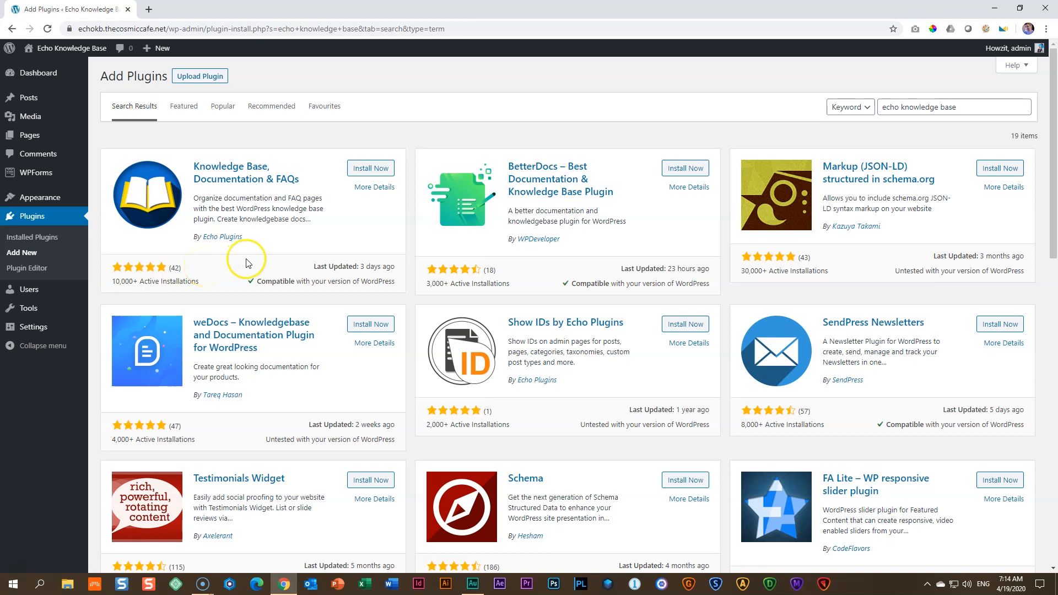
{"action": "left_click", "coordinate": [377, 174]}
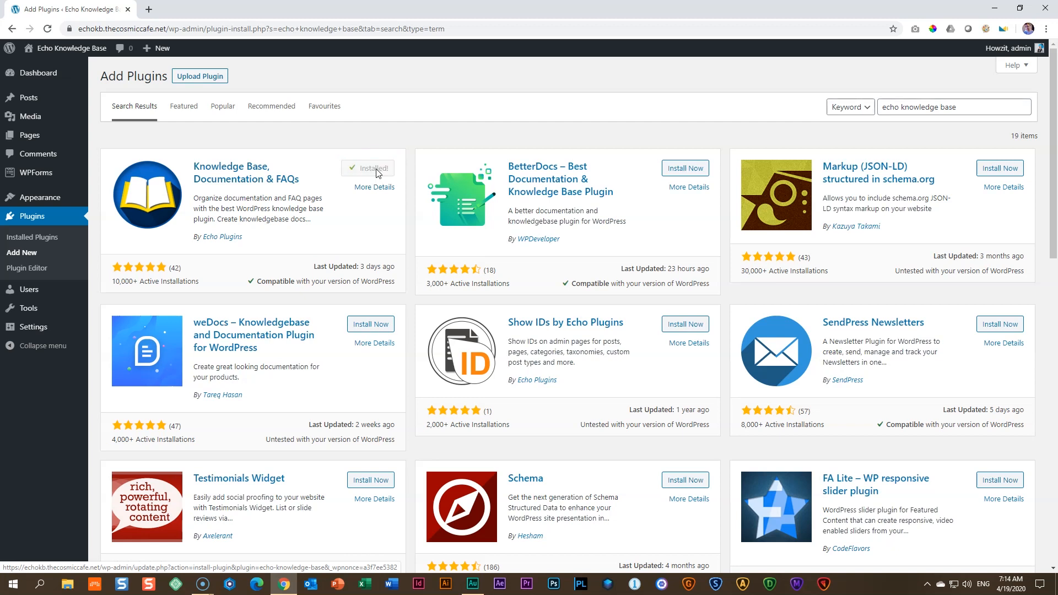
{"action": "left_click", "coordinate": [376, 170]}
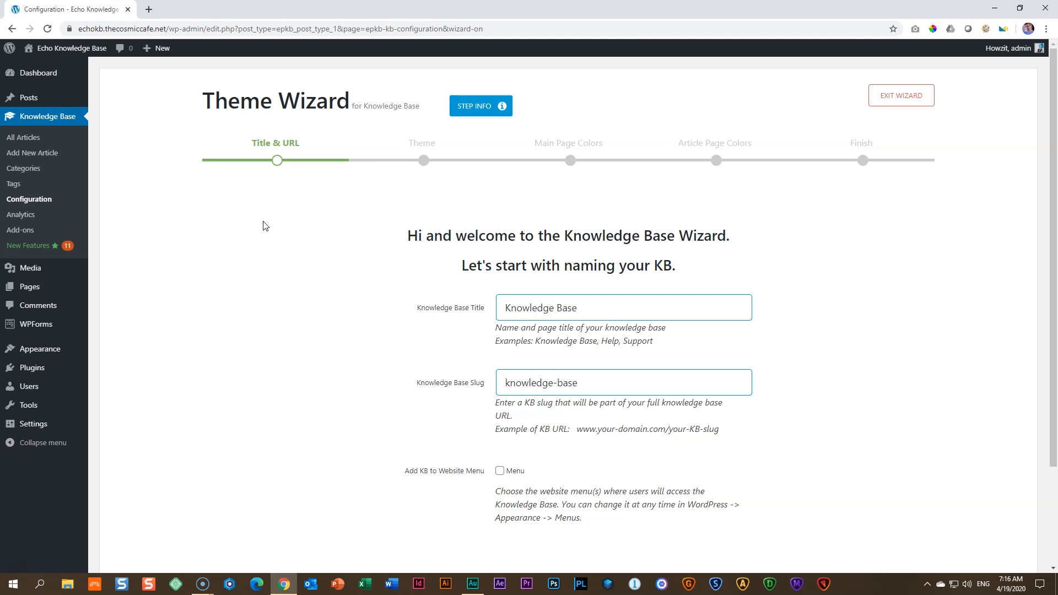
Set the knowledge base title to "Documentation" in the Theme Wizard
{"action": "left_click", "coordinate": [606, 305]}
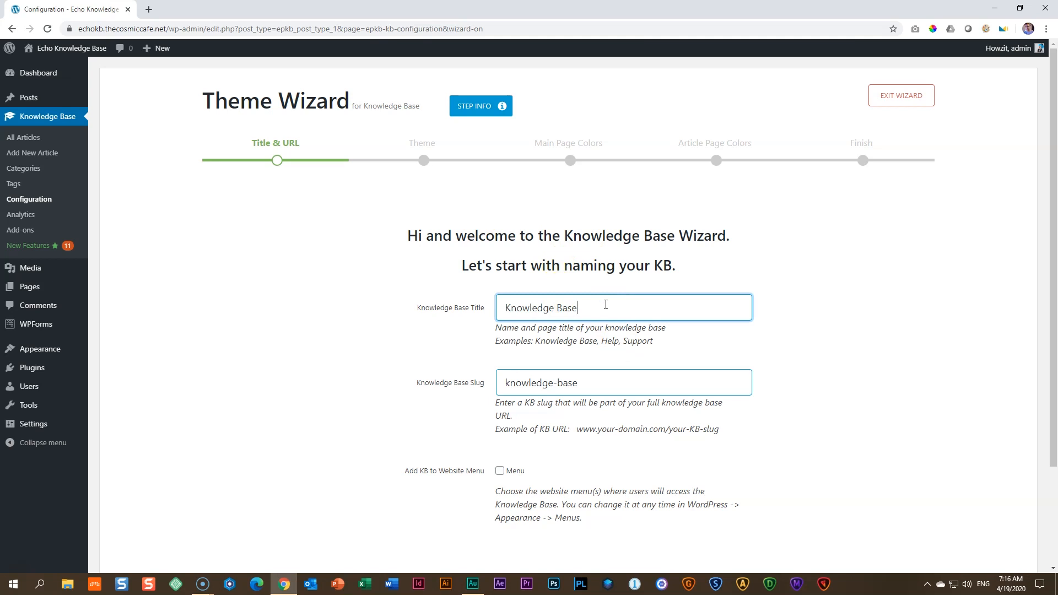
{"action": "left_click_drag", "start_coordinate": [606, 304], "coordinate": [474, 309]}
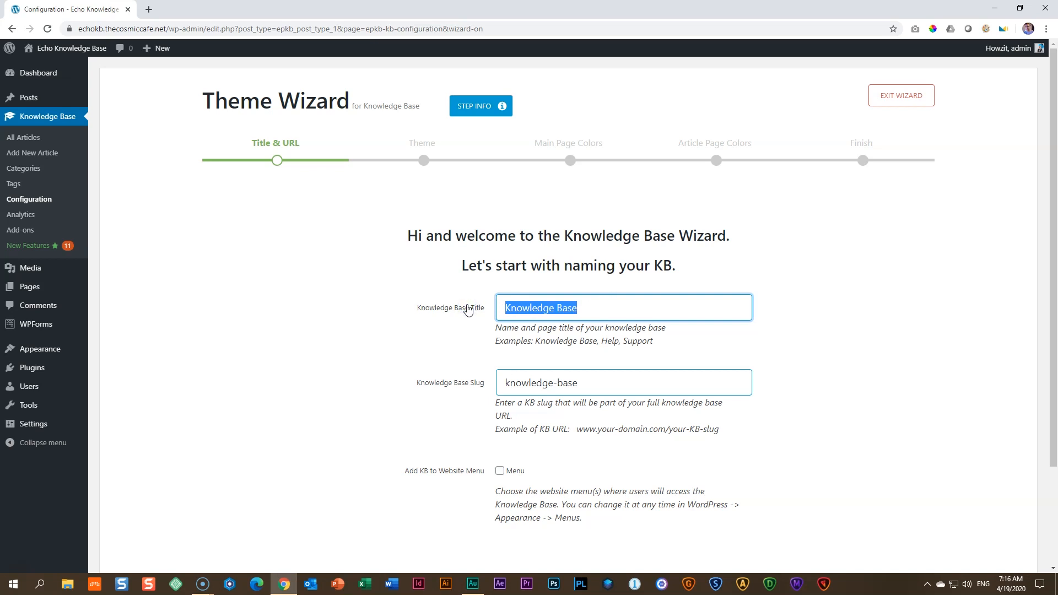
{"action": "type", "text": "Documentation"}
{"action": "left_click", "coordinate": [411, 366]}
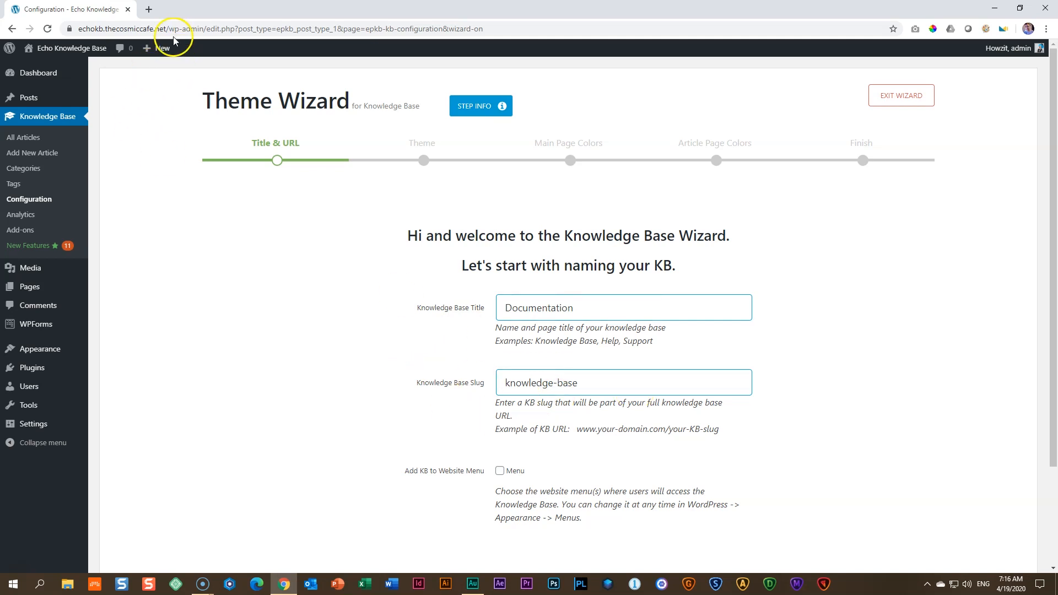
Set the knowledge base slug to "documentation" in the Theme Wizard
{"action": "left_click_drag", "start_coordinate": [169, 29], "coordinate": [206, 30]}
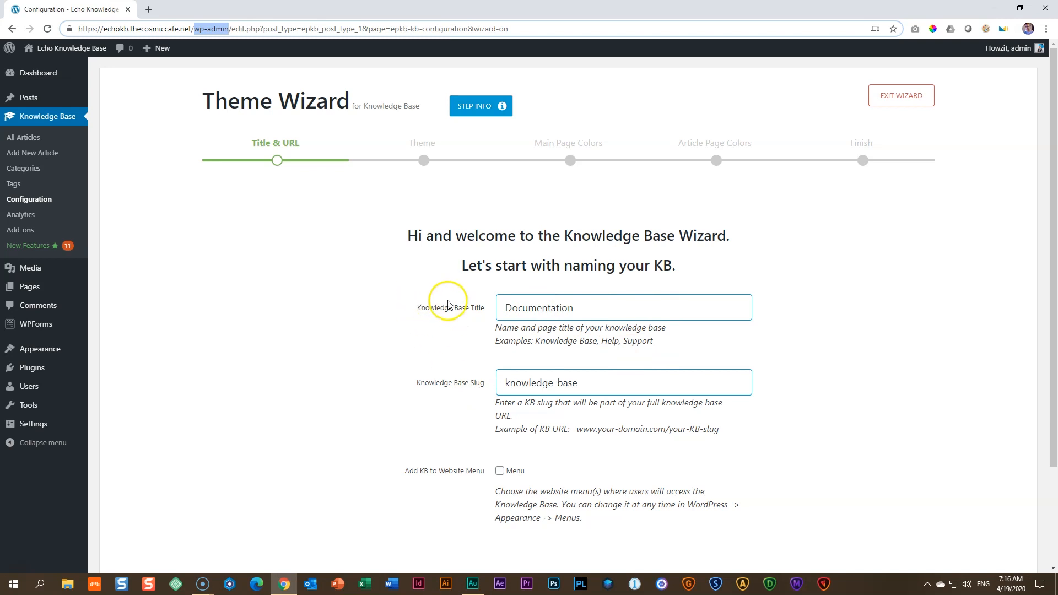
{"action": "left_click", "coordinate": [457, 382]}
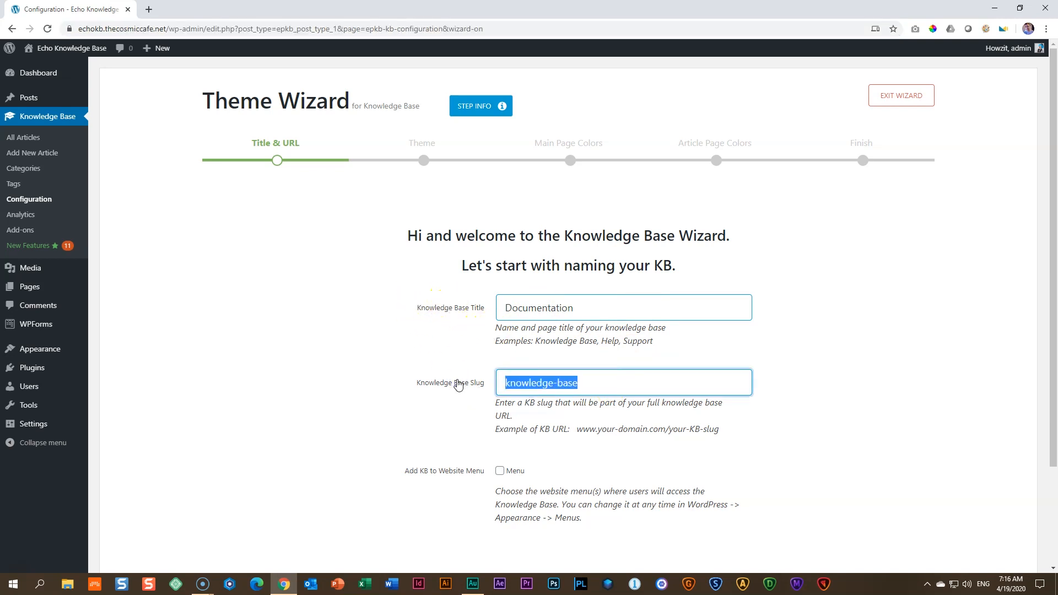
{"action": "type", "text": "document"}
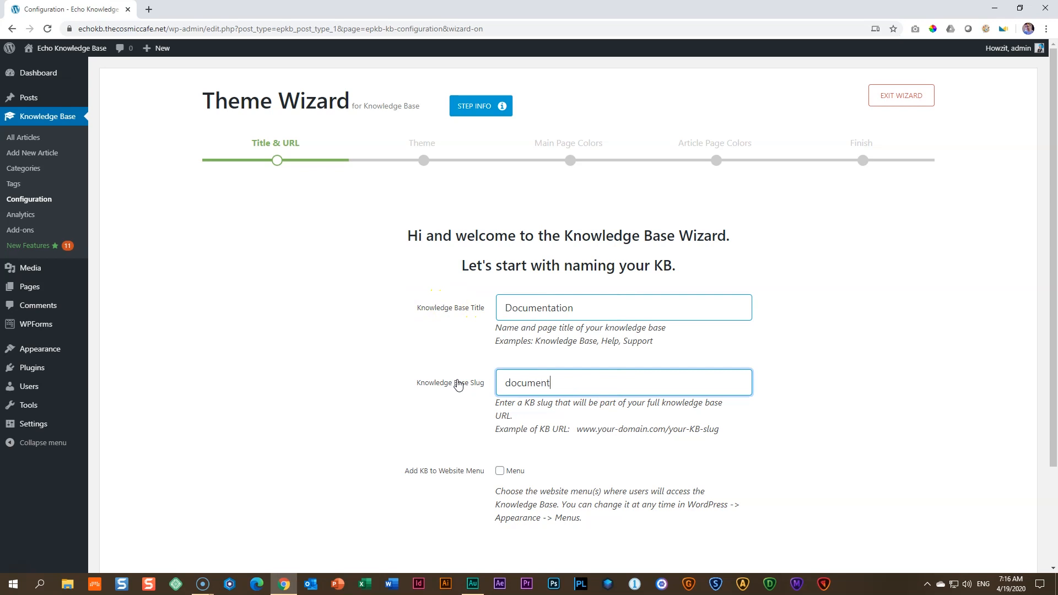
{"action": "type", "text": "ation"}
{"action": "left_click", "coordinate": [759, 420]}
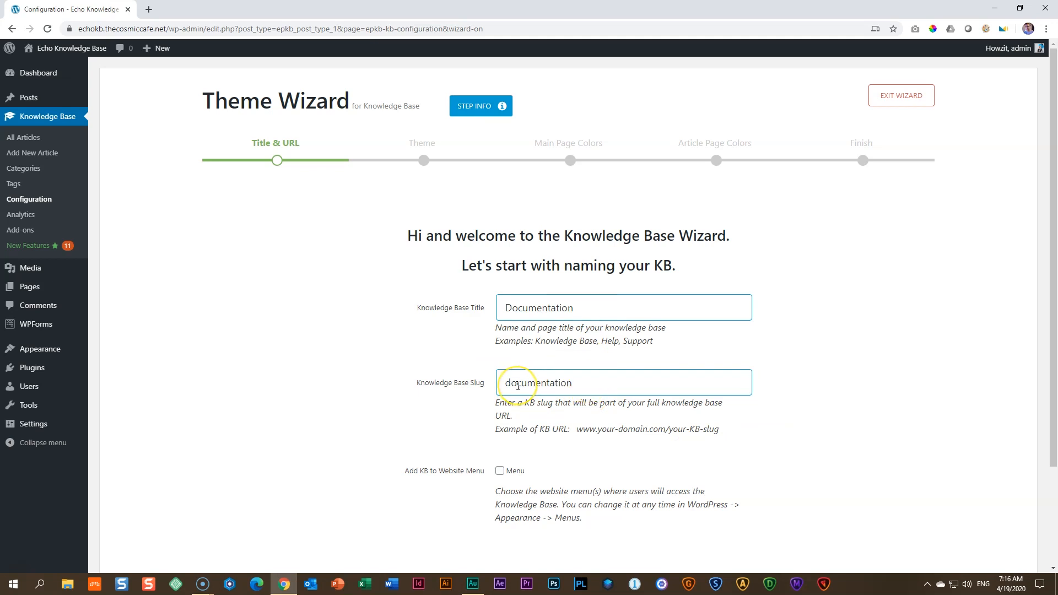
Open the live site in a separate browser tab, look through its home page and return to the Theme Wizard
{"action": "scroll", "coordinate": [518, 386], "scroll_direction": "down", "scroll_amount": 2}
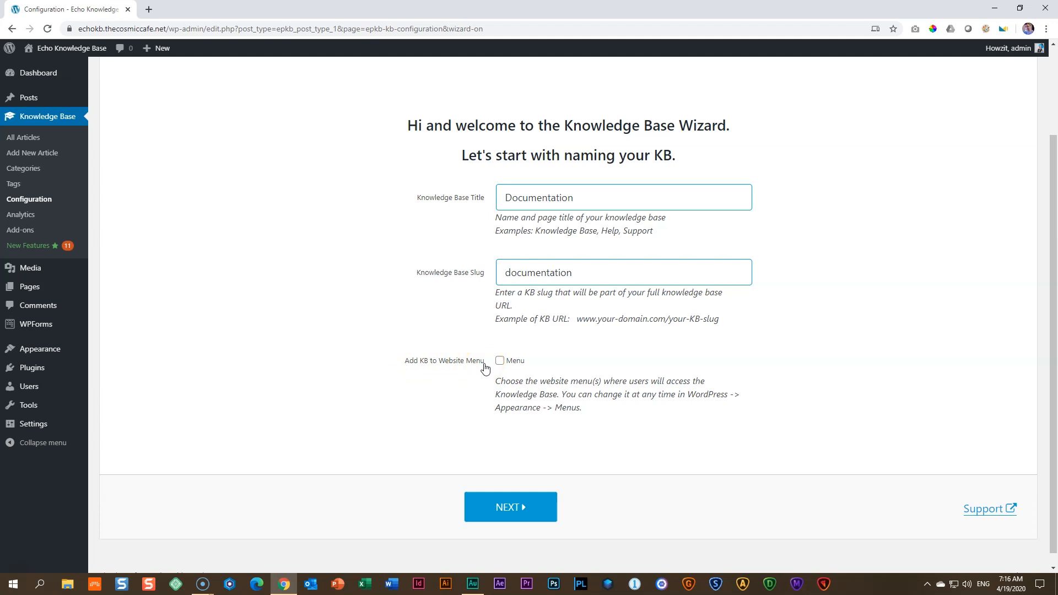
{"action": "scroll", "coordinate": [484, 368], "scroll_direction": "up", "scroll_amount": 2}
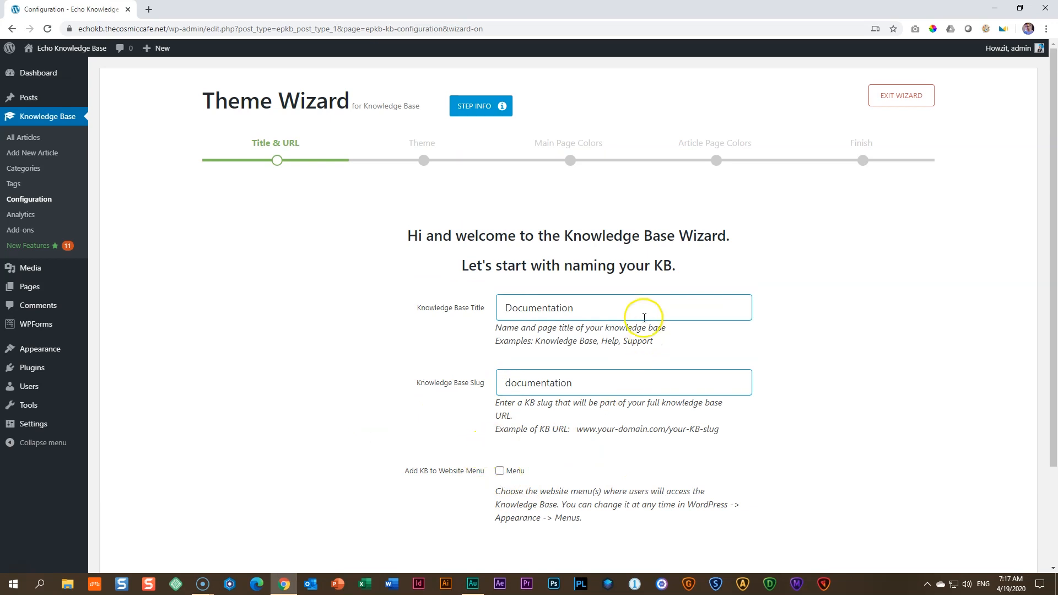
{"action": "mouse_move", "coordinate": [57, 53]}
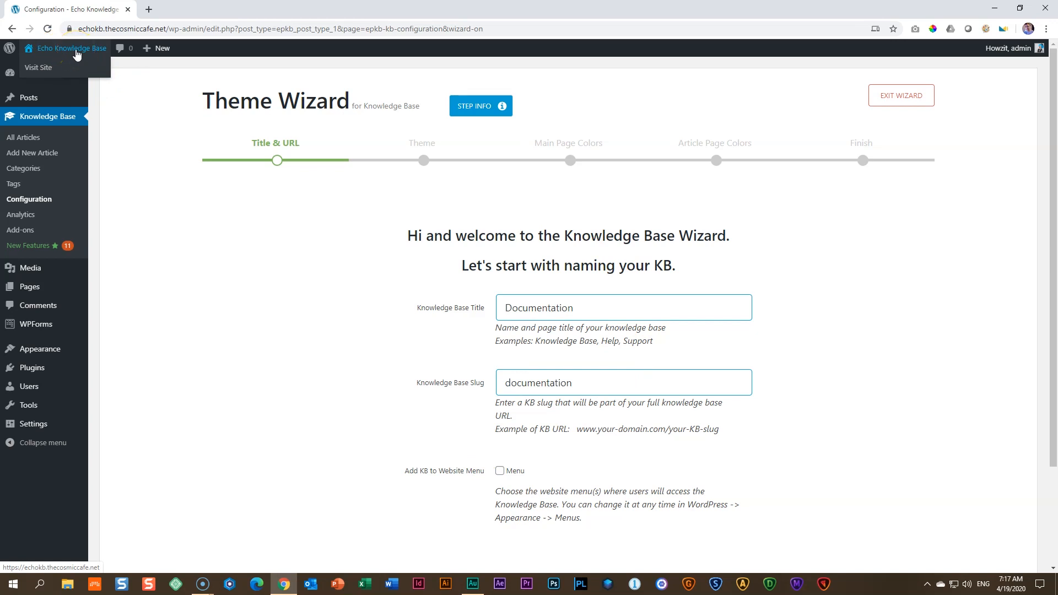
{"action": "middle_click", "coordinate": [76, 51]}
{"action": "left_click", "coordinate": [210, 9]}
{"action": "scroll", "coordinate": [415, 246], "scroll_direction": "down", "scroll_amount": 15}
{"action": "scroll", "coordinate": [414, 246], "scroll_direction": "up", "scroll_amount": 2}
{"action": "scroll", "coordinate": [414, 251], "scroll_direction": "up", "scroll_amount": 13}
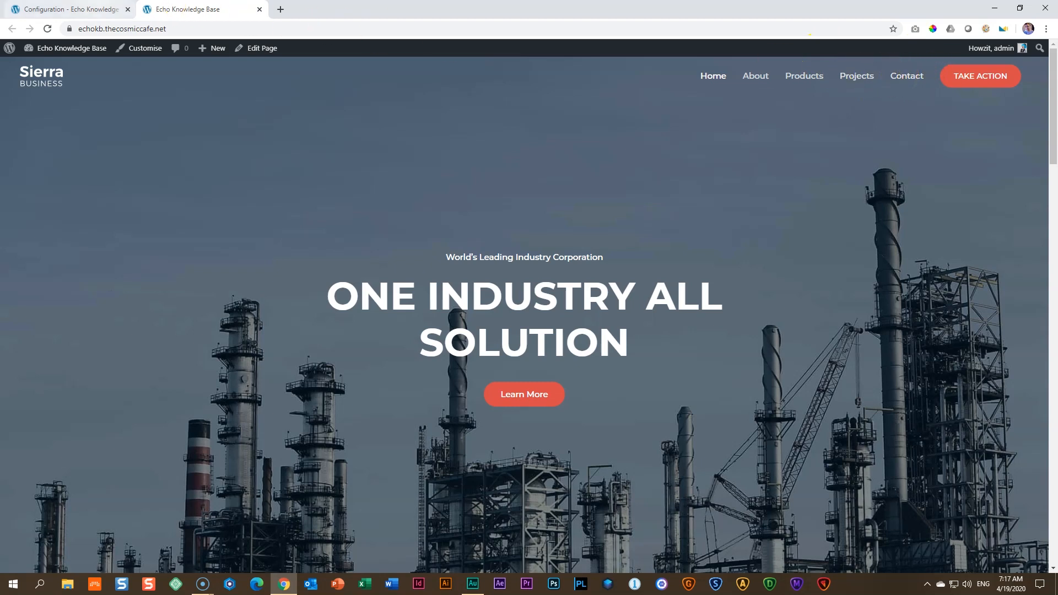
{"action": "left_click", "coordinate": [98, 9]}
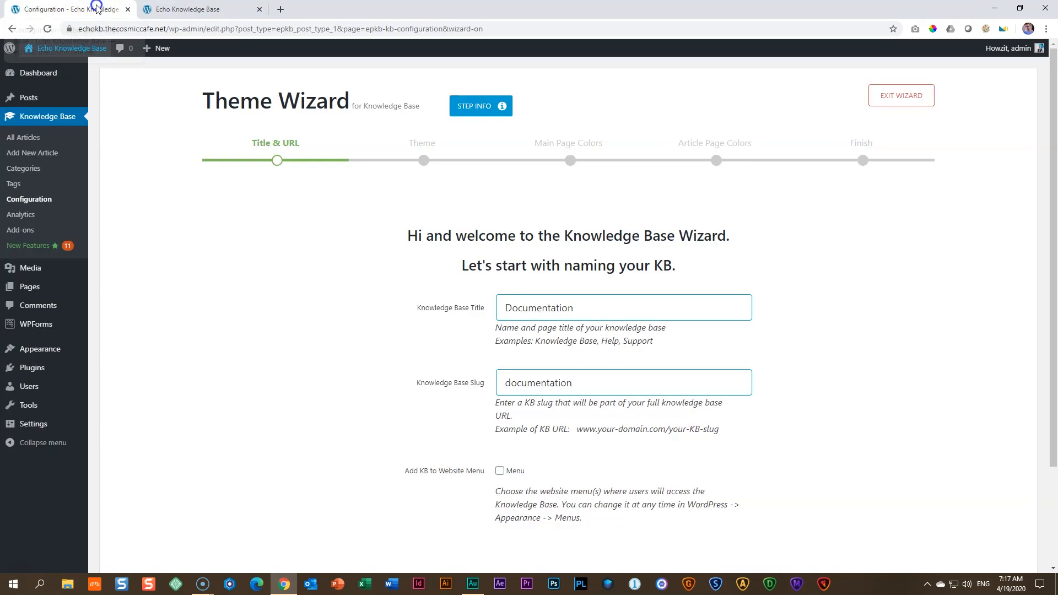
Add the knowledge base to the website's Menu and advance the wizard to the Theme step
{"action": "left_click", "coordinate": [500, 470]}
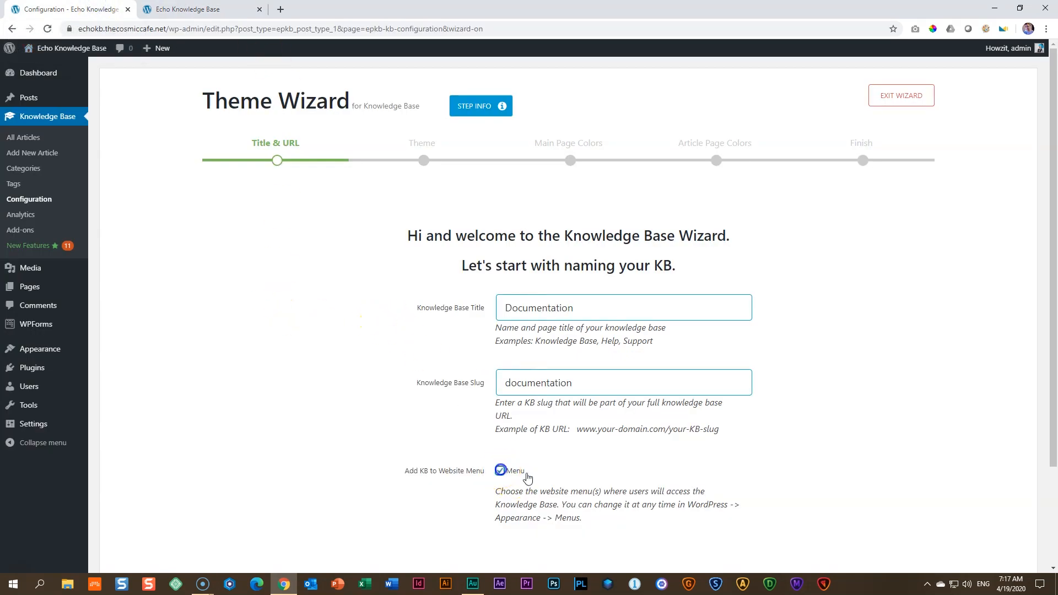
{"action": "scroll", "coordinate": [685, 454], "scroll_direction": "down", "scroll_amount": 4}
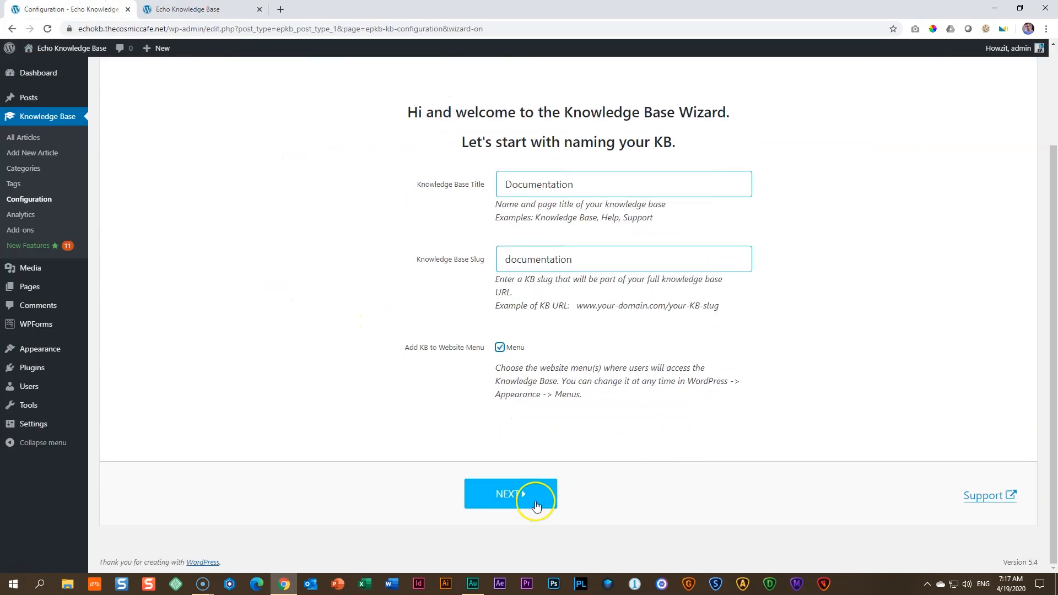
{"action": "left_click", "coordinate": [533, 498]}
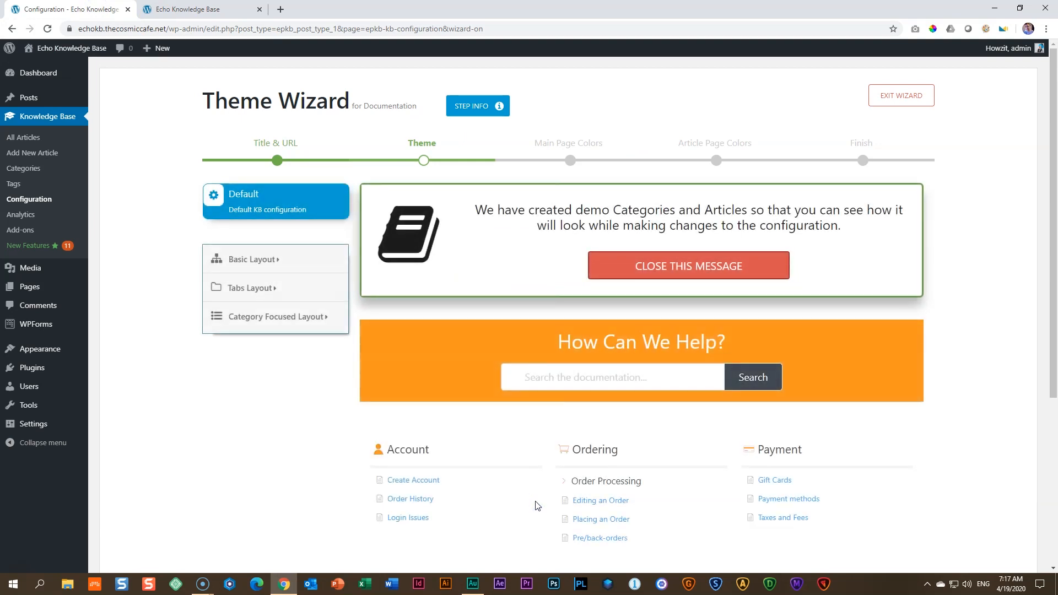
Examine the wizard's Theme step, including the layout choices and the preview of demo categories and articles
{"action": "left_click", "coordinate": [998, 317]}
{"action": "scroll", "coordinate": [998, 317], "scroll_direction": "down", "scroll_amount": 5}
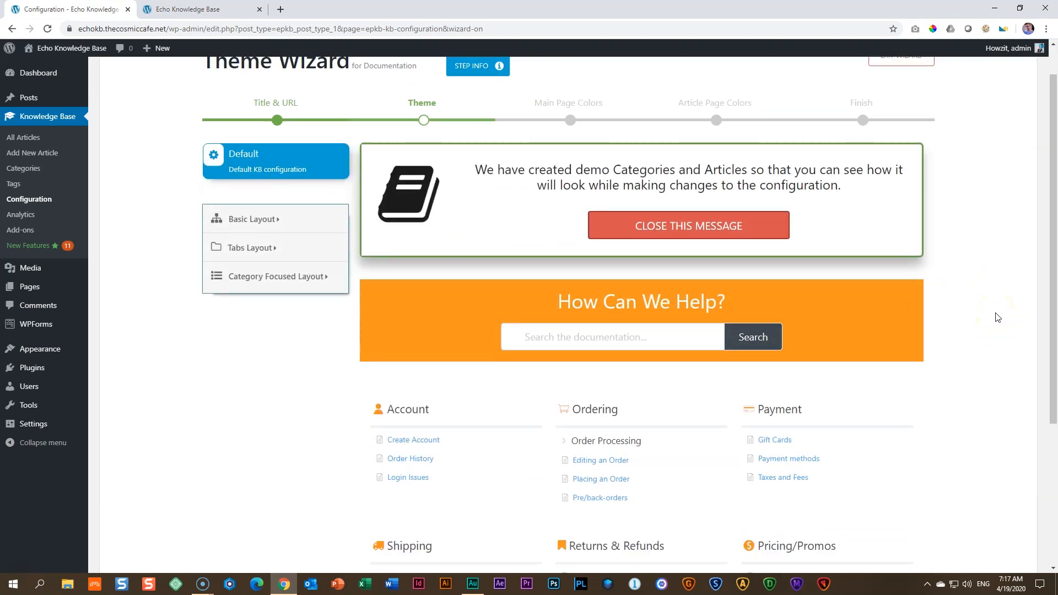
{"action": "scroll", "coordinate": [998, 317], "scroll_direction": "up", "scroll_amount": 5}
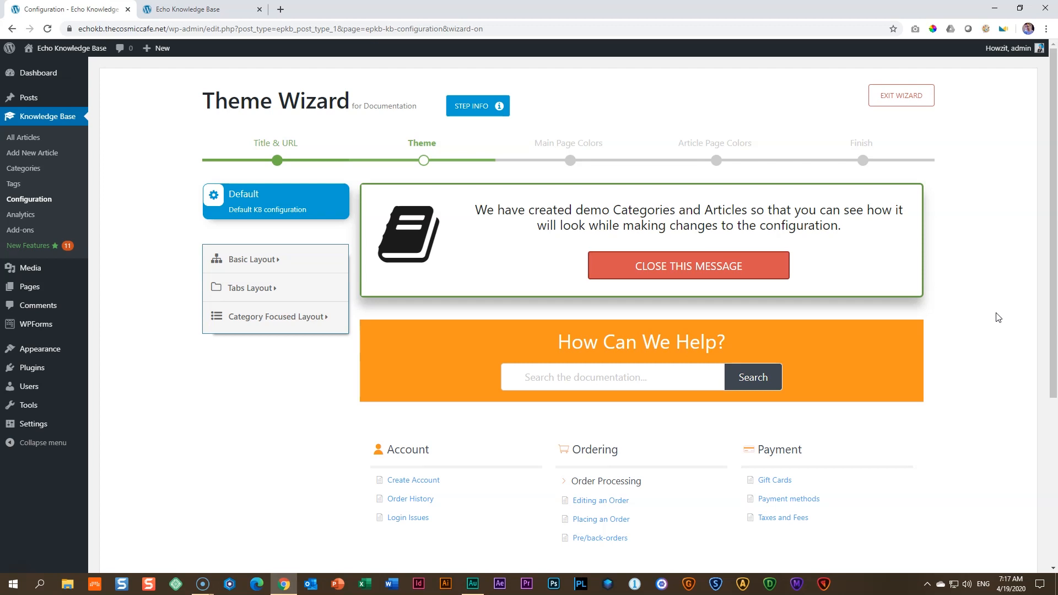
{"action": "scroll", "coordinate": [1004, 318], "scroll_direction": "down", "scroll_amount": 3}
{"action": "scroll", "coordinate": [607, 513], "scroll_direction": "down", "scroll_amount": 1}
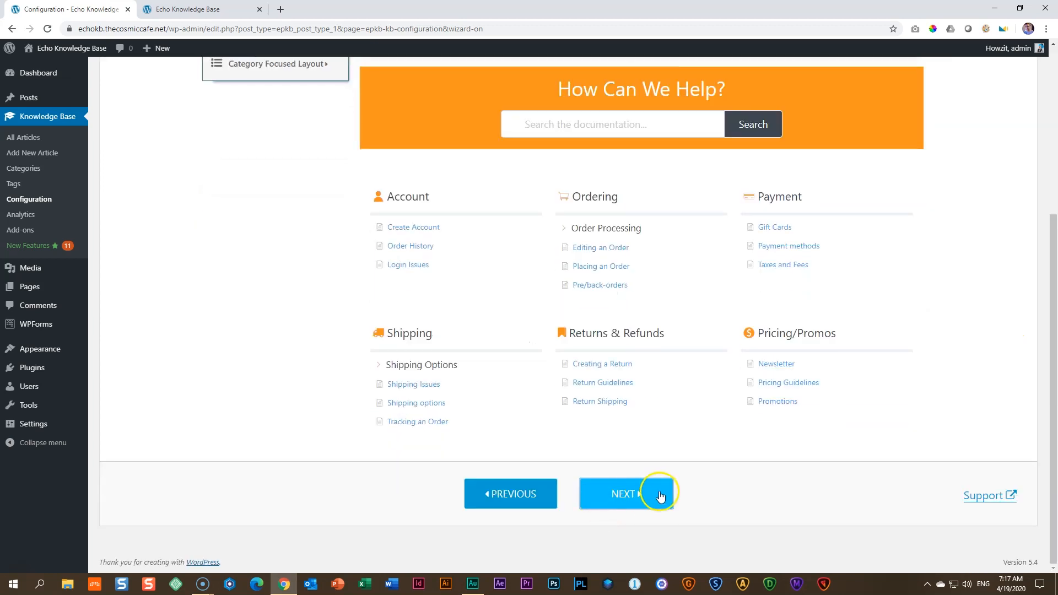
{"action": "scroll", "coordinate": [925, 413], "scroll_direction": "up", "scroll_amount": 4}
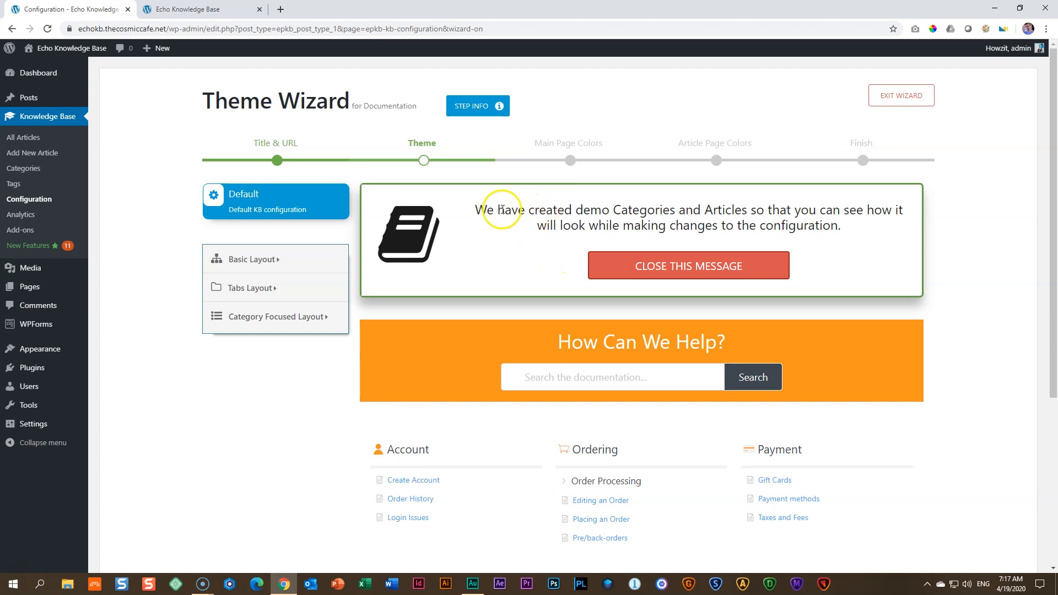
Read the notice about the demo Categories and Articles and look over the category preview below it
{"action": "left_click_drag", "start_coordinate": [481, 210], "coordinate": [846, 231]}
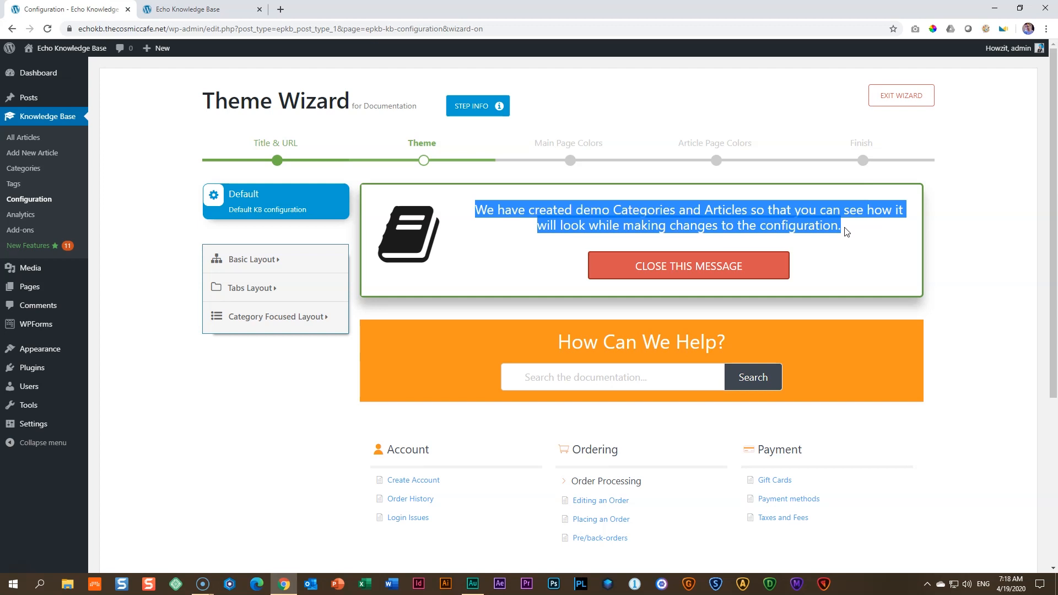
{"action": "double_click", "coordinate": [631, 210]}
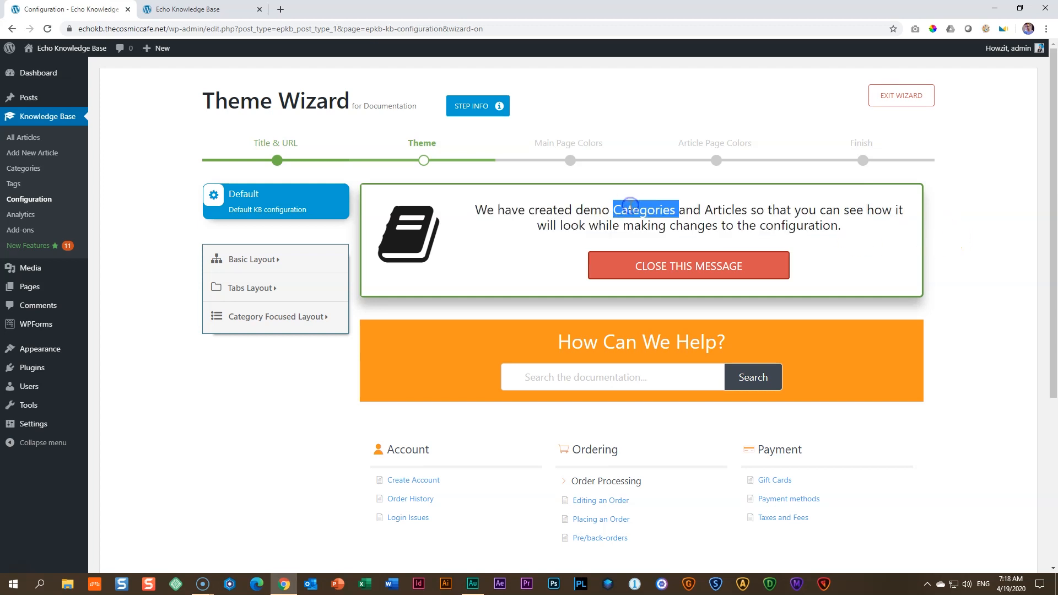
{"action": "double_click", "coordinate": [730, 210]}
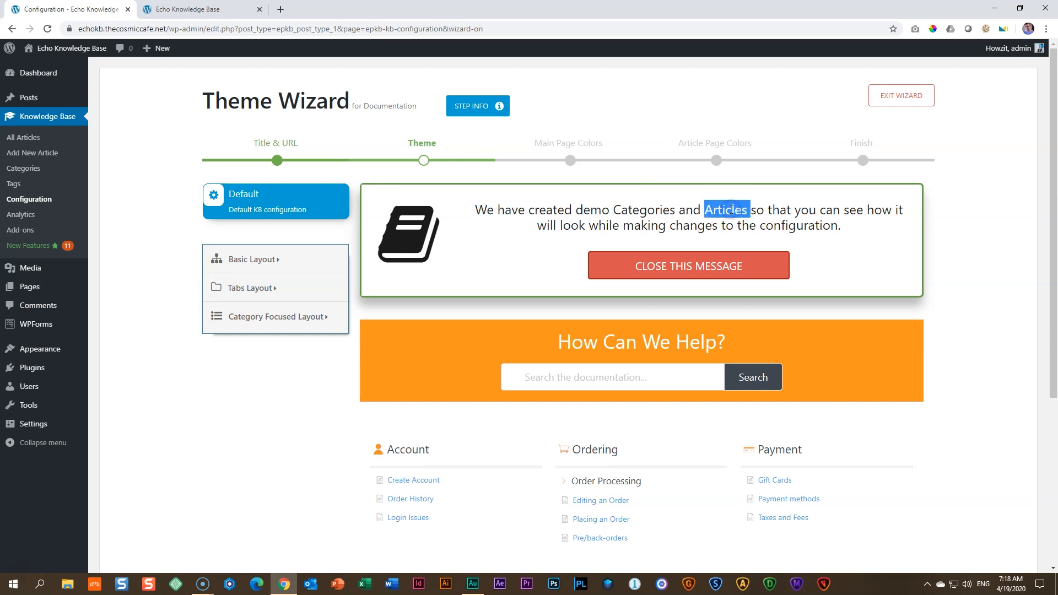
{"action": "left_click", "coordinate": [981, 212]}
{"action": "scroll", "coordinate": [981, 212], "scroll_direction": "down", "scroll_amount": 3}
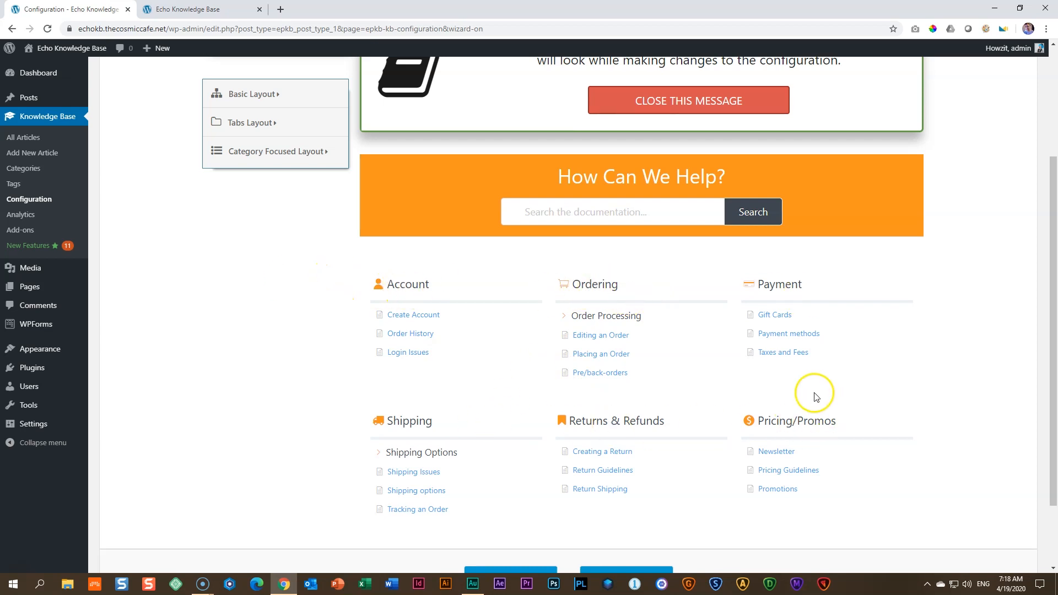
{"action": "left_click", "coordinate": [956, 351]}
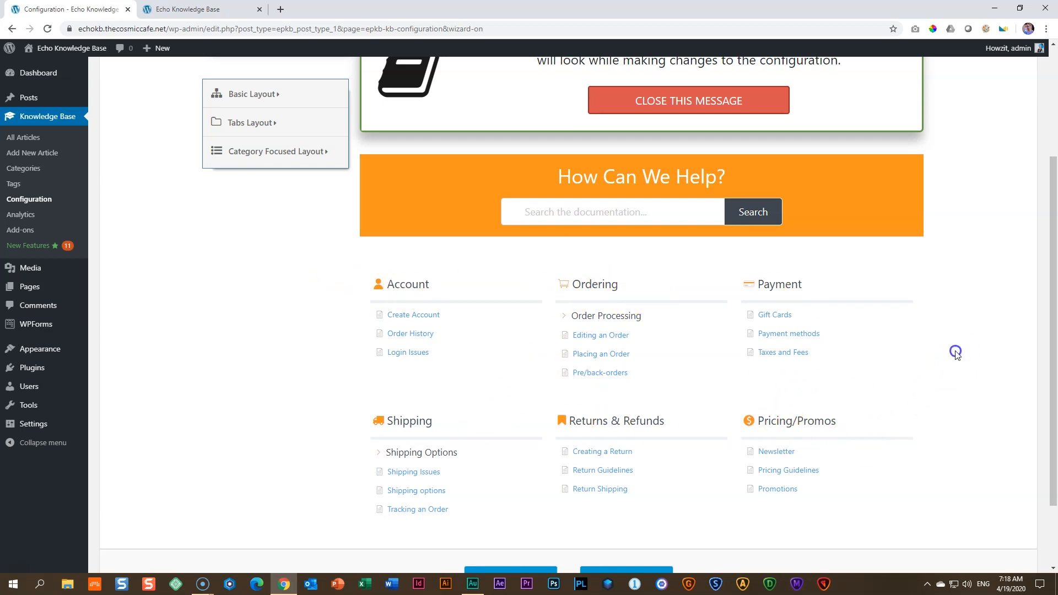
Expand and collapse Order Processing and its Order Processing Time subcategory under Ordering to examine the nested articles
{"action": "left_click", "coordinate": [564, 316]}
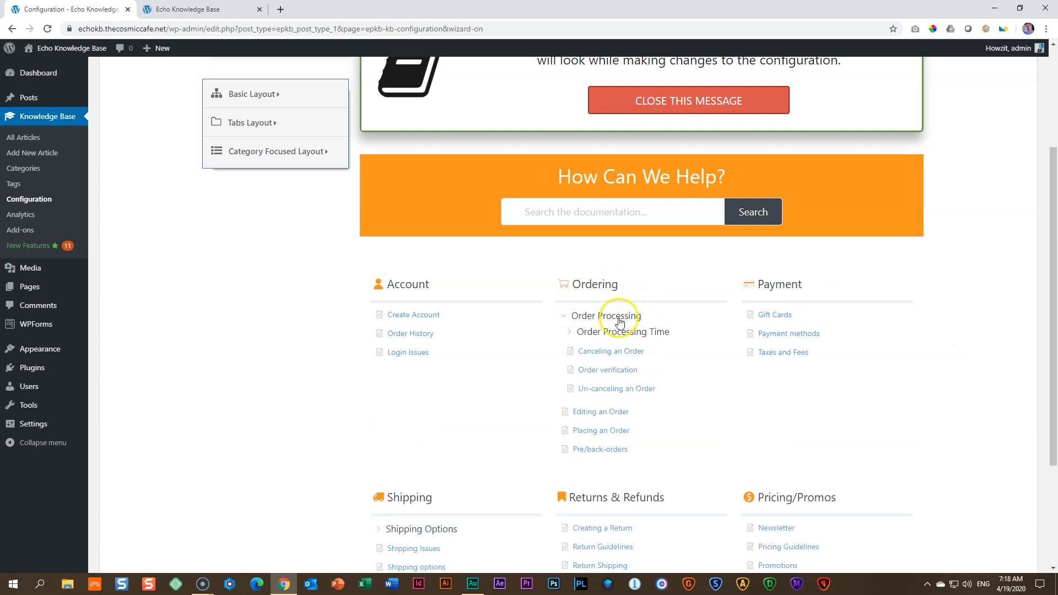
{"action": "left_click", "coordinate": [570, 333]}
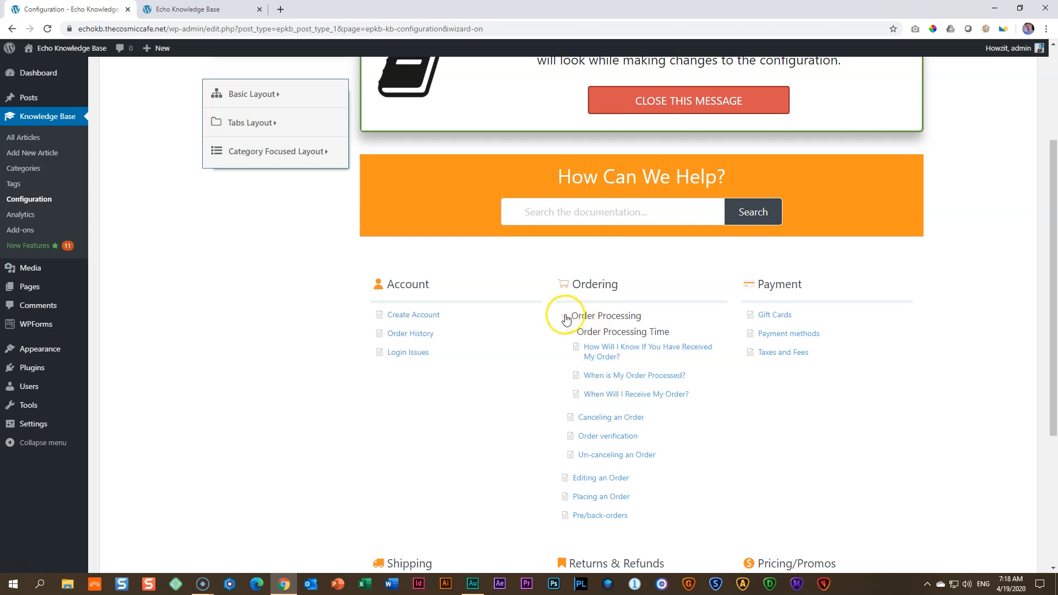
{"action": "left_click", "coordinate": [570, 334]}
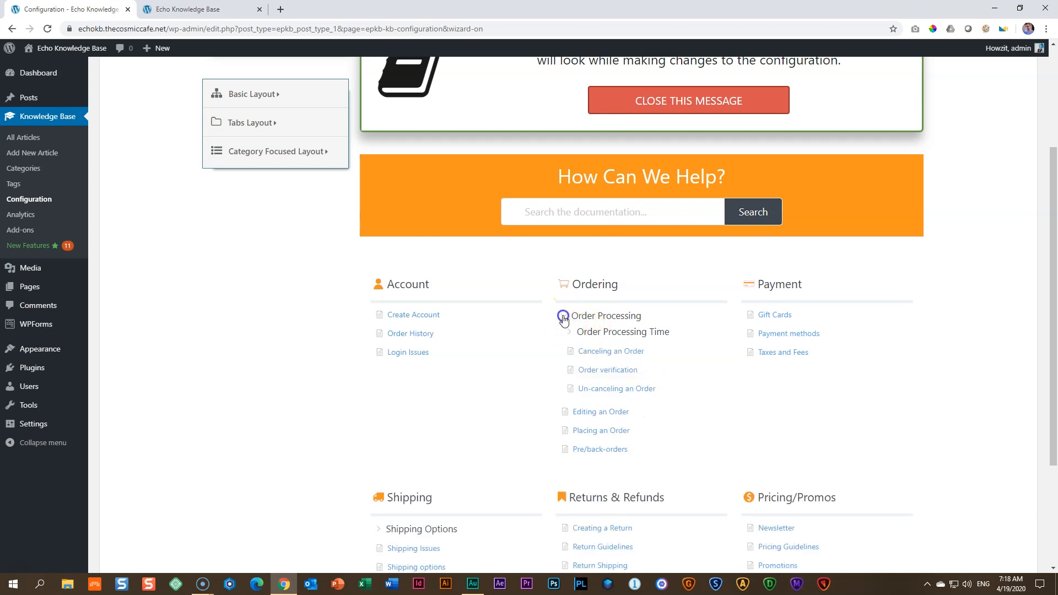
{"action": "left_click", "coordinate": [564, 316]}
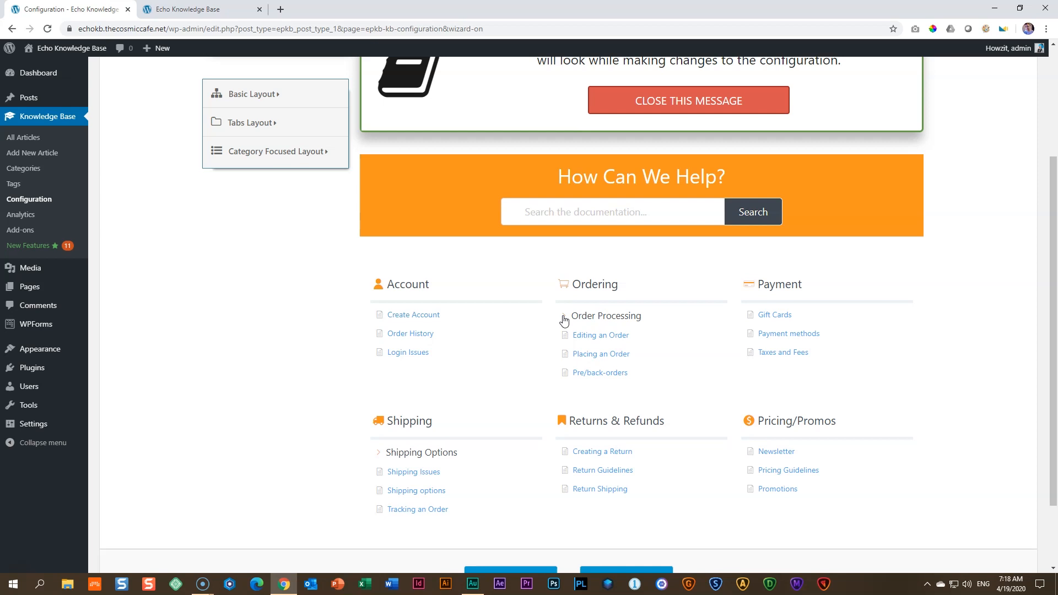
{"action": "left_click", "coordinate": [564, 320]}
{"action": "left_click", "coordinate": [570, 334]}
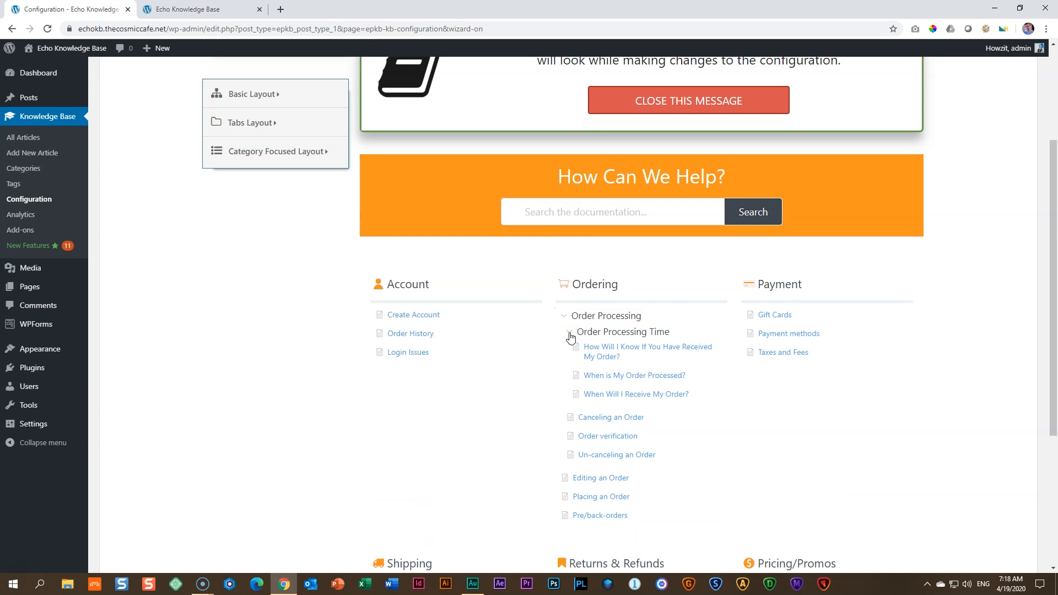
{"action": "left_click", "coordinate": [571, 335]}
{"action": "left_click", "coordinate": [566, 319]}
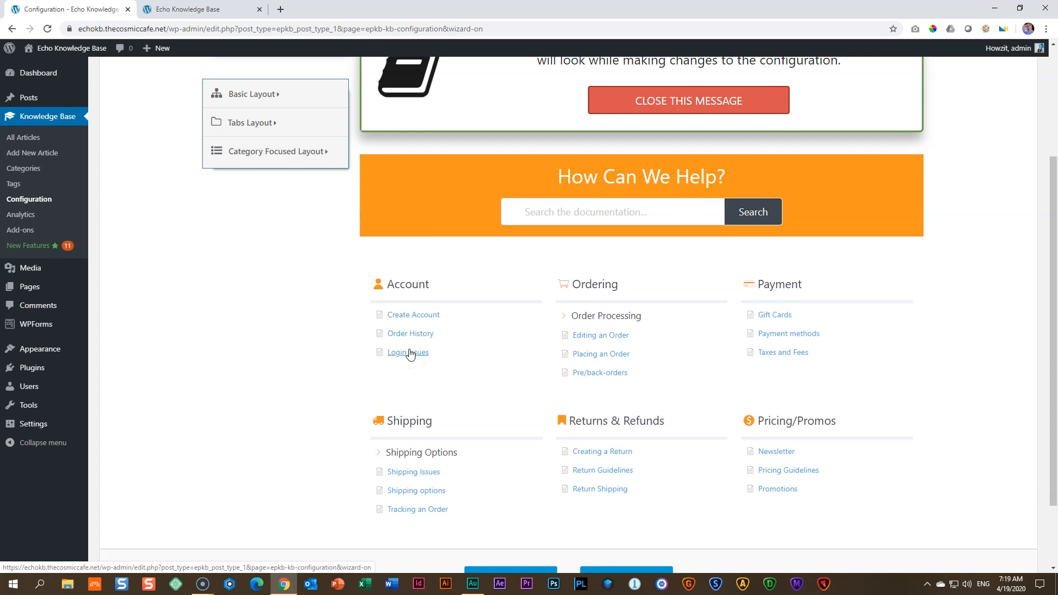
Reread the notice about demo Categories and Articles and dismiss it from the Theme step
{"action": "scroll", "coordinate": [409, 355], "scroll_direction": "up", "scroll_amount": 2}
{"action": "double_click", "coordinate": [723, 156]}
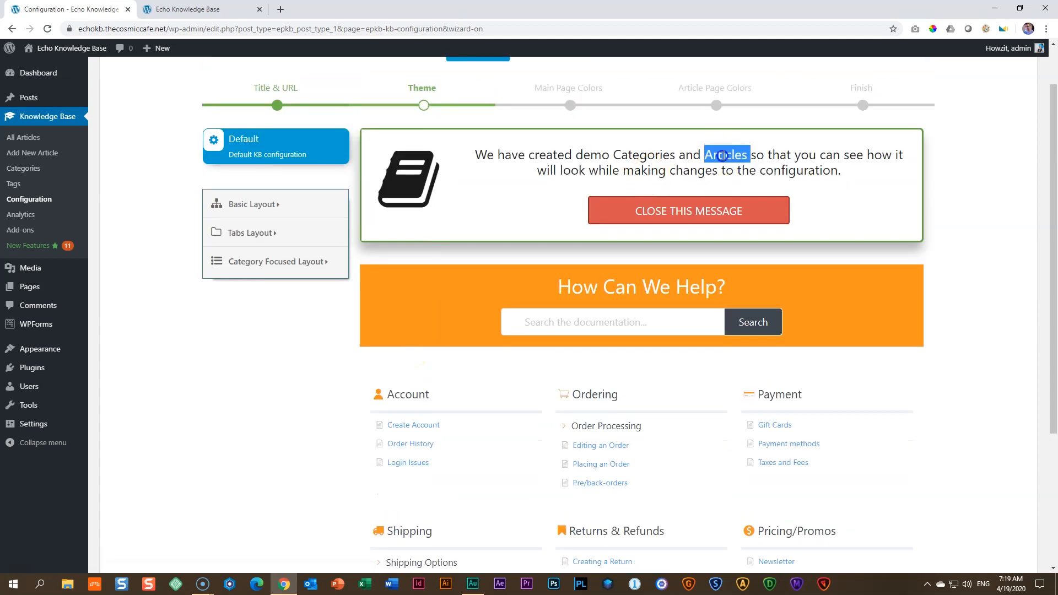
{"action": "double_click", "coordinate": [627, 154]}
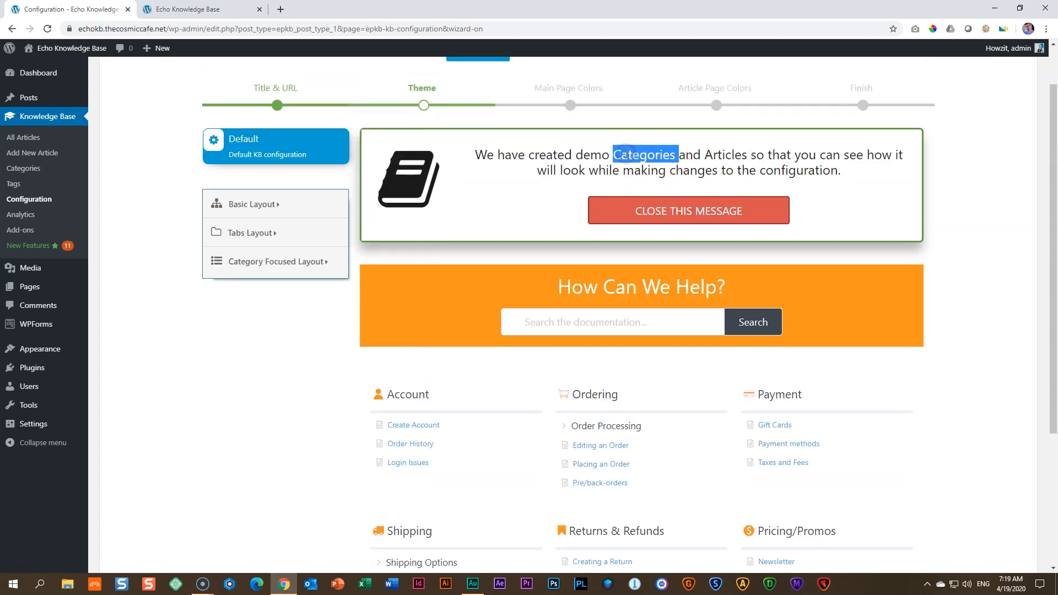
{"action": "double_click", "coordinate": [722, 155]}
{"action": "left_click", "coordinate": [975, 171]}
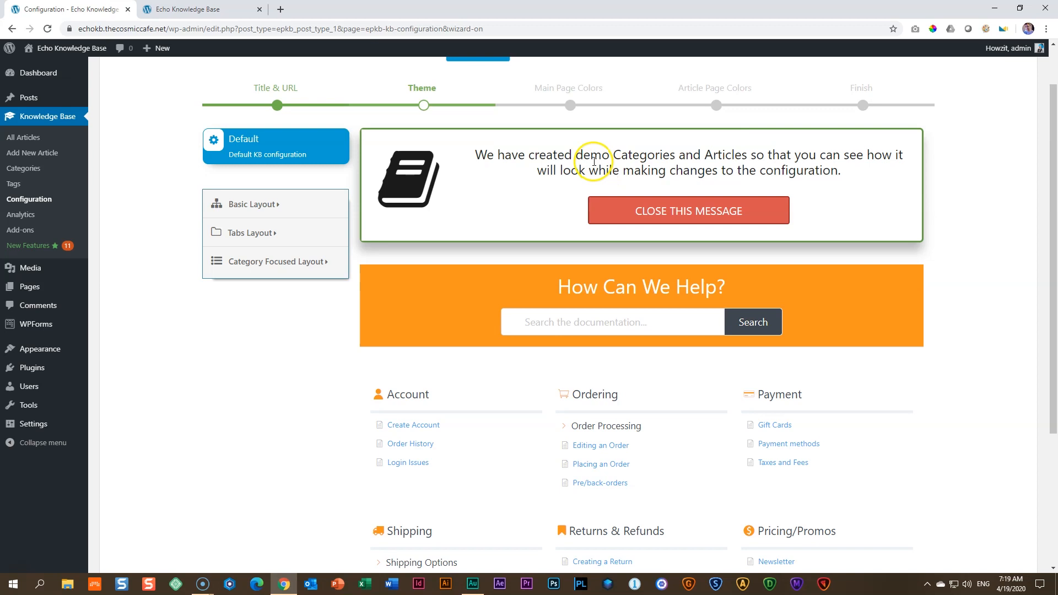
{"action": "left_click", "coordinate": [643, 212]}
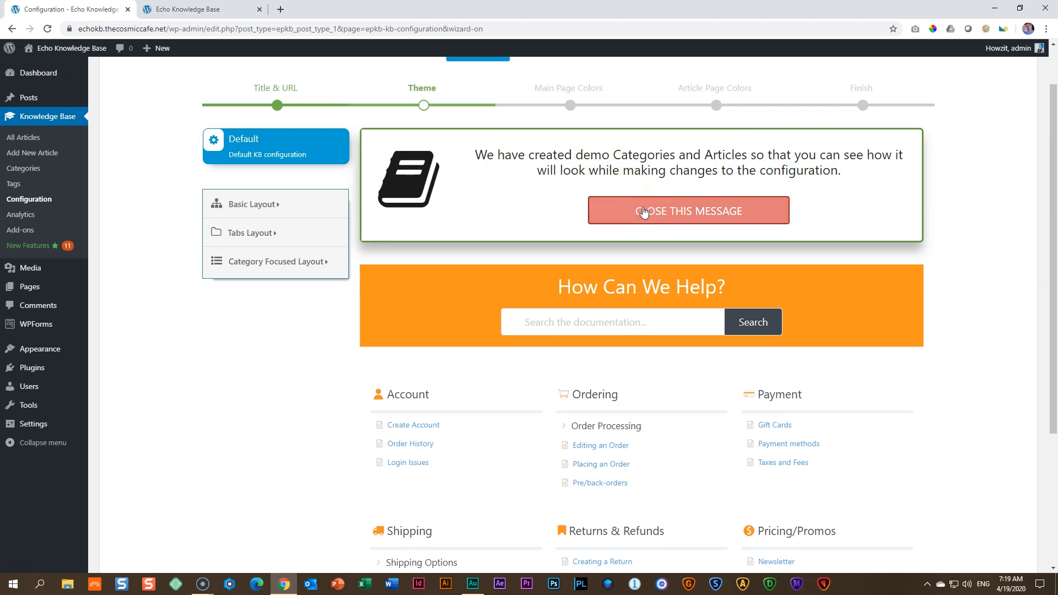
{"action": "left_click", "coordinate": [644, 210]}
{"action": "left_click", "coordinate": [979, 220]}
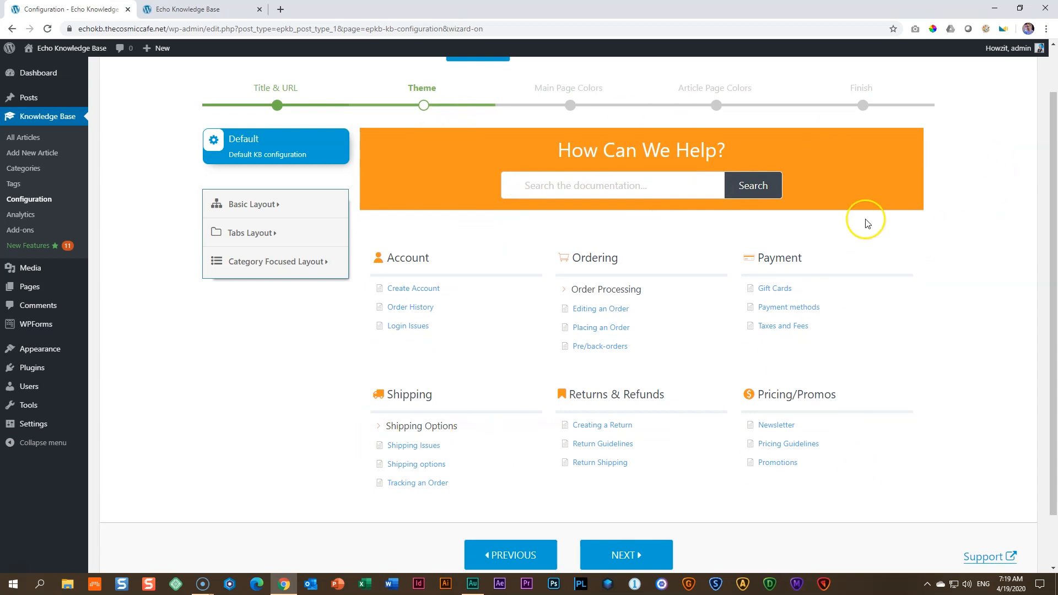
{"action": "left_click", "coordinate": [953, 190]}
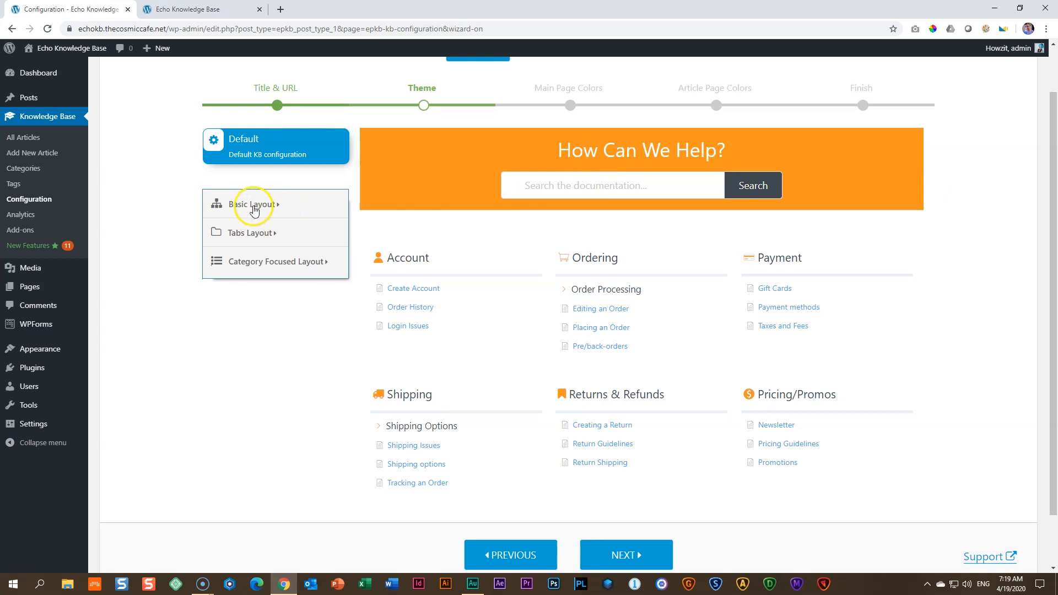
Preview the Standard, Spacious, Informative and Image themes of the Basic Layout
{"action": "left_click", "coordinate": [254, 209]}
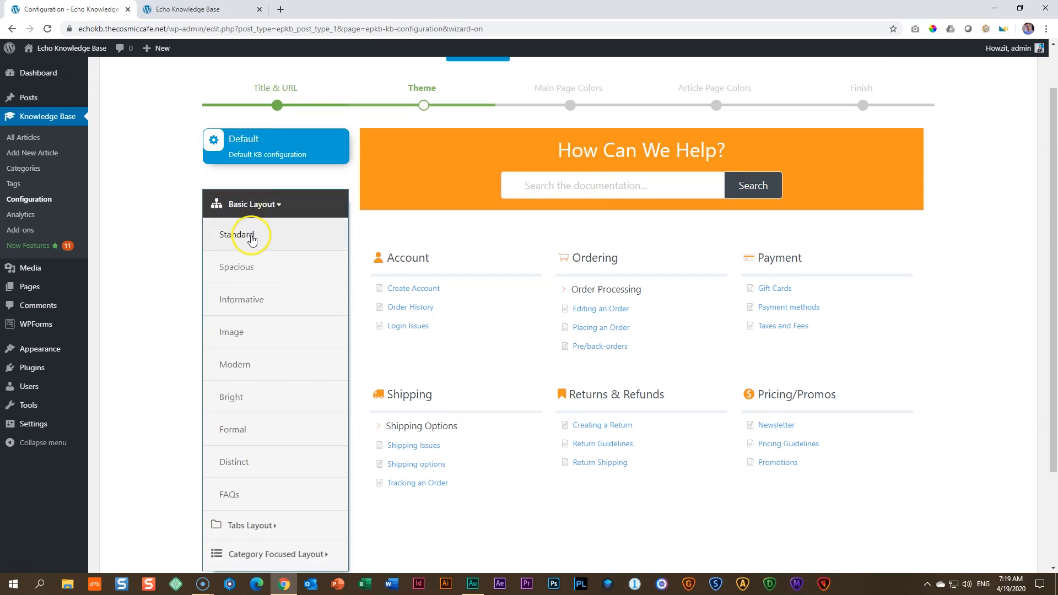
{"action": "scroll", "coordinate": [252, 239], "scroll_direction": "down", "scroll_amount": 1}
{"action": "left_click", "coordinate": [244, 181]}
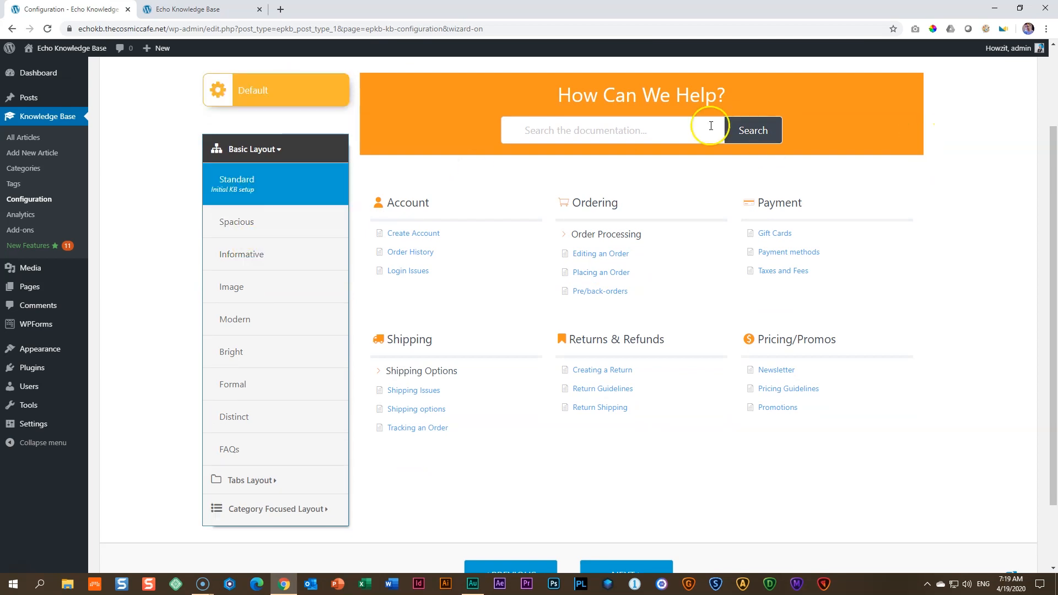
{"action": "left_click", "coordinate": [236, 224]}
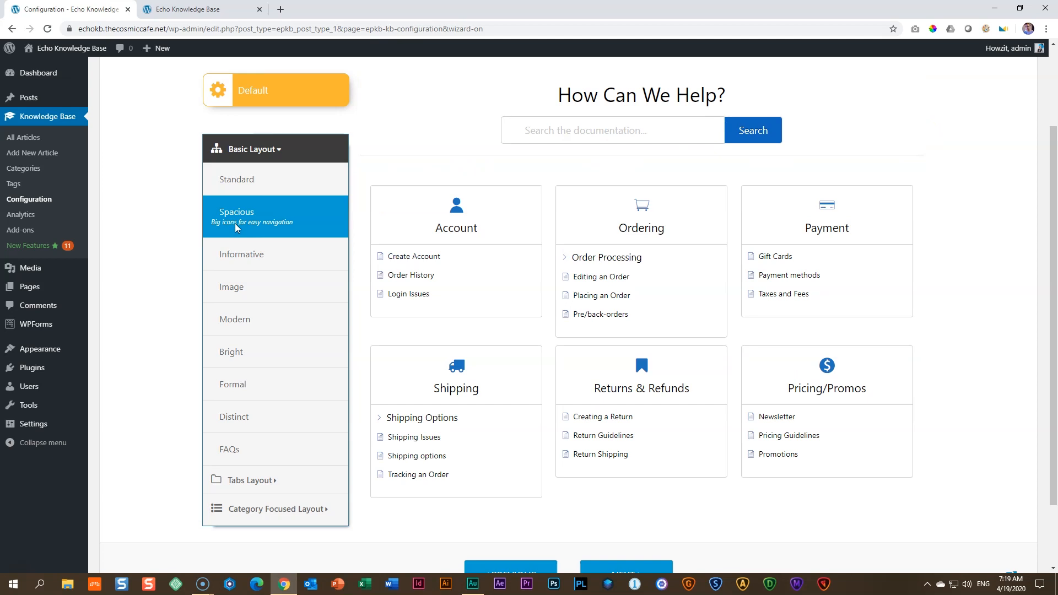
{"action": "left_click", "coordinate": [246, 261]}
{"action": "left_click", "coordinate": [245, 288]}
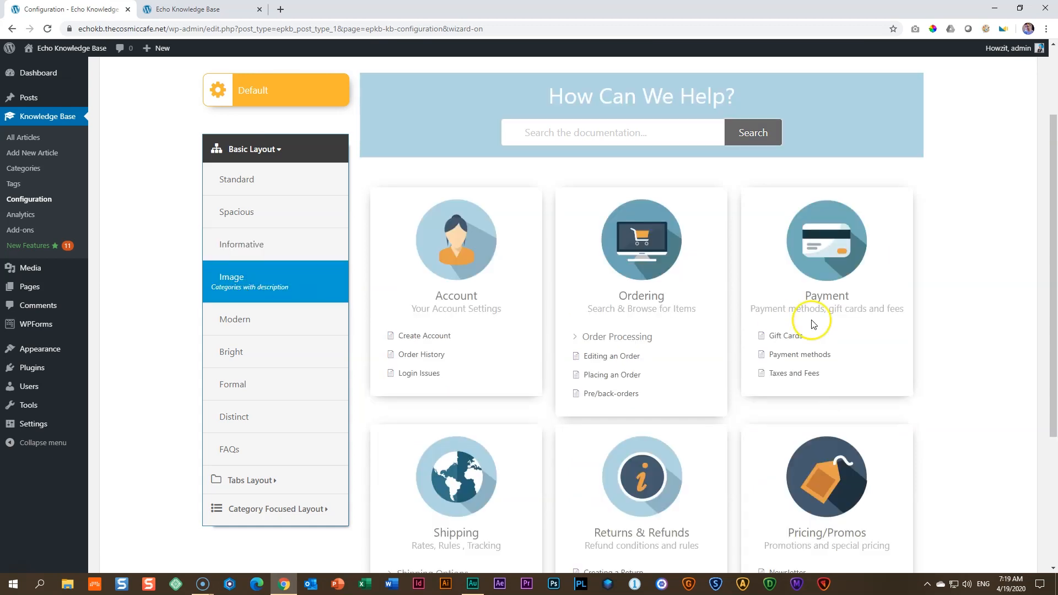
{"action": "scroll", "coordinate": [810, 314], "scroll_direction": "down", "scroll_amount": 3}
{"action": "scroll", "coordinate": [818, 325], "scroll_direction": "up", "scroll_amount": 4}
Preview the Modern, Bright, Formal, Distinct and FAQs themes of the Basic Layout
{"action": "left_click", "coordinate": [231, 330]}
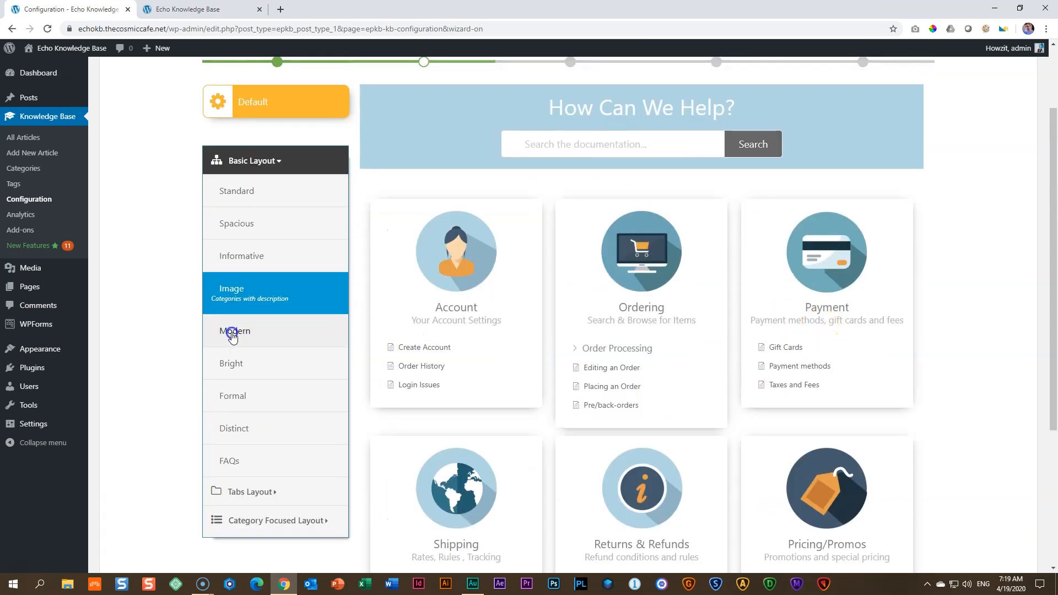
{"action": "left_click", "coordinate": [233, 366]}
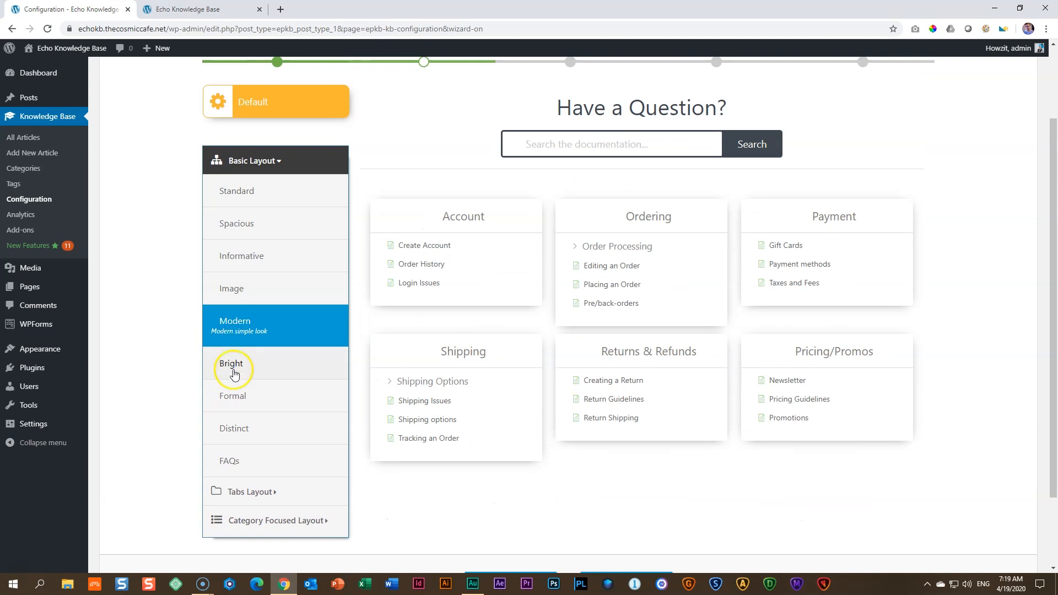
{"action": "left_click", "coordinate": [235, 402]}
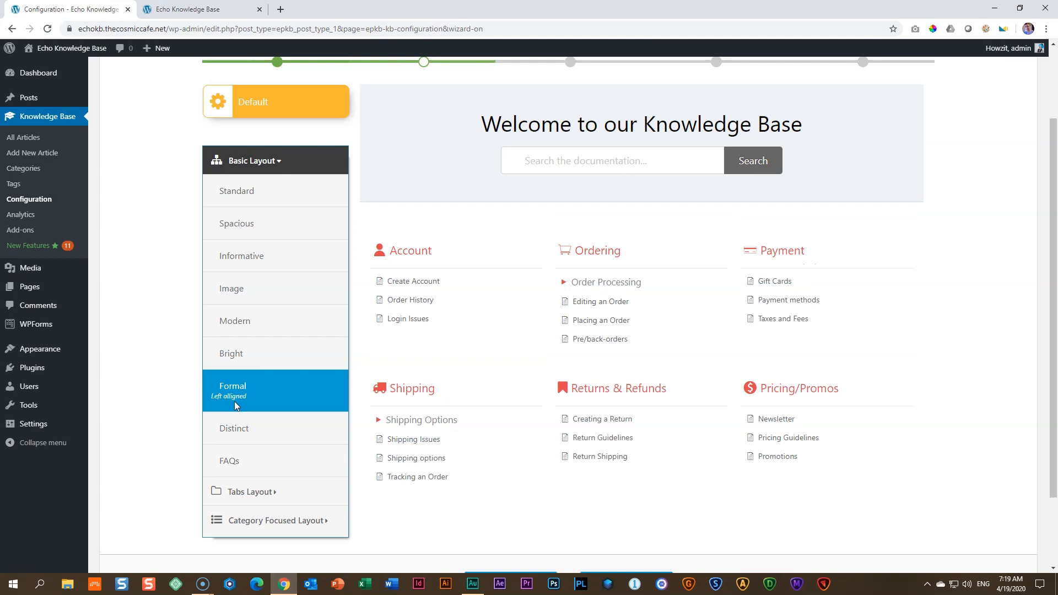
{"action": "left_click", "coordinate": [234, 427]}
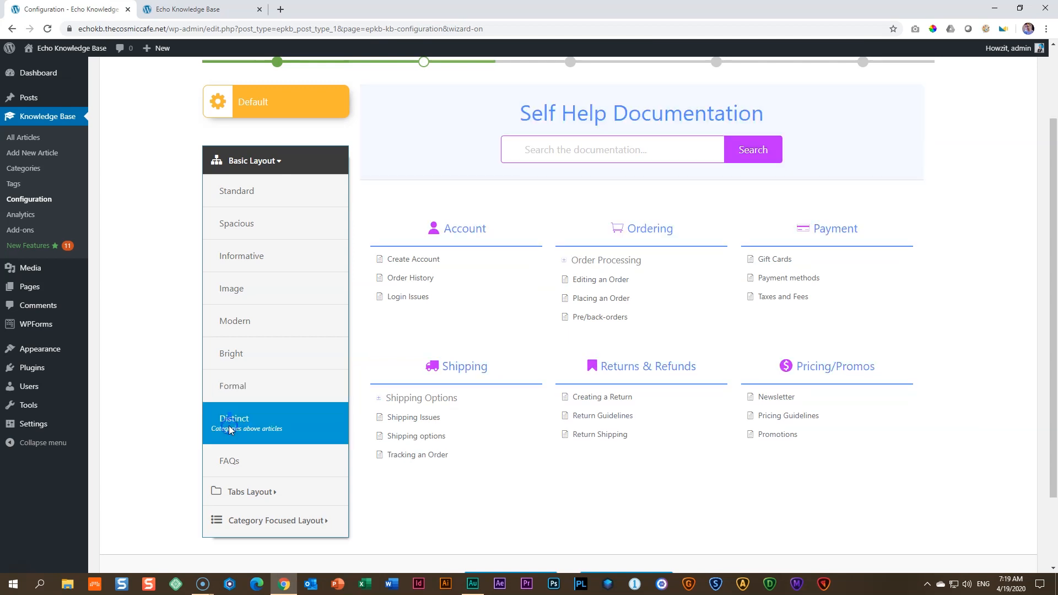
{"action": "left_click", "coordinate": [229, 459]}
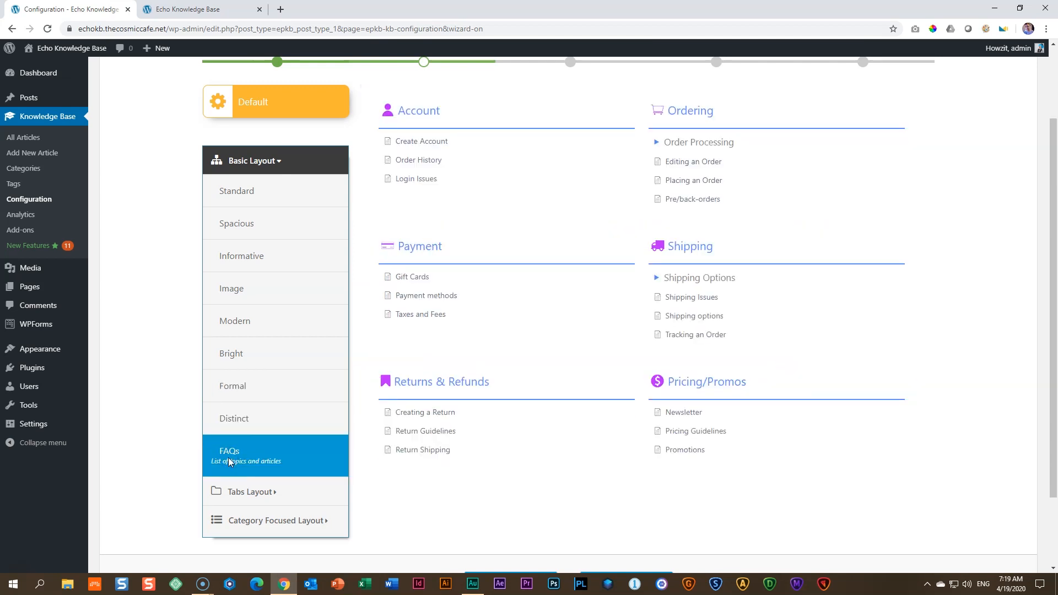
{"action": "scroll", "coordinate": [583, 430], "scroll_direction": "up", "scroll_amount": 2}
{"action": "scroll", "coordinate": [586, 433], "scroll_direction": "down", "scroll_amount": 1}
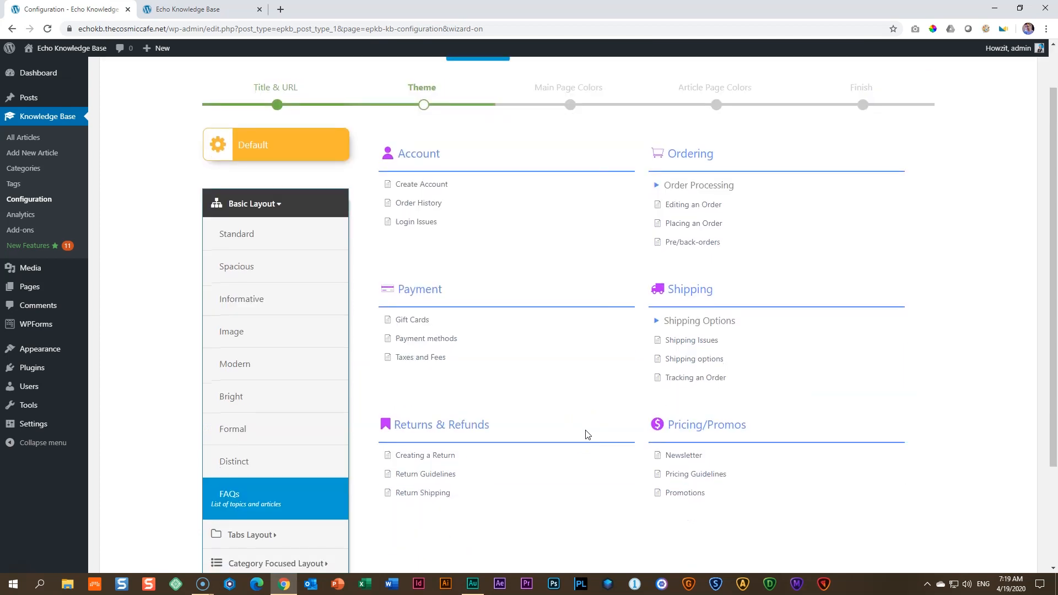
{"action": "scroll", "coordinate": [587, 435], "scroll_direction": "down", "scroll_amount": 1}
Collapse the Basic Layout themes and apply the Organized theme from the Tabs Layout
{"action": "left_click", "coordinate": [244, 150]}
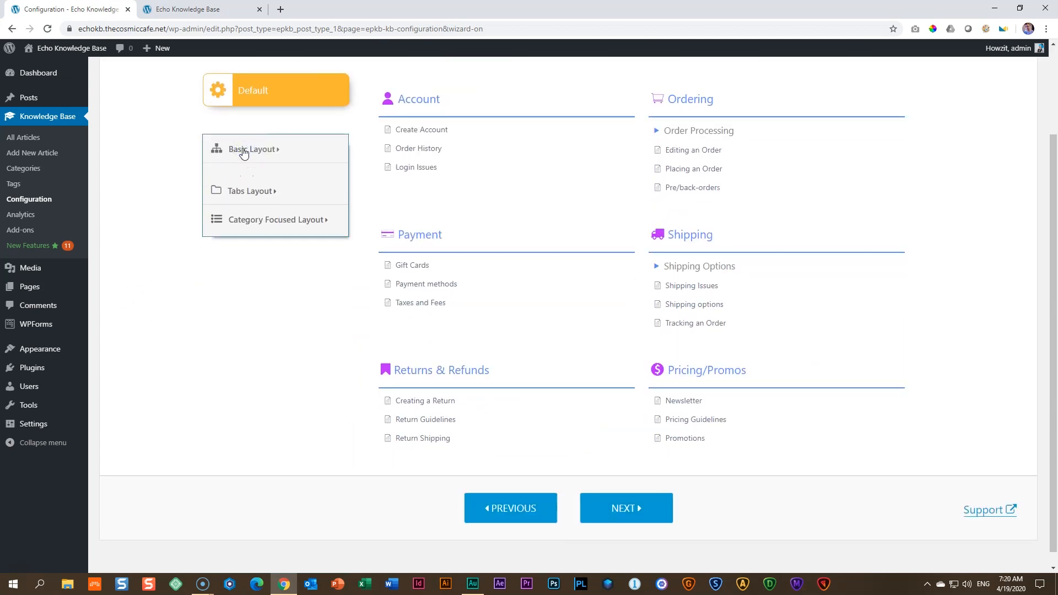
{"action": "left_click", "coordinate": [246, 180]}
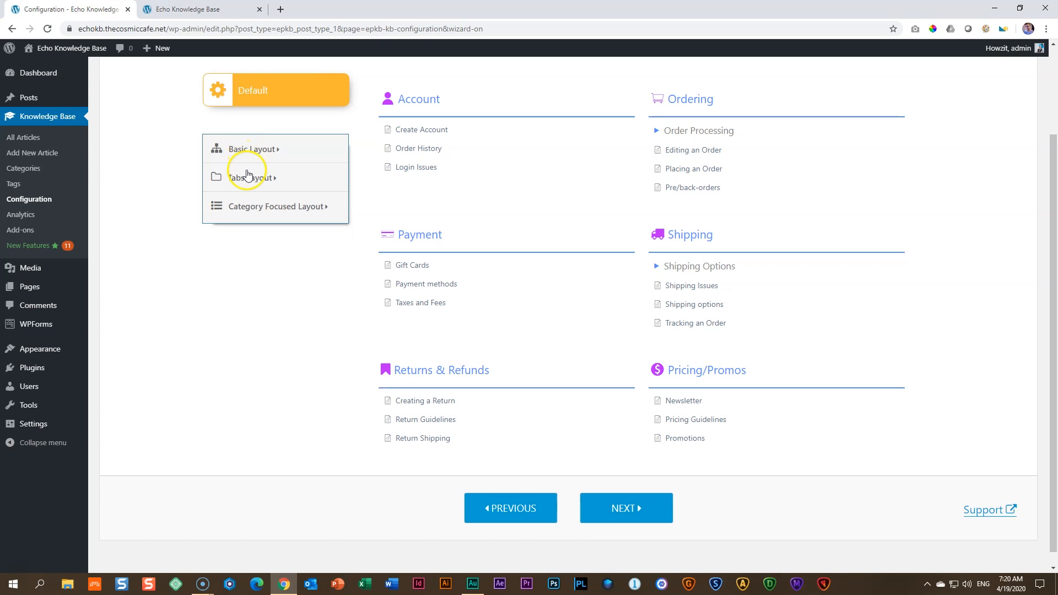
{"action": "left_click", "coordinate": [246, 179]}
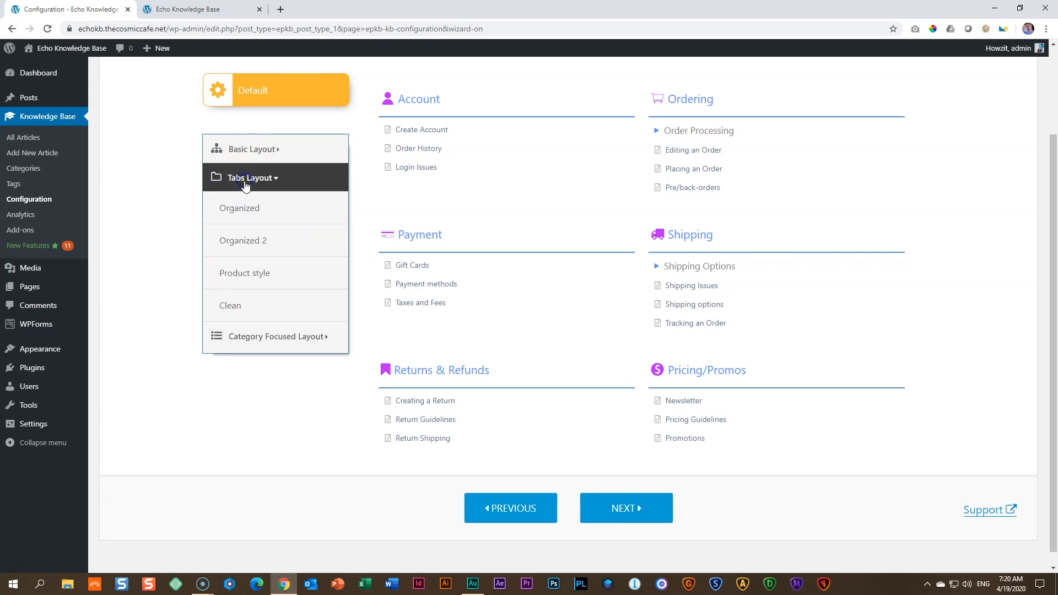
{"action": "scroll", "coordinate": [307, 213], "scroll_direction": "up", "scroll_amount": 2}
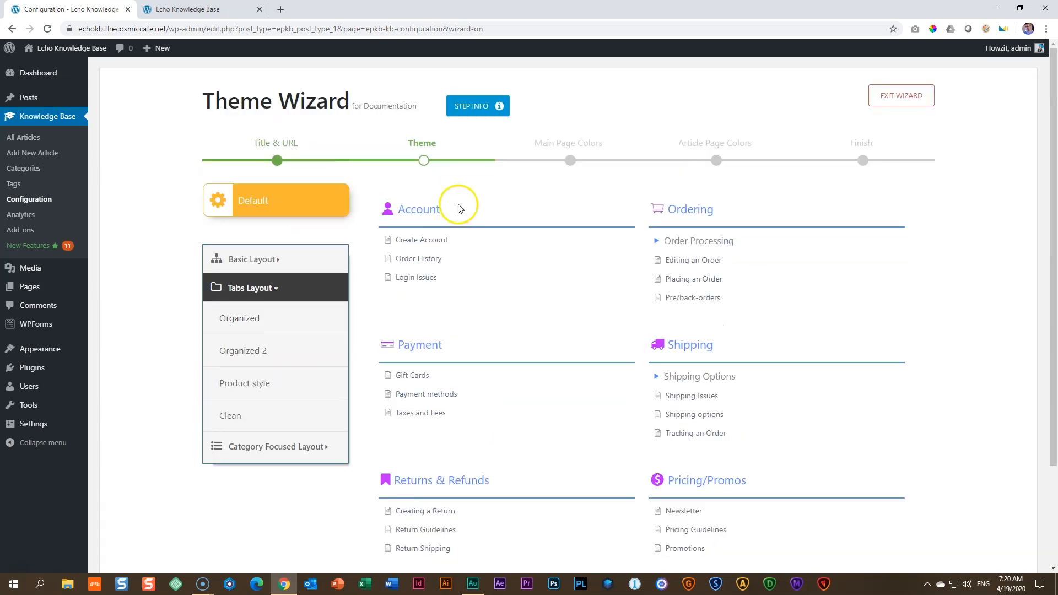
{"action": "left_click", "coordinate": [244, 317]}
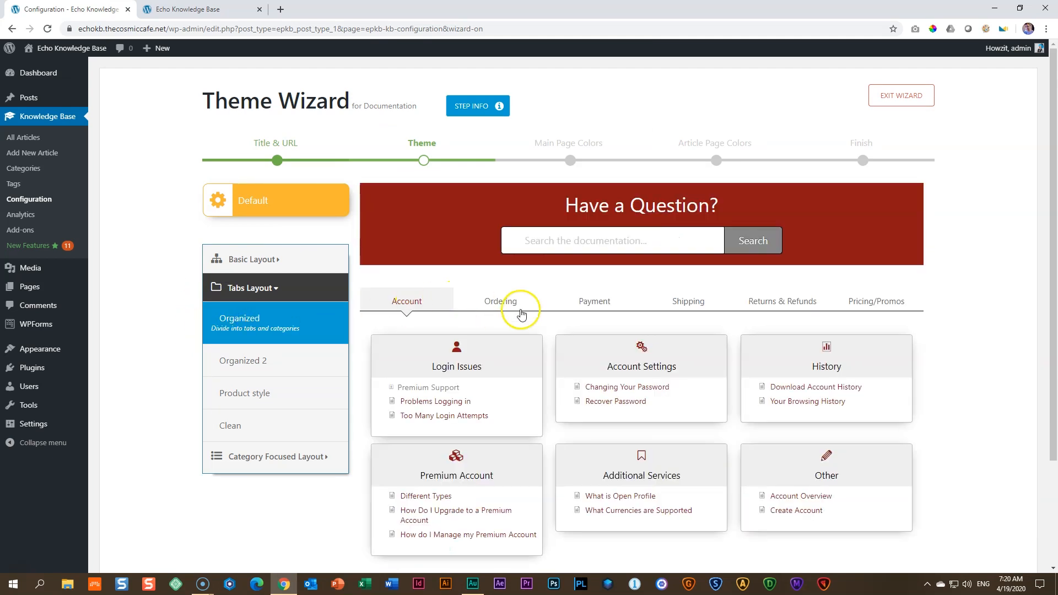
Look through the Organized theme's category tabs, including Account, Ordering, Payment, Shipping, Returns & Refunds and Pricing/Promos
{"action": "left_click", "coordinate": [505, 304]}
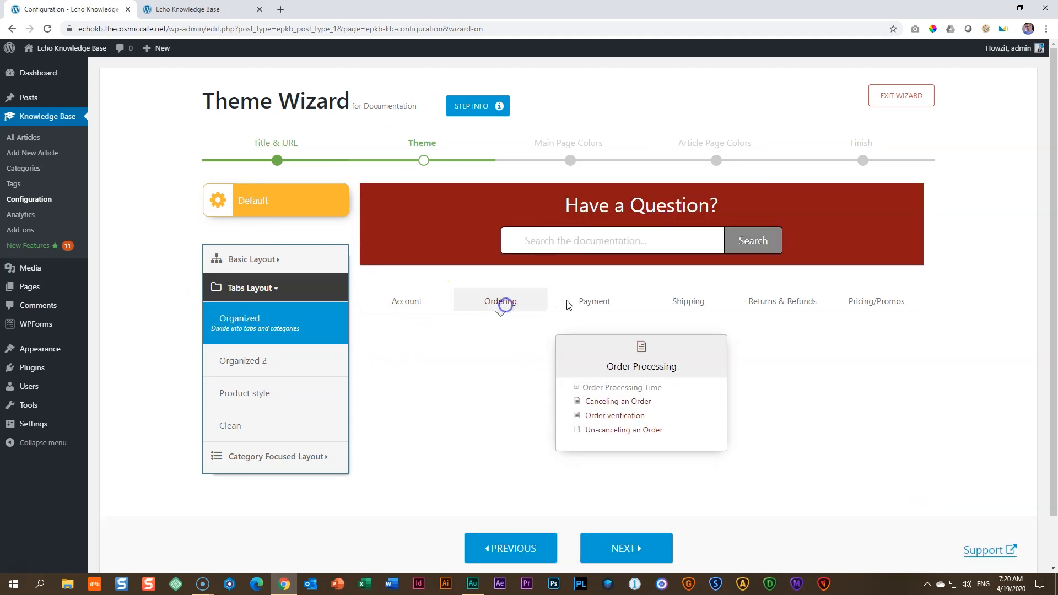
{"action": "left_click", "coordinate": [589, 301]}
{"action": "left_click", "coordinate": [764, 303]}
{"action": "left_click", "coordinate": [872, 302]}
{"action": "left_click", "coordinate": [802, 302]}
{"action": "left_click", "coordinate": [687, 303]}
{"action": "left_click", "coordinate": [580, 305]}
{"action": "left_click", "coordinate": [498, 306]}
{"action": "left_click", "coordinate": [415, 306]}
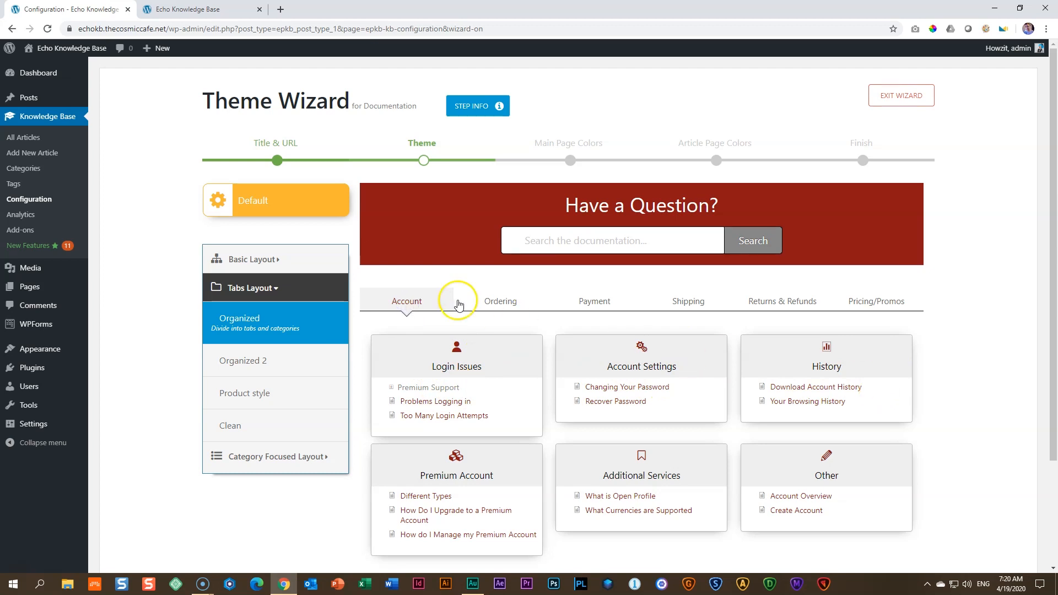
{"action": "left_click", "coordinate": [521, 301]}
{"action": "left_click", "coordinate": [579, 305]}
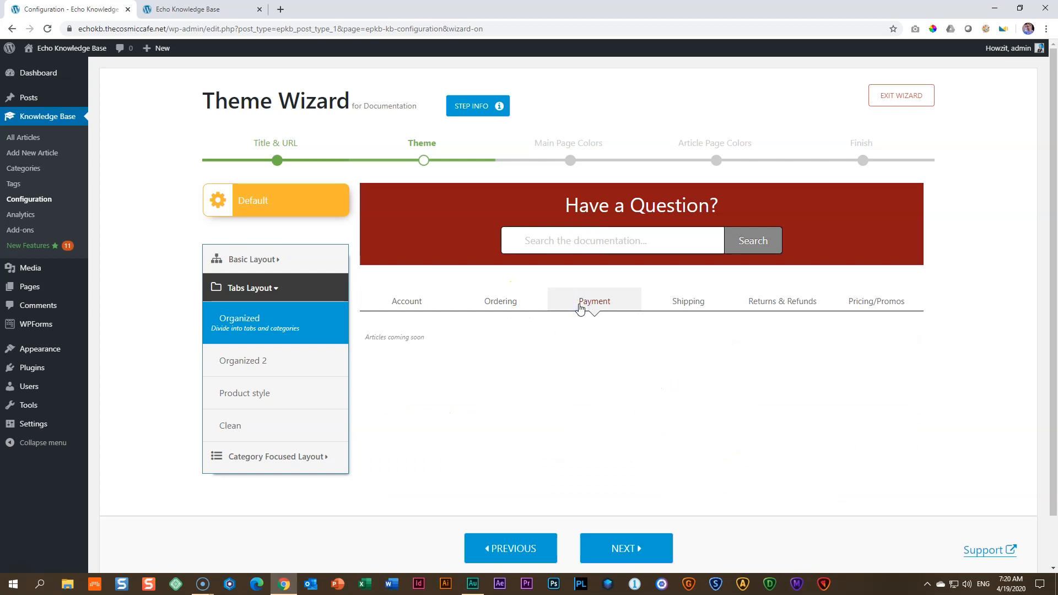
Check the Organized theme's Shipping and Account tabs and compare the theme with the Basic Layout's Standard theme
{"action": "left_click", "coordinate": [688, 301]}
{"action": "left_click", "coordinate": [419, 305]}
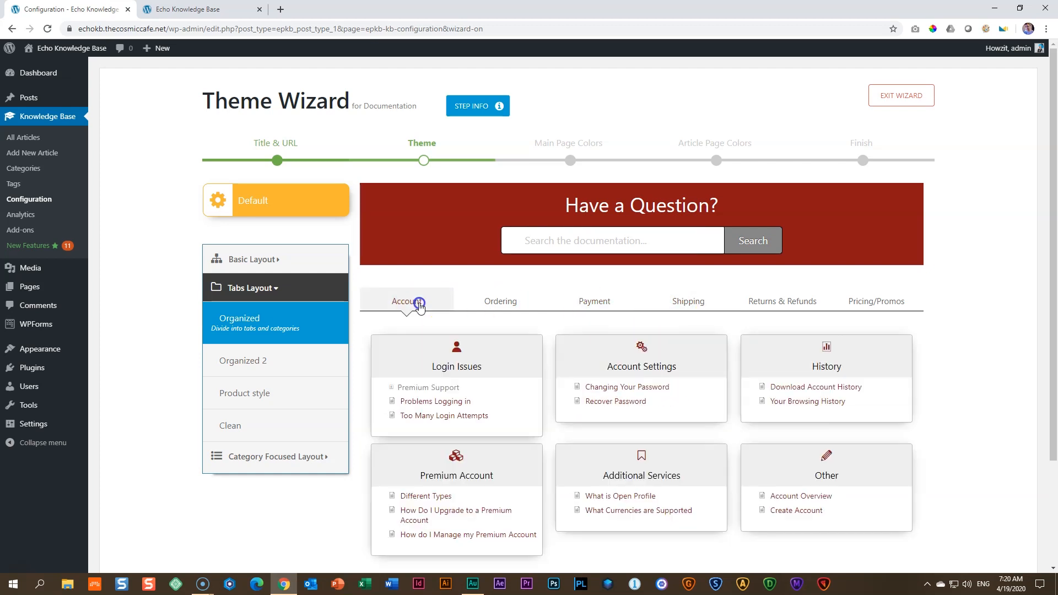
{"action": "left_click", "coordinate": [277, 259]}
{"action": "left_click", "coordinate": [248, 286]}
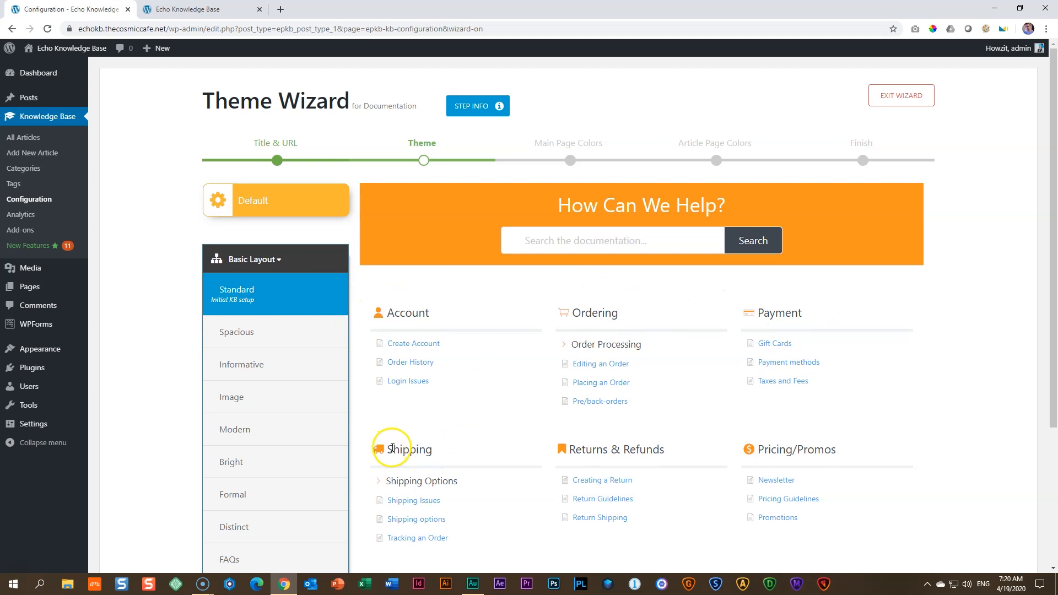
{"action": "scroll", "coordinate": [394, 448], "scroll_direction": "down", "scroll_amount": 1}
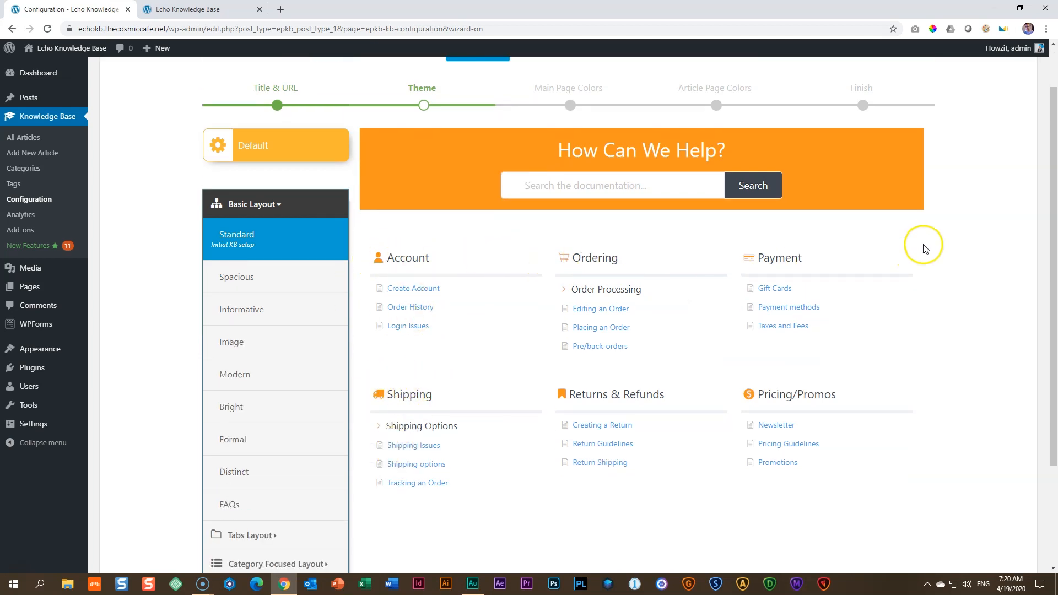
{"action": "left_click", "coordinate": [257, 207]}
{"action": "left_click", "coordinate": [248, 234]}
{"action": "left_click", "coordinate": [237, 264]}
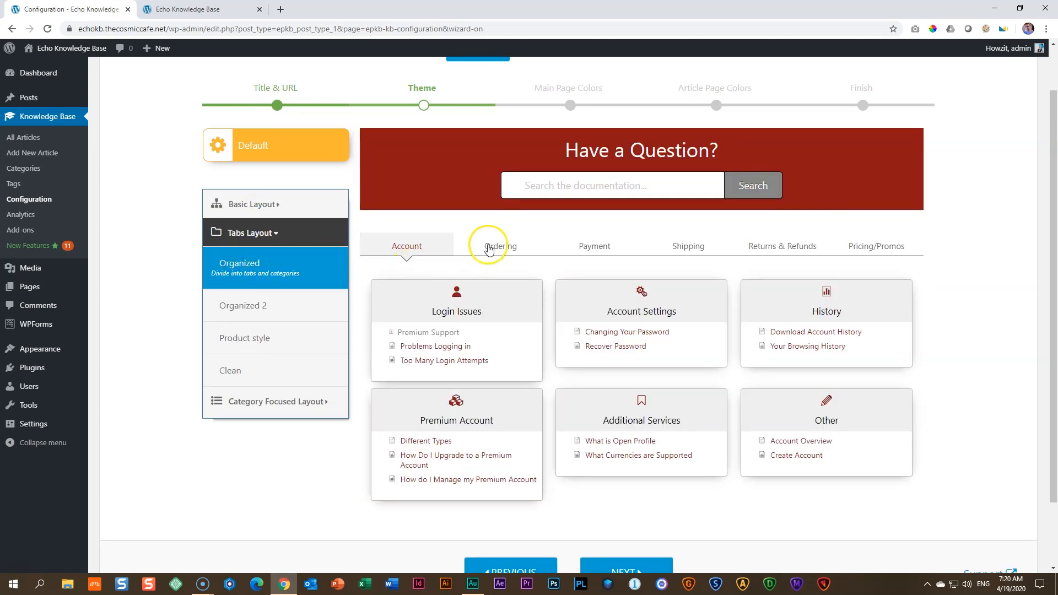
Preview the Organized 2 theme of the Tabs Layout, including its Ordering, Payment, Shipping and Account tabs
{"action": "left_click", "coordinate": [232, 310]}
{"action": "left_click", "coordinate": [498, 280]}
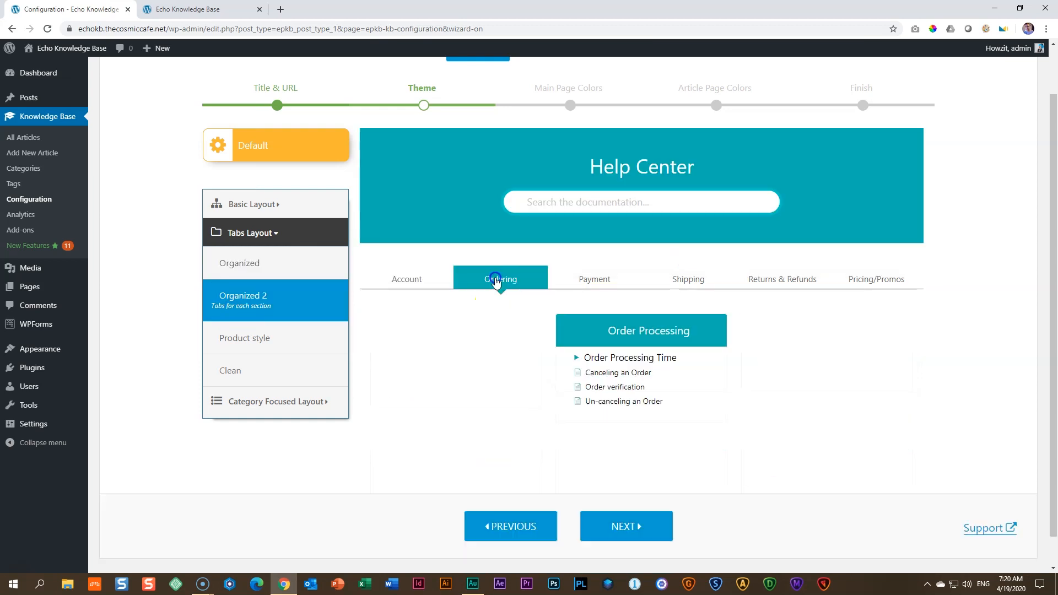
{"action": "left_click", "coordinate": [595, 280]}
{"action": "left_click", "coordinate": [686, 279]}
{"action": "left_click", "coordinate": [411, 288]}
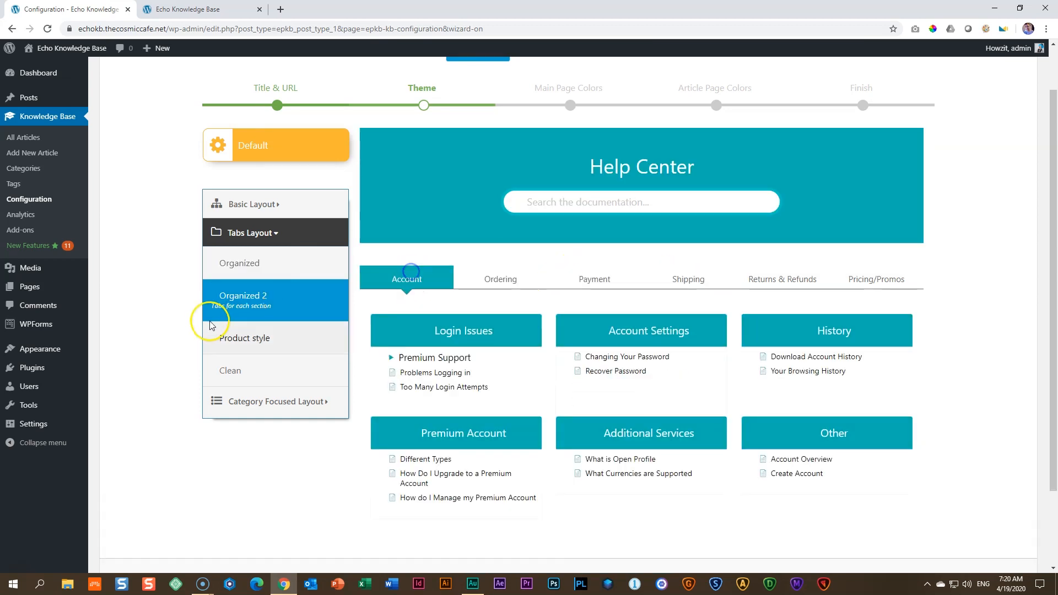
Preview the Product style and Clean themes of the Tabs Layout
{"action": "left_click", "coordinate": [240, 336]}
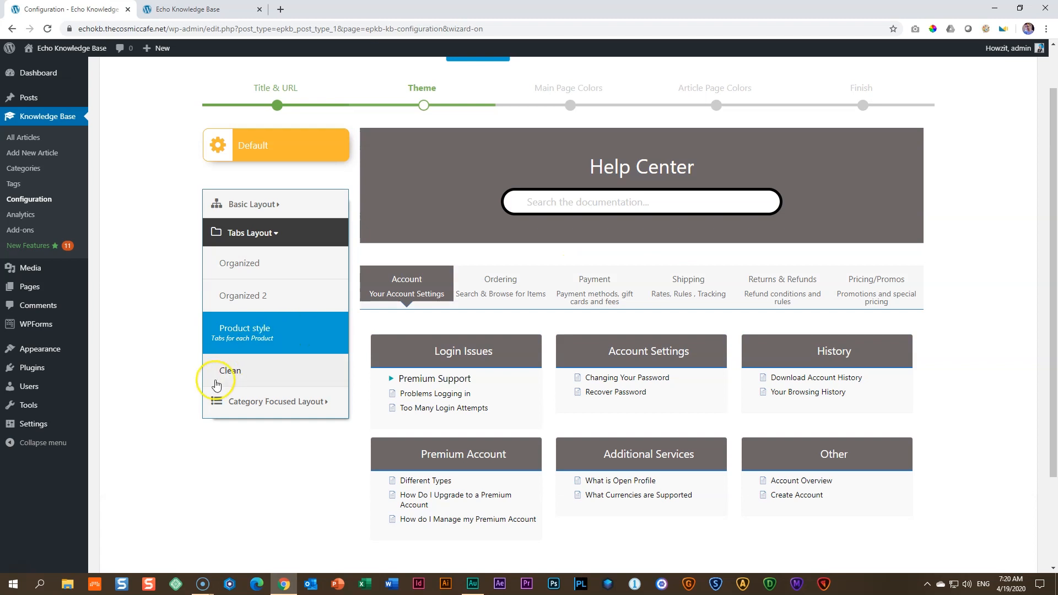
{"action": "left_click", "coordinate": [232, 373]}
{"action": "scroll", "coordinate": [557, 381], "scroll_direction": "down", "scroll_amount": 1}
{"action": "scroll", "coordinate": [547, 378], "scroll_direction": "down", "scroll_amount": 3}
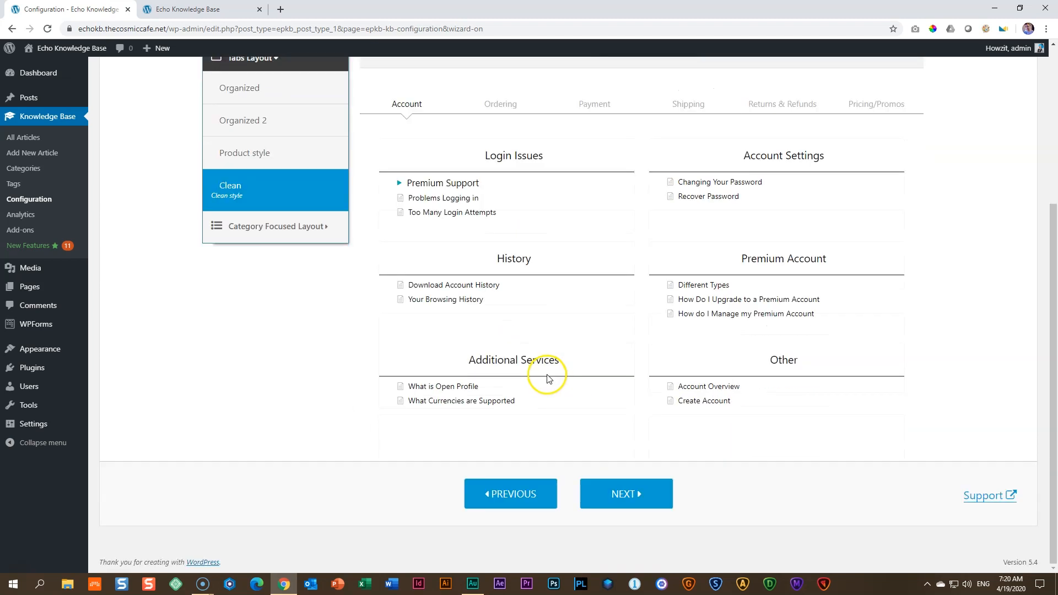
{"action": "scroll", "coordinate": [550, 380], "scroll_direction": "up", "scroll_amount": 3}
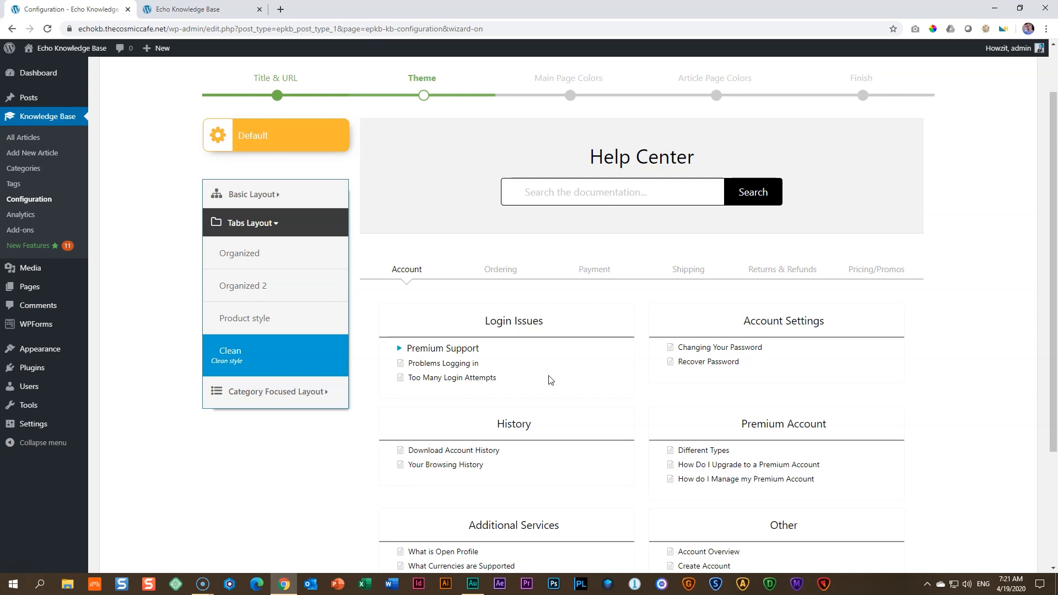
Preview the Basic Layout's Standard theme once more, followed by the Tabs Layout's Organized theme
{"action": "left_click", "coordinate": [236, 225]}
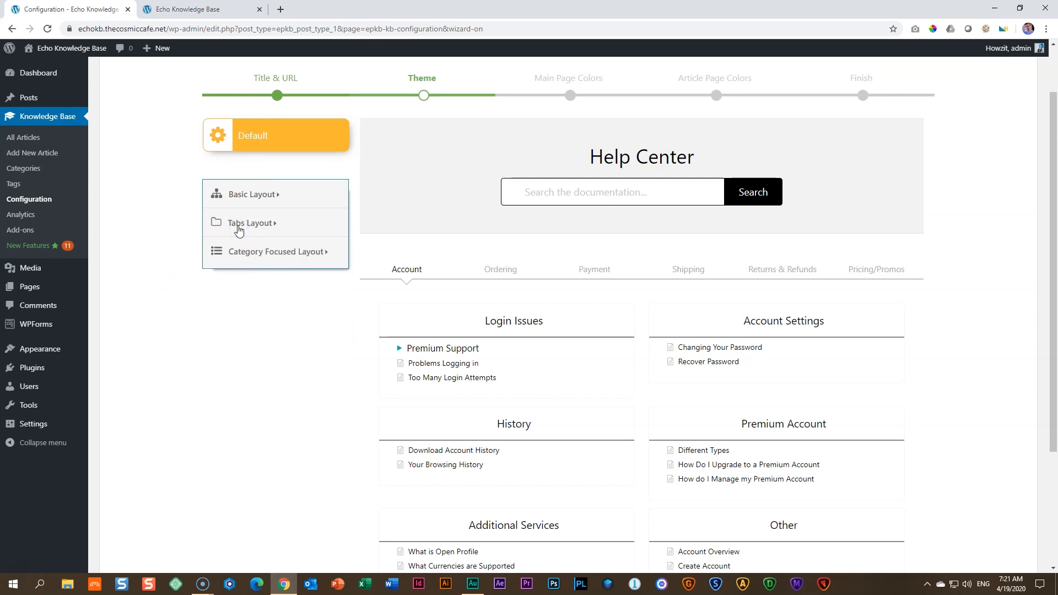
{"action": "left_click", "coordinate": [248, 194]}
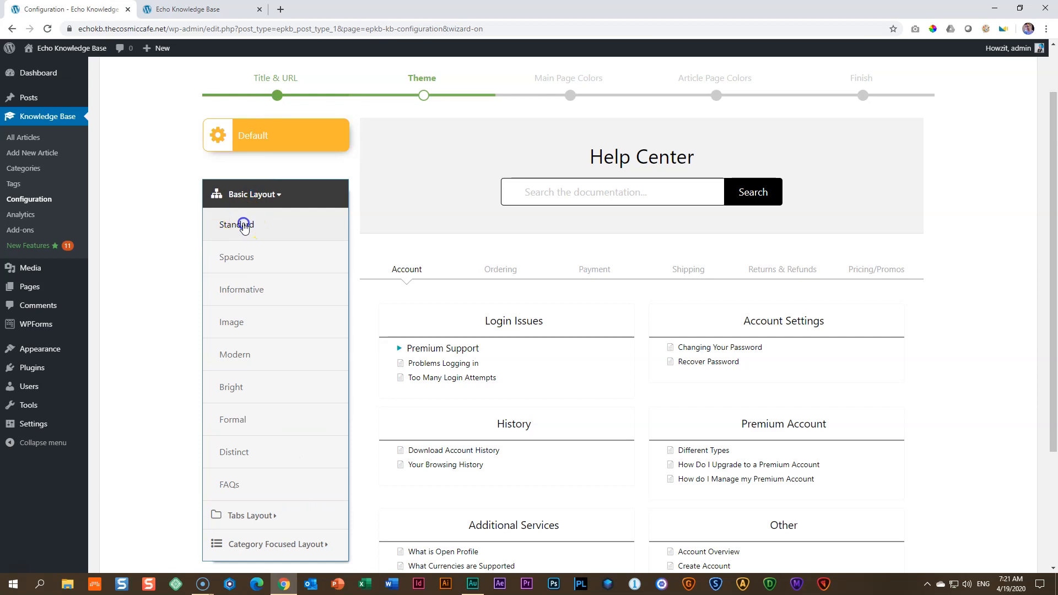
{"action": "left_click", "coordinate": [244, 226]}
{"action": "left_click", "coordinate": [264, 197]}
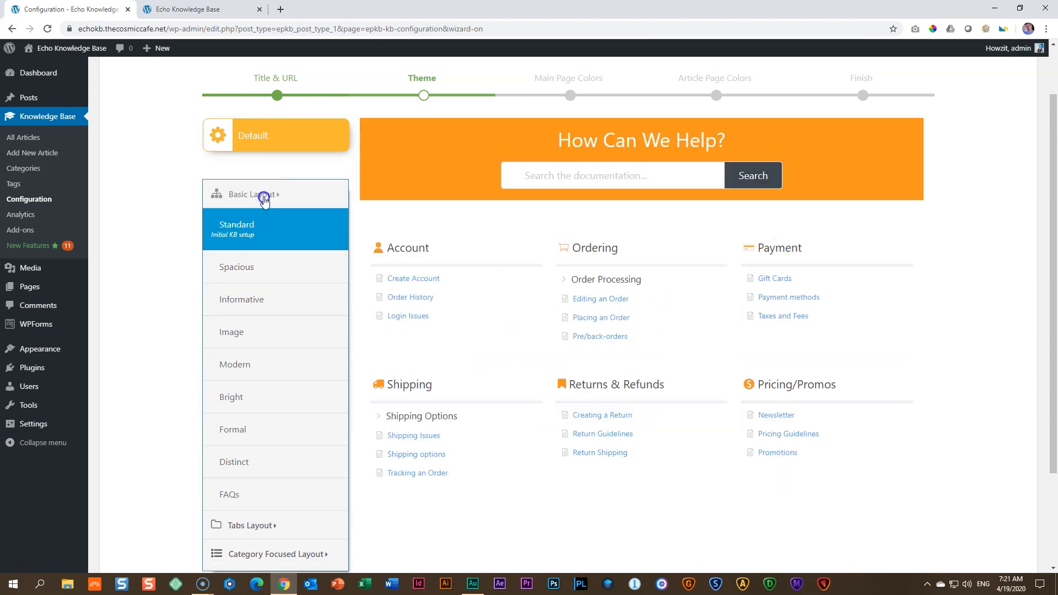
{"action": "left_click", "coordinate": [247, 226]}
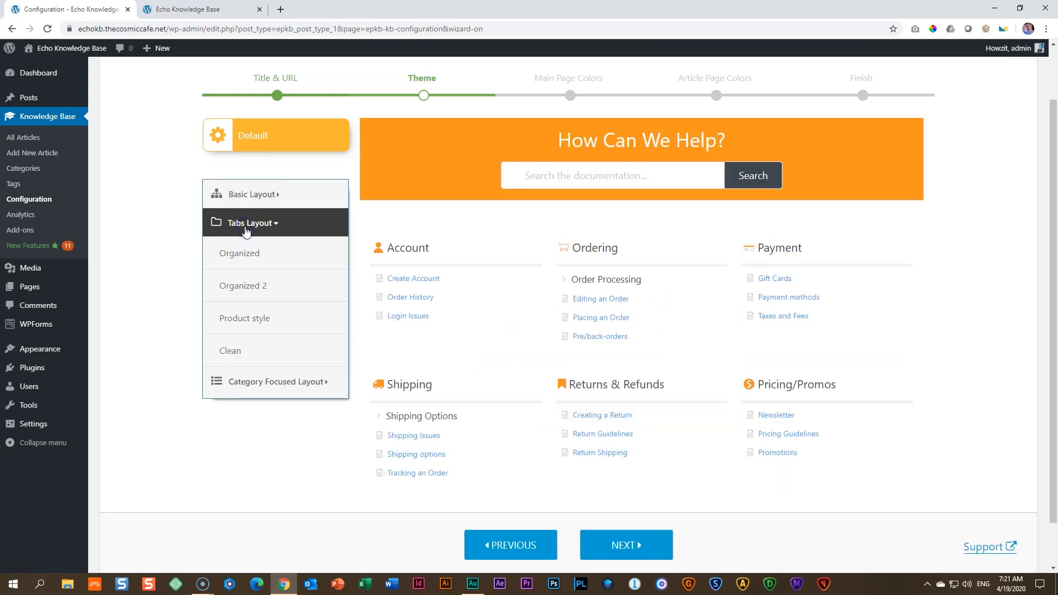
{"action": "left_click", "coordinate": [243, 255]}
{"action": "left_click", "coordinate": [258, 222]}
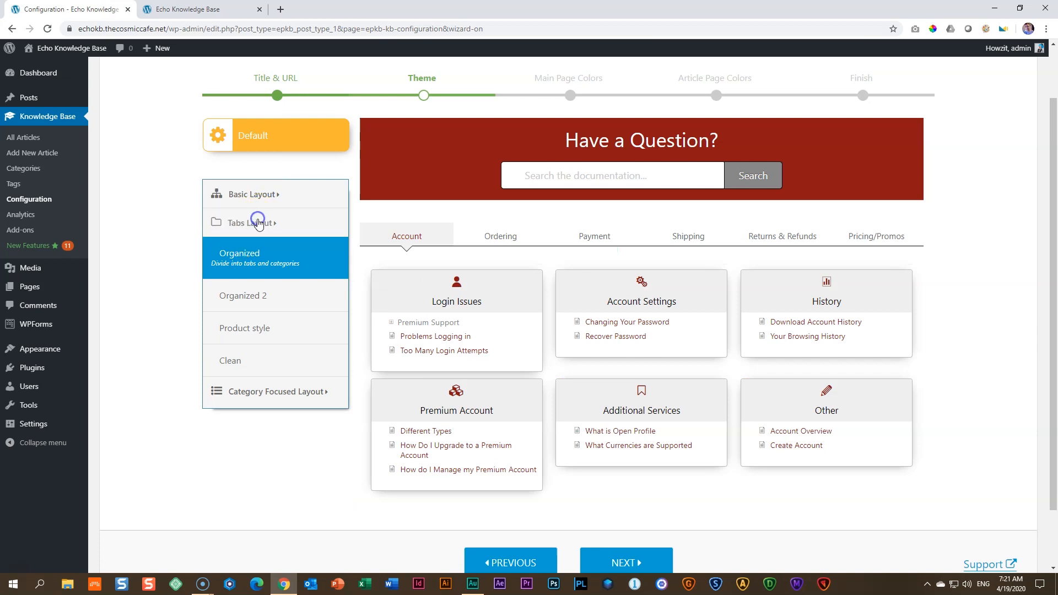
Apply the Formal theme from the Basic Layout, review its preview and continue to the Main Page Colors stage
{"action": "left_click", "coordinate": [260, 200]}
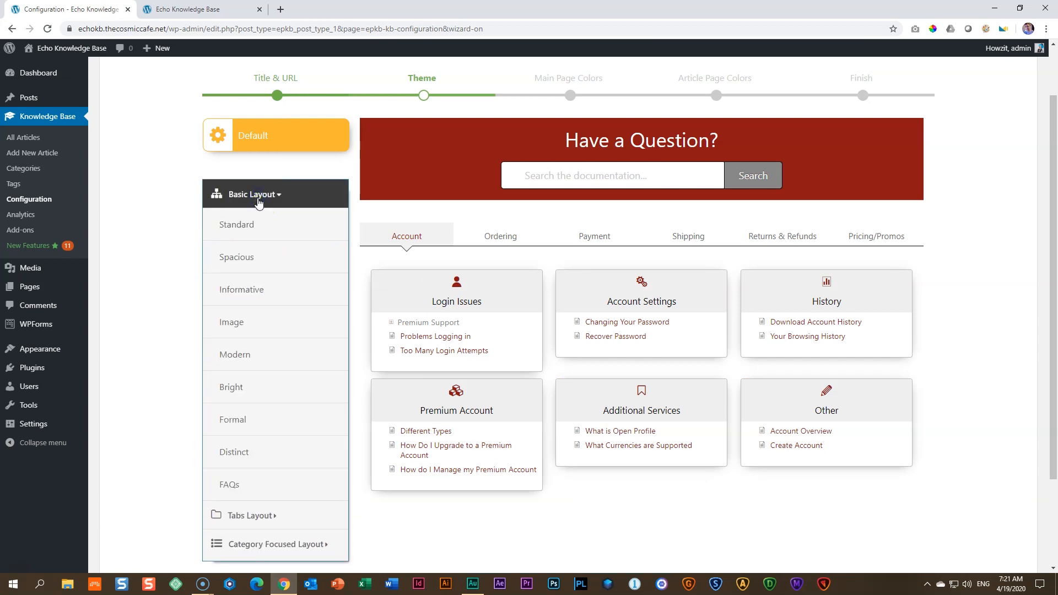
{"action": "left_click", "coordinate": [231, 419]}
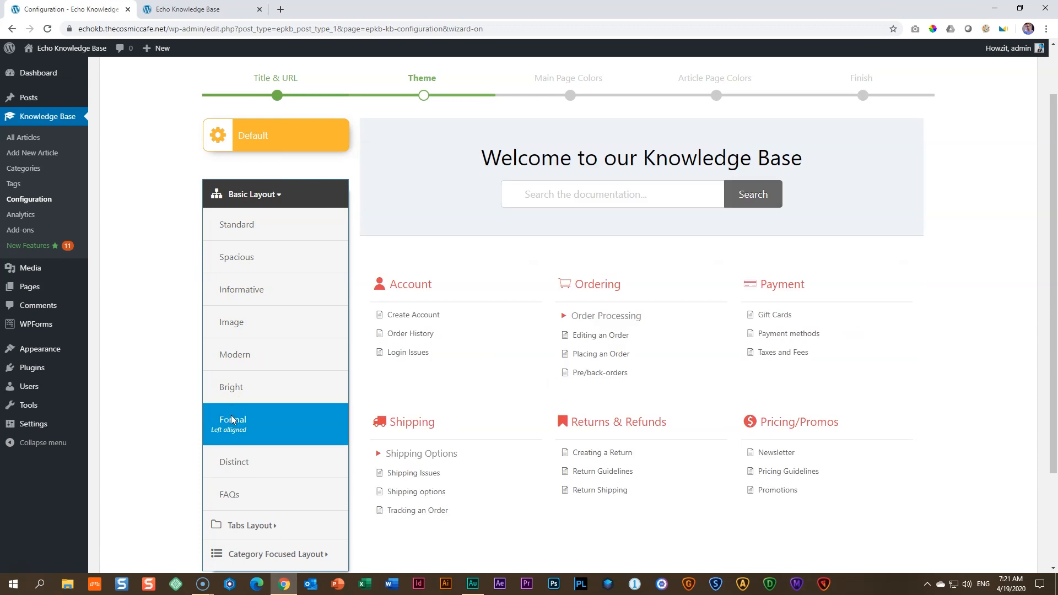
{"action": "scroll", "coordinate": [893, 441], "scroll_direction": "down", "scroll_amount": 3}
{"action": "scroll", "coordinate": [893, 441], "scroll_direction": "up", "scroll_amount": 2}
{"action": "scroll", "coordinate": [896, 446], "scroll_direction": "down", "scroll_amount": 2}
{"action": "scroll", "coordinate": [895, 446], "scroll_direction": "up", "scroll_amount": 4}
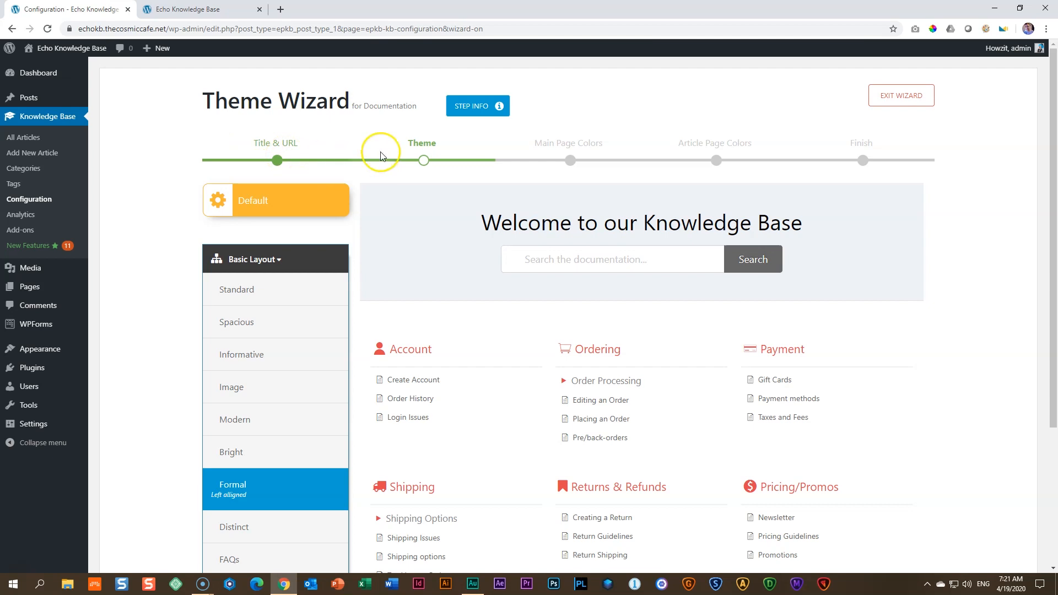
{"action": "scroll", "coordinate": [441, 255], "scroll_direction": "down", "scroll_amount": 4}
{"action": "left_click", "coordinate": [616, 493]}
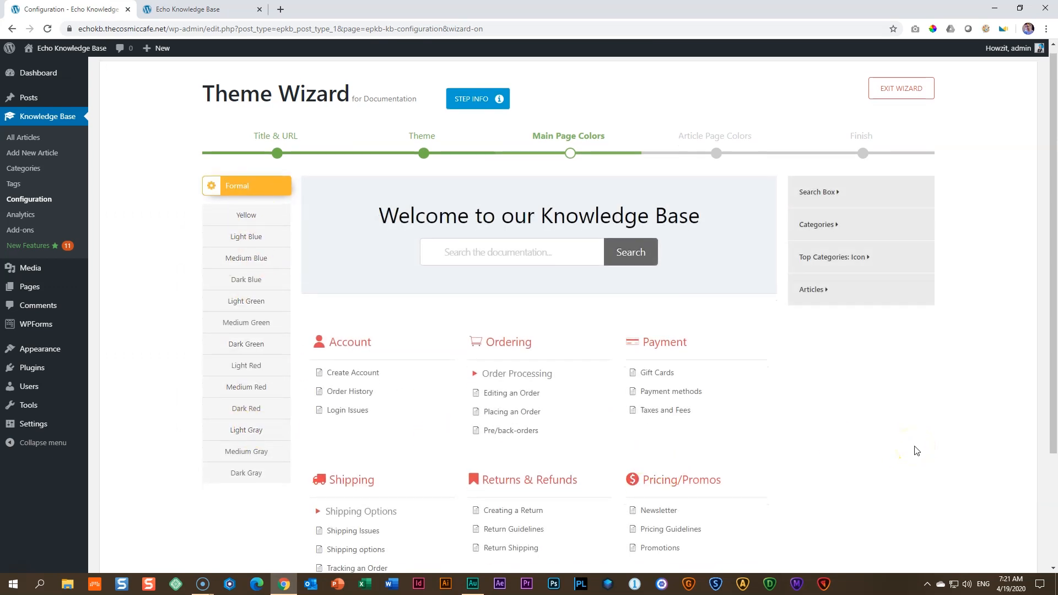
Preview the Light Red, Medium Red, Dark Red, Light Gray, Medium Gray and Dark Gray color presets on the main page
{"action": "scroll", "coordinate": [915, 450], "scroll_direction": "down", "scroll_amount": 3}
{"action": "scroll", "coordinate": [916, 451], "scroll_direction": "up", "scroll_amount": 2}
{"action": "left_click", "coordinate": [246, 331]}
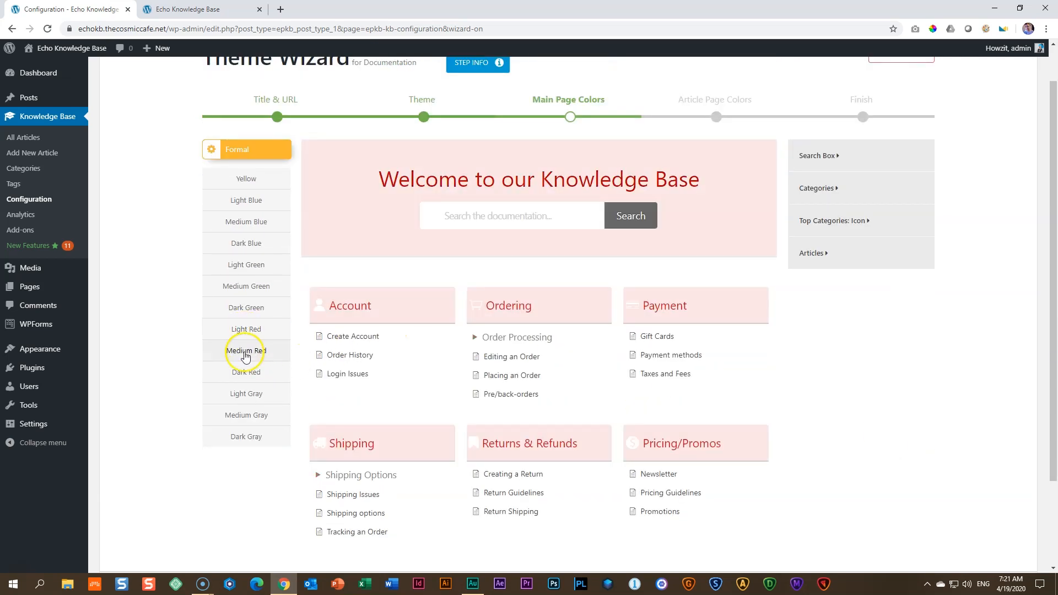
{"action": "left_click", "coordinate": [245, 353]}
{"action": "left_click", "coordinate": [246, 372]}
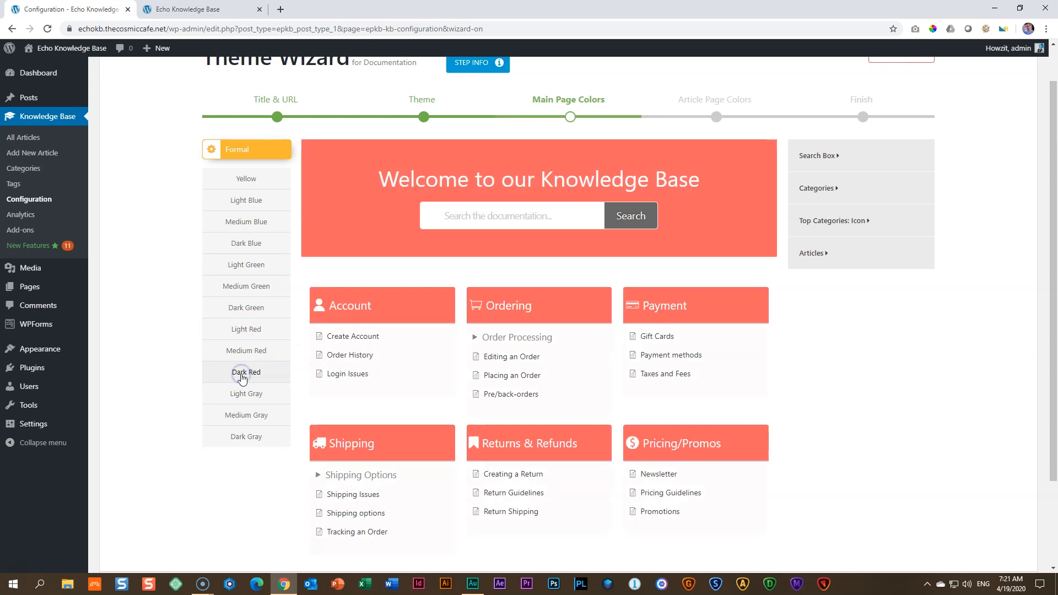
{"action": "left_click", "coordinate": [246, 394]}
{"action": "left_click", "coordinate": [245, 415]}
{"action": "left_click", "coordinate": [245, 440]}
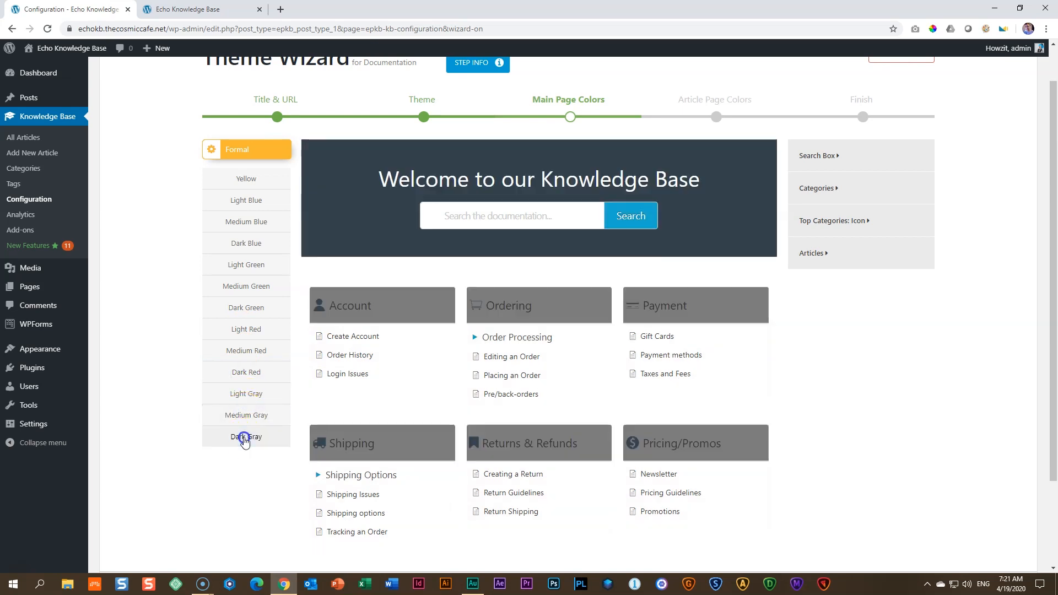
Preview the Dark Green, Light Green, Dark Blue, Medium Blue, Light Blue and Yellow color presets on the main page
{"action": "left_click", "coordinate": [229, 307]}
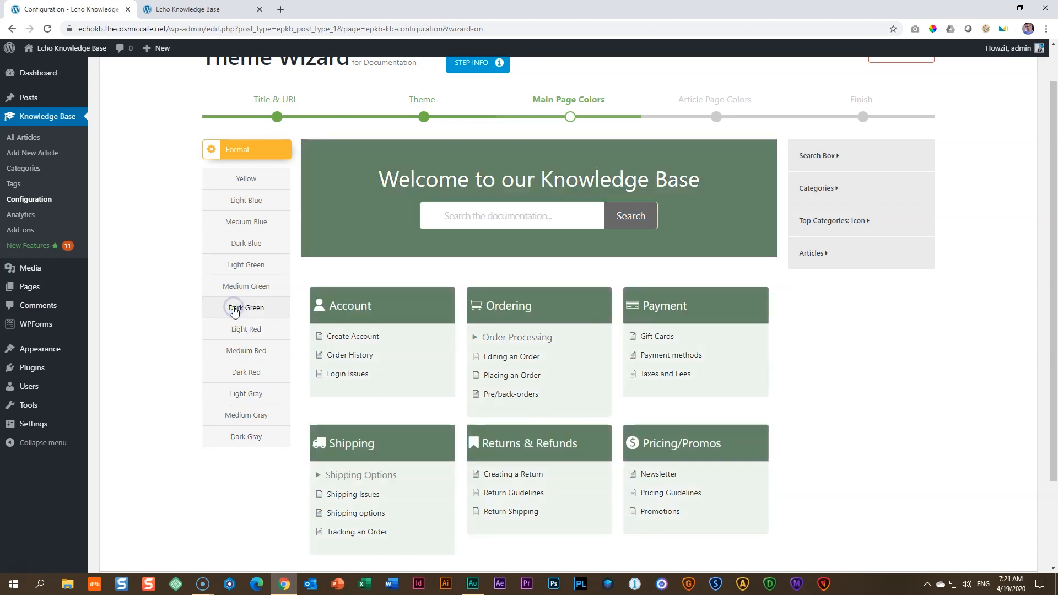
{"action": "left_click", "coordinate": [232, 267]}
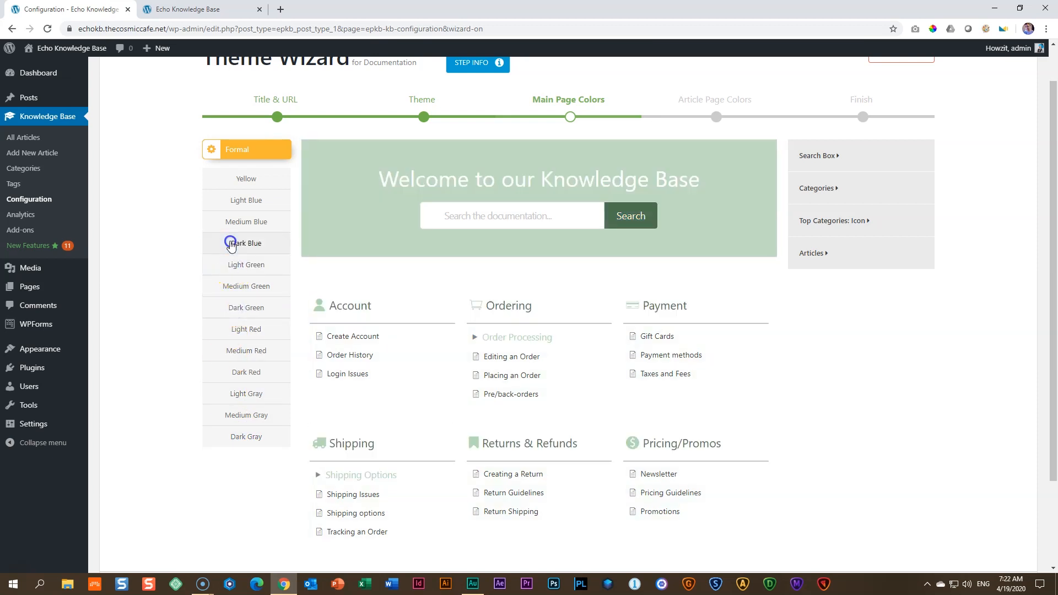
{"action": "left_click", "coordinate": [230, 242]}
{"action": "left_click", "coordinate": [231, 218]}
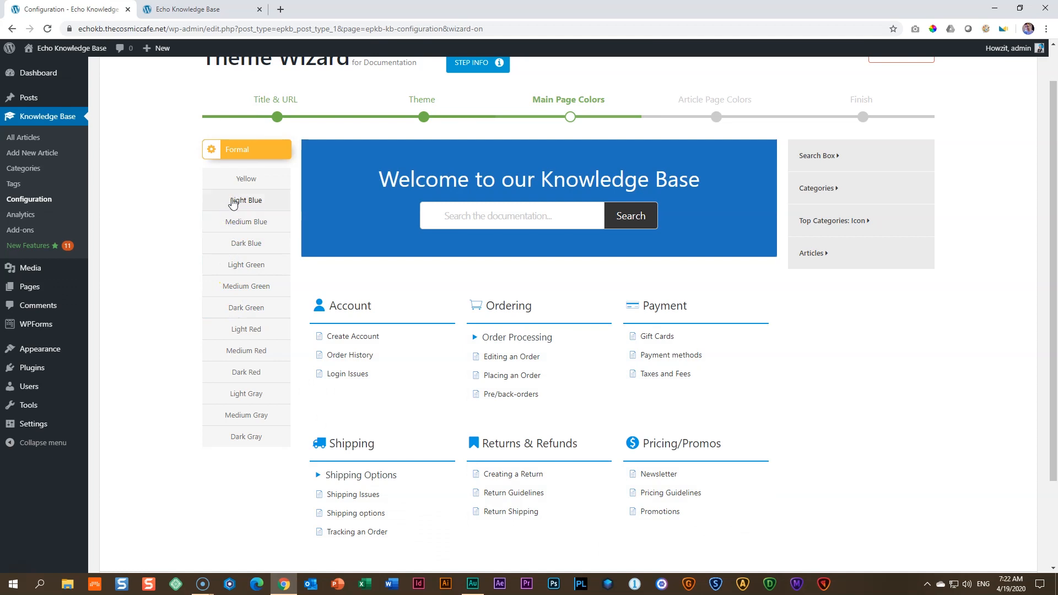
{"action": "left_click", "coordinate": [231, 201]}
{"action": "left_click", "coordinate": [233, 180]}
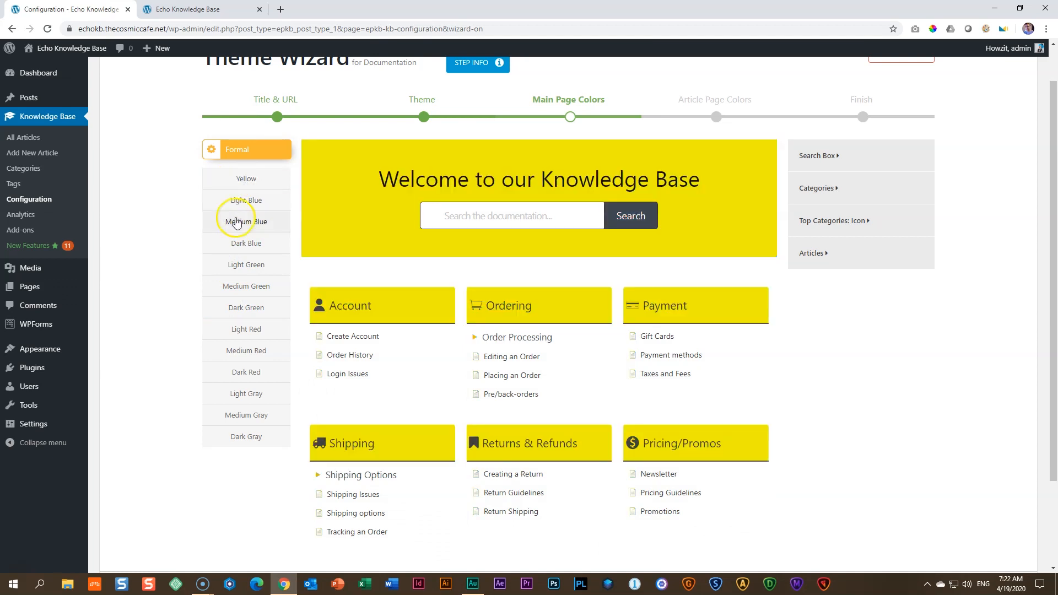
Compare the Light Red and Dark Red color presets with the Light, Medium and Dark Gray ones
{"action": "left_click", "coordinate": [237, 331]}
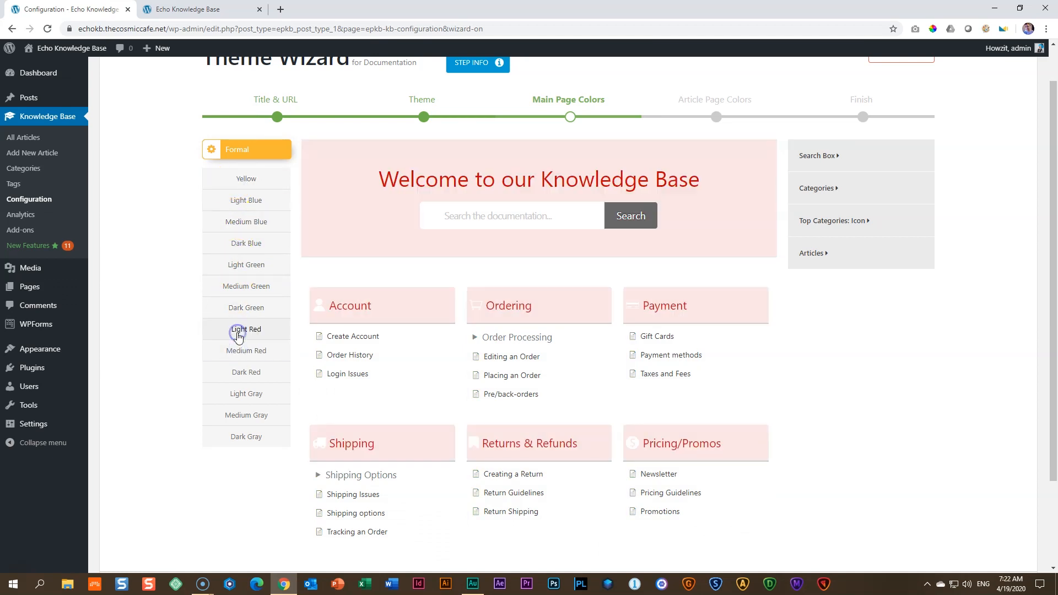
{"action": "left_click", "coordinate": [241, 382]}
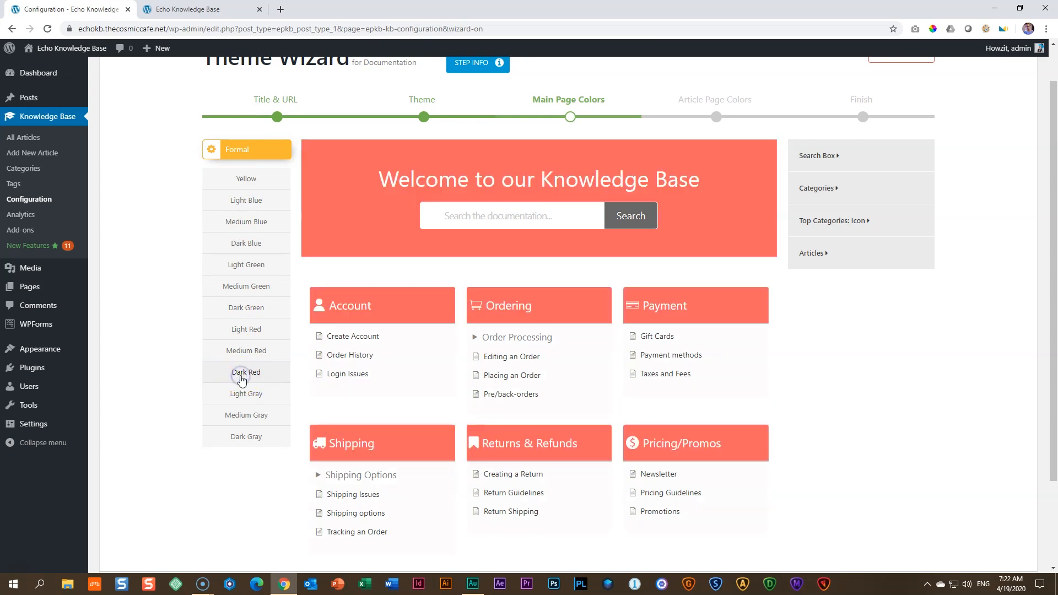
{"action": "left_click", "coordinate": [242, 397]}
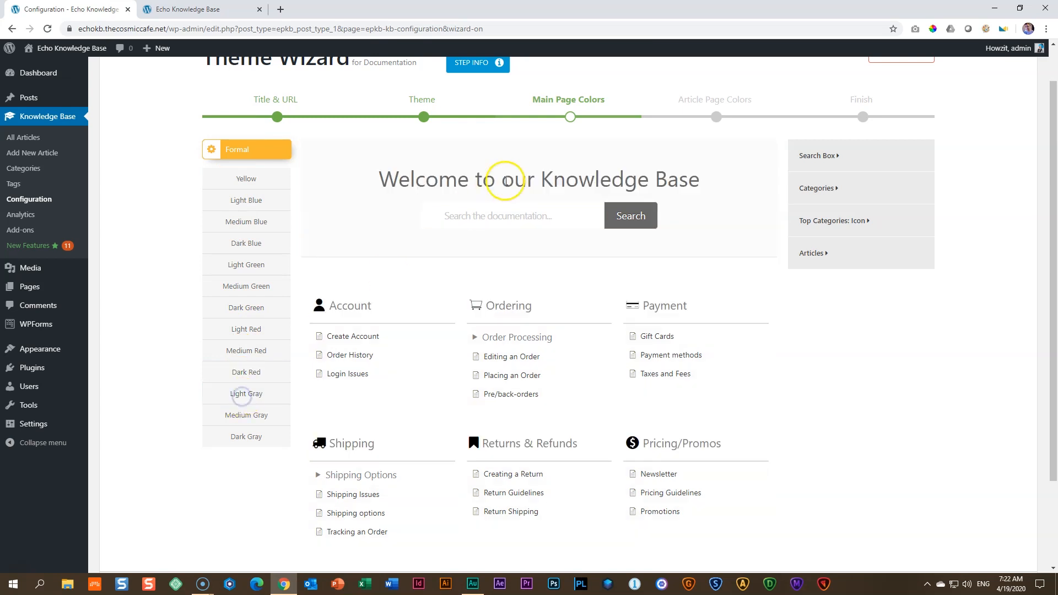
{"action": "left_click", "coordinate": [236, 435]}
{"action": "left_click", "coordinate": [242, 415]}
{"action": "left_click", "coordinate": [245, 398]}
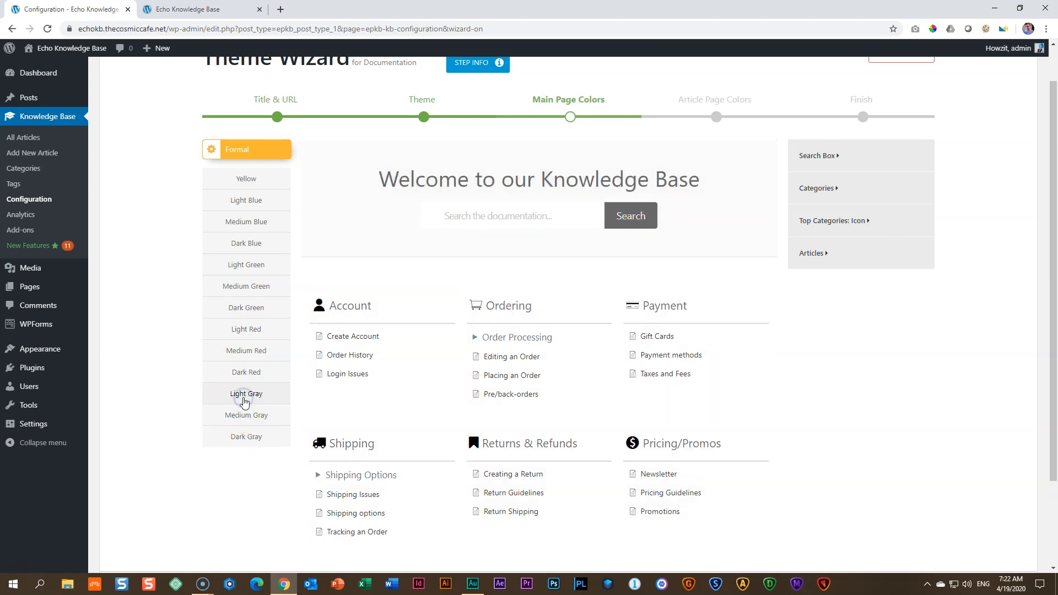
Try the Light Blue and Dark Blue presets and apply the Light Gray preset to the main page
{"action": "left_click", "coordinate": [252, 199]}
{"action": "left_click", "coordinate": [264, 400]}
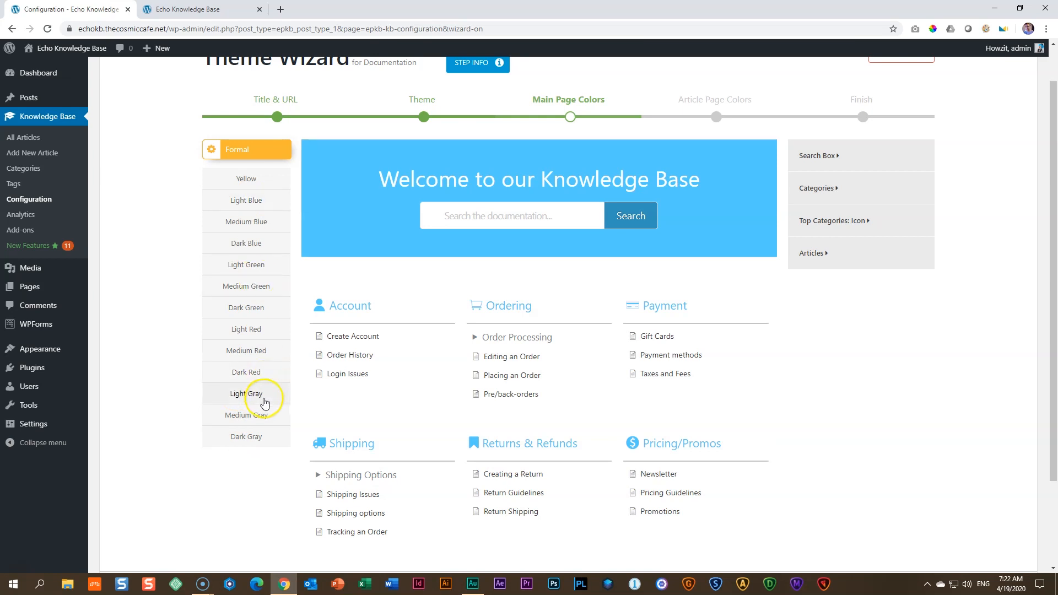
{"action": "left_click", "coordinate": [250, 248]}
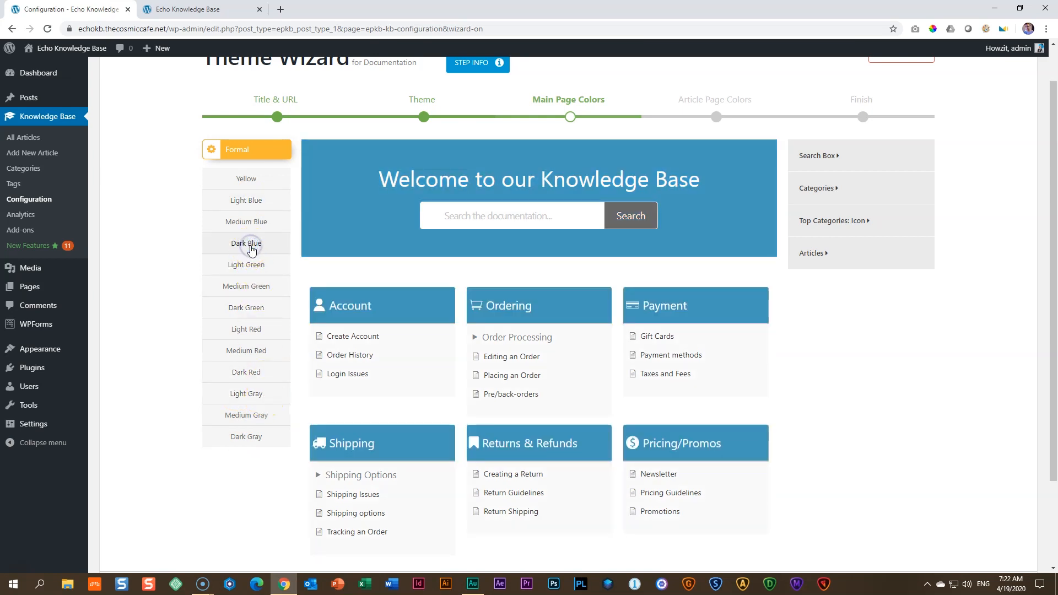
{"action": "left_click", "coordinate": [250, 394]}
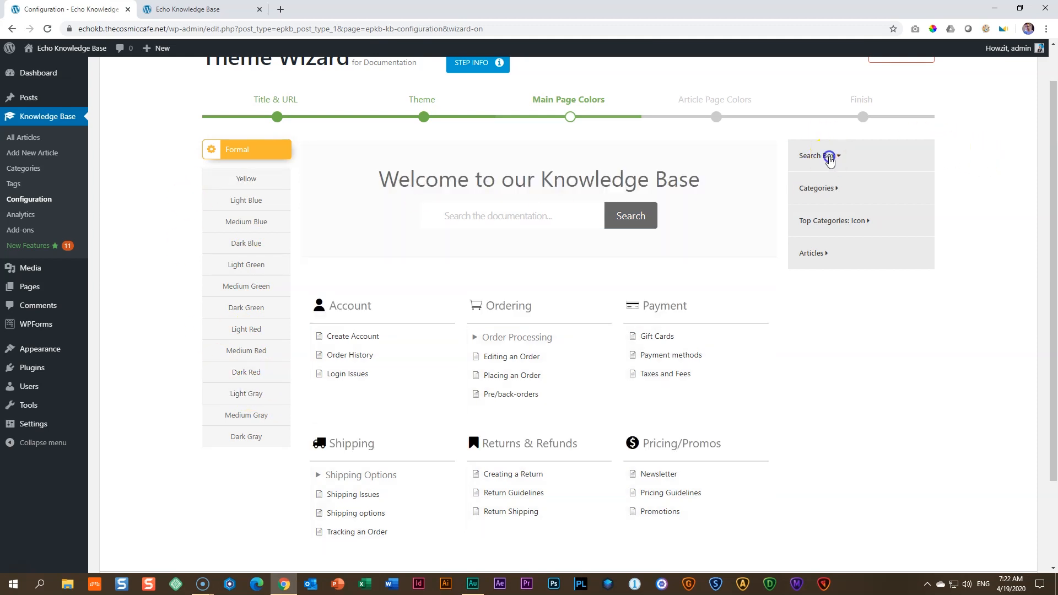
Review the main page's color settings for the Search Box and the Categories
{"action": "left_click", "coordinate": [830, 157]}
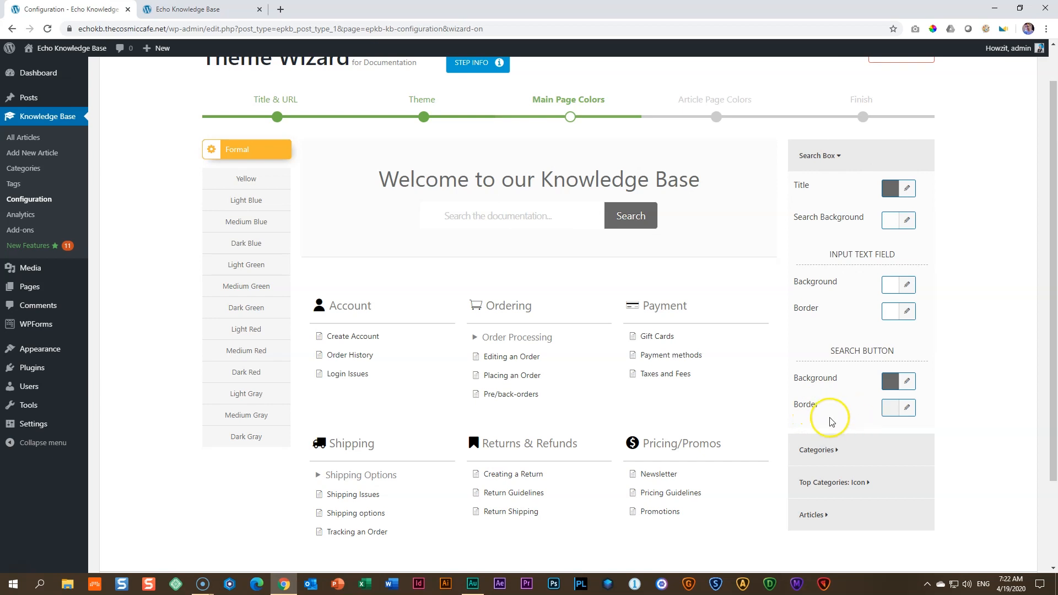
{"action": "left_click", "coordinate": [864, 154]}
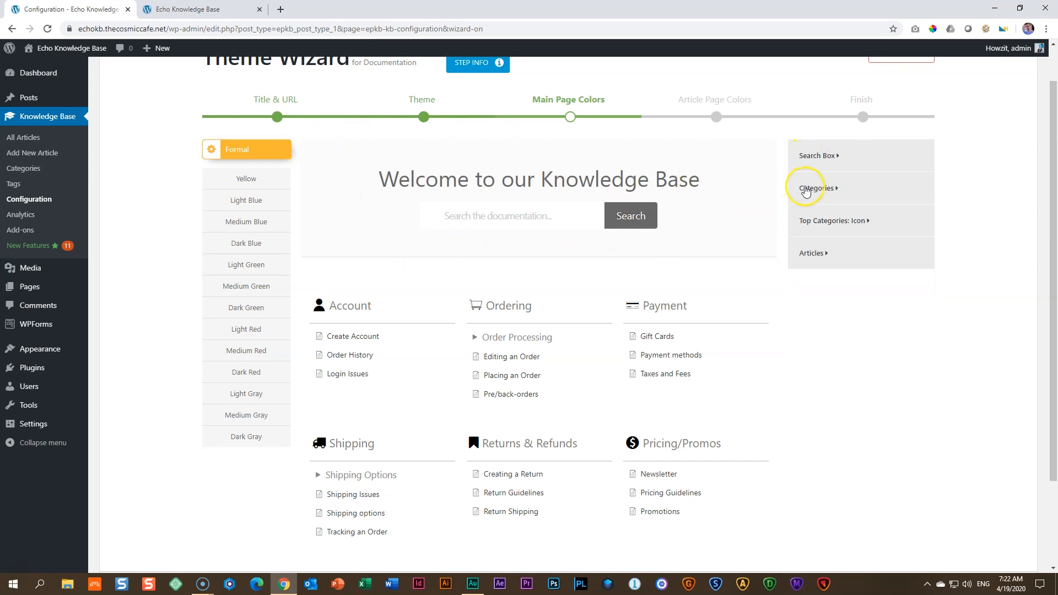
{"action": "left_click", "coordinate": [806, 188]}
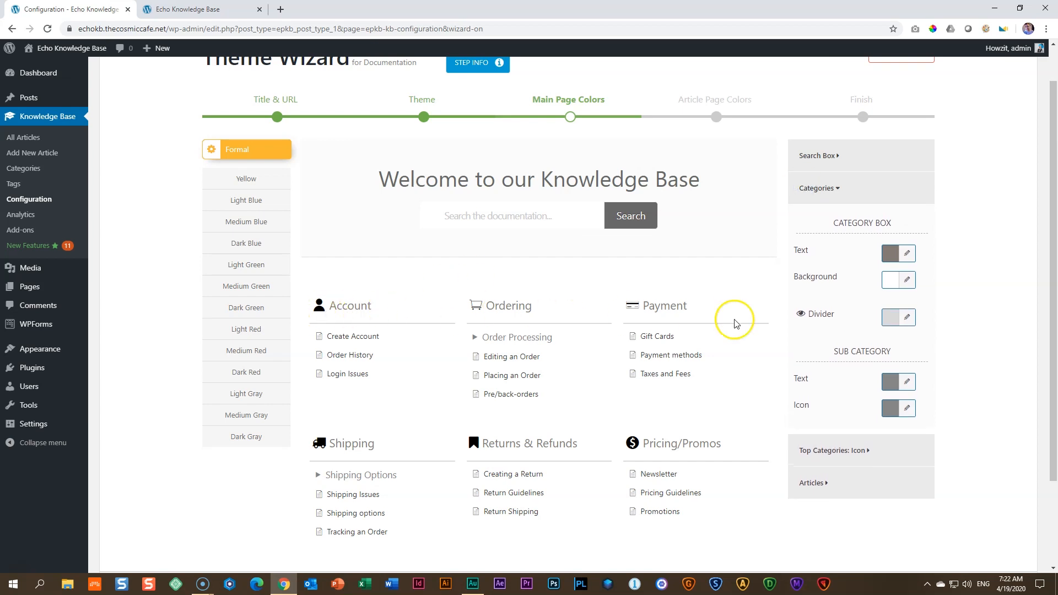
Try the red preset swatch #dd3333 as the text color of the Category Box
{"action": "left_click", "coordinate": [889, 258]}
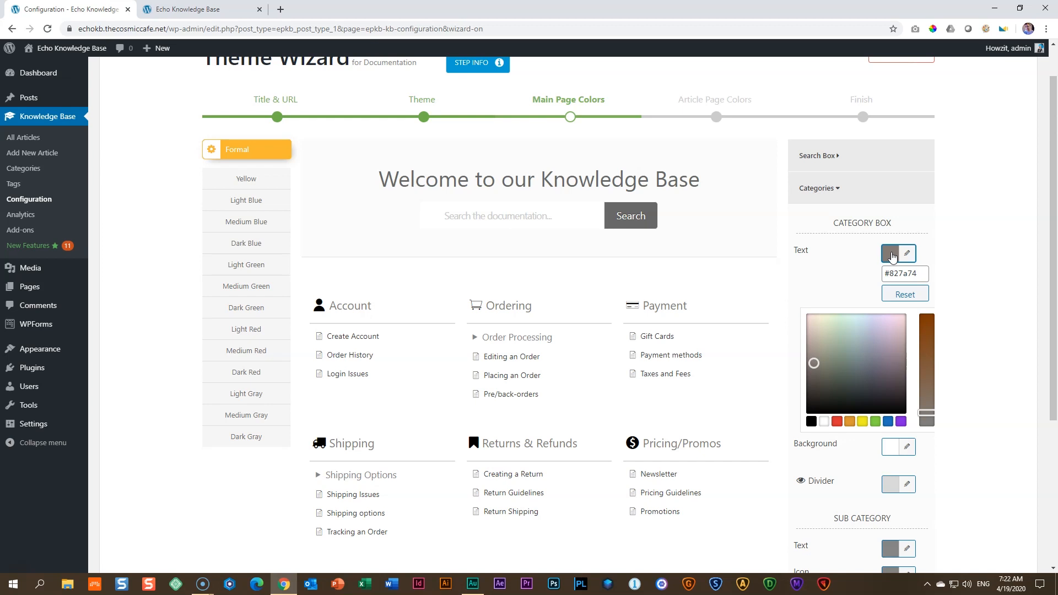
{"action": "left_click", "coordinate": [836, 421]}
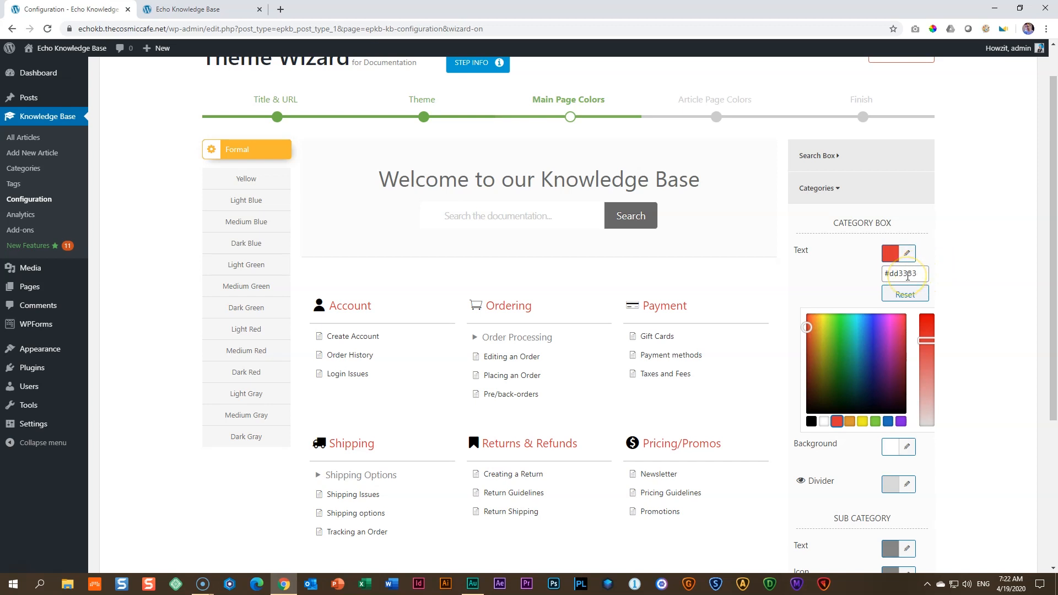
{"action": "left_click", "coordinate": [958, 259]}
{"action": "left_click", "coordinate": [896, 260]}
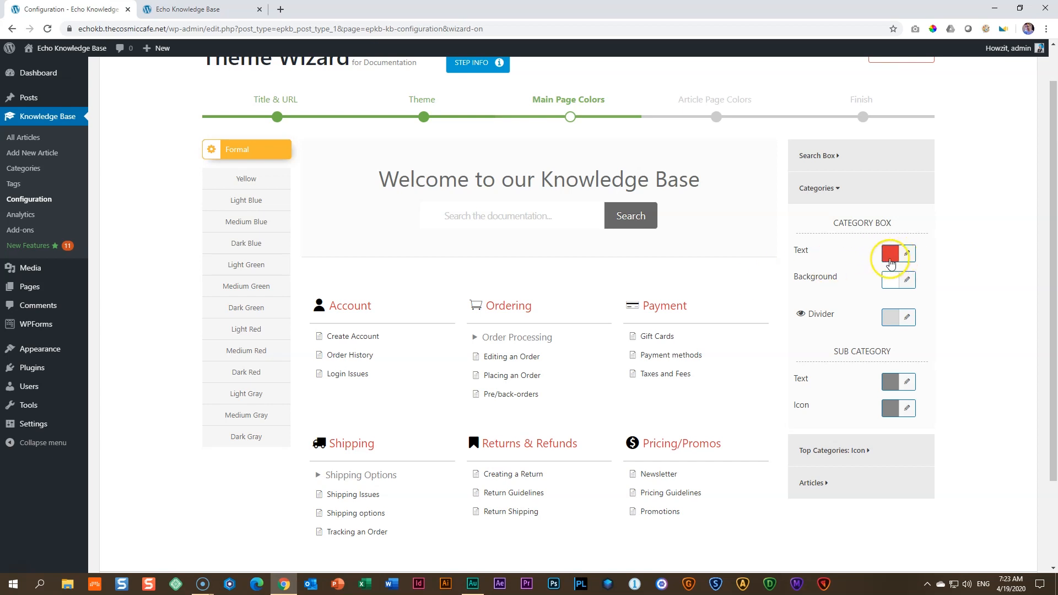
Switch to the website's home page and sample the red of the Take Action button with the ColorPick Eyedropper
{"action": "left_click", "coordinate": [187, 10]}
{"action": "scroll", "coordinate": [312, 254], "scroll_direction": "down", "scroll_amount": 5}
{"action": "scroll", "coordinate": [312, 256], "scroll_direction": "up", "scroll_amount": 5}
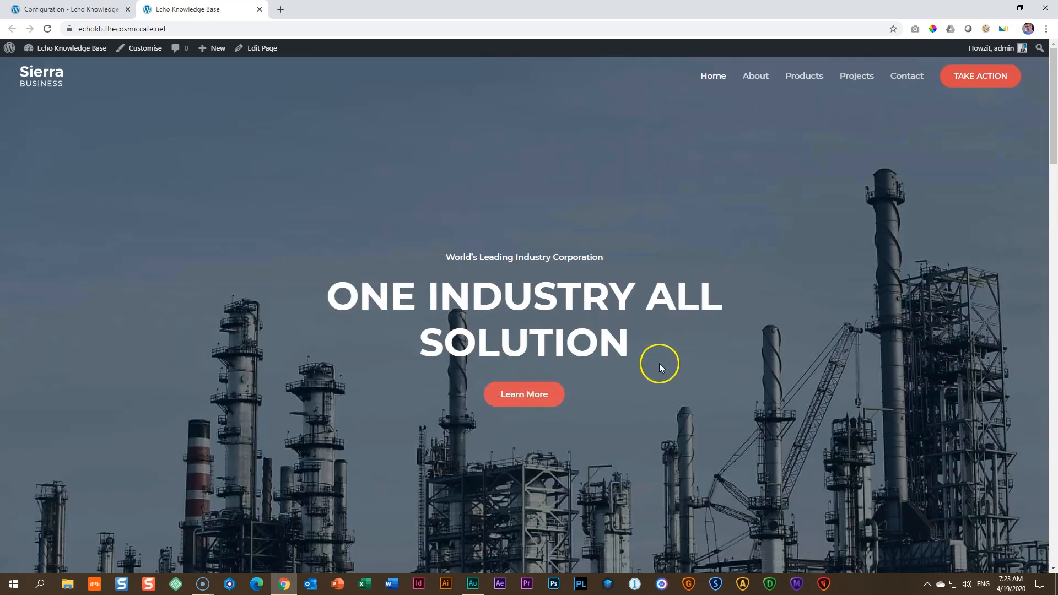
{"action": "scroll", "coordinate": [699, 333], "scroll_direction": "down", "scroll_amount": 4}
{"action": "scroll", "coordinate": [700, 334], "scroll_direction": "up", "scroll_amount": 4}
{"action": "left_click", "coordinate": [934, 30]}
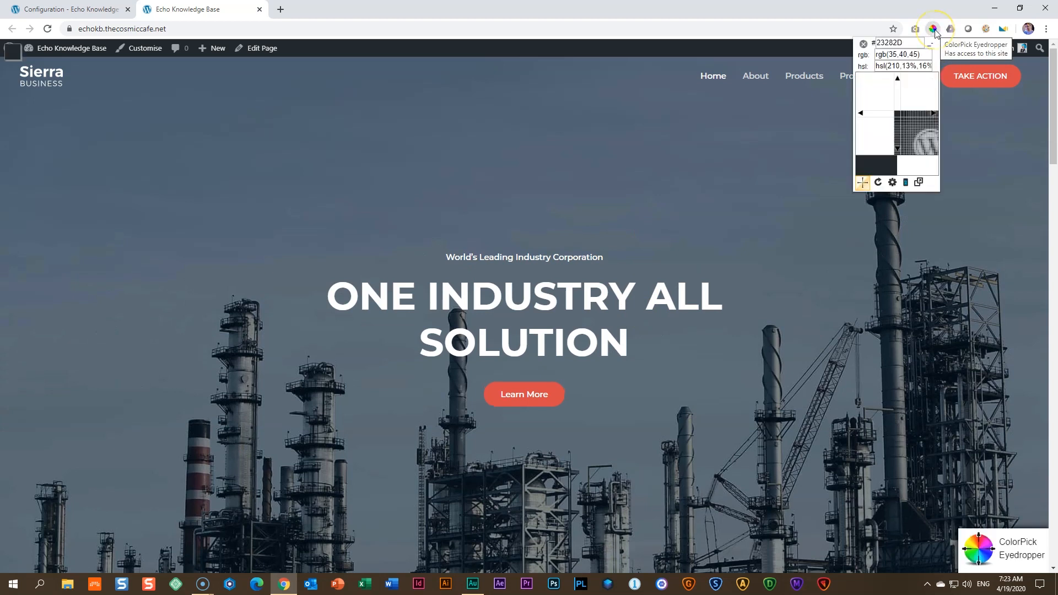
{"action": "left_click", "coordinate": [949, 75]}
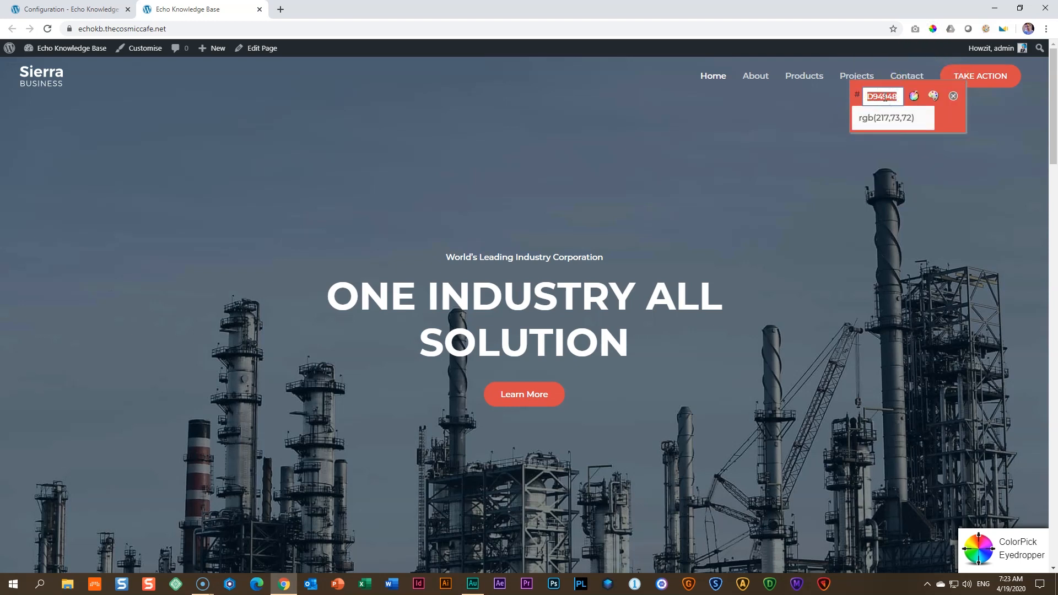
{"action": "left_click", "coordinate": [953, 96]}
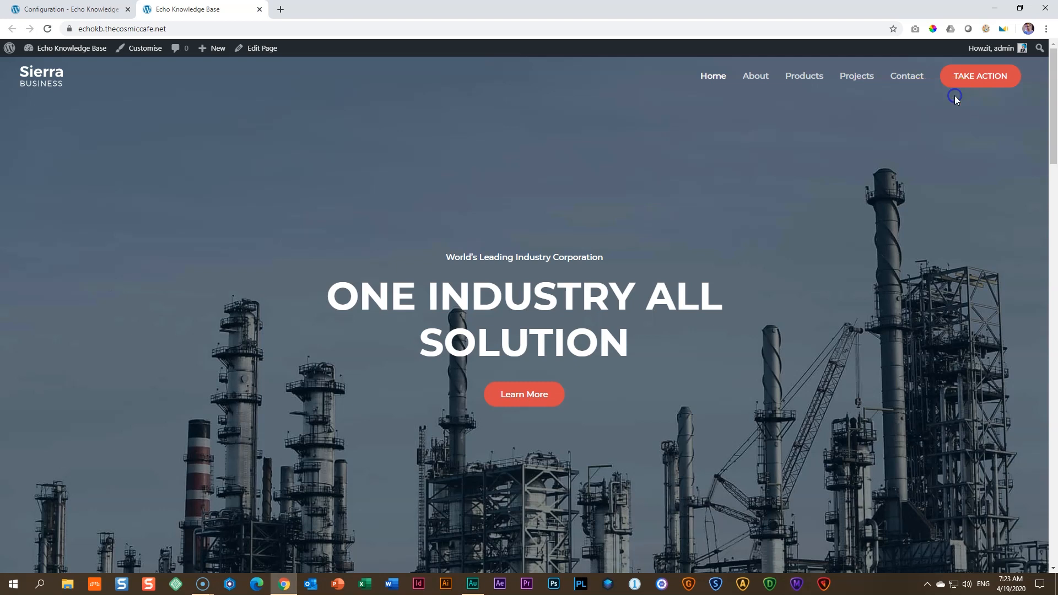
Return to the Theme Wizard and set the Category Box text color to #d94948
{"action": "left_click", "coordinate": [76, 8]}
{"action": "left_click", "coordinate": [888, 256]}
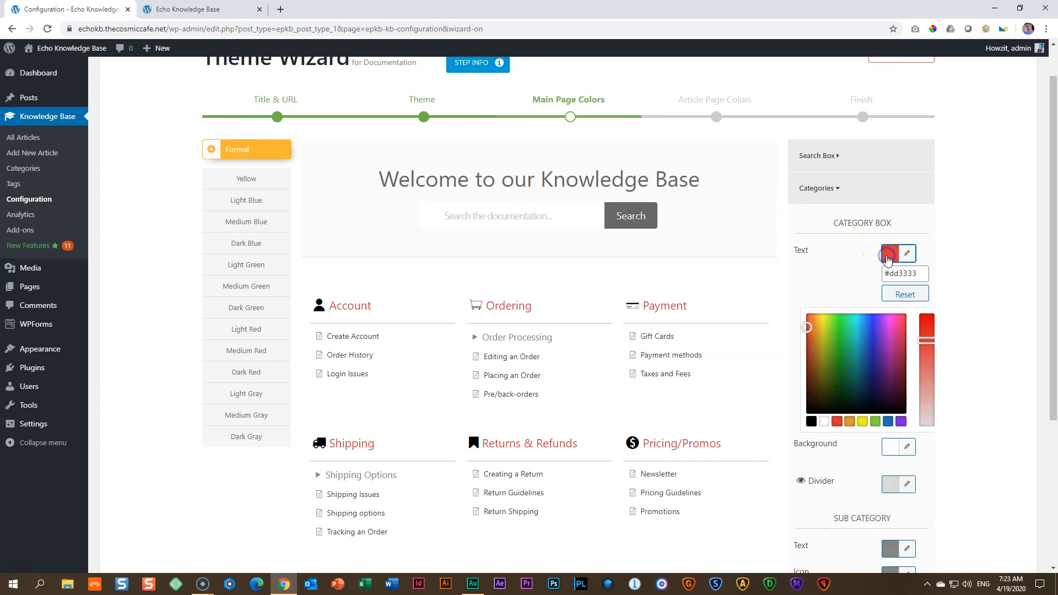
{"action": "left_click", "coordinate": [909, 273]}
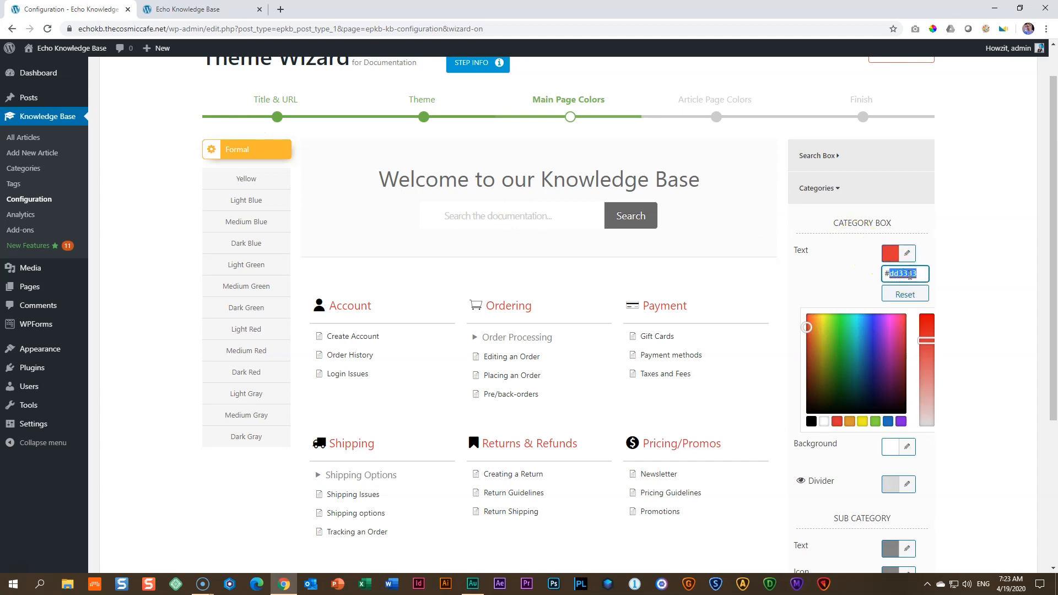
{"action": "type", "text": "d94948"}
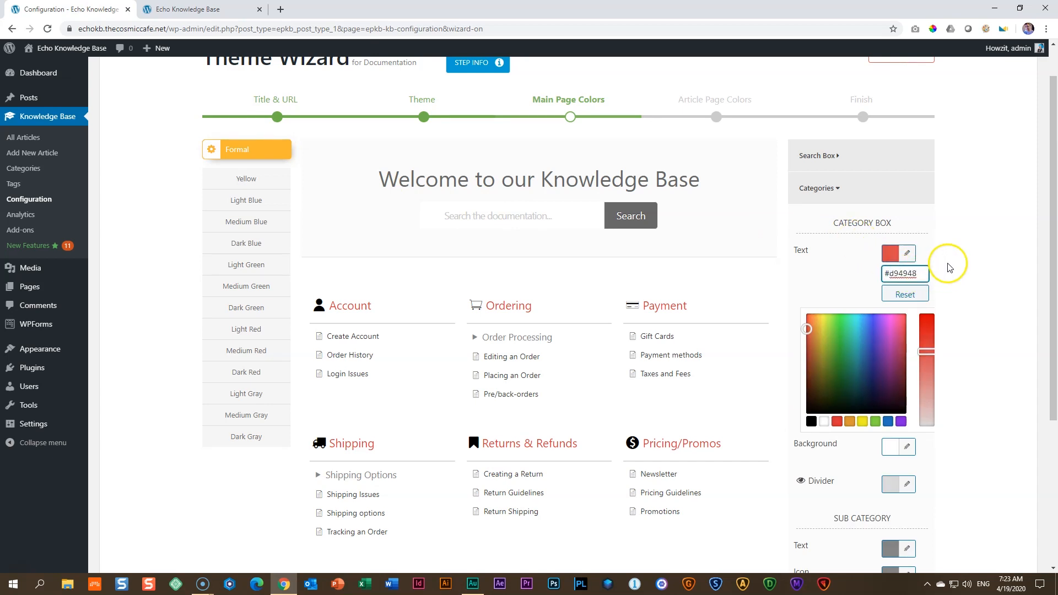
{"action": "left_click", "coordinate": [951, 242]}
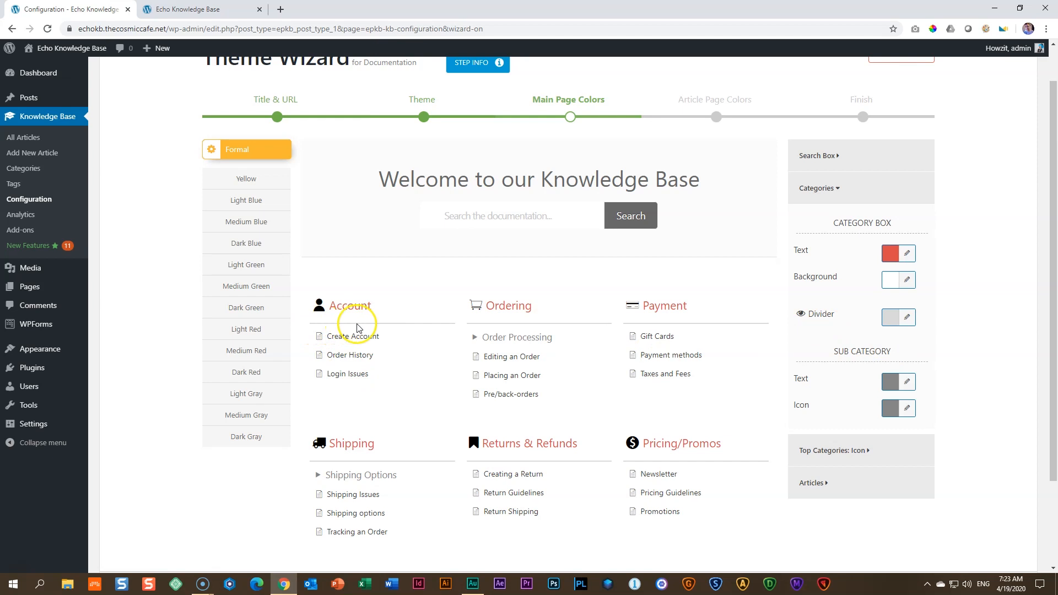
Set the Category Box divider color to the same copied red, #d94948
{"action": "left_click", "coordinate": [904, 339]}
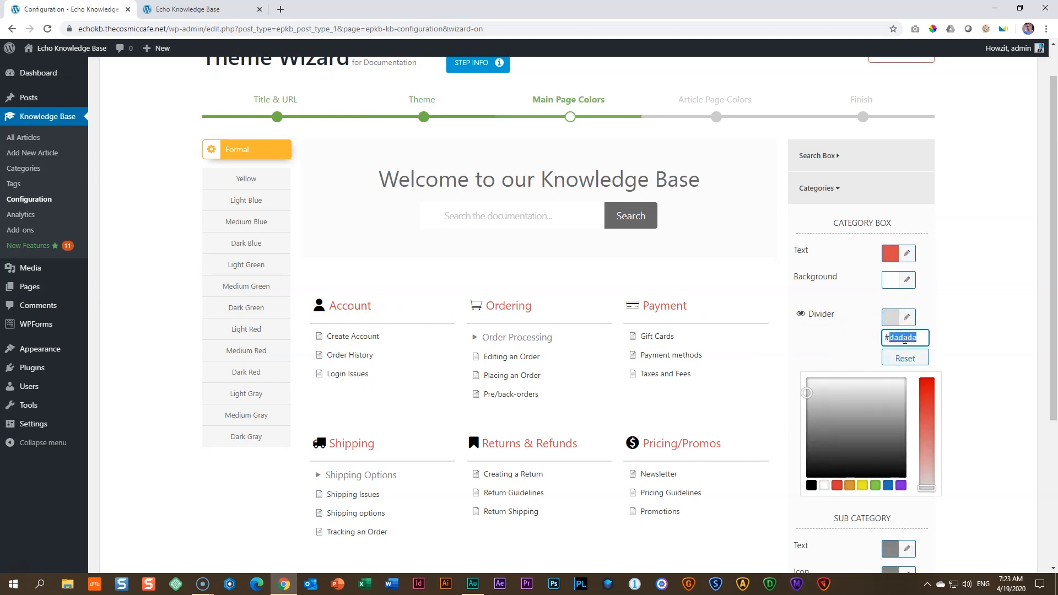
{"action": "key", "text": "ctrl+v"}
{"action": "left_click", "coordinate": [992, 307]}
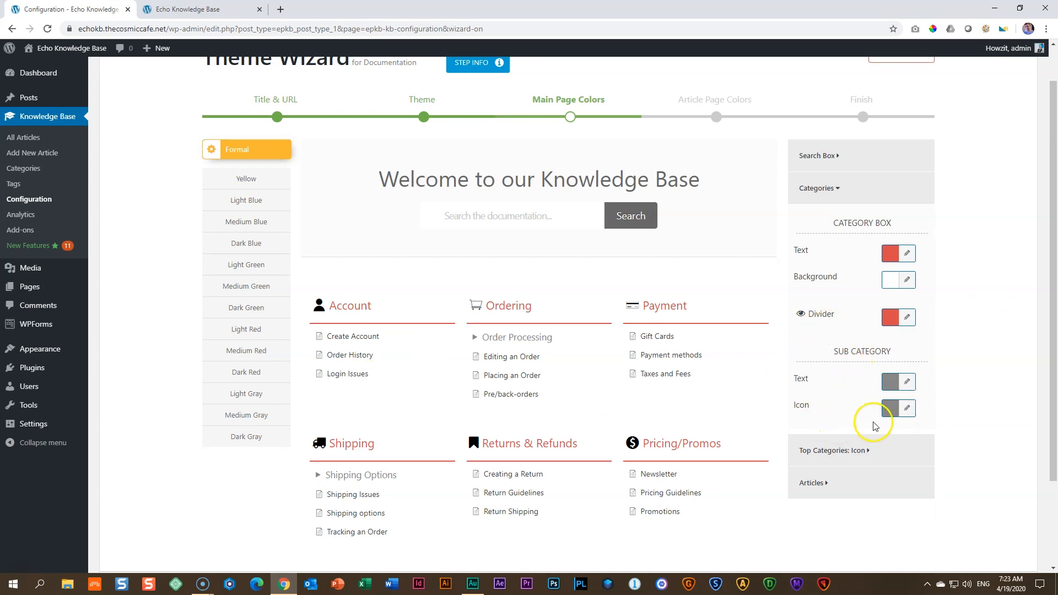
Sample the dark blue footer background of the website's home page with the ColorPick Eyedropper
{"action": "left_click", "coordinate": [232, 9]}
{"action": "scroll", "coordinate": [444, 224], "scroll_direction": "down", "scroll_amount": 18}
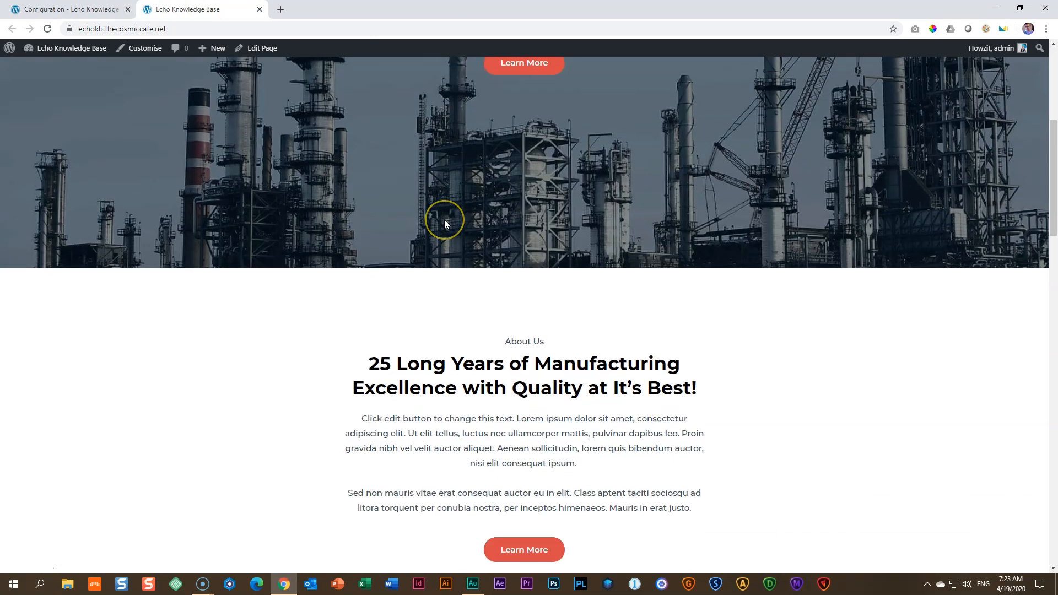
{"action": "scroll", "coordinate": [444, 223], "scroll_direction": "down", "scroll_amount": 15}
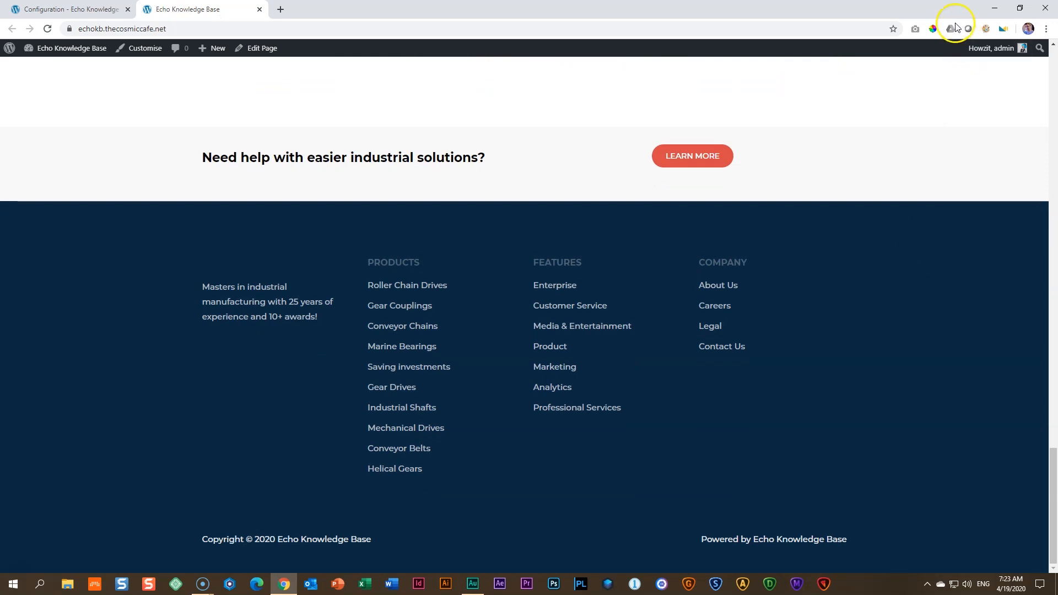
{"action": "left_click", "coordinate": [933, 30]}
{"action": "left_click", "coordinate": [845, 336]}
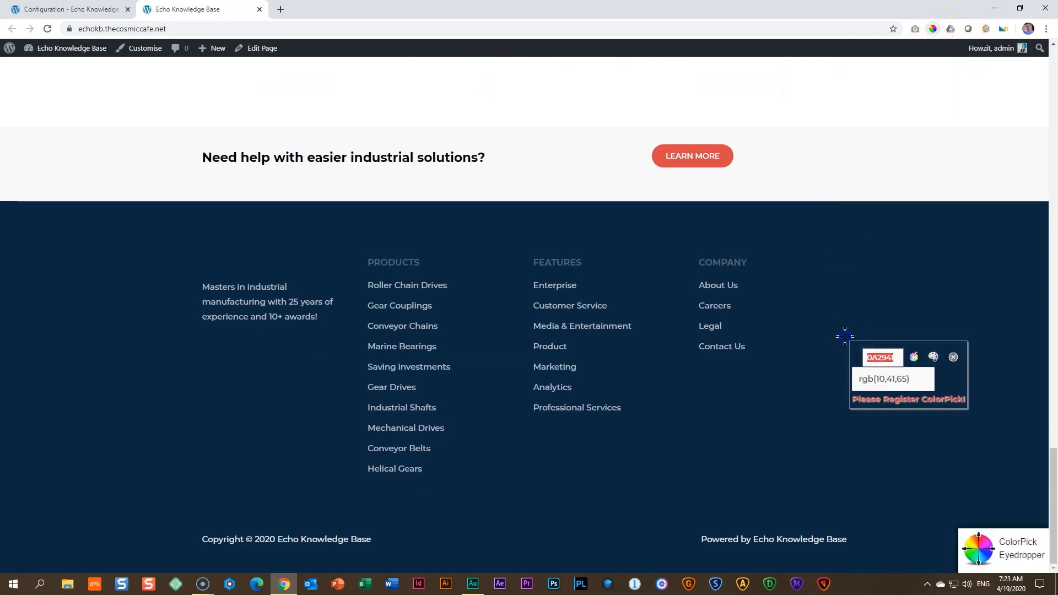
{"action": "left_click", "coordinate": [953, 358]}
Return to the Theme Wizard and set the Sub Category text color to #0a2941
{"action": "left_click", "coordinate": [66, 9]}
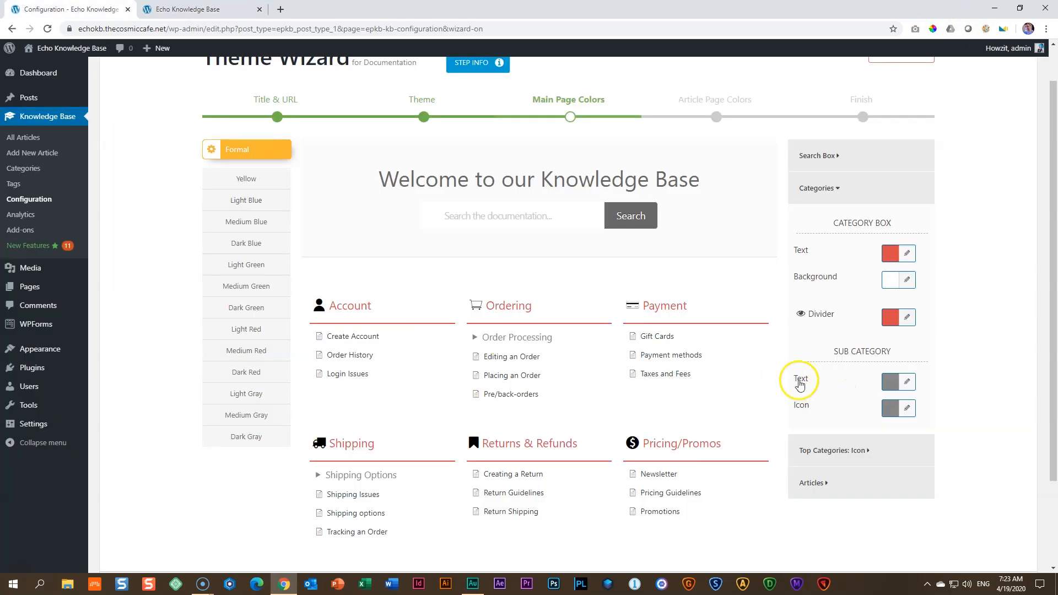
{"action": "left_click", "coordinate": [891, 382]}
{"action": "left_click", "coordinate": [909, 402]}
{"action": "type", "text": "0a2941"}
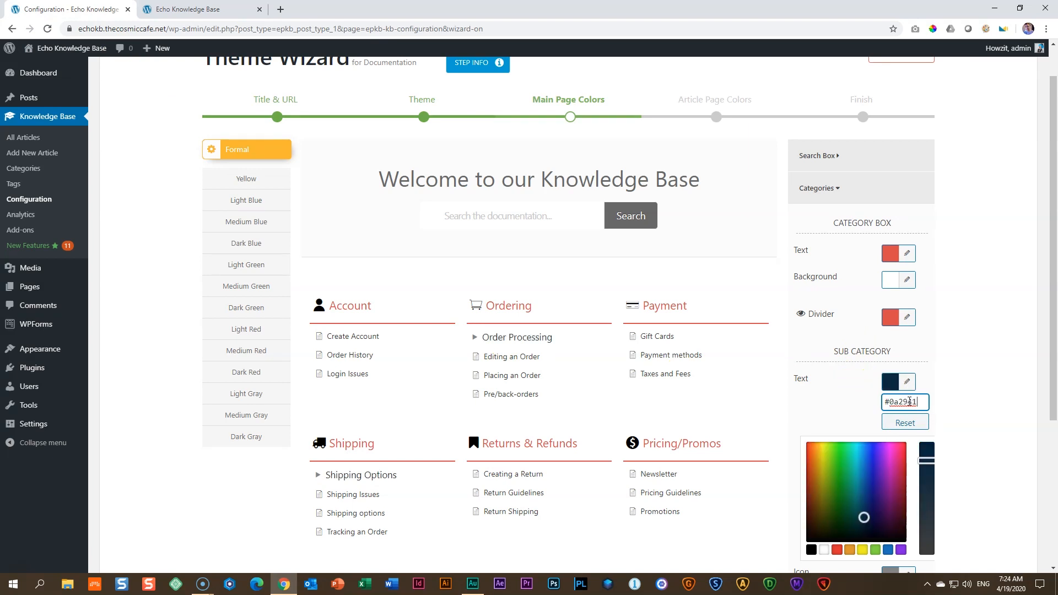
{"action": "left_click", "coordinate": [955, 391]}
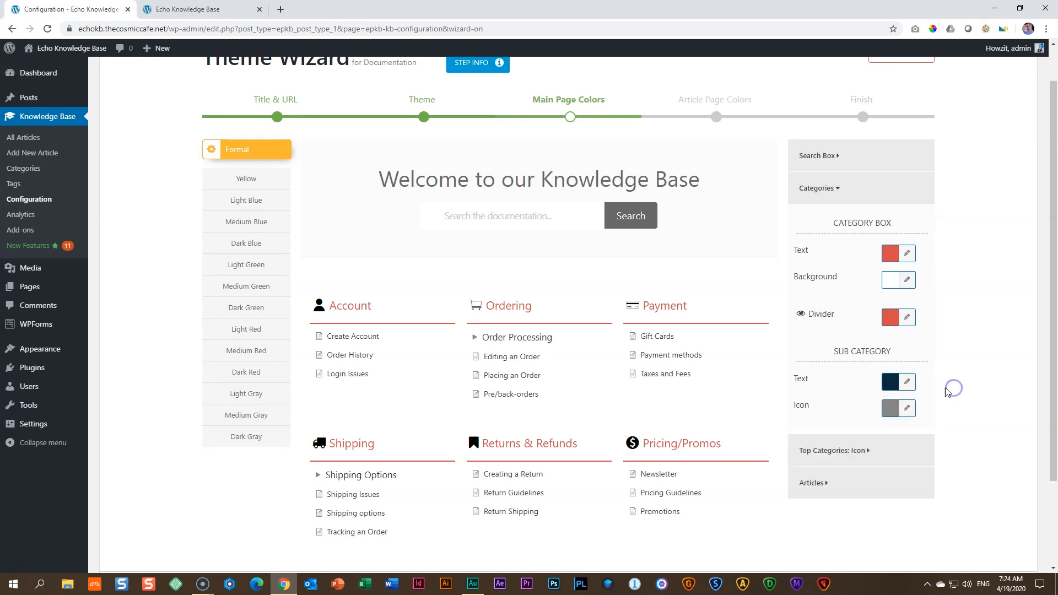
Set the Sub Category icon color to #0a2941 and close the Categories color settings
{"action": "left_click", "coordinate": [890, 408]}
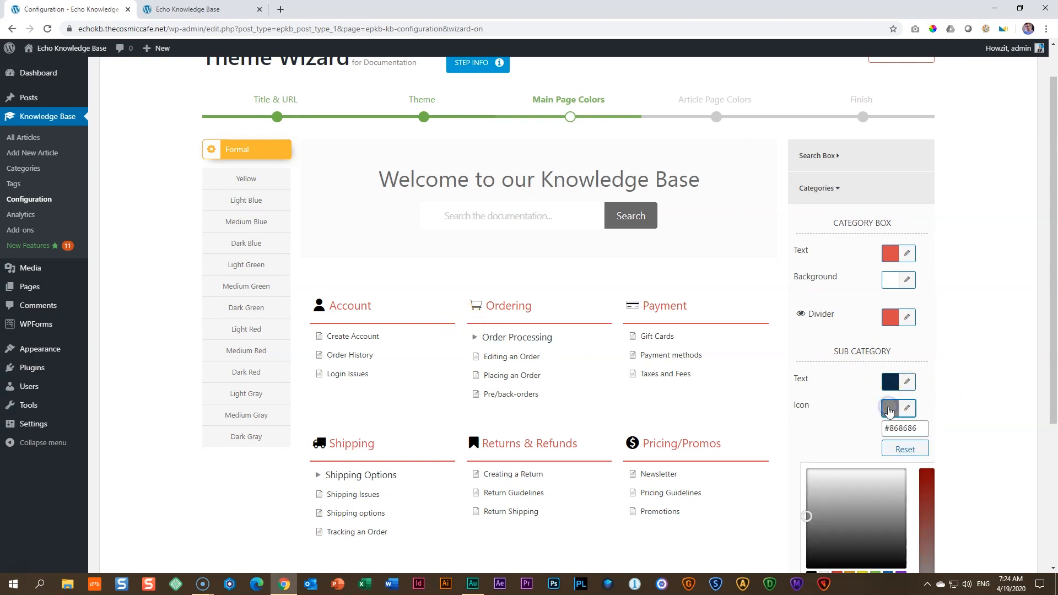
{"action": "left_click", "coordinate": [897, 426]}
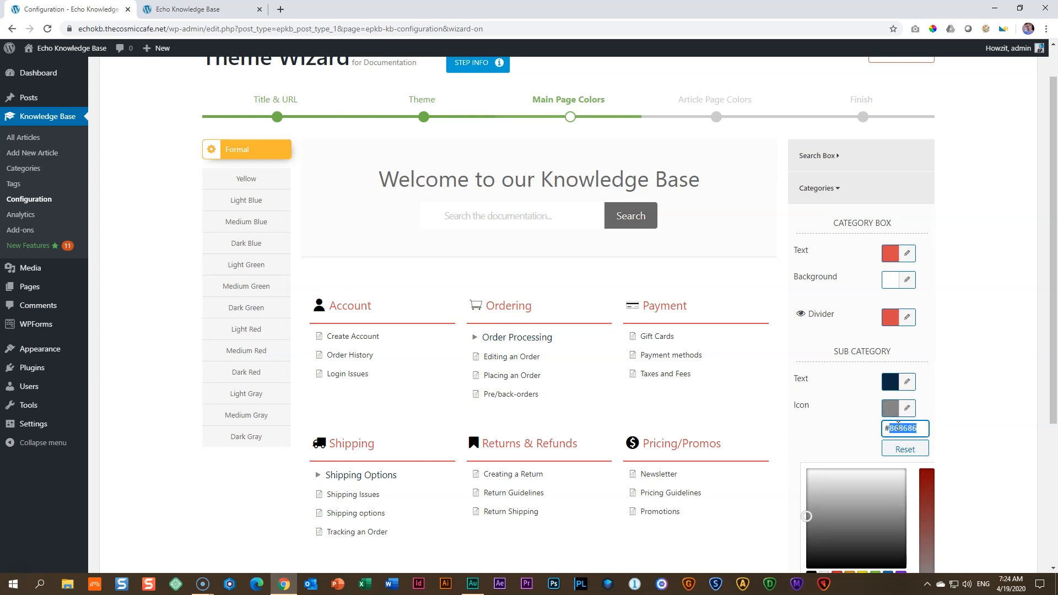
{"action": "type", "text": "0a2941"}
{"action": "left_click", "coordinate": [939, 398]}
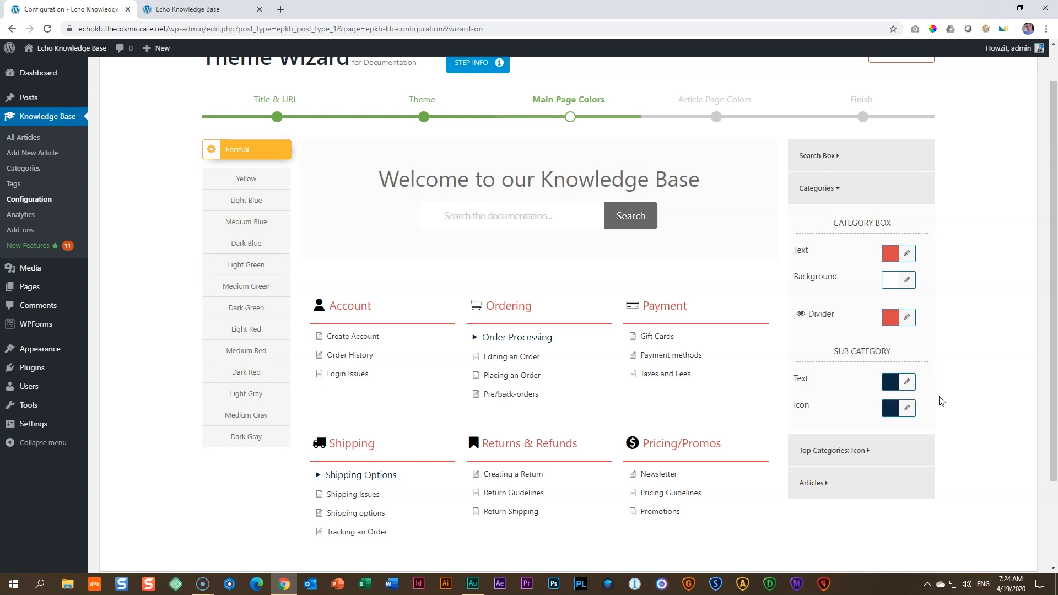
{"action": "left_click", "coordinate": [809, 195]}
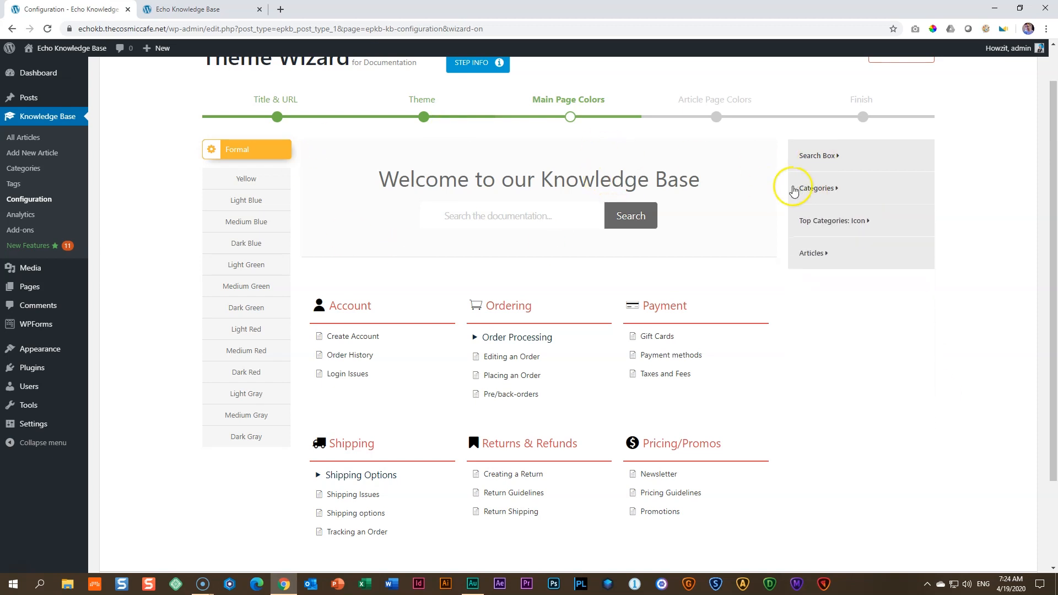
Set the Top Level Category Icon color to #0a2941 and close its settings
{"action": "left_click", "coordinate": [837, 227]}
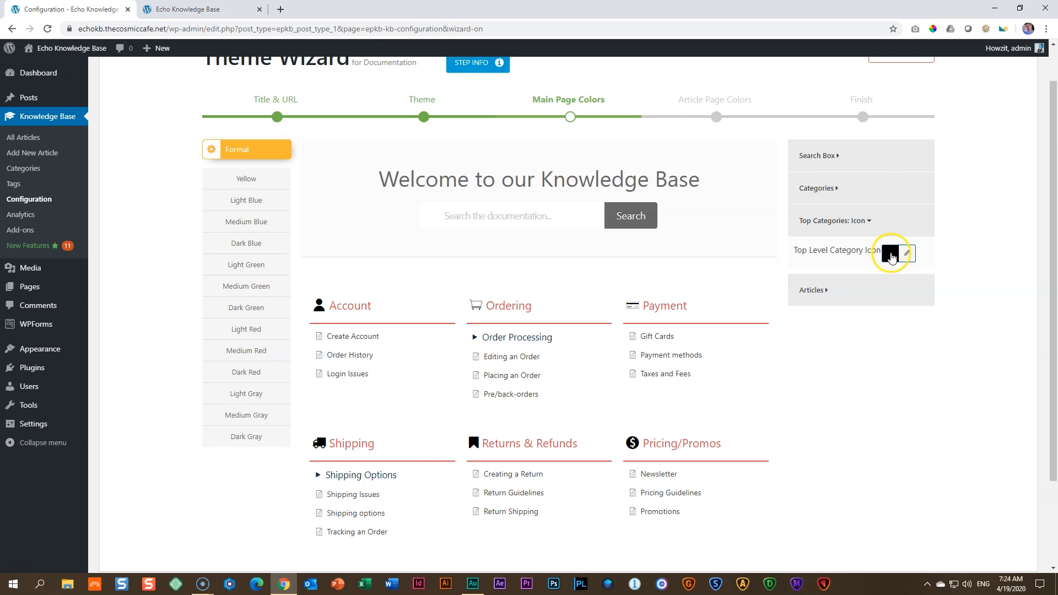
{"action": "left_click", "coordinate": [891, 256]}
{"action": "double_click", "coordinate": [903, 273]}
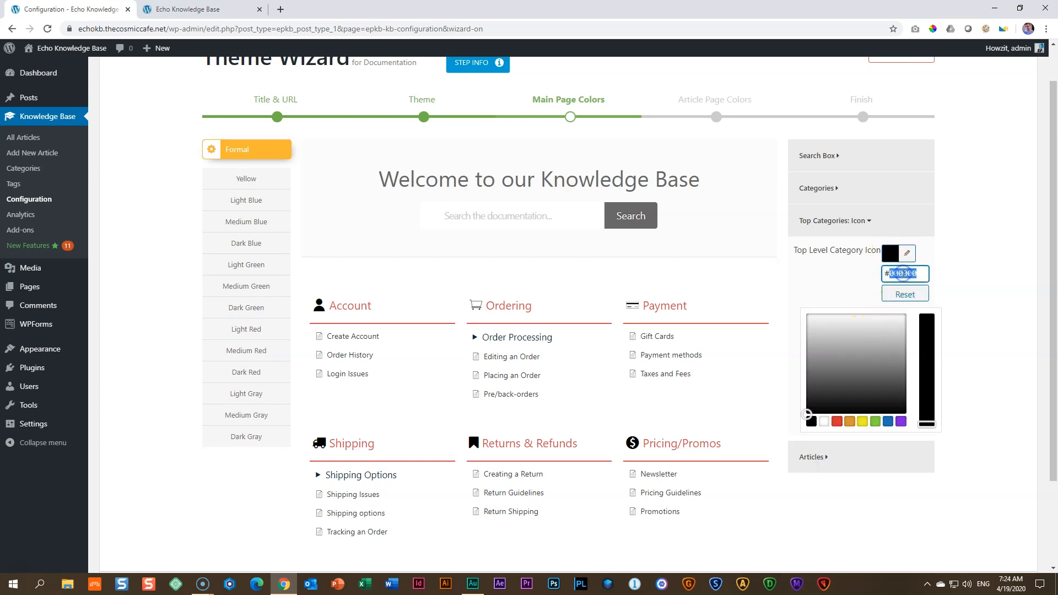
{"action": "type", "text": "0a2941"}
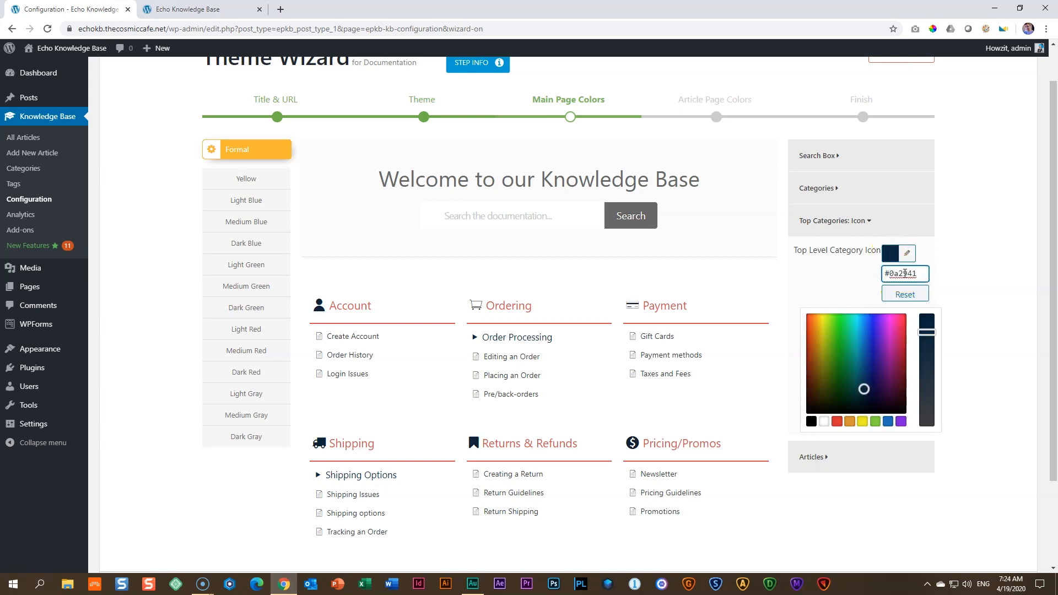
{"action": "left_click", "coordinate": [949, 264]}
{"action": "left_click", "coordinate": [860, 220]}
Review the Articles and Categories color settings and check the Order Processing subcategory in the preview
{"action": "left_click", "coordinate": [822, 250]}
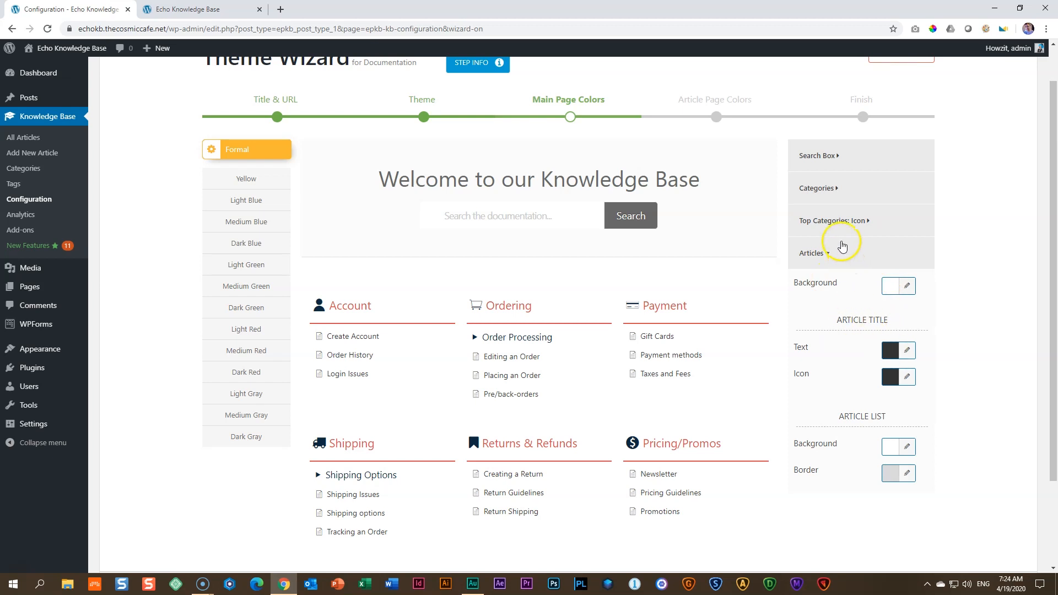
{"action": "left_click", "coordinate": [825, 192]}
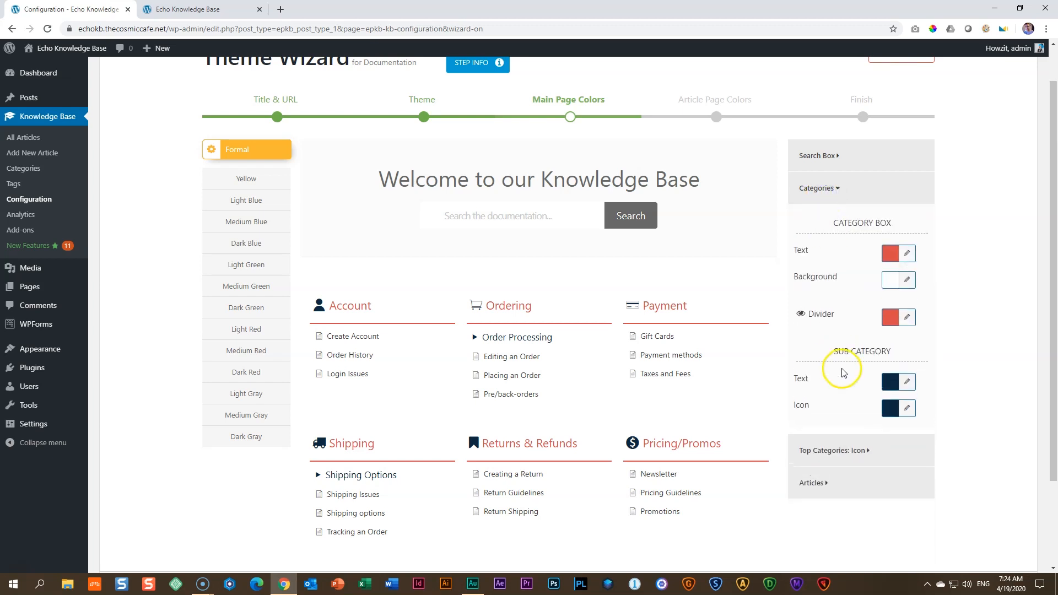
{"action": "left_click", "coordinate": [817, 188]}
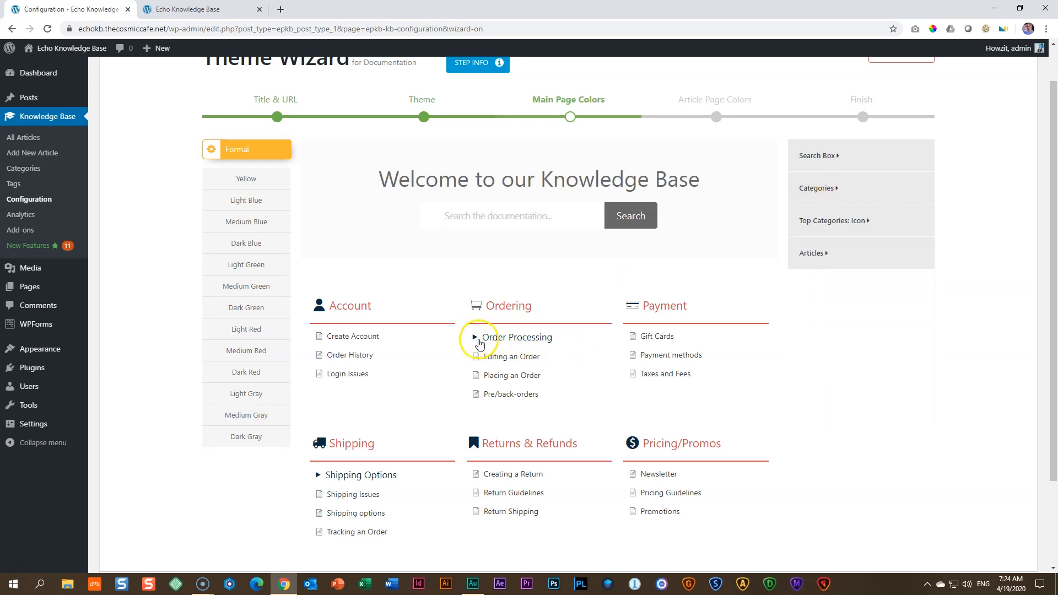
{"action": "left_click", "coordinate": [475, 338]}
{"action": "left_click", "coordinate": [476, 338]}
Set the Article Title text color to #0a2941 in the Articles color settings
{"action": "left_click", "coordinate": [813, 254]}
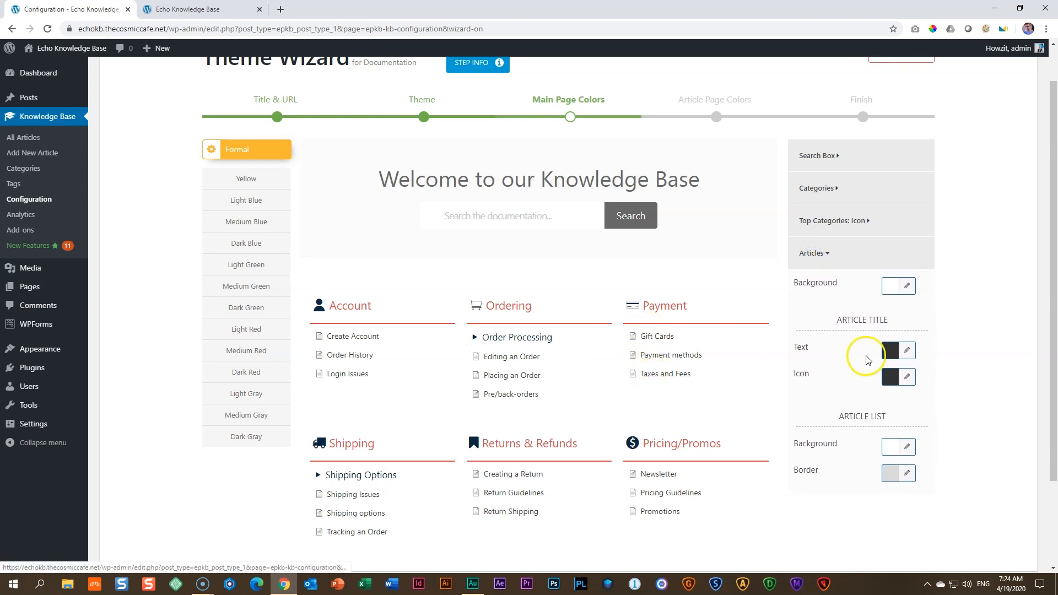
{"action": "left_click", "coordinate": [890, 353]}
{"action": "double_click", "coordinate": [905, 371]}
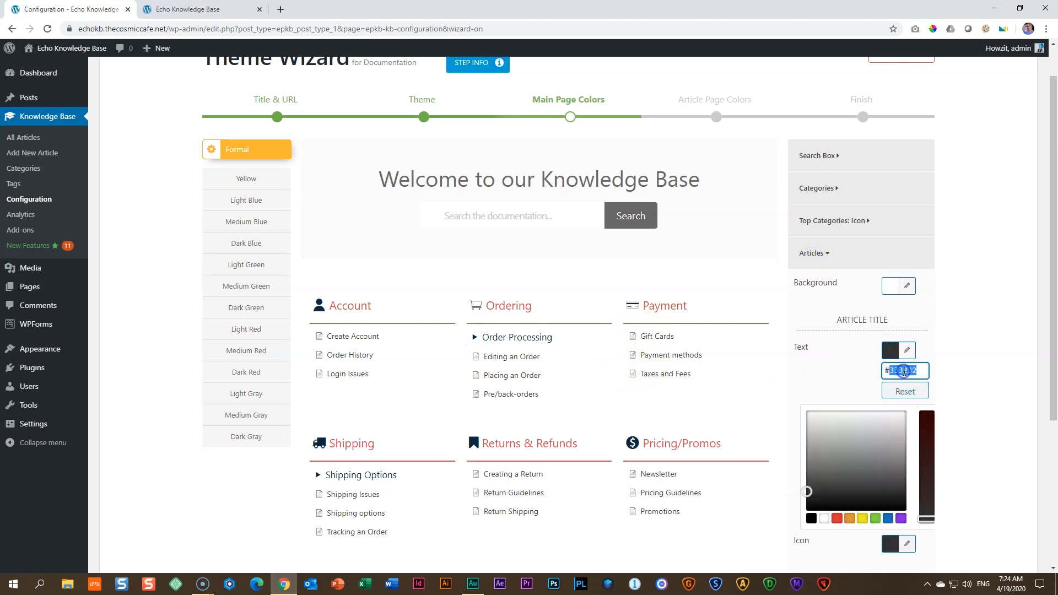
{"action": "type", "text": "0a2941"}
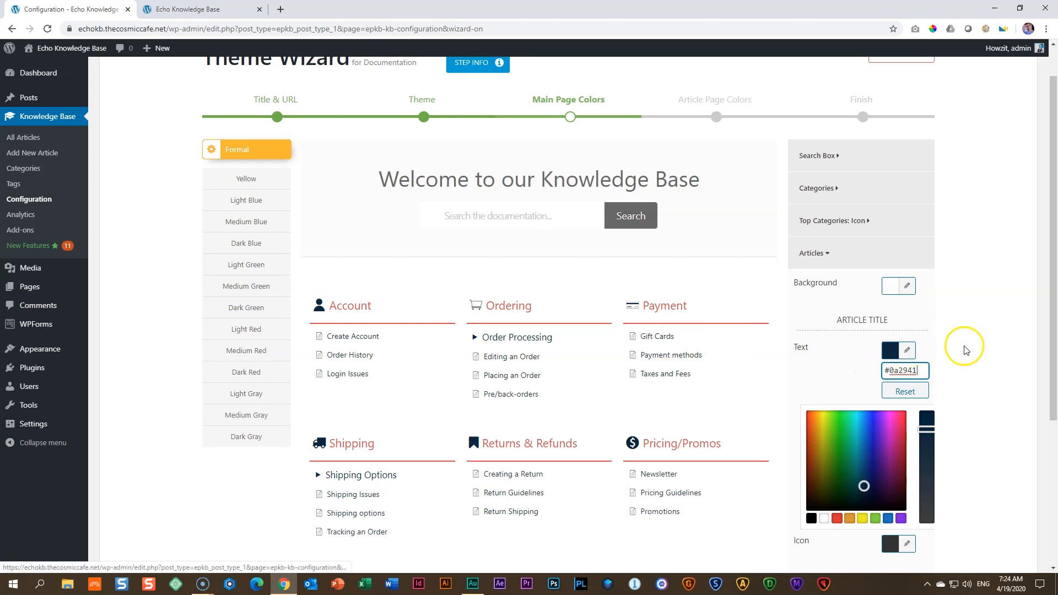
{"action": "left_click", "coordinate": [945, 333]}
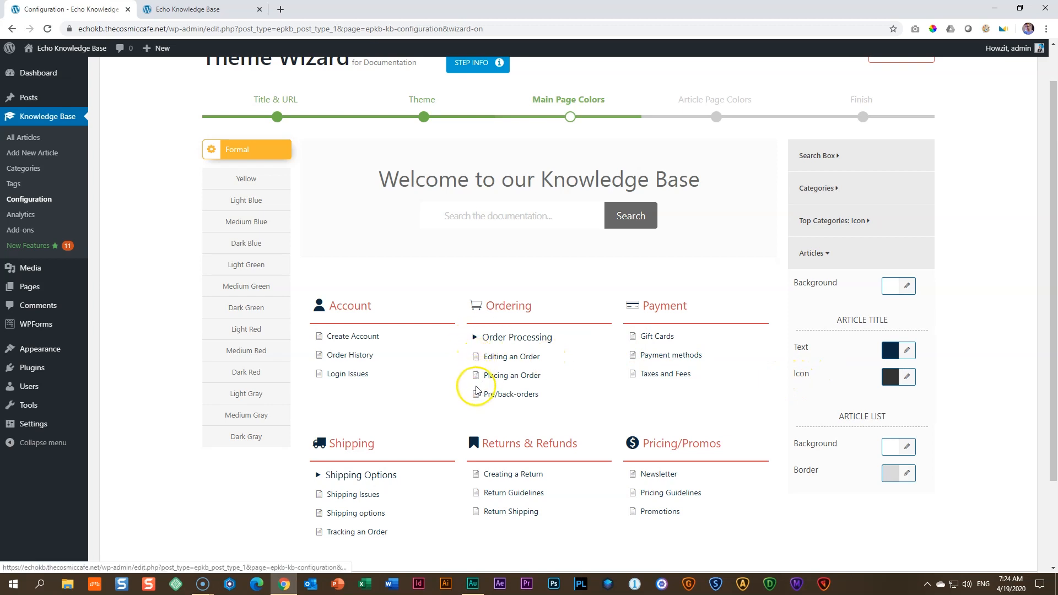
Set the Article Title icon color to #0A2941
{"action": "left_click", "coordinate": [891, 377]}
{"action": "double_click", "coordinate": [904, 397]}
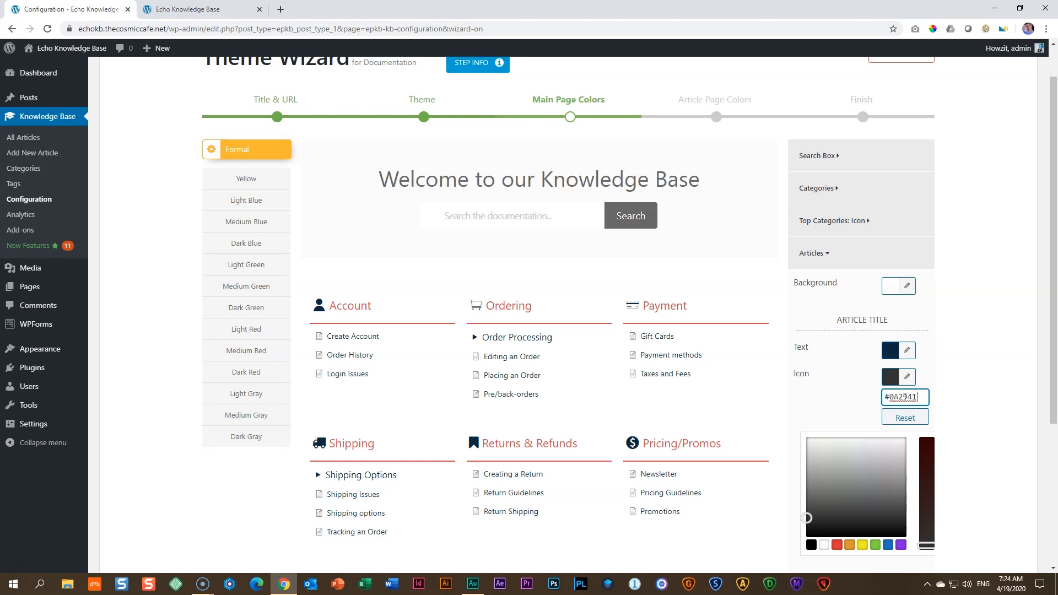
{"action": "left_click", "coordinate": [927, 359]}
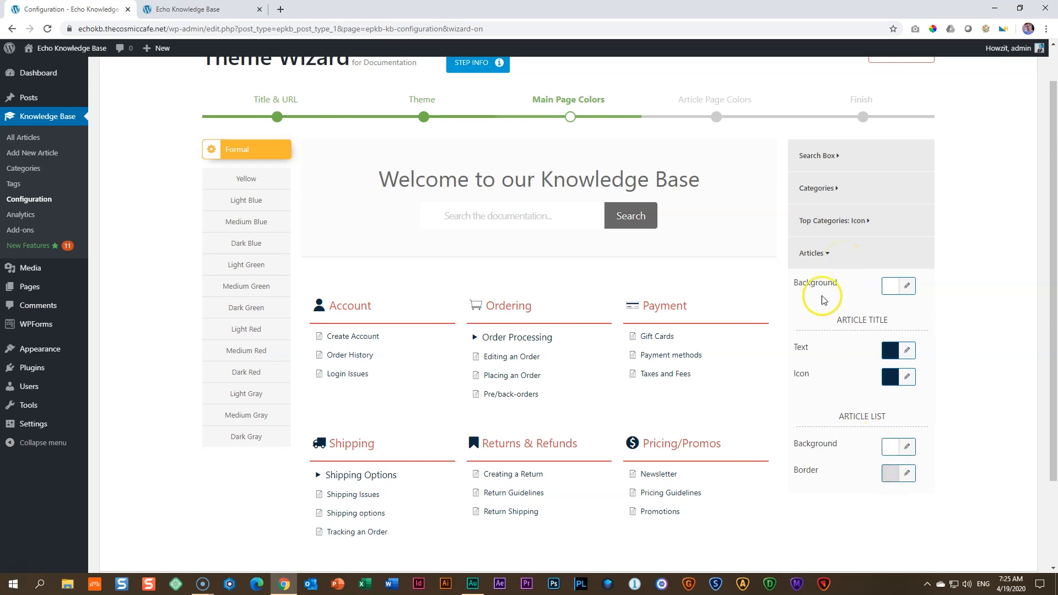
Close the Articles color settings and check the Search Box title color
{"action": "left_click", "coordinate": [815, 255]}
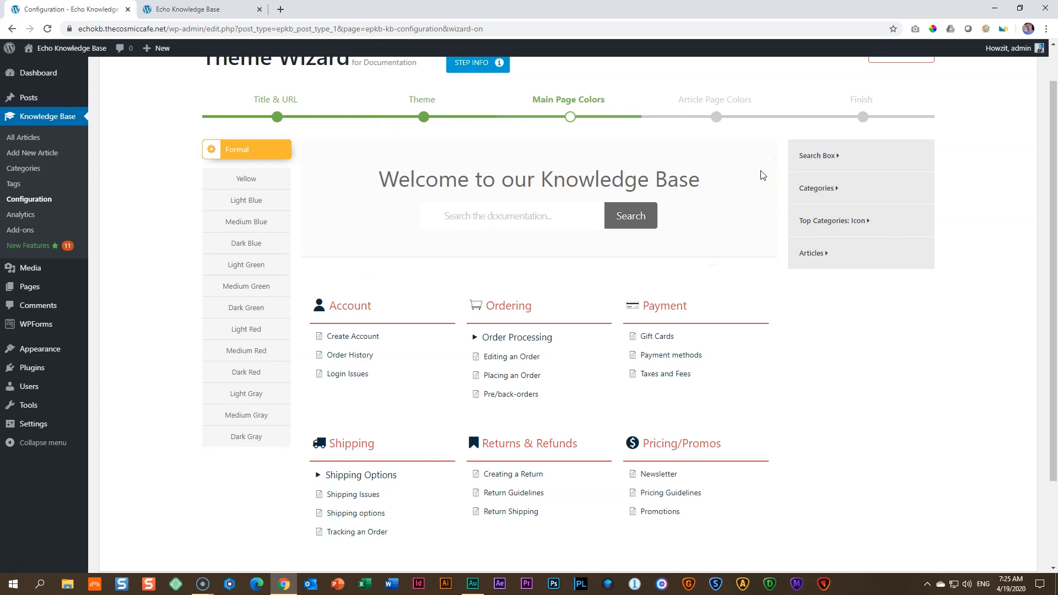
{"action": "left_click", "coordinate": [825, 157]}
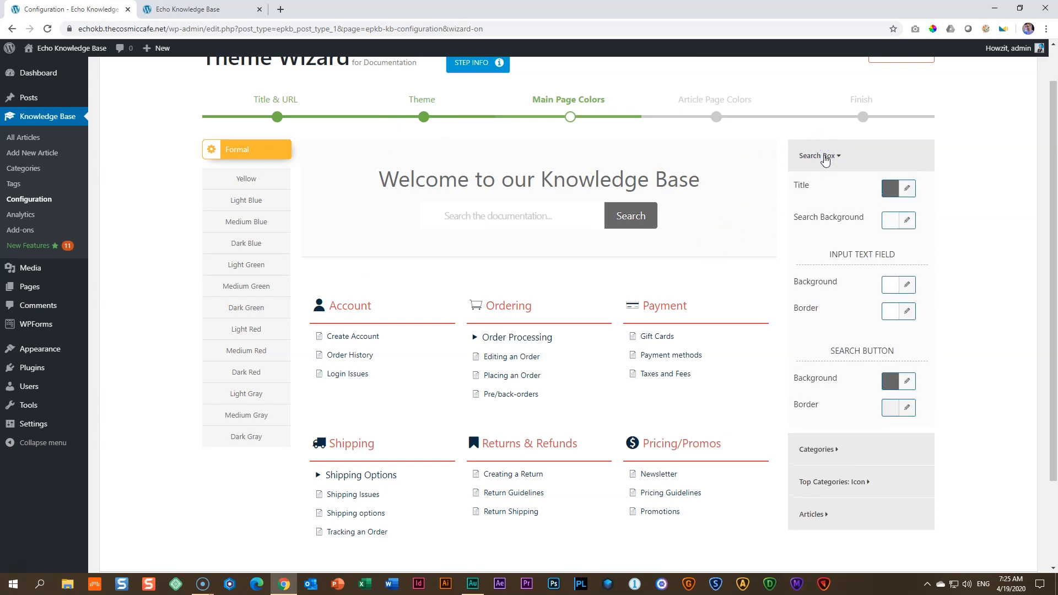
{"action": "left_click", "coordinate": [890, 190]}
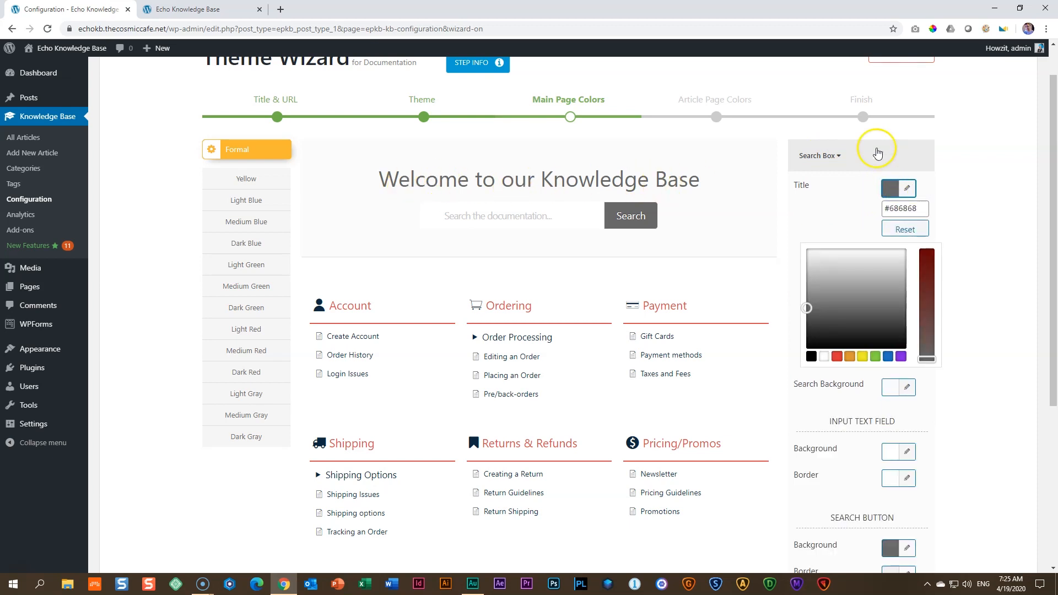
{"action": "left_click", "coordinate": [830, 157]}
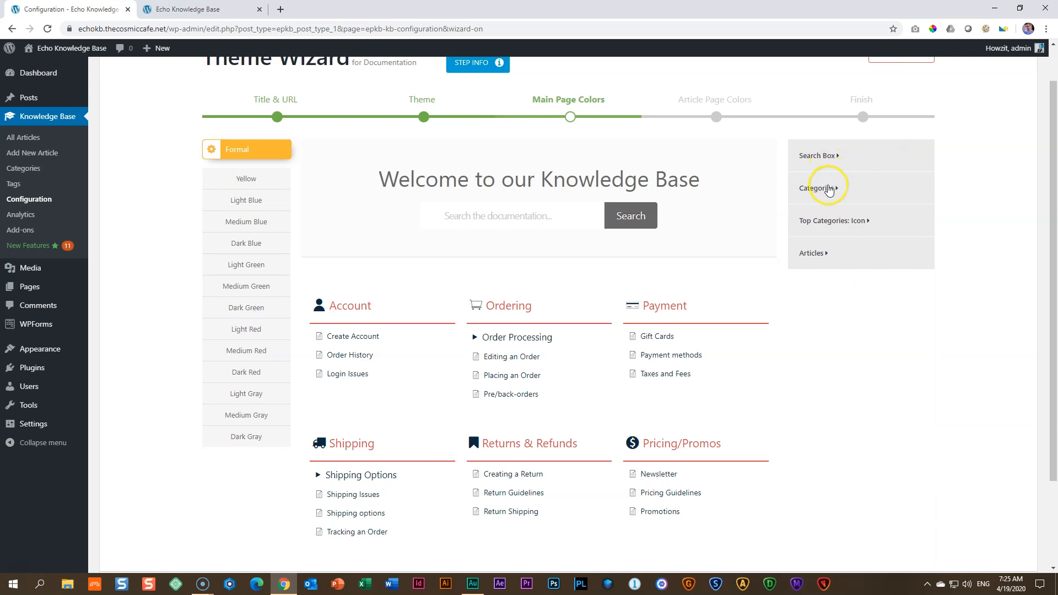
Copy the Category Box text color #d94948, apply it to the Search Box title, and close the Search Box settings
{"action": "left_click", "coordinate": [829, 188]}
{"action": "left_click", "coordinate": [888, 253]}
{"action": "double_click", "coordinate": [901, 272]}
{"action": "key", "text": "ctrl+c"}
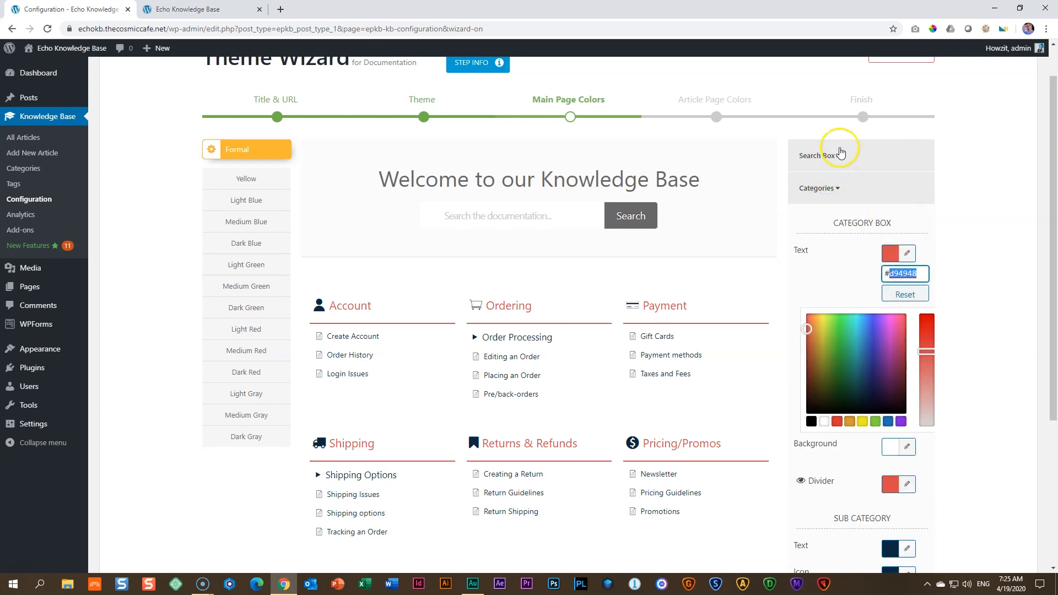
{"action": "left_click", "coordinate": [831, 155]}
{"action": "left_click", "coordinate": [894, 188]}
{"action": "double_click", "coordinate": [902, 209]}
{"action": "key", "text": "ctrl+v"}
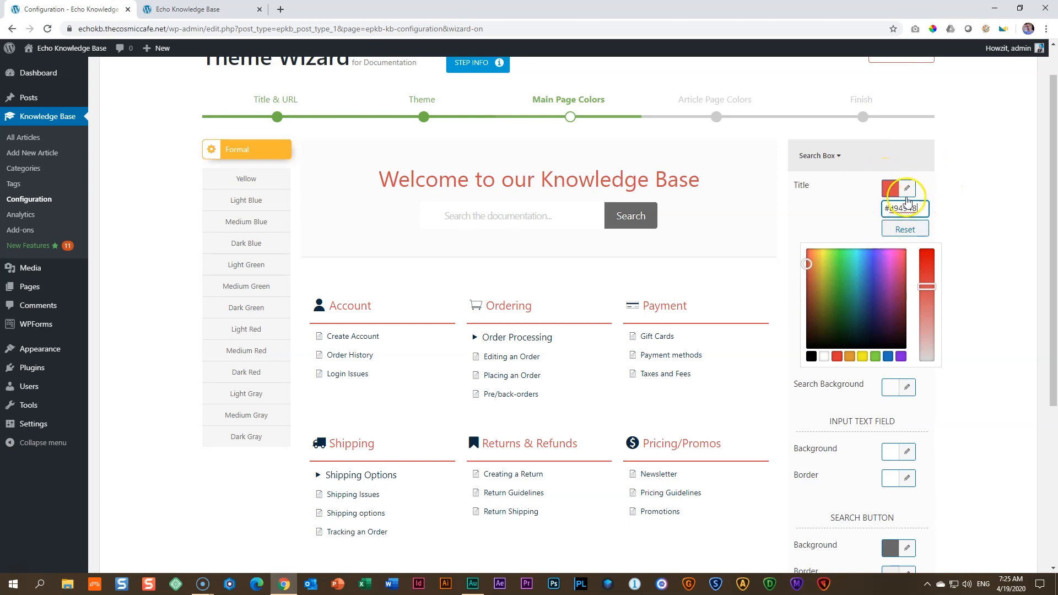
{"action": "left_click", "coordinate": [832, 151]}
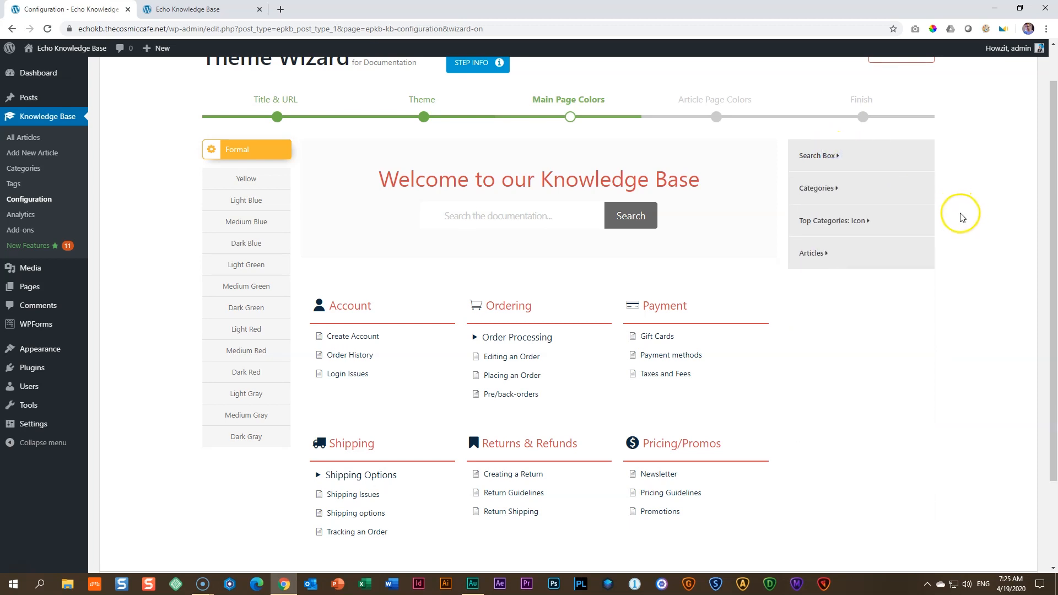
Review the main page preview and proceed to the Article Page Colors step of the wizard
{"action": "scroll", "coordinate": [865, 340], "scroll_direction": "down", "scroll_amount": 1}
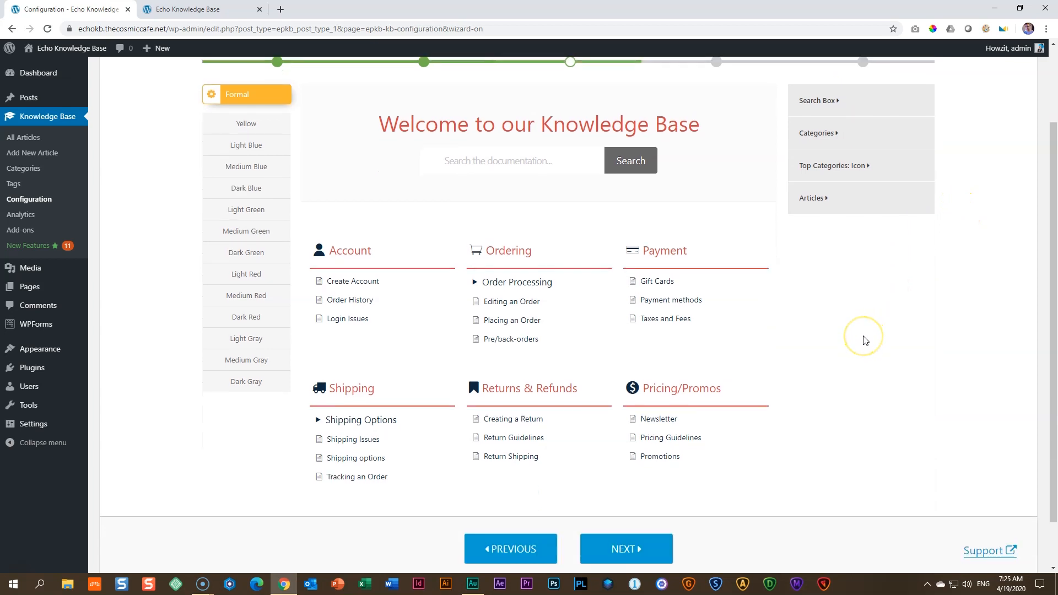
{"action": "scroll", "coordinate": [864, 340], "scroll_direction": "up", "scroll_amount": 1}
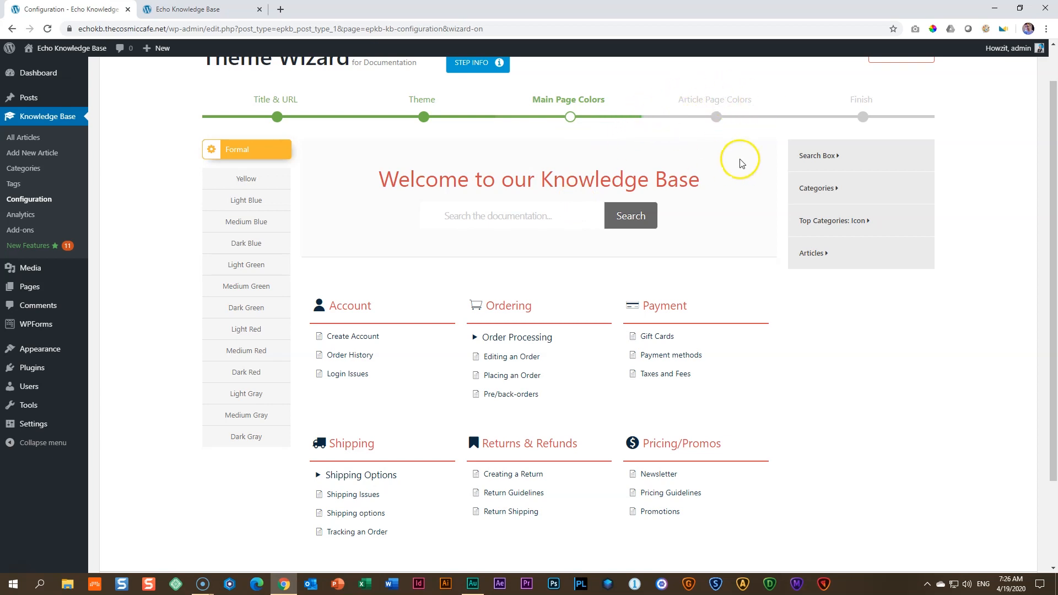
{"action": "scroll", "coordinate": [735, 174], "scroll_direction": "down", "scroll_amount": 2}
{"action": "left_click", "coordinate": [619, 492]}
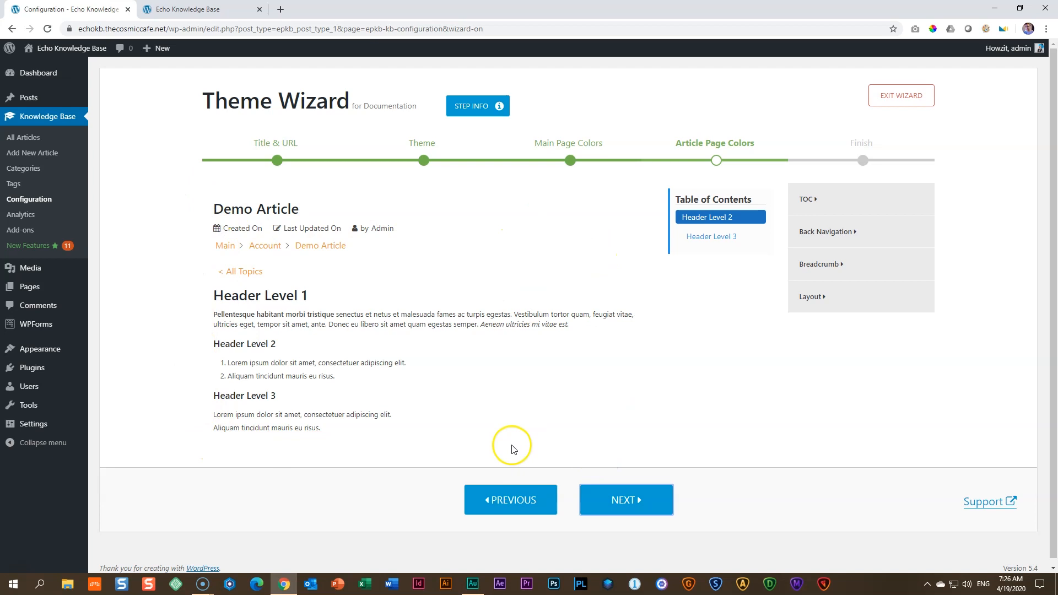
Set the TOC text color to #d94948
{"action": "left_click", "coordinate": [808, 199]}
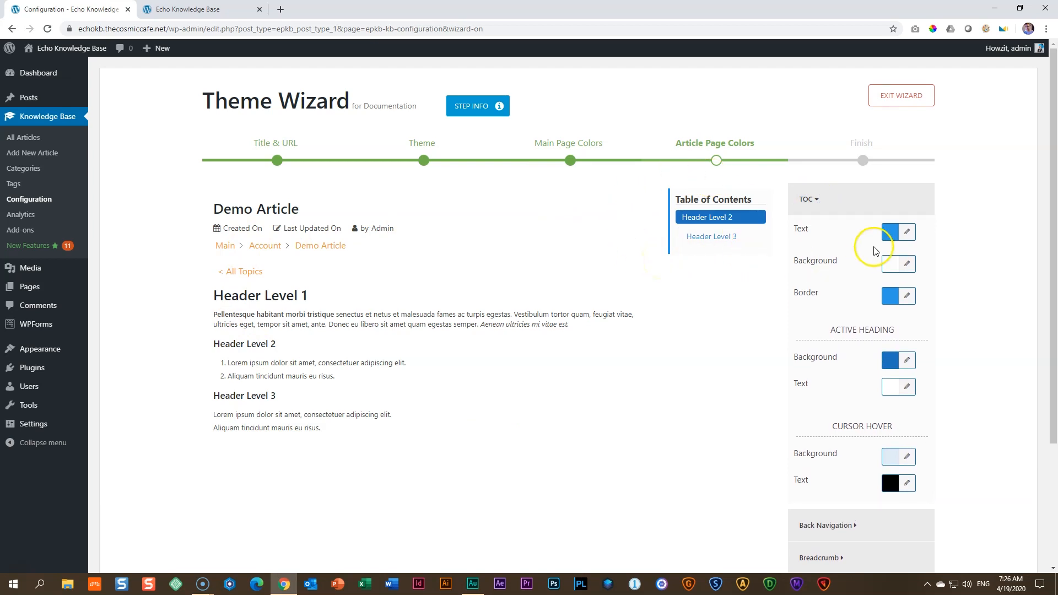
{"action": "left_click", "coordinate": [891, 231]}
{"action": "double_click", "coordinate": [902, 253]}
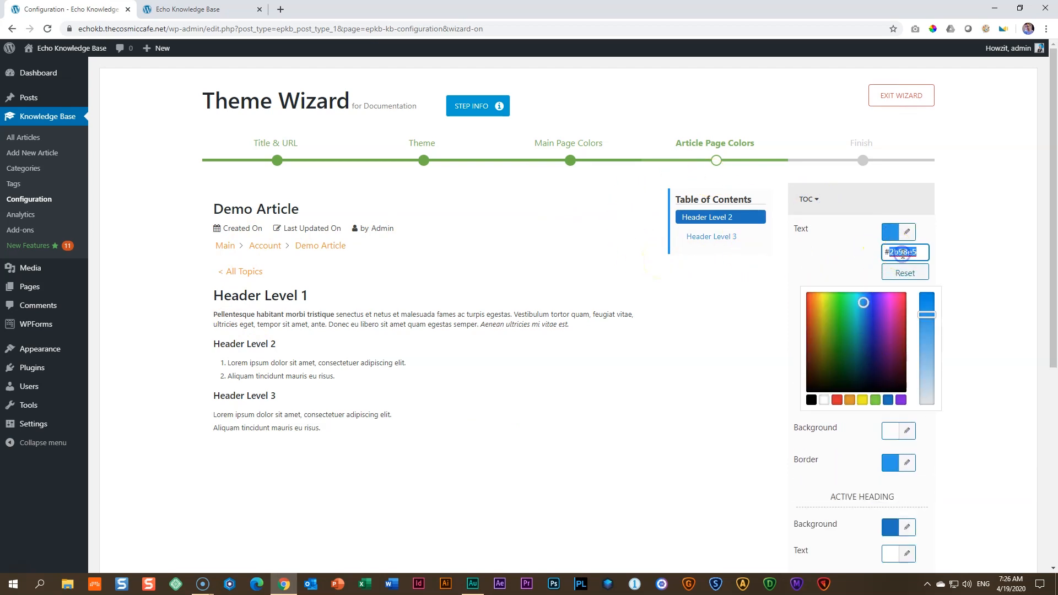
{"action": "key", "text": "ctrl+v"}
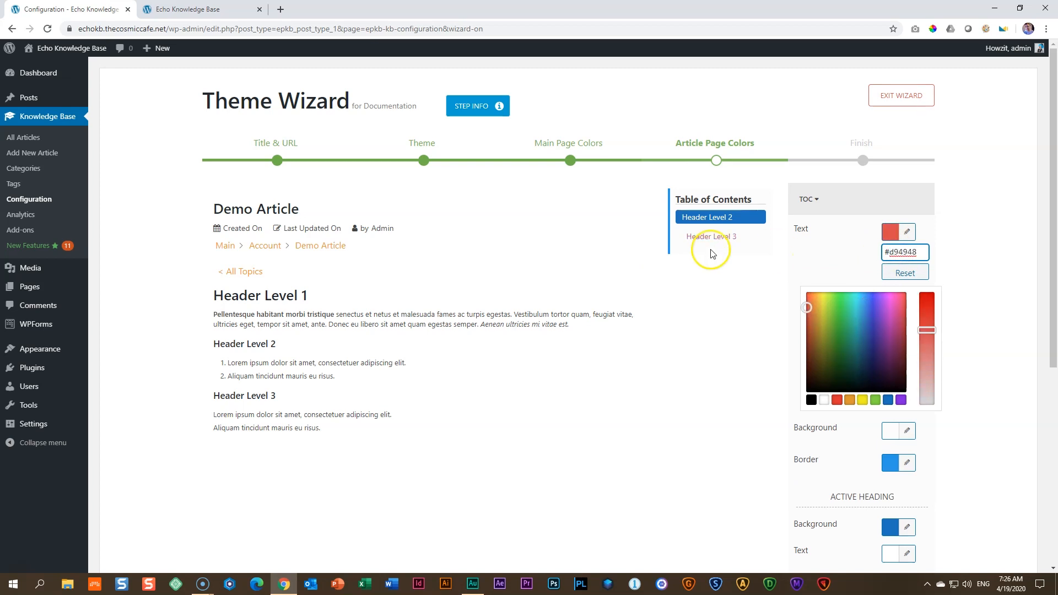
{"action": "left_click", "coordinate": [892, 236]}
Set the TOC border color to #d94948
{"action": "left_click", "coordinate": [891, 298]}
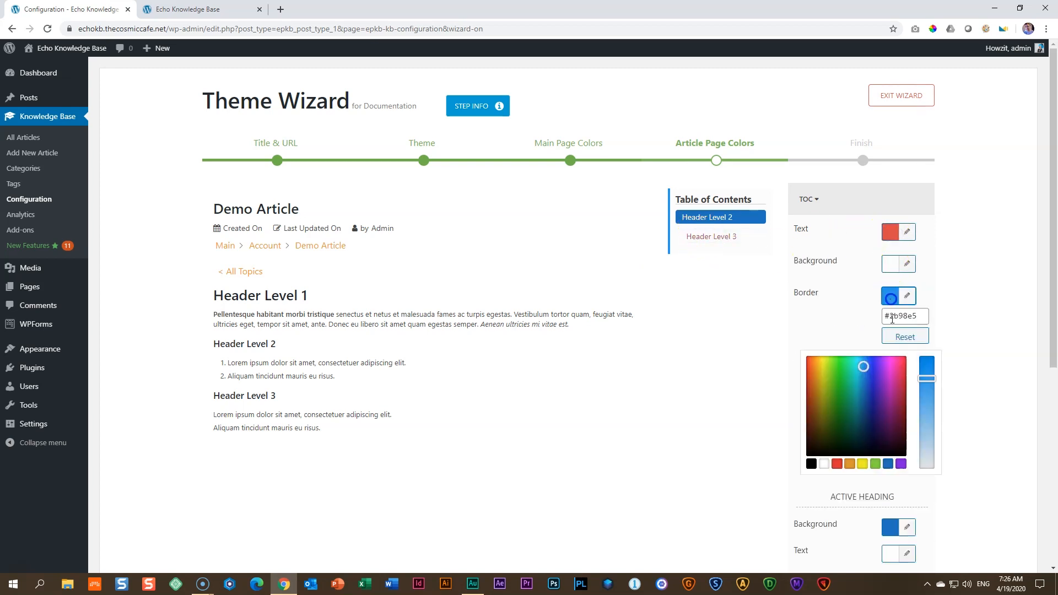
{"action": "double_click", "coordinate": [902, 316]}
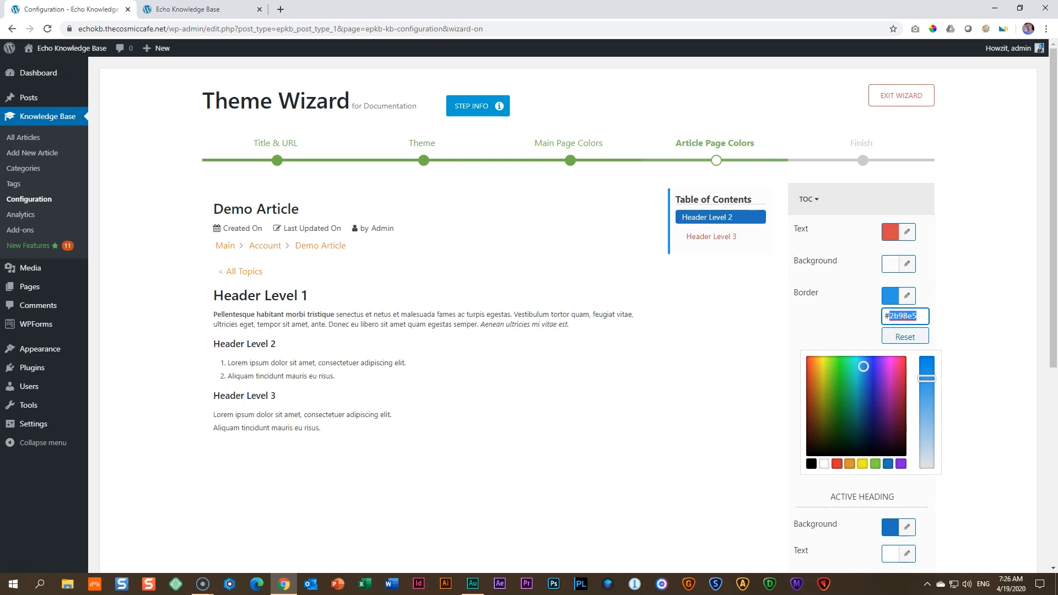
{"action": "key", "text": "ctrl+v"}
{"action": "left_click", "coordinate": [892, 296]}
Set the TOC Active Heading background color to #d94948
{"action": "left_click", "coordinate": [899, 361]}
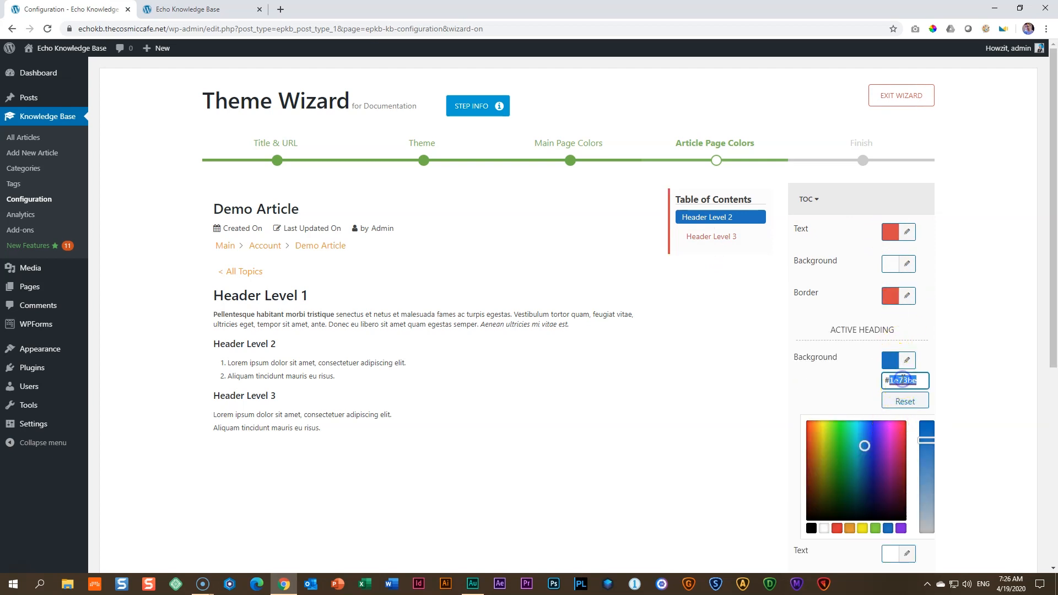
{"action": "key", "text": "ctrl+v"}
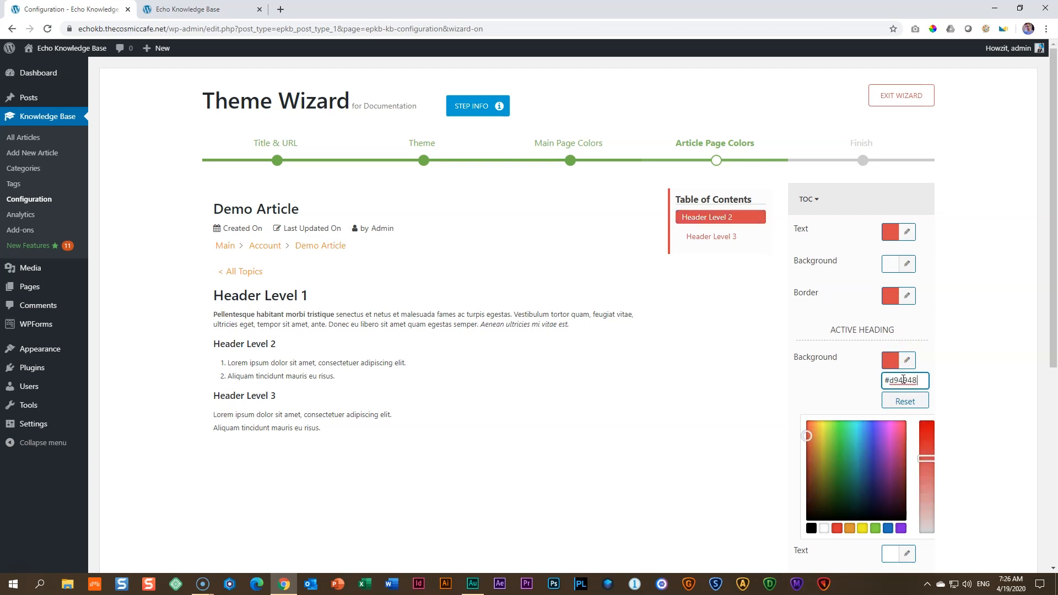
{"action": "left_click", "coordinate": [931, 332]}
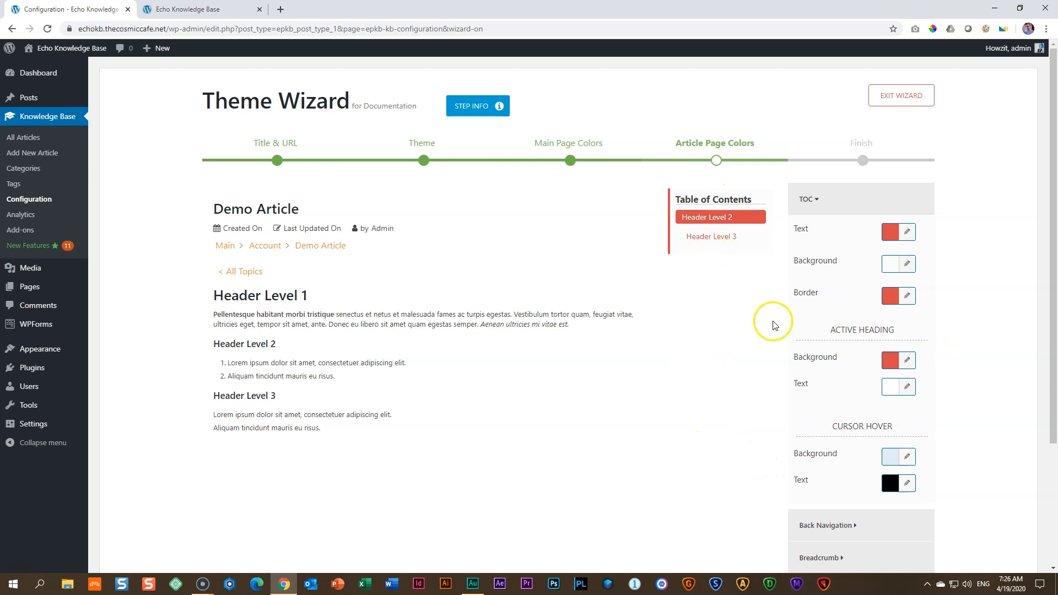
Set the TOC Cursor Hover background to a muted red tint, #d8c3c3, and check it on Header Level 3
{"action": "left_click", "coordinate": [887, 461]}
{"action": "scroll", "coordinate": [956, 462], "scroll_direction": "down", "scroll_amount": 2}
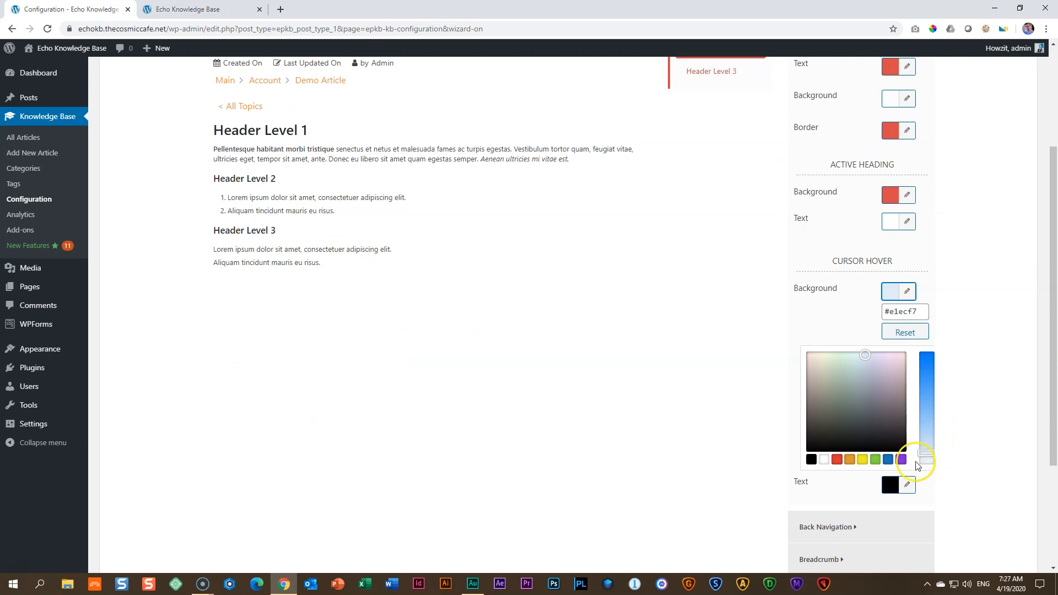
{"action": "left_click", "coordinate": [901, 312]}
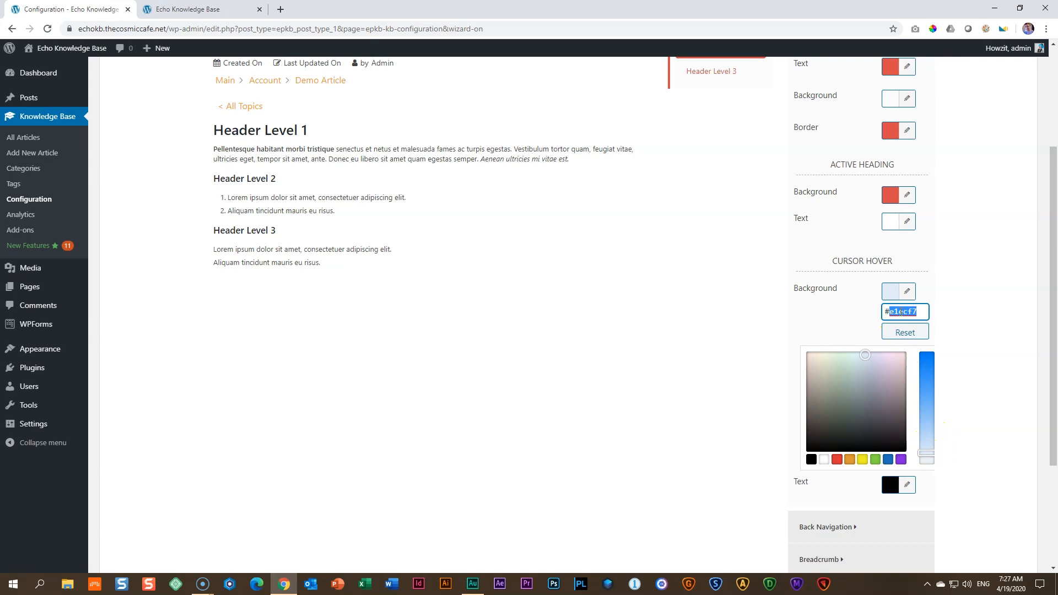
{"action": "left_click_drag", "start_coordinate": [926, 387], "coordinate": [925, 444]}
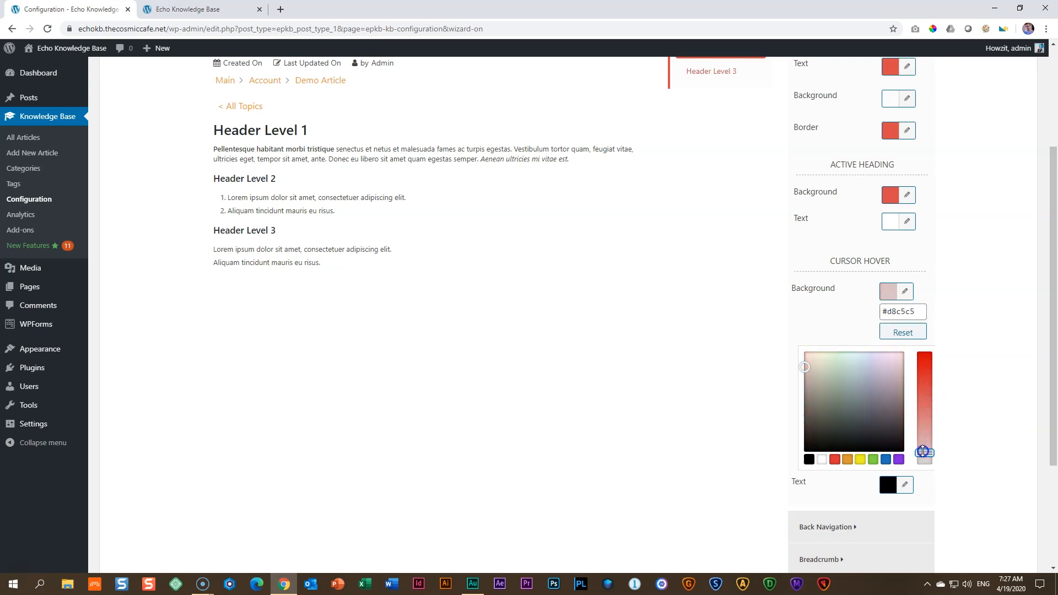
{"action": "left_click", "coordinate": [687, 279]}
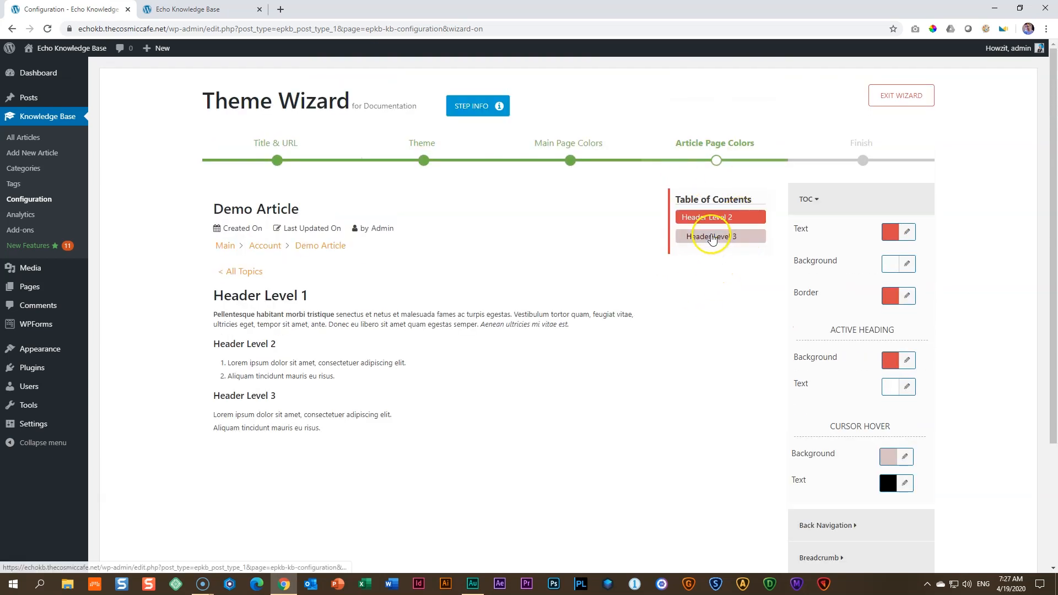
Lighten the TOC Cursor Hover background to #fceded, check it in the preview, and close the TOC settings
{"action": "left_click", "coordinate": [890, 456]}
{"action": "scroll", "coordinate": [931, 464], "scroll_direction": "down", "scroll_amount": 3}
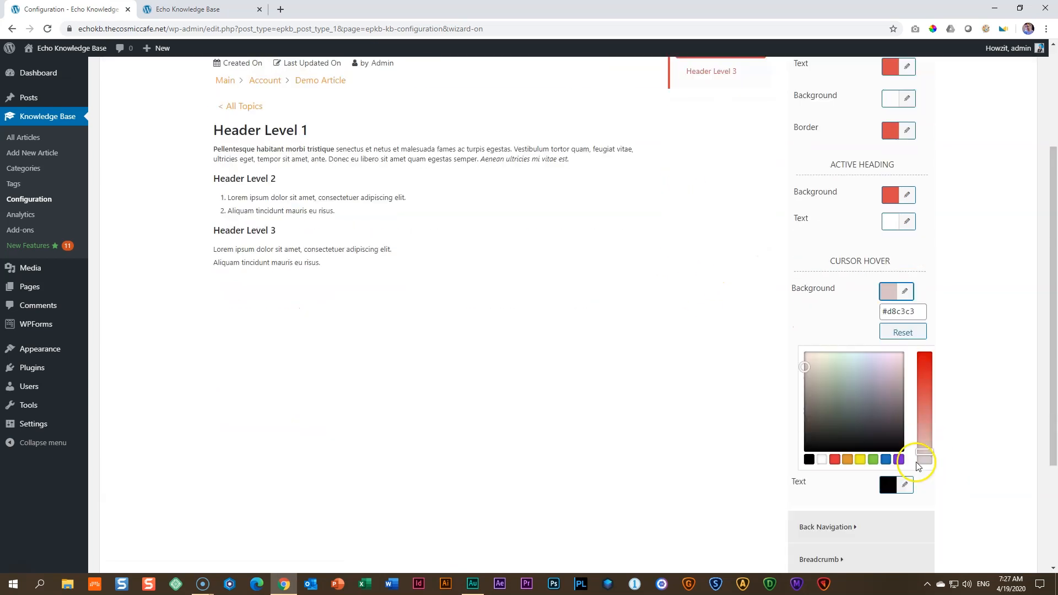
{"action": "left_click_drag", "start_coordinate": [925, 449], "coordinate": [925, 452]}
{"action": "left_click", "coordinate": [801, 362]}
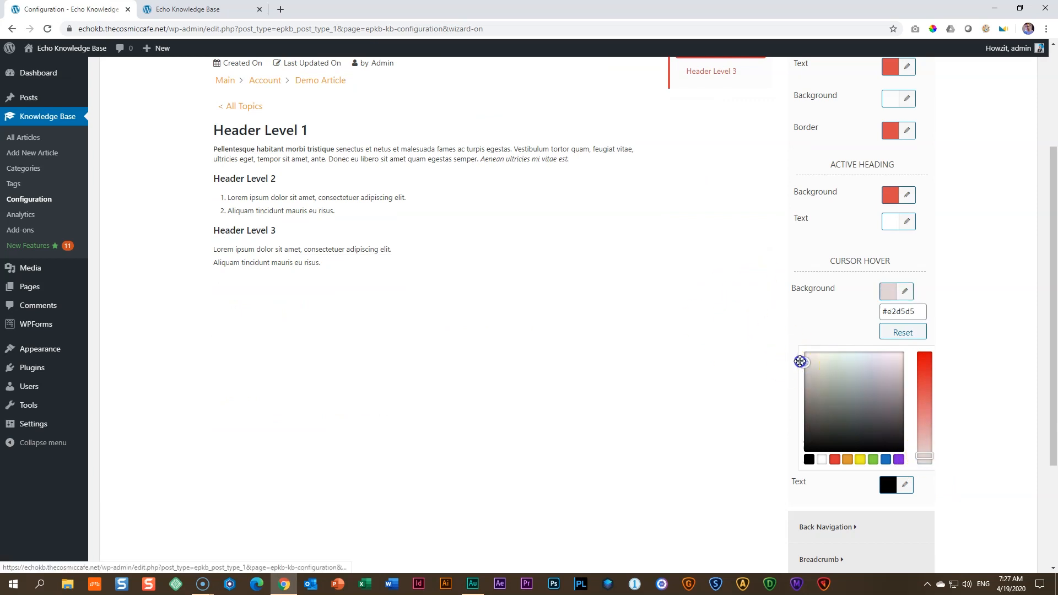
{"action": "left_click_drag", "start_coordinate": [800, 361], "coordinate": [804, 354]}
{"action": "scroll", "coordinate": [629, 358], "scroll_direction": "up", "scroll_amount": 2}
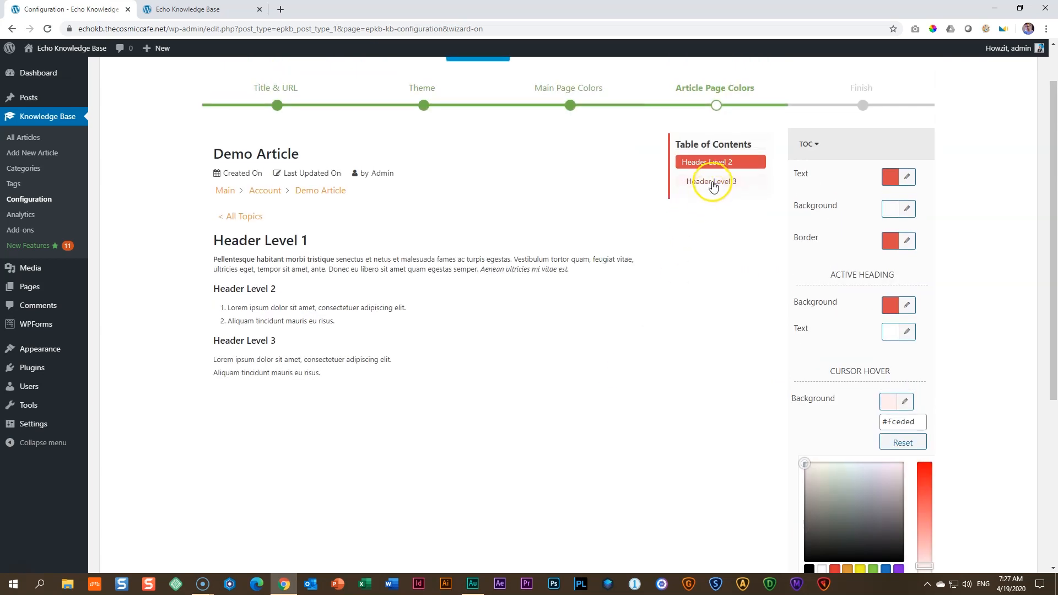
{"action": "left_click", "coordinate": [707, 291]}
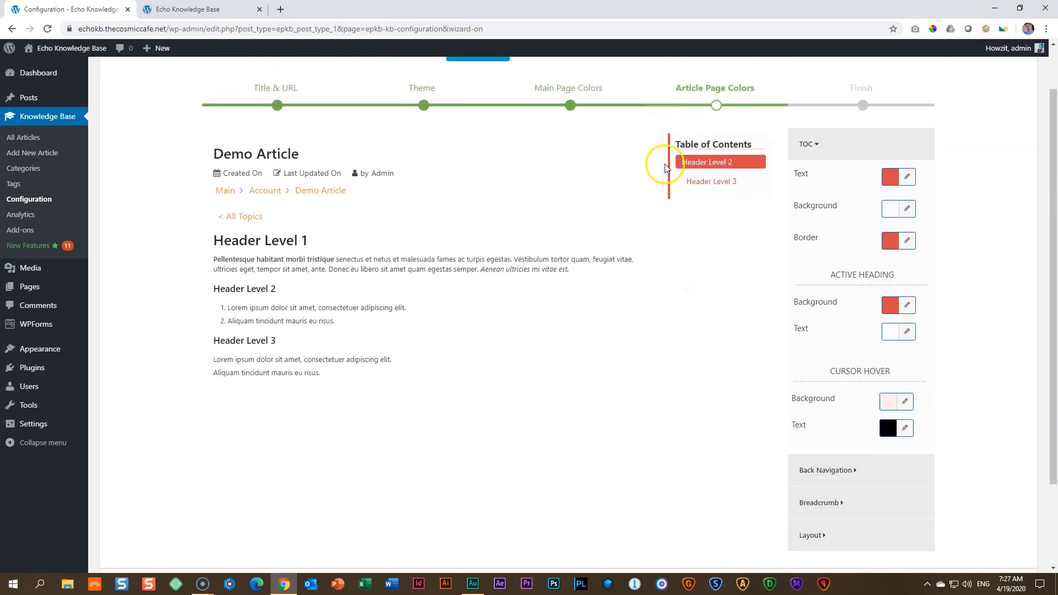
{"action": "left_click", "coordinate": [810, 145]}
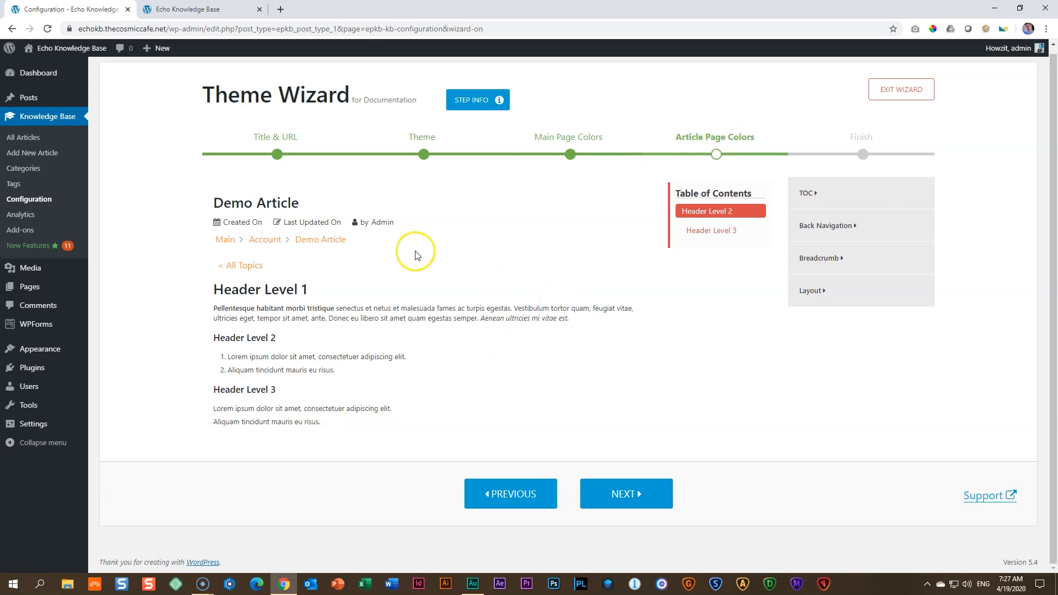
Set the Back Navigation text color to #d94948 and close its settings
{"action": "left_click", "coordinate": [831, 234]}
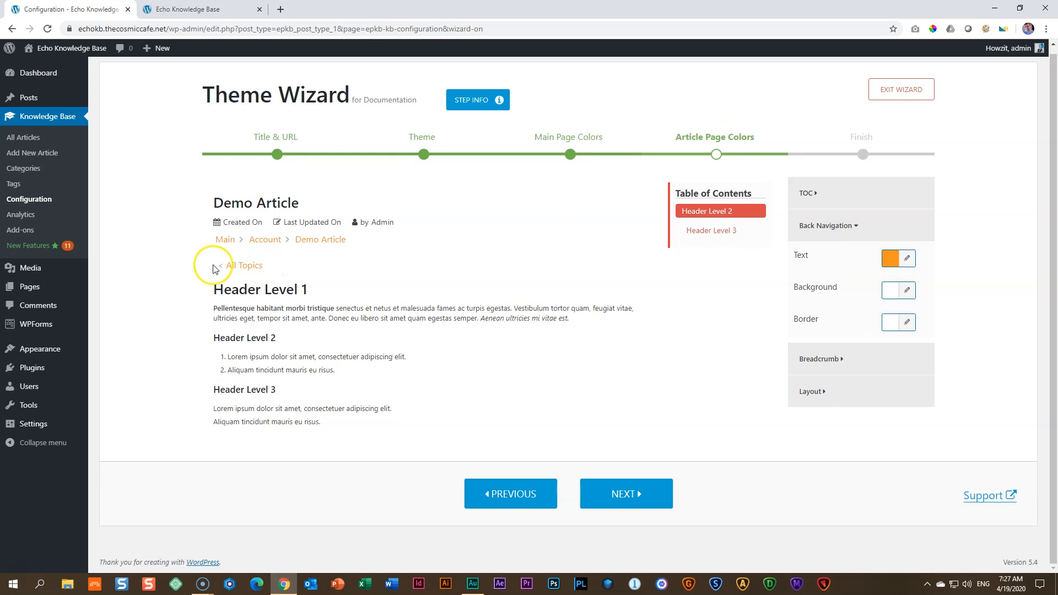
{"action": "left_click", "coordinate": [890, 259]}
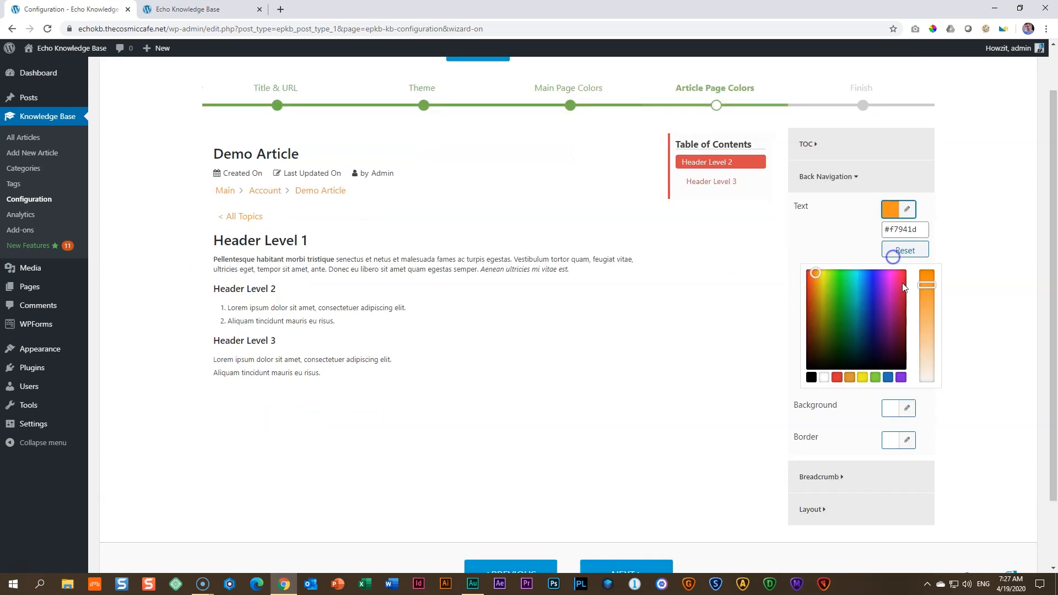
{"action": "double_click", "coordinate": [902, 230]}
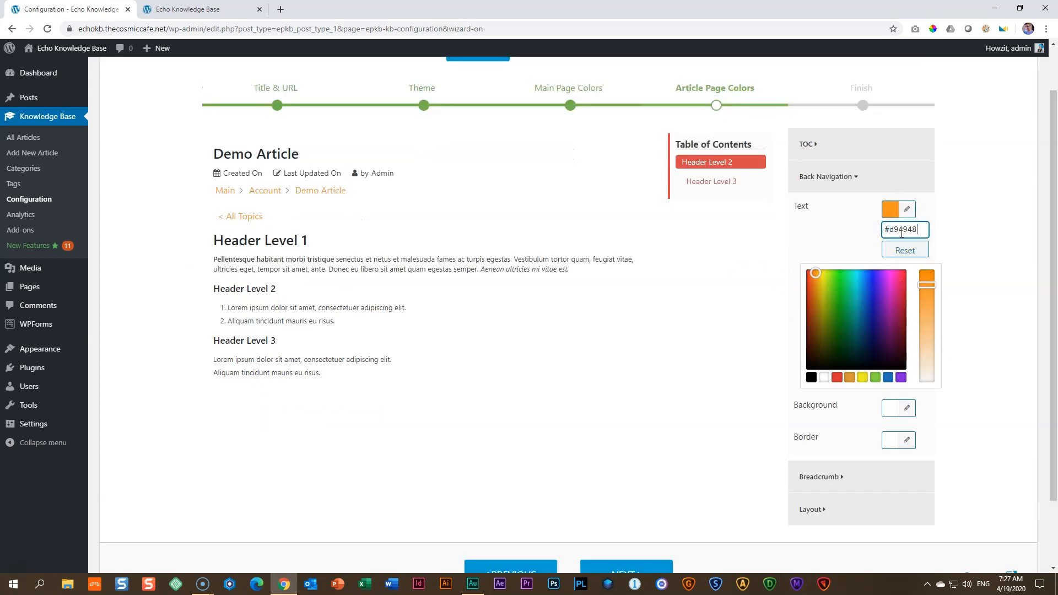
{"action": "left_click", "coordinate": [892, 208]}
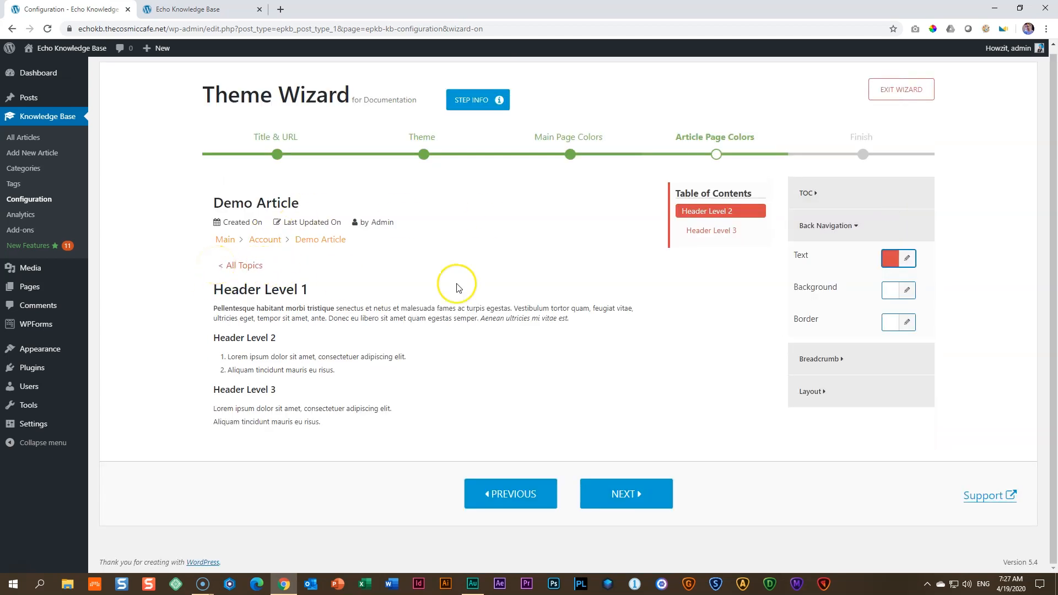
{"action": "left_click", "coordinate": [843, 226]}
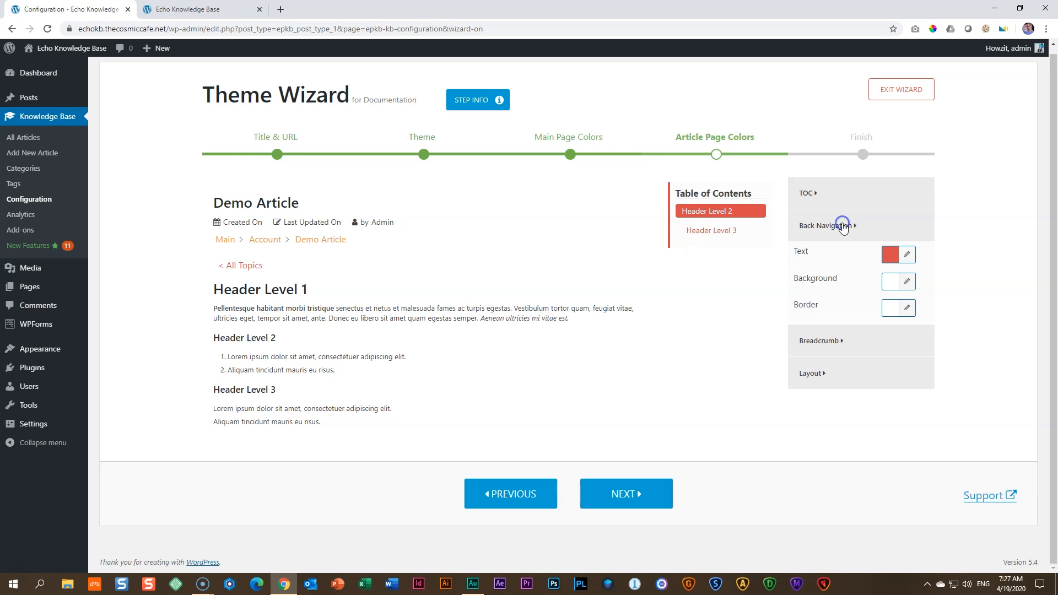
Set the Breadcrumb Text color to #d94948 and close the Breadcrumb settings
{"action": "left_click", "coordinate": [833, 270]}
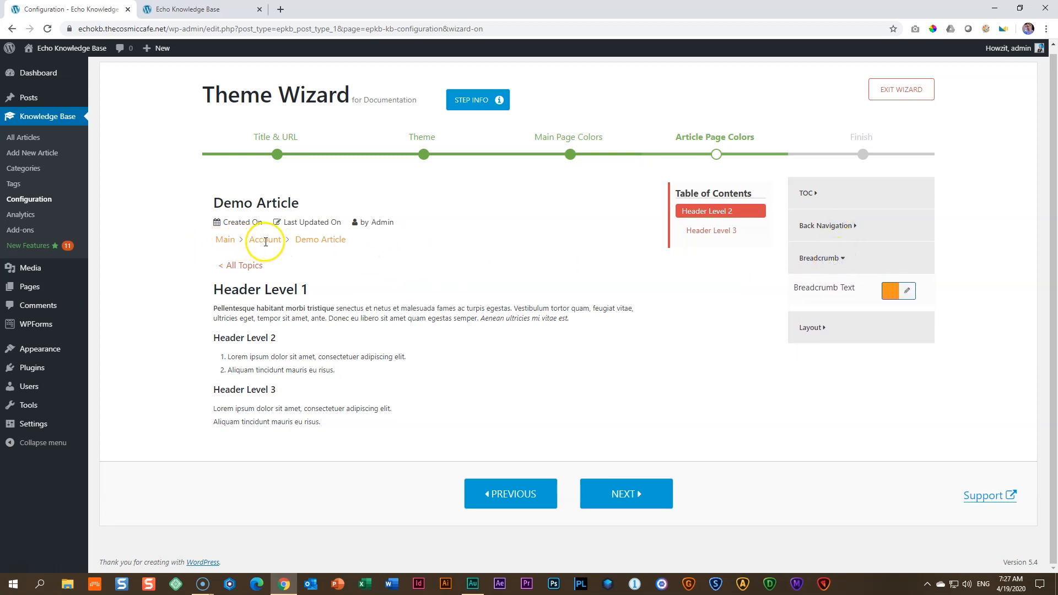
{"action": "left_click", "coordinate": [889, 294]}
{"action": "scroll", "coordinate": [889, 294], "scroll_direction": "down", "scroll_amount": 1}
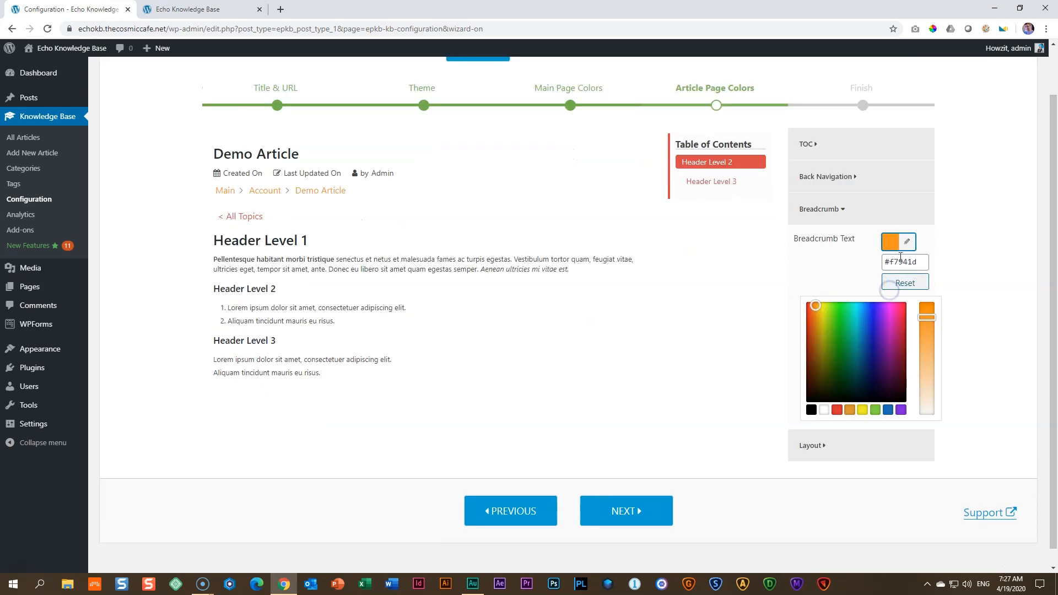
{"action": "double_click", "coordinate": [902, 262]}
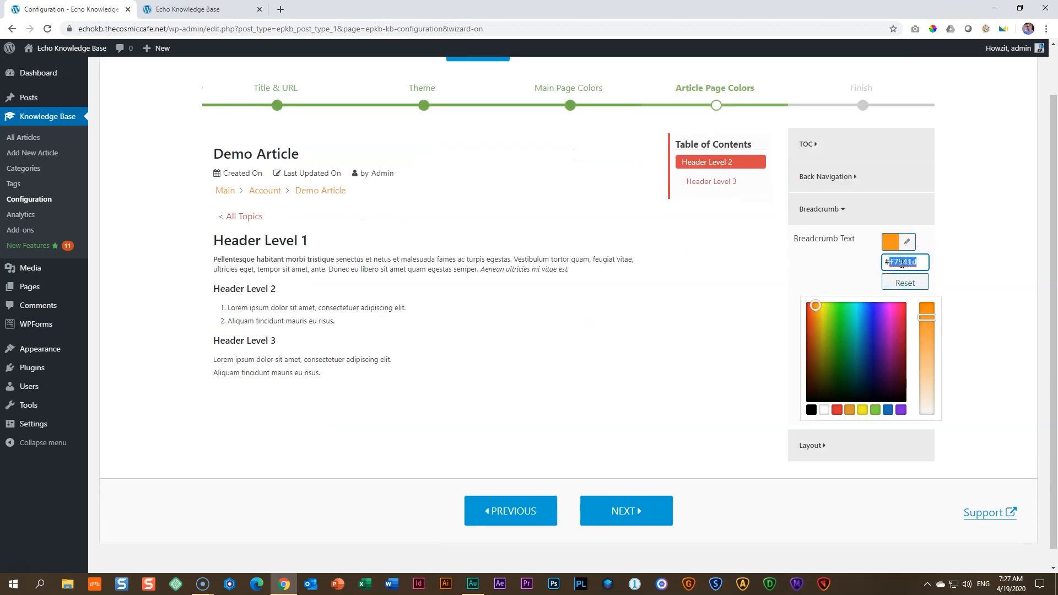
{"action": "type", "text": "d94948"}
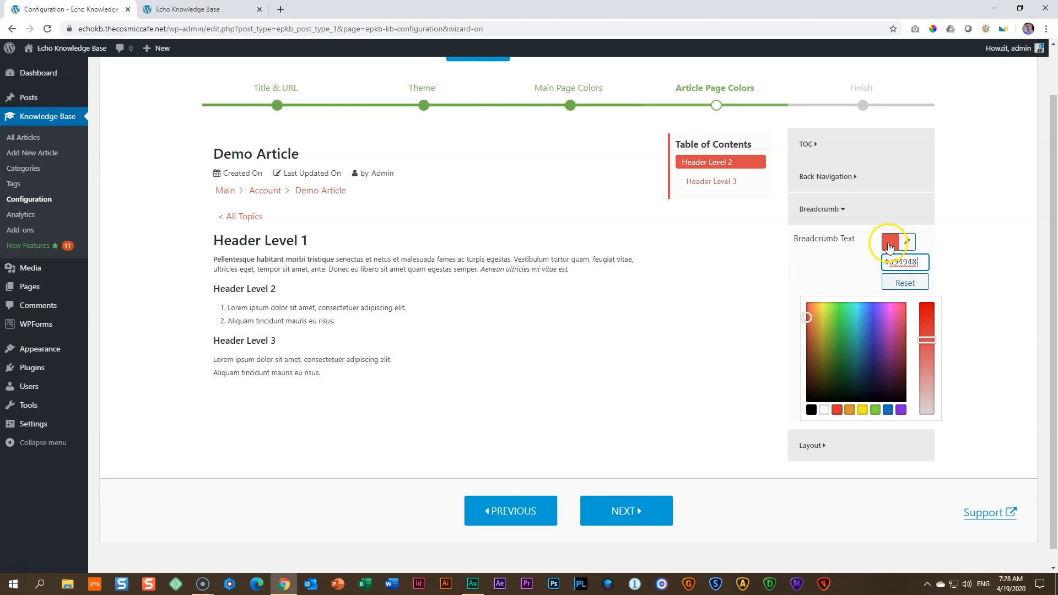
{"action": "left_click", "coordinate": [890, 247]}
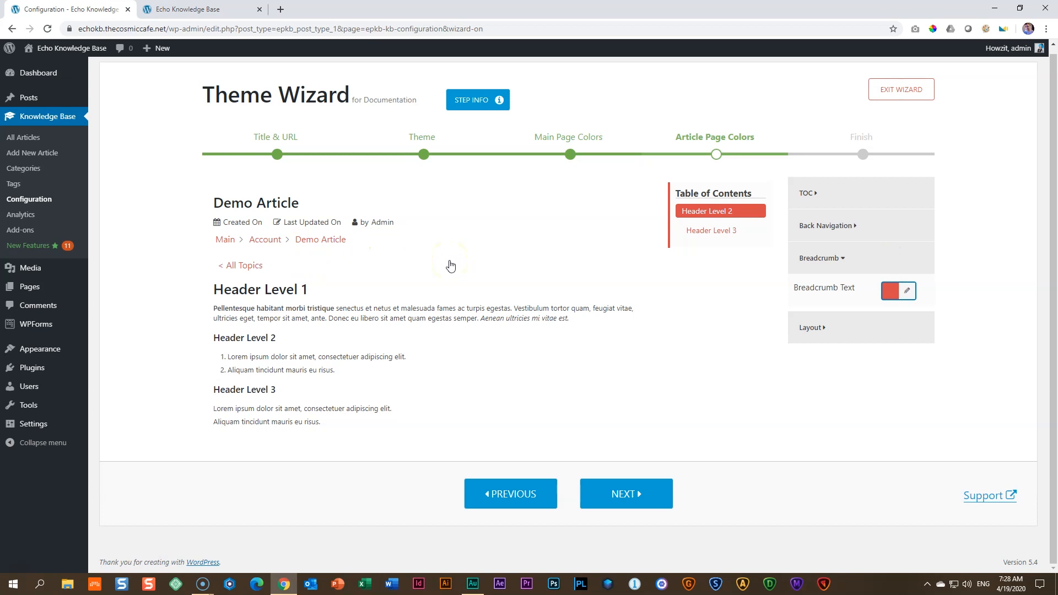
{"action": "left_click", "coordinate": [814, 263]}
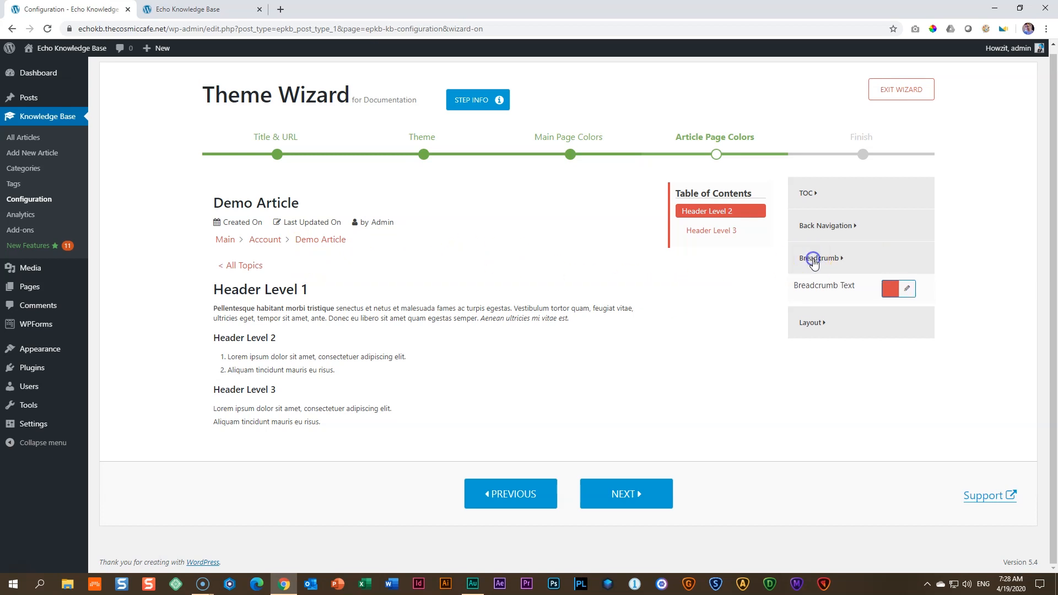
Review the Layout background colors, then complete the Theme Wizard by applying the custom styling to the knowledge base
{"action": "left_click", "coordinate": [809, 293]}
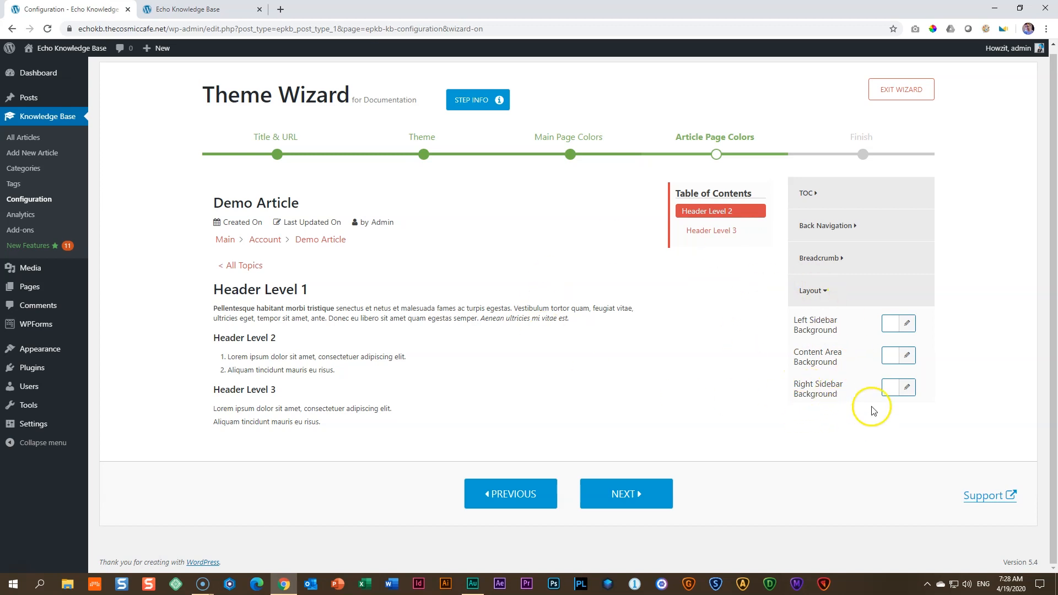
{"action": "left_click", "coordinate": [813, 291]}
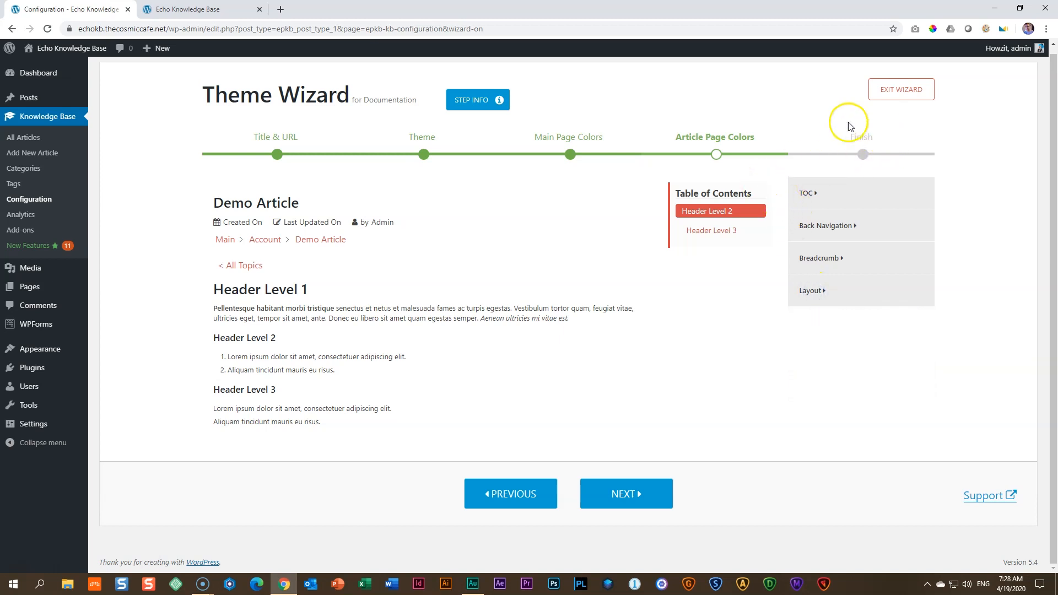
{"action": "left_click", "coordinate": [646, 492]}
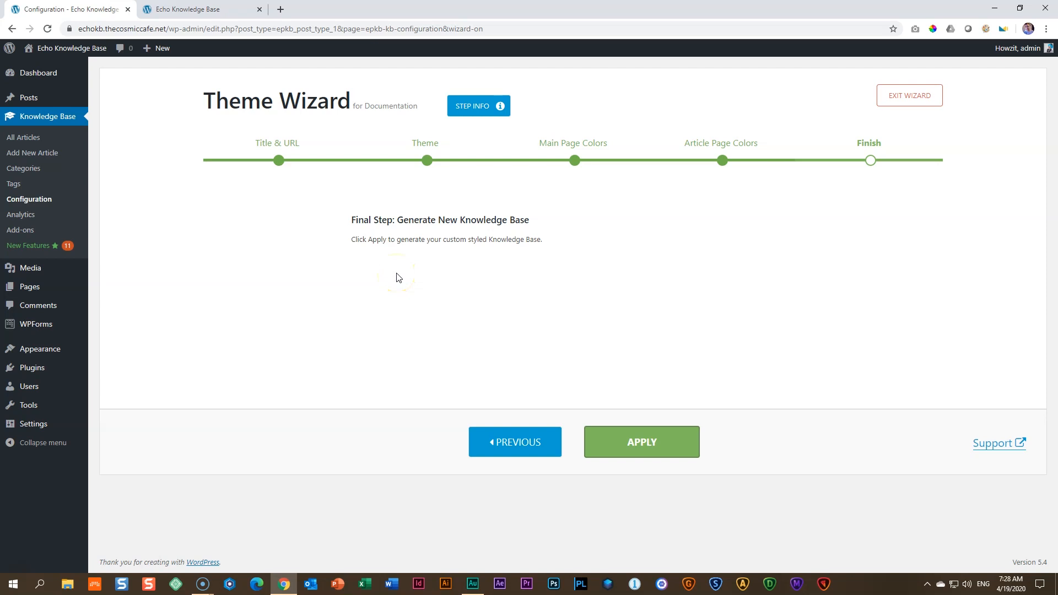
{"action": "left_click", "coordinate": [651, 449]}
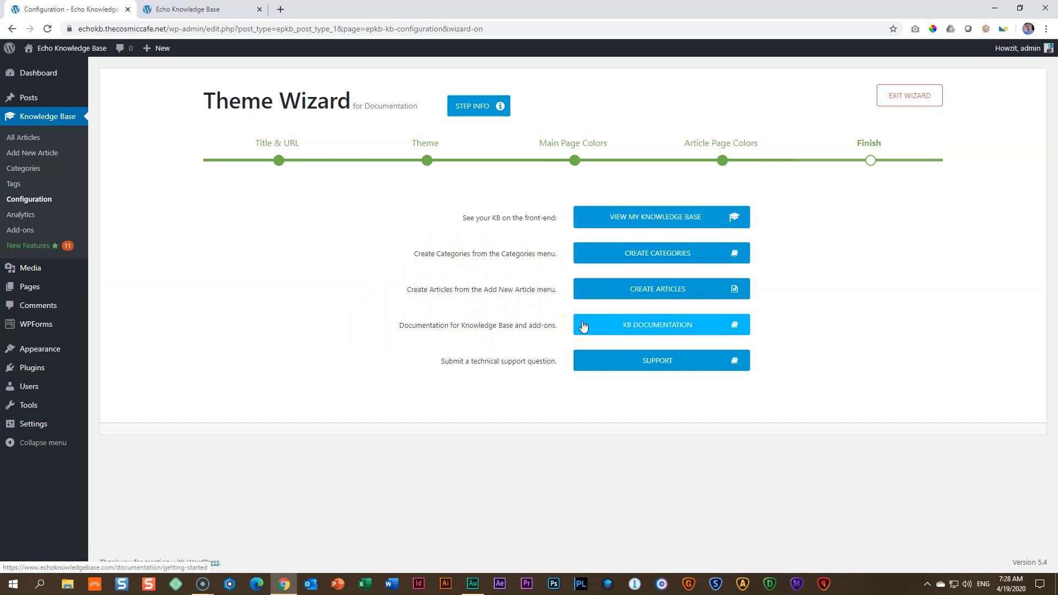
View the live website's Documentation page and expand the Apendix subcategory under Introduction
{"action": "left_click", "coordinate": [206, 10]}
{"action": "key", "text": "Home"}
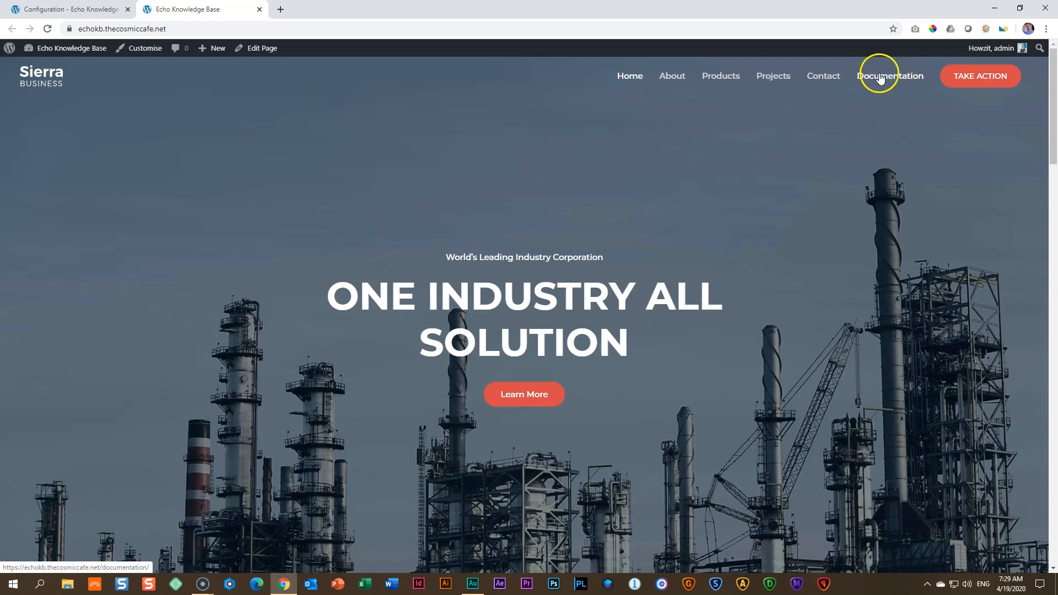
{"action": "left_click", "coordinate": [885, 77]}
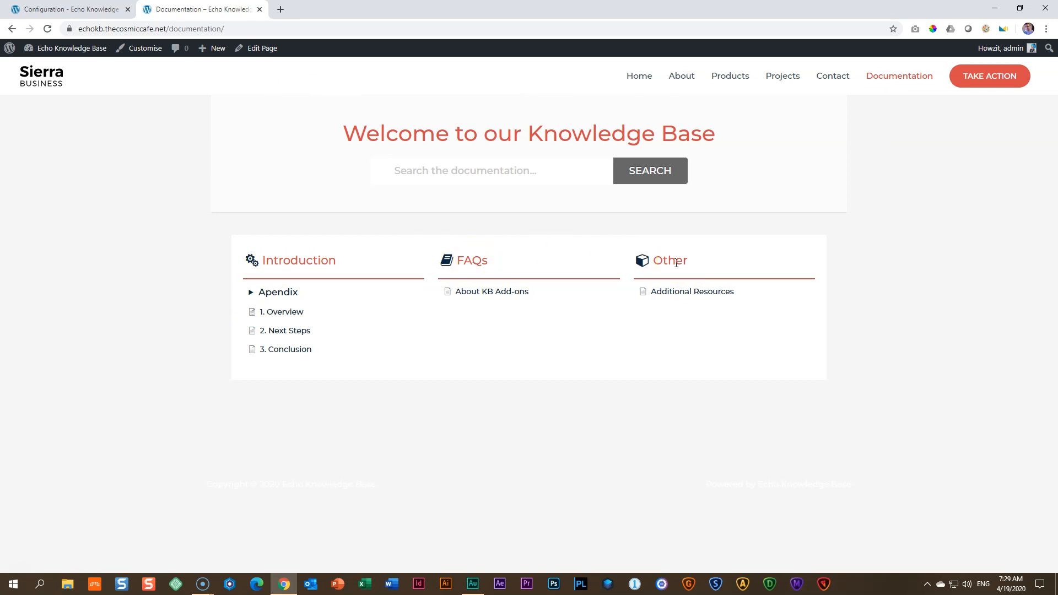
{"action": "left_click", "coordinate": [250, 294]}
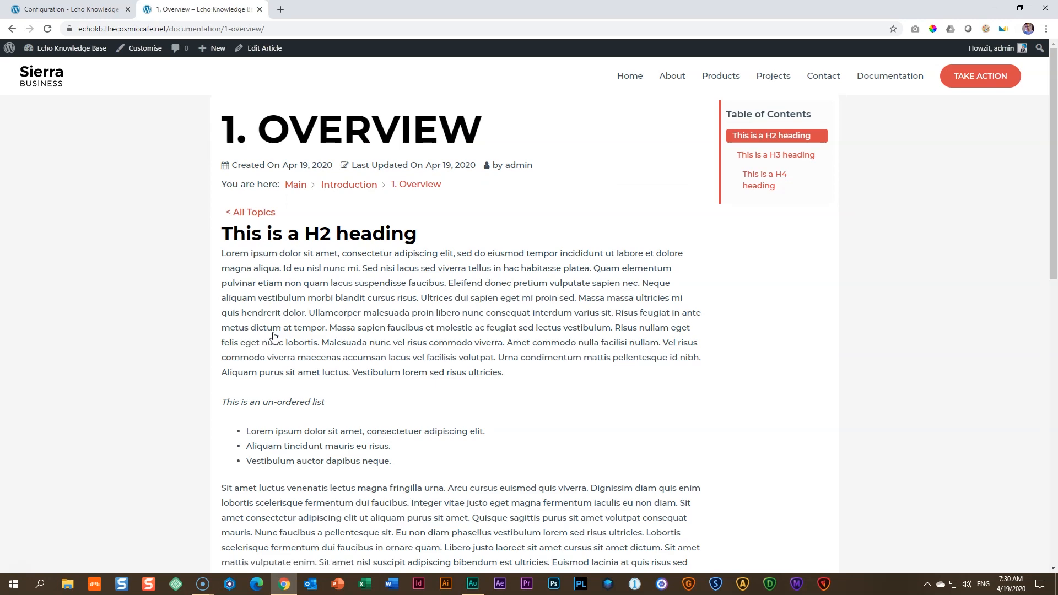
Read through the 1. Overview article and highlight its title and H2 heading to examine their font style
{"action": "scroll", "coordinate": [281, 232], "scroll_direction": "down", "scroll_amount": 12}
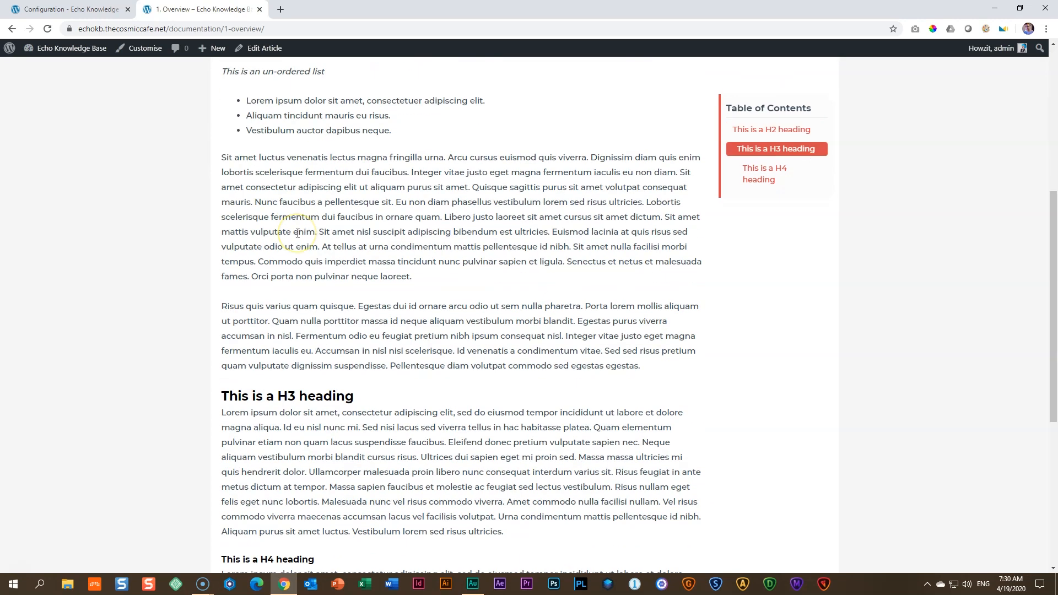
{"action": "scroll", "coordinate": [297, 233], "scroll_direction": "up", "scroll_amount": 12}
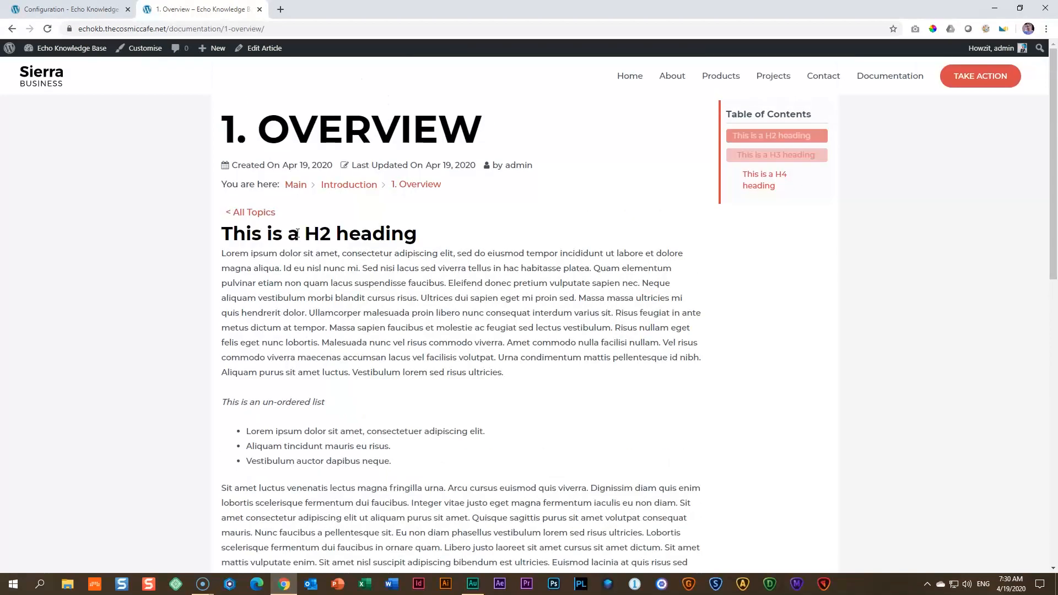
{"action": "left_click_drag", "start_coordinate": [485, 130], "coordinate": [219, 130]}
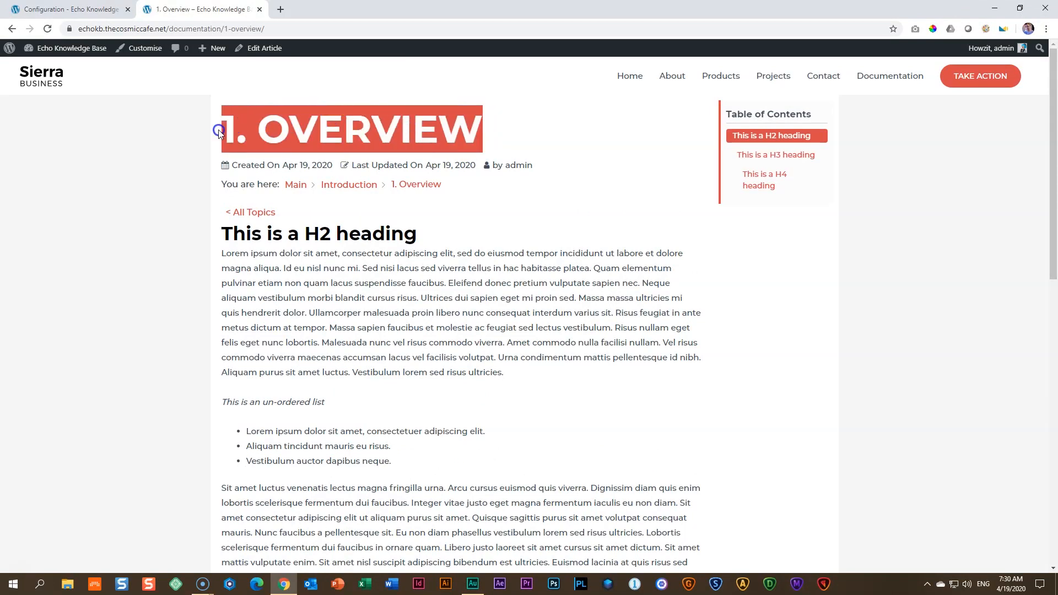
{"action": "left_click_drag", "start_coordinate": [432, 236], "coordinate": [219, 248]}
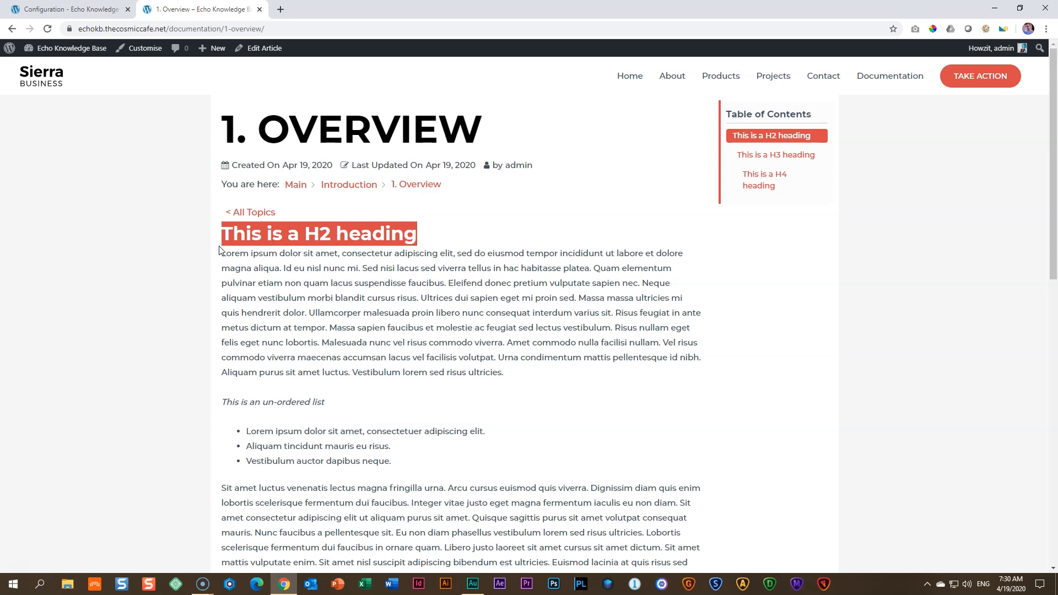
Visit the website's Home page and highlight the main headline to compare its font with the article headings
{"action": "left_click", "coordinate": [632, 77]}
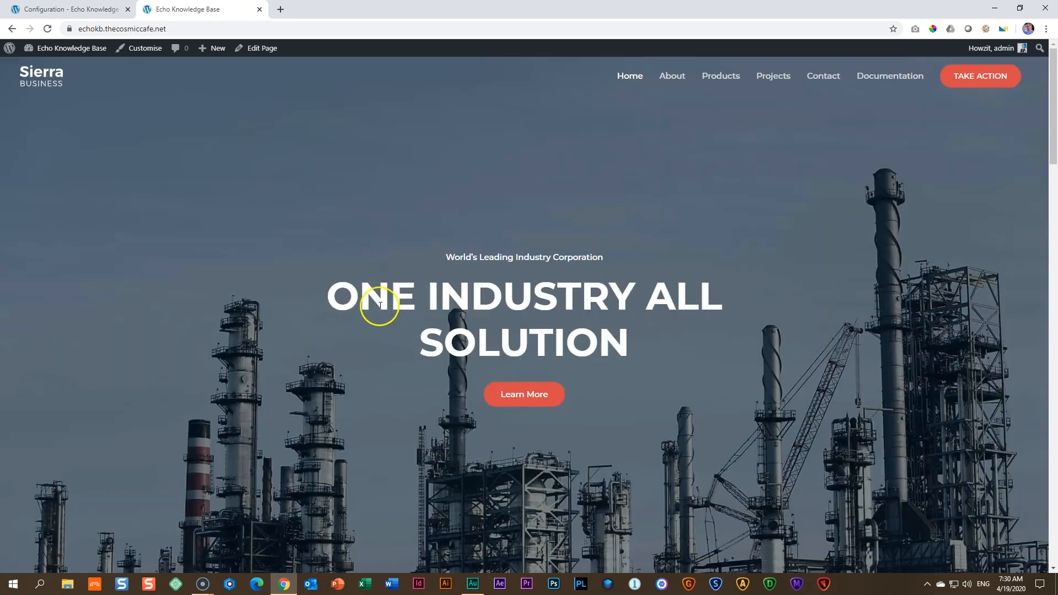
{"action": "left_click_drag", "start_coordinate": [331, 295], "coordinate": [635, 348]}
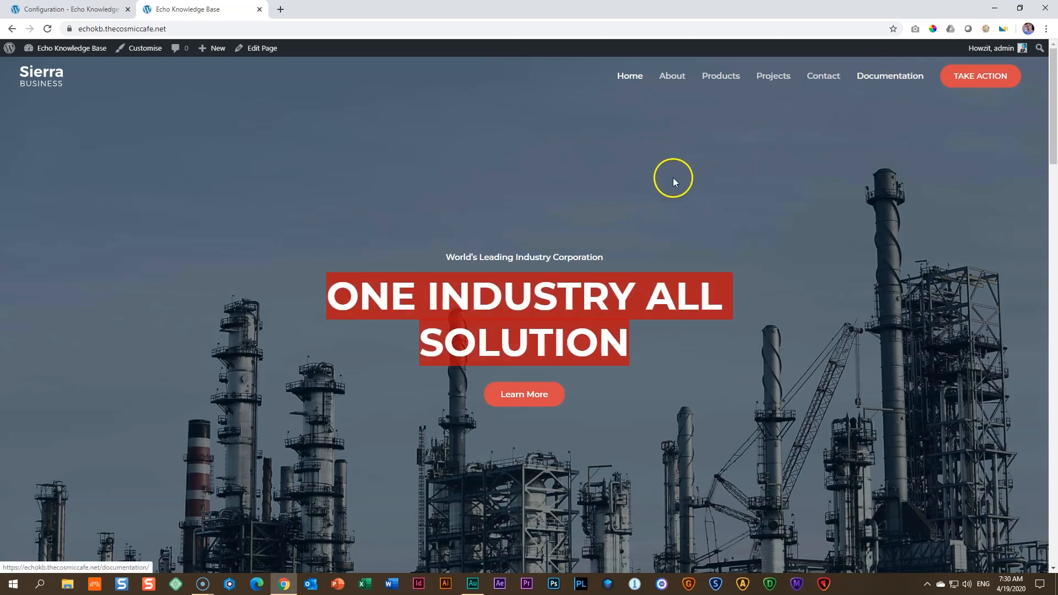
{"action": "left_click", "coordinate": [572, 220]}
Reopen the 1. Overview article from the Documentation page and test the H3 and H4 links in its table of contents
{"action": "left_click", "coordinate": [888, 75]}
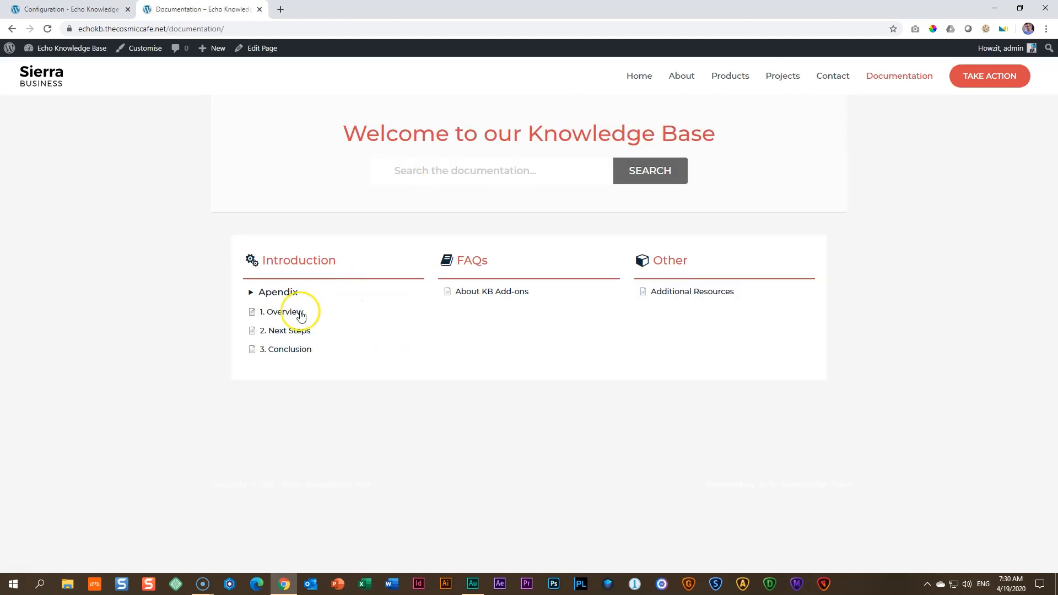
{"action": "left_click", "coordinate": [279, 312]}
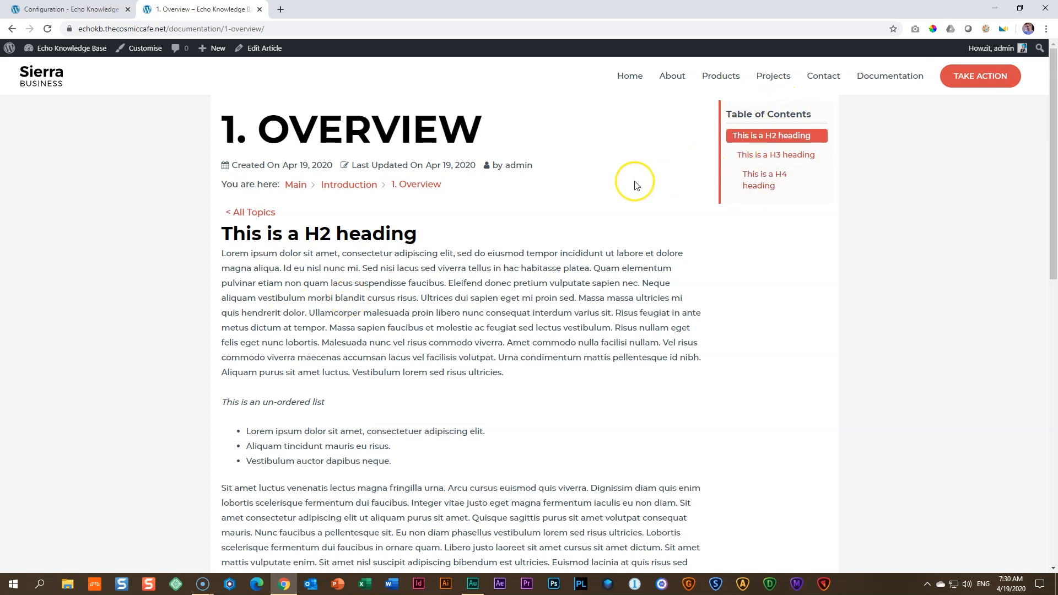
{"action": "left_click", "coordinate": [753, 160]}
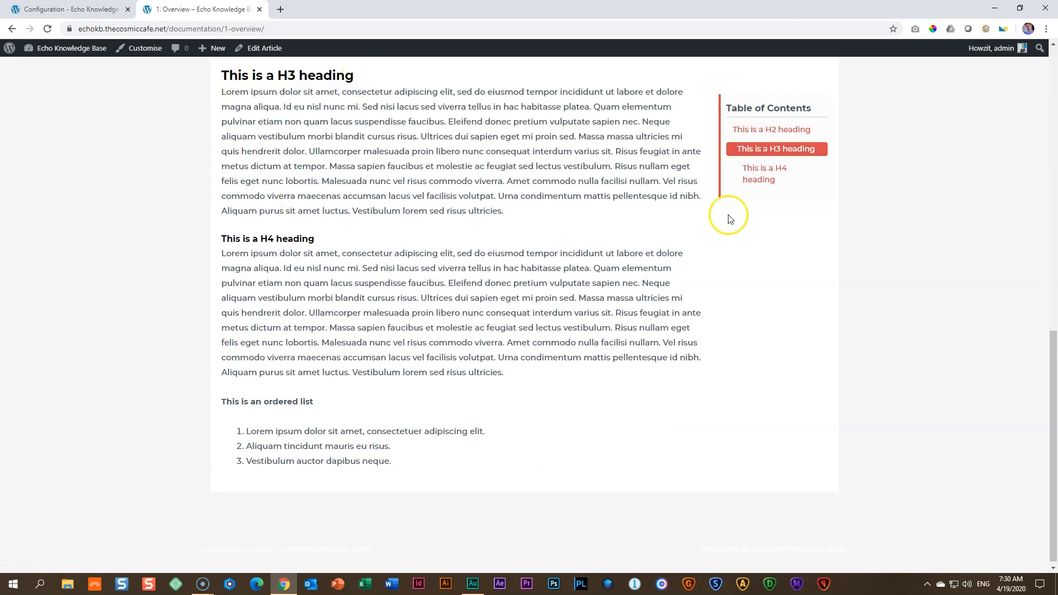
{"action": "left_click", "coordinate": [752, 180]}
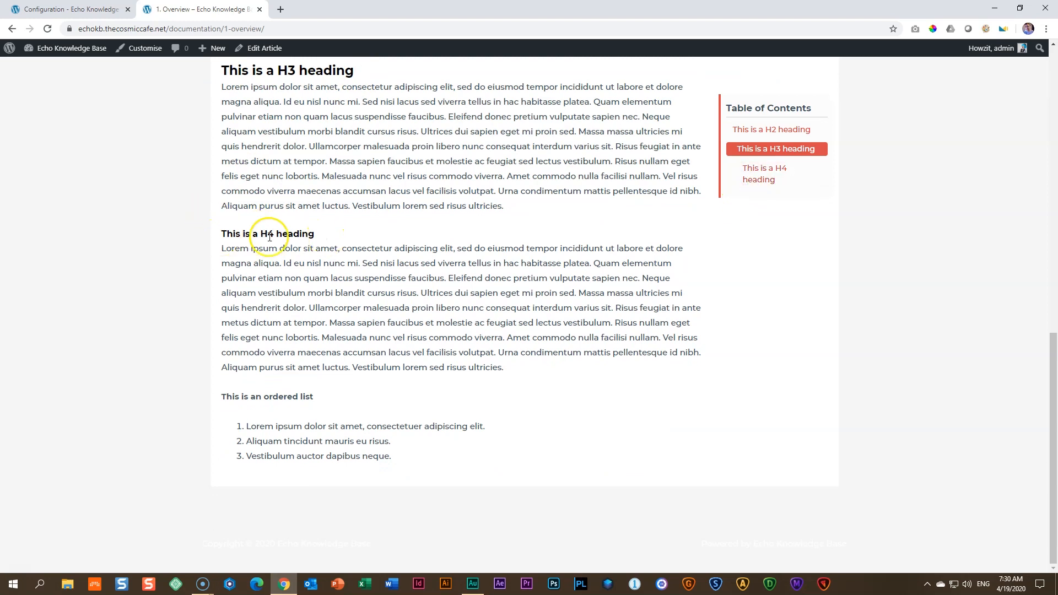
{"action": "scroll", "coordinate": [410, 324], "scroll_direction": "up", "scroll_amount": 1}
{"action": "scroll", "coordinate": [410, 324], "scroll_direction": "up", "scroll_amount": 7}
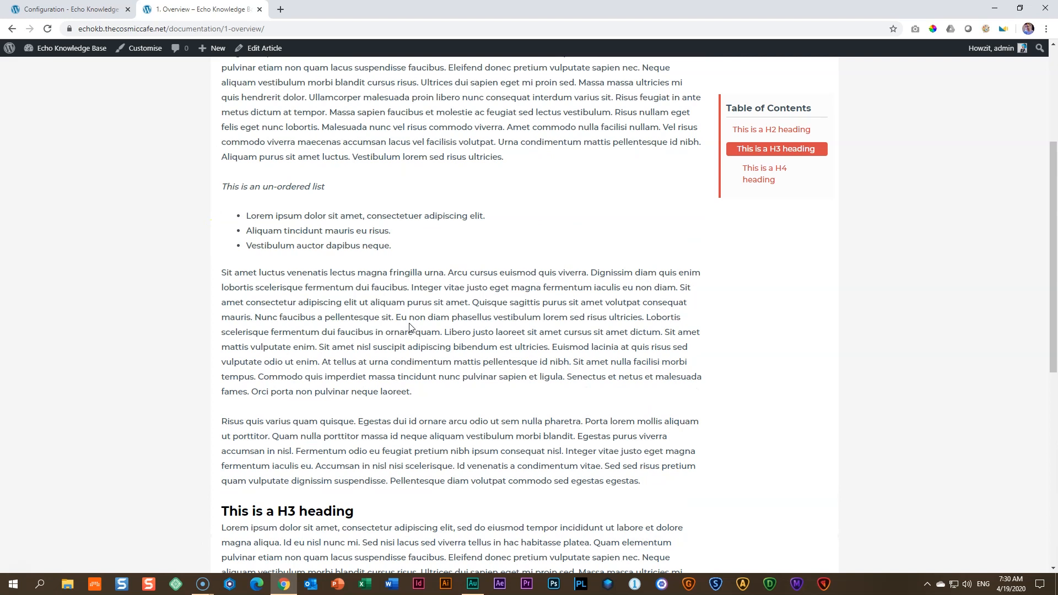
{"action": "scroll", "coordinate": [410, 327], "scroll_direction": "up", "scroll_amount": 3}
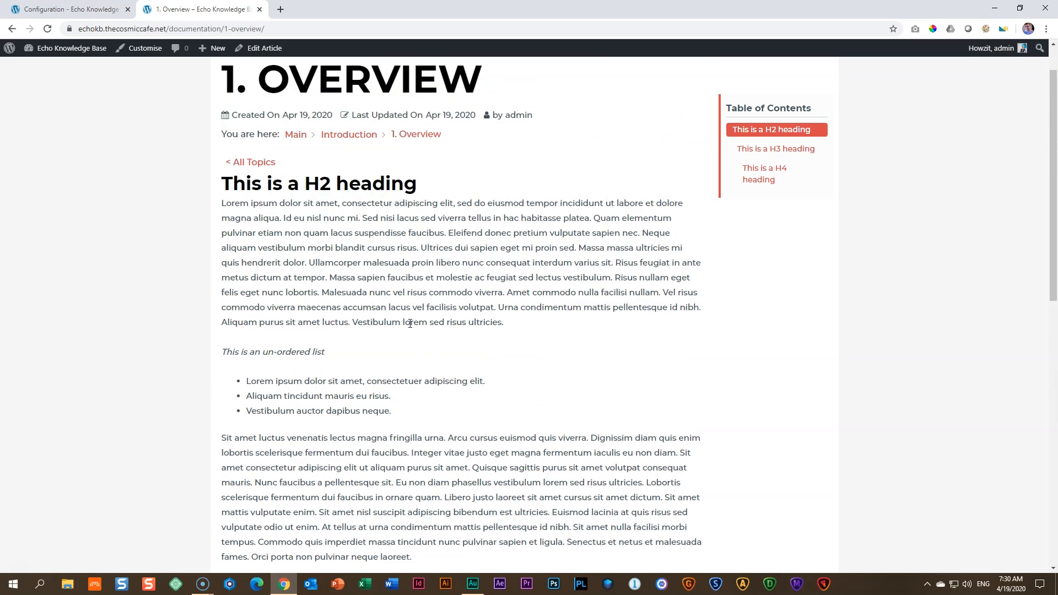
{"action": "scroll", "coordinate": [410, 323], "scroll_direction": "up", "scroll_amount": 1}
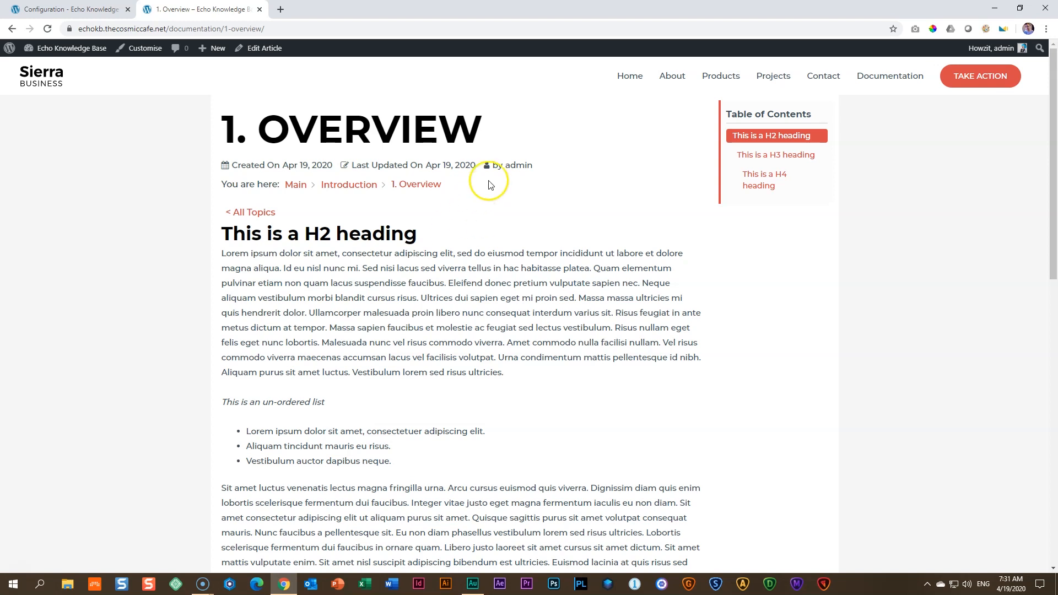
Check how the table of contents follows the H2 and H3 headings while moving through the 1. Overview article
{"action": "scroll", "coordinate": [642, 403], "scroll_direction": "down", "scroll_amount": 7}
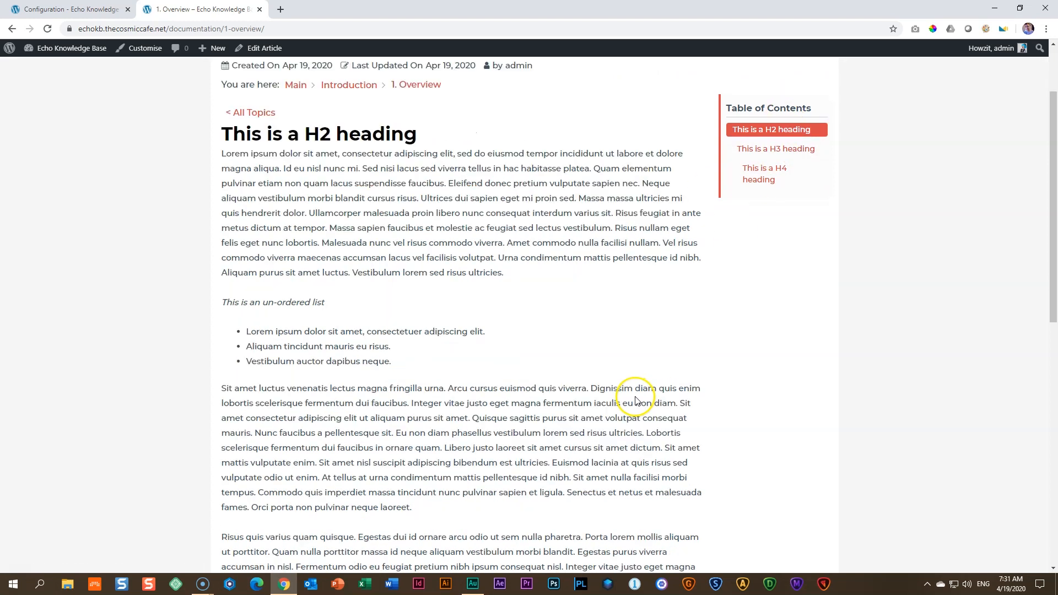
{"action": "scroll", "coordinate": [636, 398], "scroll_direction": "down", "scroll_amount": 5}
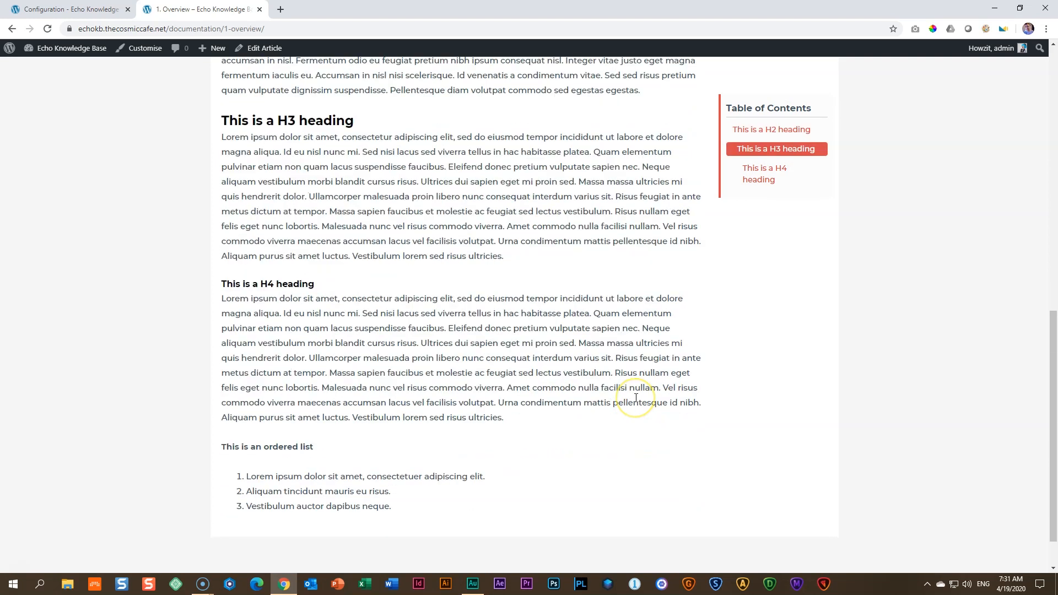
{"action": "scroll", "coordinate": [636, 398], "scroll_direction": "up", "scroll_amount": 12}
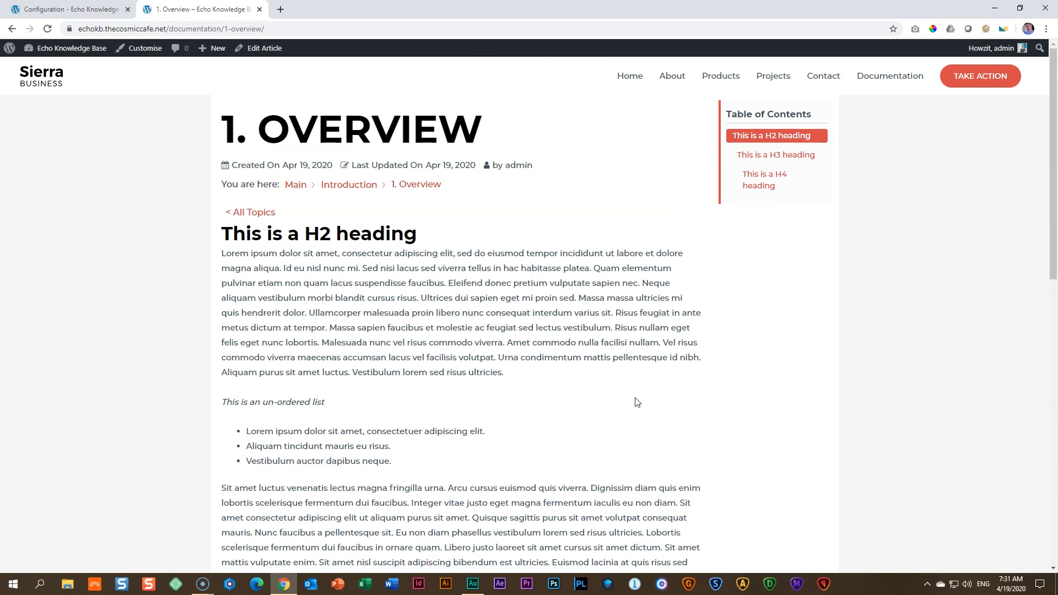
{"action": "left_click", "coordinate": [750, 156]}
{"action": "left_click", "coordinate": [758, 130]}
Examine the article's title, author details and breadcrumb trail by highlighting each of them
{"action": "left_click", "coordinate": [229, 129]}
{"action": "left_click_drag", "start_coordinate": [229, 129], "coordinate": [485, 130]}
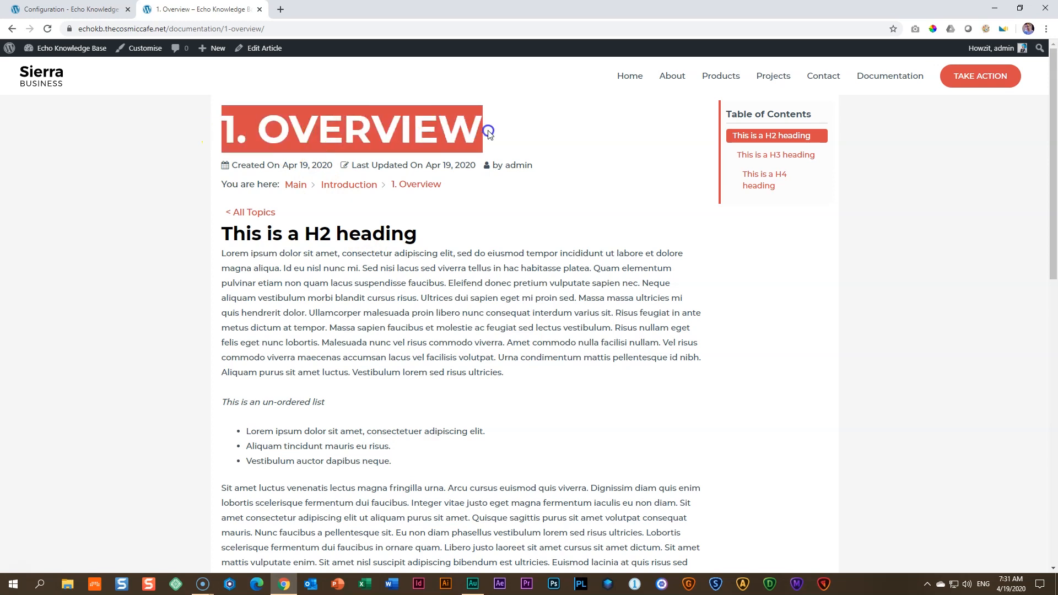
{"action": "left_click", "coordinate": [478, 203]}
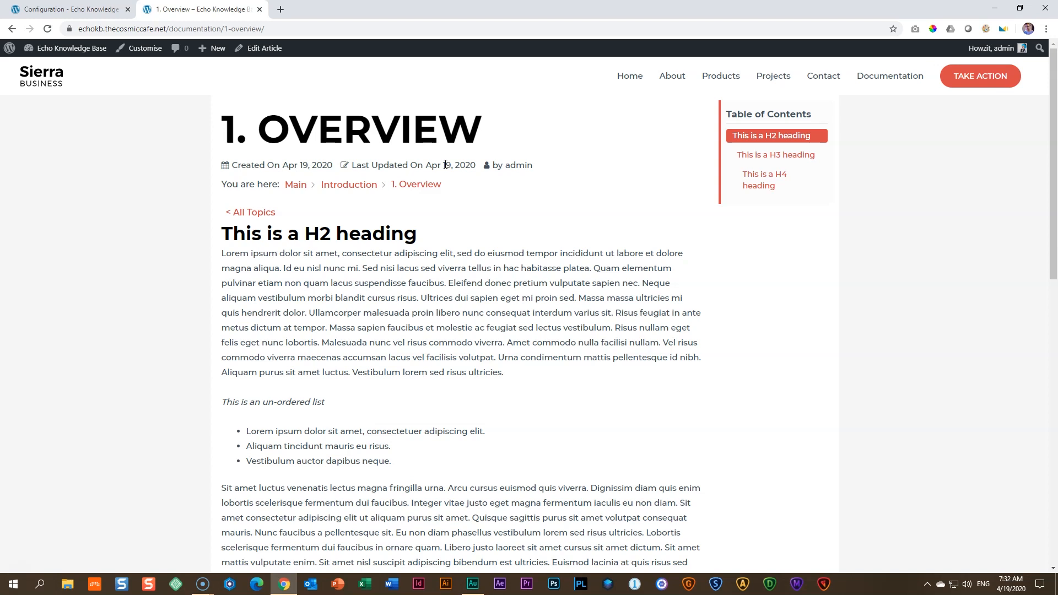
{"action": "left_click_drag", "start_coordinate": [582, 168], "coordinate": [492, 165]}
{"action": "left_click", "coordinate": [539, 208]}
{"action": "left_click_drag", "start_coordinate": [225, 184], "coordinate": [436, 196]}
{"action": "left_click", "coordinate": [500, 199]}
Open the breadcrumb's Main link in a new tab and compare the Documentation page with the 1. Overview article
{"action": "left_click", "coordinate": [296, 188], "text": "ctrl"}
{"action": "left_click", "coordinate": [310, 12]}
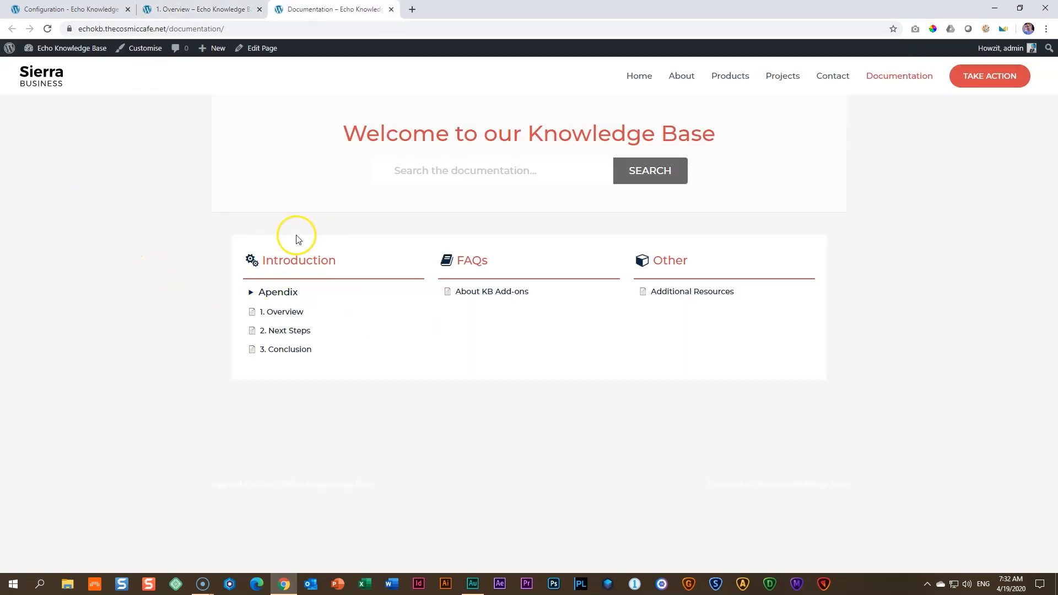
{"action": "left_click", "coordinate": [203, 10]}
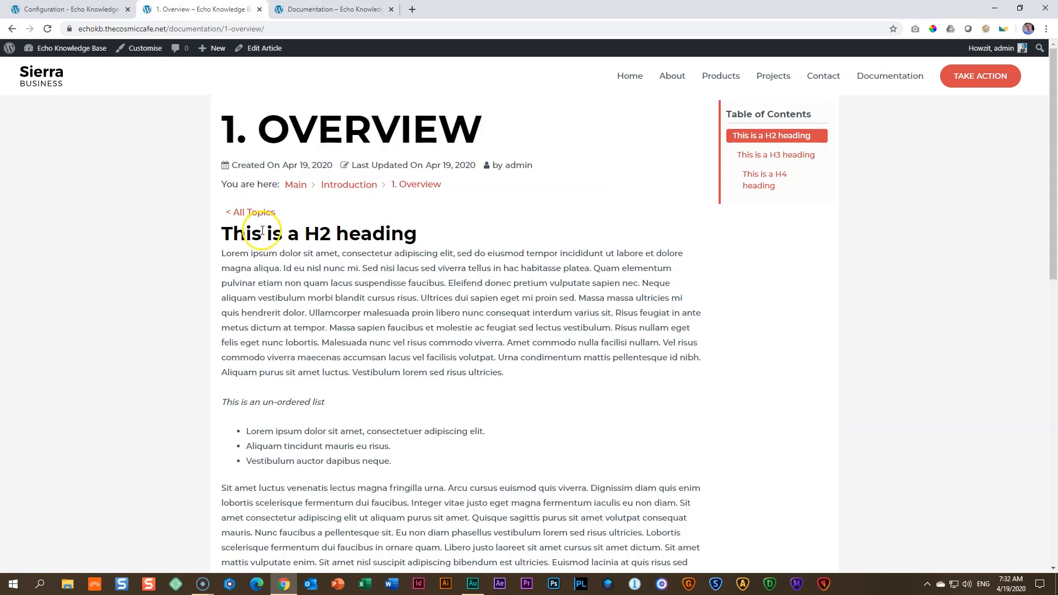
{"action": "key", "text": "ctrl+Tab"}
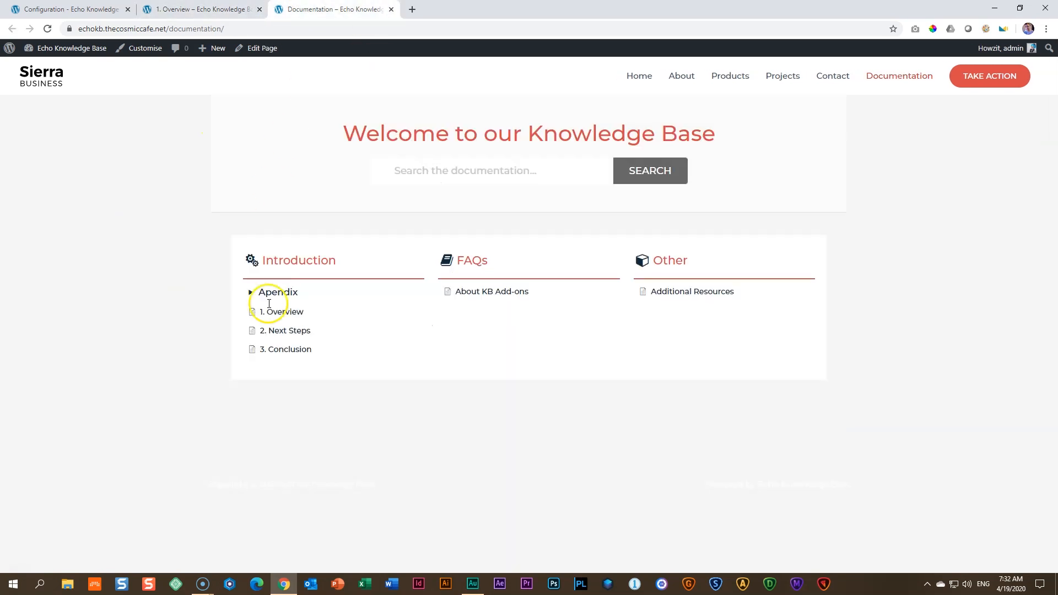
{"action": "key", "text": "ctrl+shift+Tab"}
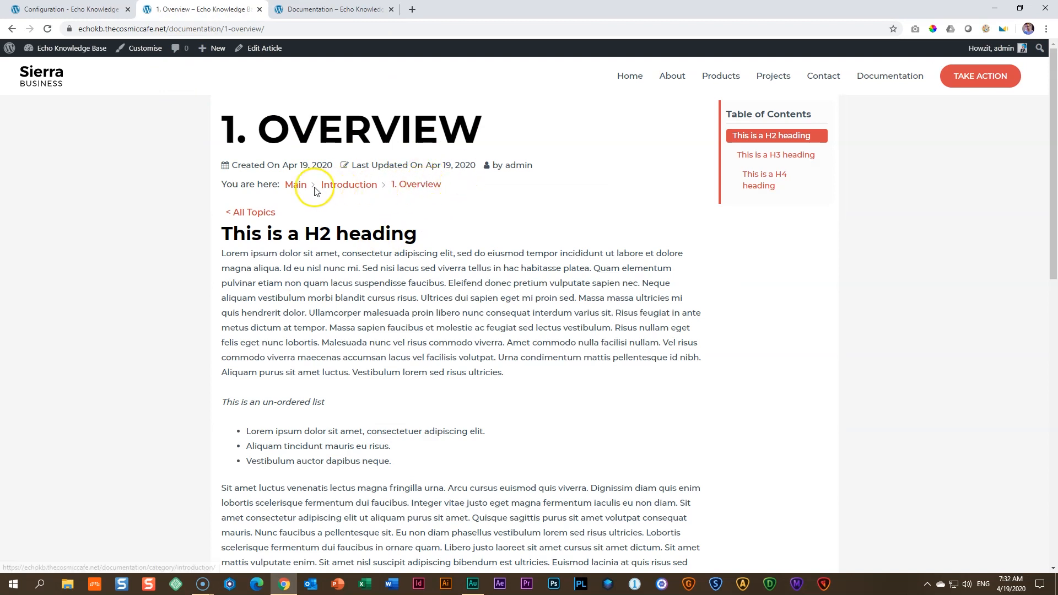
Close the extra Documentation tab, test the article's All Topics link, and look through the reopened 1. Overview article before closing it
{"action": "key", "text": "ctrl+Tab"}
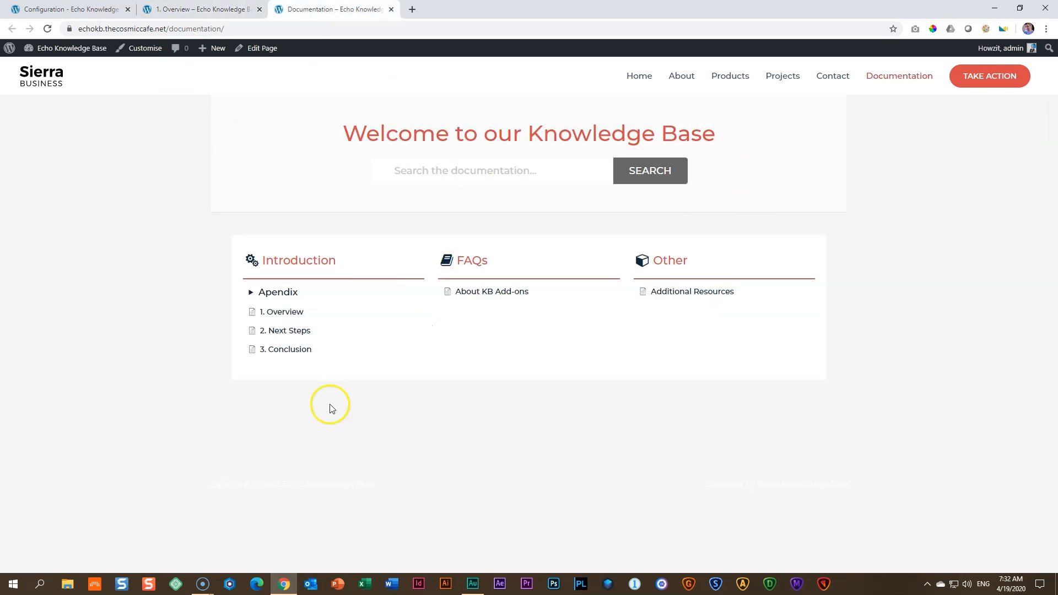
{"action": "left_click", "coordinate": [392, 9]}
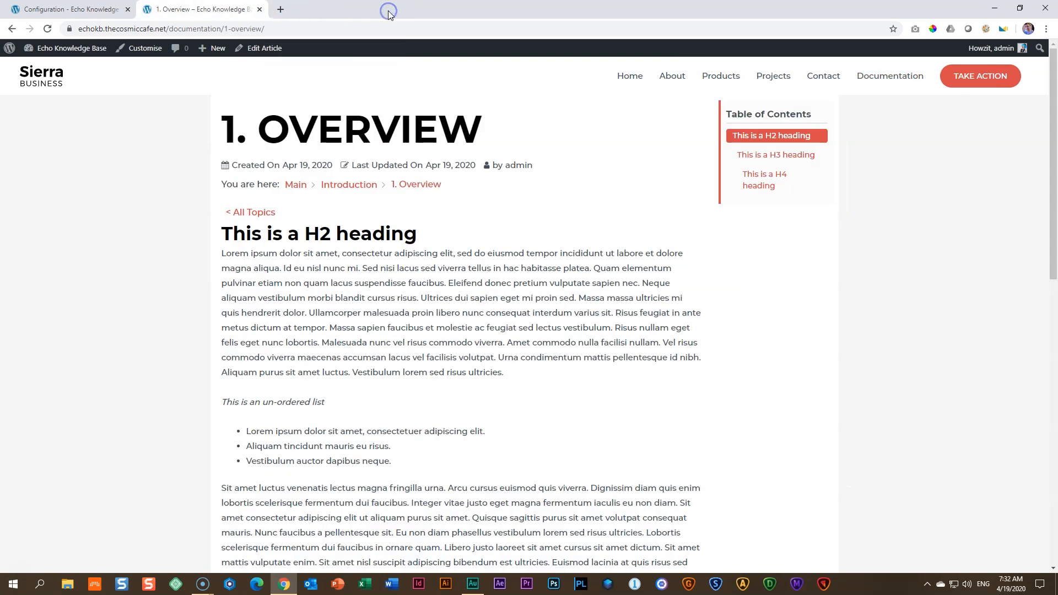
{"action": "left_click", "coordinate": [254, 215]}
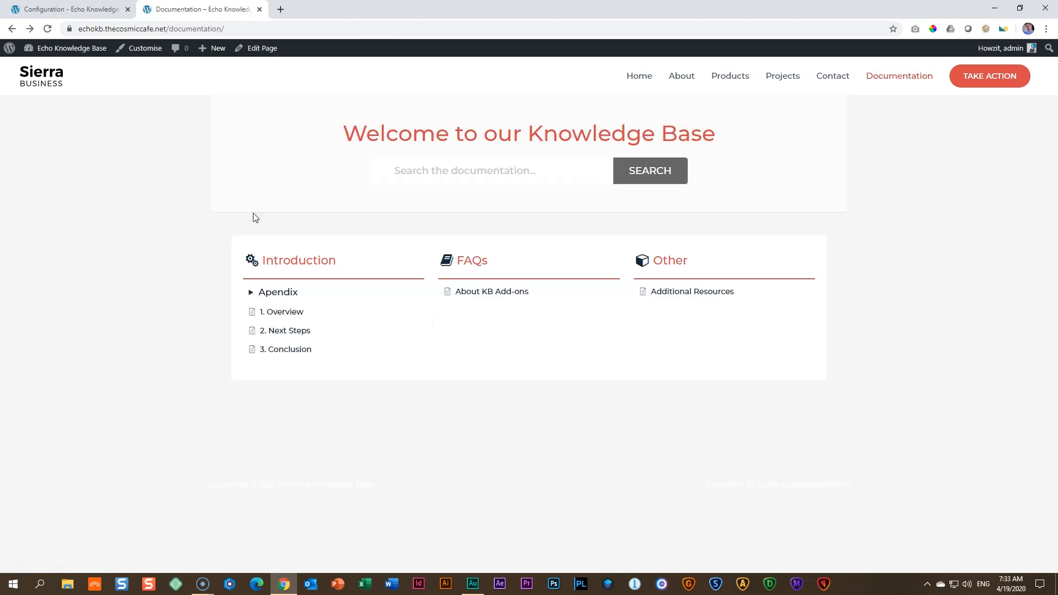
{"action": "left_click", "coordinate": [284, 316]}
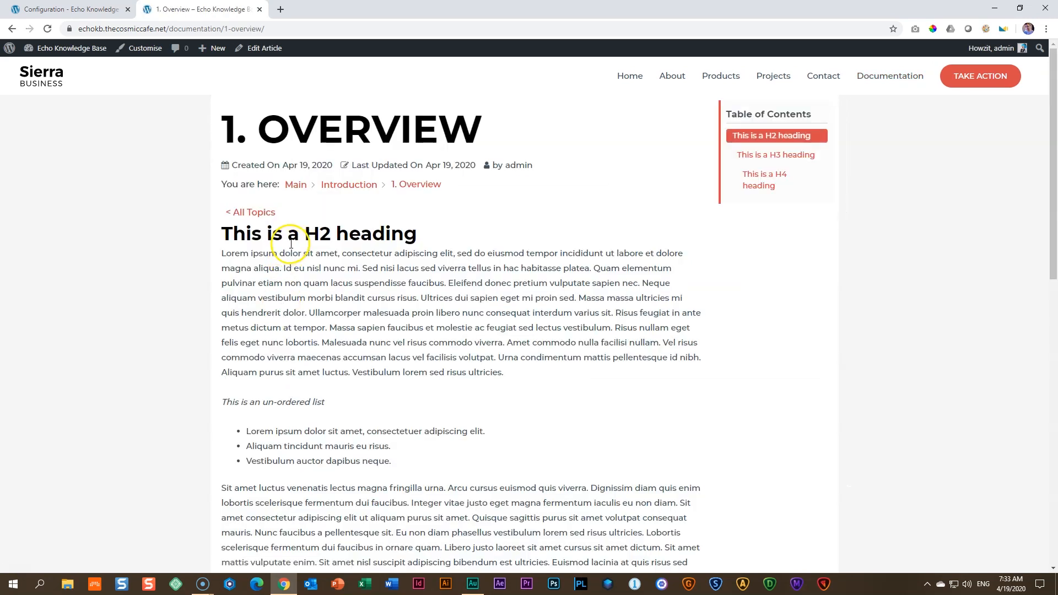
{"action": "scroll", "coordinate": [243, 264], "scroll_direction": "down", "scroll_amount": 12}
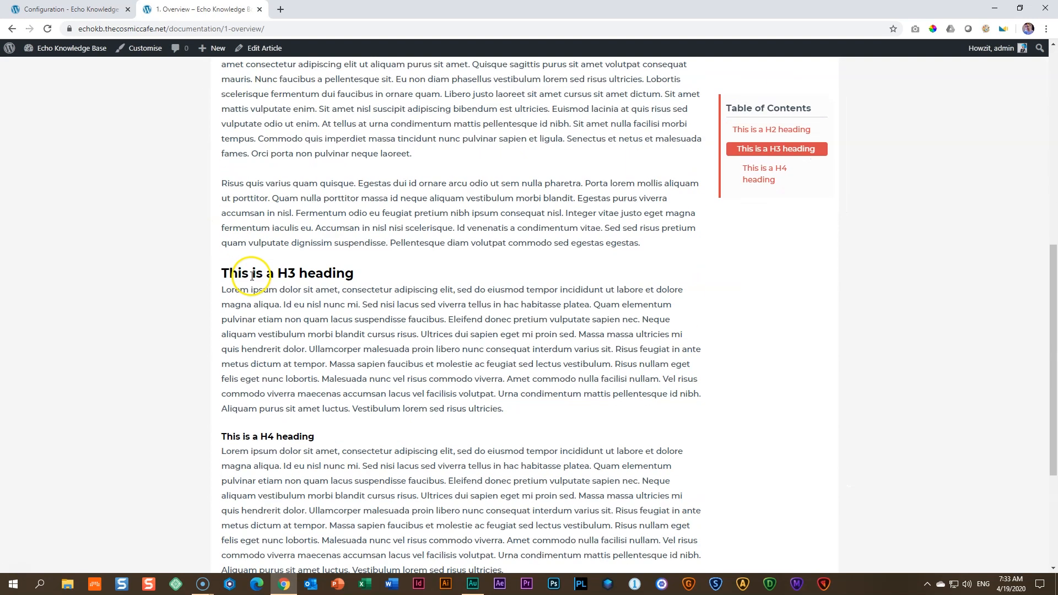
{"action": "scroll", "coordinate": [288, 301], "scroll_direction": "up", "scroll_amount": 12}
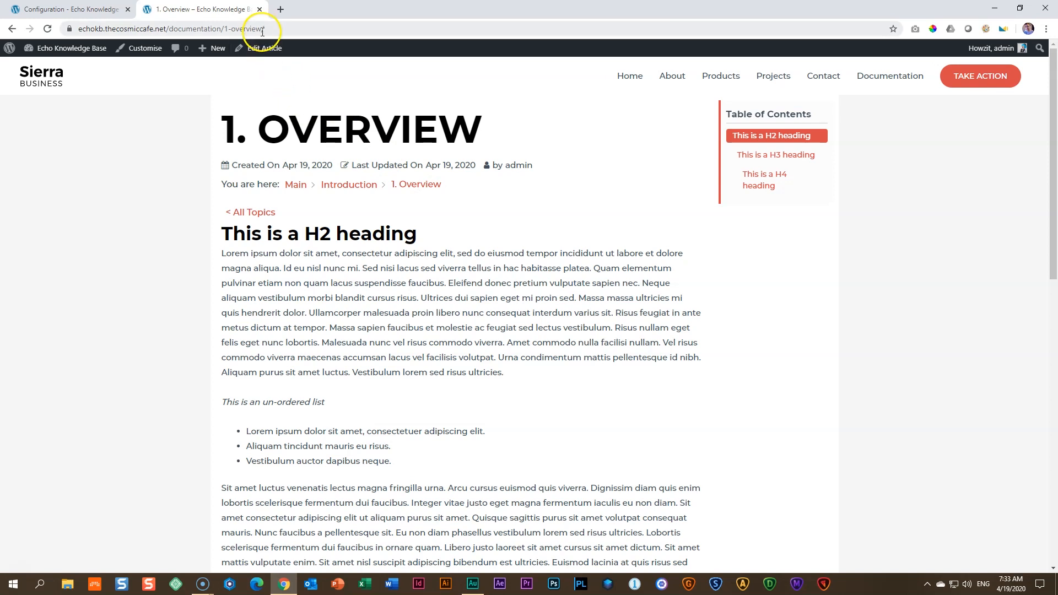
{"action": "left_click", "coordinate": [259, 9]}
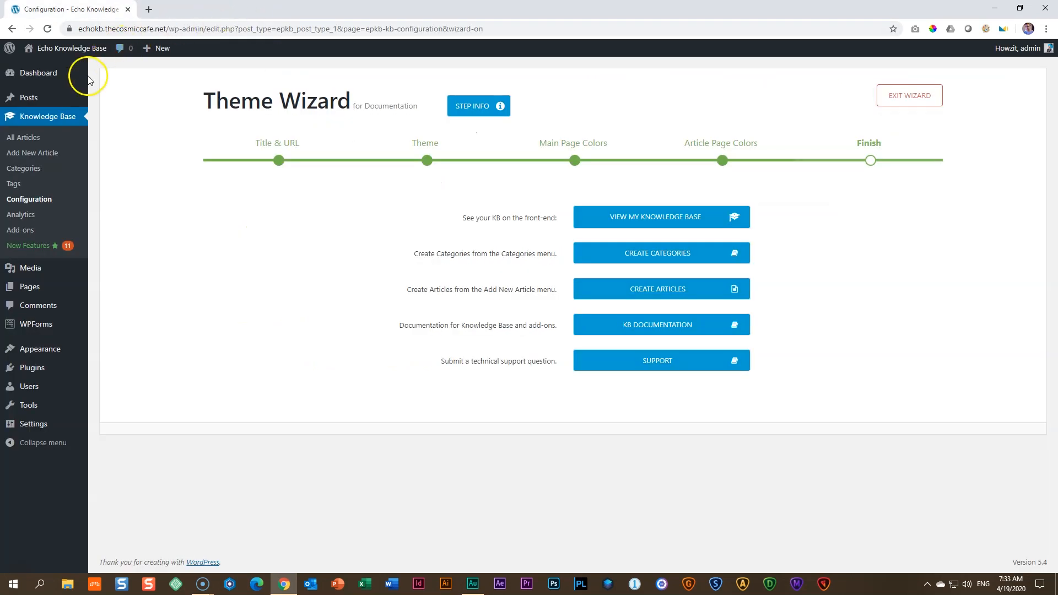
Open the Documentation page for editing and examine the knowledge base shortcode in its Classic block
{"action": "left_click", "coordinate": [39, 294]}
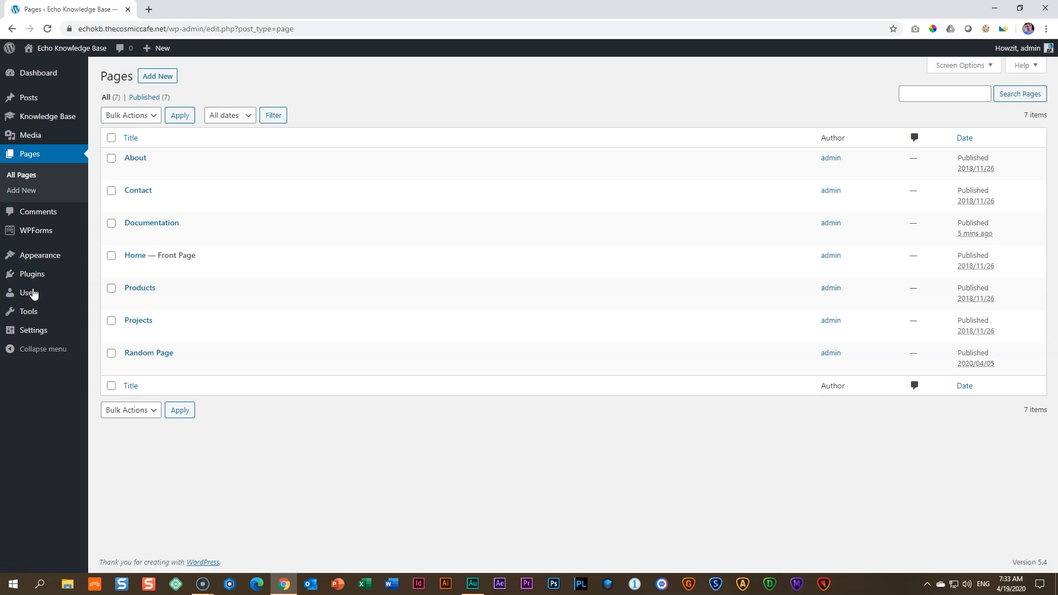
{"action": "mouse_move", "coordinate": [137, 159]}
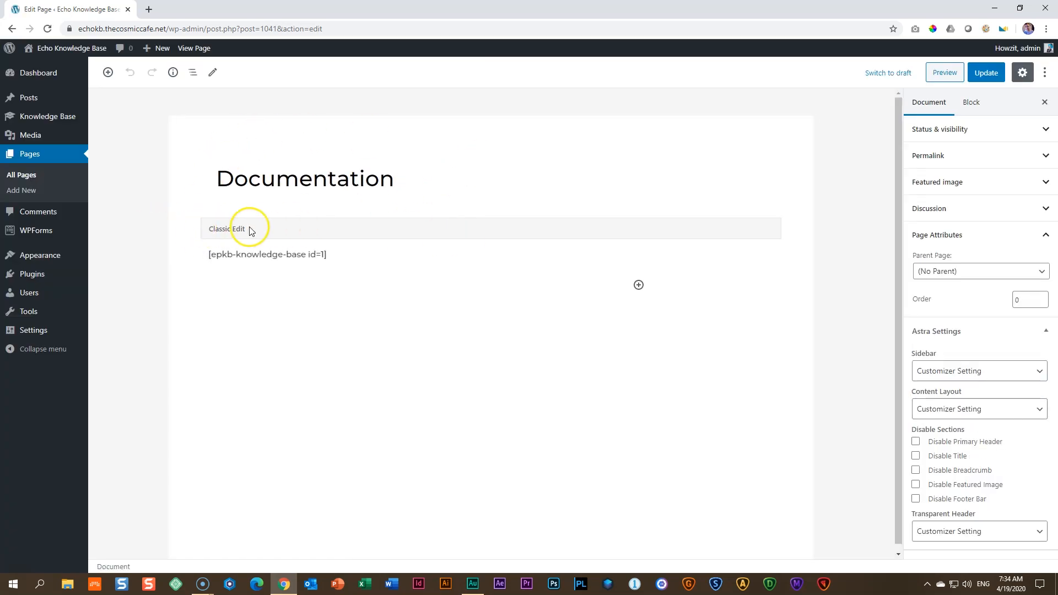
{"action": "left_click", "coordinate": [218, 232]}
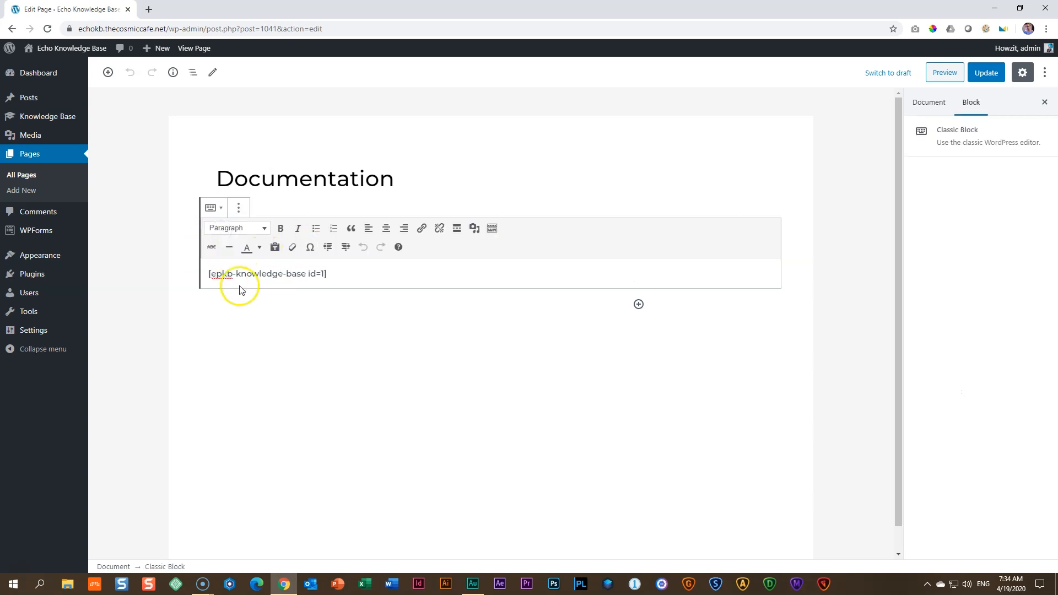
{"action": "left_click", "coordinate": [177, 298]}
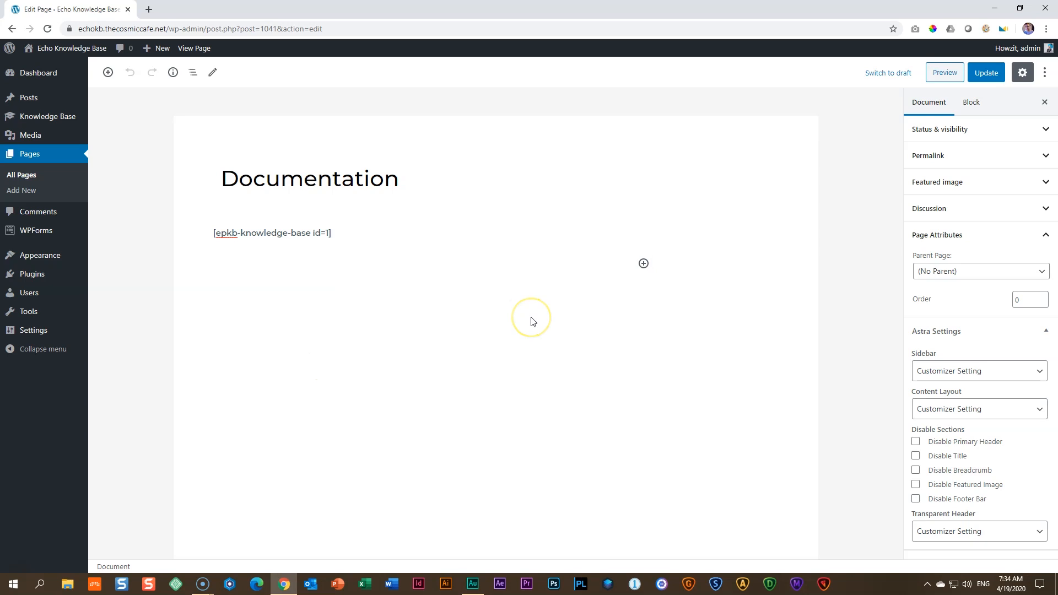
{"action": "left_click_drag", "start_coordinate": [351, 234], "coordinate": [203, 285]}
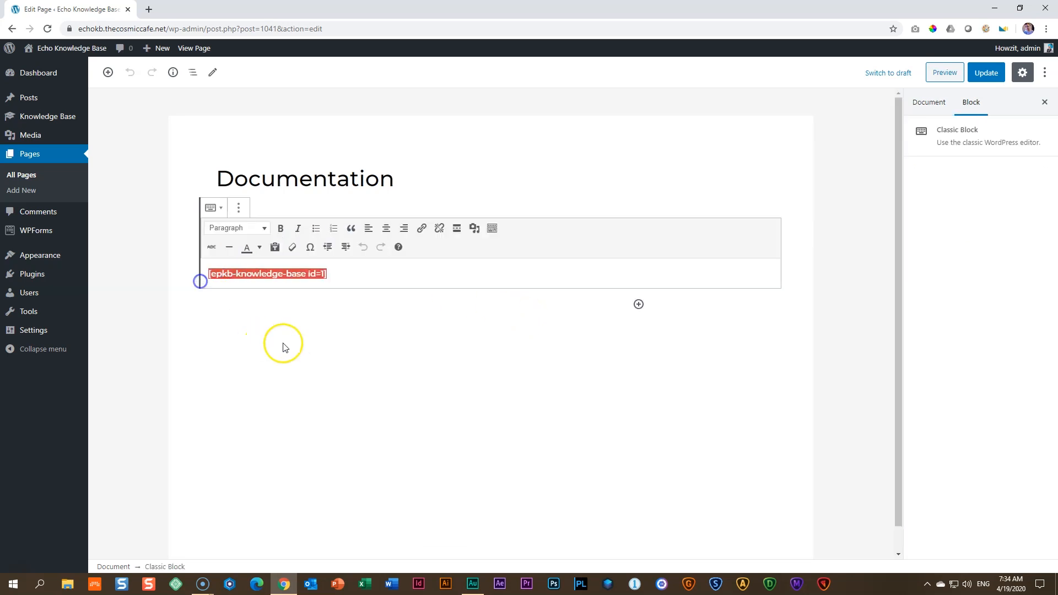
{"action": "left_click", "coordinate": [373, 308]}
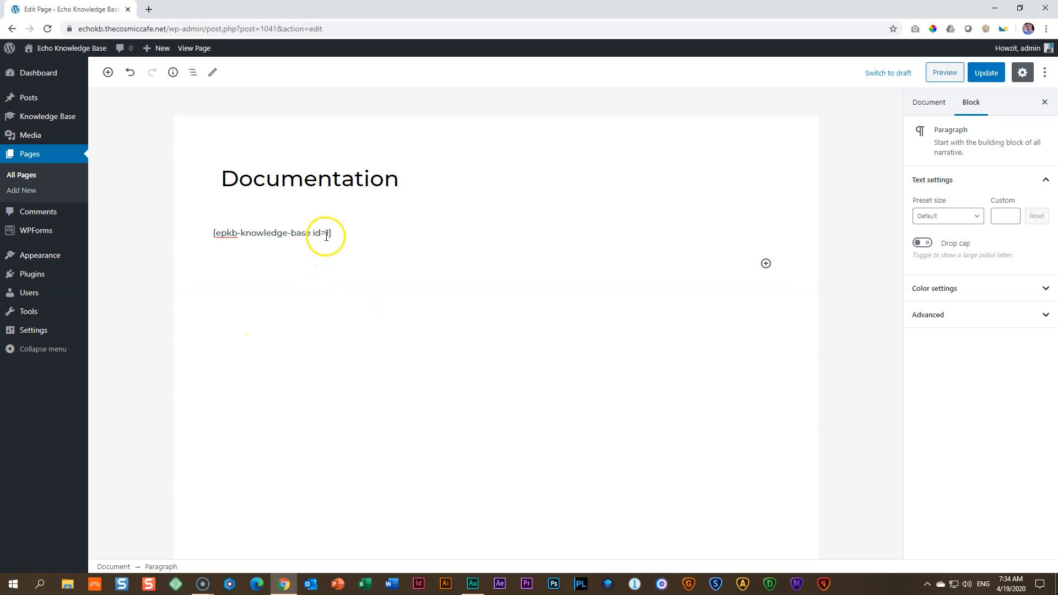
{"action": "left_click", "coordinate": [344, 237]}
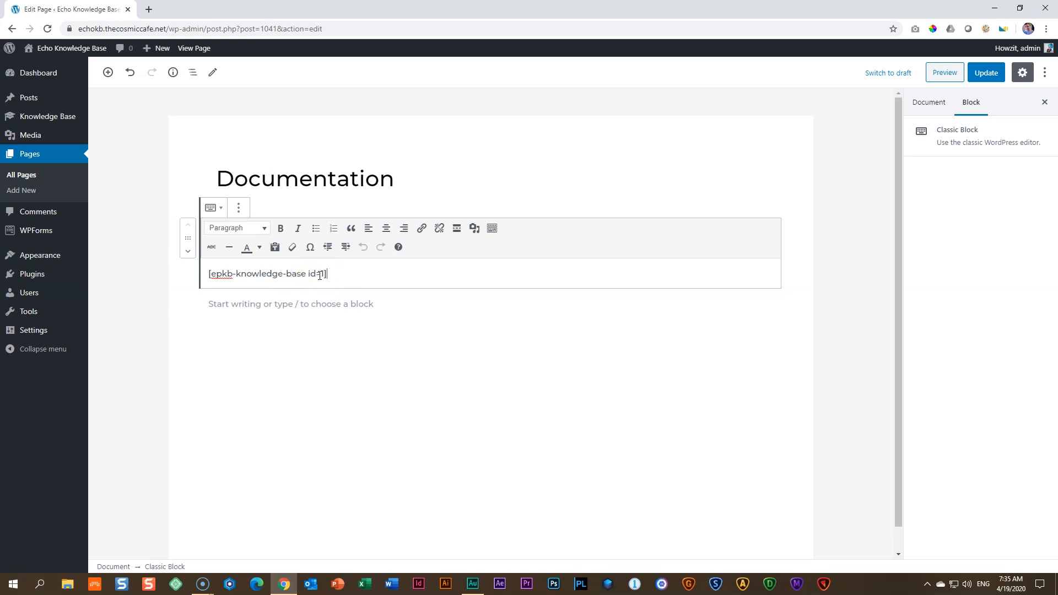
{"action": "left_click", "coordinate": [181, 177]}
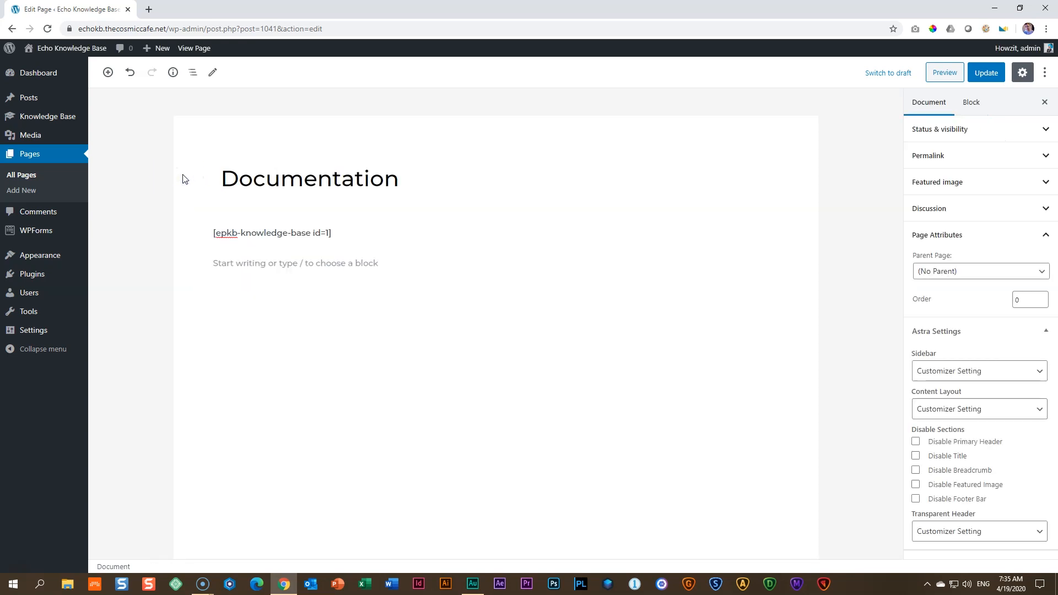
Open the Knowledge Base configuration and read the KB Main Page shortcode instructions in the overview
{"action": "mouse_move", "coordinate": [52, 115]}
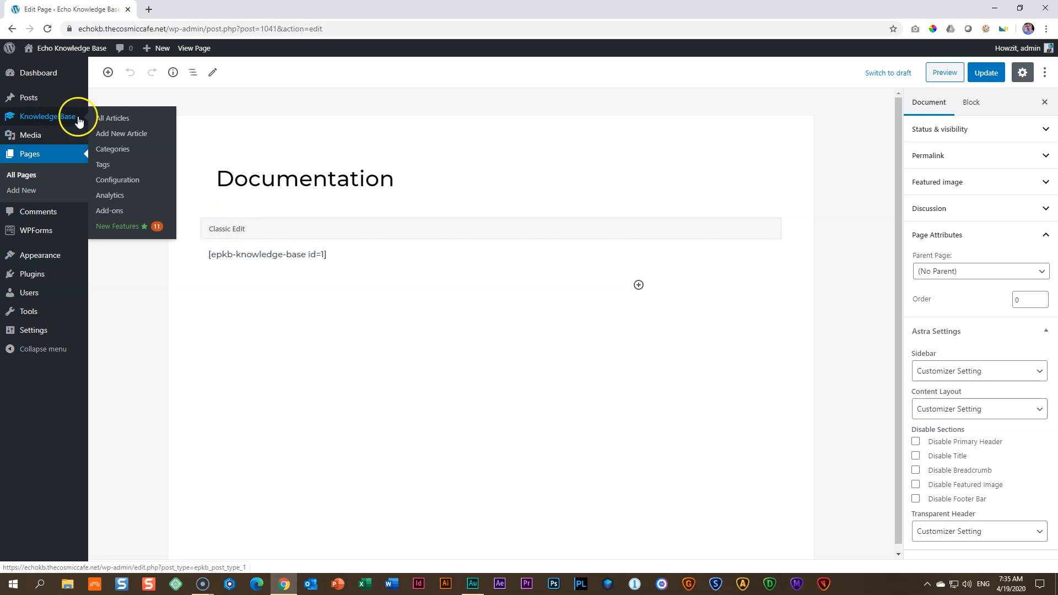
{"action": "left_click", "coordinate": [111, 184]}
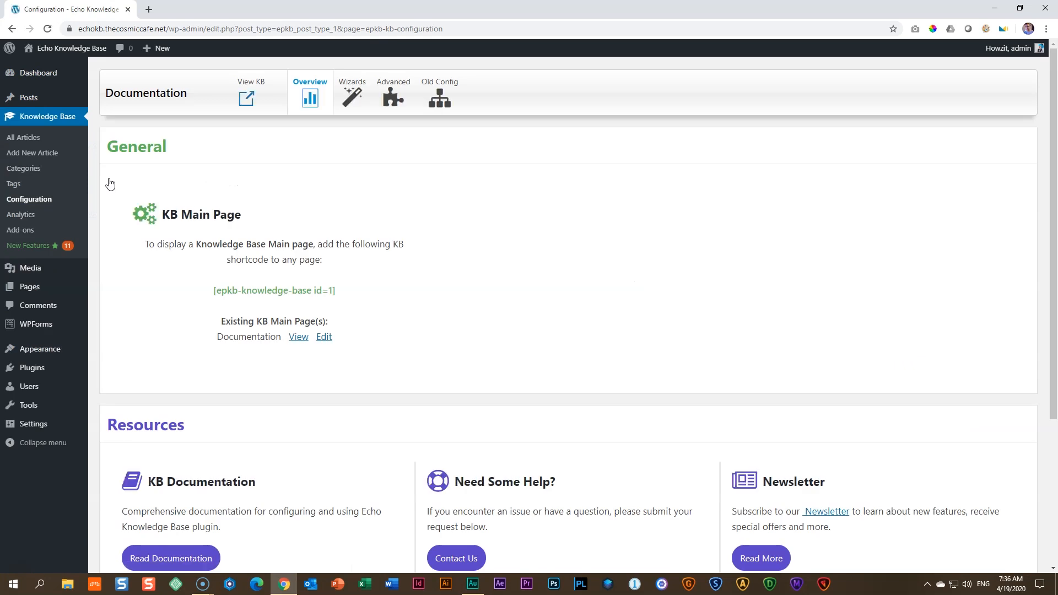
{"action": "left_click_drag", "start_coordinate": [164, 214], "coordinate": [249, 215]}
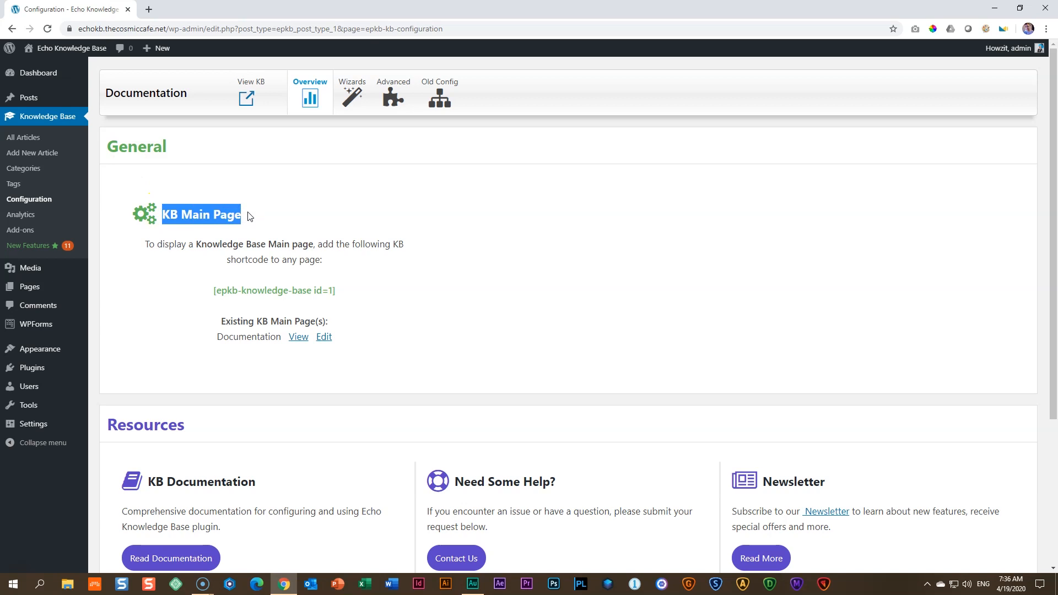
{"action": "left_click", "coordinate": [146, 249]}
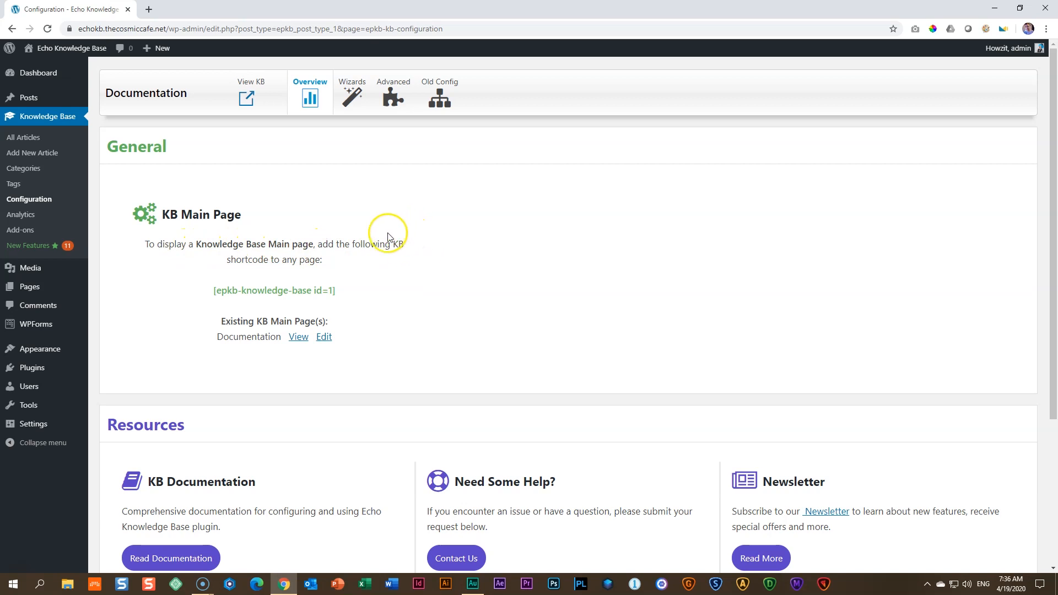
{"action": "left_click", "coordinate": [403, 307]}
Open the website in a new tab and look through the About page for a place to insert the knowledge base
{"action": "middle_click", "coordinate": [59, 50]}
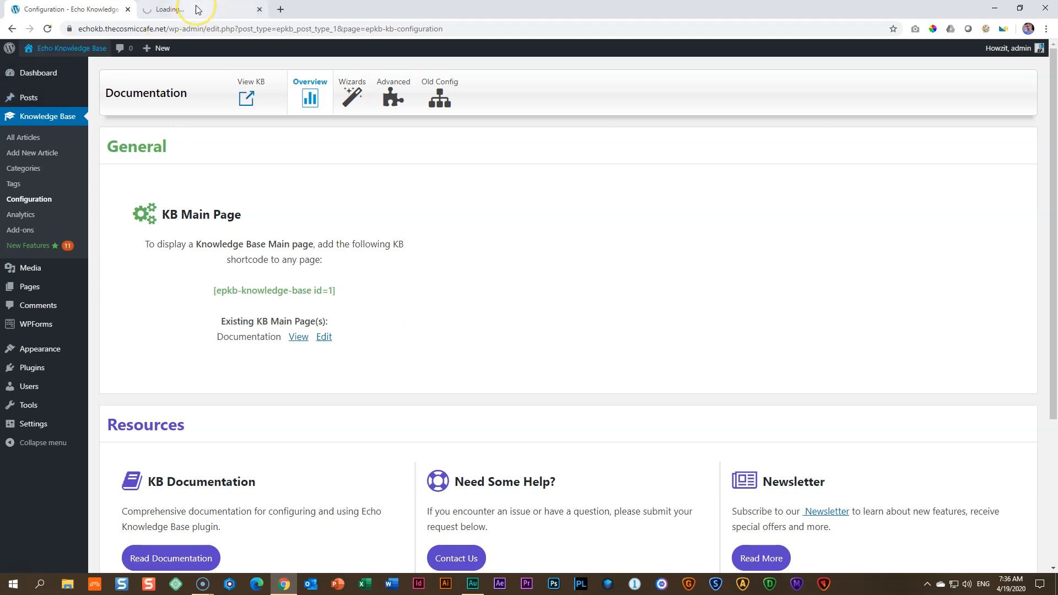
{"action": "left_click", "coordinate": [197, 9]}
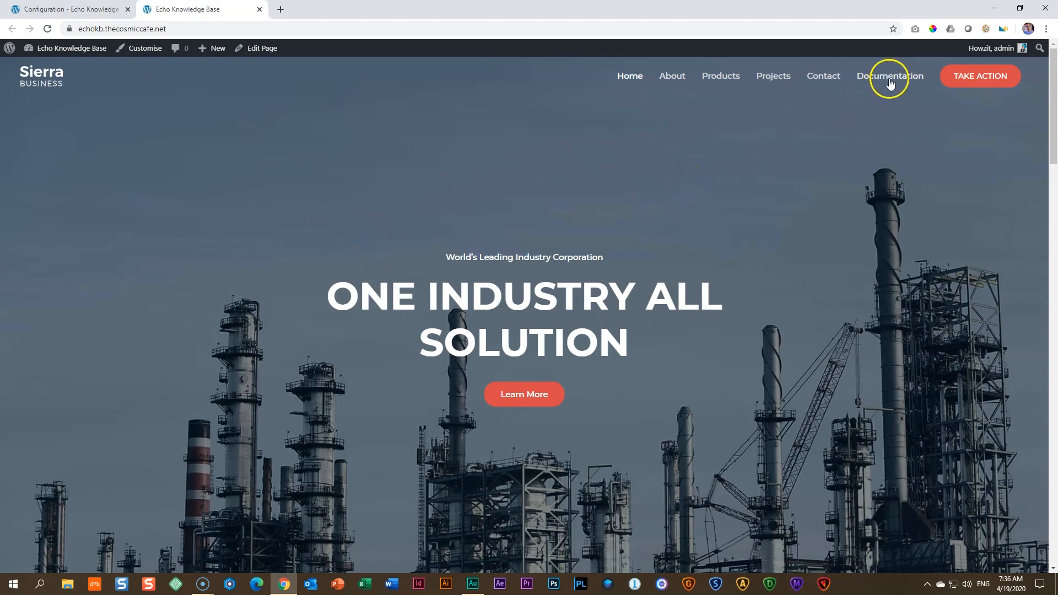
{"action": "left_click", "coordinate": [683, 79]}
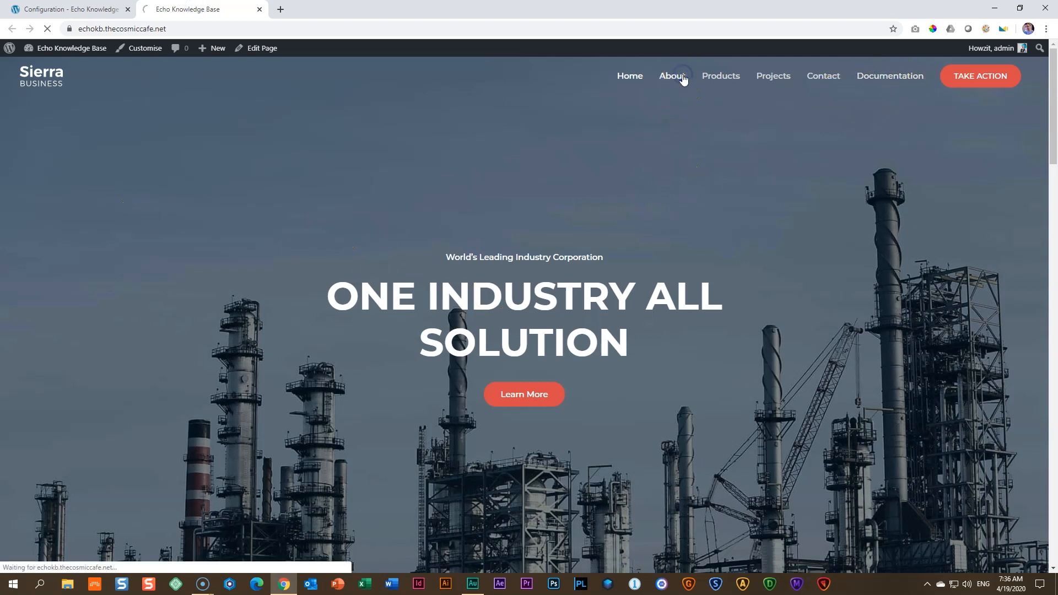
{"action": "scroll", "coordinate": [436, 166], "scroll_direction": "down", "scroll_amount": 10}
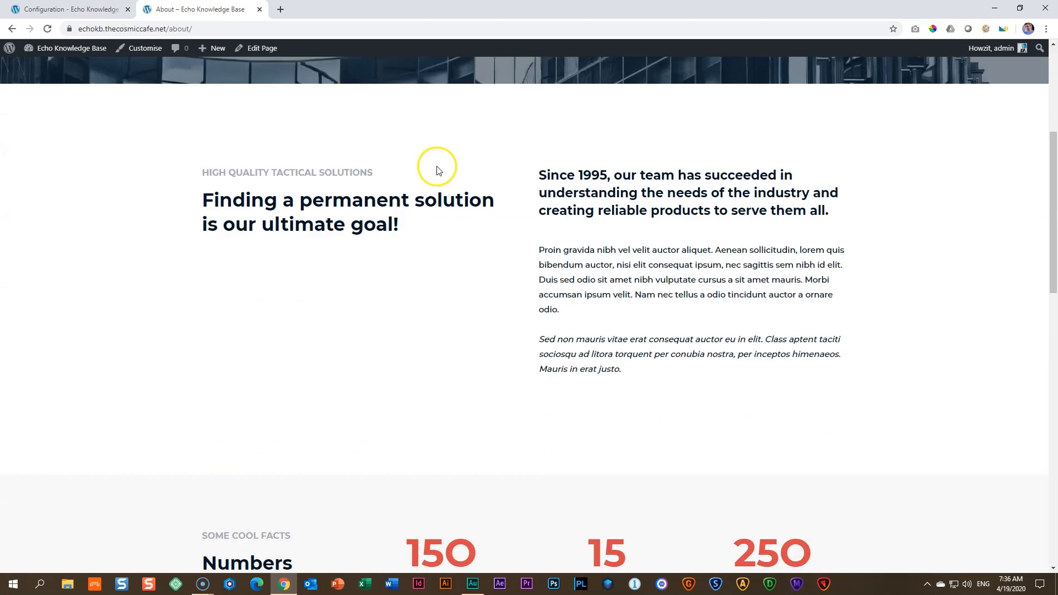
{"action": "scroll", "coordinate": [437, 166], "scroll_direction": "down", "scroll_amount": 8}
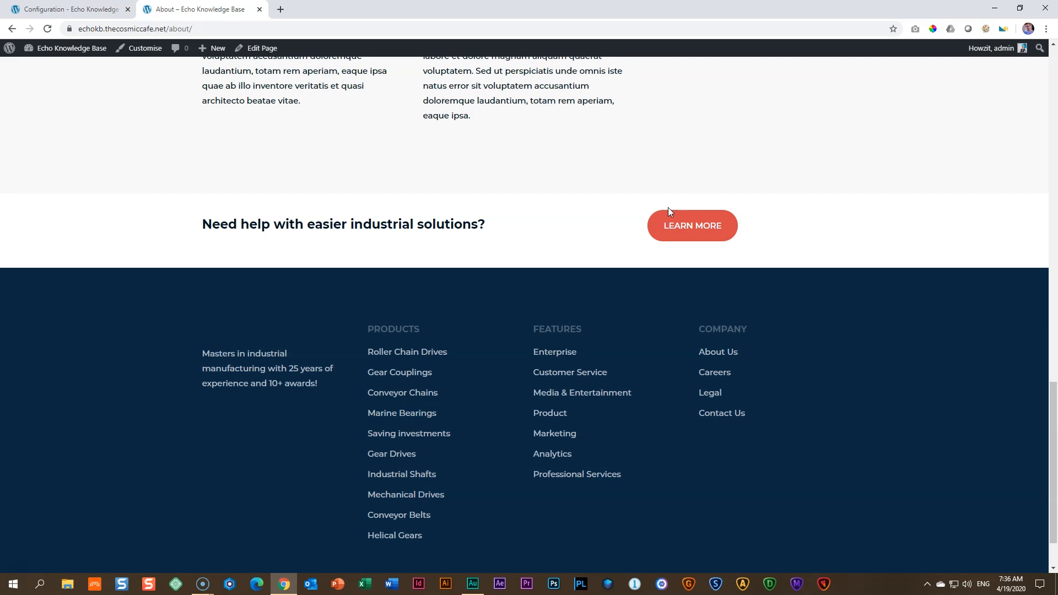
{"action": "scroll", "coordinate": [362, 218], "scroll_direction": "up", "scroll_amount": 8}
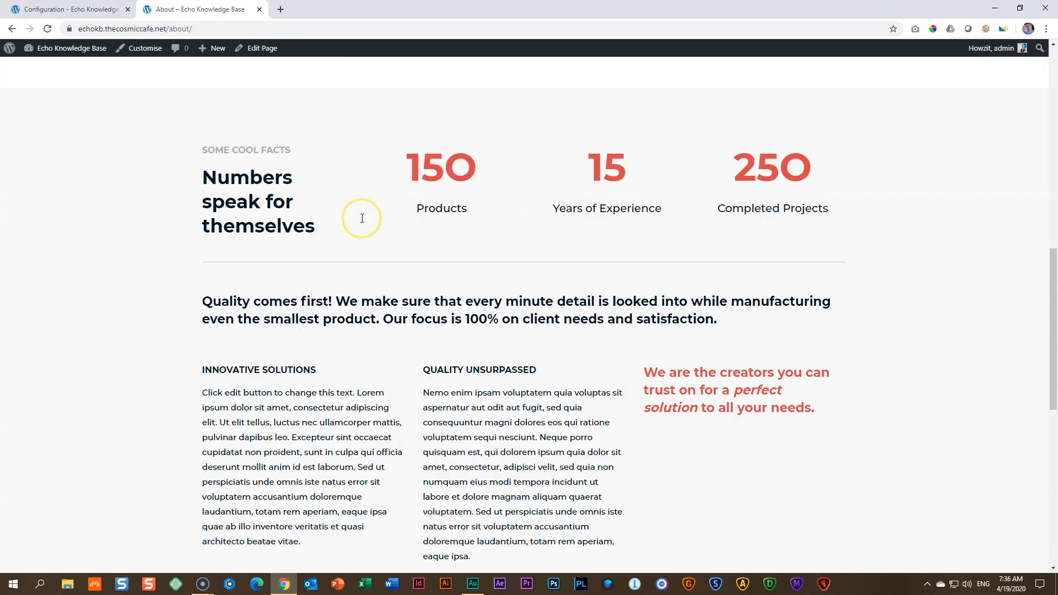
{"action": "scroll", "coordinate": [363, 219], "scroll_direction": "up", "scroll_amount": 10}
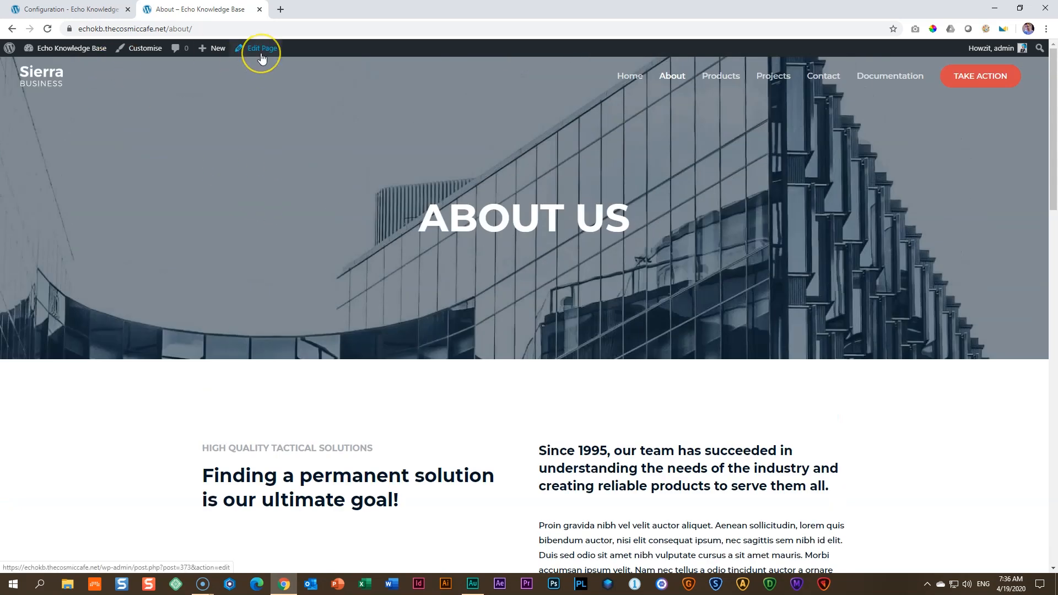
Edit the About page and add a Shortcode block between the "Need help with easier industrial solutions?" section and the dark footer section
{"action": "left_click", "coordinate": [262, 49]}
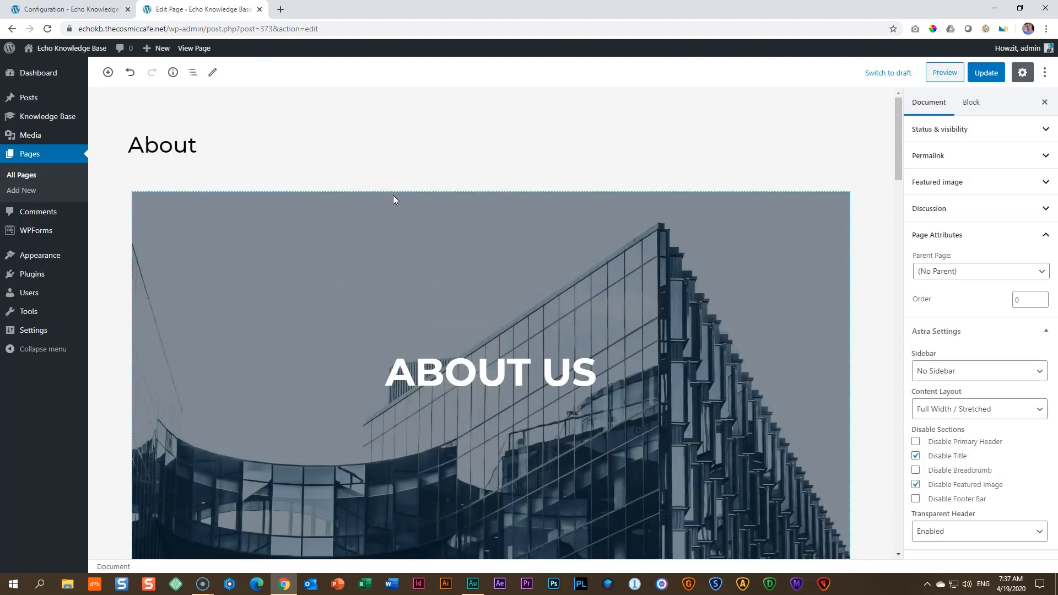
{"action": "scroll", "coordinate": [395, 199], "scroll_direction": "down", "scroll_amount": 20}
{"action": "scroll", "coordinate": [395, 199], "scroll_direction": "down", "scroll_amount": 20}
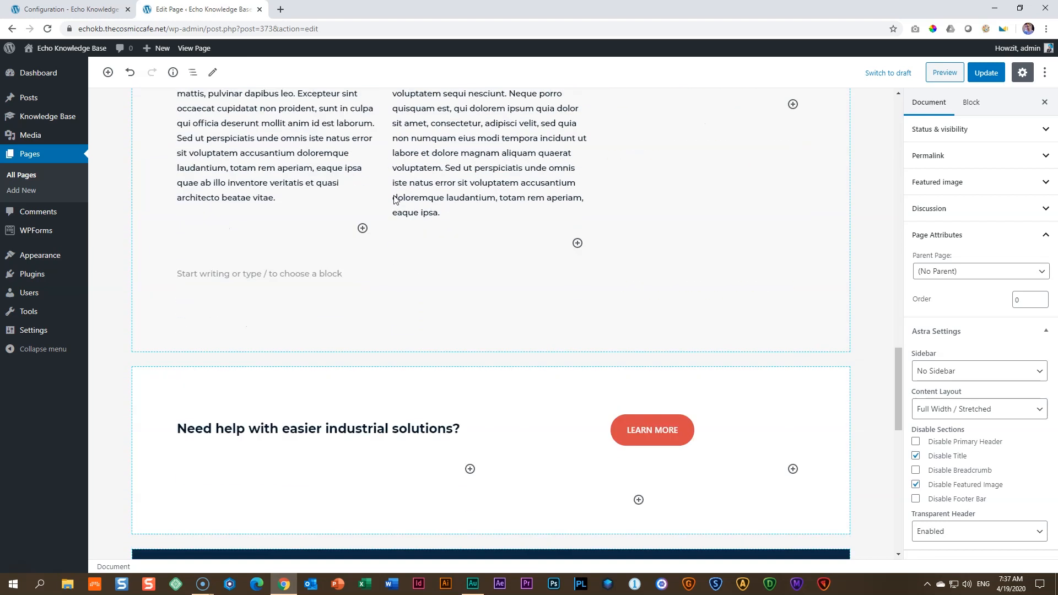
{"action": "scroll", "coordinate": [395, 196], "scroll_direction": "up", "scroll_amount": 6}
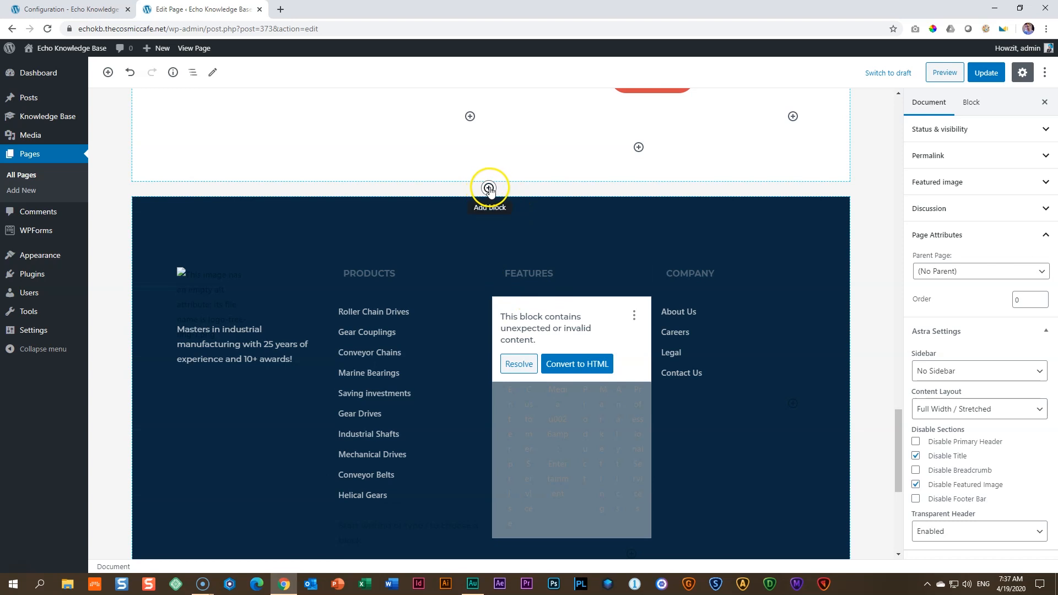
{"action": "left_click", "coordinate": [489, 188]}
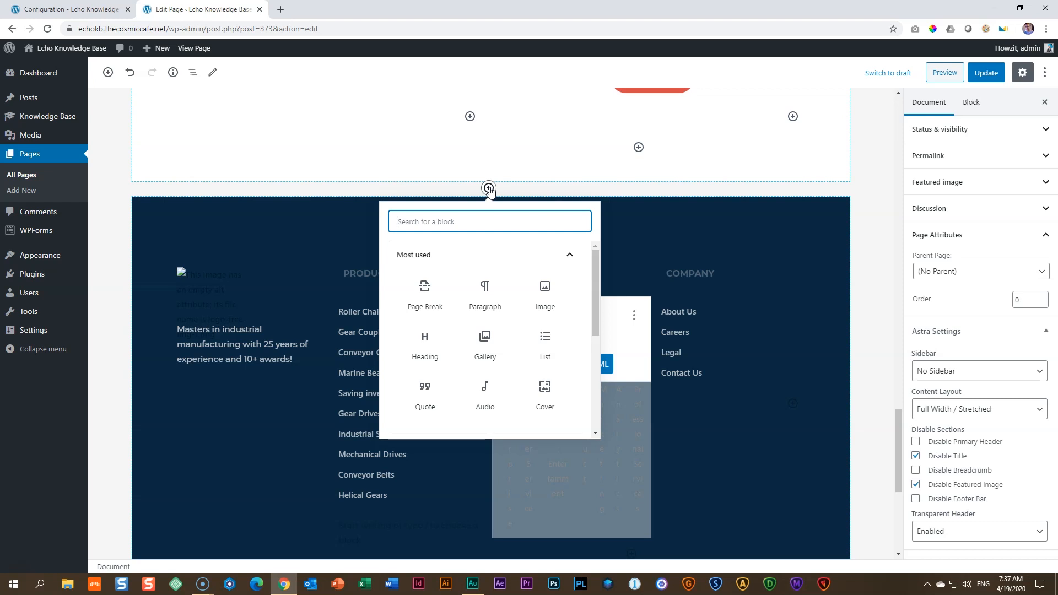
{"action": "type", "text": "short"}
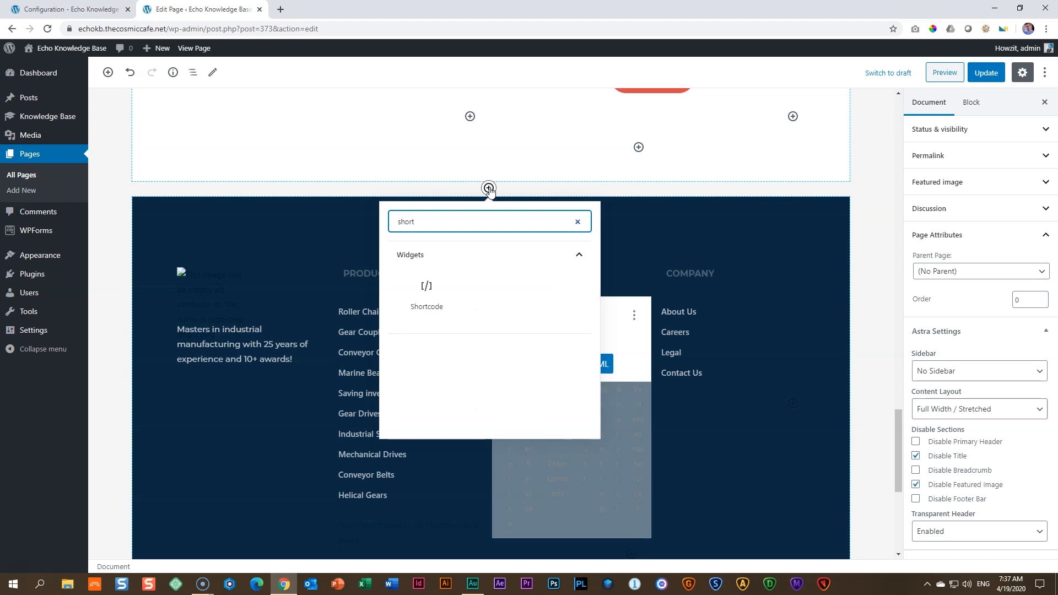
{"action": "left_click", "coordinate": [426, 291]}
{"action": "left_click", "coordinate": [174, 264]}
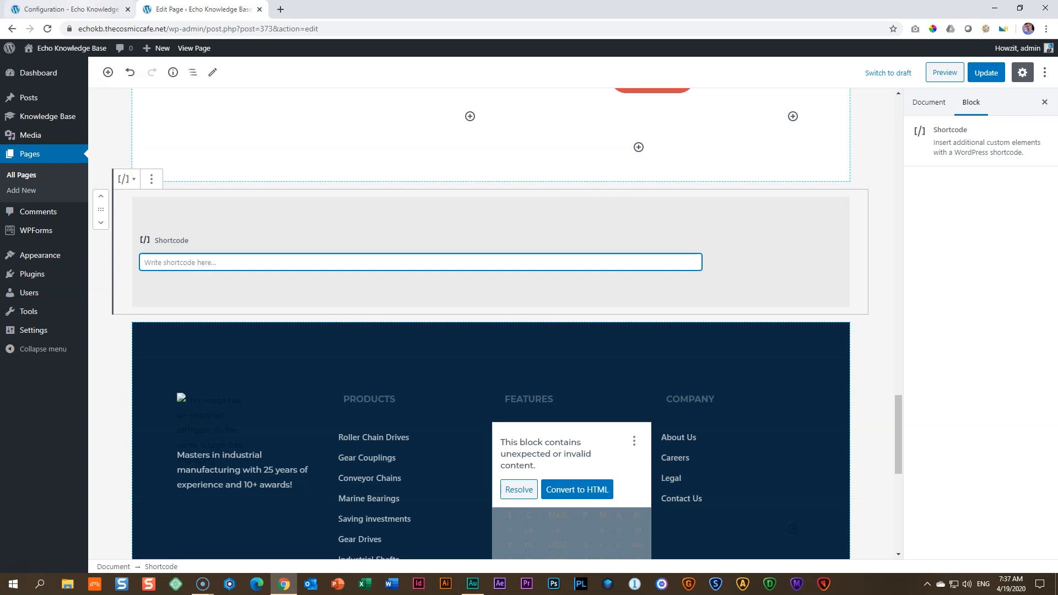
Copy the [epkb-knowledge-base id=1] shortcode from the Knowledge Base configuration into the About page's new Shortcode block
{"action": "left_click", "coordinate": [71, 9]}
{"action": "left_click_drag", "start_coordinate": [341, 294], "coordinate": [210, 291]}
{"action": "key", "text": "ctrl+c"}
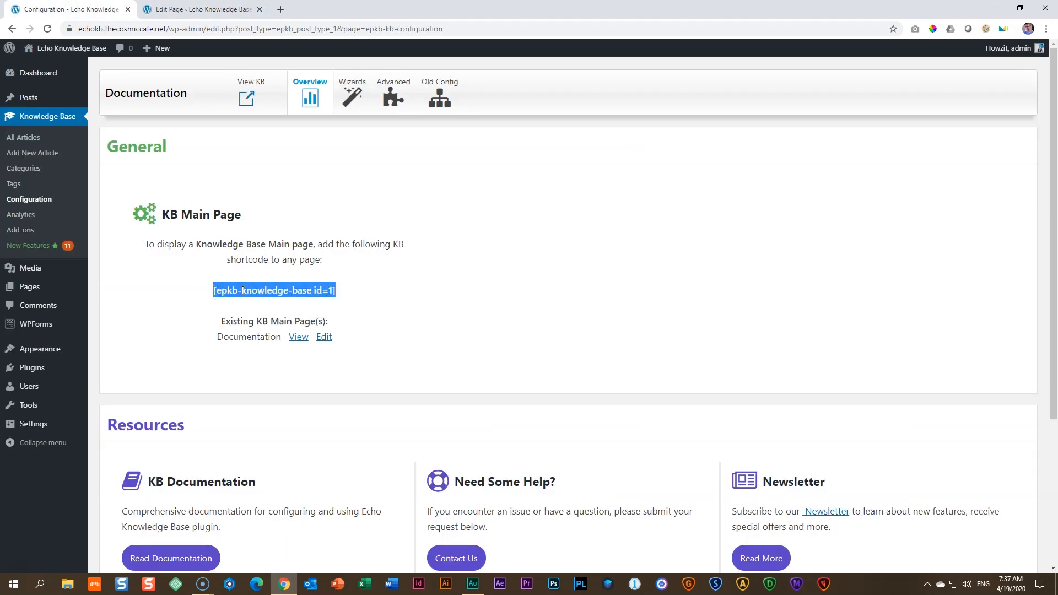
{"action": "left_click", "coordinate": [201, 10]}
{"action": "left_click", "coordinate": [214, 262]}
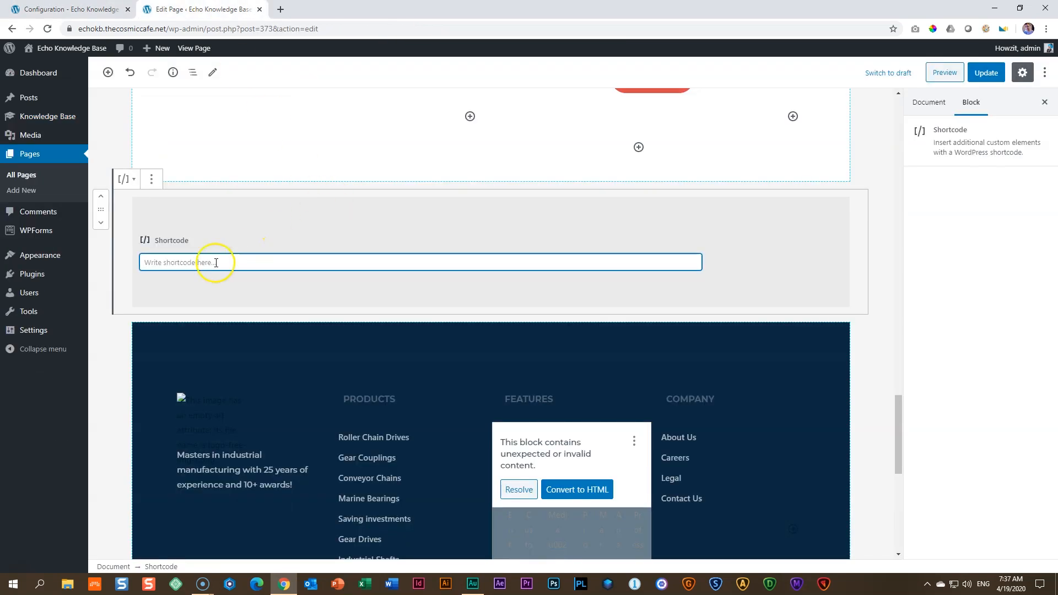
{"action": "key", "text": "ctrl+v"}
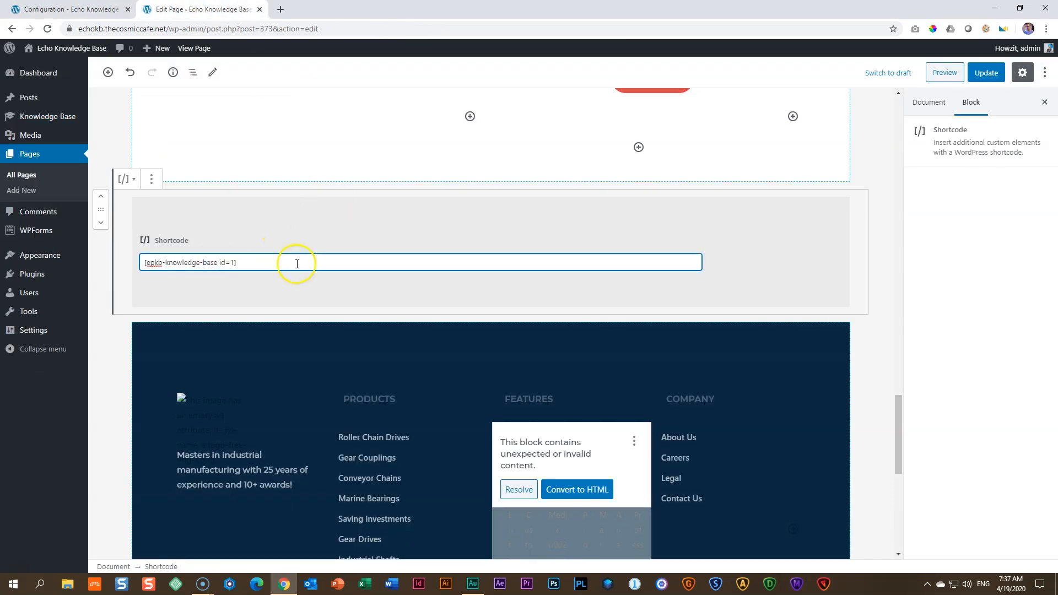
{"action": "left_click", "coordinate": [885, 235]}
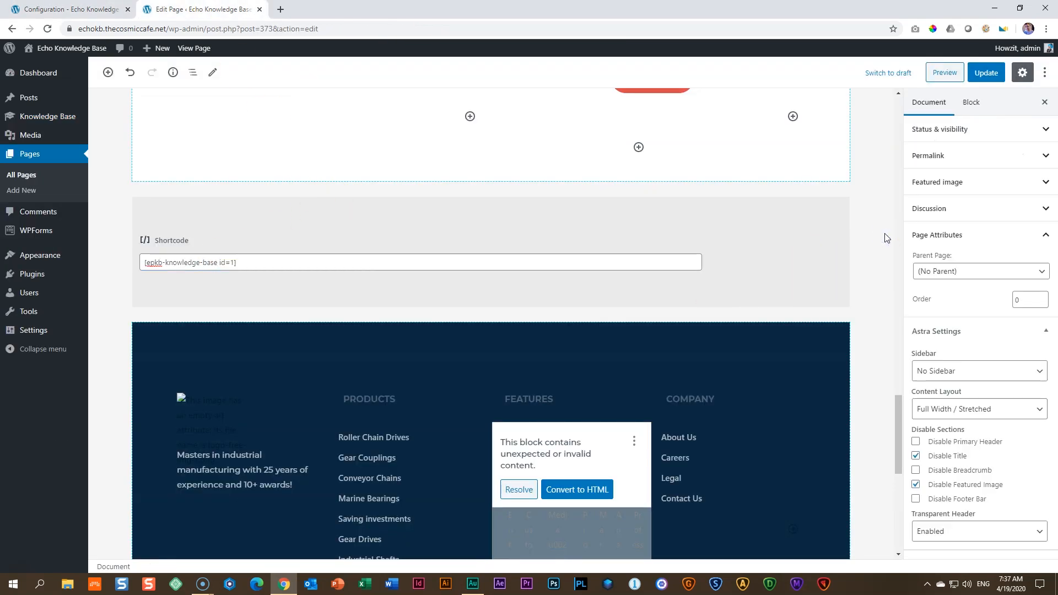
Update the About page and preview its knowledge base section above the footer
{"action": "left_click", "coordinate": [990, 78]}
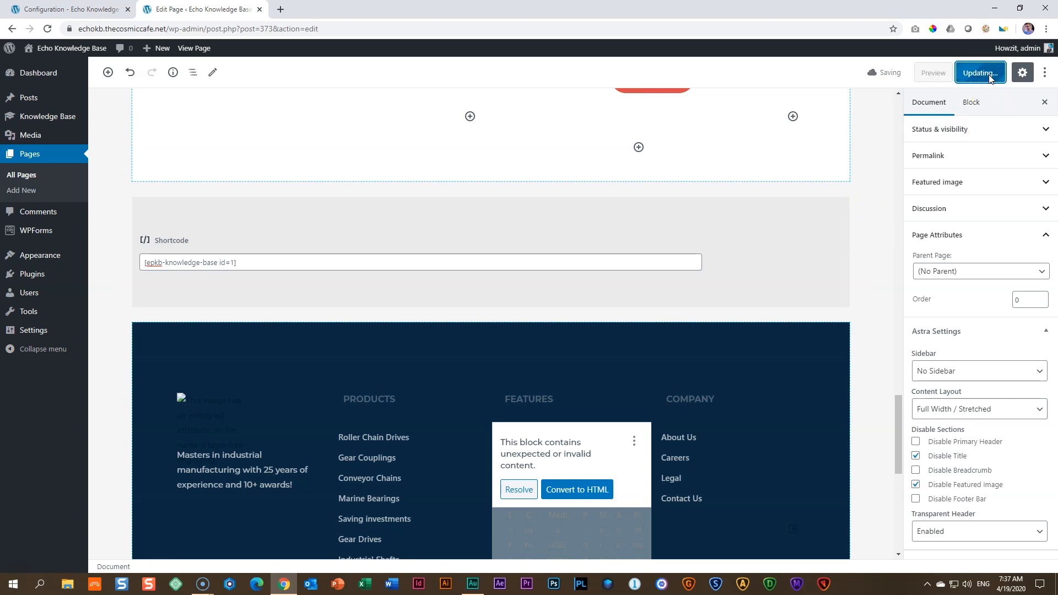
{"action": "left_click", "coordinate": [936, 77]}
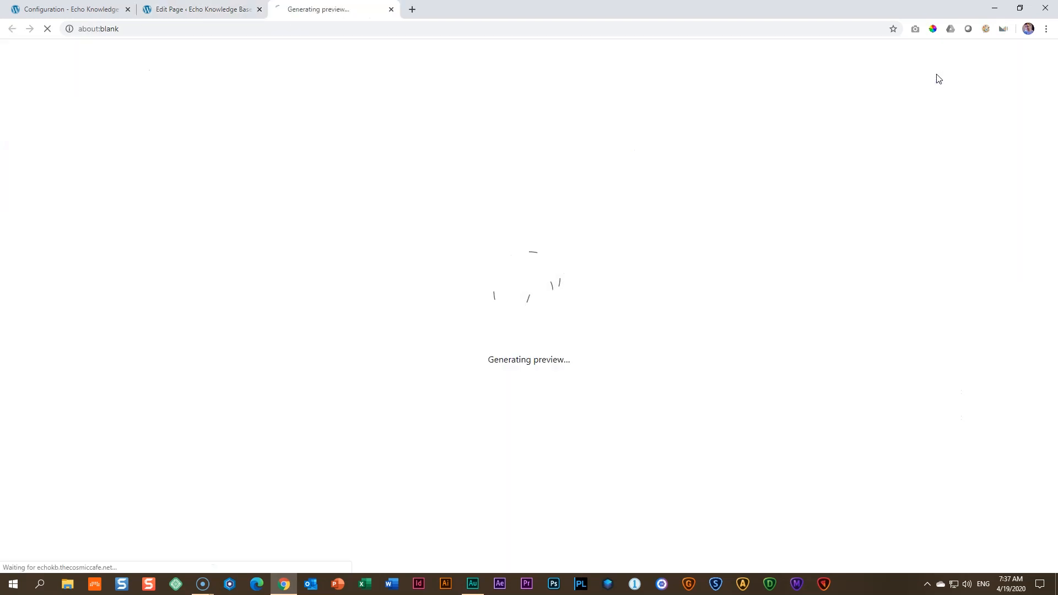
{"action": "scroll", "coordinate": [689, 176], "scroll_direction": "down", "scroll_amount": 10}
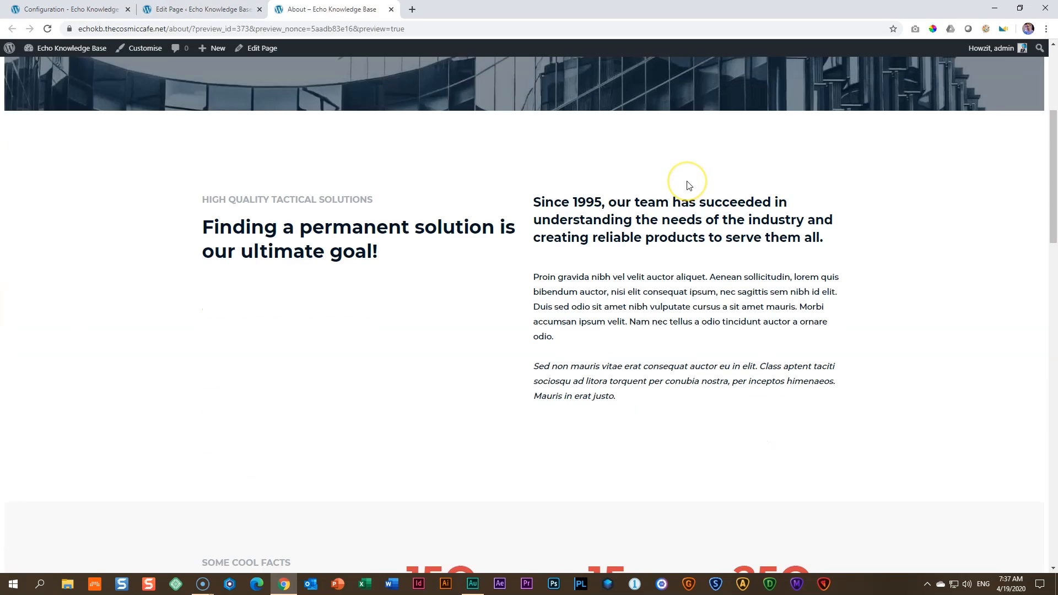
{"action": "scroll", "coordinate": [688, 186], "scroll_direction": "down", "scroll_amount": 13}
{"action": "scroll", "coordinate": [688, 188], "scroll_direction": "up", "scroll_amount": 3}
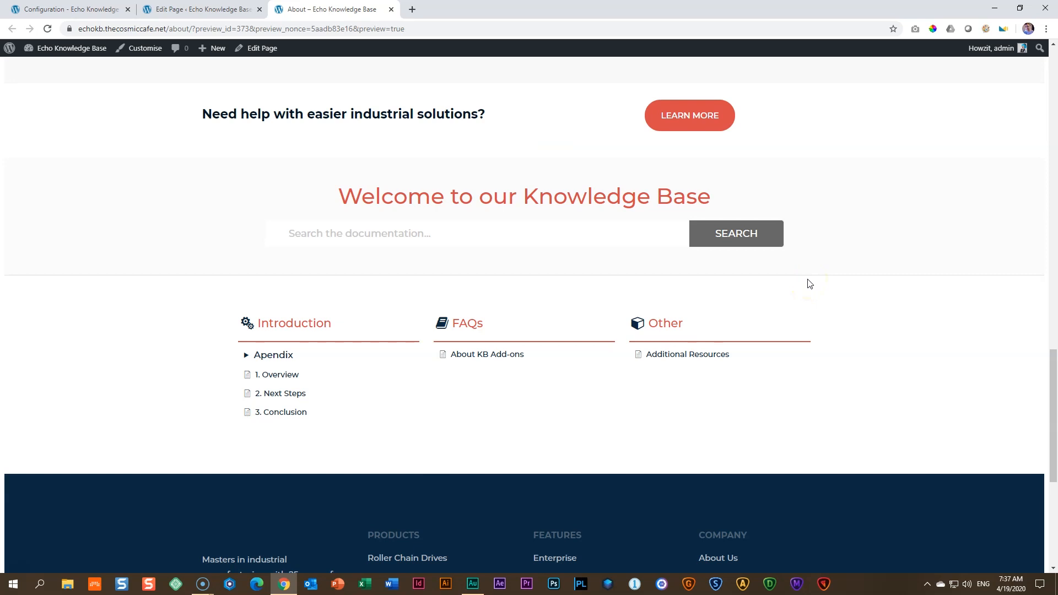
Review the previewed About page from its header to the embedded knowledge base section
{"action": "scroll", "coordinate": [810, 284], "scroll_direction": "up", "scroll_amount": 3}
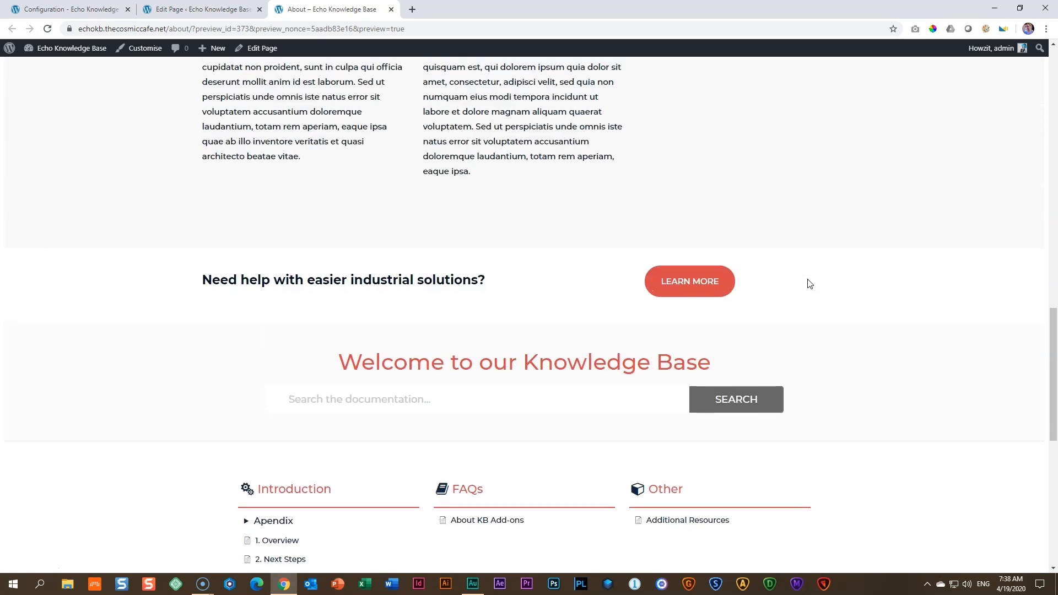
{"action": "scroll", "coordinate": [810, 284], "scroll_direction": "up", "scroll_amount": 13}
{"action": "scroll", "coordinate": [809, 280], "scroll_direction": "up", "scroll_amount": 5}
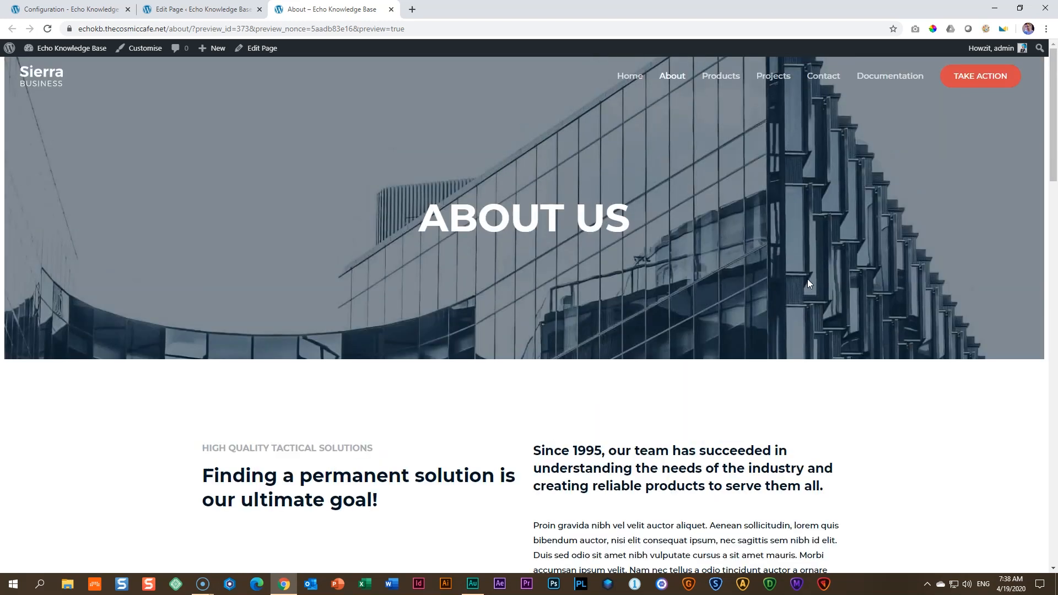
{"action": "scroll", "coordinate": [809, 280], "scroll_direction": "down", "scroll_amount": 6}
{"action": "scroll", "coordinate": [809, 283], "scroll_direction": "down", "scroll_amount": 6}
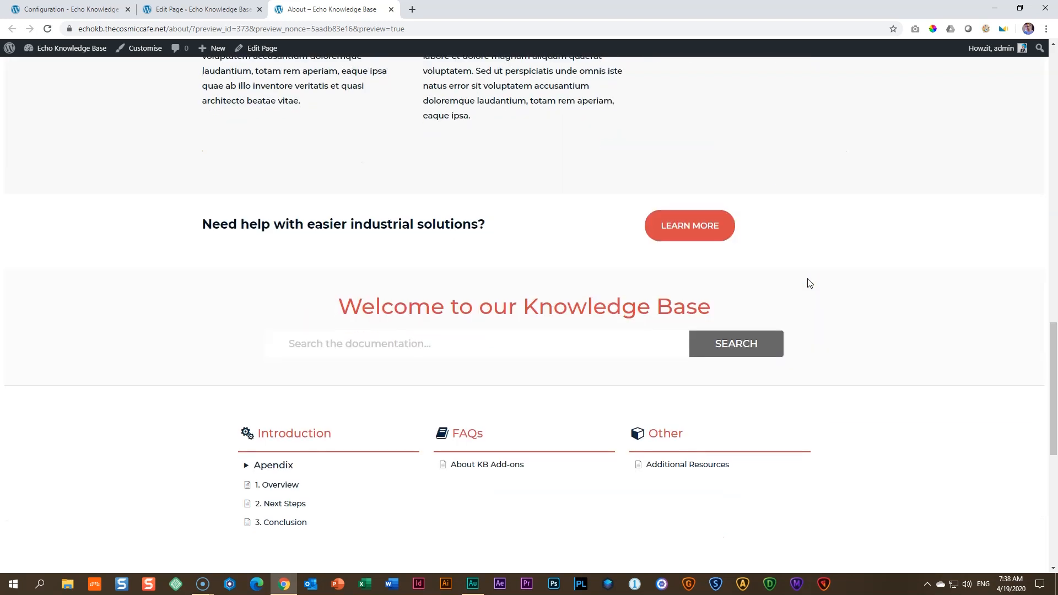
{"action": "scroll", "coordinate": [808, 281], "scroll_direction": "down", "scroll_amount": 2}
{"action": "scroll", "coordinate": [808, 281], "scroll_direction": "up", "scroll_amount": 2}
{"action": "scroll", "coordinate": [589, 427], "scroll_direction": "up", "scroll_amount": 20}
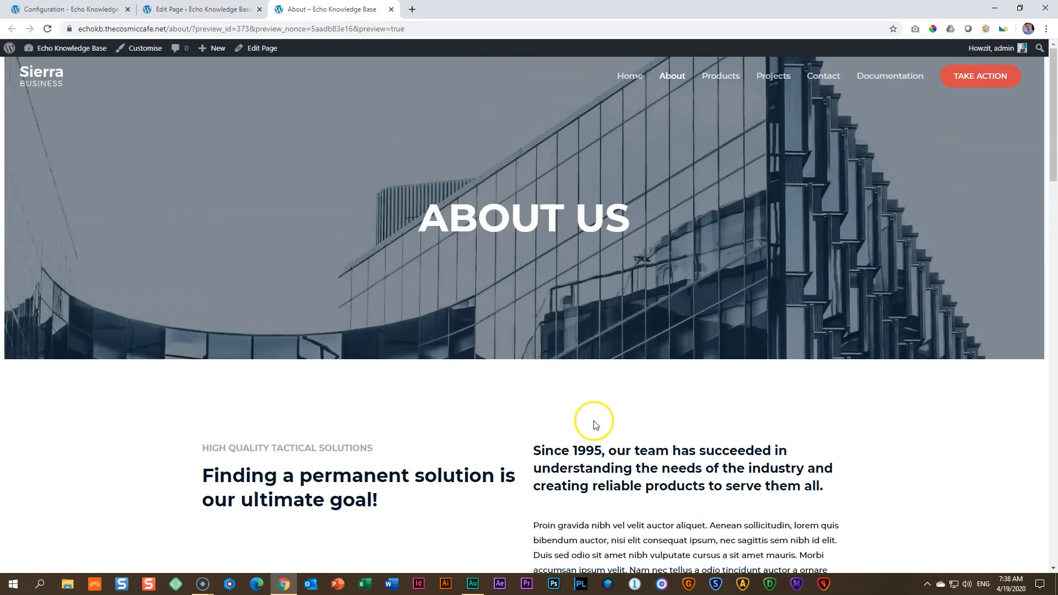
View the site's Documentation and Home pages, and close the About page editor
{"action": "left_click", "coordinate": [879, 79]}
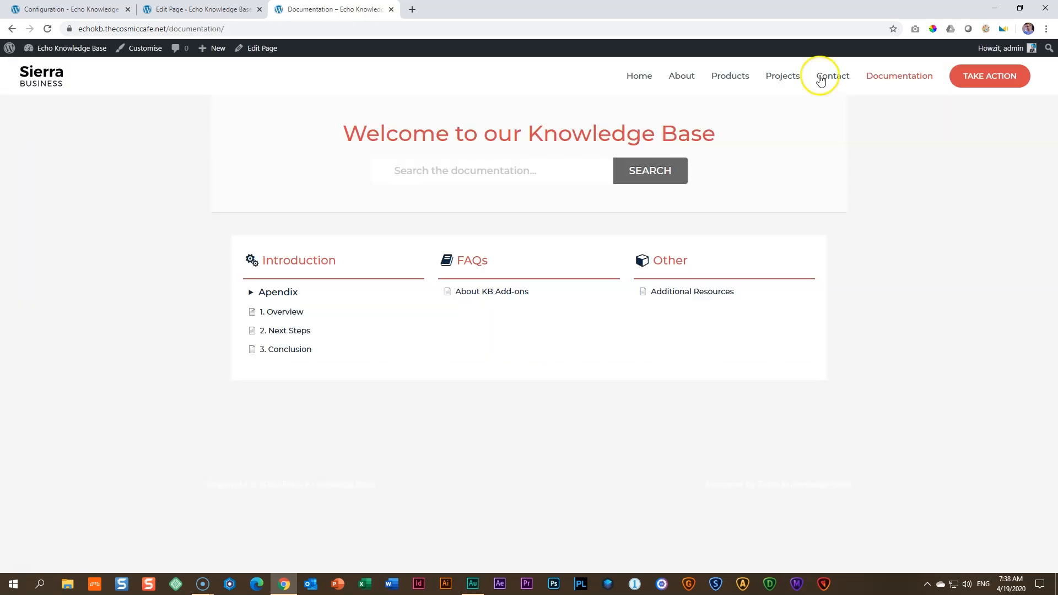
{"action": "left_click", "coordinate": [647, 78]}
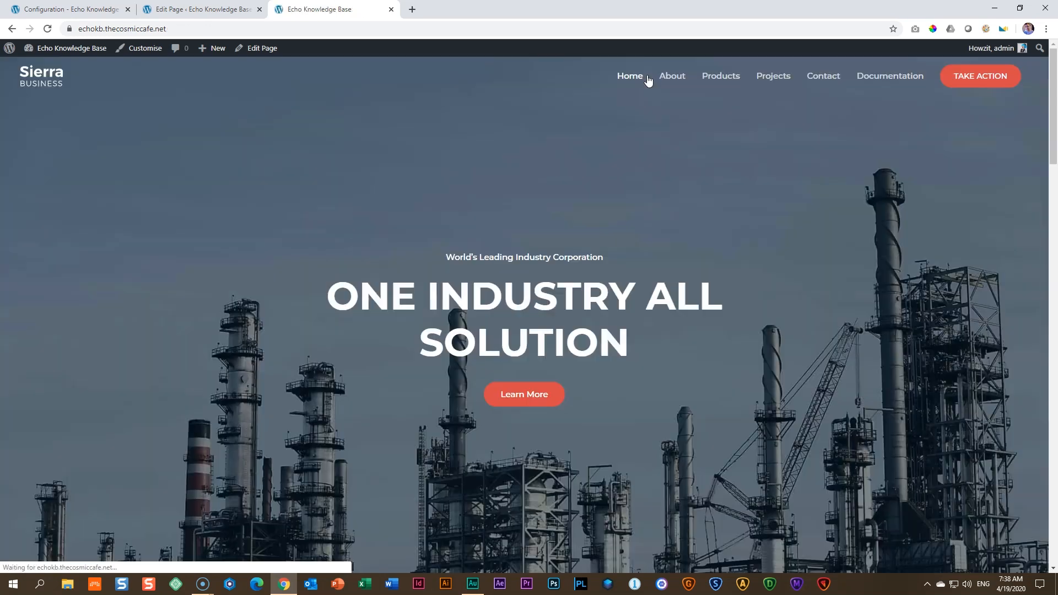
{"action": "left_click", "coordinate": [223, 9]}
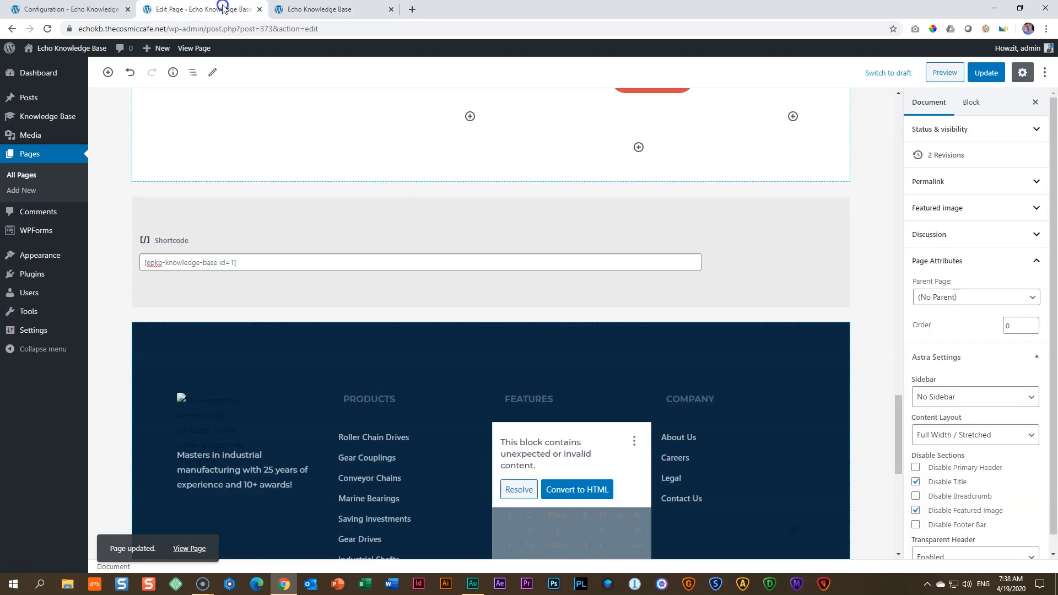
{"action": "left_click", "coordinate": [259, 10]}
Open the Knowledge Base plugin's New Features page and review the listed features and add-ons
{"action": "left_click", "coordinate": [97, 14]}
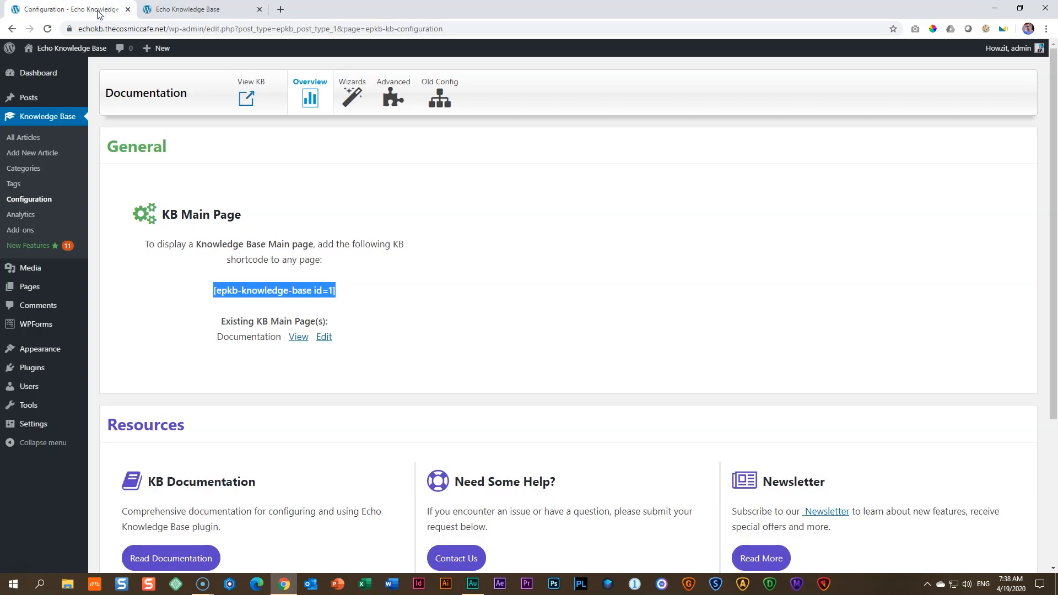
{"action": "left_click", "coordinate": [67, 252]}
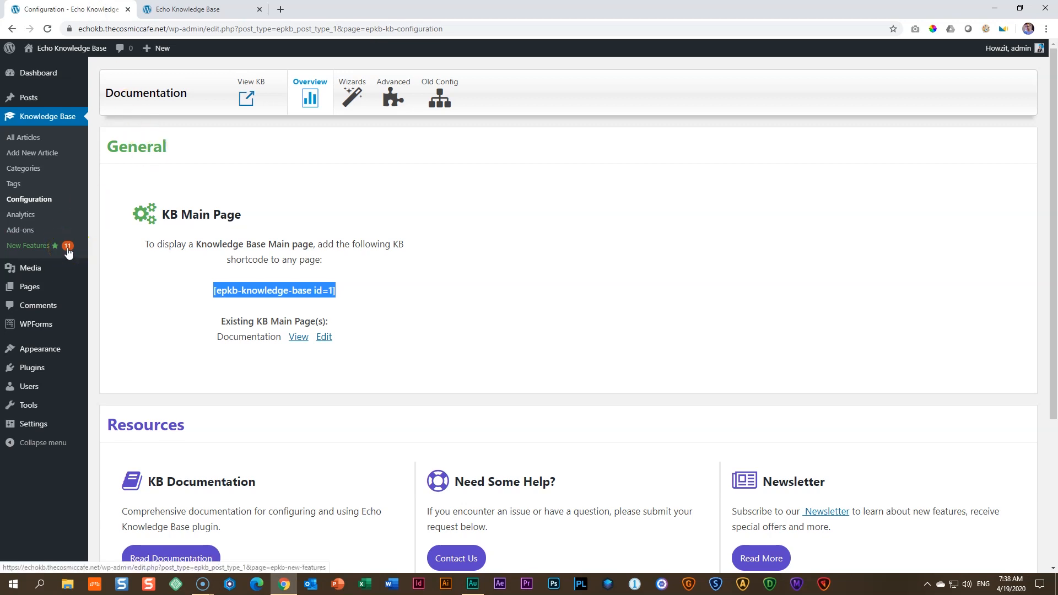
{"action": "left_click", "coordinate": [37, 251]}
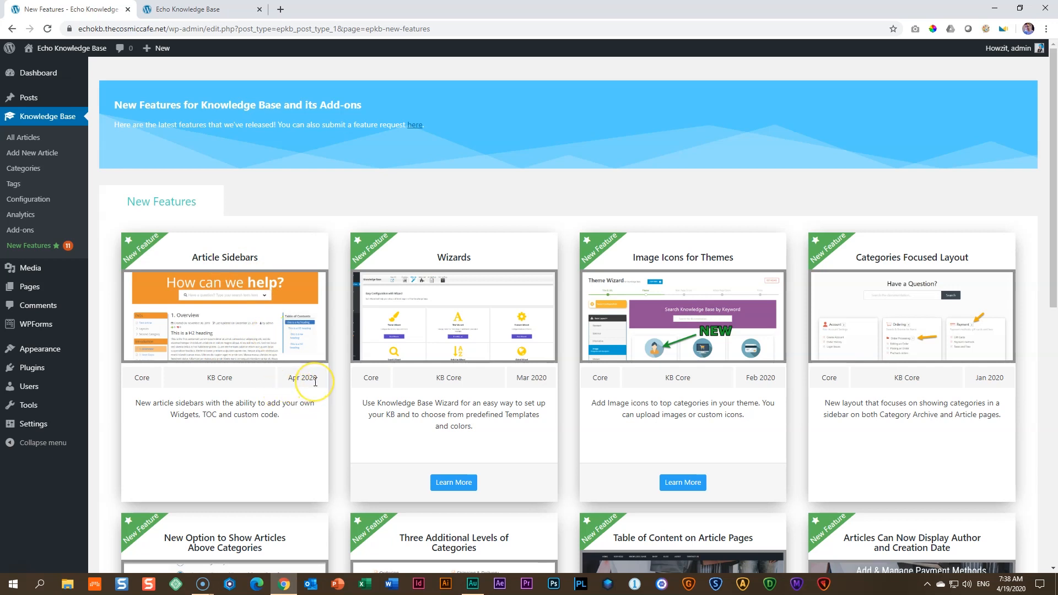
{"action": "scroll", "coordinate": [315, 381], "scroll_direction": "down", "scroll_amount": 1}
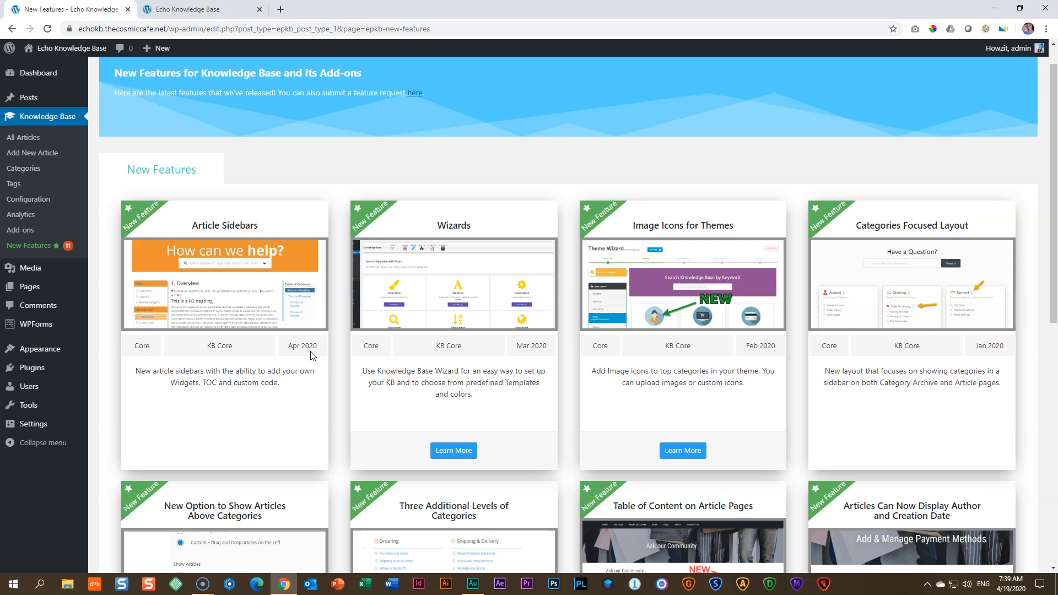
{"action": "scroll", "coordinate": [312, 355], "scroll_direction": "down", "scroll_amount": 8}
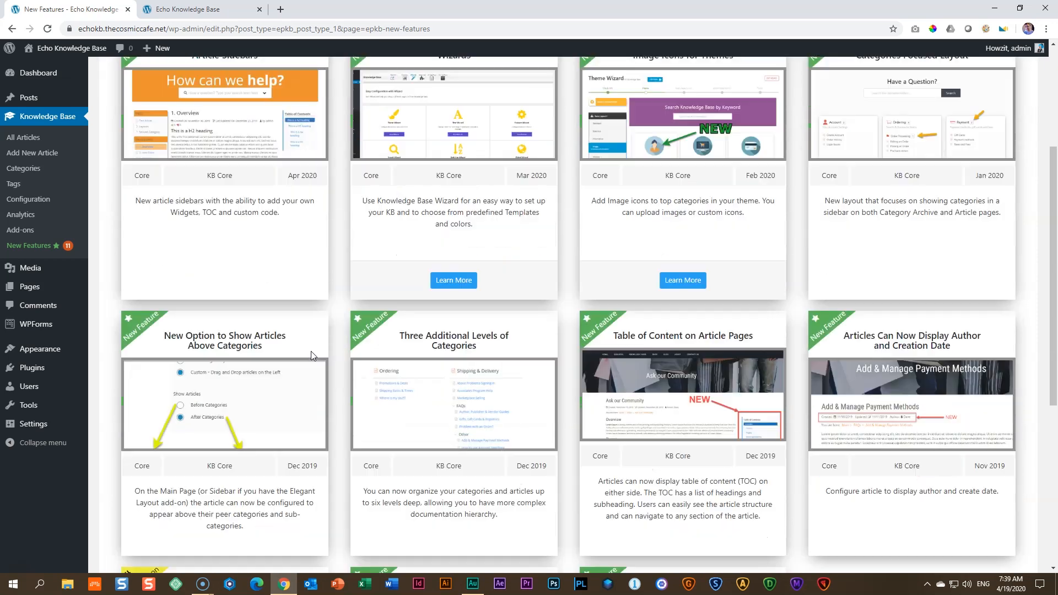
{"action": "scroll", "coordinate": [312, 356], "scroll_direction": "down", "scroll_amount": 2}
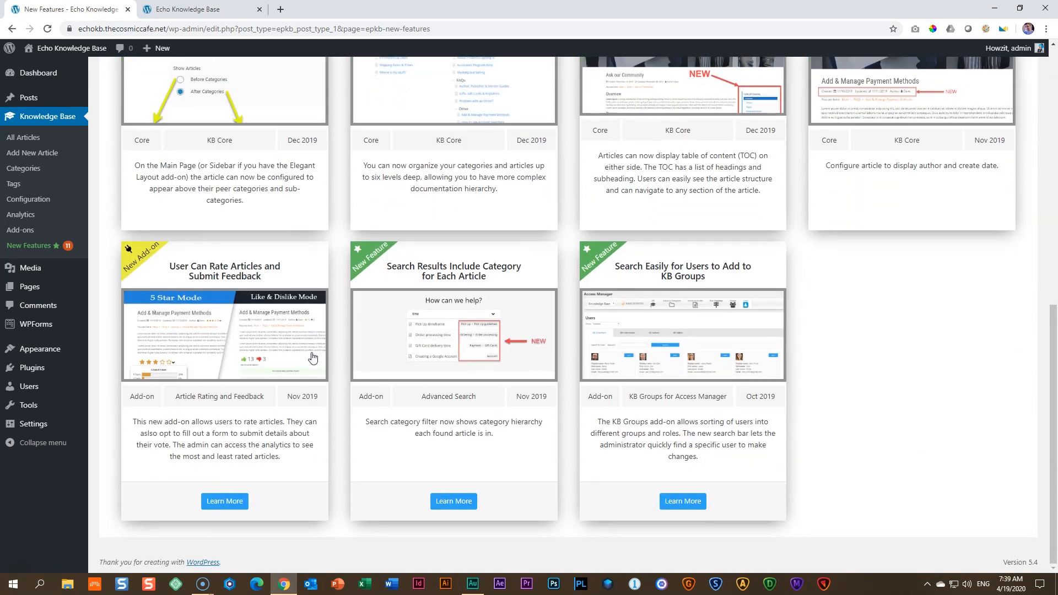
{"action": "scroll", "coordinate": [313, 356], "scroll_direction": "up", "scroll_amount": 10}
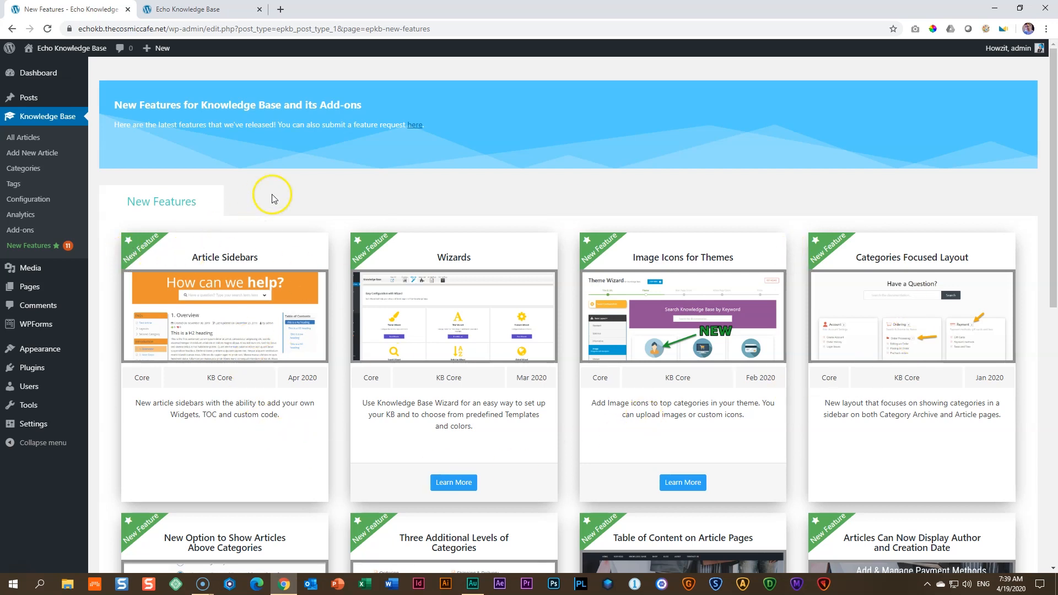
Check the Knowledge Base entries from the admin dashboard and view the live site's Documentation page
{"action": "left_click", "coordinate": [39, 77]}
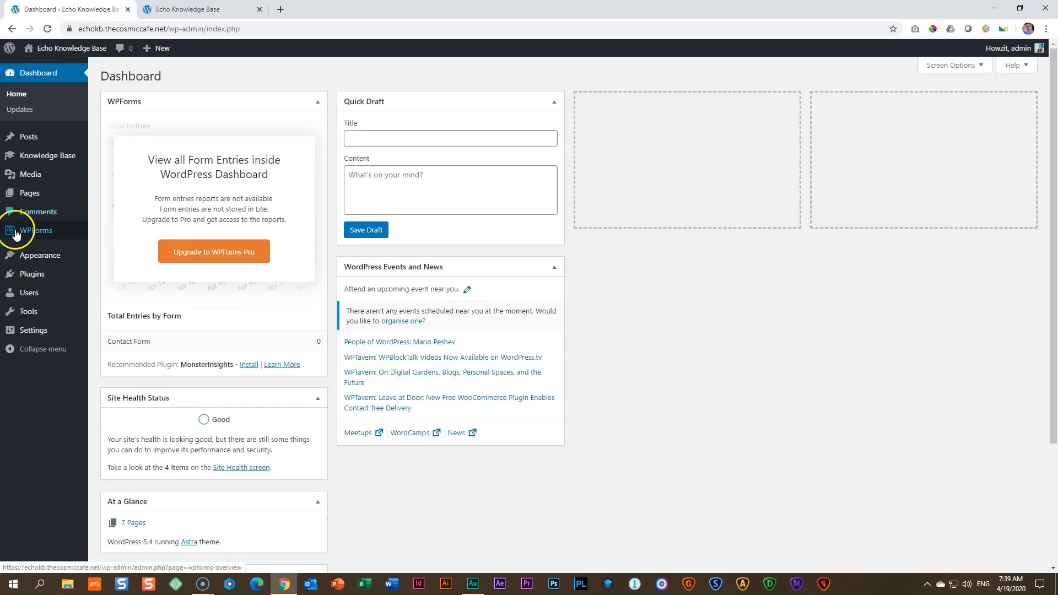
{"action": "mouse_move", "coordinate": [45, 155]}
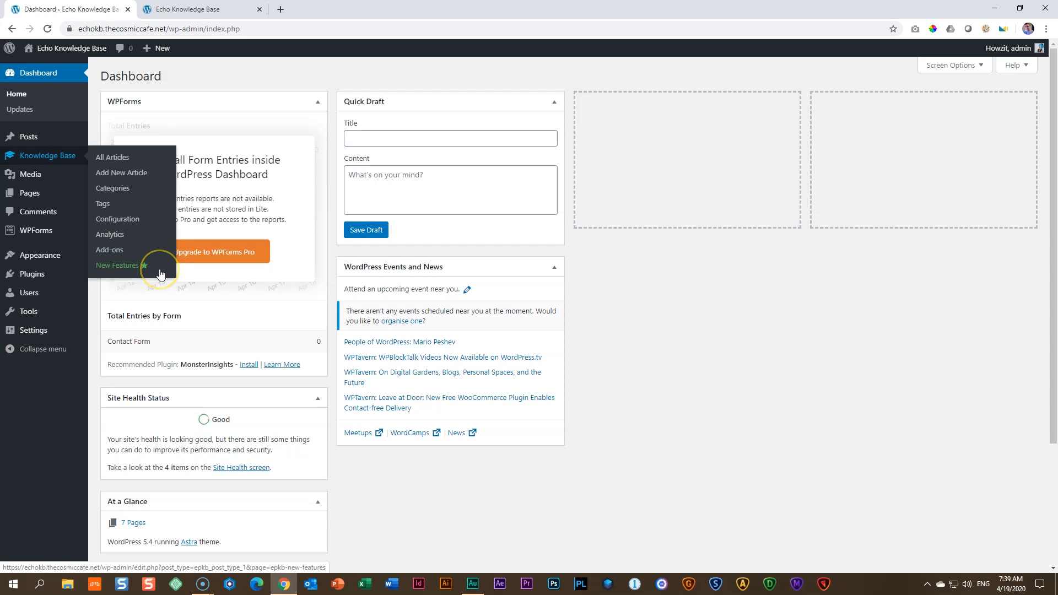
{"action": "left_click", "coordinate": [44, 159]}
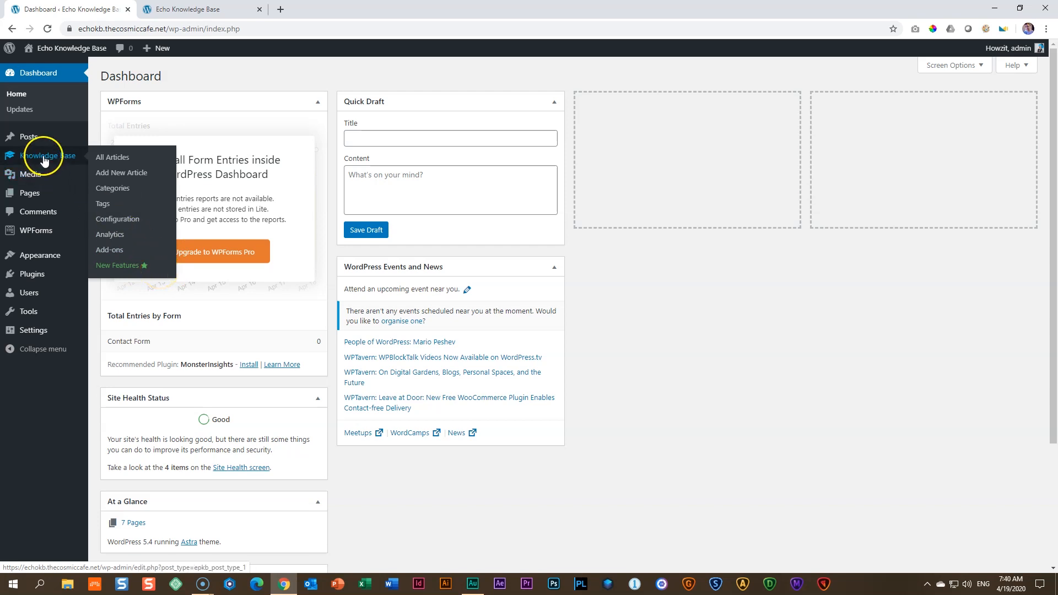
{"action": "left_click", "coordinate": [190, 9]}
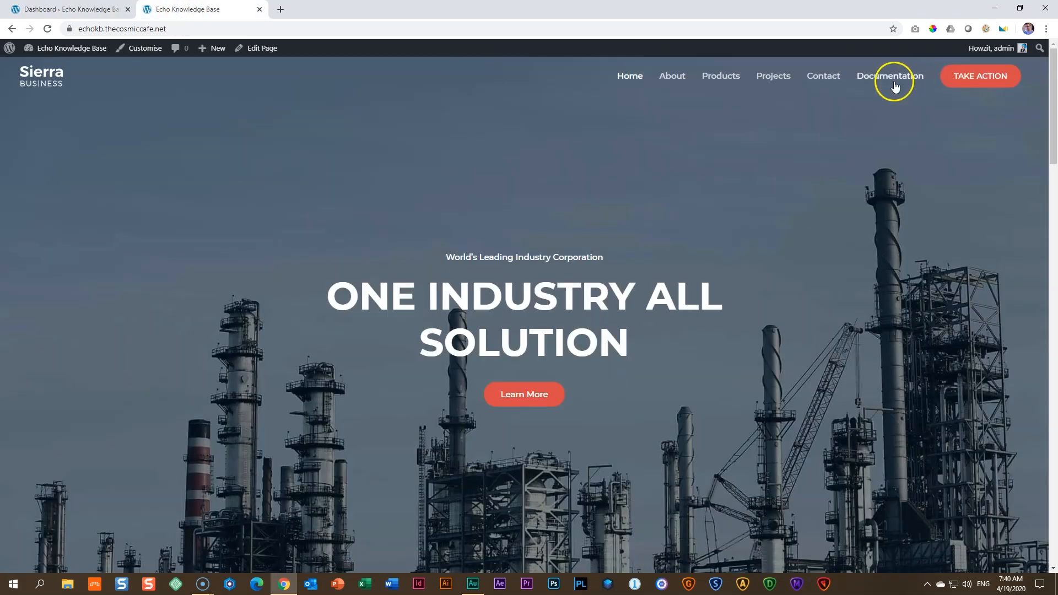
{"action": "left_click", "coordinate": [893, 83]}
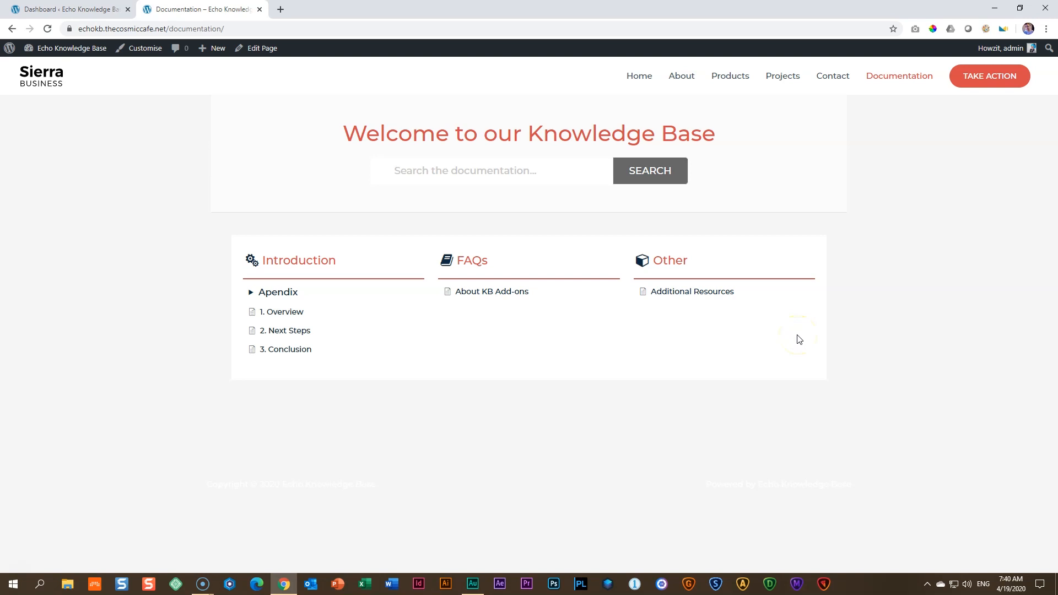
Move all the knowledge base articles to the bin and empty the bin
{"action": "left_click", "coordinate": [65, 14]}
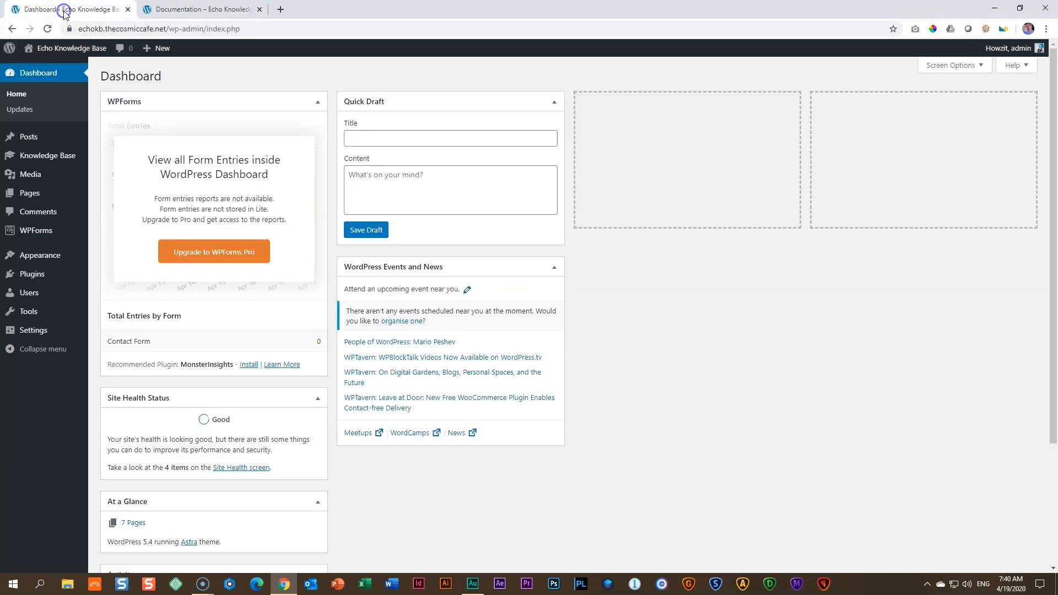
{"action": "mouse_move", "coordinate": [38, 158]}
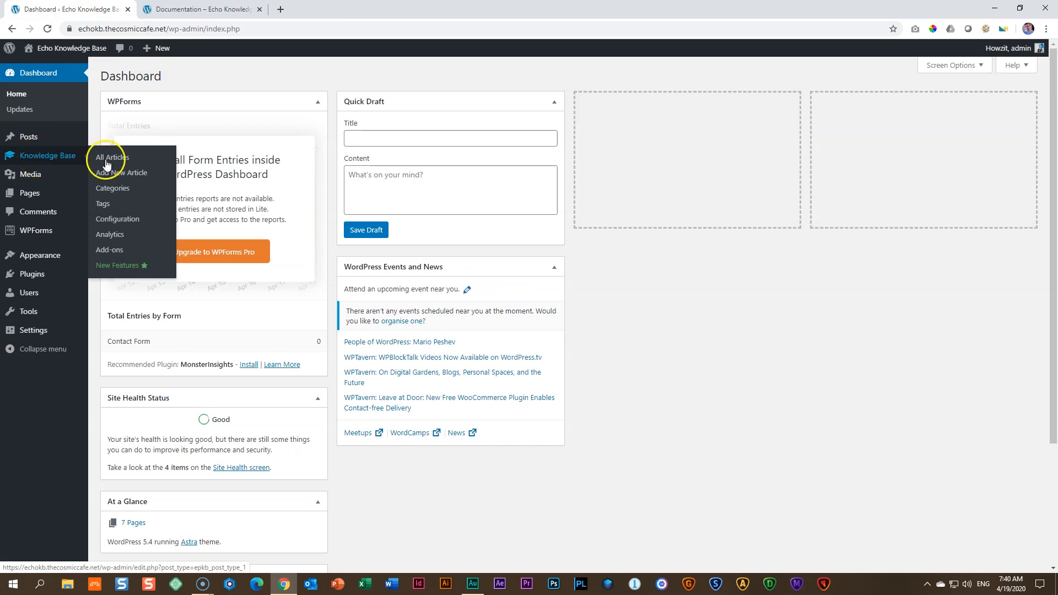
{"action": "left_click", "coordinate": [121, 165]}
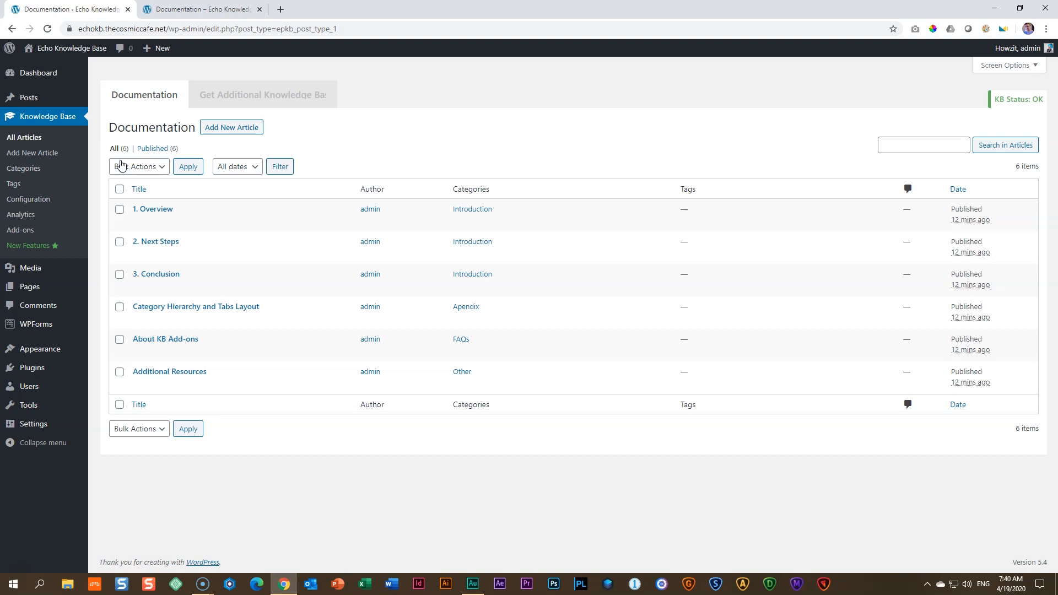
{"action": "left_click", "coordinate": [120, 190]}
{"action": "left_click", "coordinate": [156, 171]}
{"action": "left_click", "coordinate": [132, 203]}
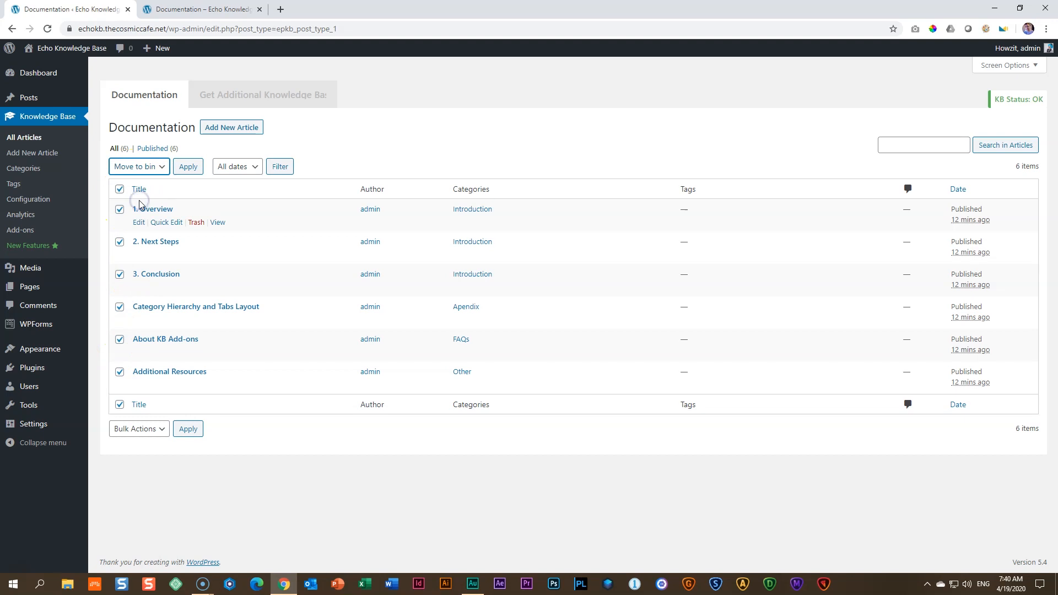
{"action": "left_click", "coordinate": [187, 167]}
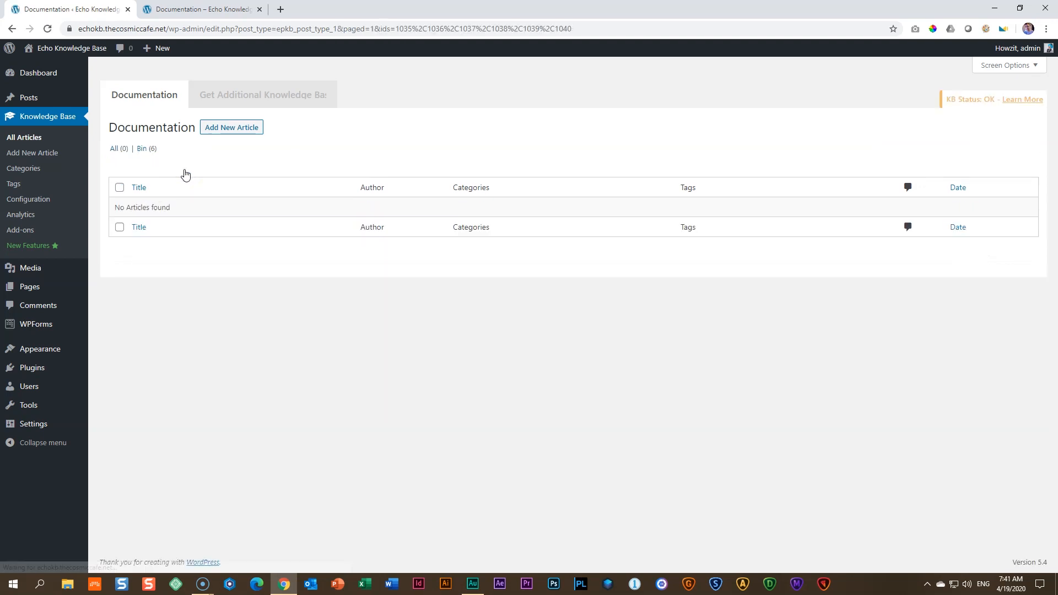
{"action": "left_click", "coordinate": [140, 152]}
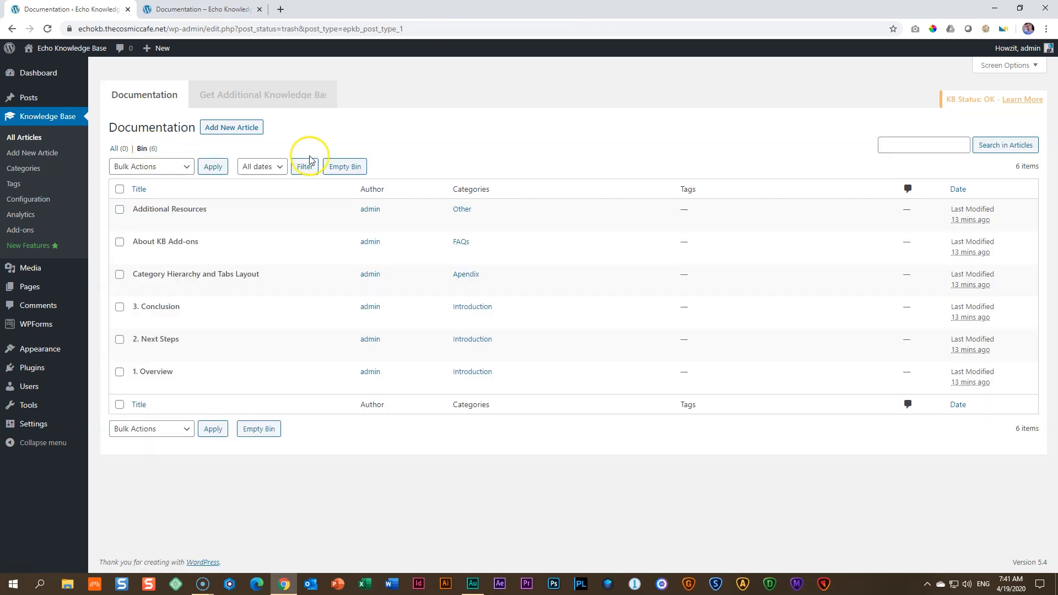
{"action": "left_click", "coordinate": [343, 168]}
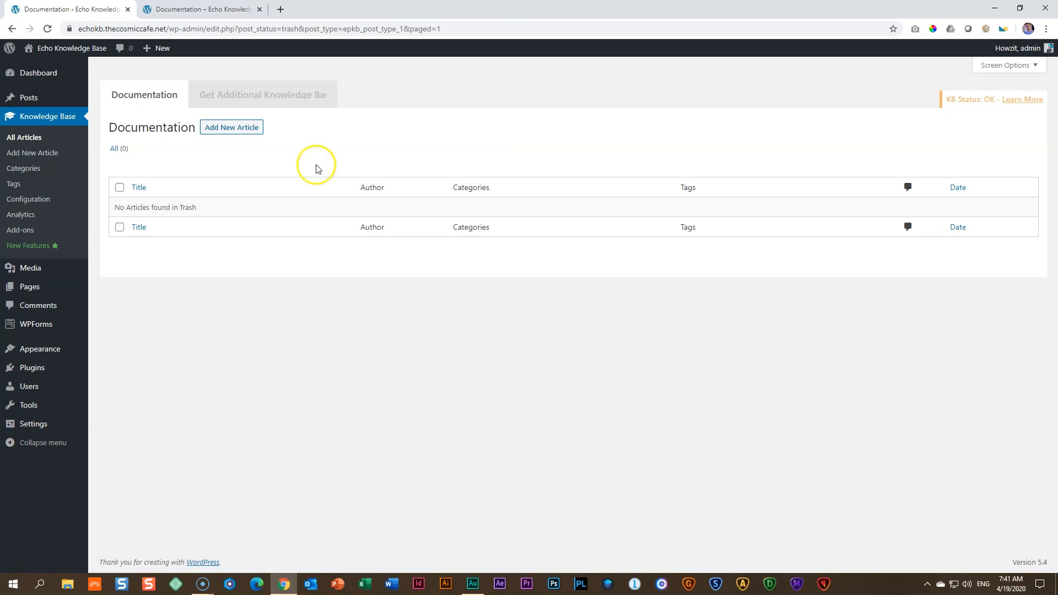
Reload the live Documentation page, expand the Apendix subcategory to check its articles, and return to the articles list
{"action": "left_click", "coordinate": [191, 8]}
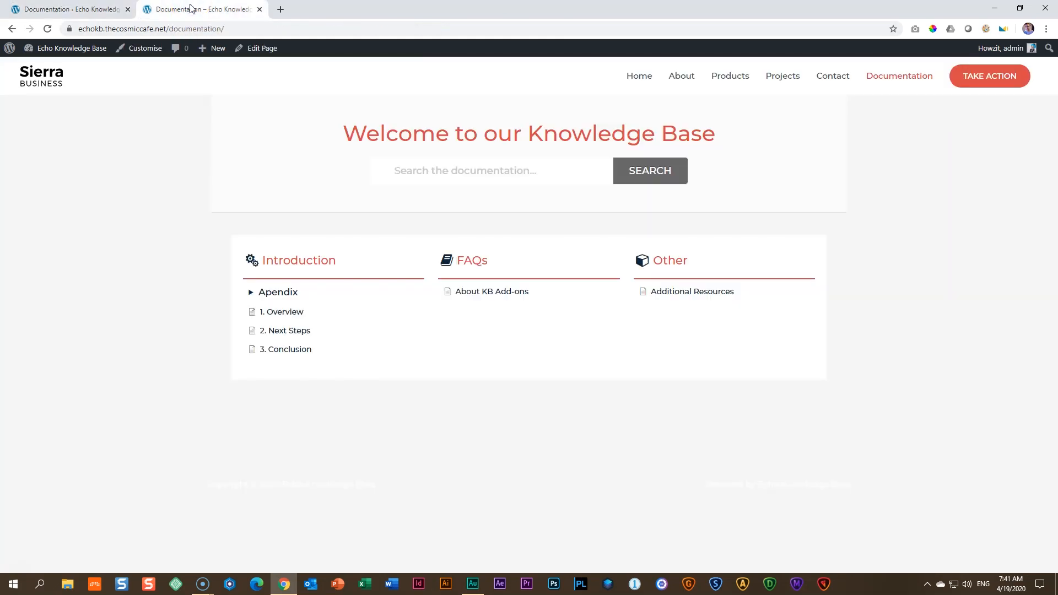
{"action": "key", "text": "F5"}
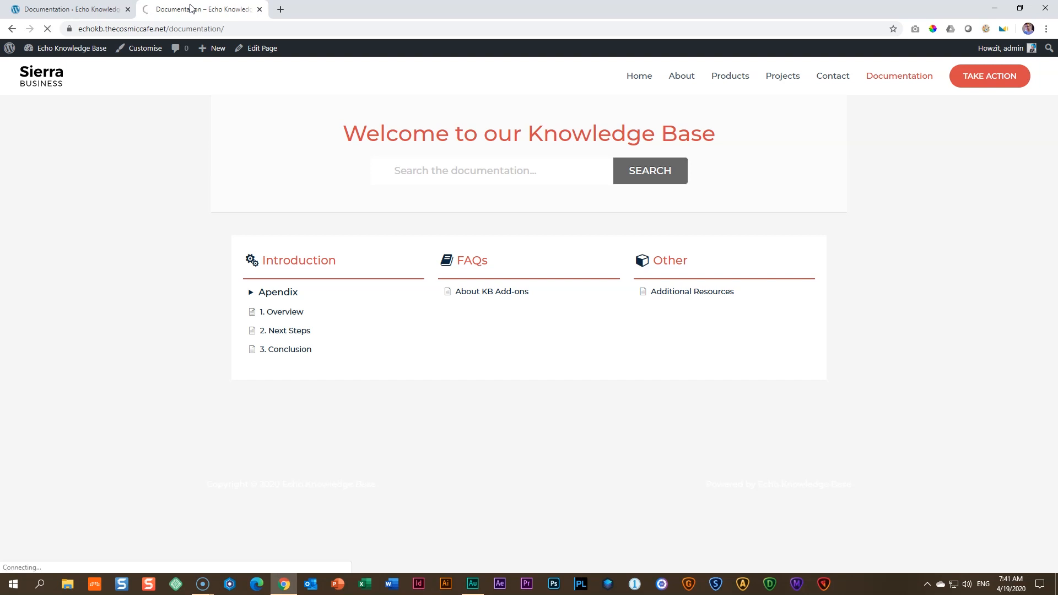
{"action": "left_click", "coordinate": [225, 342]}
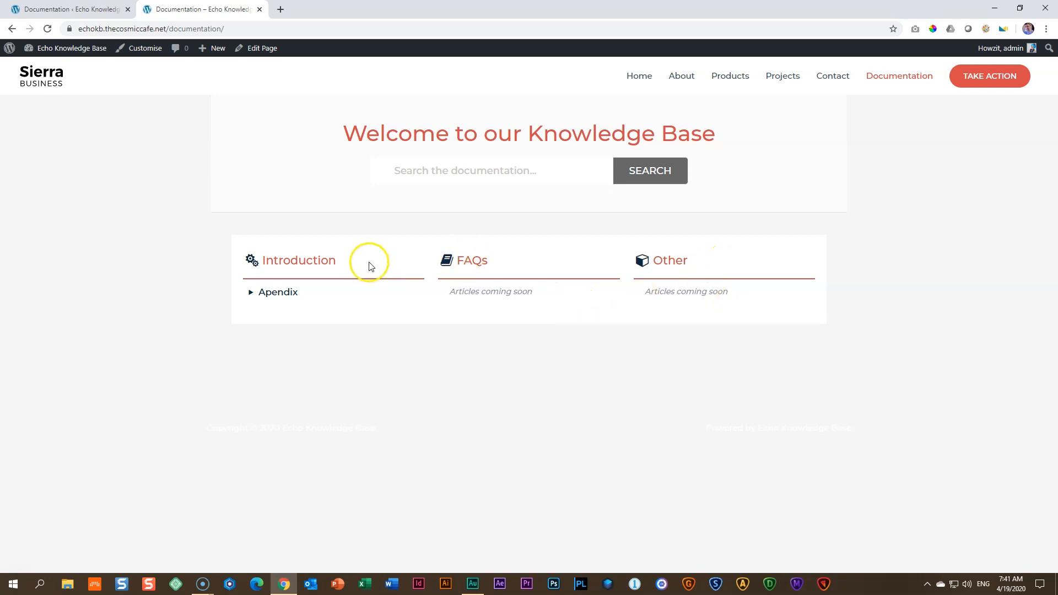
{"action": "left_click", "coordinate": [250, 296]}
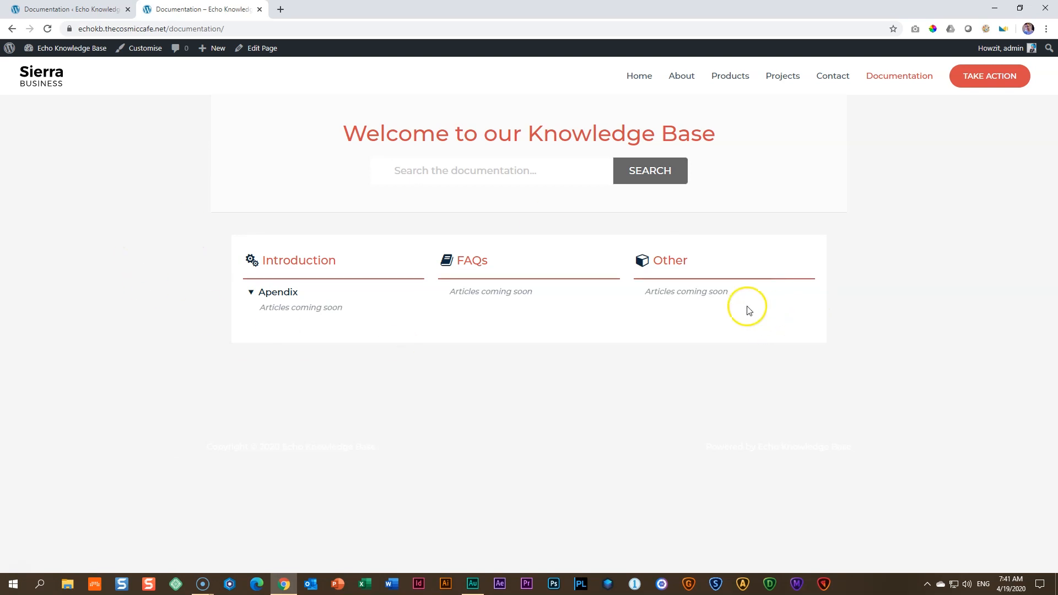
{"action": "left_click", "coordinate": [96, 9]}
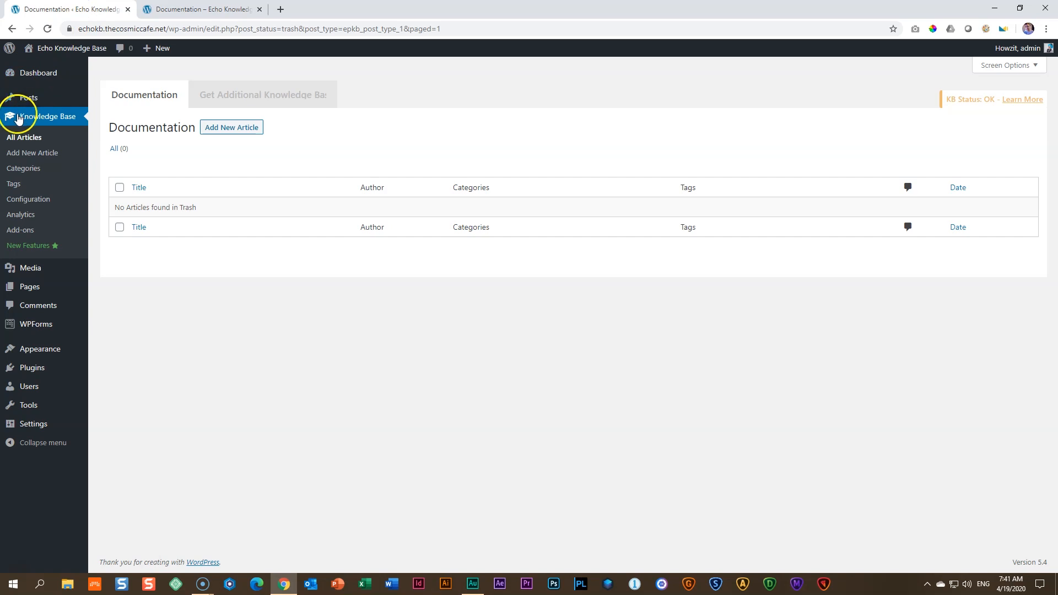
Review the warnings on the Knowledge Base configuration overview and compare the listed categories with the live Documentation page
{"action": "left_click", "coordinate": [21, 190]}
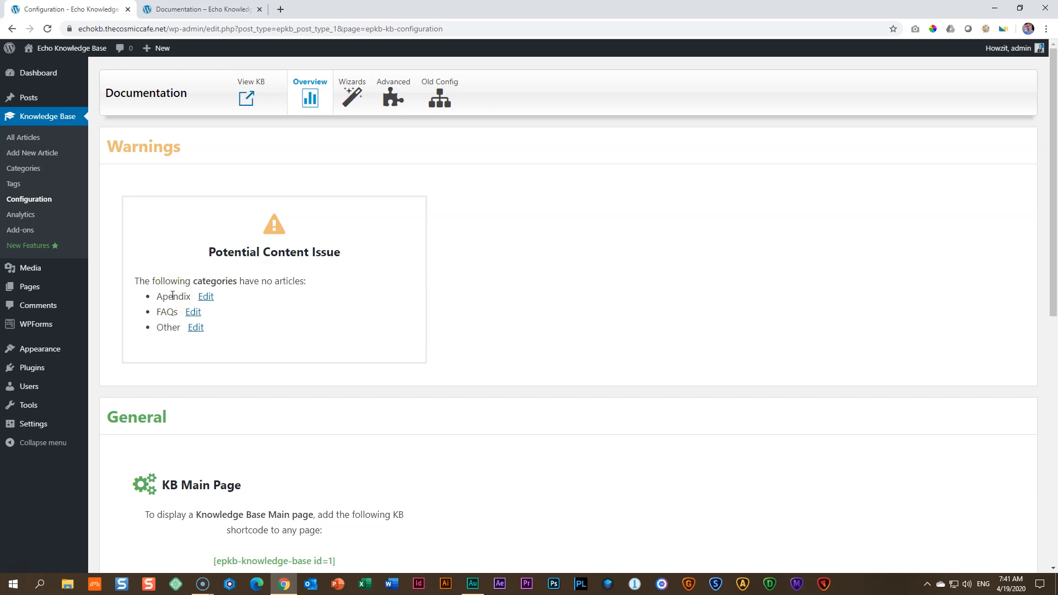
{"action": "left_click", "coordinate": [199, 9]}
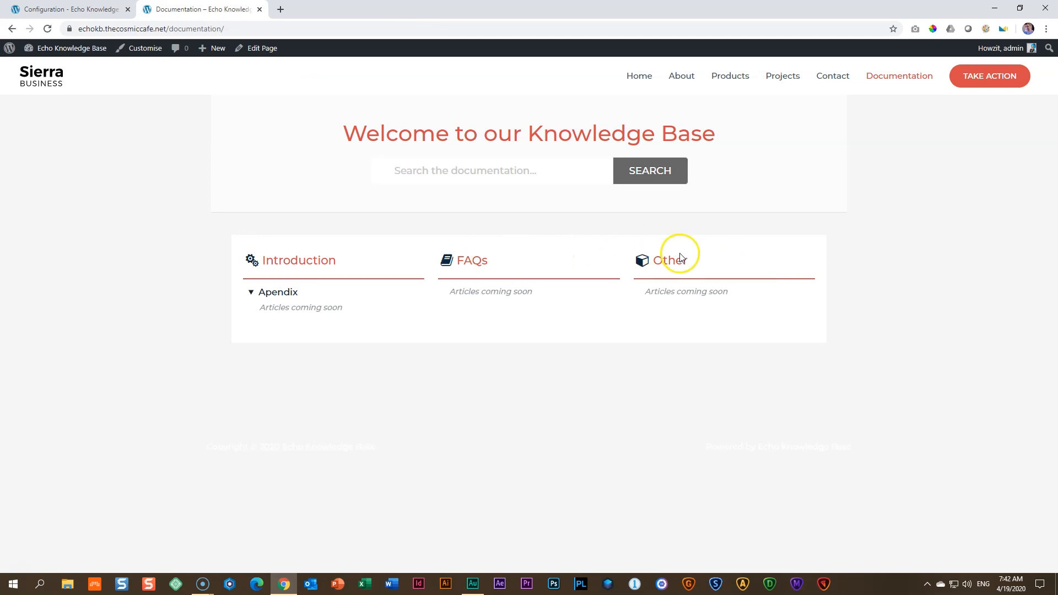
{"action": "left_click", "coordinate": [90, 8]}
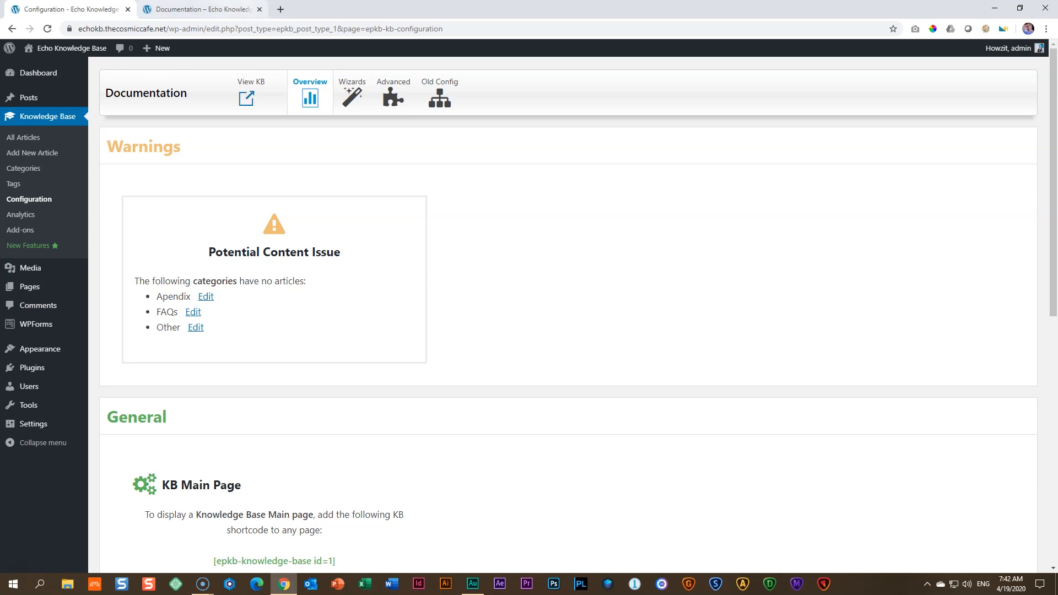
{"action": "left_click", "coordinate": [198, 10]}
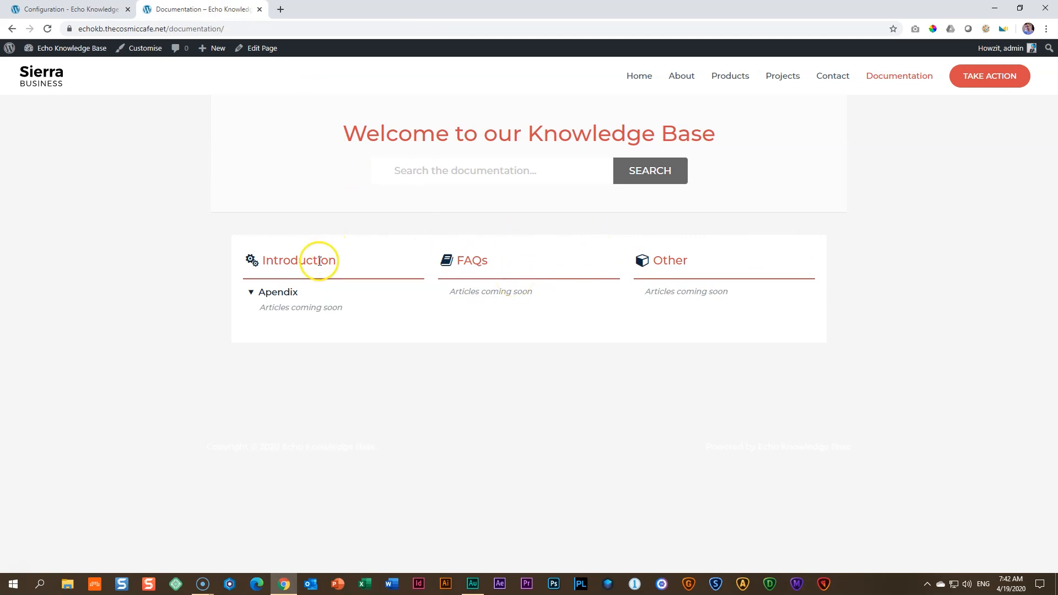
{"action": "left_click", "coordinate": [63, 9]}
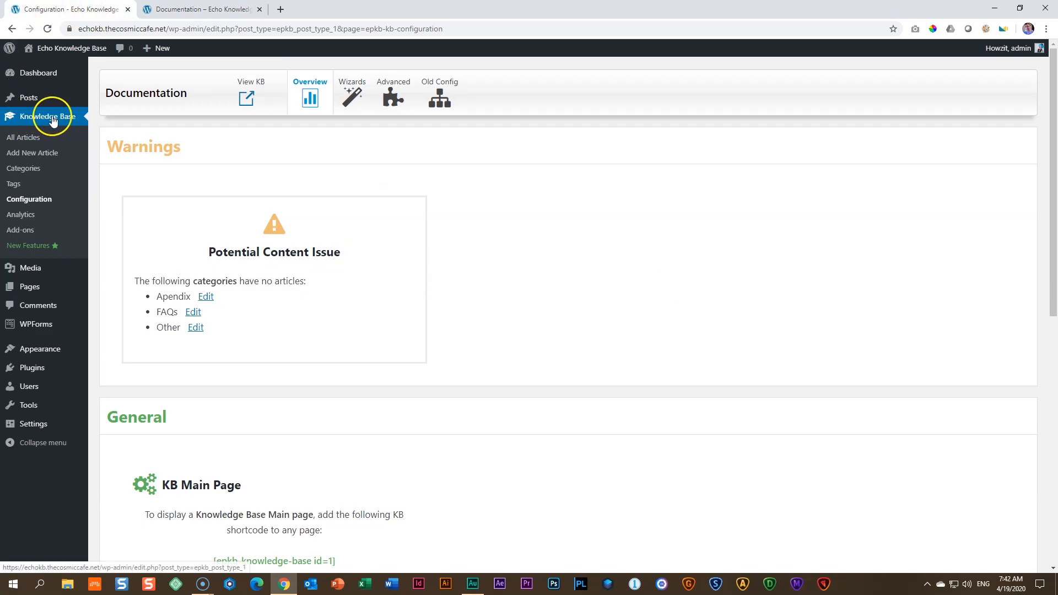
Delete all the knowledge base categories: FAQs, Introduction, Apendix and Other
{"action": "left_click", "coordinate": [16, 174]}
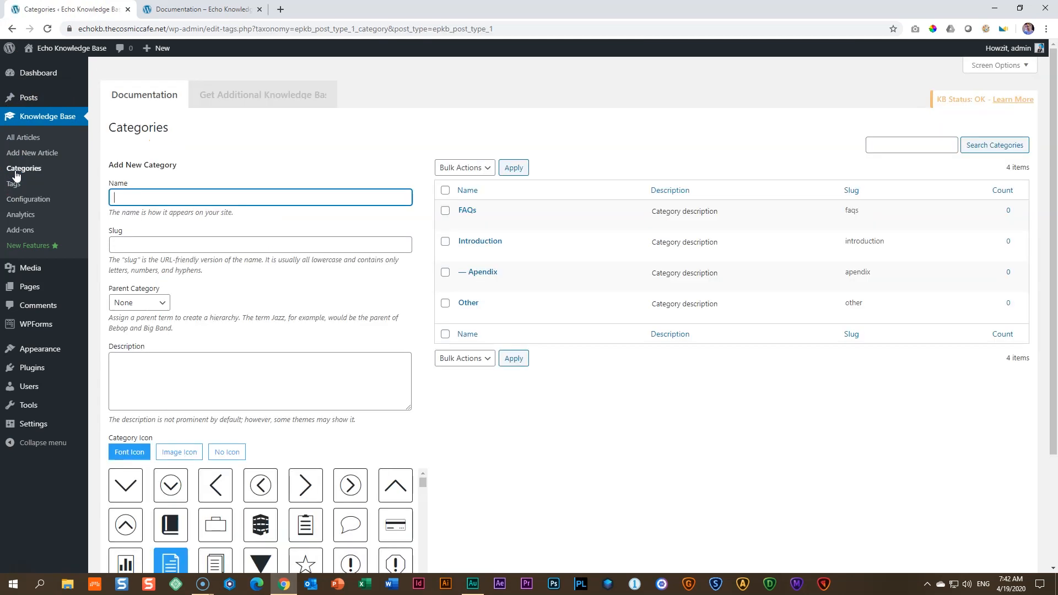
{"action": "left_click", "coordinate": [445, 191]}
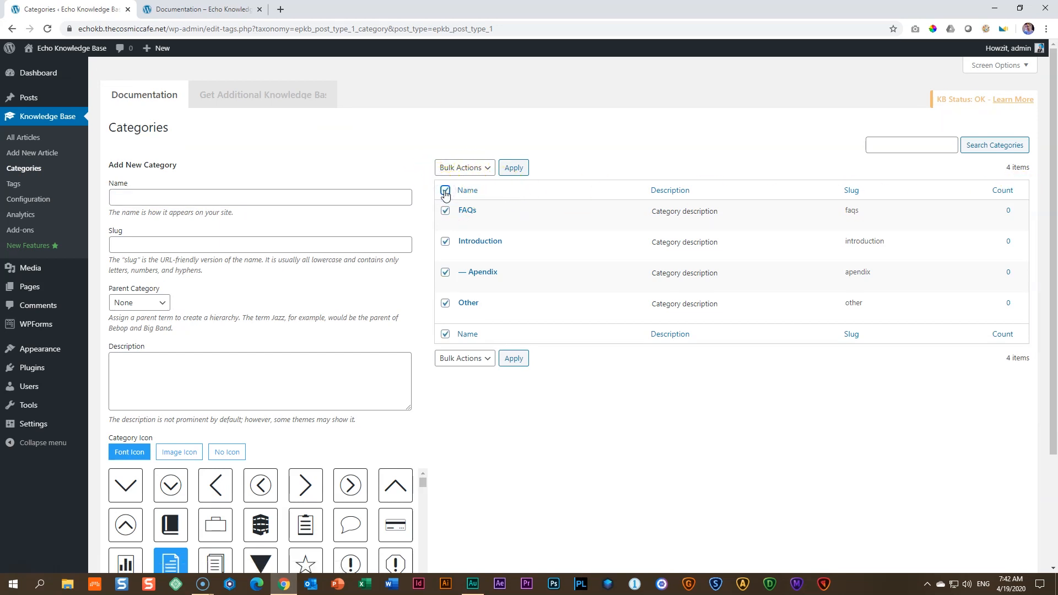
{"action": "mouse_move", "coordinate": [472, 268]}
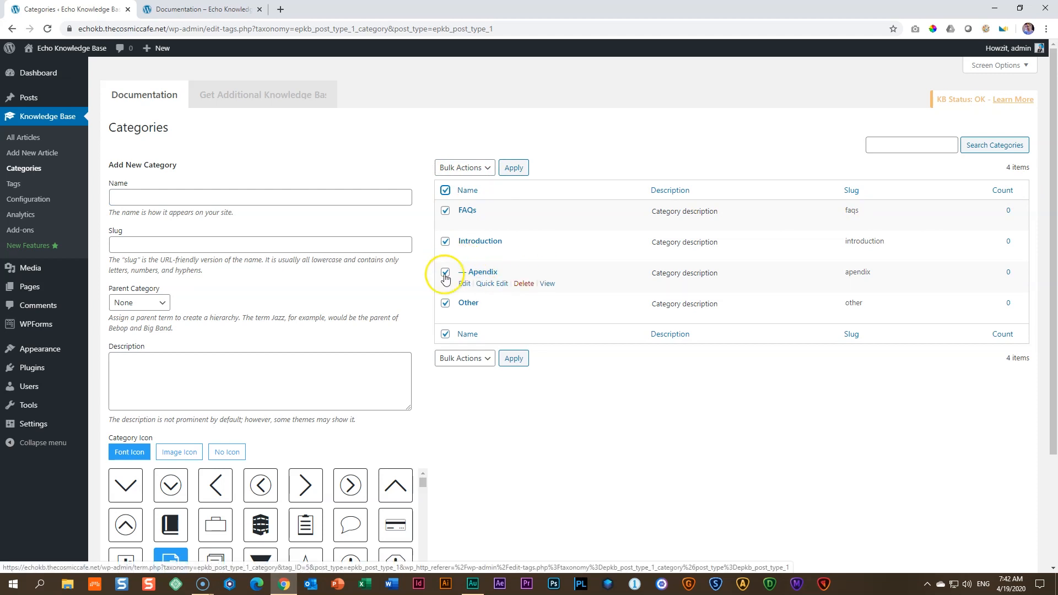
{"action": "left_click", "coordinate": [472, 168]}
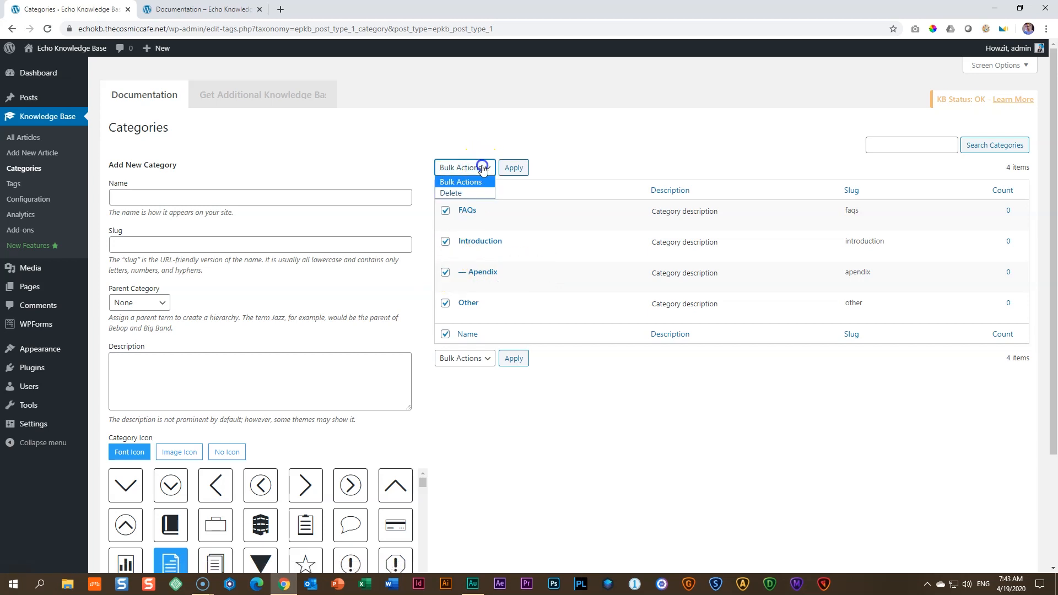
{"action": "left_click", "coordinate": [458, 190]}
{"action": "left_click", "coordinate": [513, 168]}
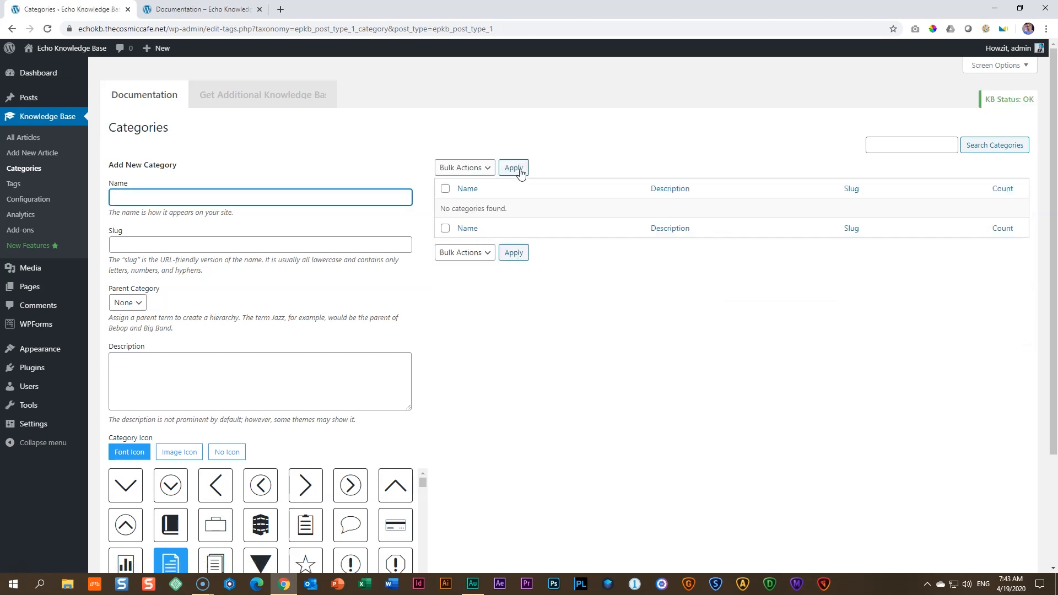
Reload the live Documentation page to check its categories, and return to the Categories admin page
{"action": "left_click", "coordinate": [195, 10]}
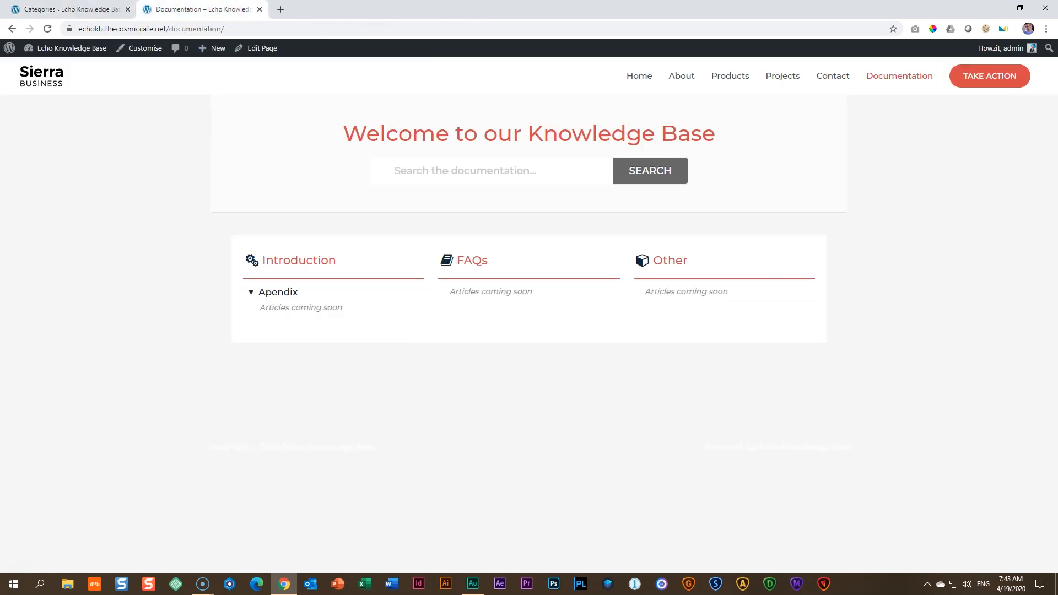
{"action": "left_click", "coordinate": [53, 32]}
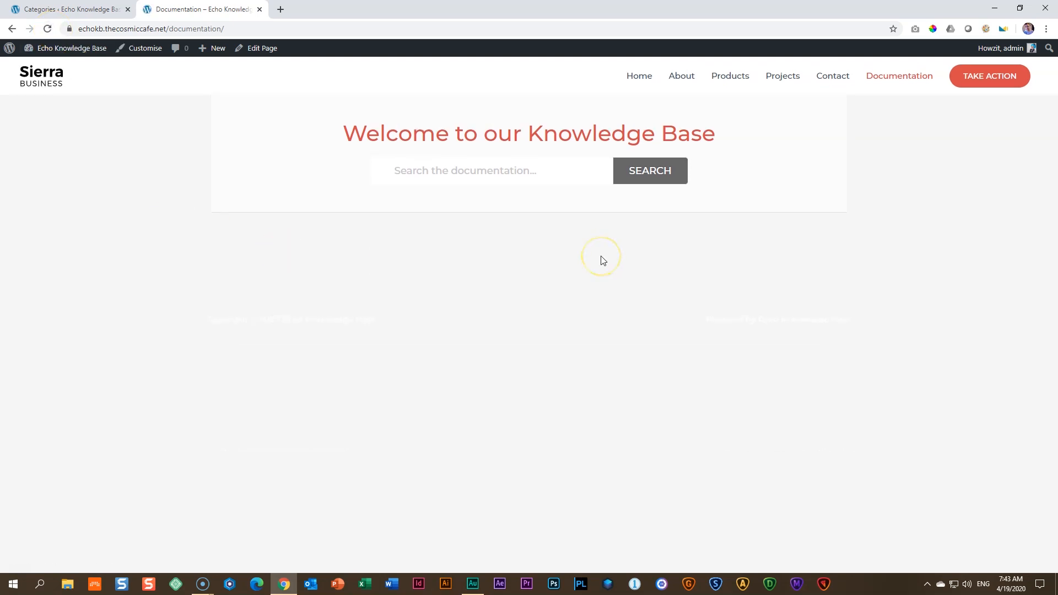
{"action": "left_click", "coordinate": [72, 15]}
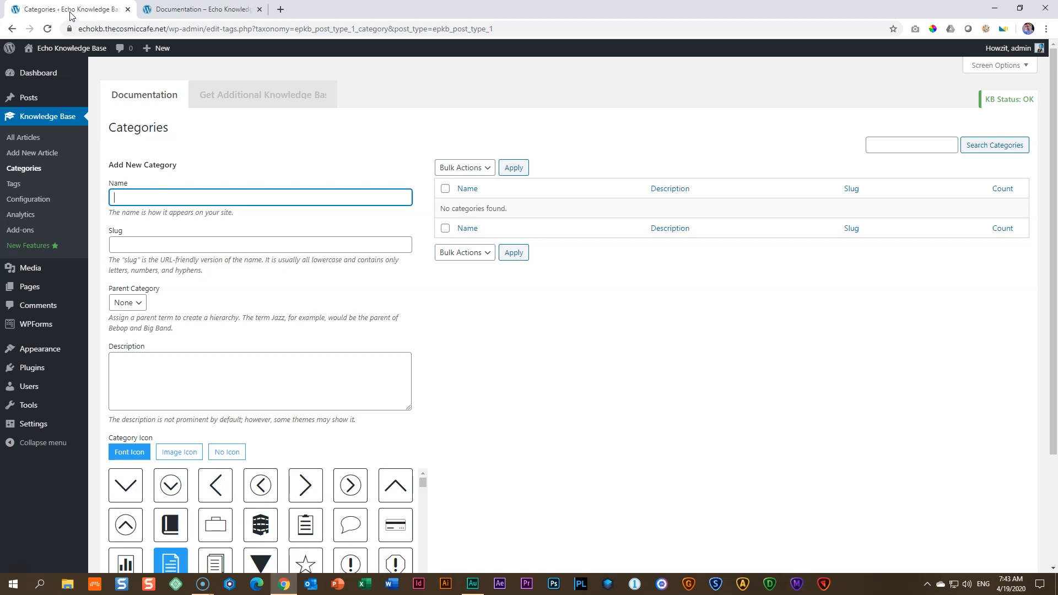
{"action": "left_click", "coordinate": [74, 14]}
Browse the live site's Home page, examining its products and industries sections for possible documentation topics
{"action": "left_click", "coordinate": [188, 10]}
{"action": "left_click", "coordinate": [637, 83]}
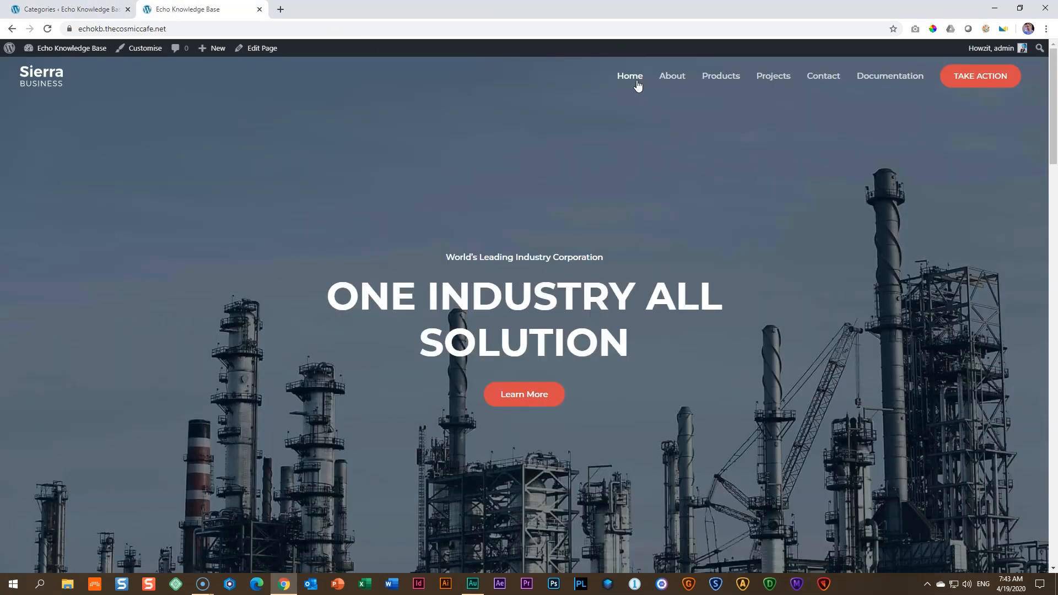
{"action": "scroll", "coordinate": [653, 197], "scroll_direction": "down", "scroll_amount": 12}
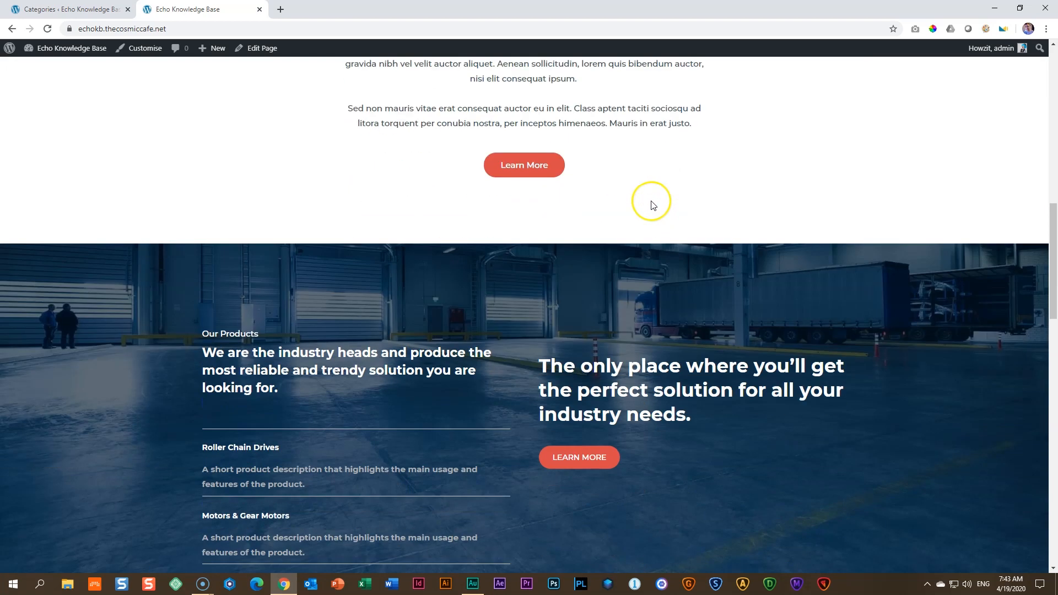
{"action": "scroll", "coordinate": [652, 205], "scroll_direction": "down", "scroll_amount": 3}
{"action": "scroll", "coordinate": [653, 205], "scroll_direction": "down", "scroll_amount": 9}
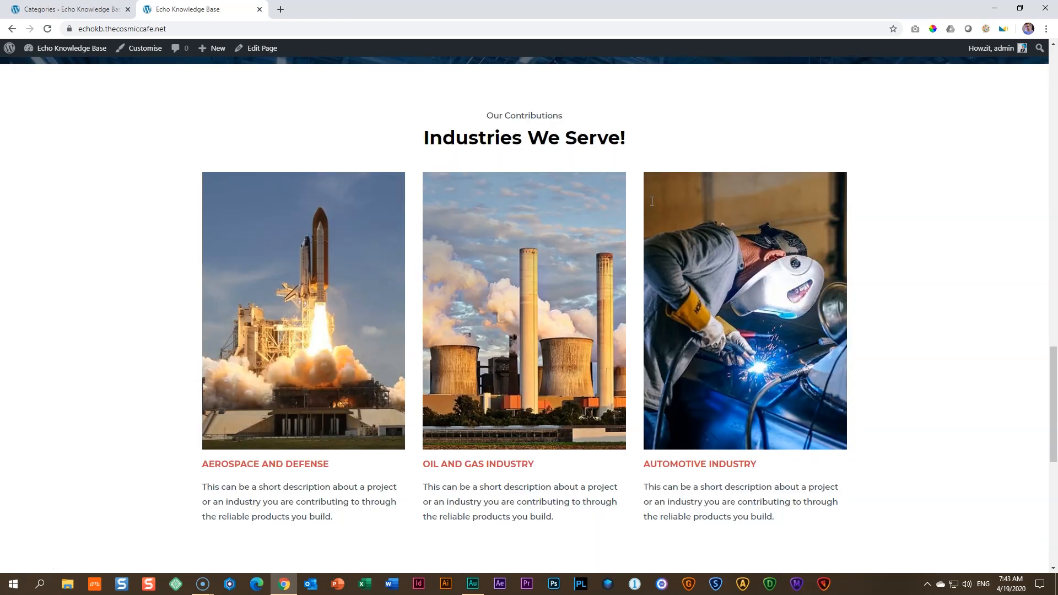
{"action": "scroll", "coordinate": [305, 248], "scroll_direction": "down", "scroll_amount": 4}
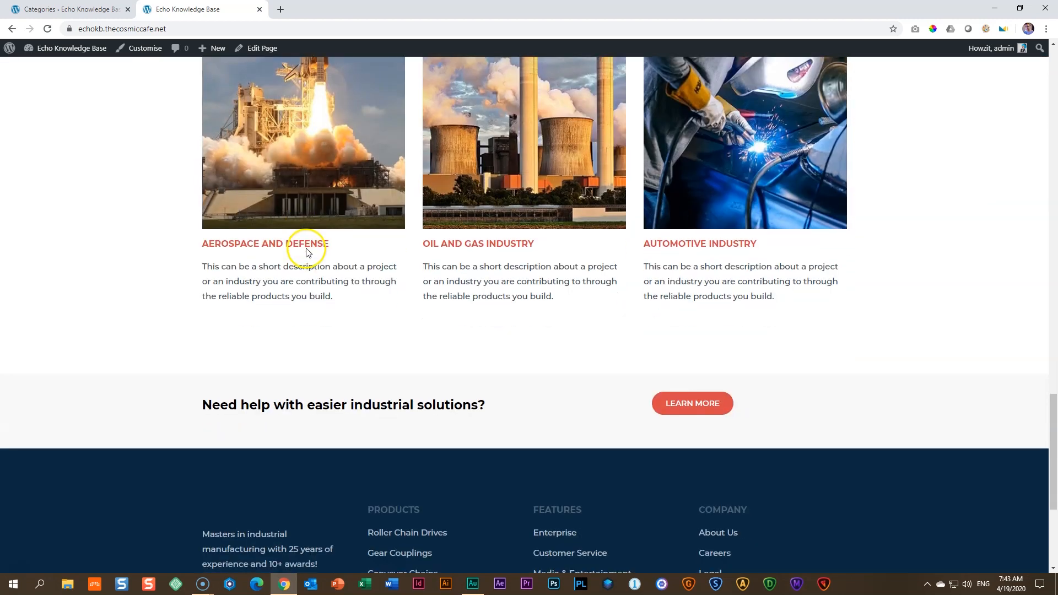
{"action": "scroll", "coordinate": [306, 251], "scroll_direction": "up", "scroll_amount": 7}
{"action": "scroll", "coordinate": [307, 254], "scroll_direction": "down", "scroll_amount": 3}
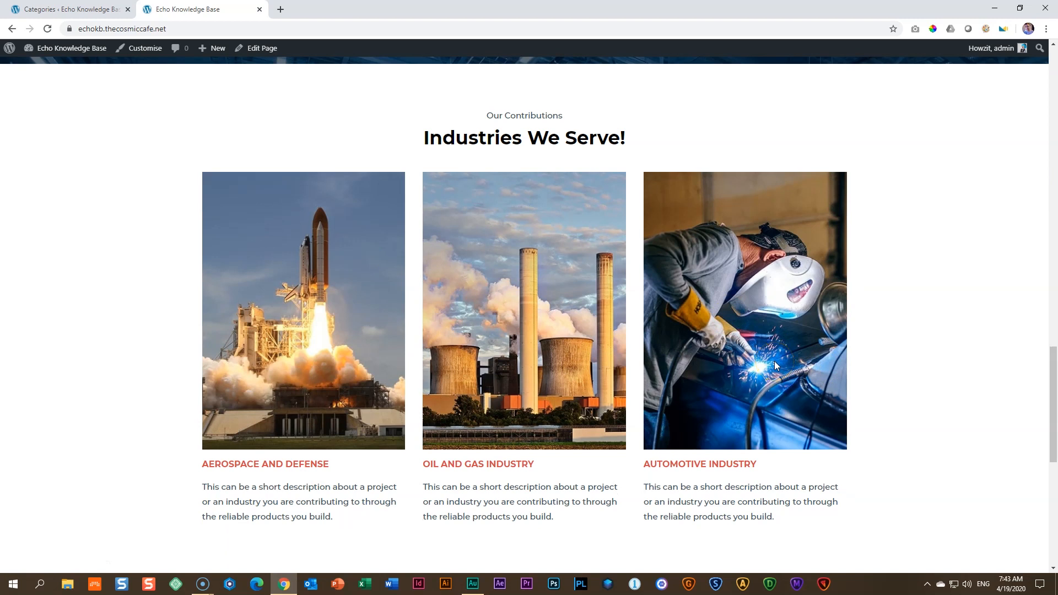
{"action": "scroll", "coordinate": [775, 362], "scroll_direction": "down", "scroll_amount": 8}
{"action": "scroll", "coordinate": [775, 362], "scroll_direction": "up", "scroll_amount": 7}
{"action": "scroll", "coordinate": [775, 362], "scroll_direction": "up", "scroll_amount": 6}
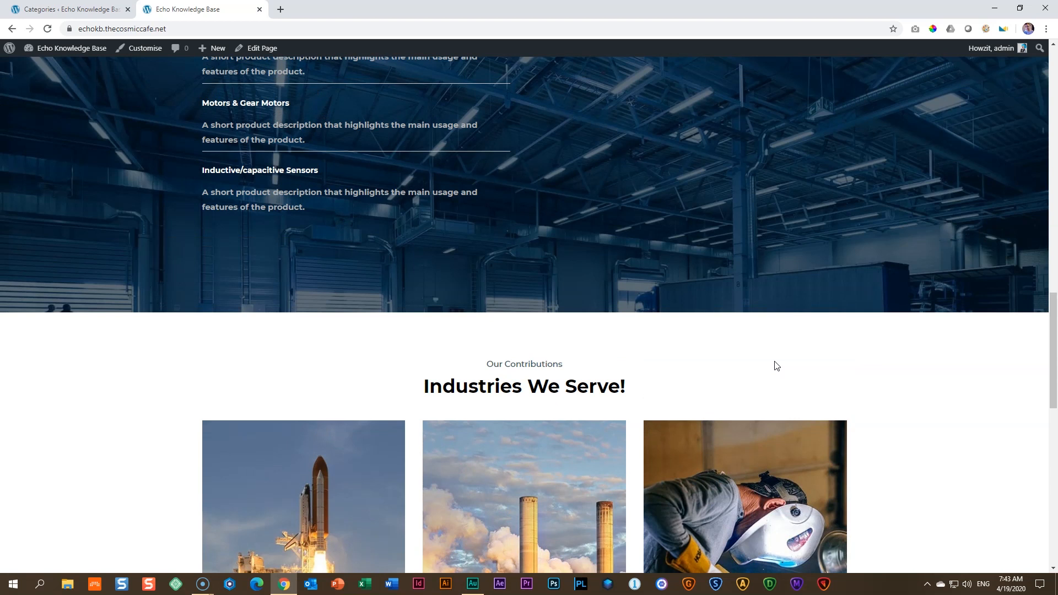
{"action": "scroll", "coordinate": [768, 358], "scroll_direction": "down", "scroll_amount": 3}
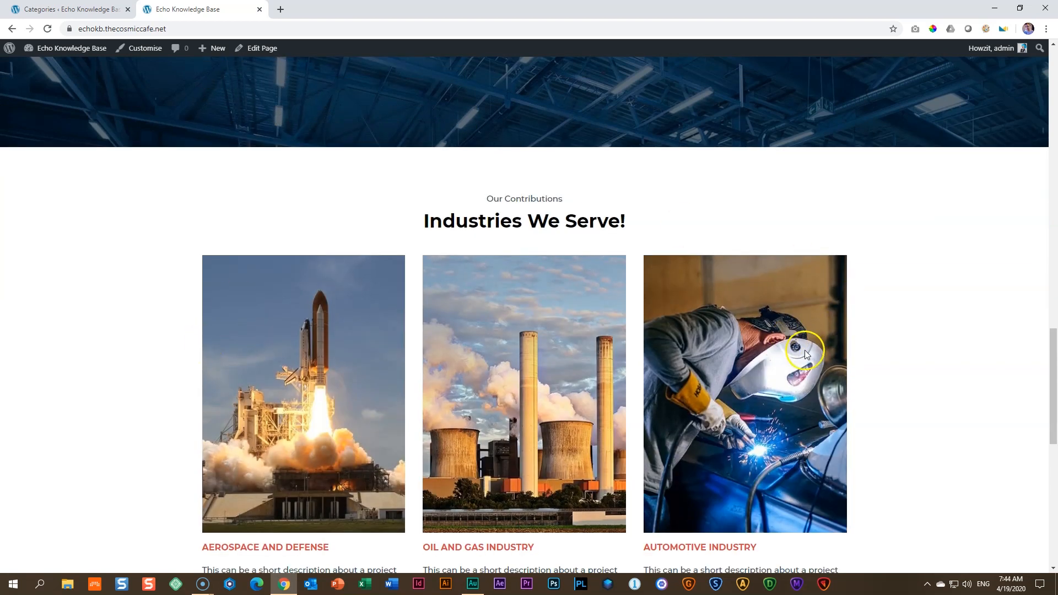
{"action": "scroll", "coordinate": [892, 353], "scroll_direction": "up", "scroll_amount": 3}
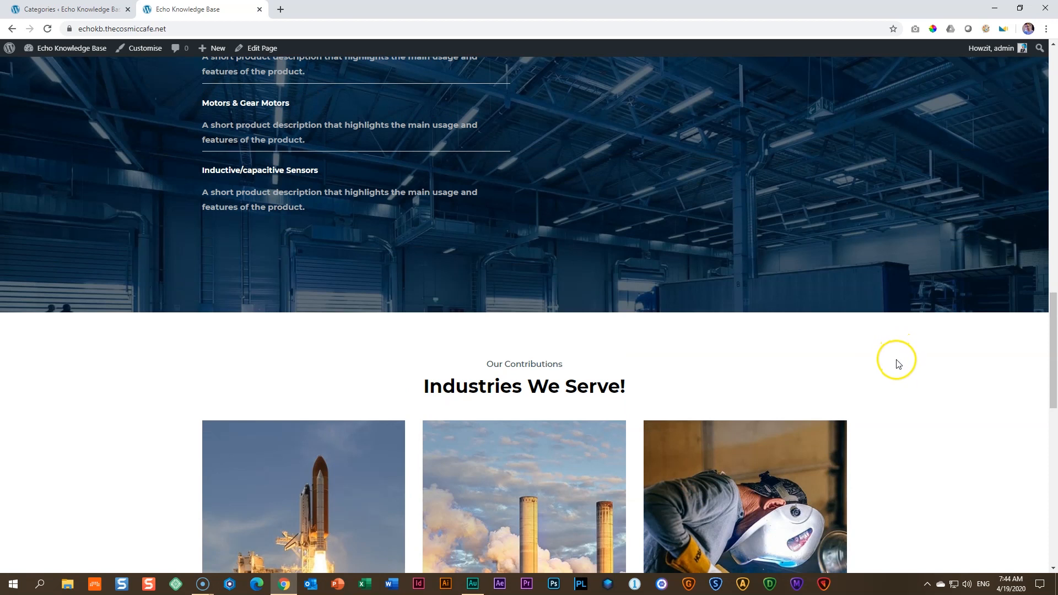
{"action": "scroll", "coordinate": [894, 370], "scroll_direction": "up", "scroll_amount": 3}
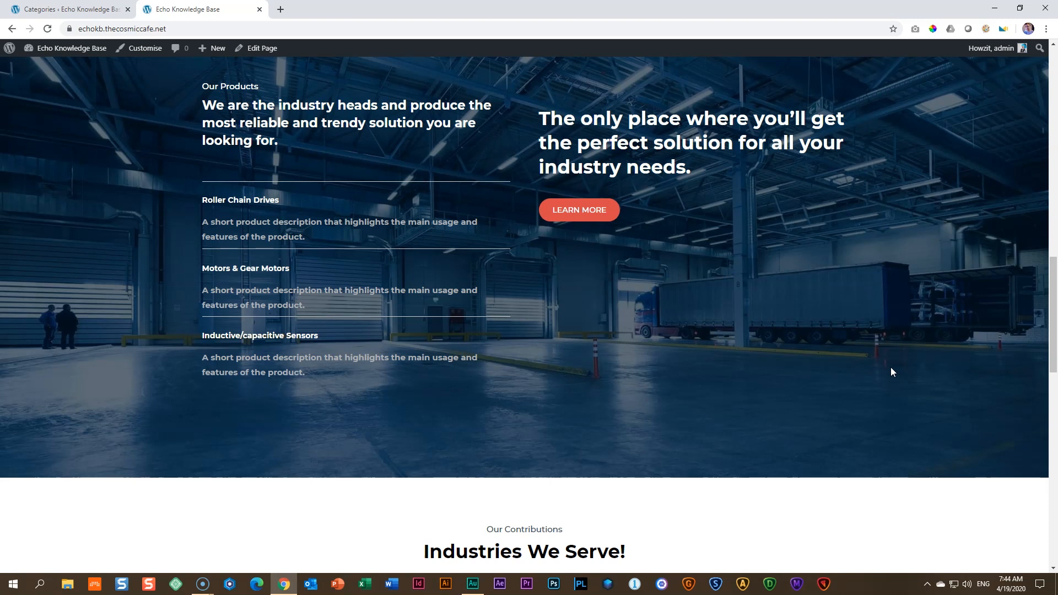
{"action": "scroll", "coordinate": [835, 460], "scroll_direction": "up", "scroll_amount": 4}
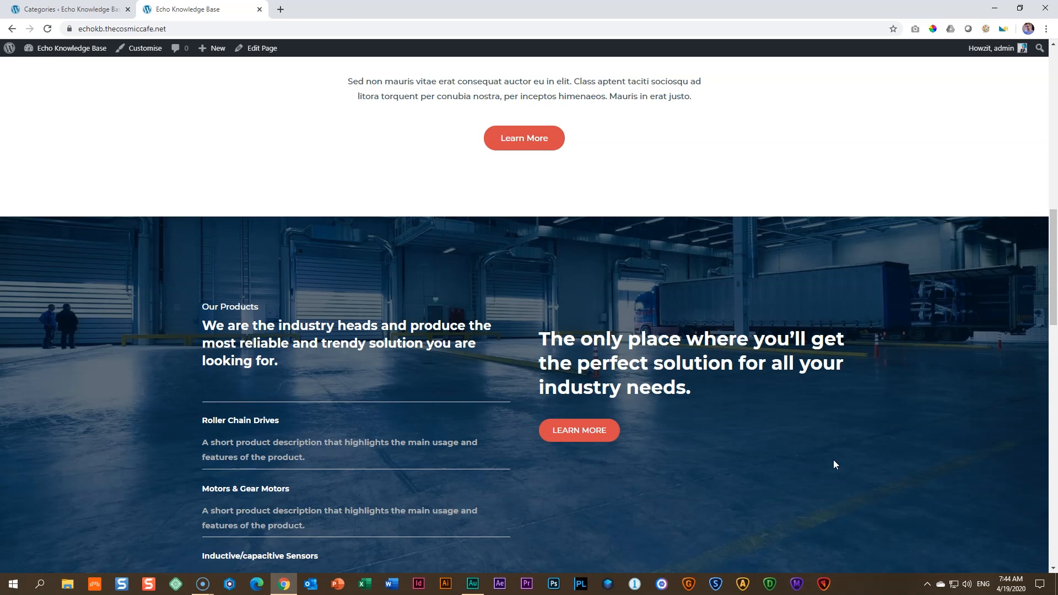
{"action": "scroll", "coordinate": [833, 460], "scroll_direction": "up", "scroll_amount": 15}
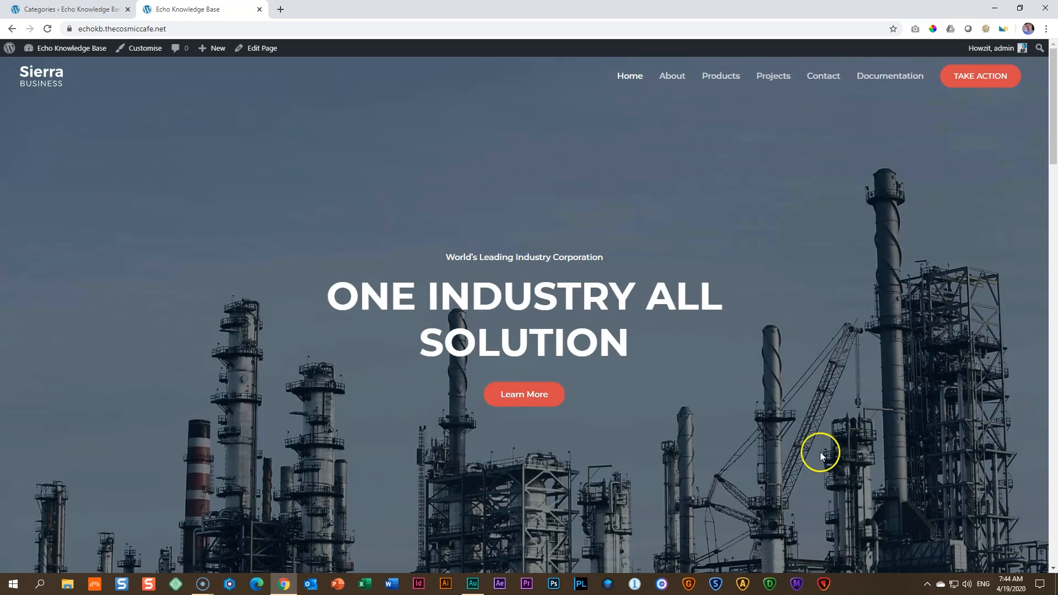
Add a knowledge base category named Projects with the slug projects, no category icon and an empty description
{"action": "left_click", "coordinate": [71, 9]}
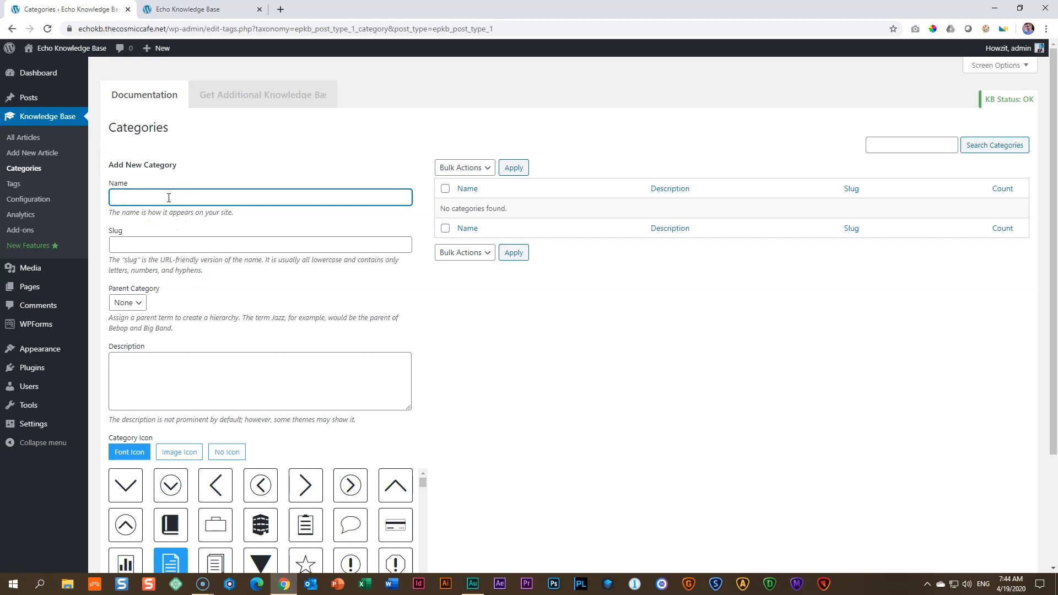
{"action": "type", "text": "Projects"}
{"action": "left_click", "coordinate": [113, 245]}
{"action": "left_click", "coordinate": [135, 237]}
{"action": "type", "text": "project"}
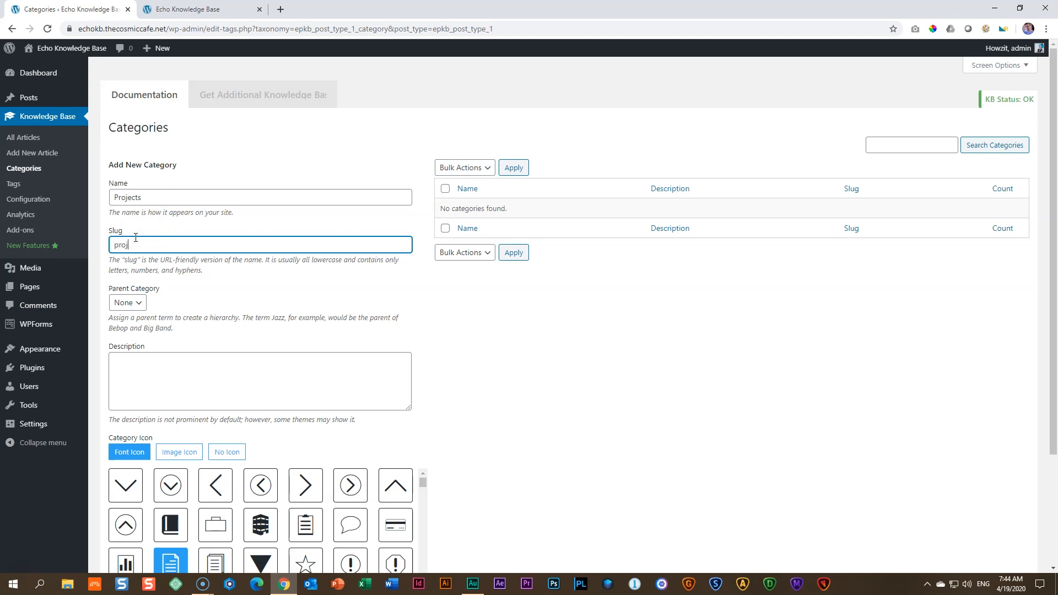
{"action": "type", "text": "s"}
{"action": "scroll", "coordinate": [333, 406], "scroll_direction": "down", "scroll_amount": 1}
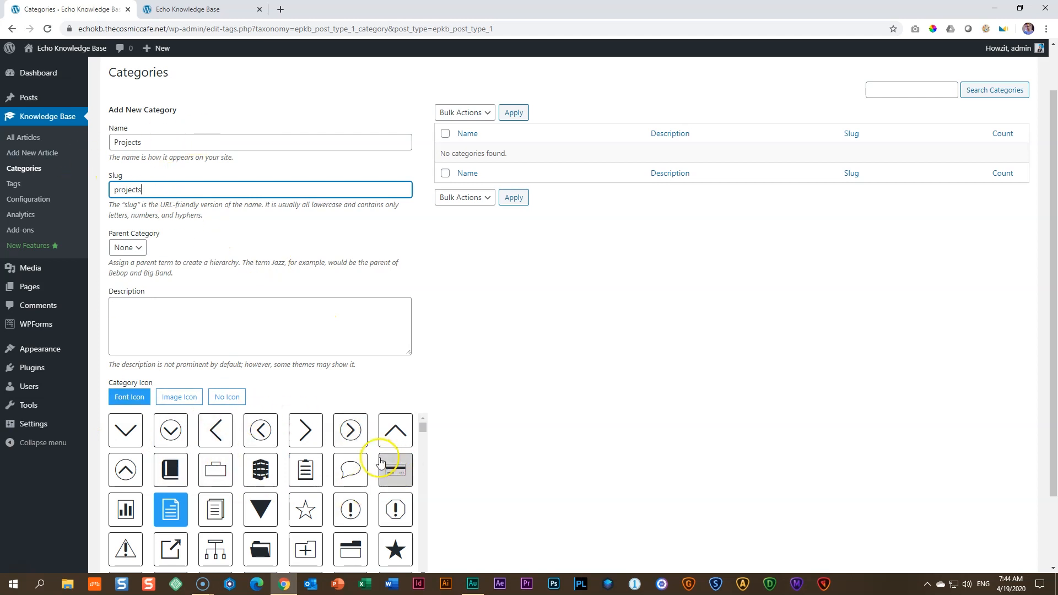
{"action": "scroll", "coordinate": [380, 458], "scroll_direction": "up", "scroll_amount": 1}
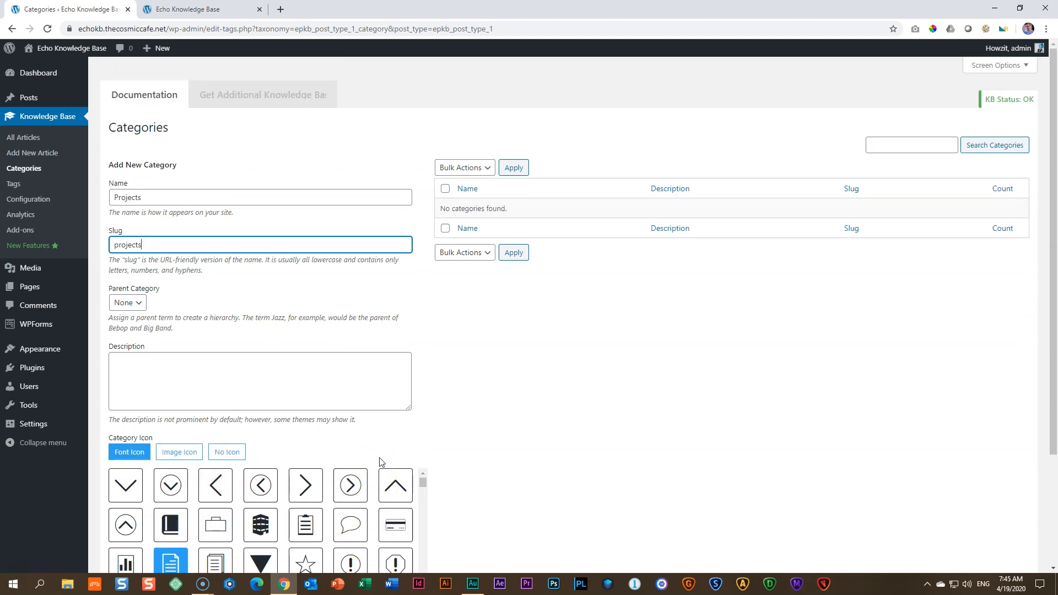
{"action": "left_click", "coordinate": [226, 459]}
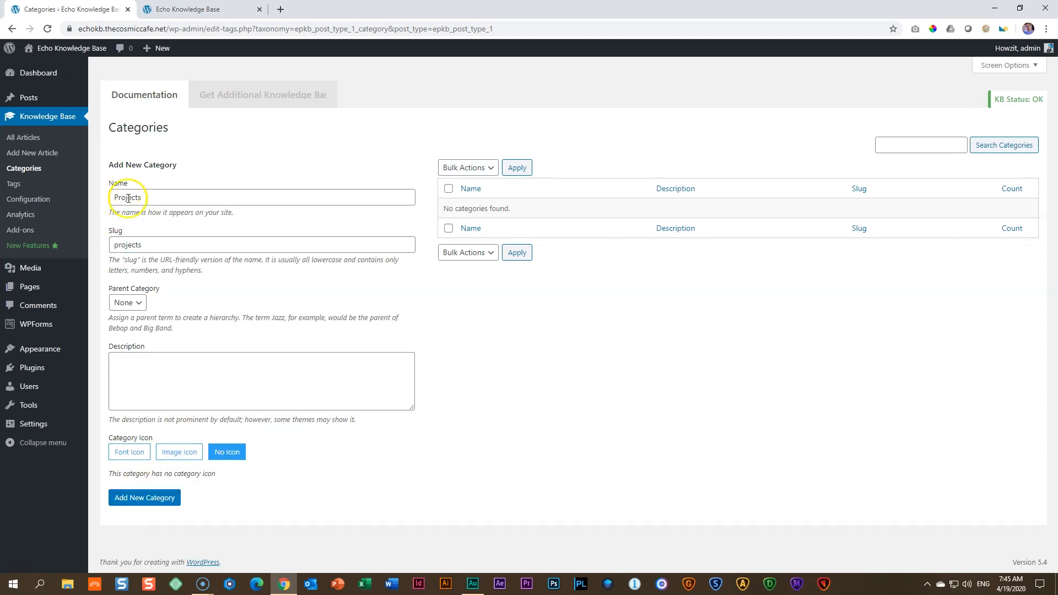
{"action": "left_click", "coordinate": [132, 379]}
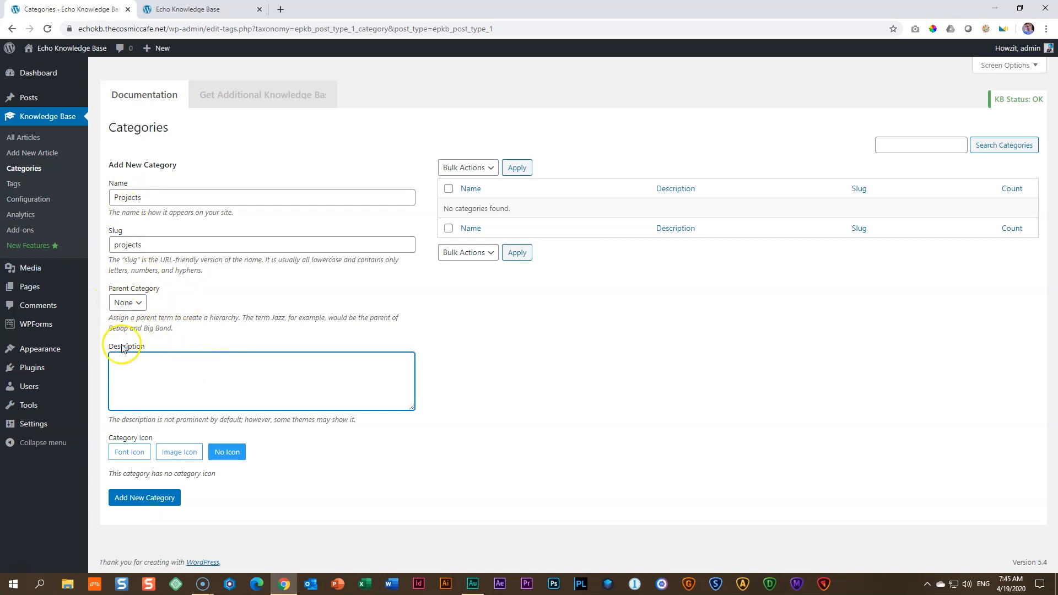
{"action": "left_click", "coordinate": [141, 499]}
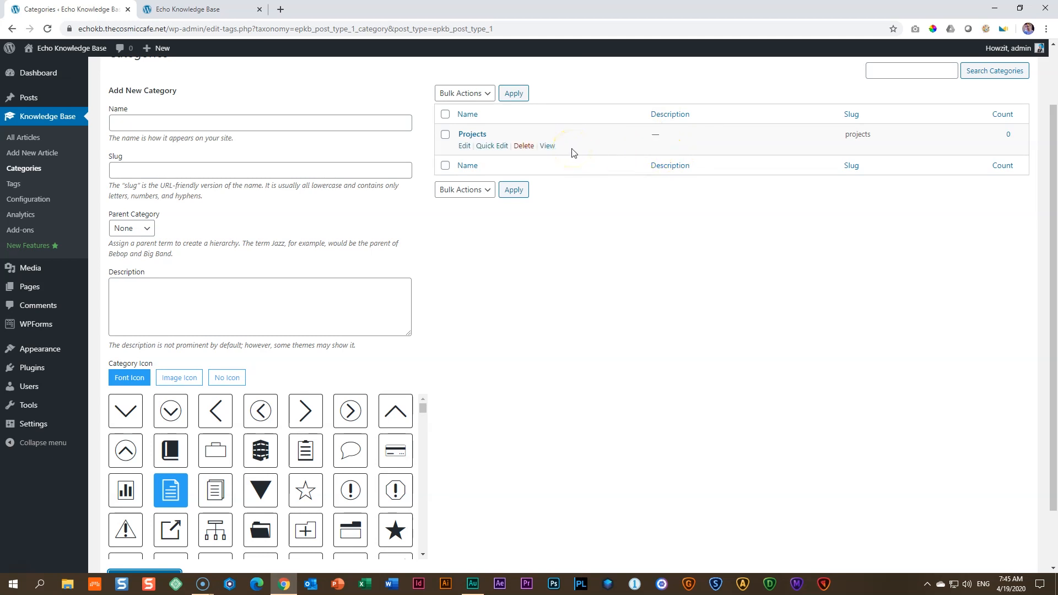
Open loremipsum.io in a new browser tab and generate 5 paragraphs of placeholder text
{"action": "left_click", "coordinate": [281, 9]}
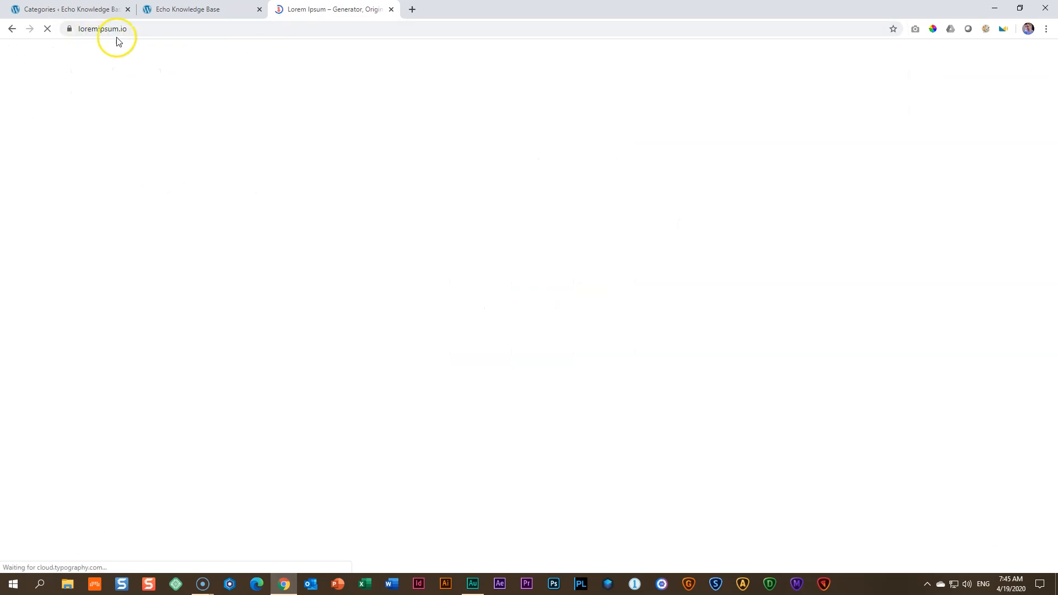
{"action": "scroll", "coordinate": [283, 229], "scroll_direction": "down", "scroll_amount": 2}
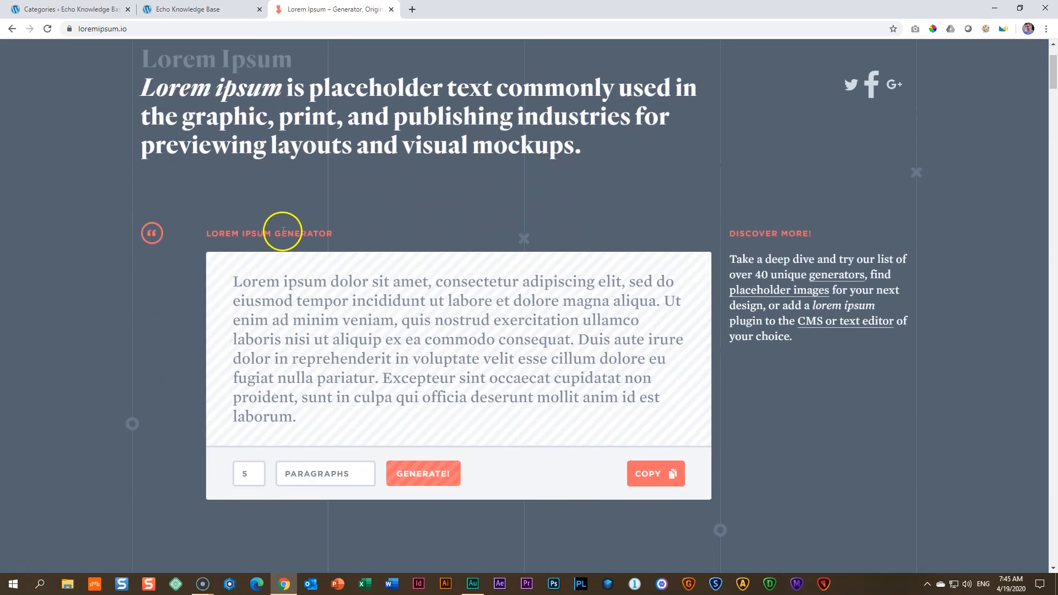
{"action": "scroll", "coordinate": [284, 230], "scroll_direction": "down", "scroll_amount": 1}
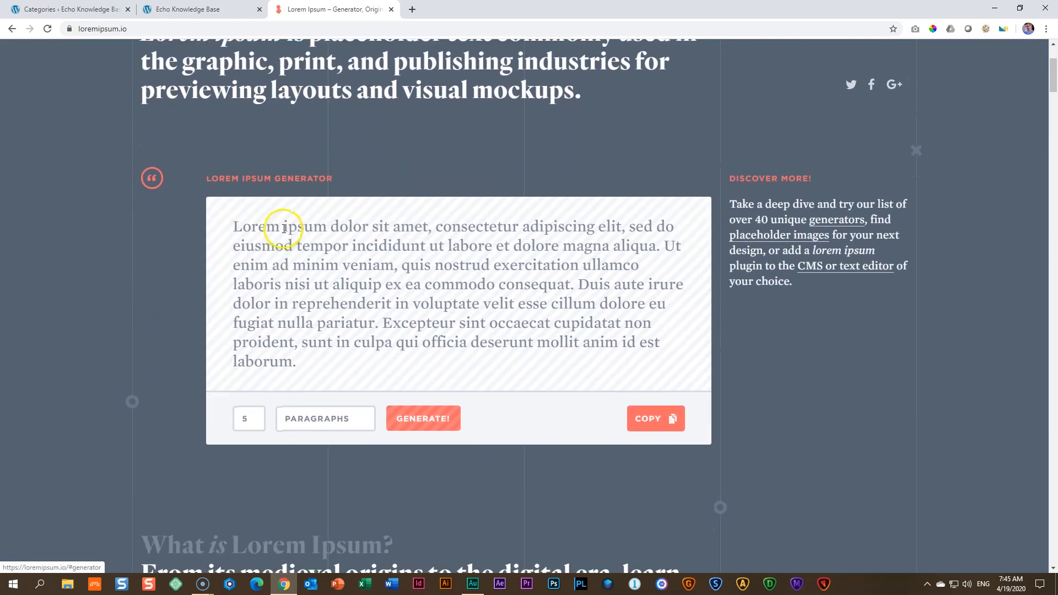
{"action": "left_click", "coordinate": [423, 420]}
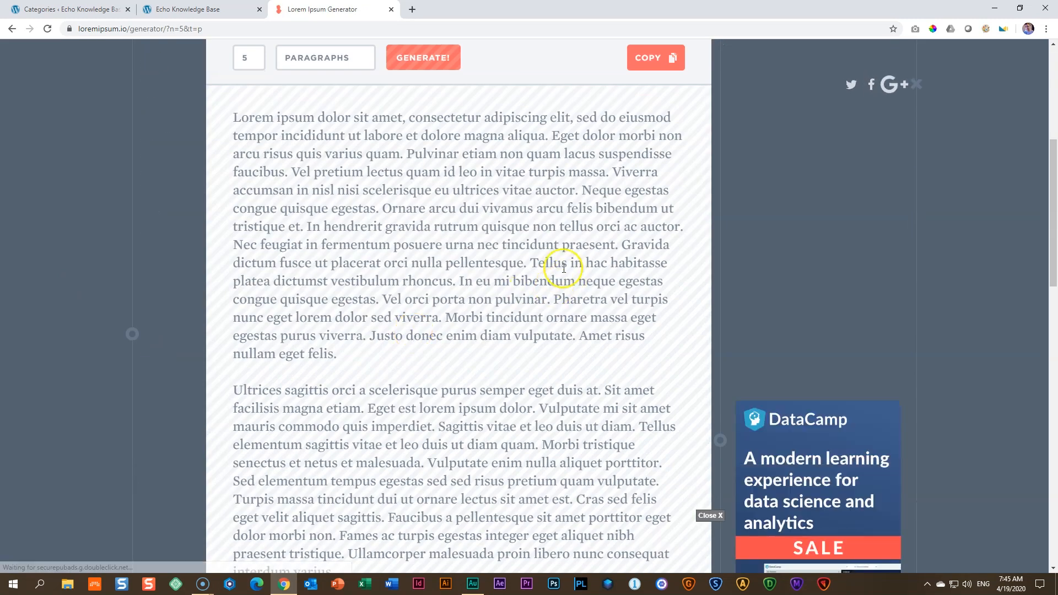
Copy the placeholder text from "Tellus in hac habitasse" to the end of the first paragraph and return to the Categories admin page
{"action": "left_click_drag", "start_coordinate": [530, 264], "coordinate": [349, 358]}
{"action": "right_click", "coordinate": [377, 321]}
{"action": "left_click", "coordinate": [397, 331]}
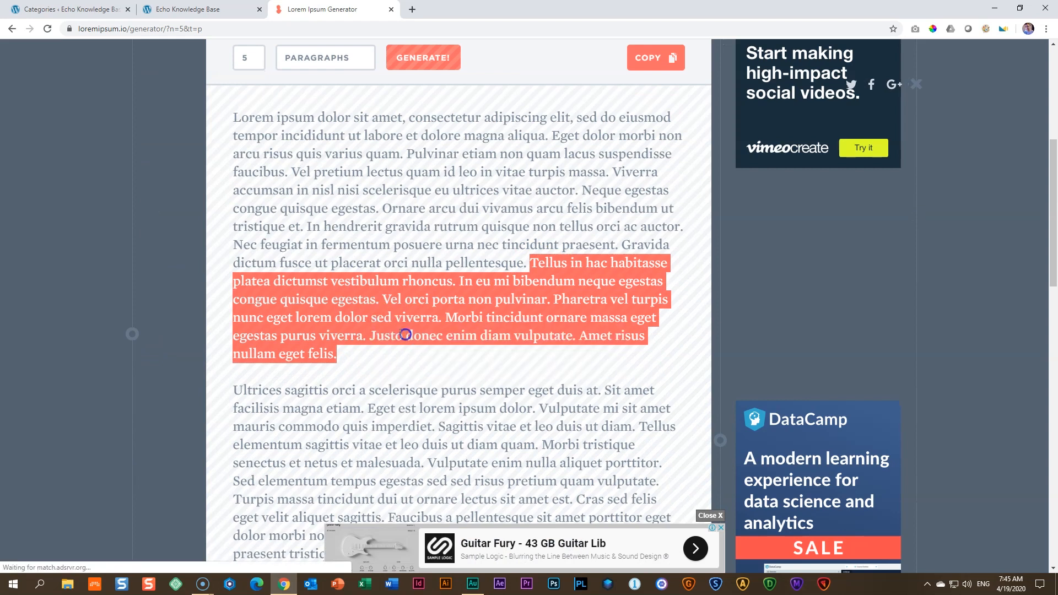
{"action": "left_click", "coordinate": [66, 9]}
{"action": "left_click", "coordinate": [150, 305]}
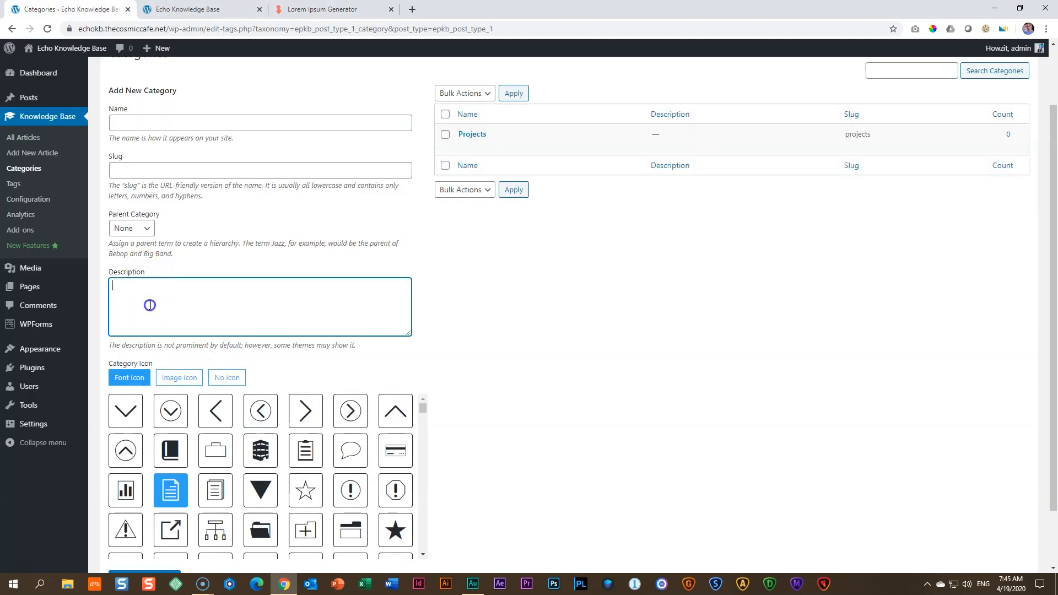
{"action": "key", "text": "ctrl+v"}
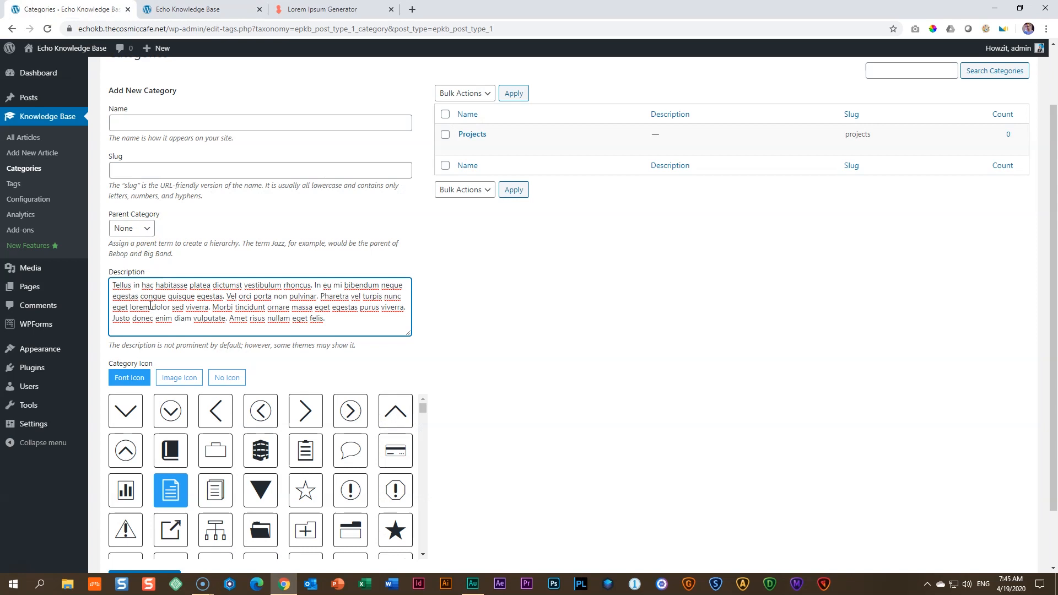
{"action": "left_click_drag", "start_coordinate": [361, 330], "coordinate": [97, 284]}
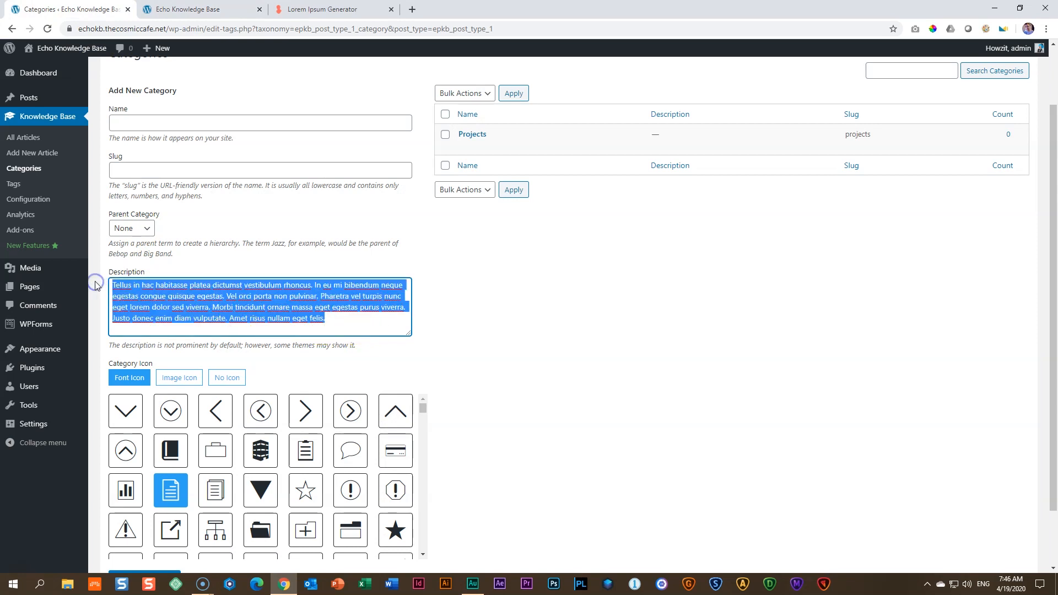
{"action": "key", "text": "BackSpace"}
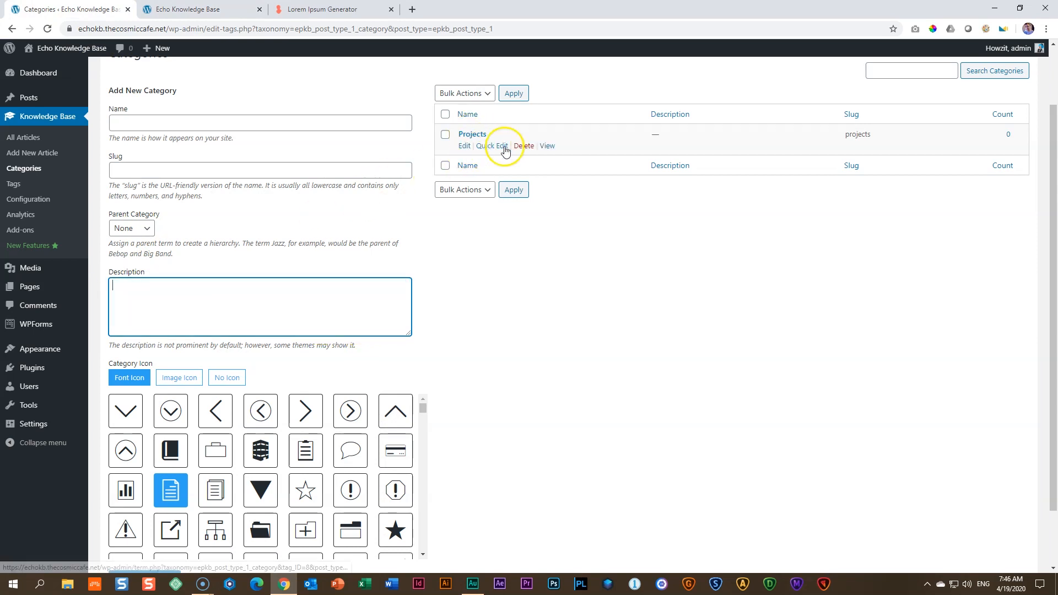
Update the Projects category with the copied placeholder text as its description and return to the category list
{"action": "left_click", "coordinate": [465, 146]}
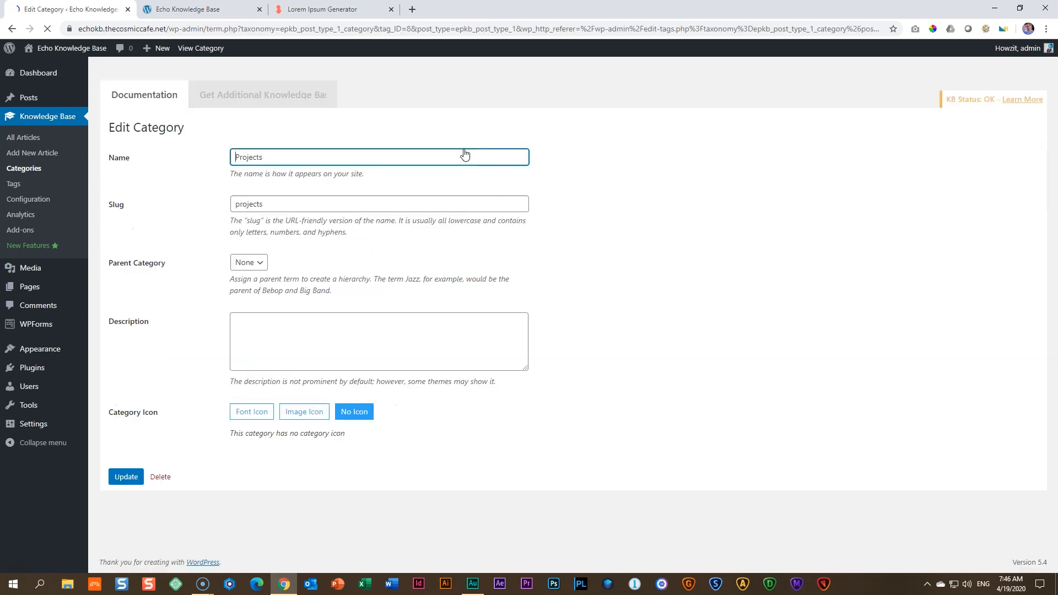
{"action": "left_click", "coordinate": [281, 343]}
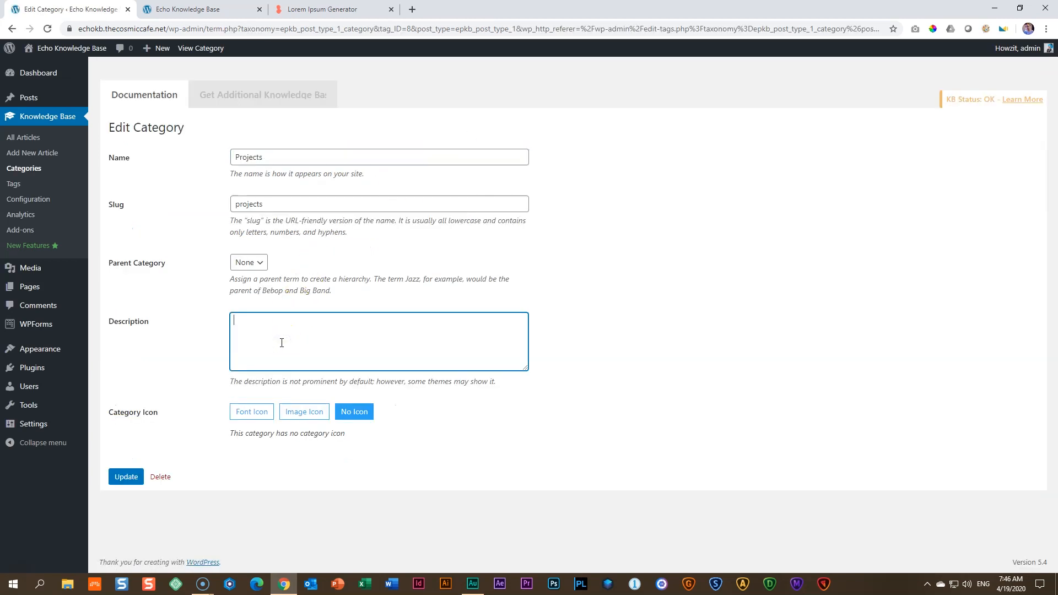
{"action": "key", "text": "ctrl+v"}
{"action": "left_click", "coordinate": [126, 476]}
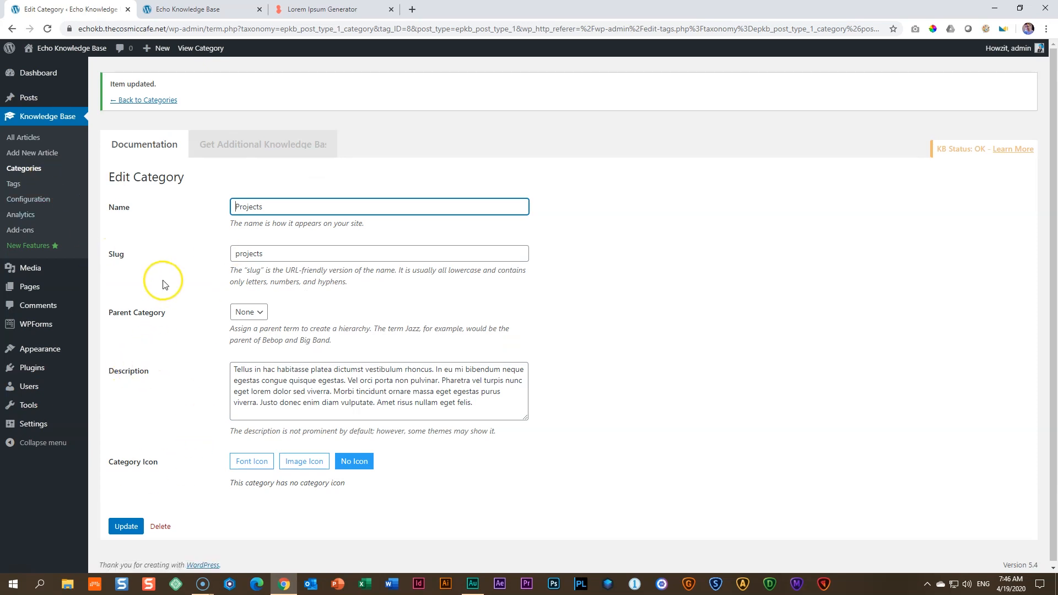
{"action": "left_click", "coordinate": [140, 102]}
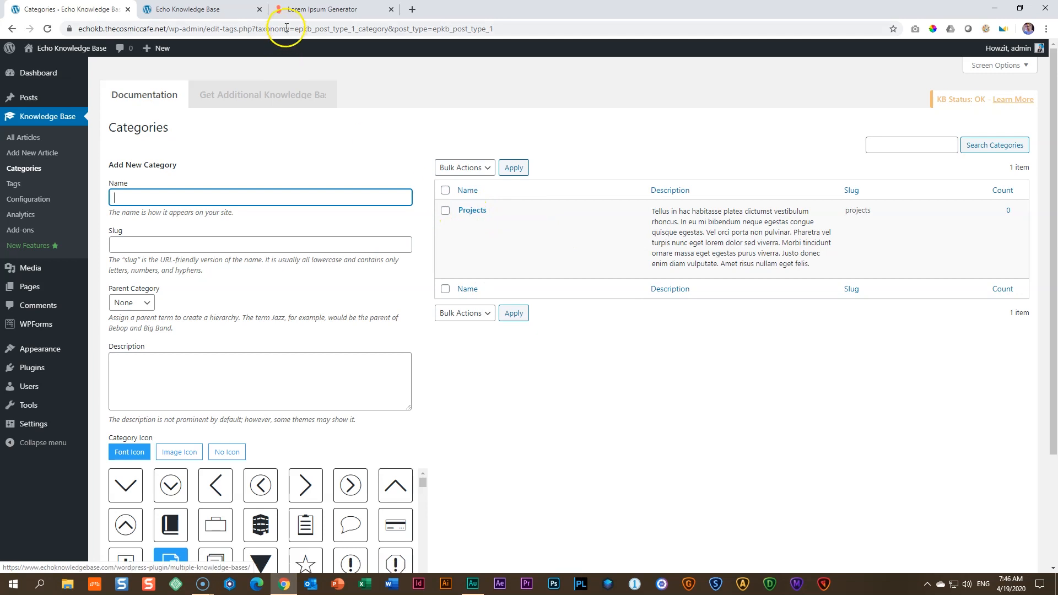
Check the Projects category on the live Documentation page against the icon options in the new category form
{"action": "left_click", "coordinate": [202, 8]}
{"action": "left_click", "coordinate": [874, 87]}
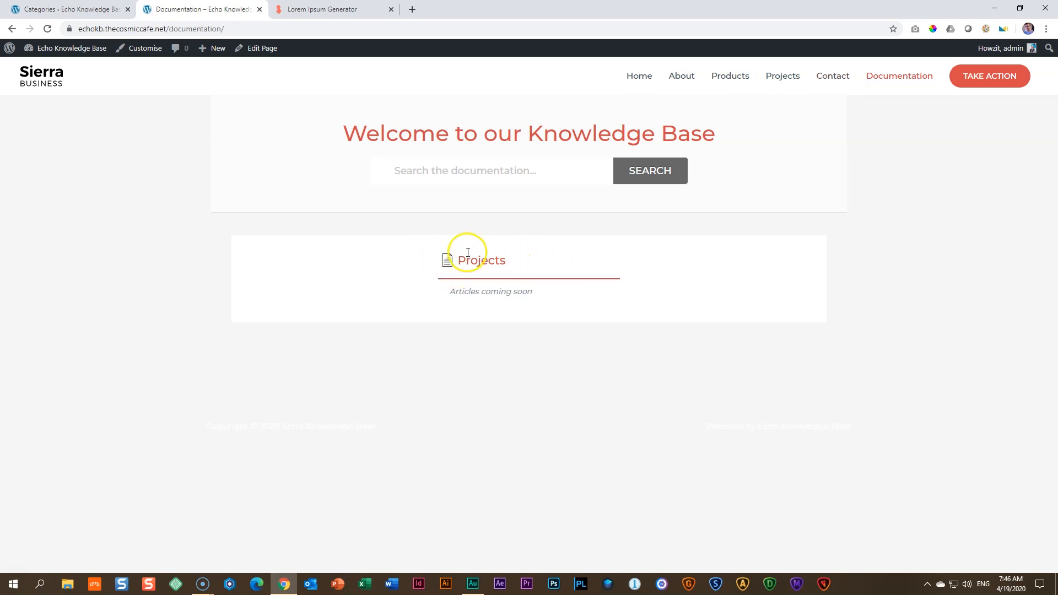
{"action": "left_click", "coordinate": [71, 10]}
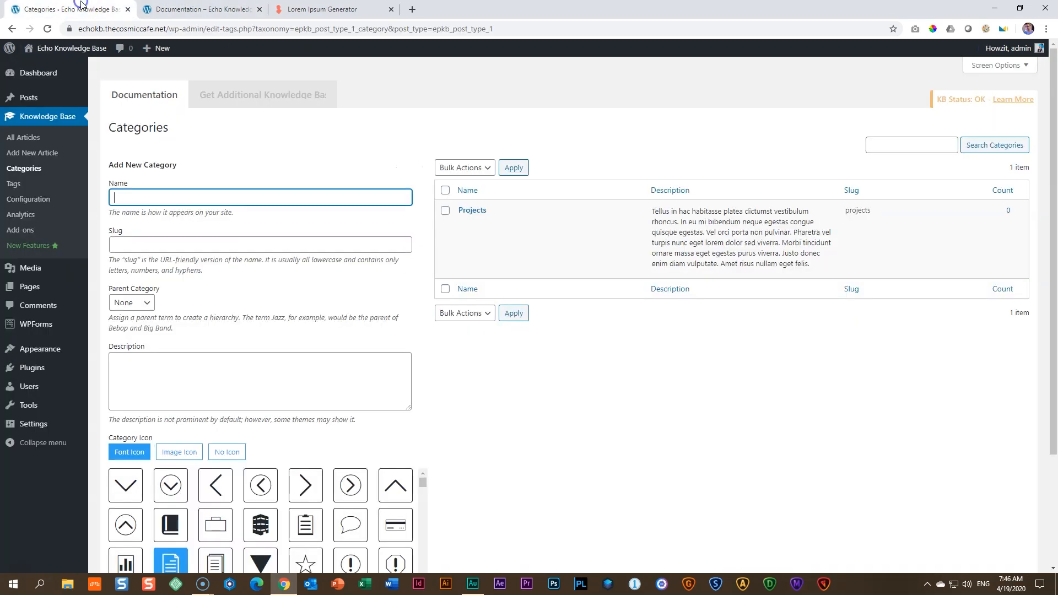
{"action": "left_click", "coordinate": [228, 453]}
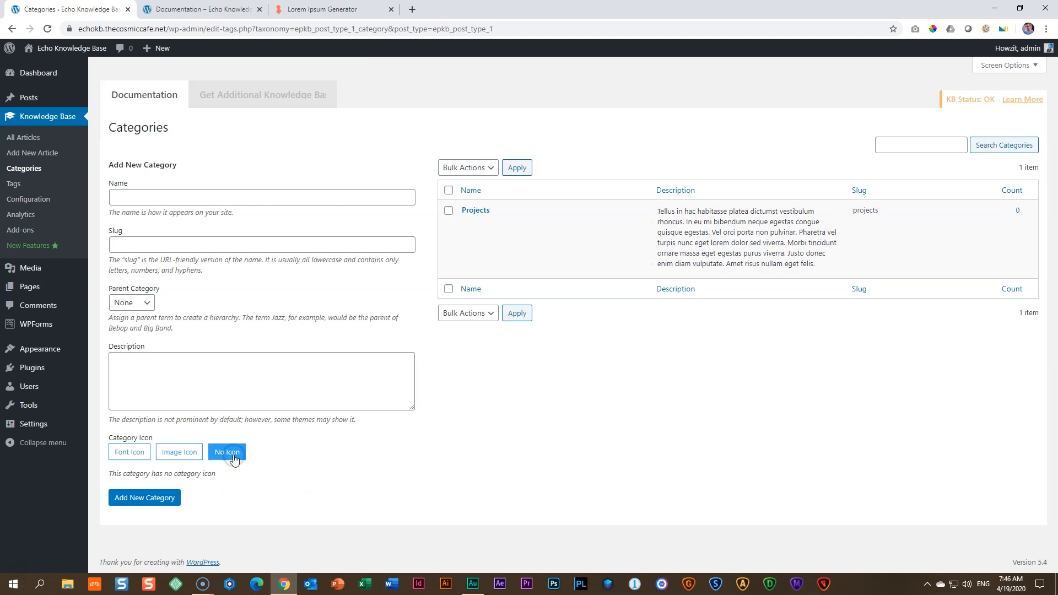
{"action": "left_click", "coordinate": [129, 452]}
{"action": "left_click", "coordinate": [203, 9]}
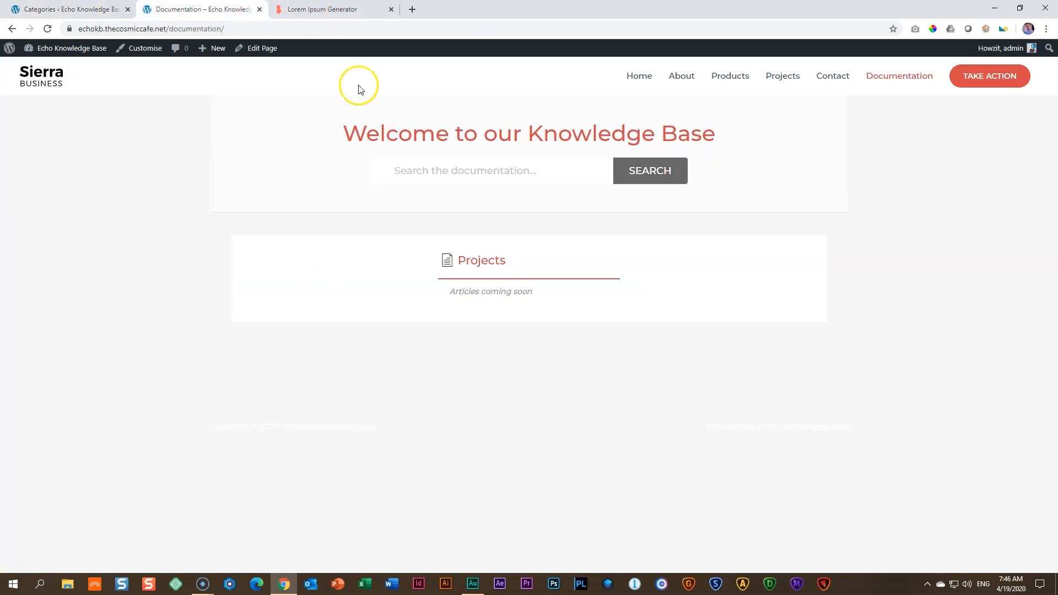
{"action": "left_click", "coordinate": [73, 10]}
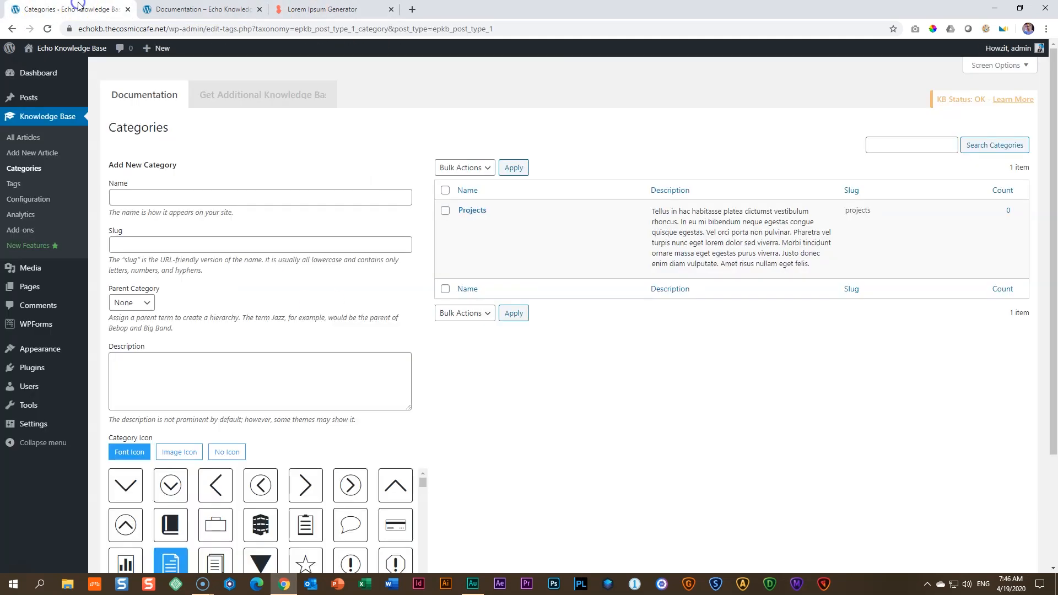
Update the Projects category again with No Icon selected and return to the category list
{"action": "left_click", "coordinate": [463, 223]}
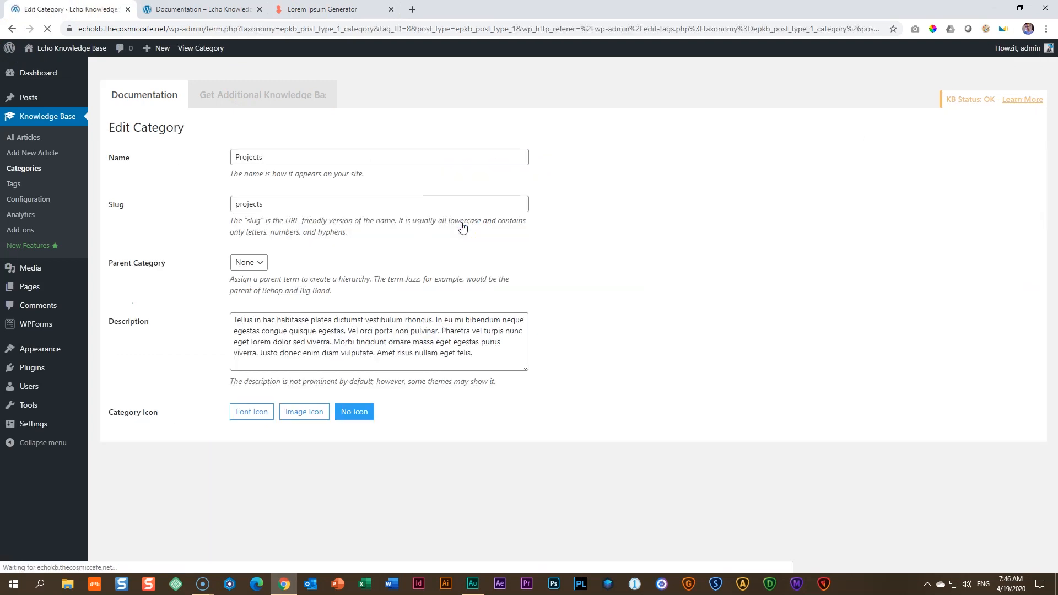
{"action": "left_click", "coordinate": [364, 414]}
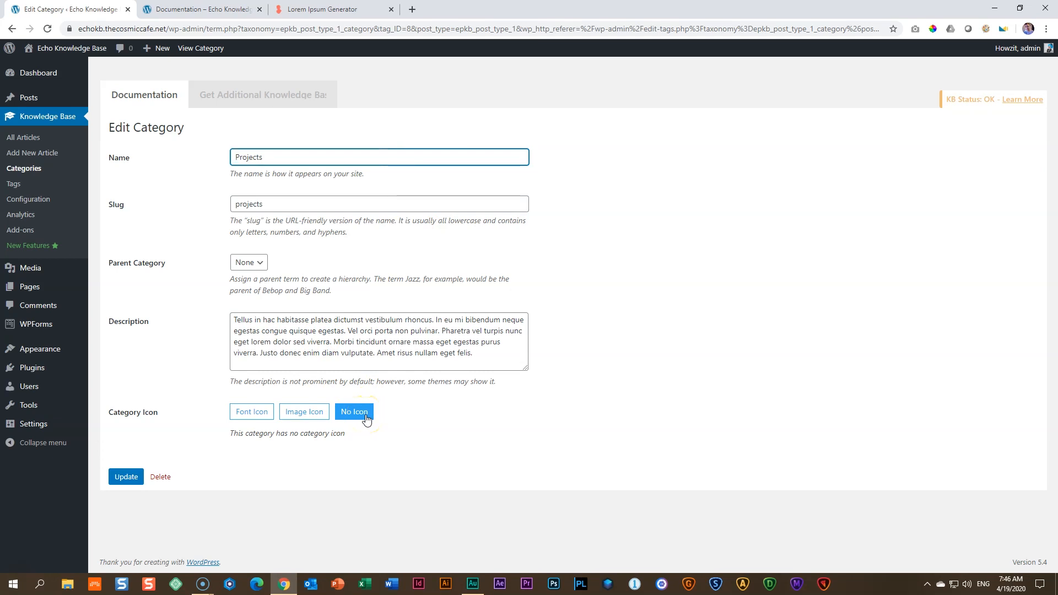
{"action": "left_click", "coordinate": [128, 479]}
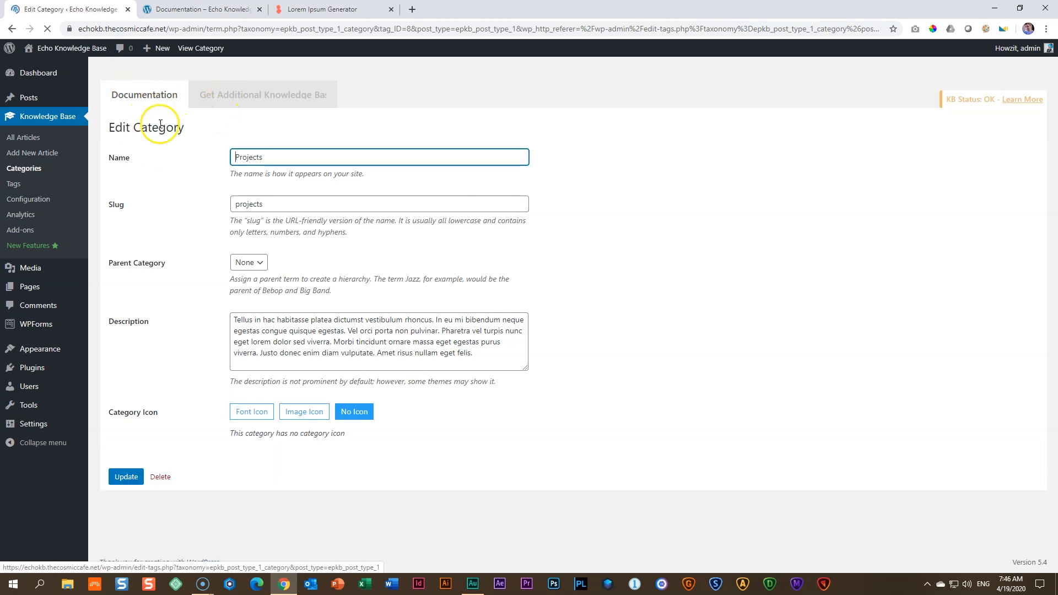
{"action": "left_click", "coordinate": [144, 101]}
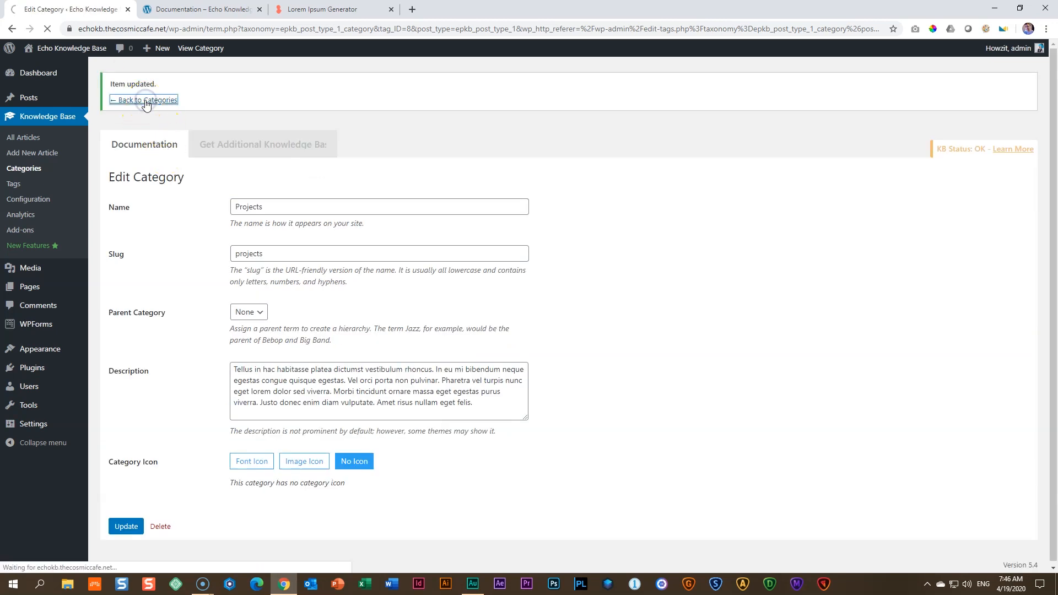
Add a category named FAQs with slug faqs, no icon, and the placeholder text from "Ultrices sagittis" to "ut diam quam." as description
{"action": "left_click", "coordinate": [188, 192]}
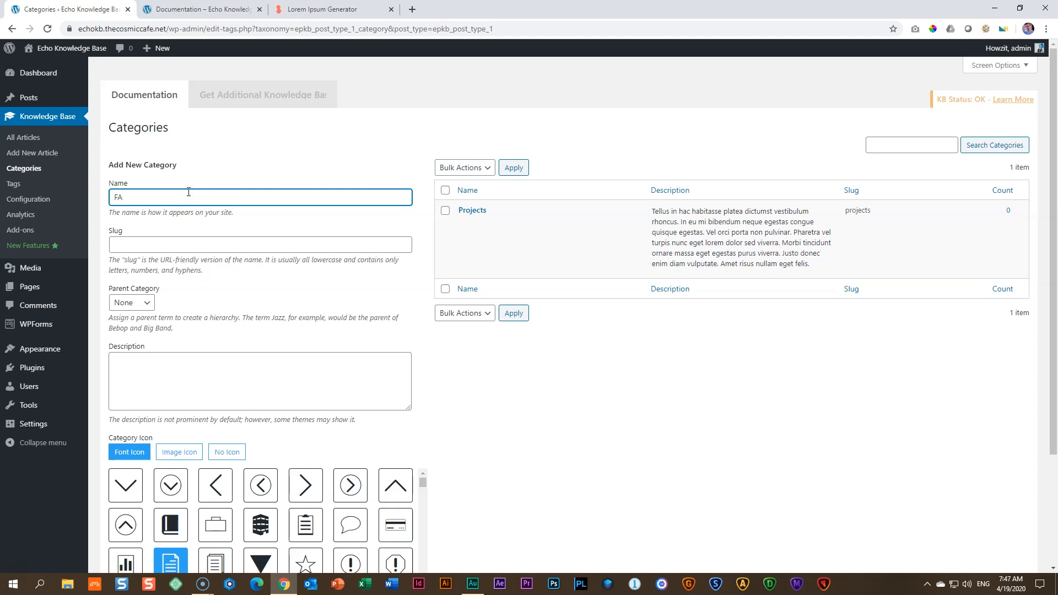
{"action": "key", "text": "Tab"}
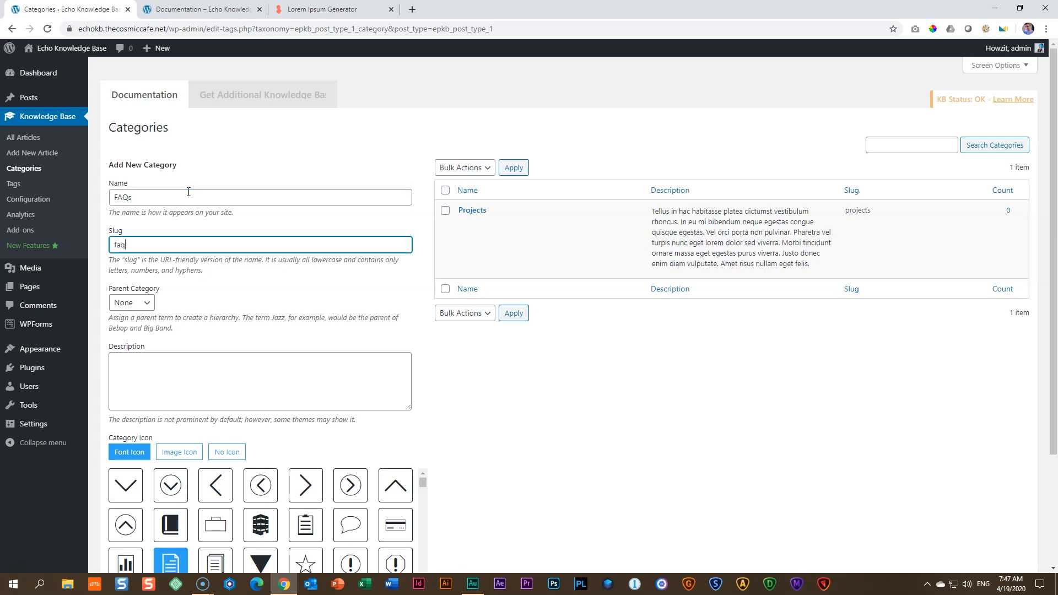
{"action": "left_click", "coordinate": [190, 391]}
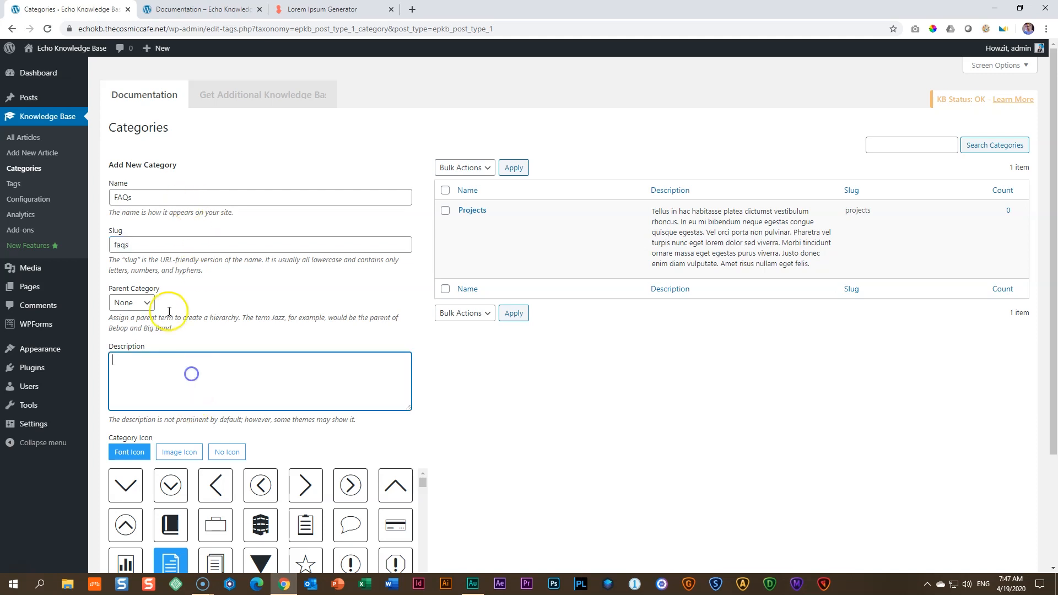
{"action": "key", "text": "ctrl+3"}
{"action": "left_click_drag", "start_coordinate": [234, 390], "coordinate": [538, 448]}
{"action": "right_click", "coordinate": [530, 405]}
{"action": "left_click", "coordinate": [548, 414]}
{"action": "key", "text": "ctrl+1"}
{"action": "left_click", "coordinate": [186, 367]}
{"action": "key", "text": "ctrl+v"}
{"action": "left_click", "coordinate": [227, 452]}
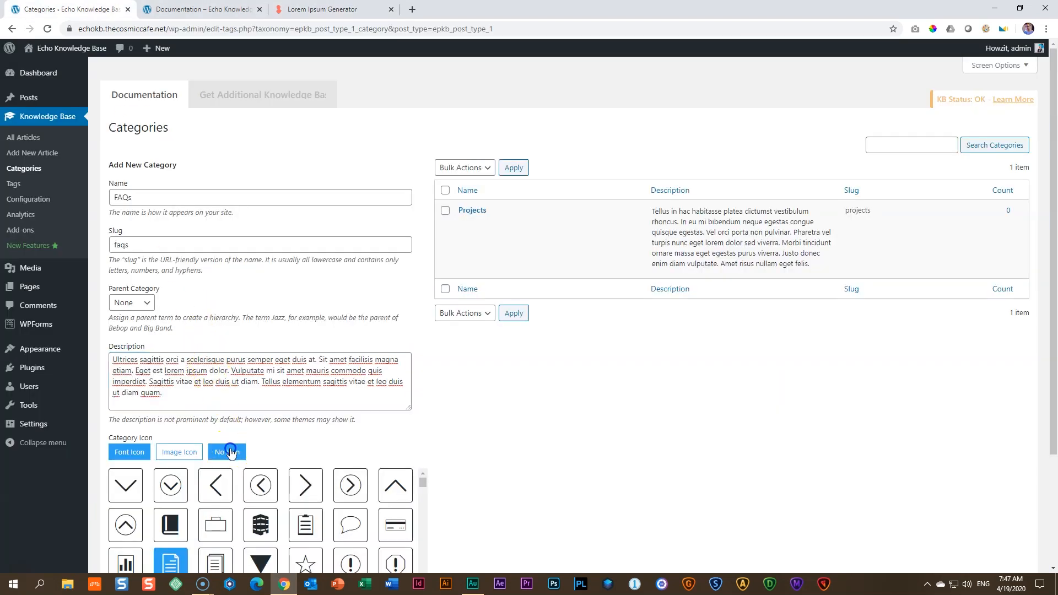
{"action": "left_click", "coordinate": [144, 504]}
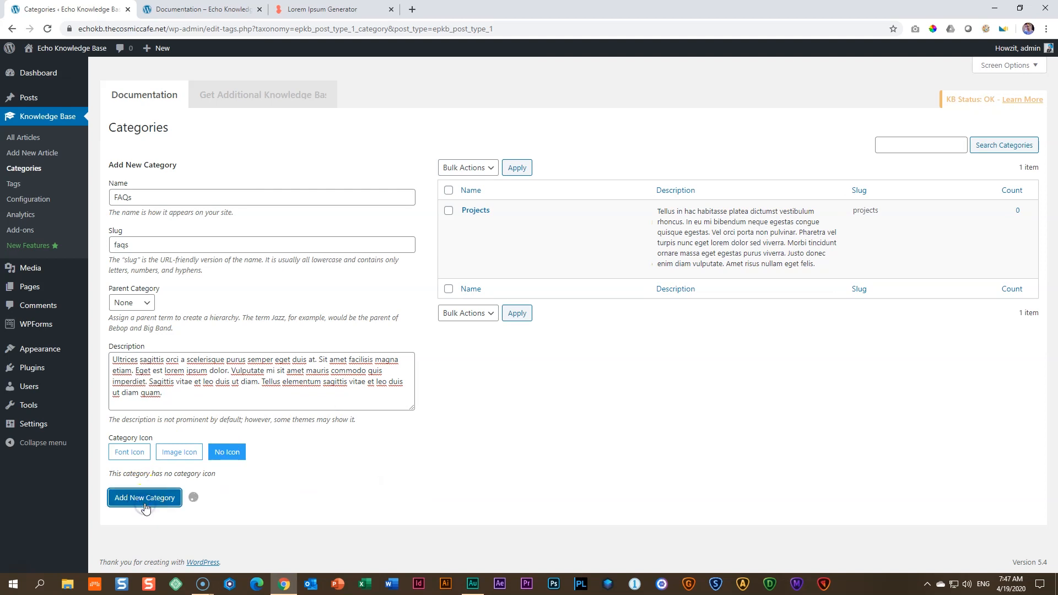
Name the next new category Best Practice Guide and give it the slug guide
{"action": "scroll", "coordinate": [146, 508], "scroll_direction": "down", "scroll_amount": 1}
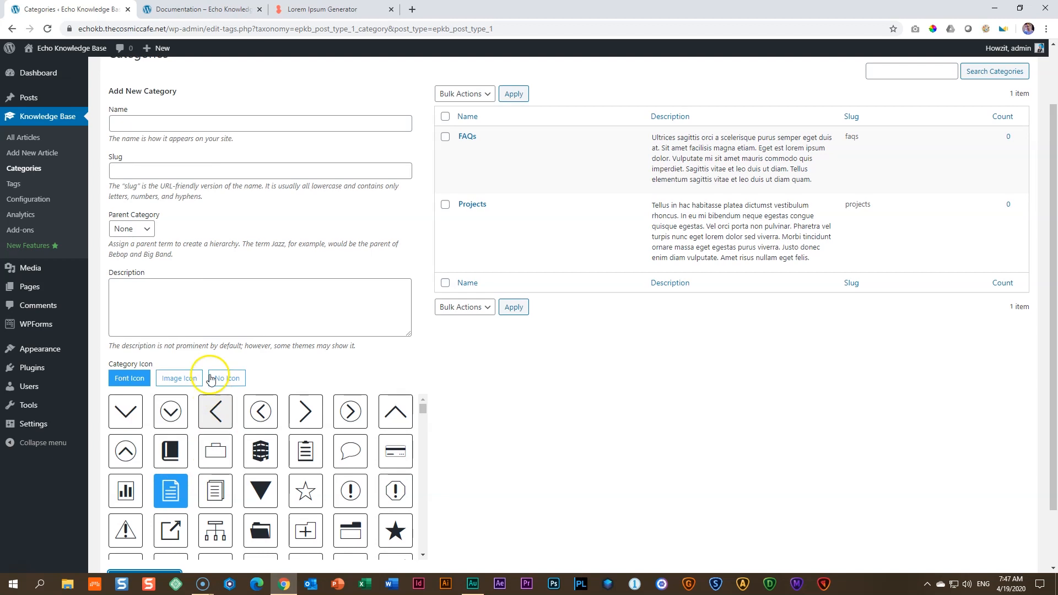
{"action": "scroll", "coordinate": [213, 376], "scroll_direction": "up", "scroll_amount": 1}
{"action": "left_click", "coordinate": [159, 205]}
{"action": "left_click", "coordinate": [161, 200]}
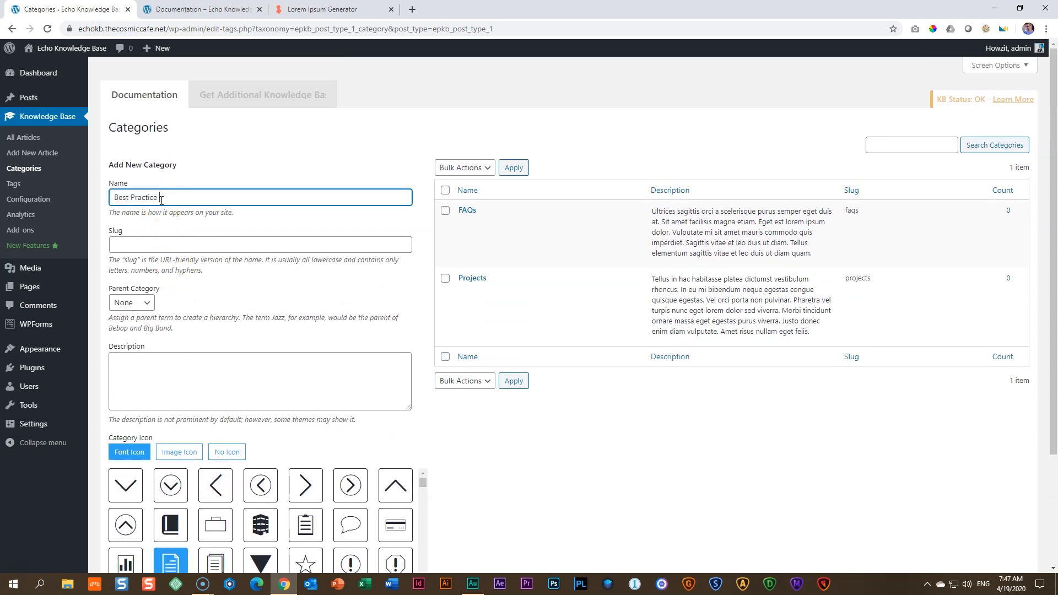
{"action": "left_click", "coordinate": [143, 242]}
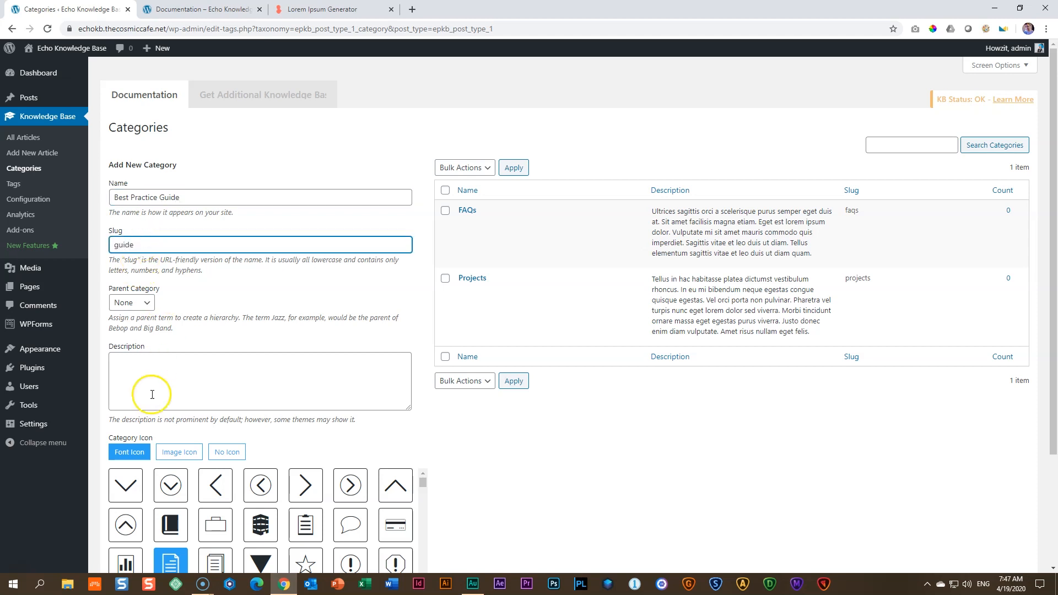
Add the Best Practice Guide category without an icon, using the placeholder text from "Vel pretium lectus" to "congue quisque egestas." as its description
{"action": "left_click", "coordinate": [325, 9]}
{"action": "left_click_drag", "start_coordinate": [291, 171], "coordinate": [376, 209]}
{"action": "right_click", "coordinate": [375, 184]}
{"action": "left_click", "coordinate": [385, 188]}
{"action": "left_click", "coordinate": [72, 10]}
{"action": "left_click", "coordinate": [152, 382]}
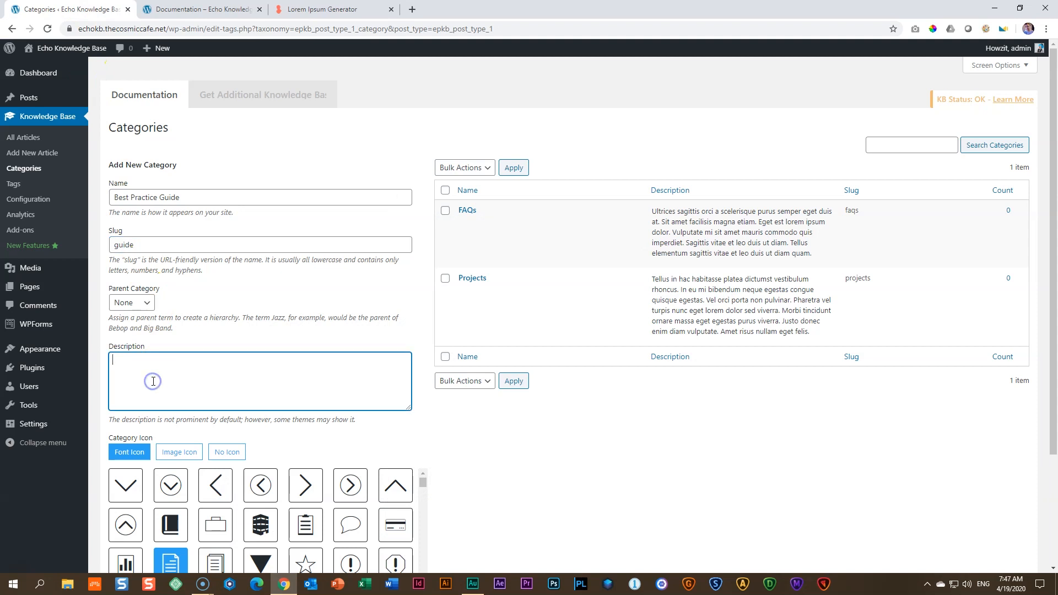
{"action": "key", "text": "ctrl+v"}
{"action": "scroll", "coordinate": [159, 386], "scroll_direction": "down", "scroll_amount": 3}
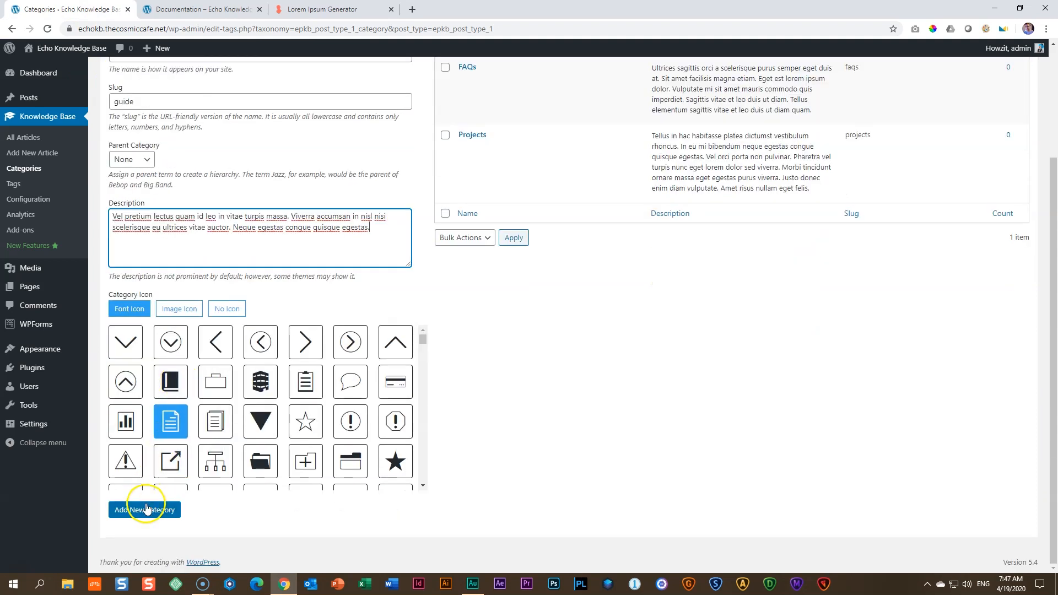
{"action": "left_click", "coordinate": [234, 308]}
{"action": "left_click", "coordinate": [145, 498]}
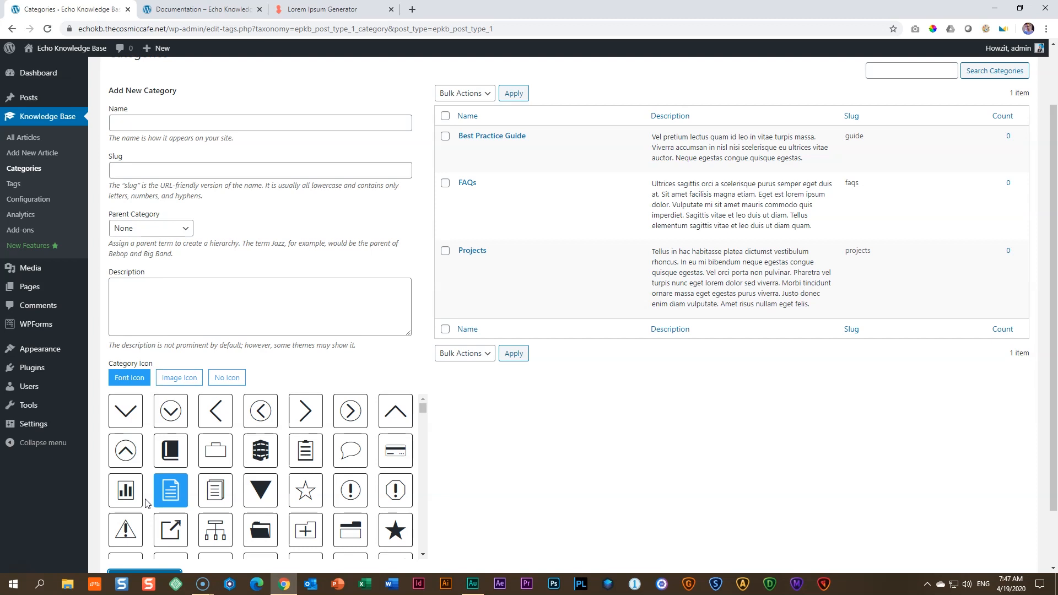
Reload the live Documentation page to check the three categories, and return to the Categories admin page
{"action": "mouse_move", "coordinate": [473, 141]}
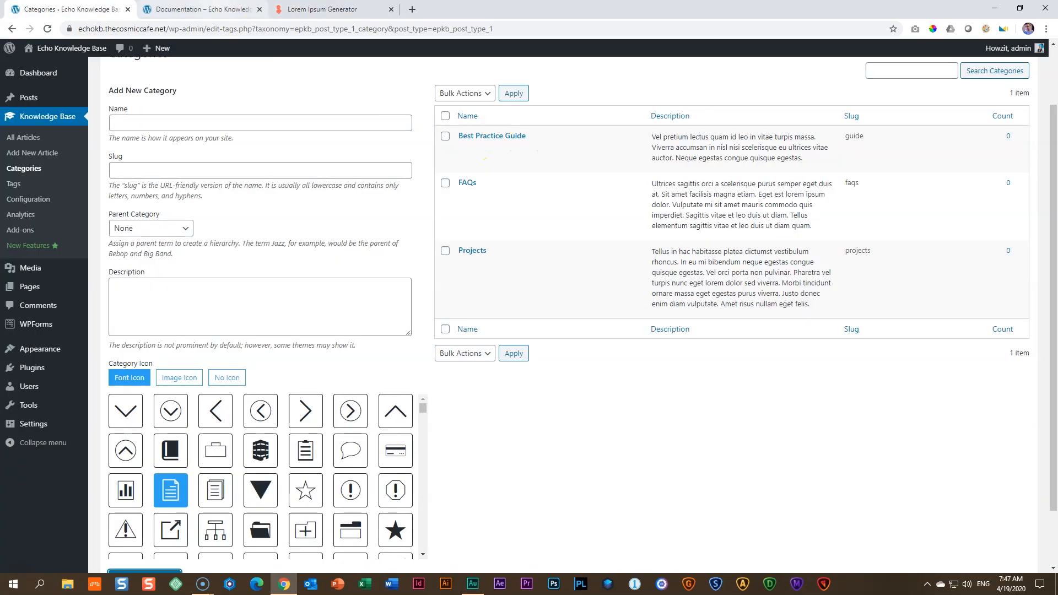
{"action": "left_click", "coordinate": [219, 6]}
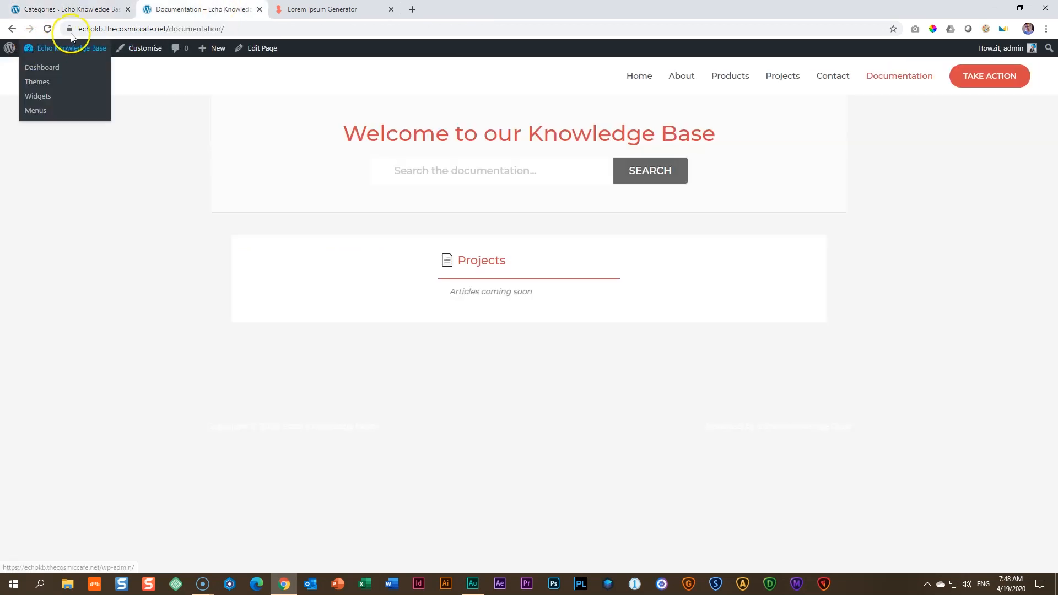
{"action": "left_click", "coordinate": [47, 29]}
{"action": "left_click", "coordinate": [78, 172]}
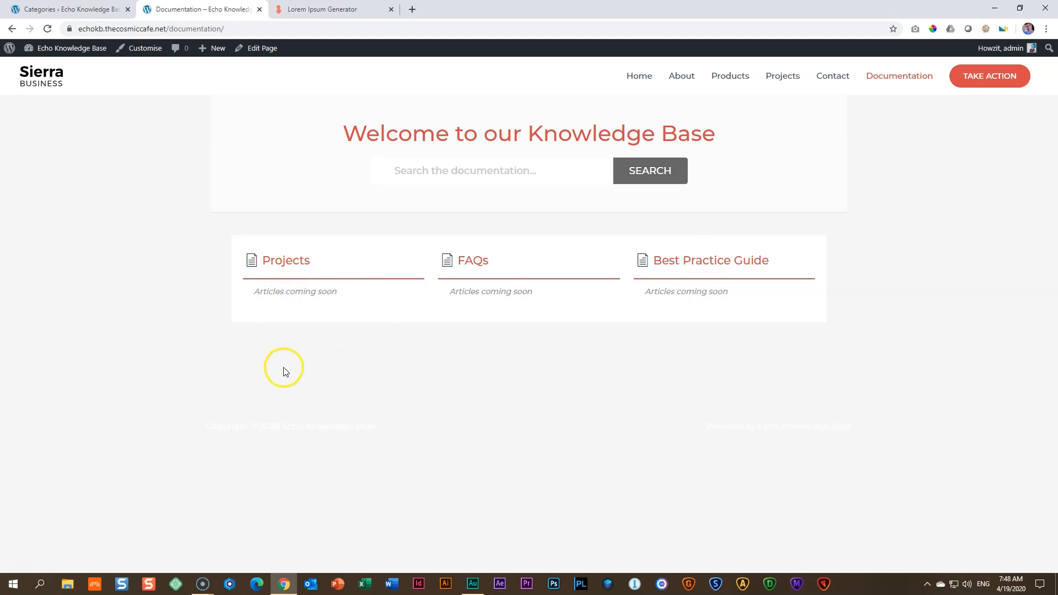
{"action": "left_click", "coordinate": [96, 9]}
Add a category named Review with slug review as a child of the Projects category, without a description
{"action": "left_click", "coordinate": [150, 121]}
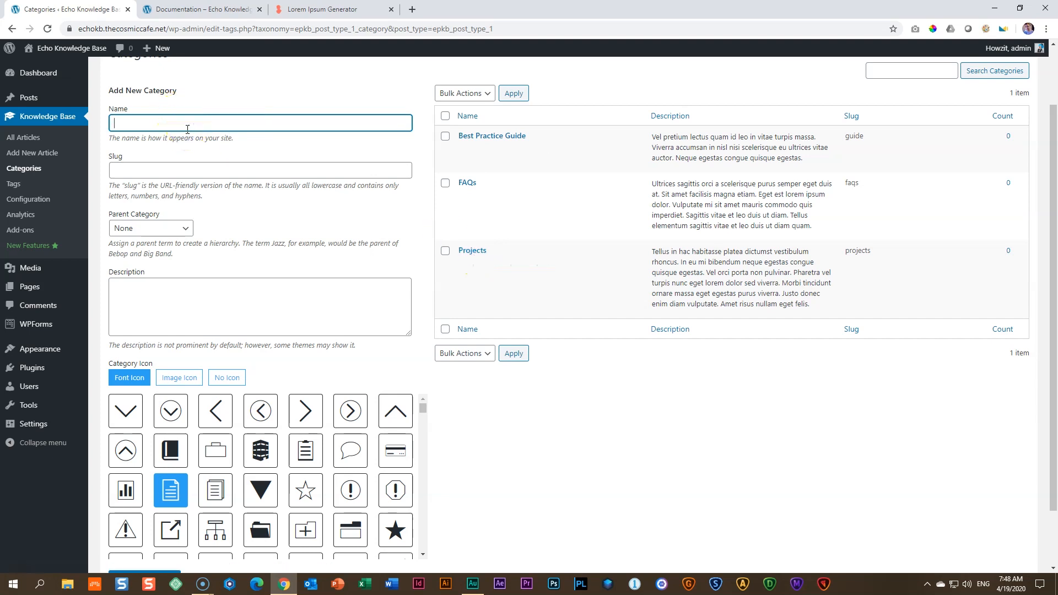
{"action": "type", "text": "Review"}
{"action": "key", "text": "Tab"}
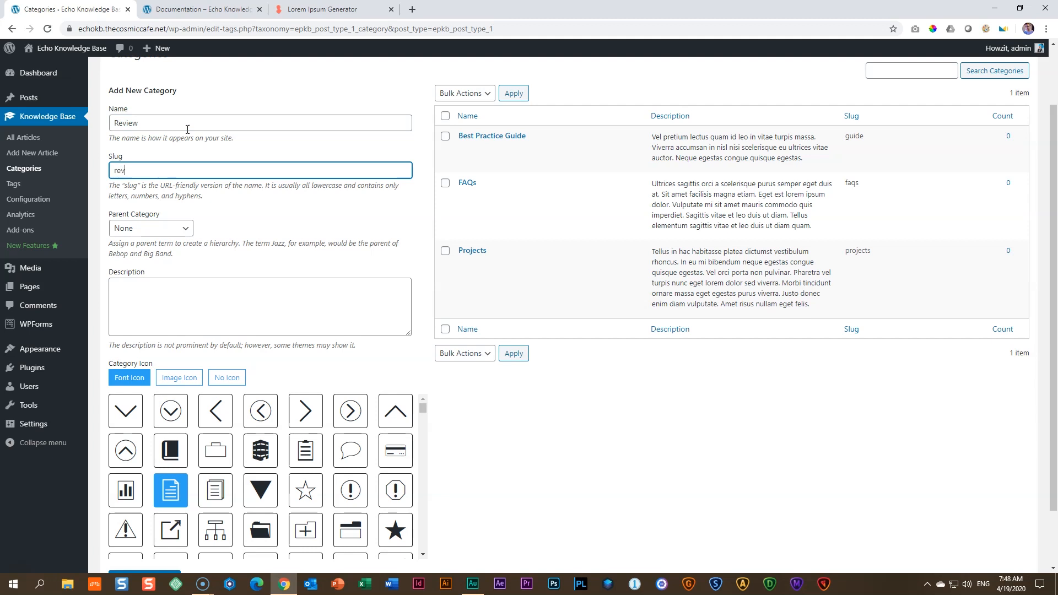
{"action": "type", "text": "review"}
{"action": "left_click", "coordinate": [152, 227]}
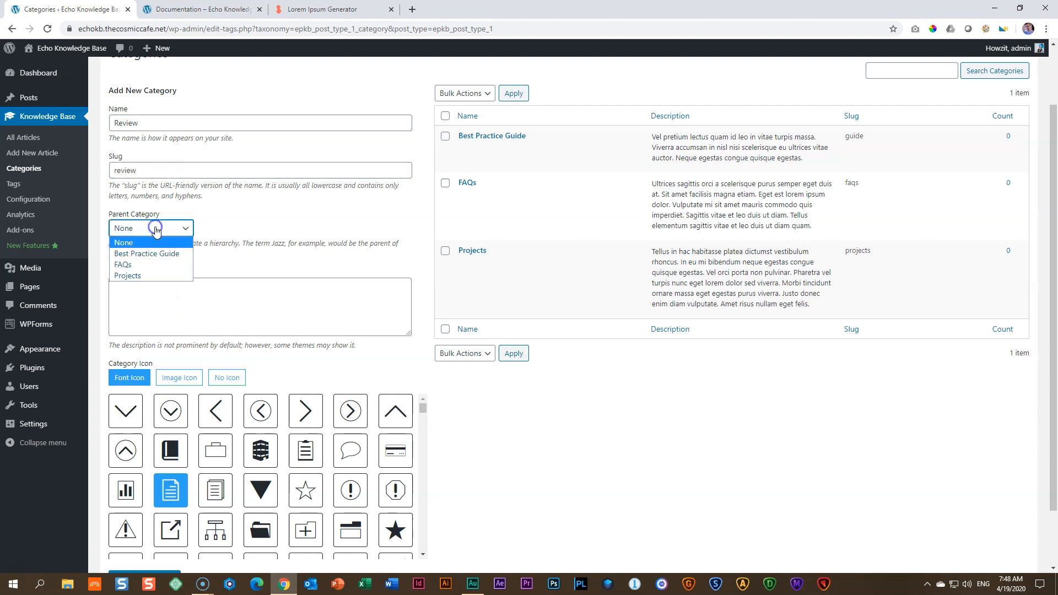
{"action": "left_click", "coordinate": [122, 277]}
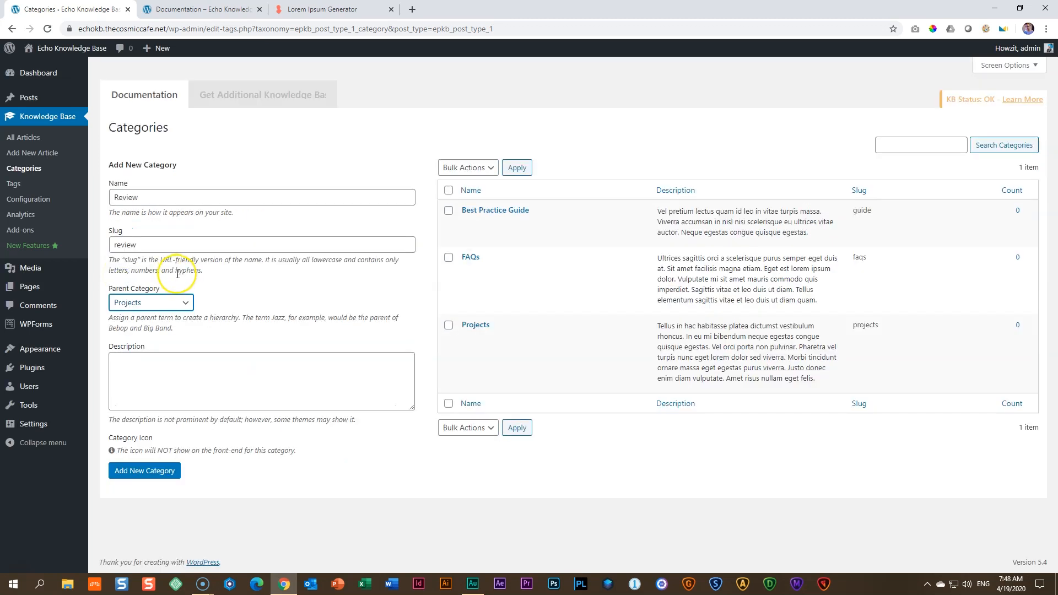
{"action": "left_click", "coordinate": [140, 472]}
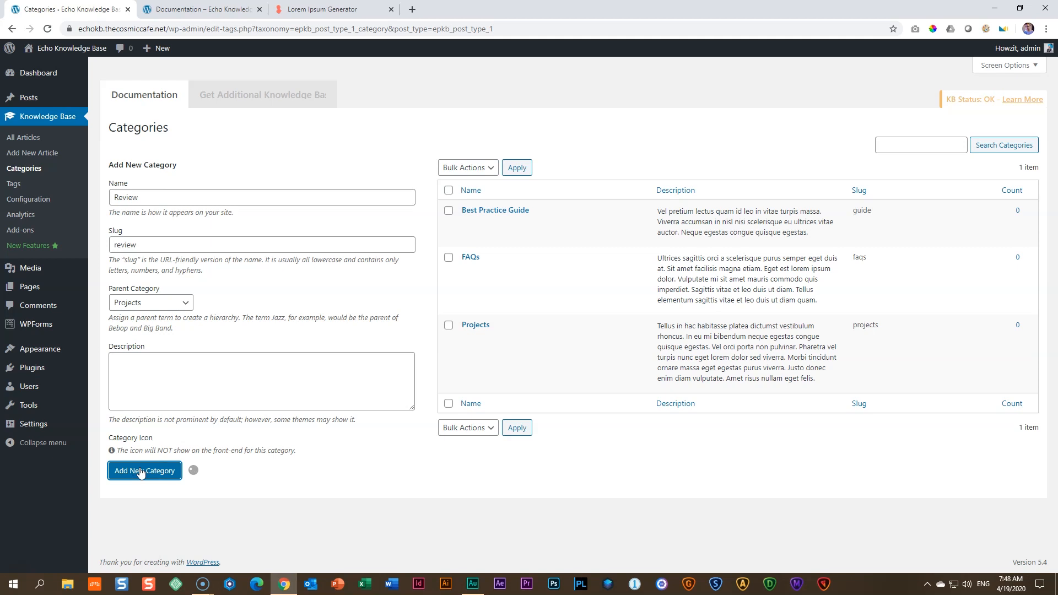
Reload the live Documentation page and check the Review subcategory under Projects by expanding and collapsing it
{"action": "left_click", "coordinate": [198, 8]}
{"action": "left_click", "coordinate": [47, 30]}
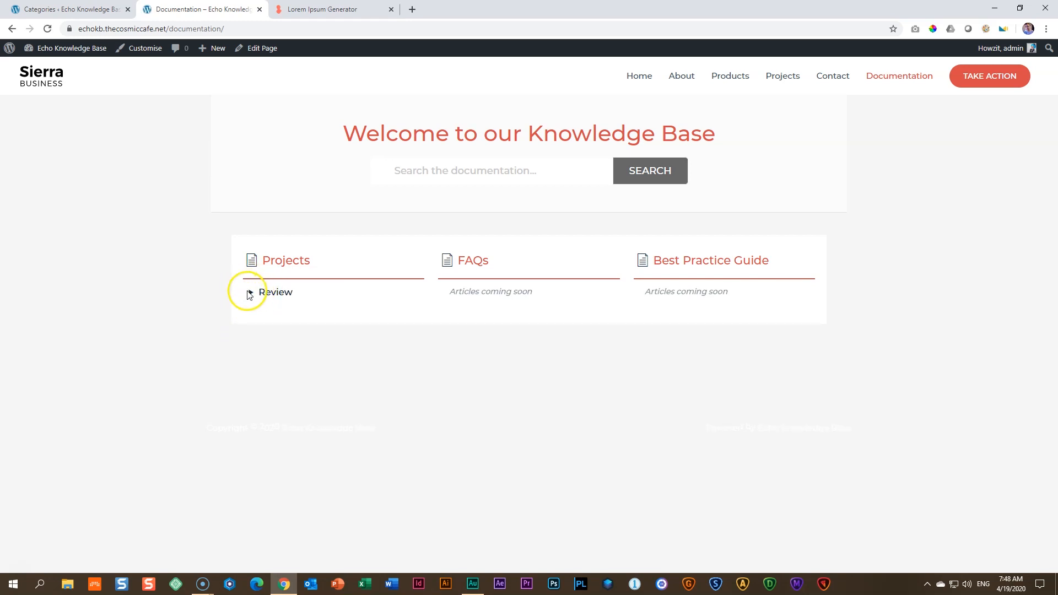
{"action": "left_click", "coordinate": [251, 294]}
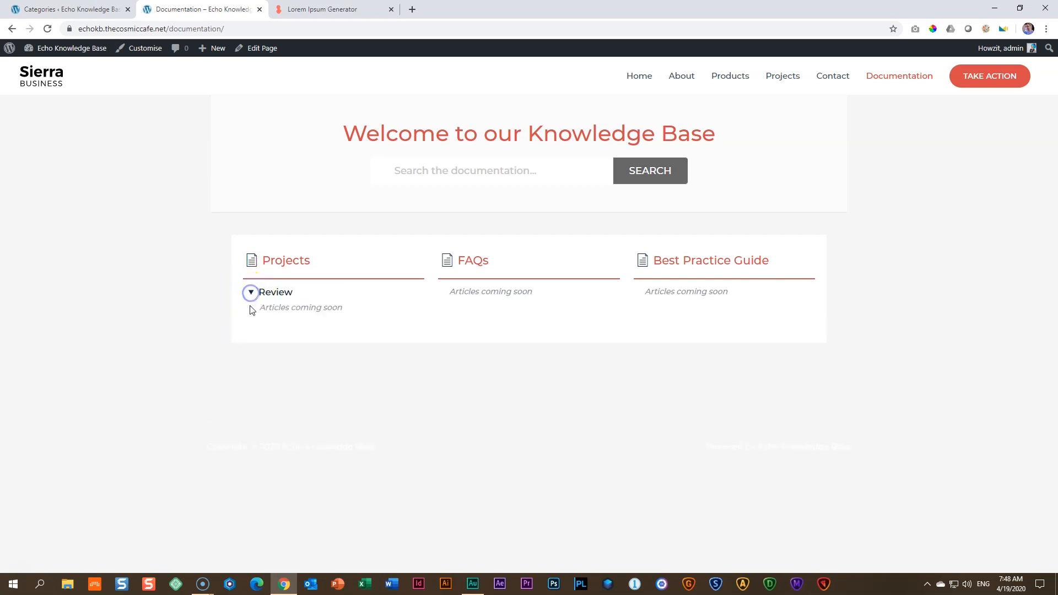
{"action": "left_click", "coordinate": [251, 292]}
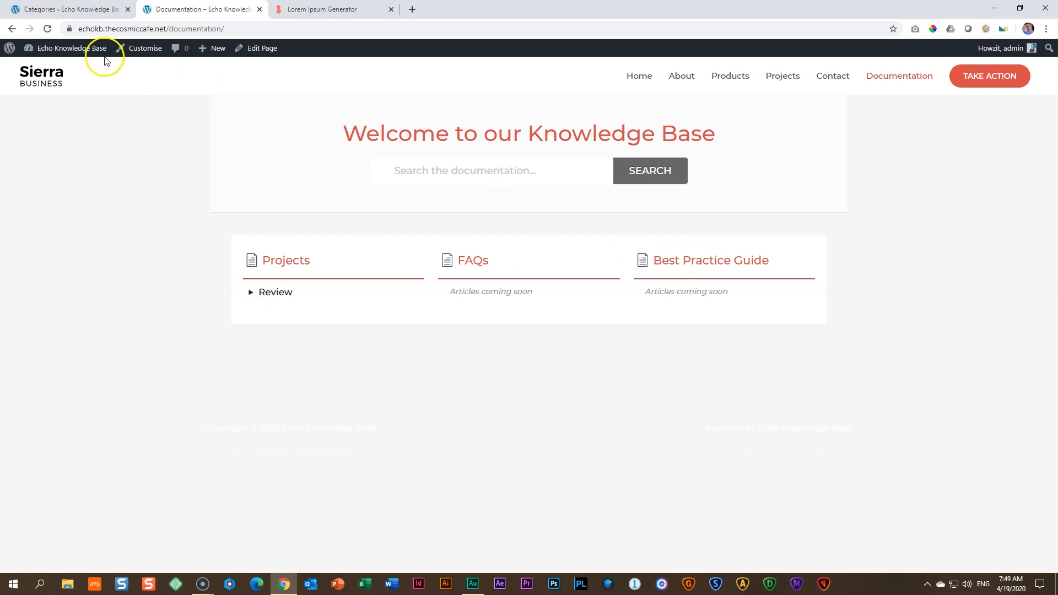
Back on the Categories admin page, add a category named Documents with slug documents under the parent Best Practice Guide
{"action": "left_click", "coordinate": [77, 9]}
{"action": "left_click", "coordinate": [159, 196]}
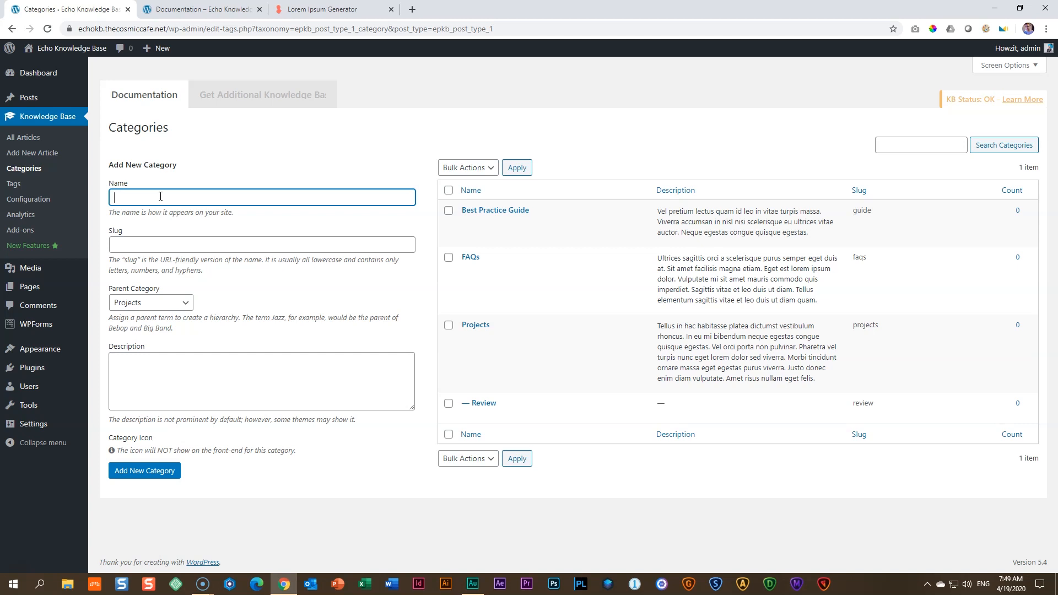
{"action": "key", "text": "Tab"}
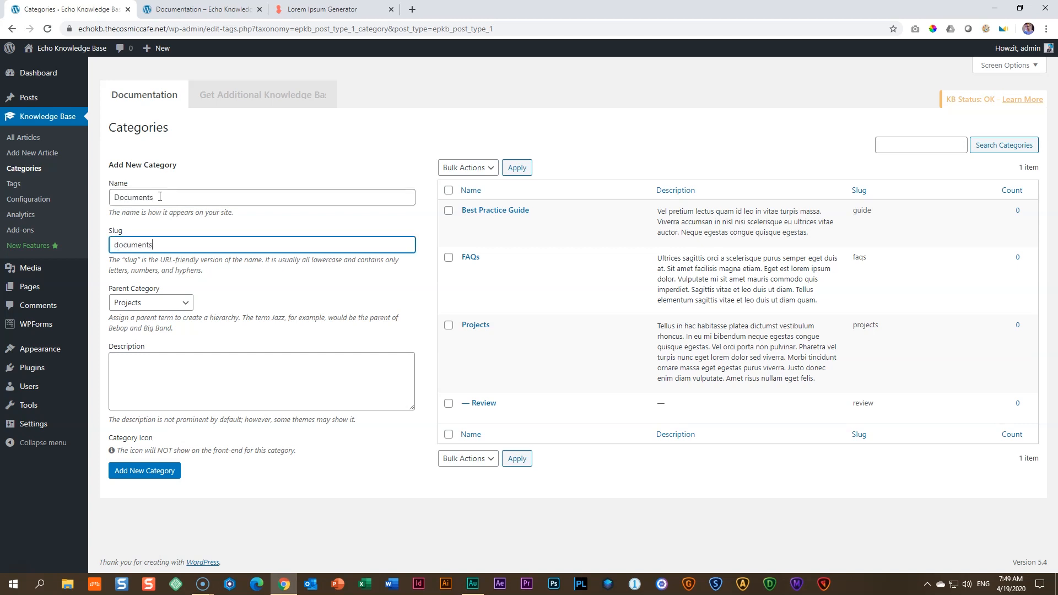
{"action": "left_click", "coordinate": [142, 304]}
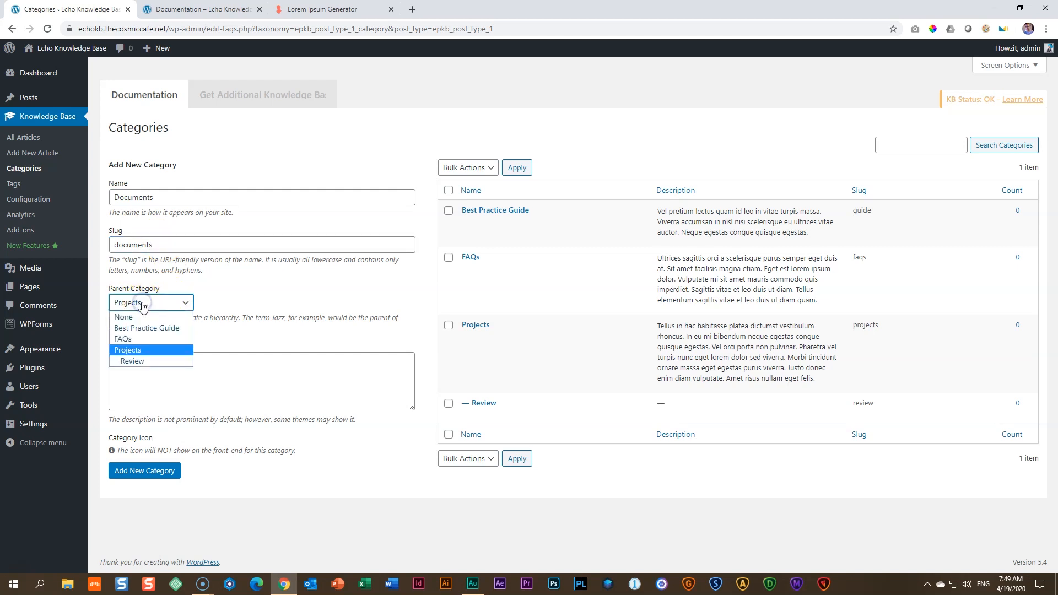
{"action": "left_click", "coordinate": [135, 329]}
{"action": "left_click", "coordinate": [128, 473]}
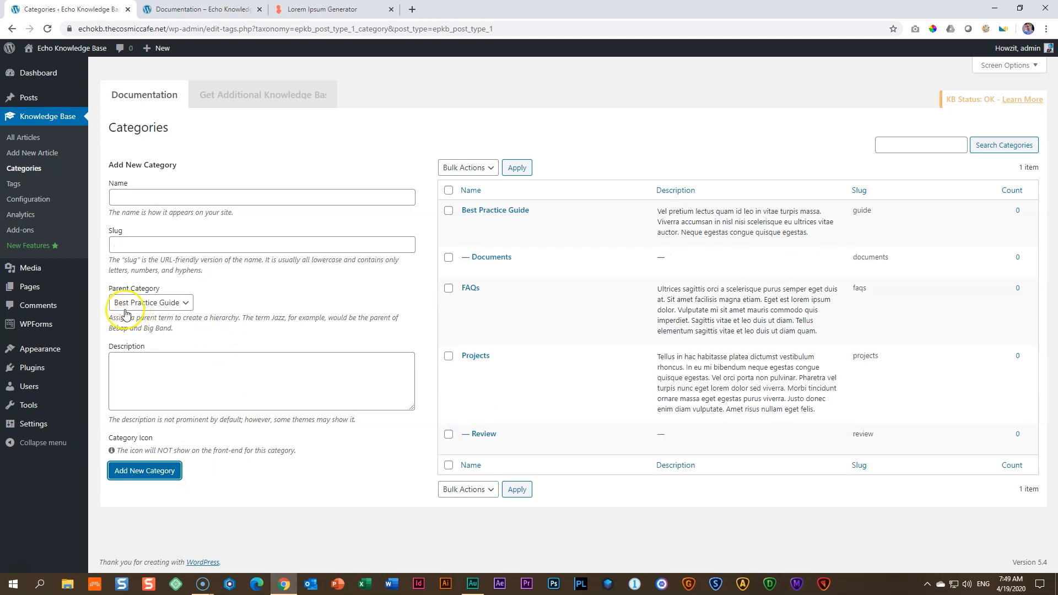
Add a category named Presentation with slug presentation, keeping Best Practice Guide as its parent
{"action": "left_click", "coordinate": [137, 197]}
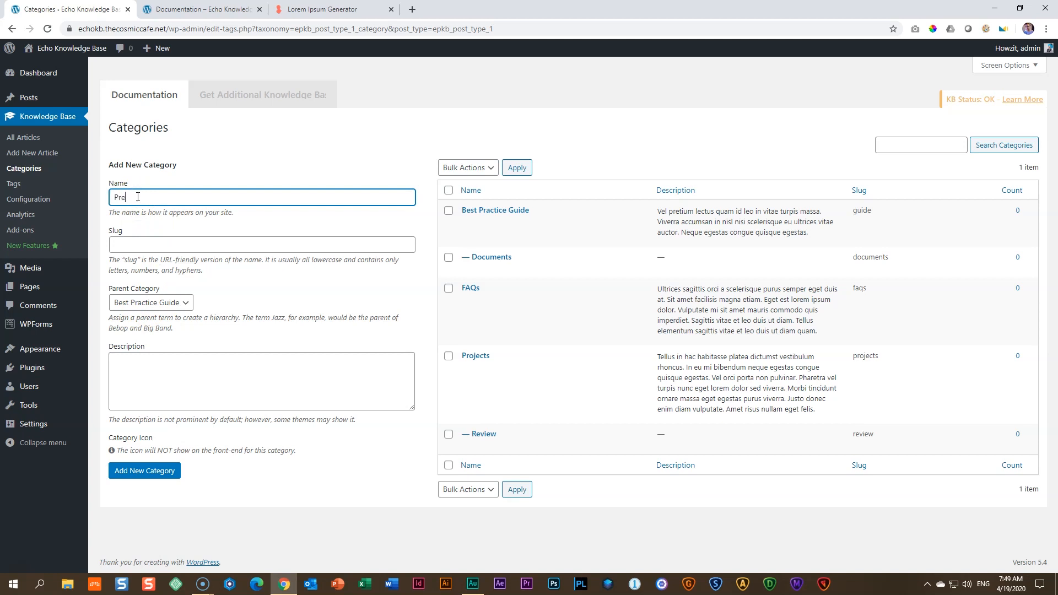
{"action": "key", "text": "Tab"}
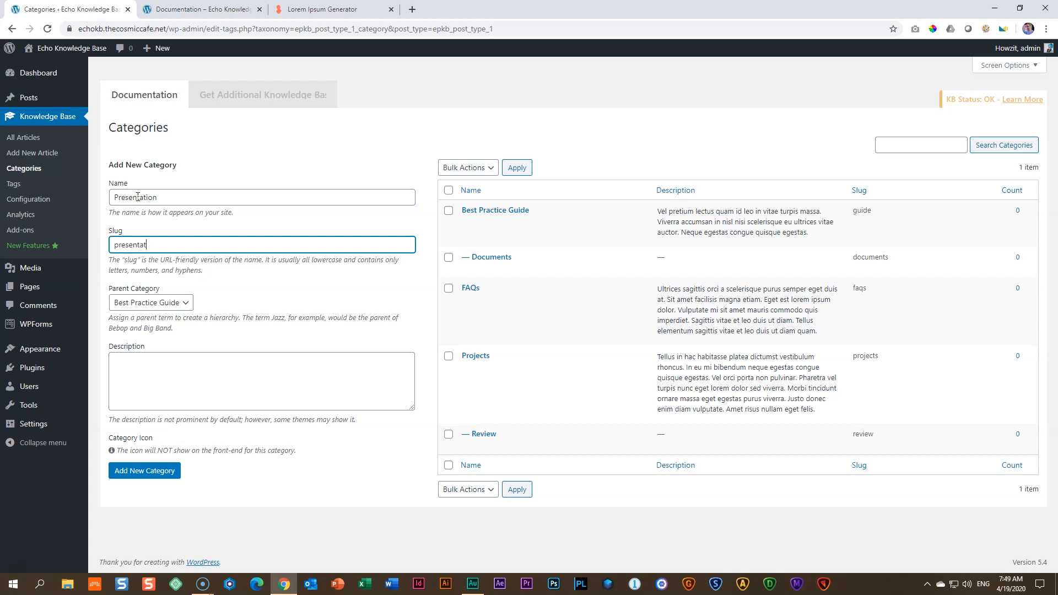
{"action": "left_click", "coordinate": [133, 475]}
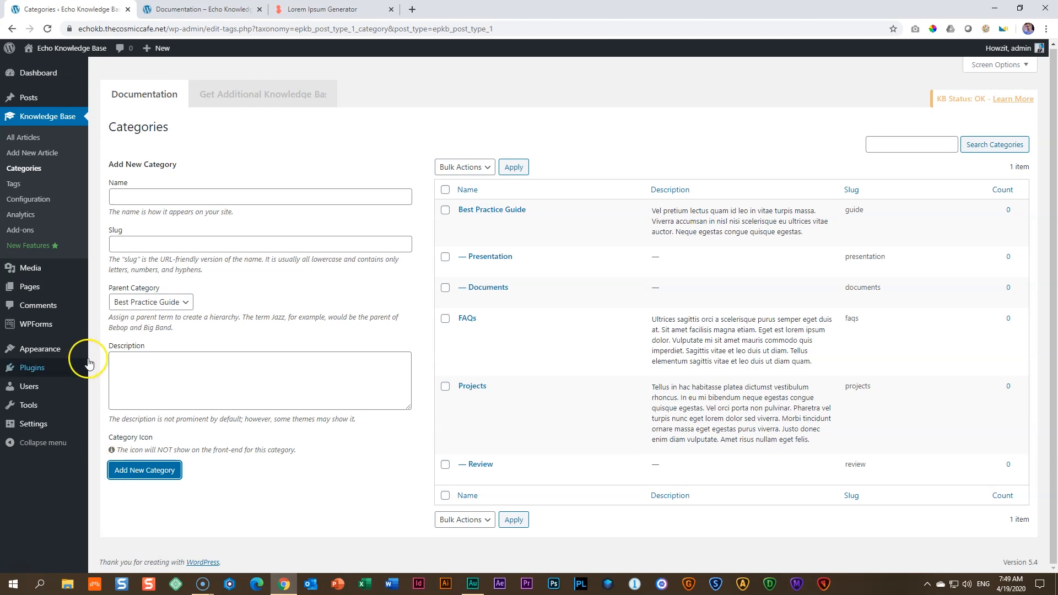
Add a category named Project Suitability Checklist with slug checklist, keeping Best Practice Guide as its parent
{"action": "left_click", "coordinate": [145, 198]}
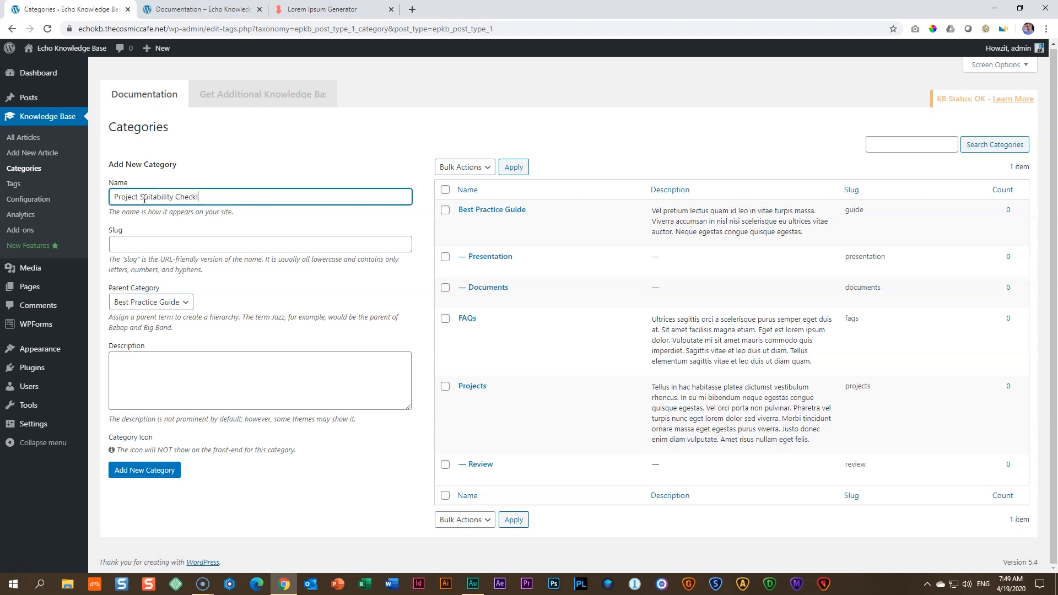
{"action": "key", "text": "Tab"}
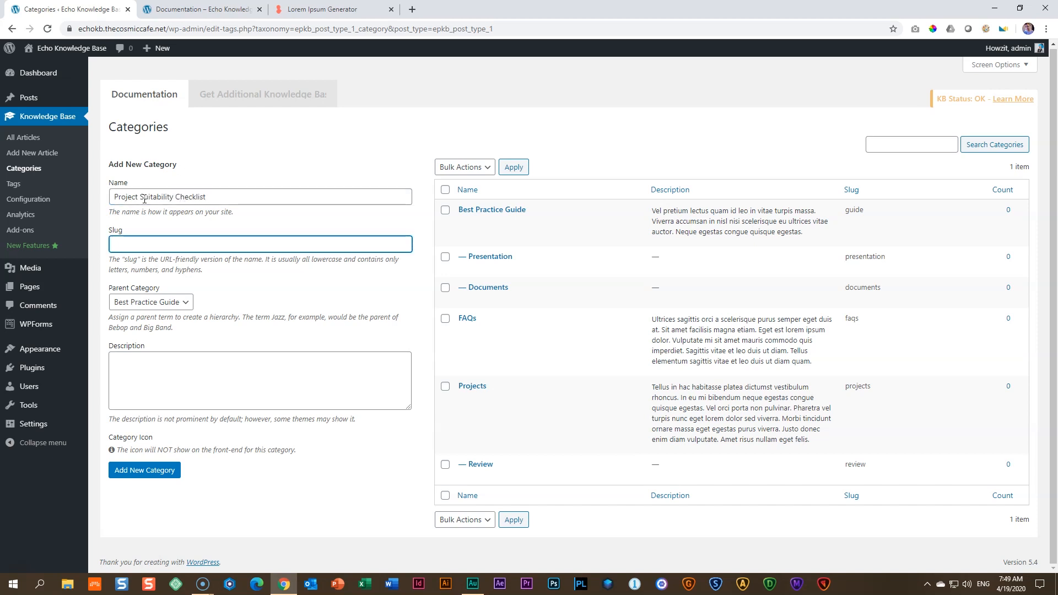
{"action": "type", "text": "checklist"}
{"action": "left_click", "coordinate": [126, 472]}
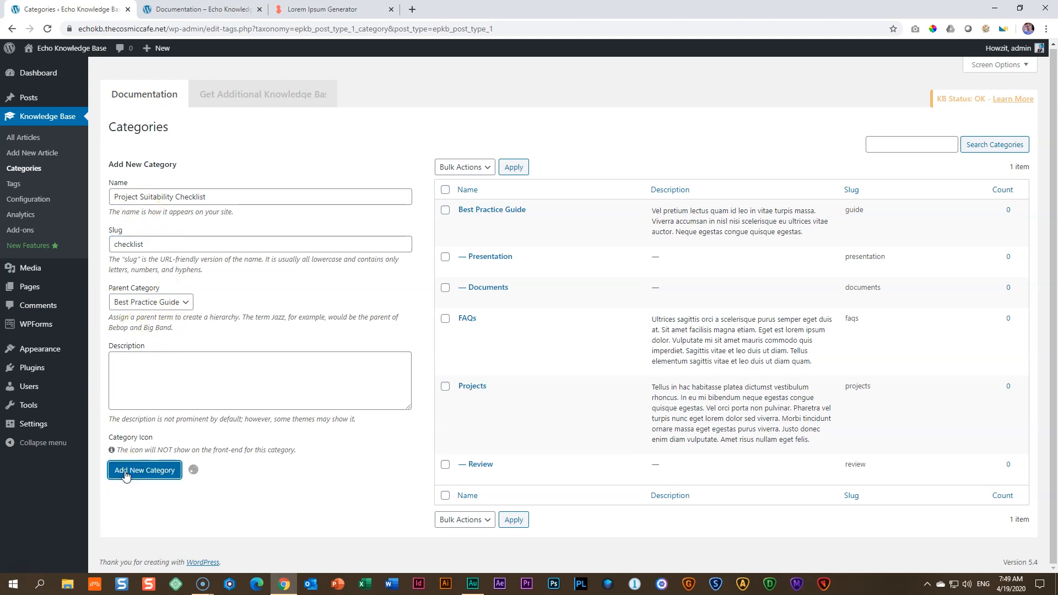
{"action": "scroll", "coordinate": [355, 435], "scroll_direction": "down", "scroll_amount": 1}
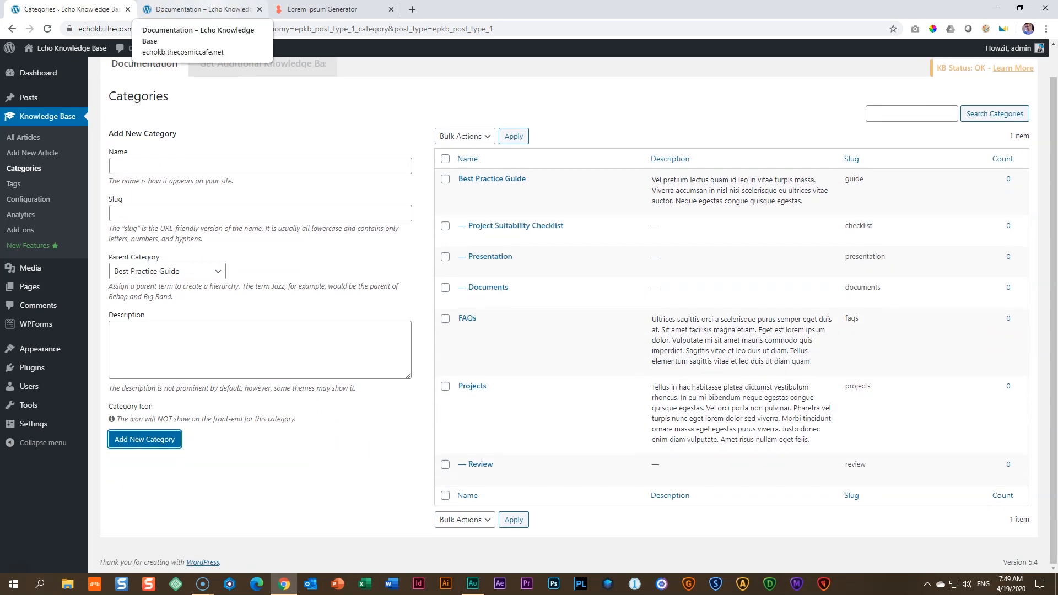
Reload the live Documentation page and check the Projects, FAQs and Best Practice Guide headings and their subcategories
{"action": "left_click", "coordinate": [204, 9]}
{"action": "left_click", "coordinate": [48, 30]}
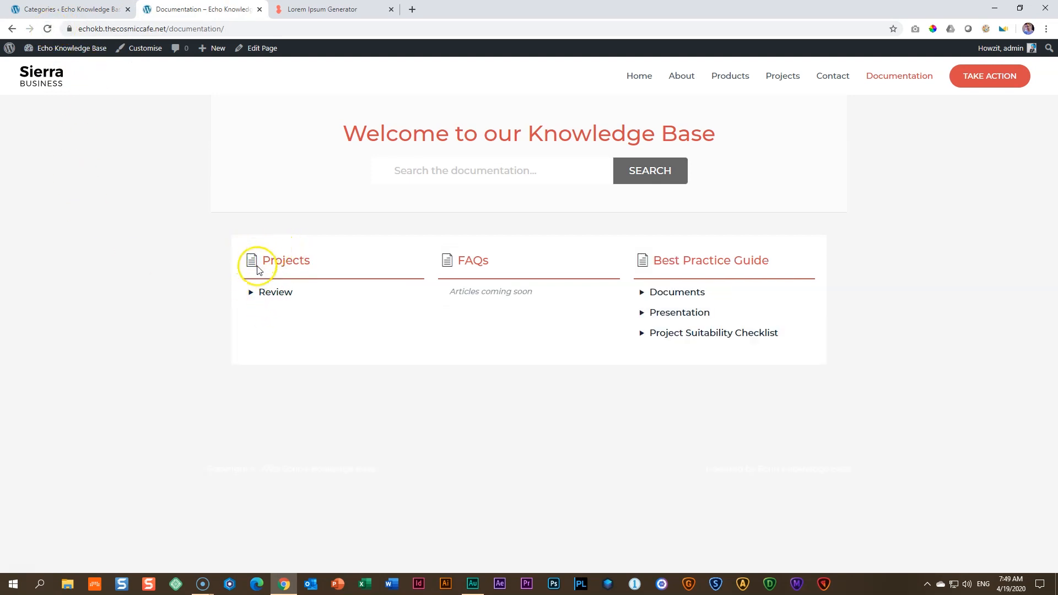
{"action": "double_click", "coordinate": [283, 261]}
{"action": "double_click", "coordinate": [472, 260]}
{"action": "triple_click", "coordinate": [694, 260]}
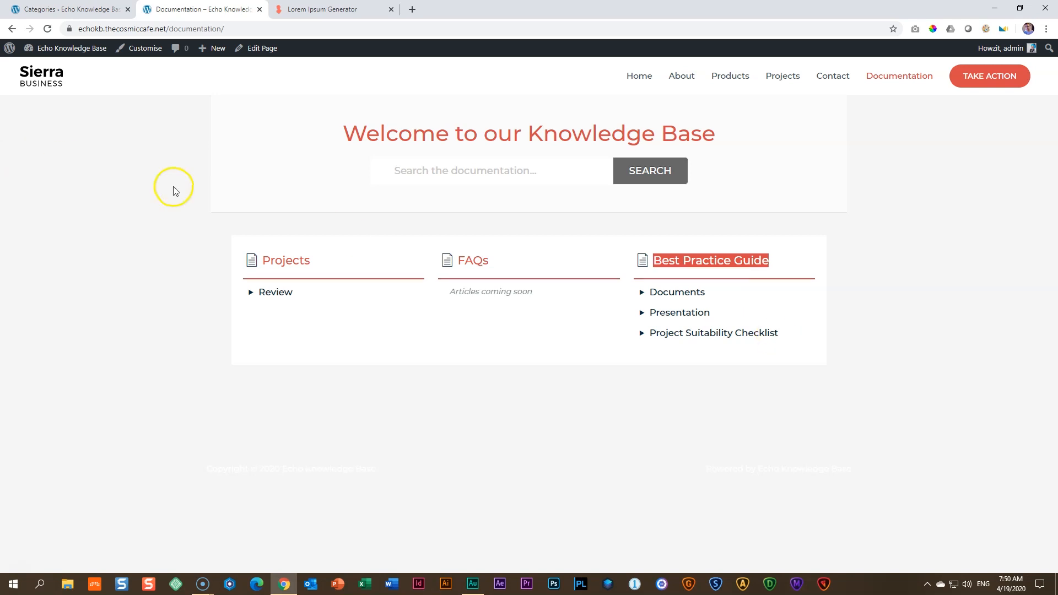
Return to the WordPress admin, open the list of all Knowledge Base articles and start a new article
{"action": "left_click", "coordinate": [81, 9]}
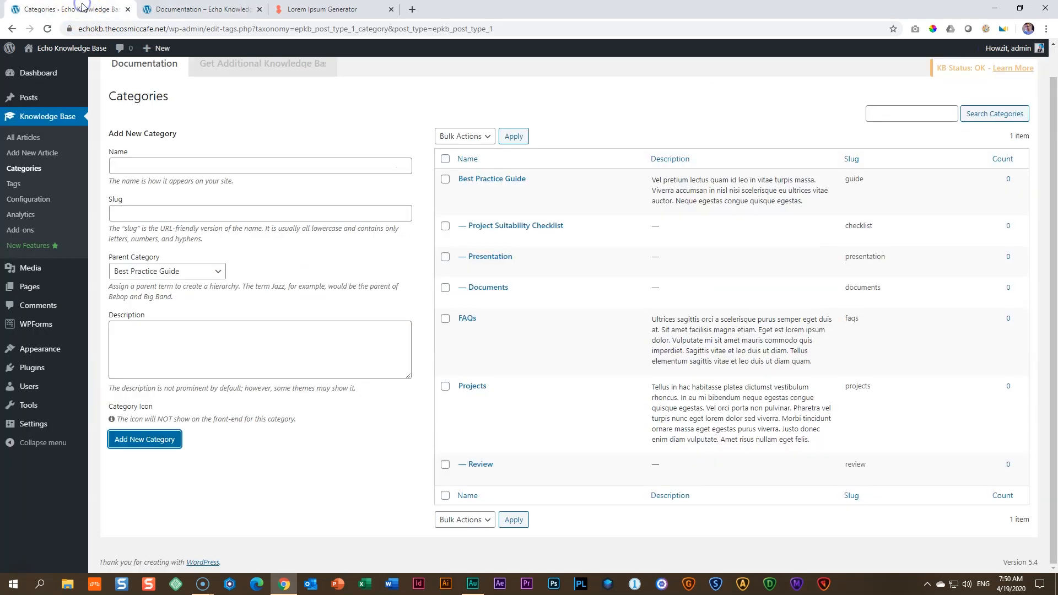
{"action": "left_click", "coordinate": [15, 142]}
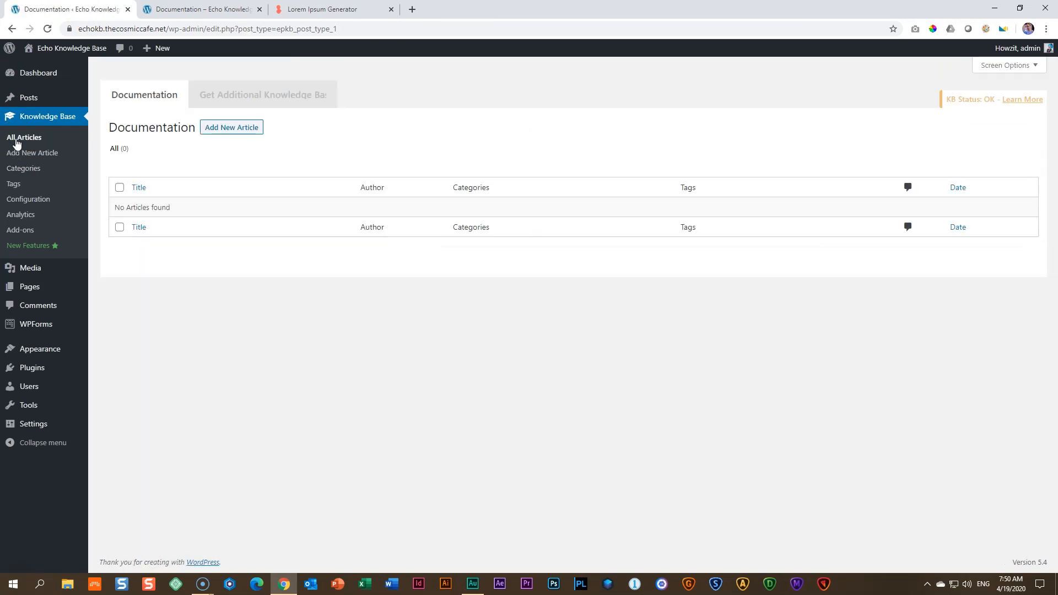
{"action": "left_click", "coordinate": [232, 131]}
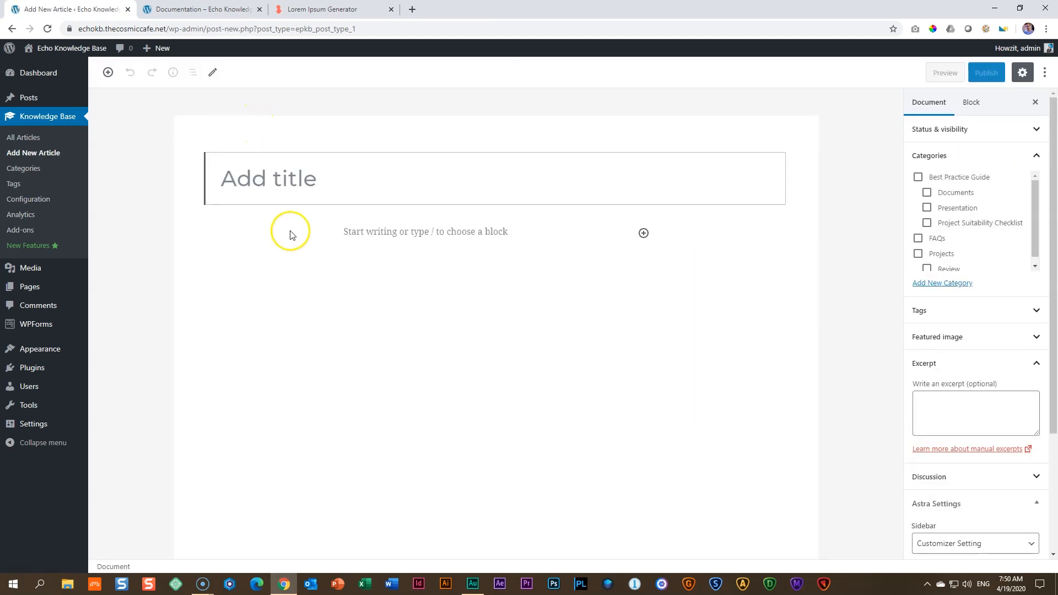
Title the new article Initial Application and publish it without body content or a category
{"action": "type", "text": "Init"}
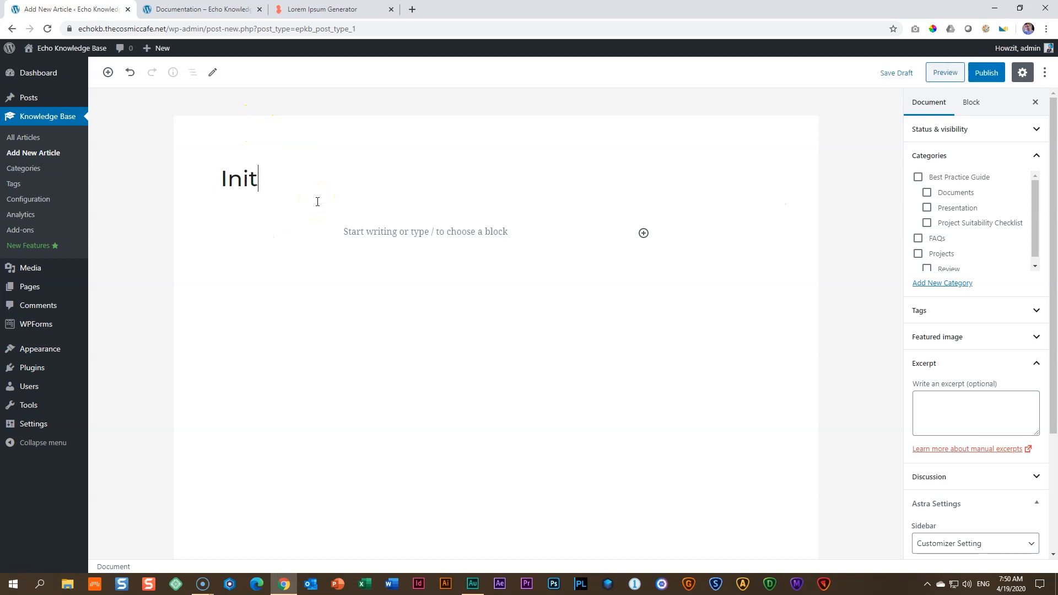
{"action": "type", "text": "ital Application"}
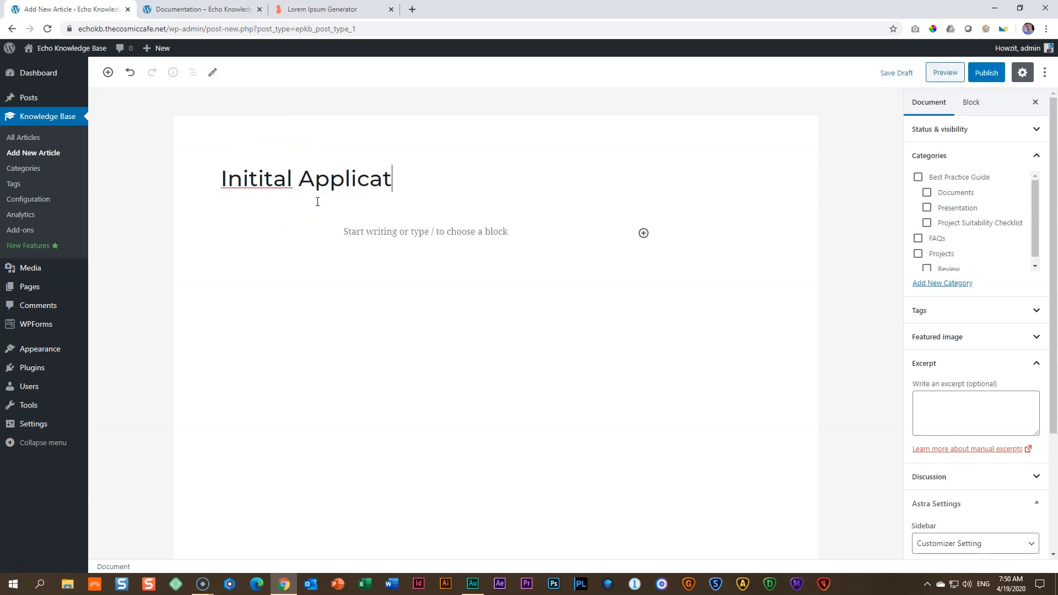
{"action": "left_click", "coordinate": [259, 179]}
{"action": "type", "text": "a"}
{"action": "left_click", "coordinate": [344, 176]}
{"action": "double_click", "coordinate": [266, 176]}
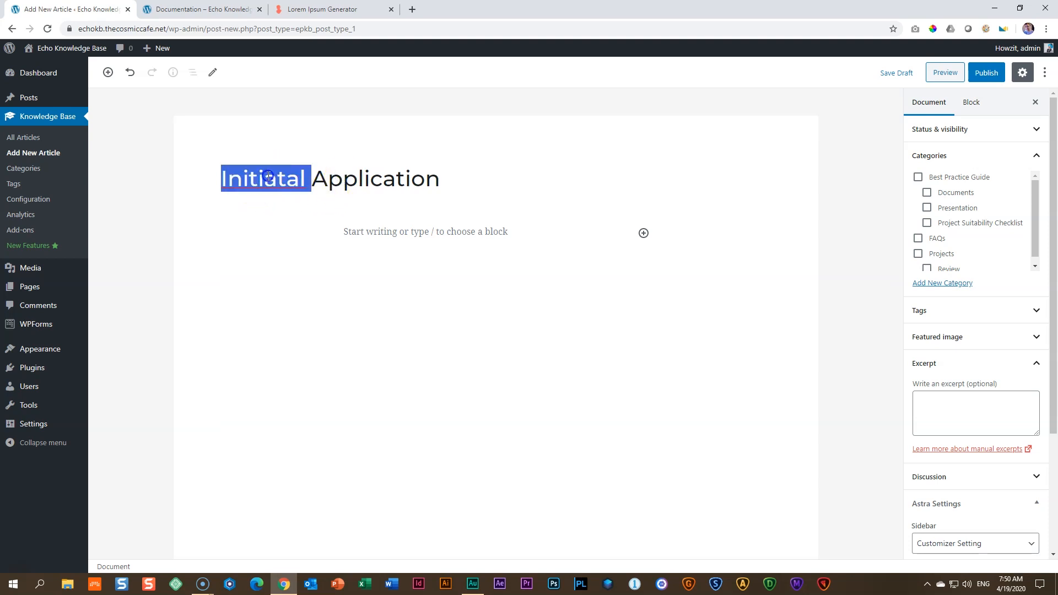
{"action": "key", "text": "BackSpace"}
{"action": "type", "text": "Initial"}
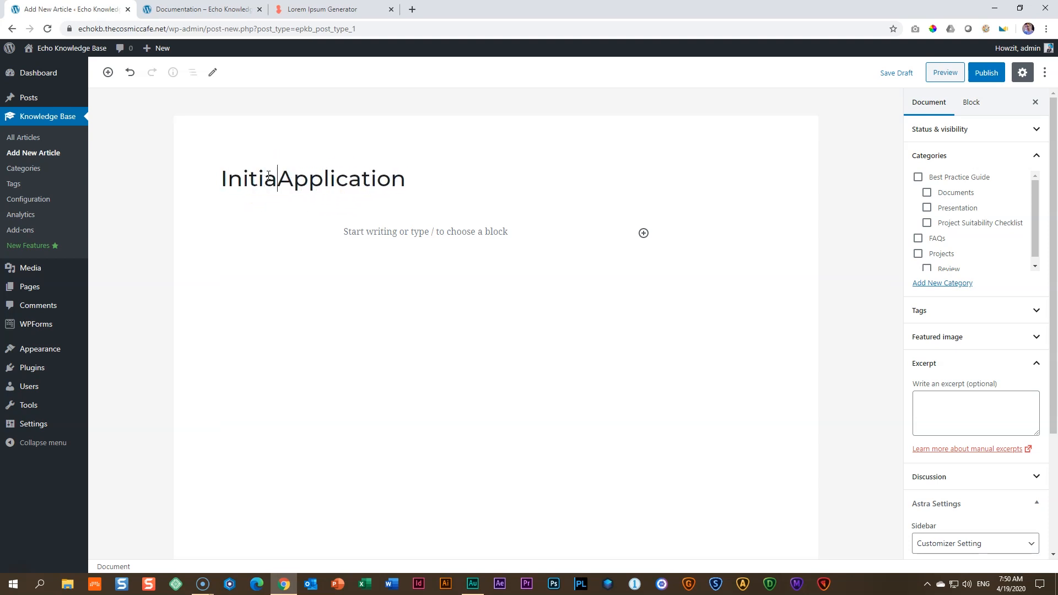
{"action": "left_click", "coordinate": [437, 183]}
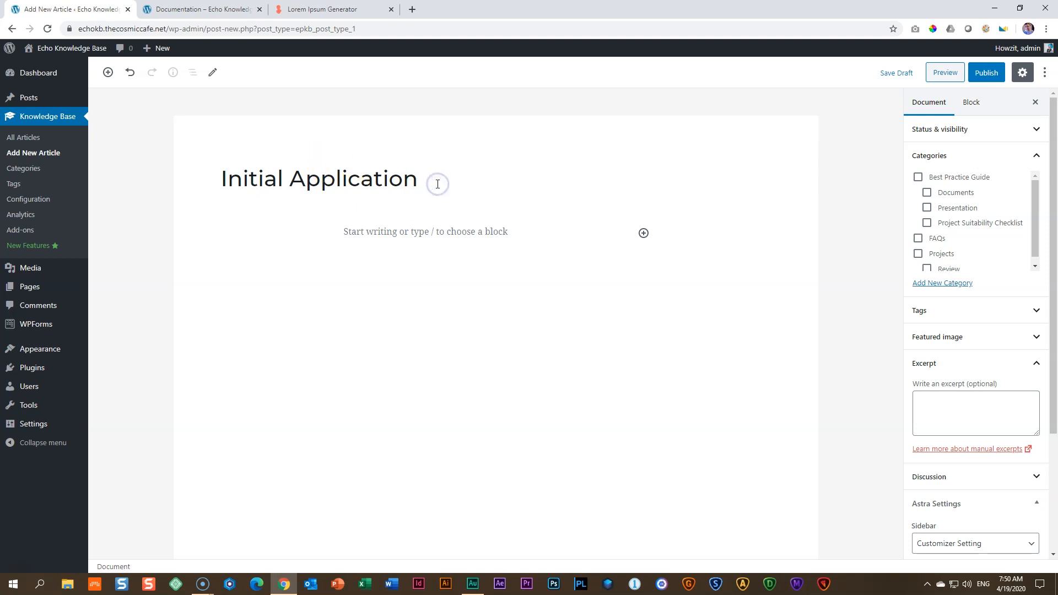
{"action": "left_click", "coordinate": [988, 73]}
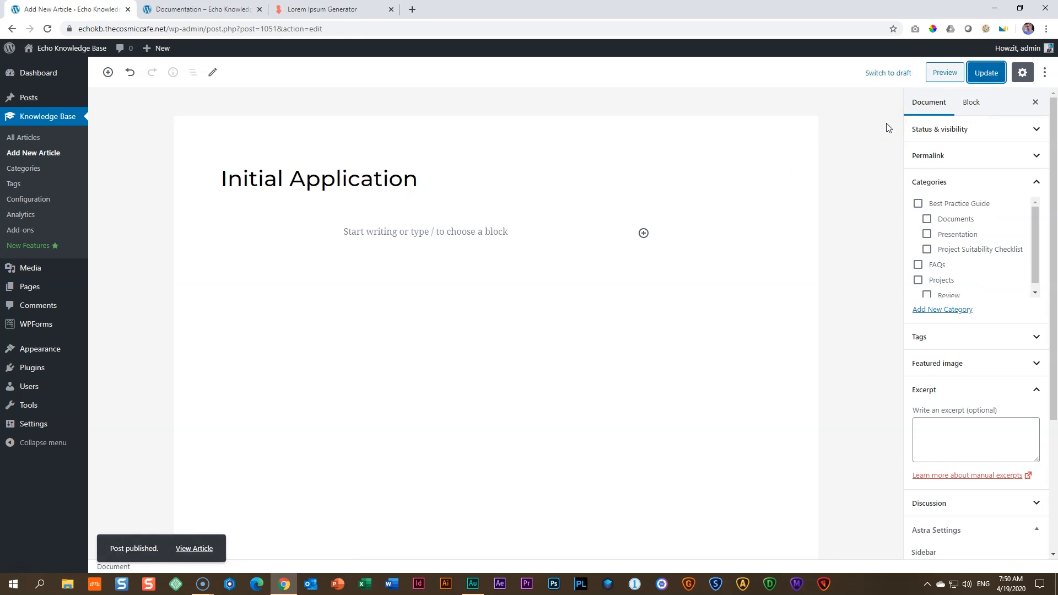
Reload the live Documentation page and look for the new article, expanding and collapsing the Review and Documents subcategories
{"action": "left_click", "coordinate": [200, 9]}
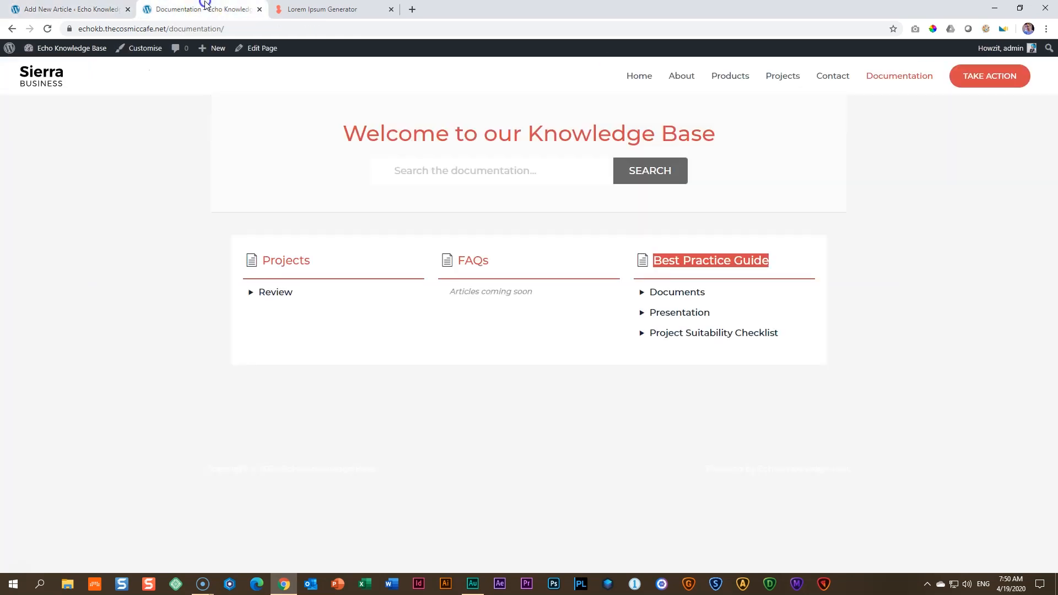
{"action": "left_click", "coordinate": [50, 30]}
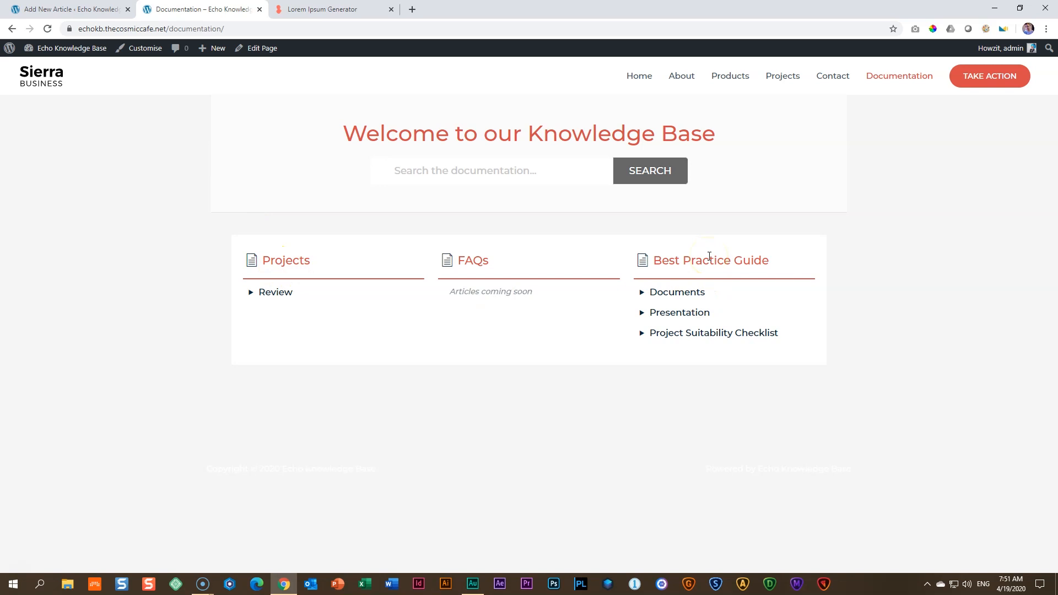
{"action": "left_click", "coordinate": [251, 295]}
{"action": "left_click", "coordinate": [251, 295]}
{"action": "left_click", "coordinate": [643, 293]}
{"action": "left_click", "coordinate": [643, 293]}
{"action": "left_click", "coordinate": [594, 314]}
Assign the Initial Application article to the Projects category and update it
{"action": "left_click", "coordinate": [67, 9]}
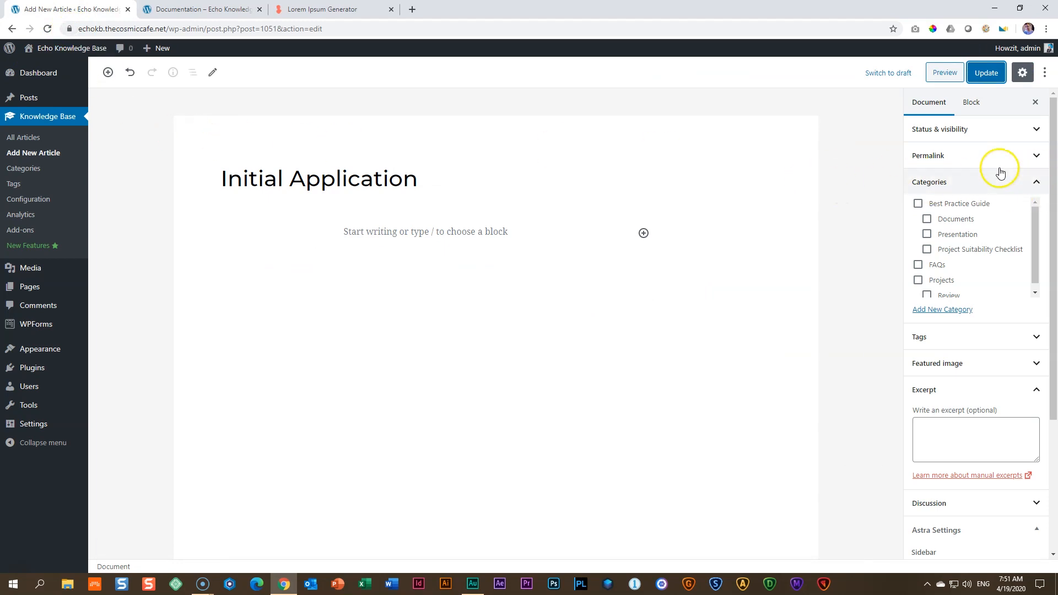
{"action": "left_click", "coordinate": [927, 105]}
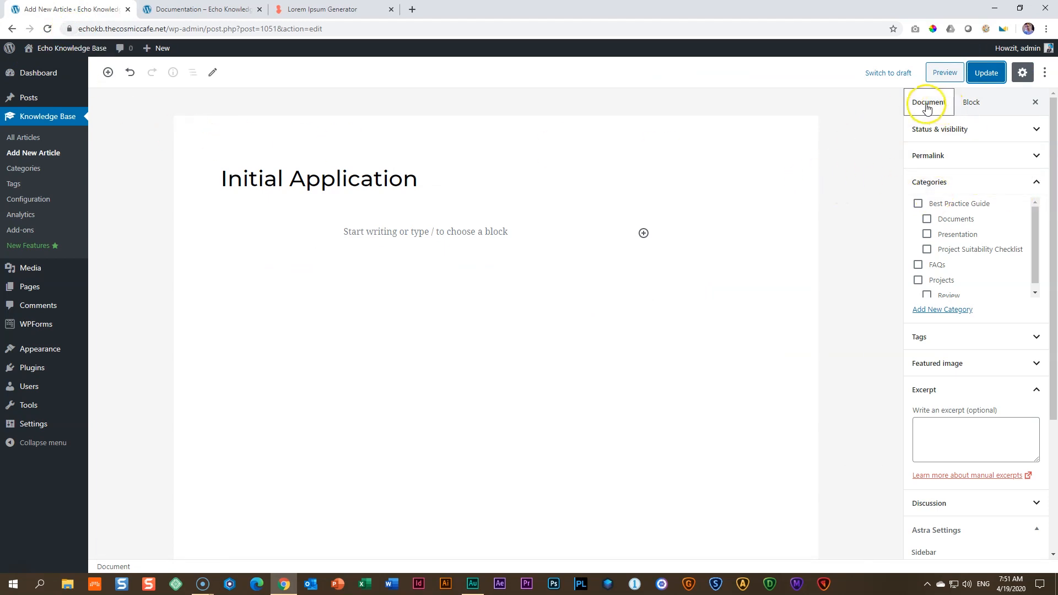
{"action": "mouse_move", "coordinate": [1034, 223]}
{"action": "left_mouse_down"}
{"action": "mouse_move", "coordinate": [1032, 253]}
{"action": "mouse_move", "coordinate": [1037, 216]}
{"action": "left_mouse_up"}
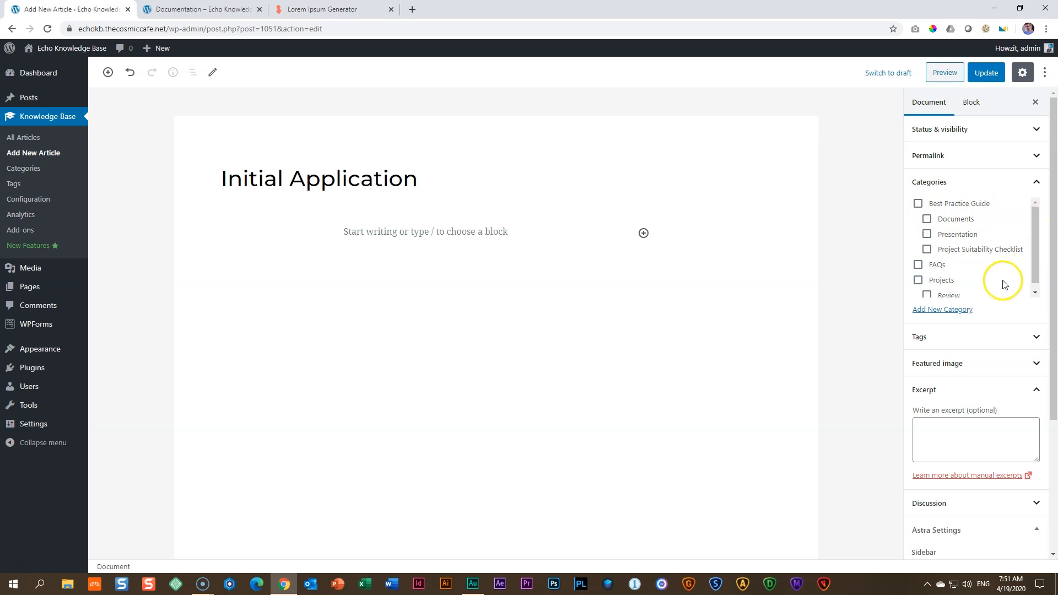
{"action": "left_click", "coordinate": [917, 280]}
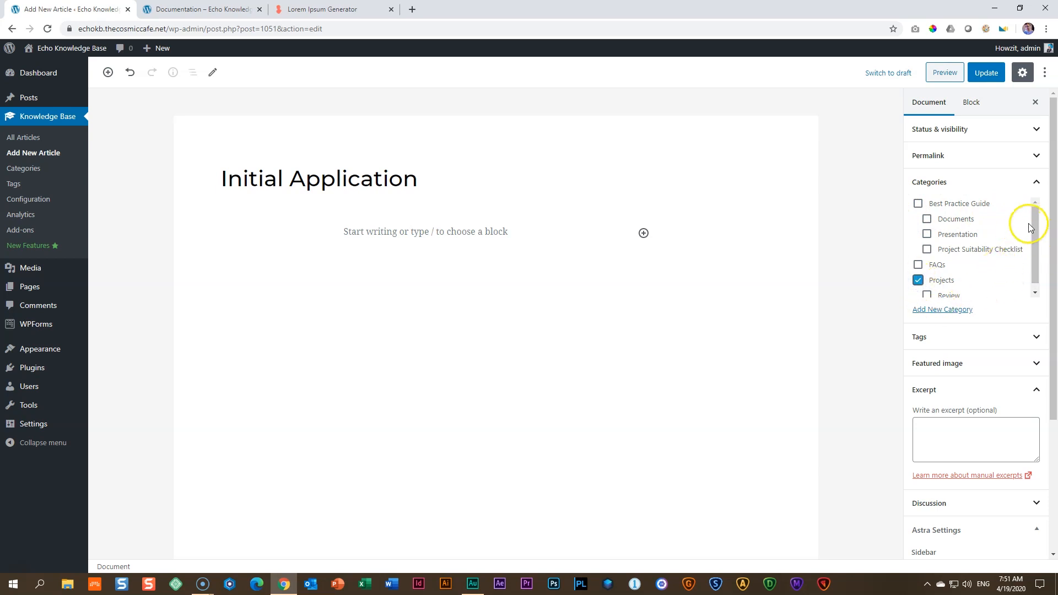
{"action": "left_click_drag", "start_coordinate": [1038, 231], "coordinate": [1039, 238]}
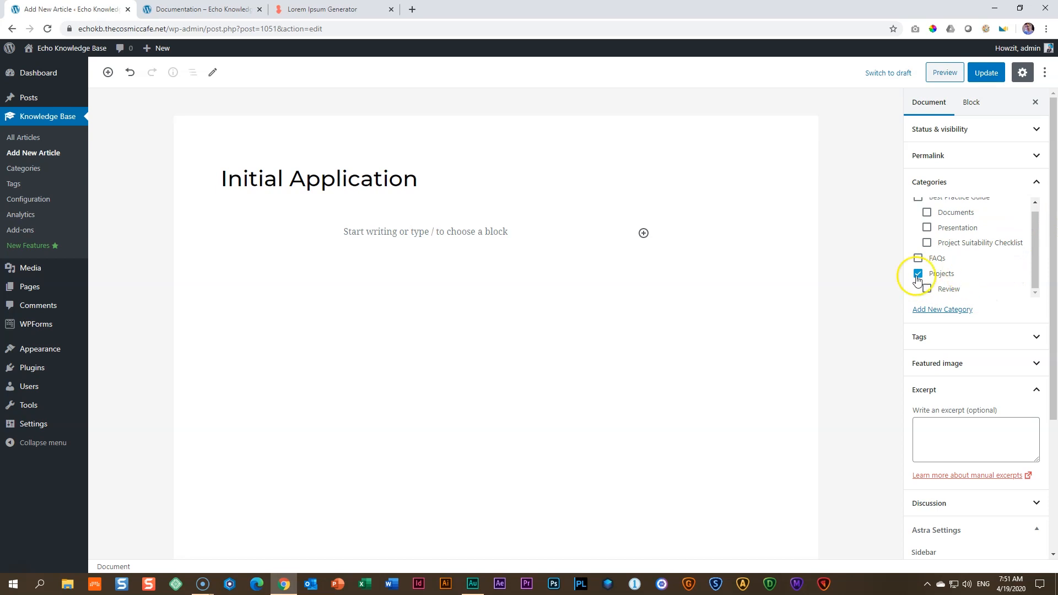
{"action": "left_click", "coordinate": [986, 74]}
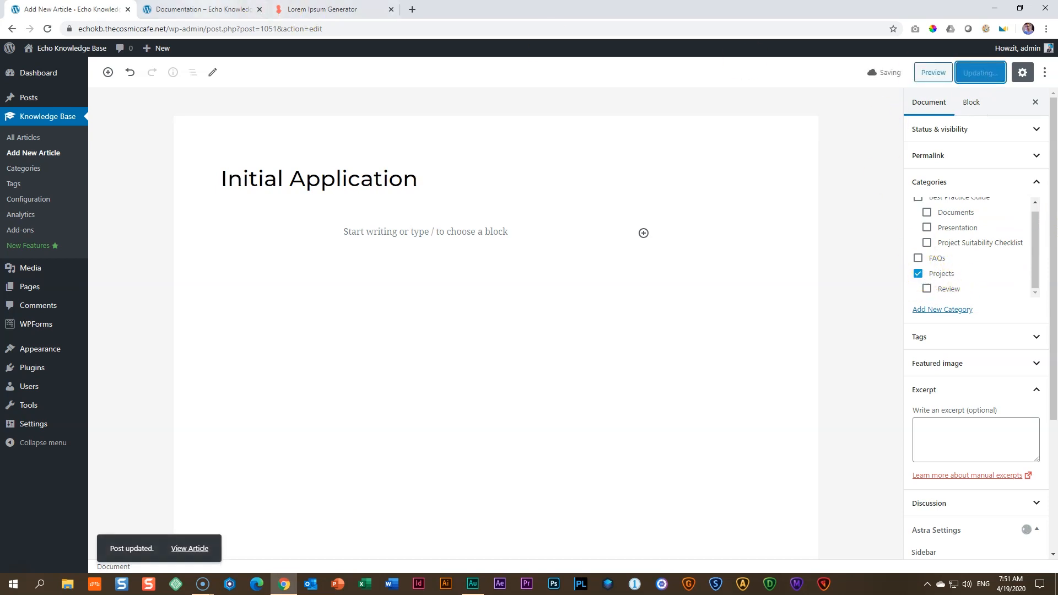
Reload the live Documentation page, open Initial Application under Projects and examine its title and breadcrumb
{"action": "left_click", "coordinate": [198, 9]}
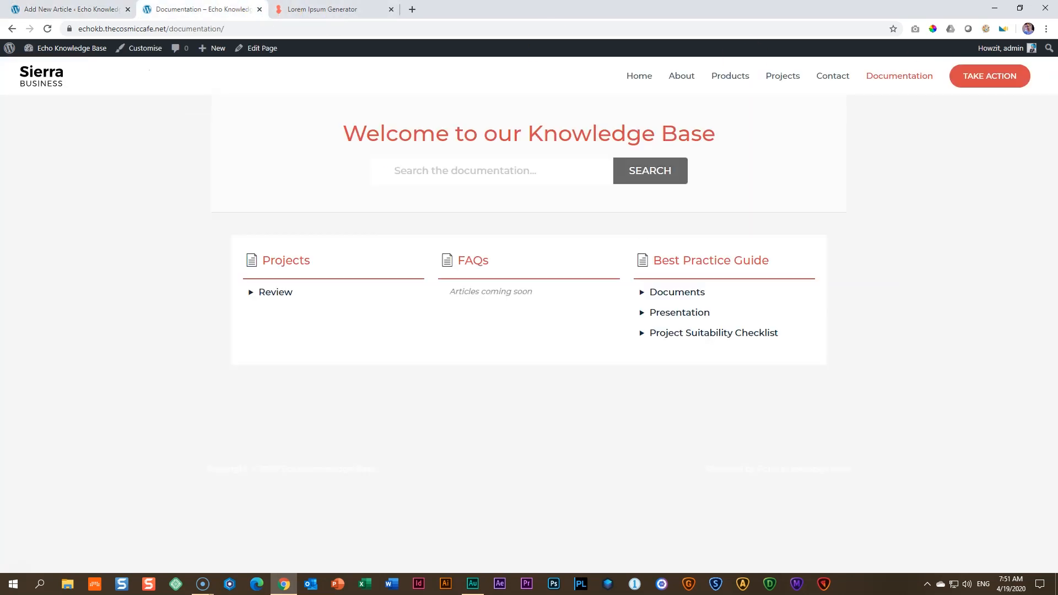
{"action": "left_click", "coordinate": [77, 58]}
{"action": "left_click", "coordinate": [136, 208]}
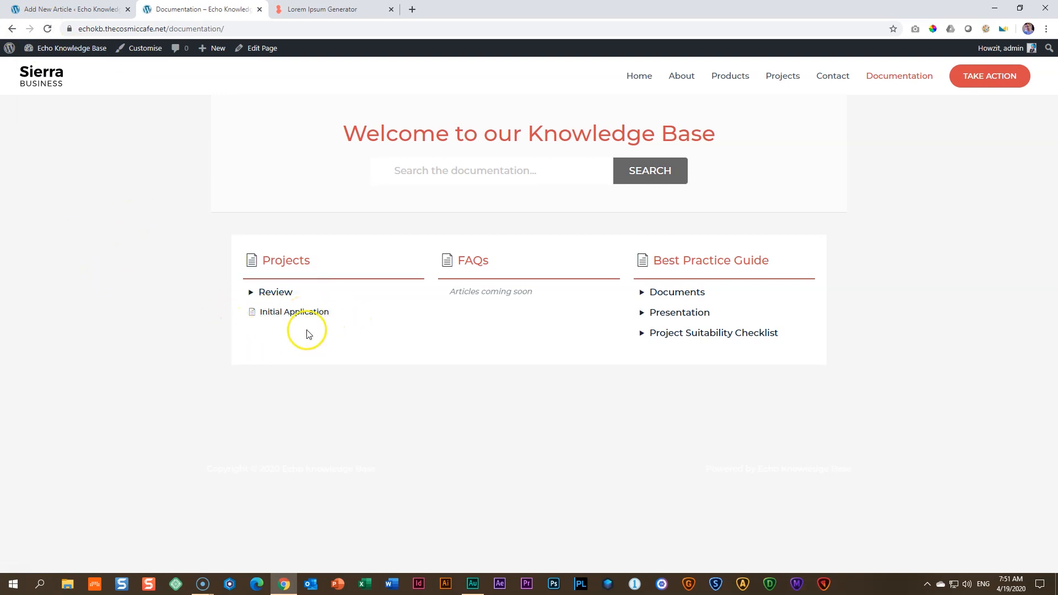
{"action": "left_click", "coordinate": [294, 318]}
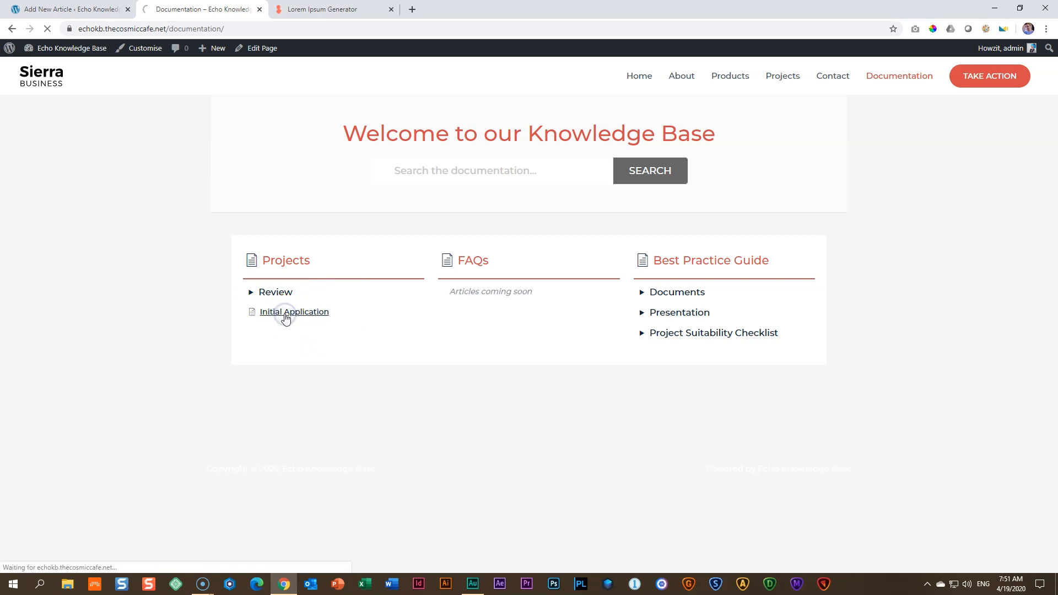
{"action": "left_click_drag", "start_coordinate": [229, 131], "coordinate": [652, 135]}
{"action": "left_click", "coordinate": [626, 198]}
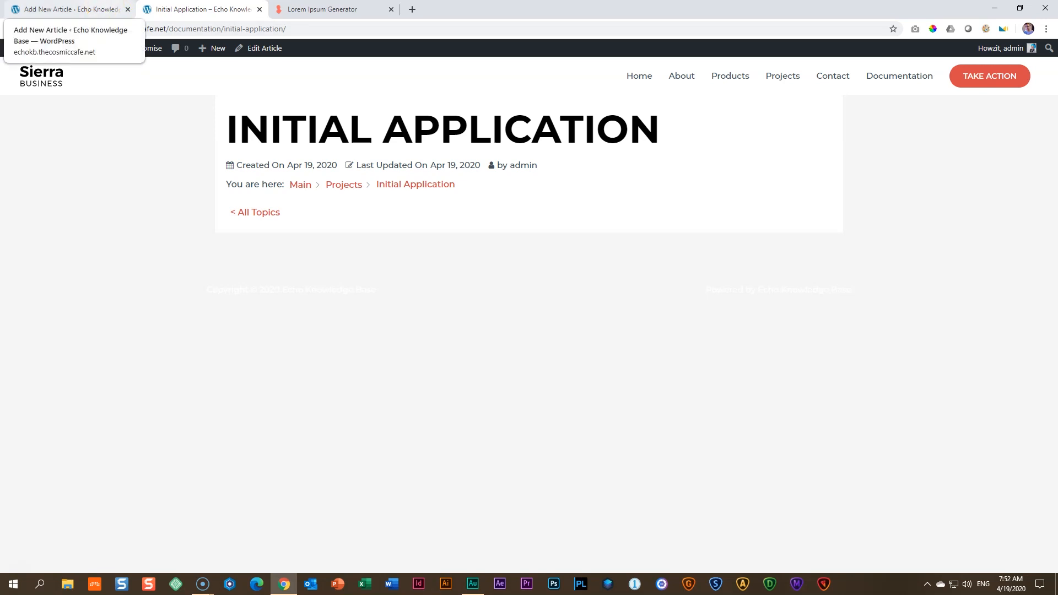
Switch to the Lorem Ipsum generator page and copy all five generated paragraphs
{"action": "left_click", "coordinate": [105, 10]}
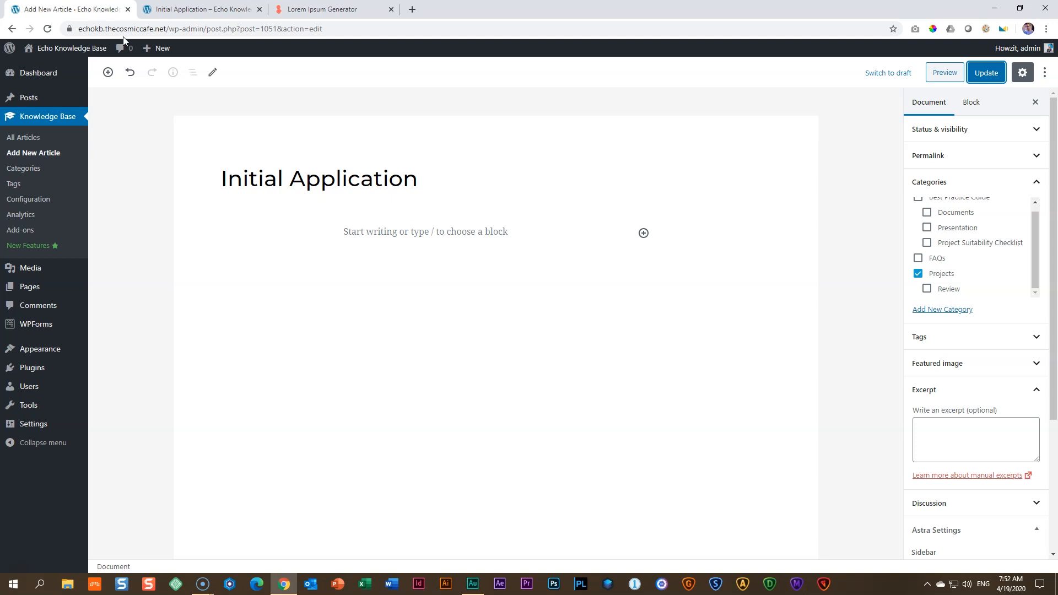
{"action": "left_click", "coordinate": [298, 10]}
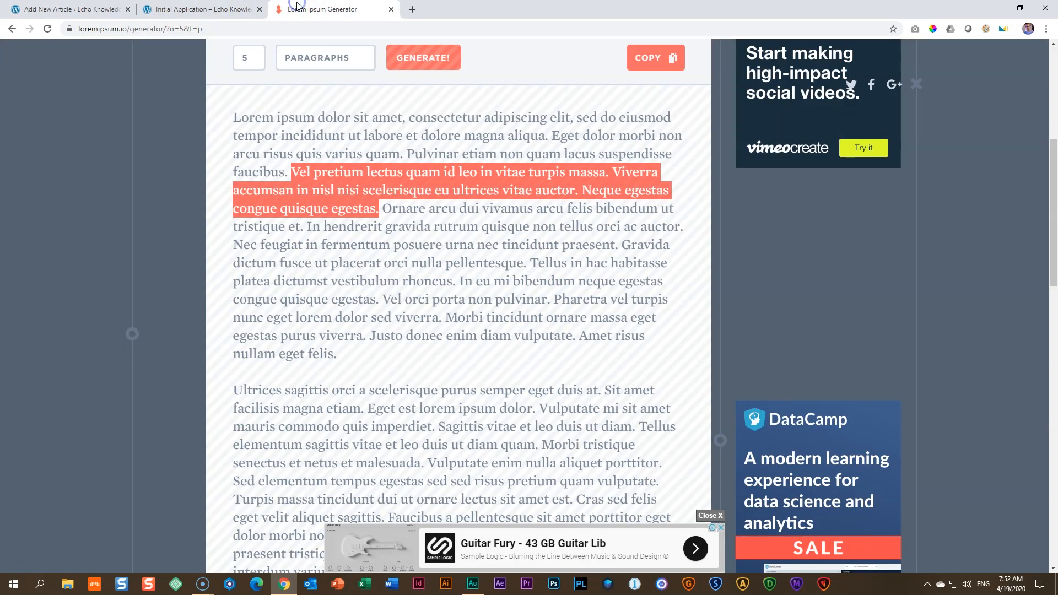
{"action": "scroll", "coordinate": [359, 229], "scroll_direction": "down", "scroll_amount": 18}
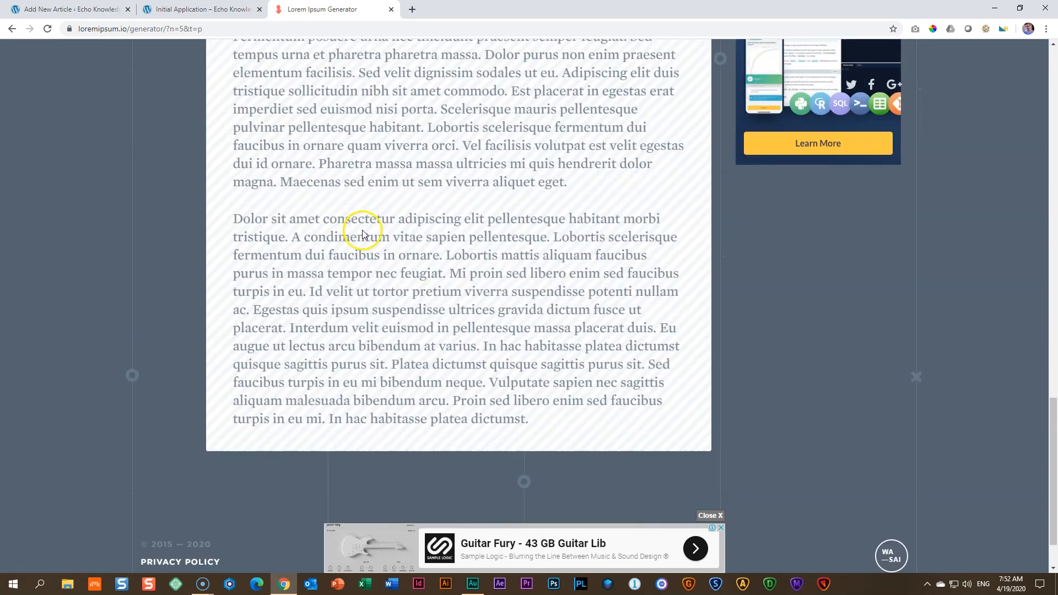
{"action": "left_click_drag", "start_coordinate": [532, 420], "coordinate": [233, 203]}
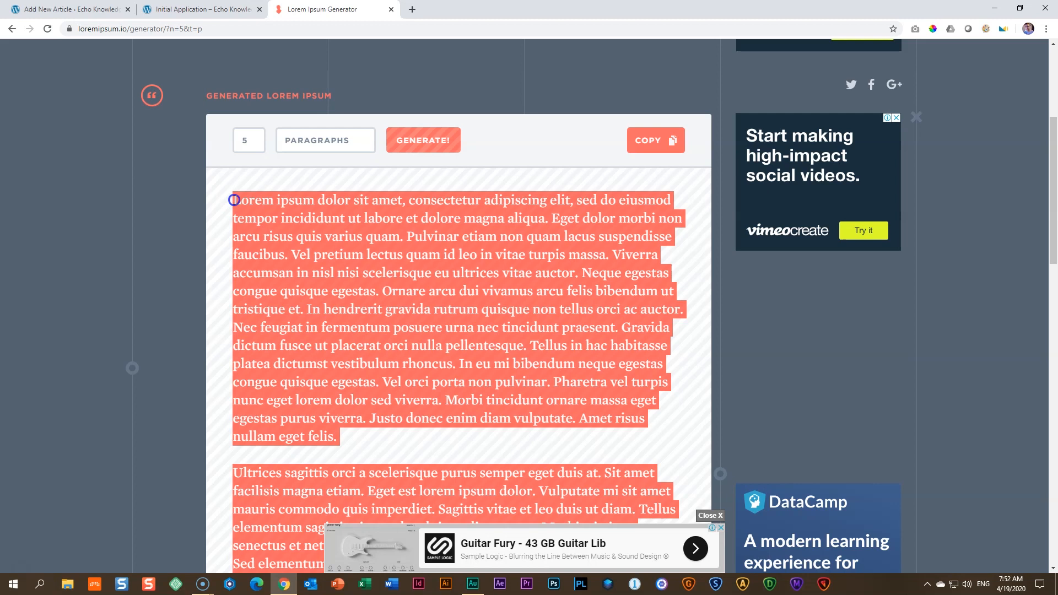
{"action": "right_click", "coordinate": [263, 207]}
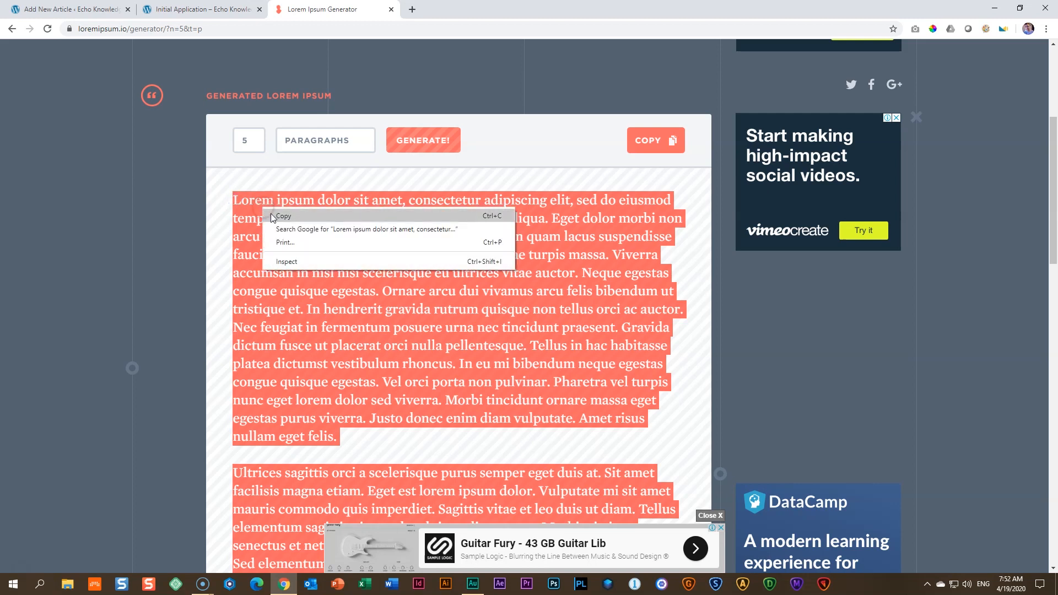
{"action": "left_click", "coordinate": [276, 215]}
Return to the Initial Application editor and paste the copied paragraphs into the article body
{"action": "left_click", "coordinate": [85, 8]}
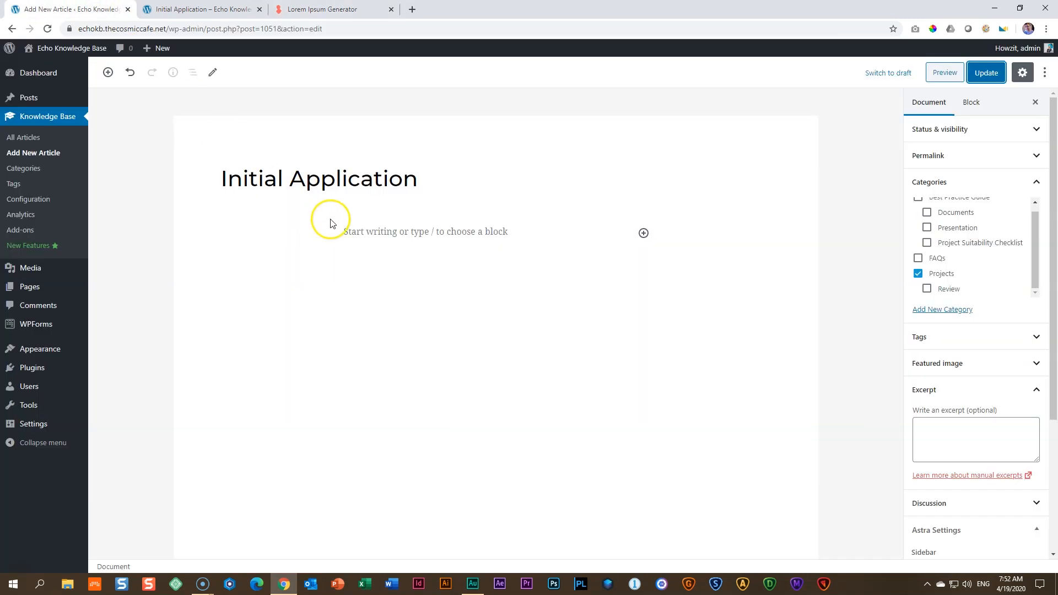
{"action": "left_click", "coordinate": [365, 231]}
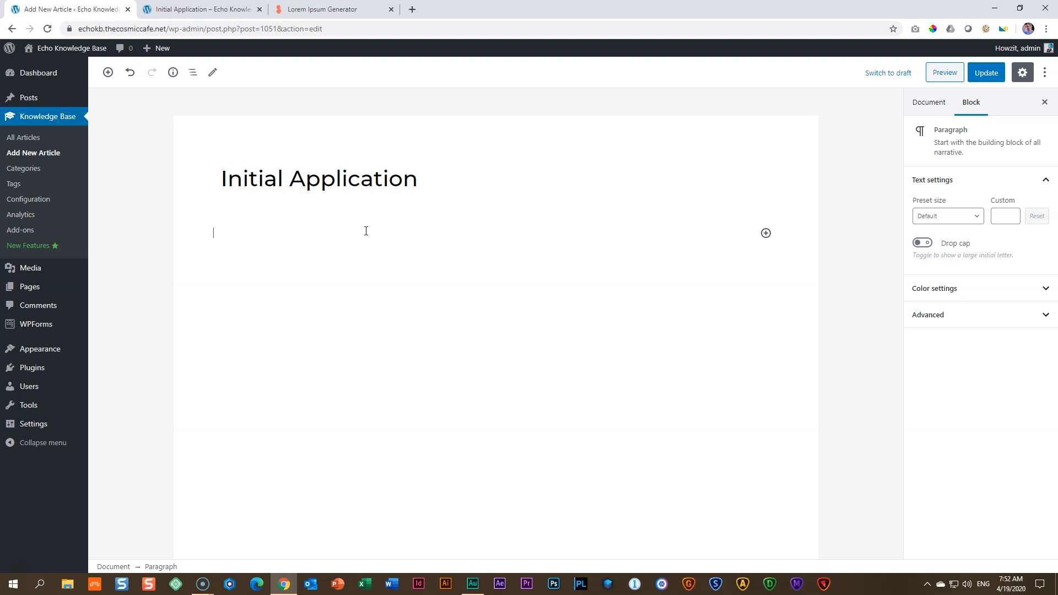
{"action": "key", "text": "ctrl+v"}
{"action": "scroll", "coordinate": [406, 246], "scroll_direction": "up", "scroll_amount": 5}
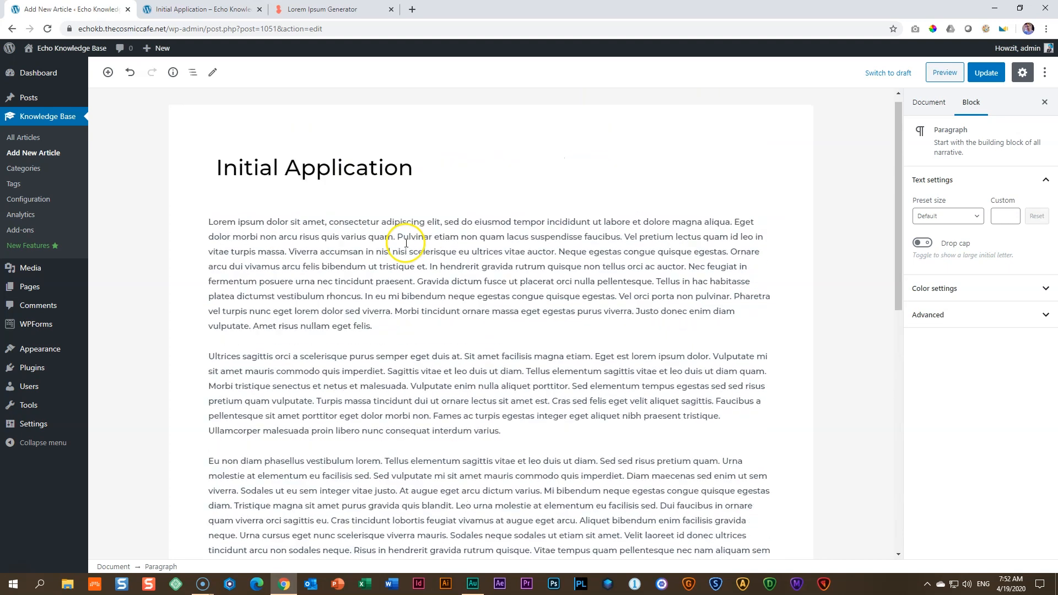
Go through the pasted body text paragraph by paragraph to check how it is divided into blocks
{"action": "left_click", "coordinate": [362, 273]}
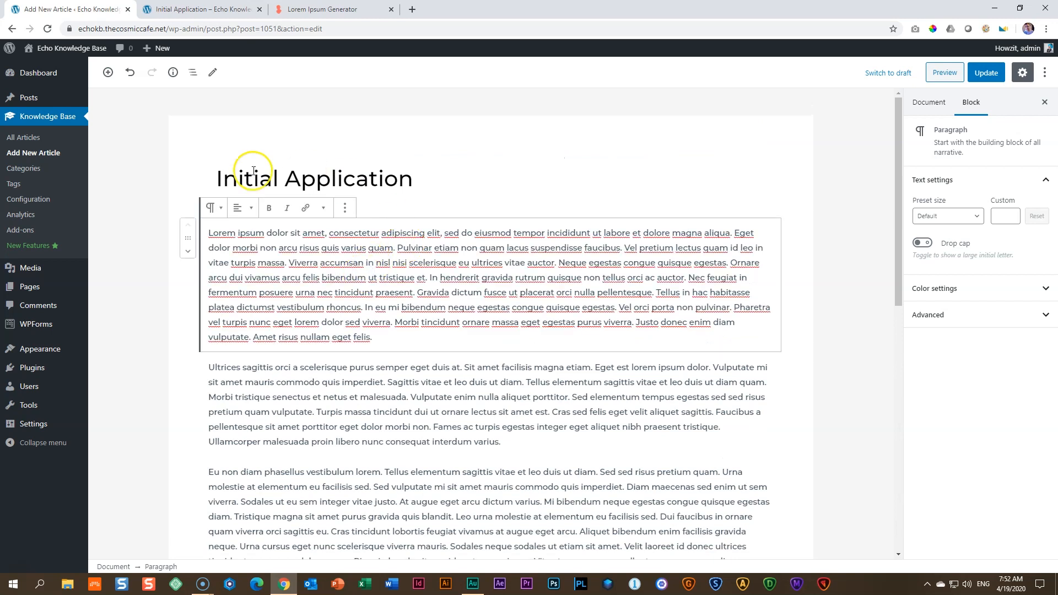
{"action": "left_click", "coordinate": [345, 398]}
{"action": "scroll", "coordinate": [354, 375], "scroll_direction": "down", "scroll_amount": 4}
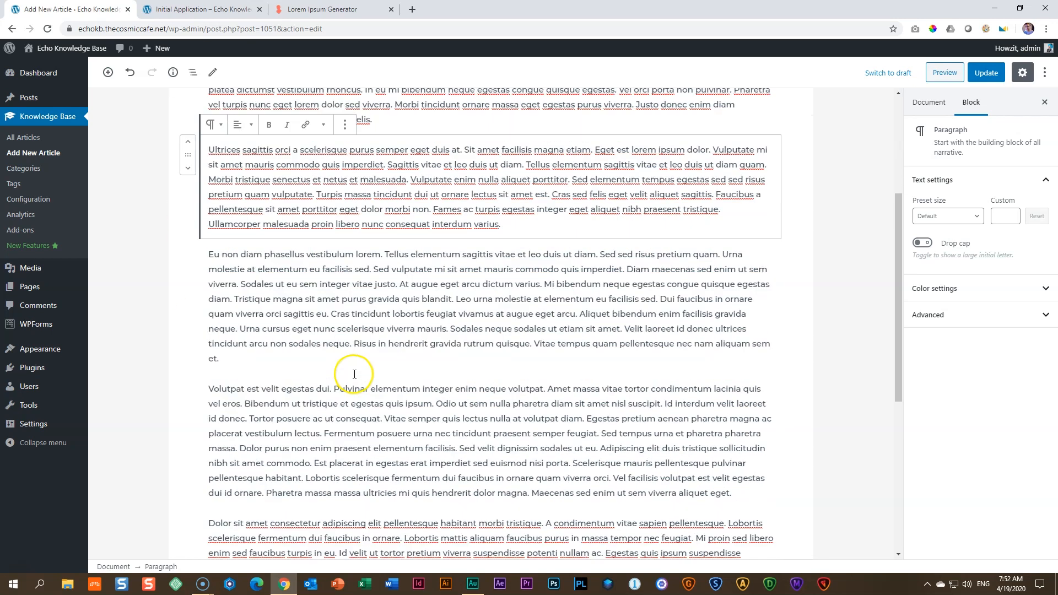
{"action": "left_click", "coordinate": [372, 311]}
{"action": "left_click", "coordinate": [371, 431]}
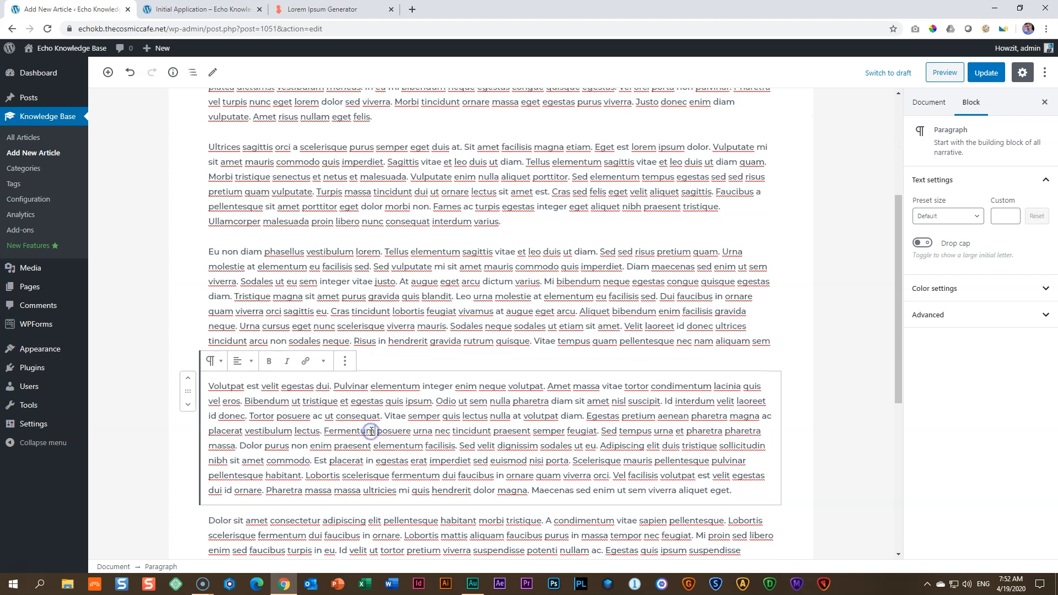
{"action": "scroll", "coordinate": [371, 431], "scroll_direction": "down", "scroll_amount": 4}
{"action": "left_click", "coordinate": [371, 421]}
{"action": "scroll", "coordinate": [376, 415], "scroll_direction": "up", "scroll_amount": 7}
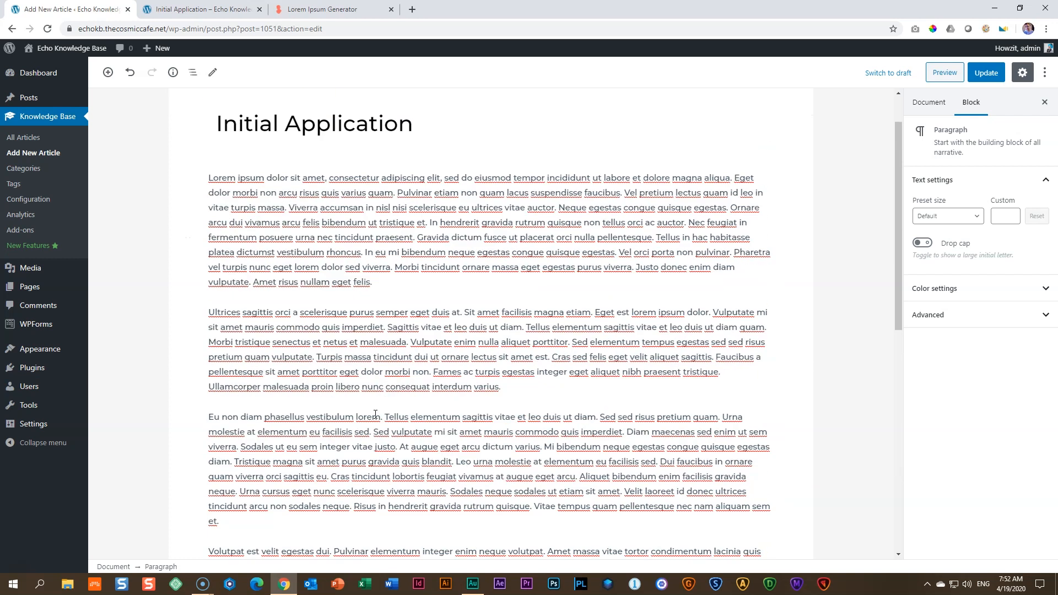
Split "Lorem ipsum dolor sit amet" into its own block without the trailing comma, and capitalize "Consectetur" at the start of the remaining paragraph
{"action": "left_click", "coordinate": [432, 232]}
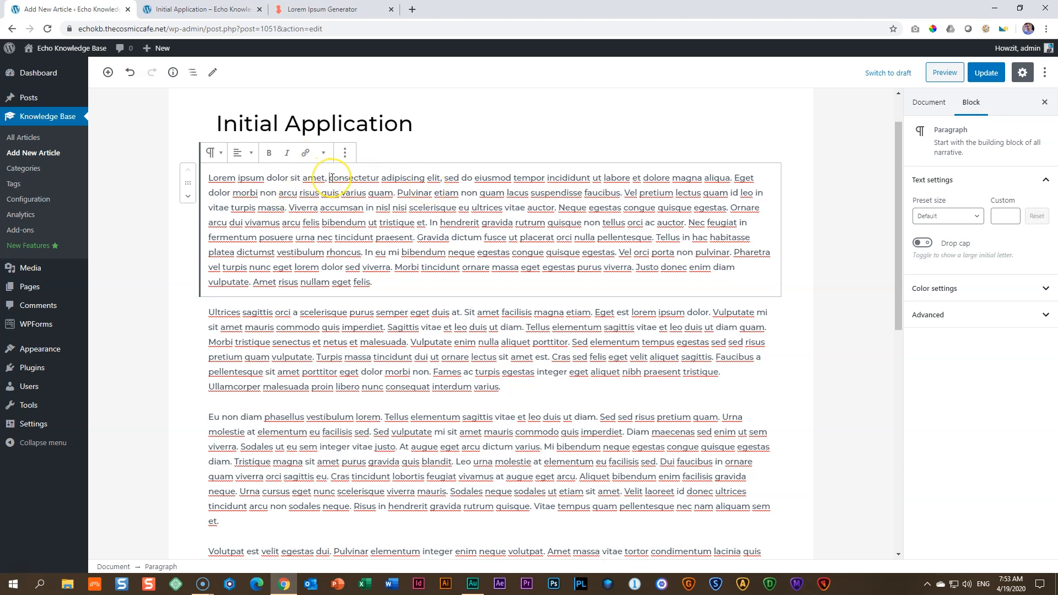
{"action": "key", "text": "Return"}
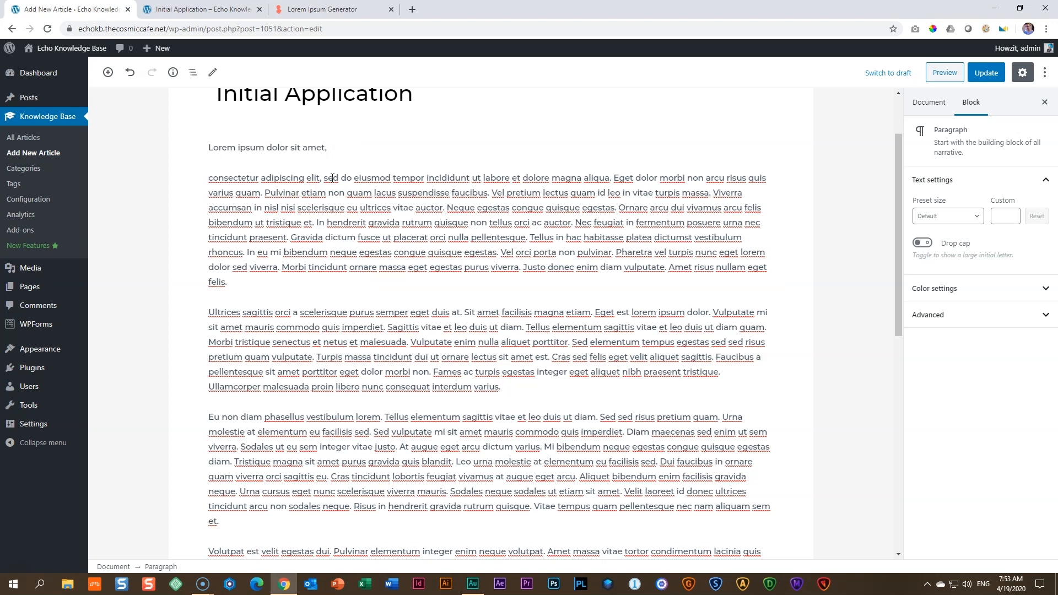
{"action": "key", "text": "Delete"}
{"action": "type", "text": "C"}
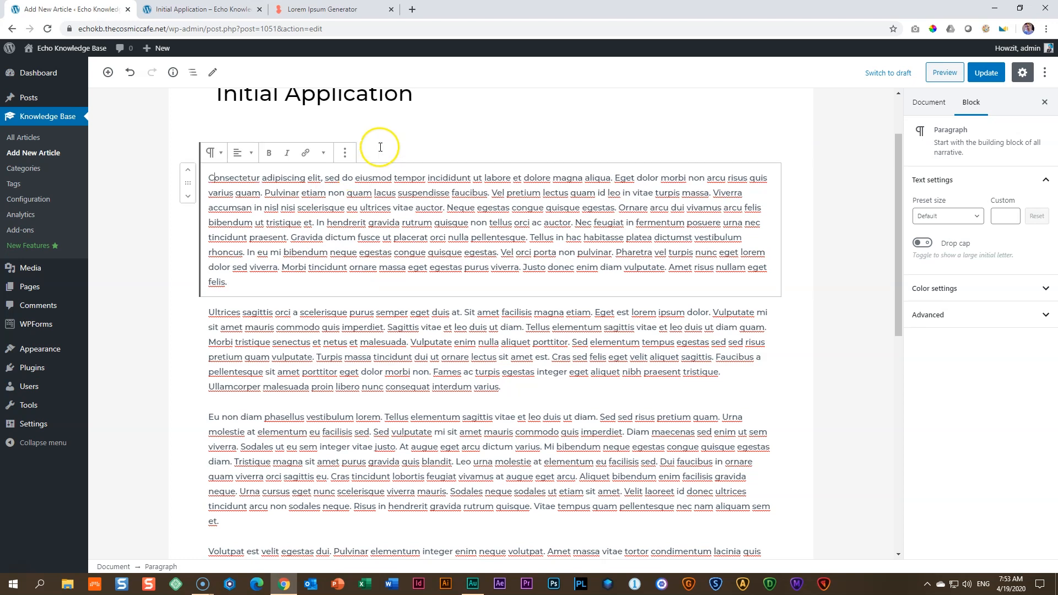
{"action": "left_click", "coordinate": [154, 146]}
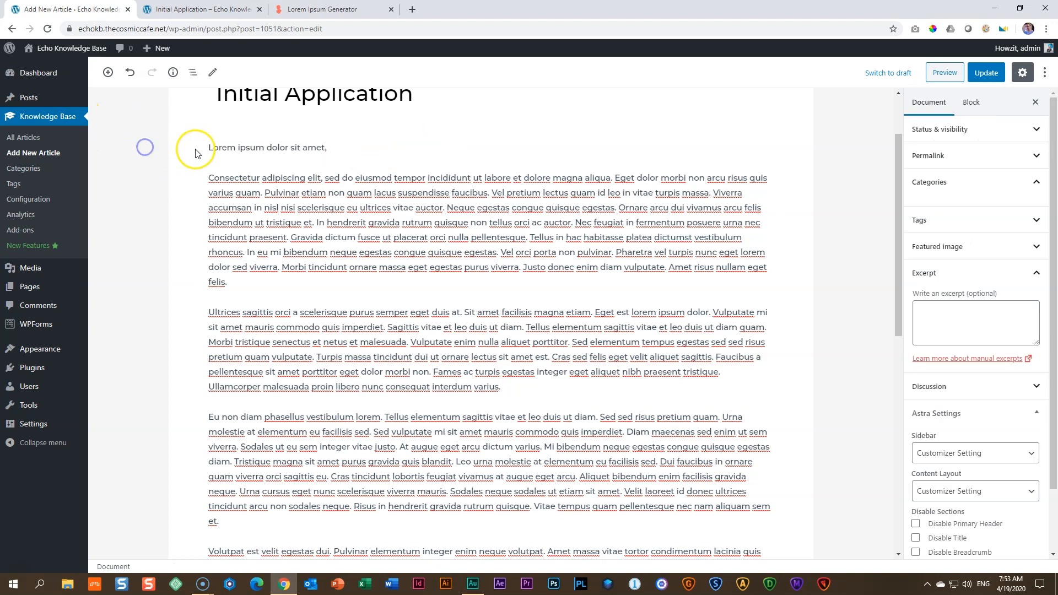
{"action": "left_click", "coordinate": [282, 147]}
{"action": "left_click", "coordinate": [351, 150]}
{"action": "key", "text": "BackSpace"}
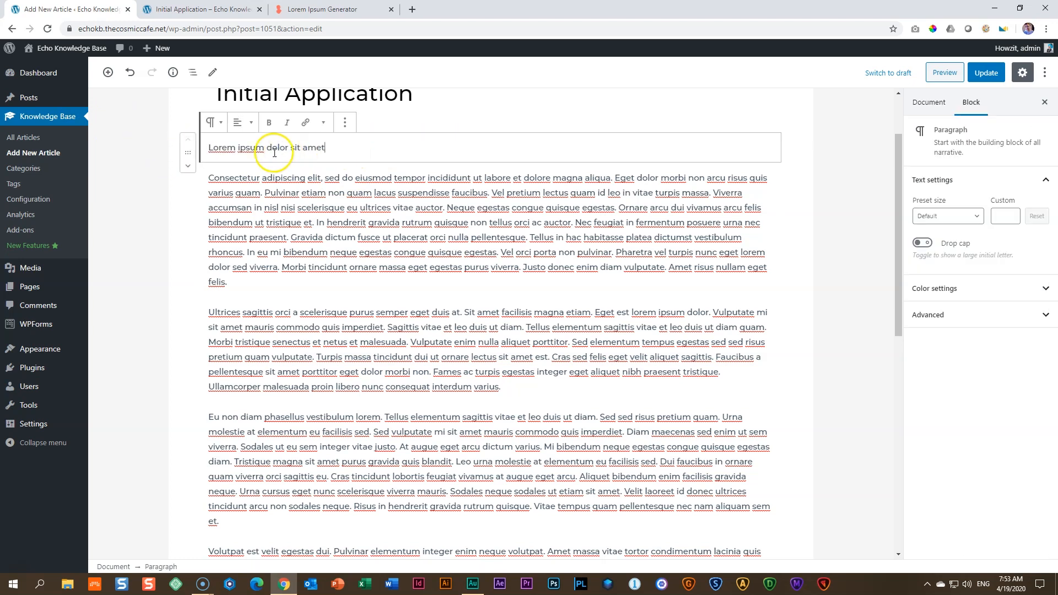
Transform the "Lorem ipsum dolor sit amet" paragraph into a Heading block
{"action": "left_click", "coordinate": [234, 143]}
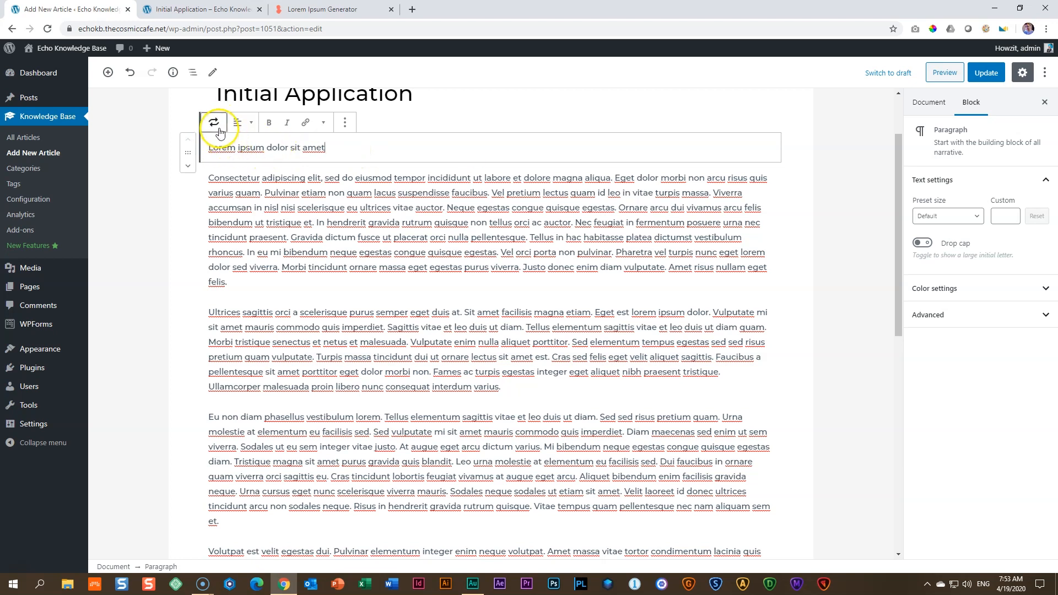
{"action": "left_click", "coordinate": [214, 123]}
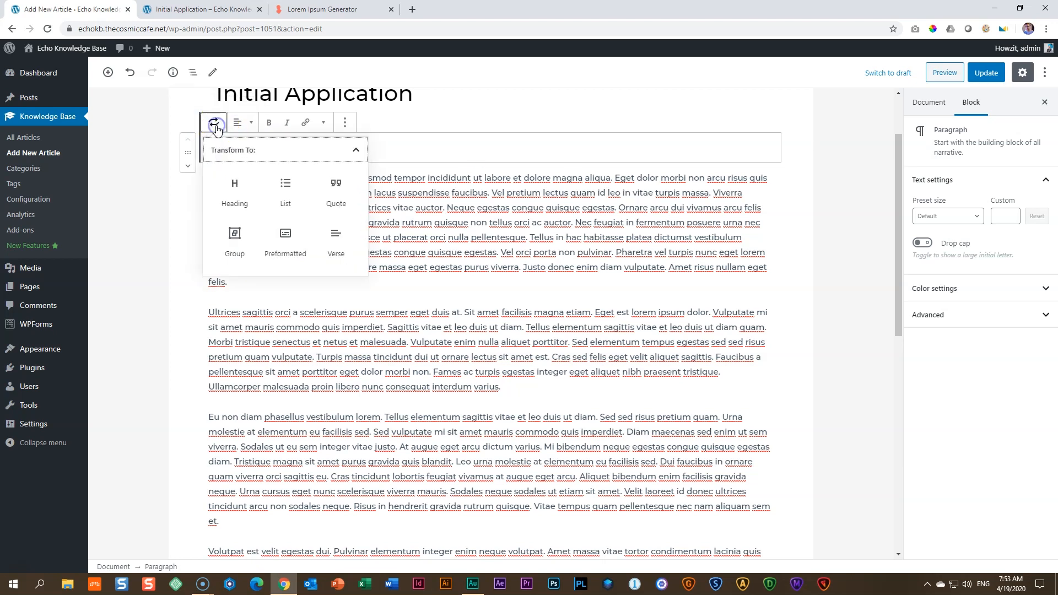
{"action": "left_click", "coordinate": [231, 188]}
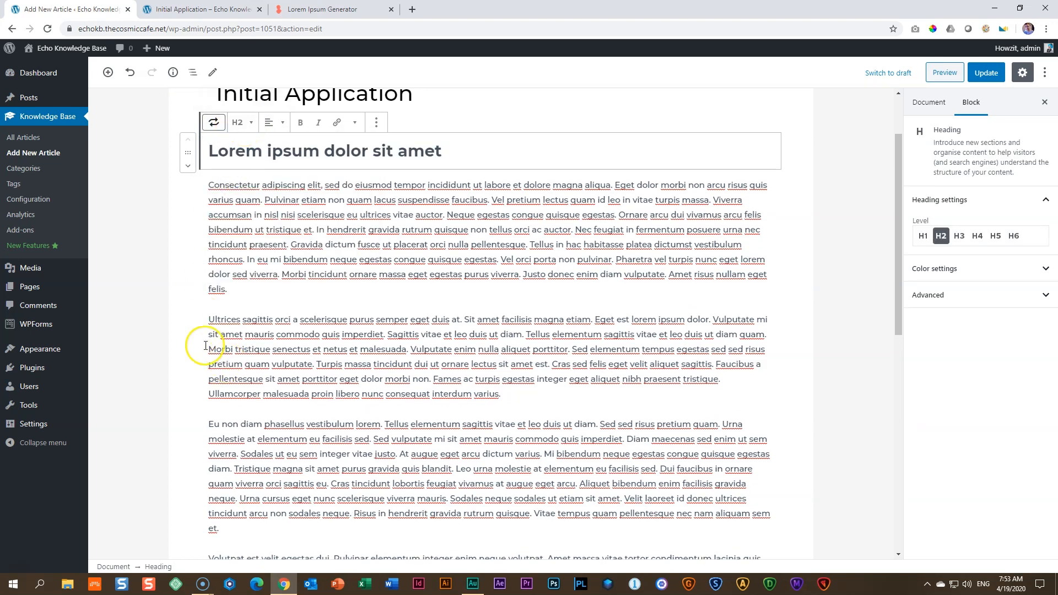
Split "Ultrices sagittis orci a" off into its own block and capitalize "Scelerisque" at the start of the remaining paragraph
{"action": "left_click", "coordinate": [298, 319]}
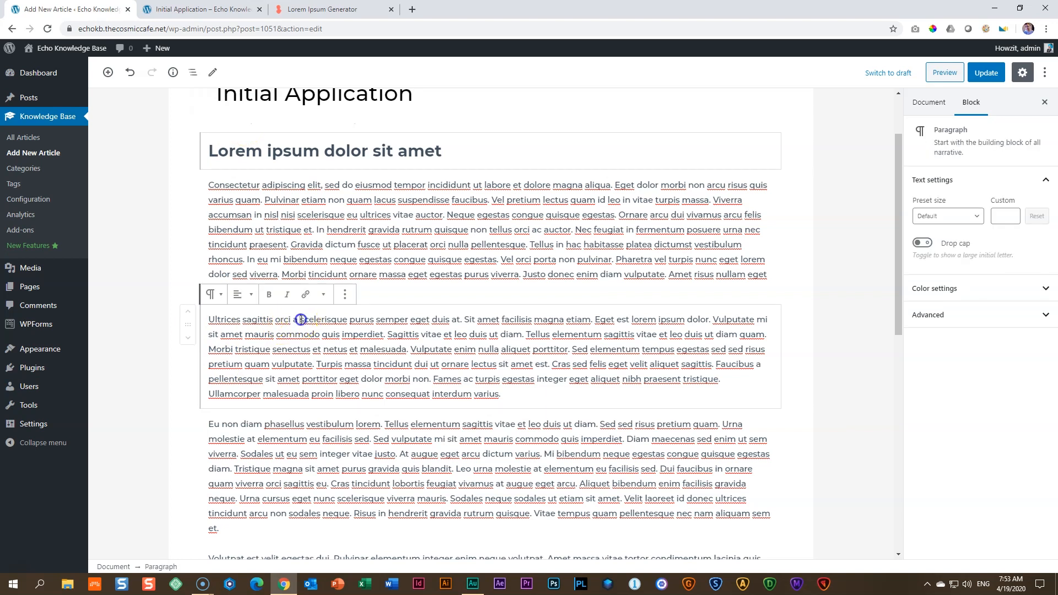
{"action": "key", "text": "Return"}
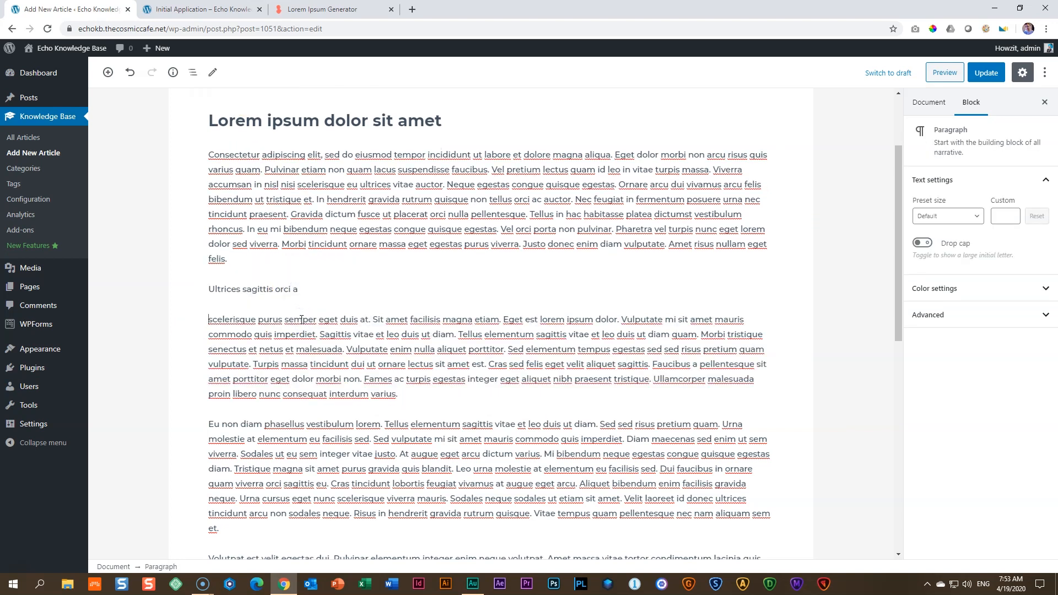
{"action": "key", "text": "Delete"}
{"action": "type", "text": "S"}
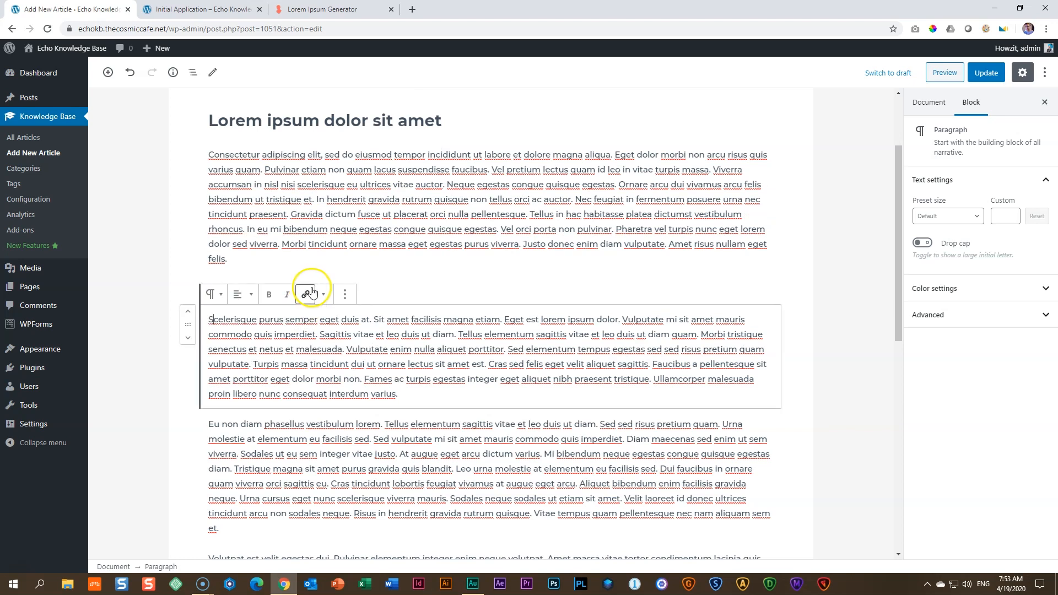
Transform the "Ultrices sagittis orci a" paragraph into a Heading block
{"action": "left_click", "coordinate": [185, 278]}
{"action": "left_click", "coordinate": [248, 293]}
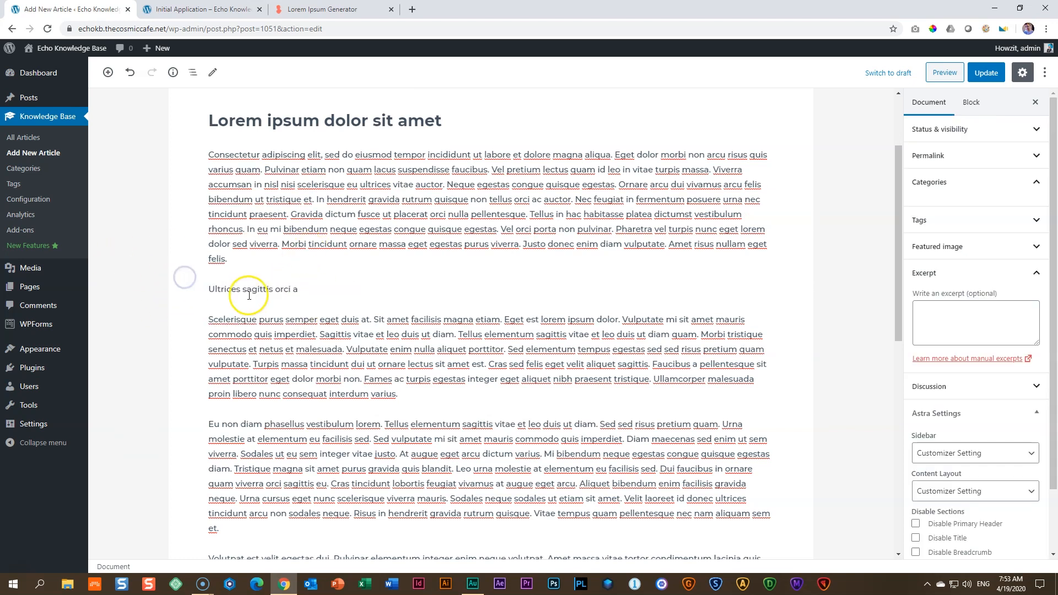
{"action": "left_click", "coordinate": [208, 267]}
{"action": "left_click", "coordinate": [230, 343]}
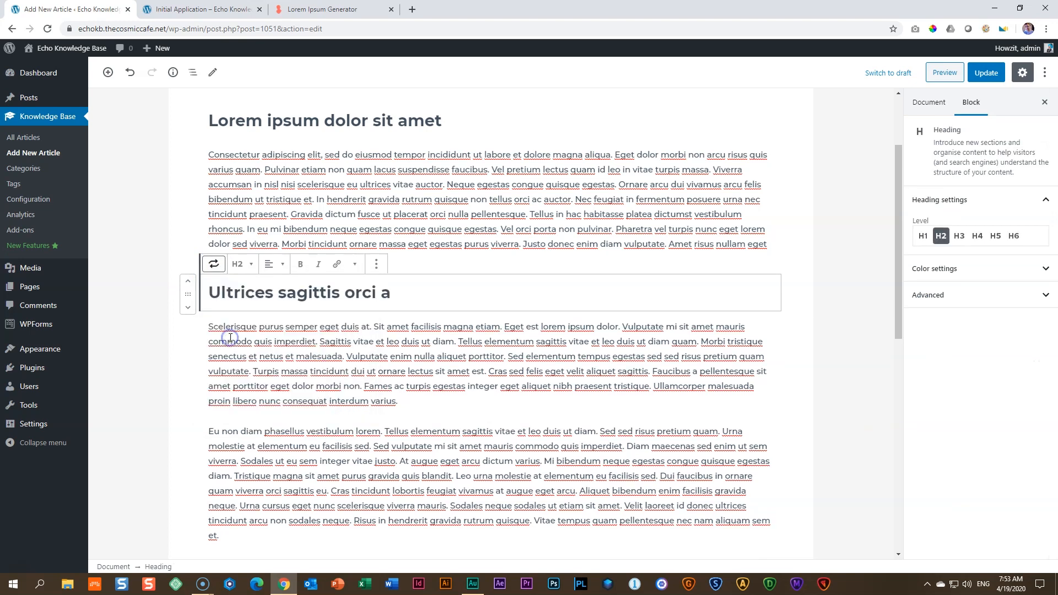
Split "Scelerisque purus semper eget duis at." into its own block and make it a Heading 3
{"action": "left_click", "coordinate": [251, 369]}
{"action": "left_click", "coordinate": [379, 329]}
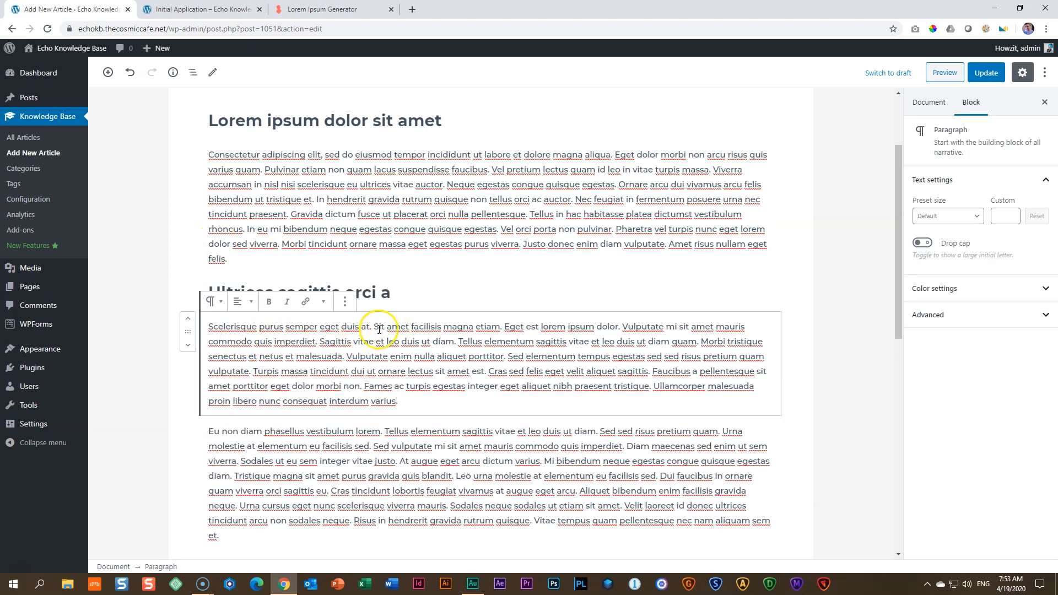
{"action": "key", "text": "Return"}
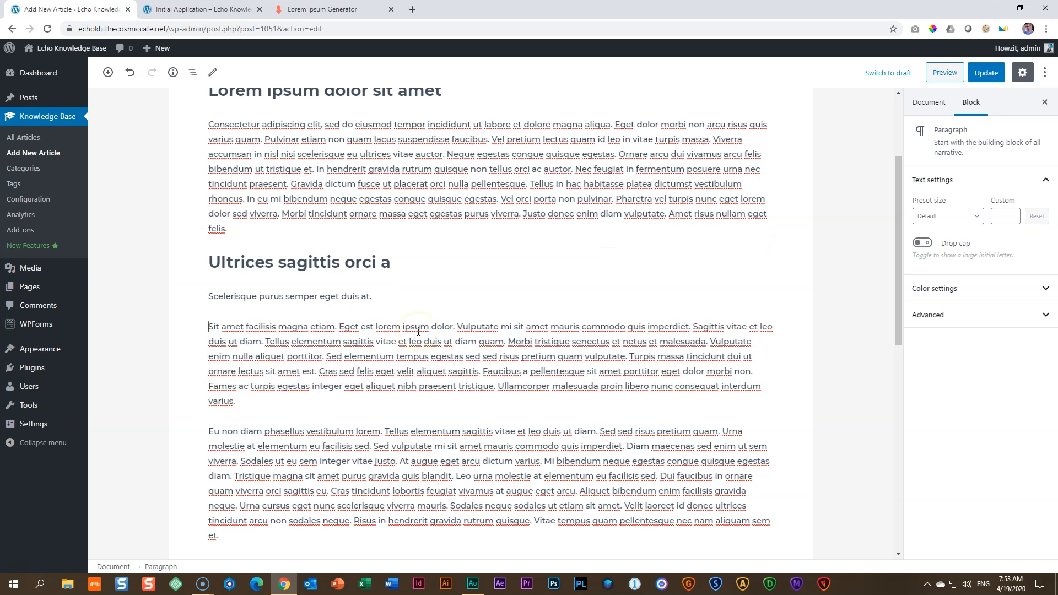
{"action": "left_click", "coordinate": [365, 295]}
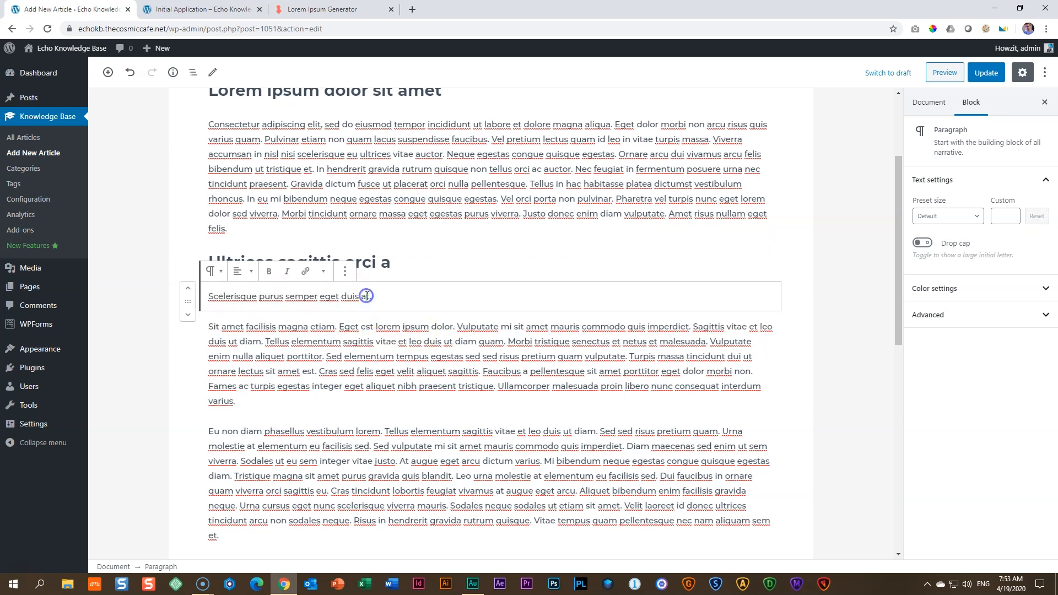
{"action": "left_click", "coordinate": [212, 273]}
{"action": "left_click", "coordinate": [232, 337]}
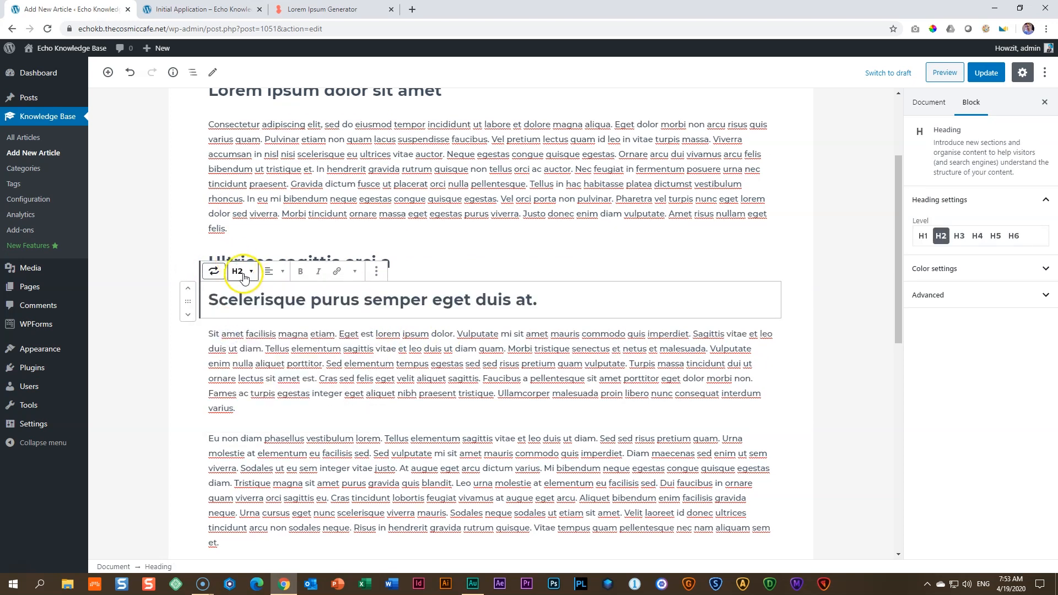
{"action": "left_click", "coordinate": [251, 272]}
{"action": "left_click", "coordinate": [214, 223]}
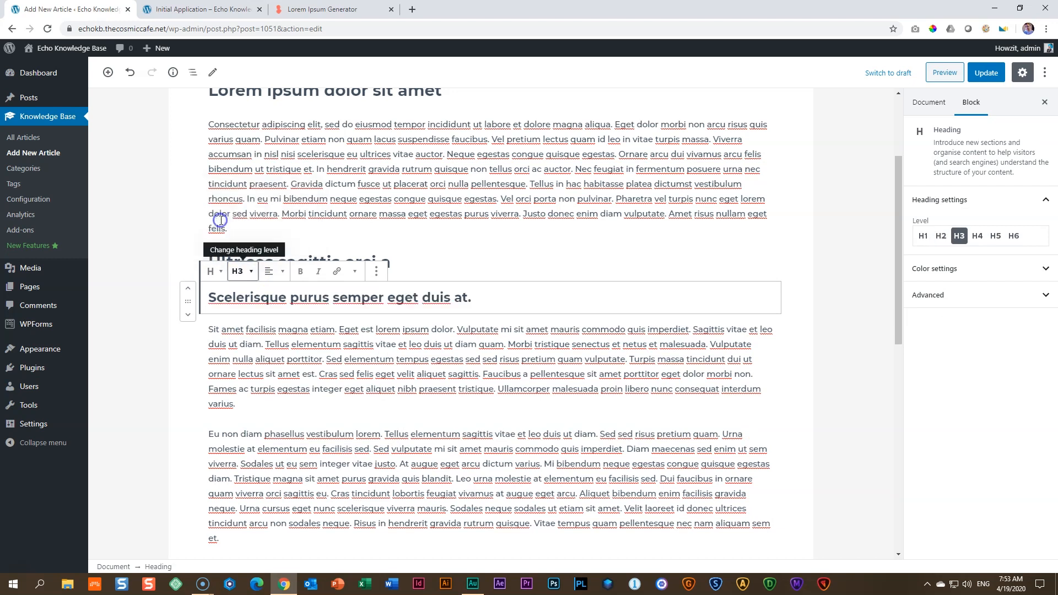
Split the next paragraph before "Morbi", separate "Morbi tristique senectus" into its own block, and capitalize "Et" at the start of the remaining text
{"action": "left_click", "coordinate": [273, 350]}
{"action": "left_click", "coordinate": [318, 344]}
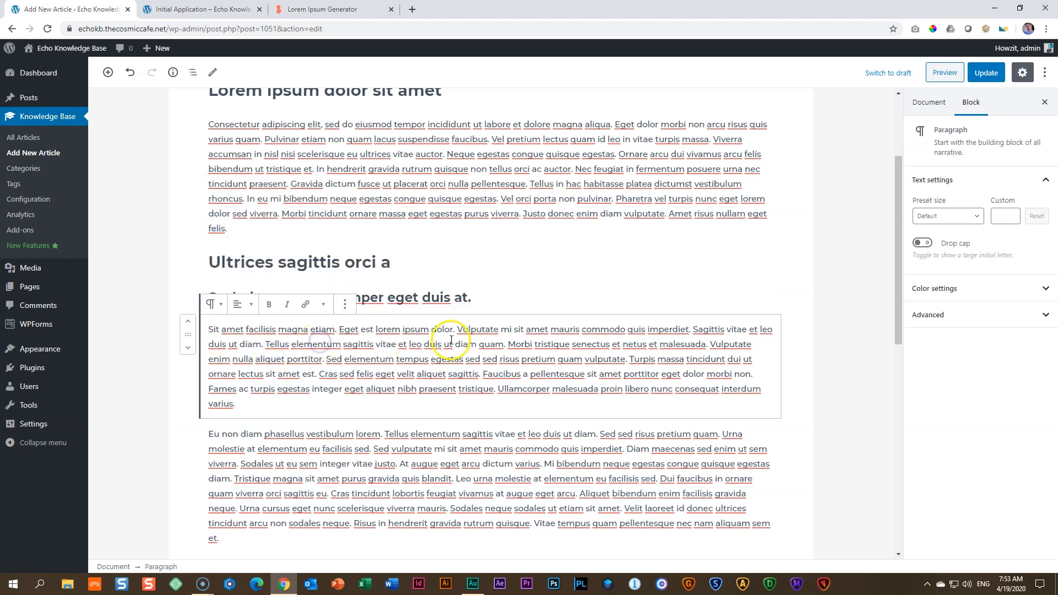
{"action": "left_click", "coordinate": [509, 344]}
{"action": "key", "text": "Return"}
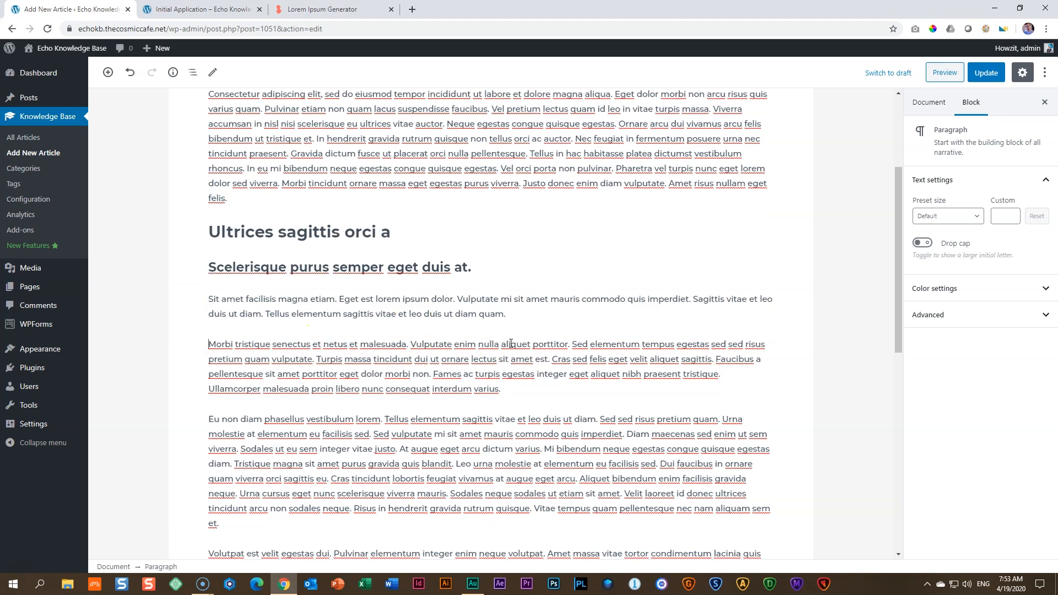
{"action": "left_click", "coordinate": [312, 344]}
{"action": "key", "text": "Return"}
{"action": "key", "text": "Delete"}
{"action": "key", "text": "Delete"}
{"action": "type", "text": "E"}
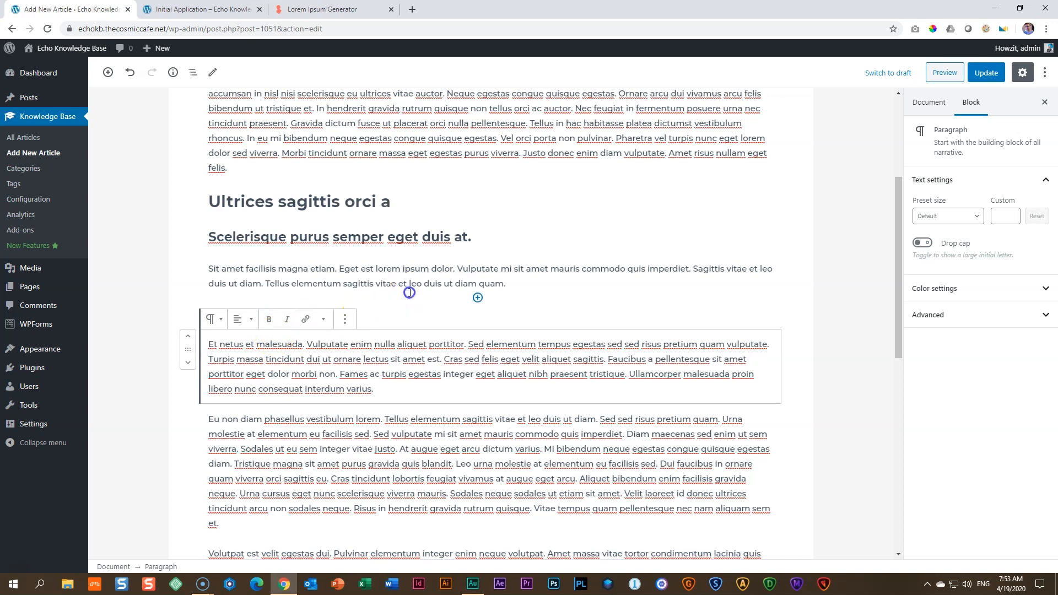
Transform the "Morbi tristique senectus" paragraph into a Heading block at level H3
{"action": "left_click", "coordinate": [232, 314]}
{"action": "left_click", "coordinate": [214, 289]}
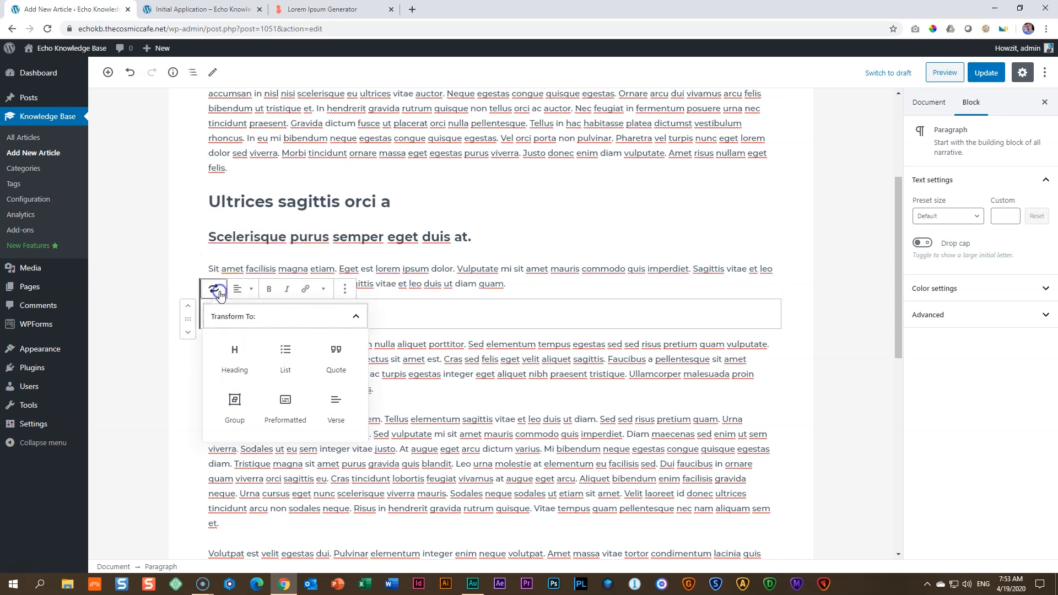
{"action": "left_click", "coordinate": [236, 350]}
{"action": "left_click", "coordinate": [248, 296]}
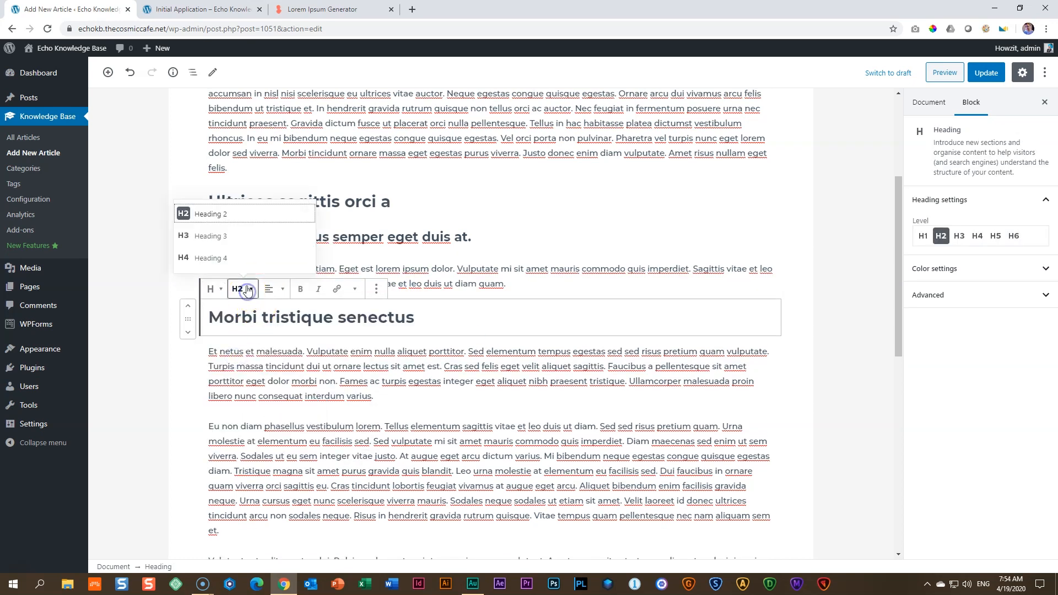
{"action": "left_click", "coordinate": [221, 237]}
{"action": "left_click", "coordinate": [397, 384]}
Split "Volutpat est velit egestas dui." off its paragraph and transform it into a Heading block
{"action": "scroll", "coordinate": [397, 384], "scroll_direction": "down", "scroll_amount": 1}
{"action": "scroll", "coordinate": [397, 384], "scroll_direction": "down", "scroll_amount": 5}
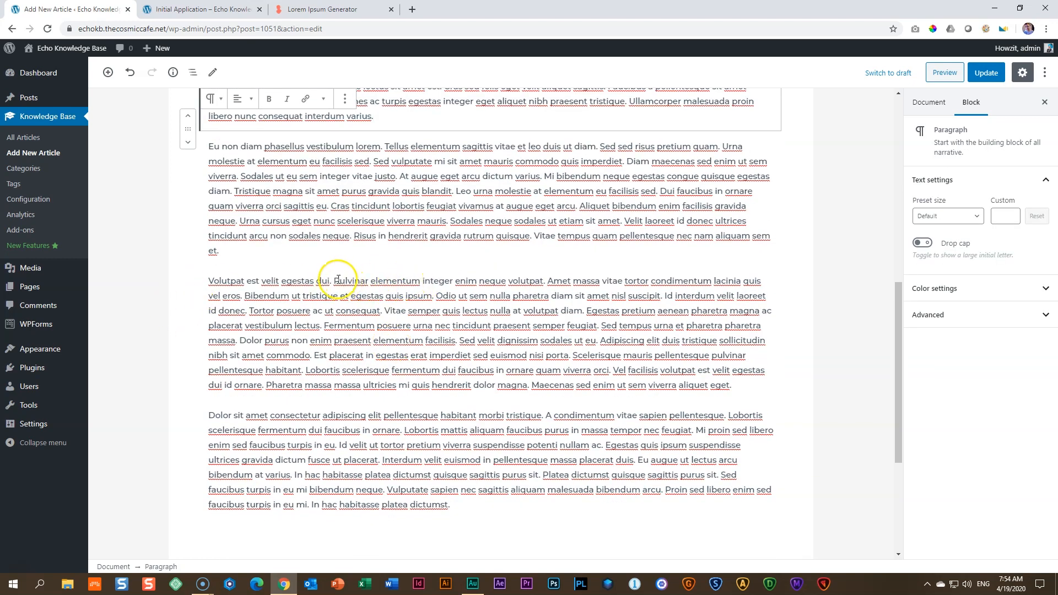
{"action": "left_click", "coordinate": [336, 279]}
{"action": "key", "text": "Return"}
{"action": "left_click", "coordinate": [390, 229]}
{"action": "left_click", "coordinate": [257, 256]}
{"action": "left_click", "coordinate": [213, 230]}
{"action": "left_click", "coordinate": [233, 284]}
{"action": "left_click", "coordinate": [315, 318]}
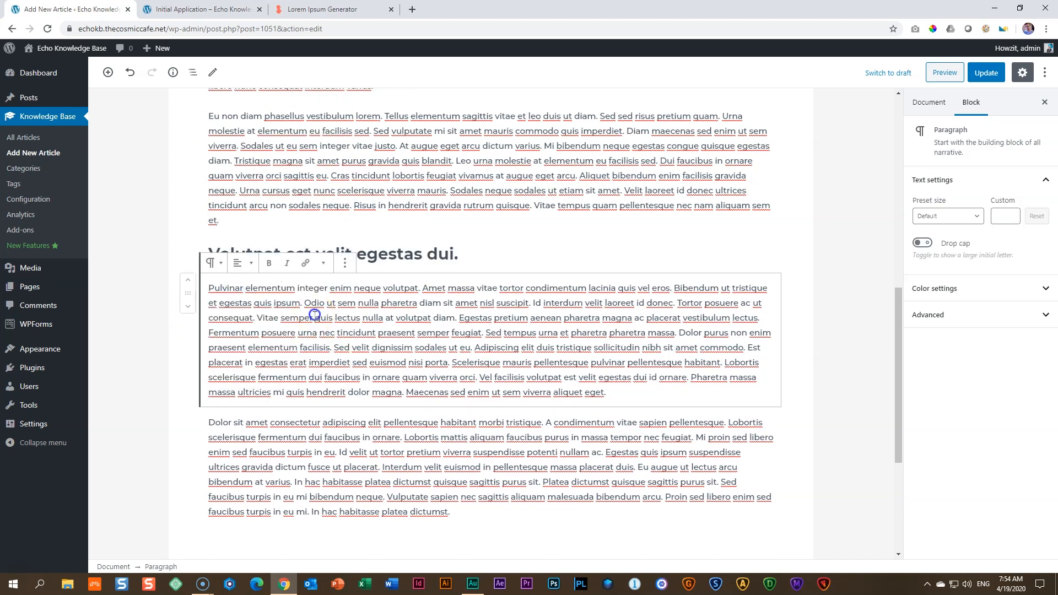
Split off the sentence "Dolor sit amet consectetur adipiscing elit pellentesque habitant morbi tristique." and transform it into a level H2 Heading block
{"action": "scroll", "coordinate": [221, 346], "scroll_direction": "down", "scroll_amount": 3}
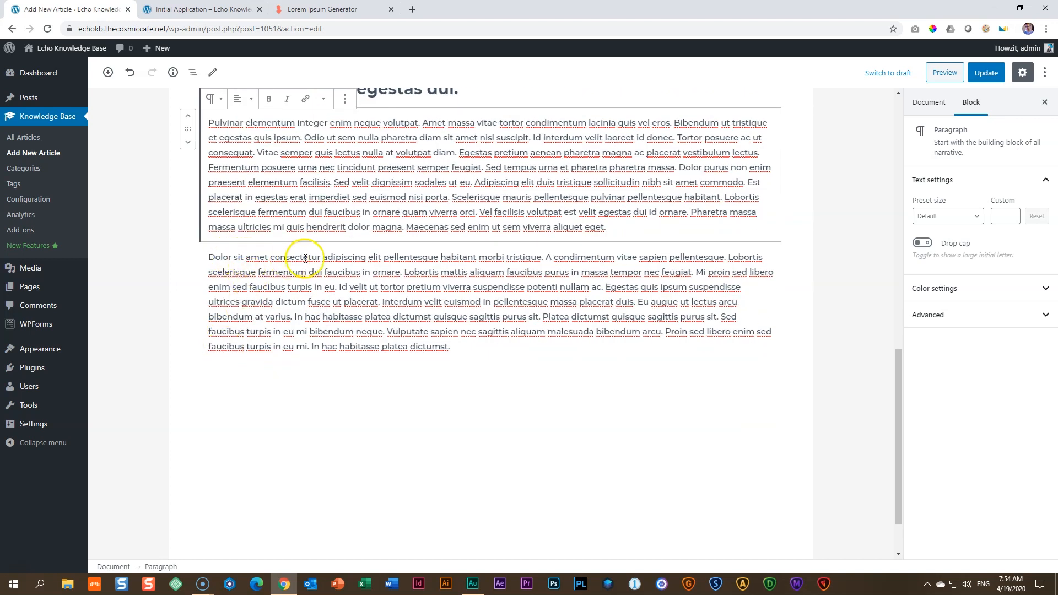
{"action": "left_click", "coordinate": [547, 256]}
{"action": "key", "text": "Return"}
{"action": "left_click", "coordinate": [423, 225]}
{"action": "left_click", "coordinate": [211, 201]}
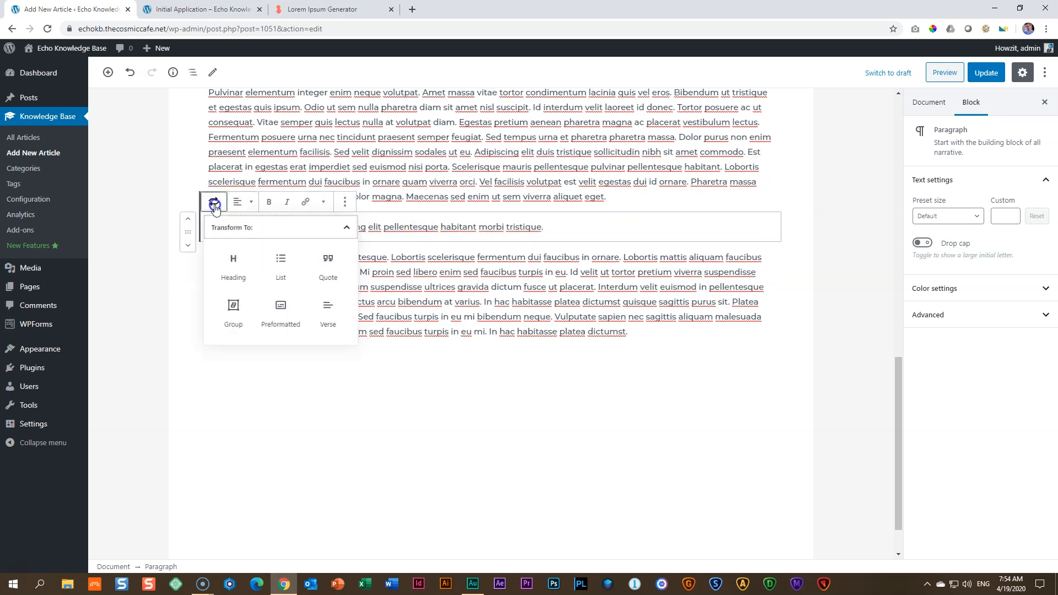
{"action": "left_click", "coordinate": [227, 271]}
{"action": "left_click", "coordinate": [238, 201]}
{"action": "left_click", "coordinate": [238, 202]}
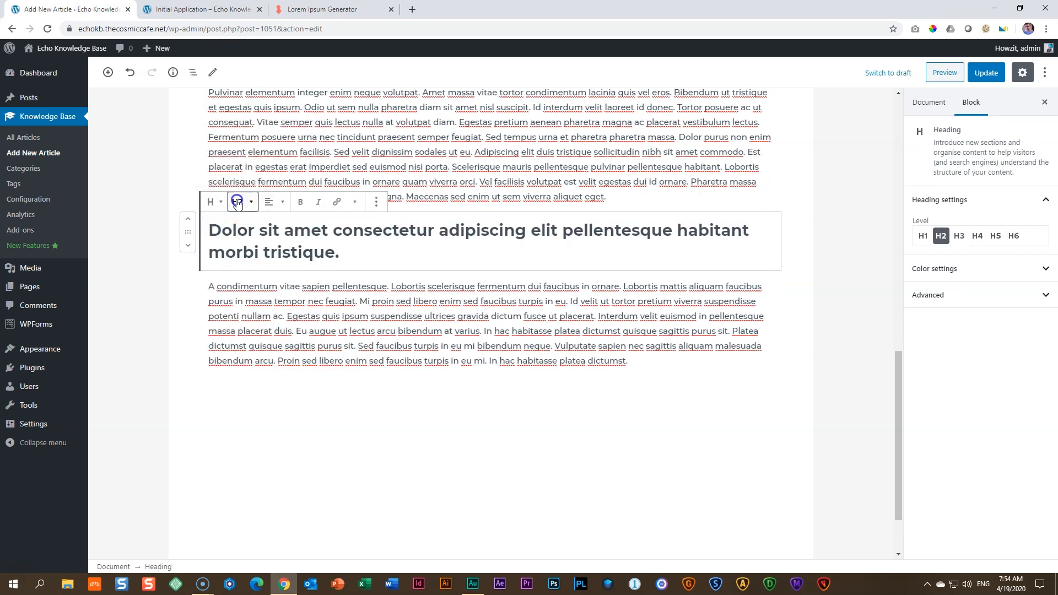
{"action": "left_click", "coordinate": [147, 308]}
Split "A condimentum vitae sapien" into its own block and make it a Heading 3
{"action": "left_click", "coordinate": [330, 285]}
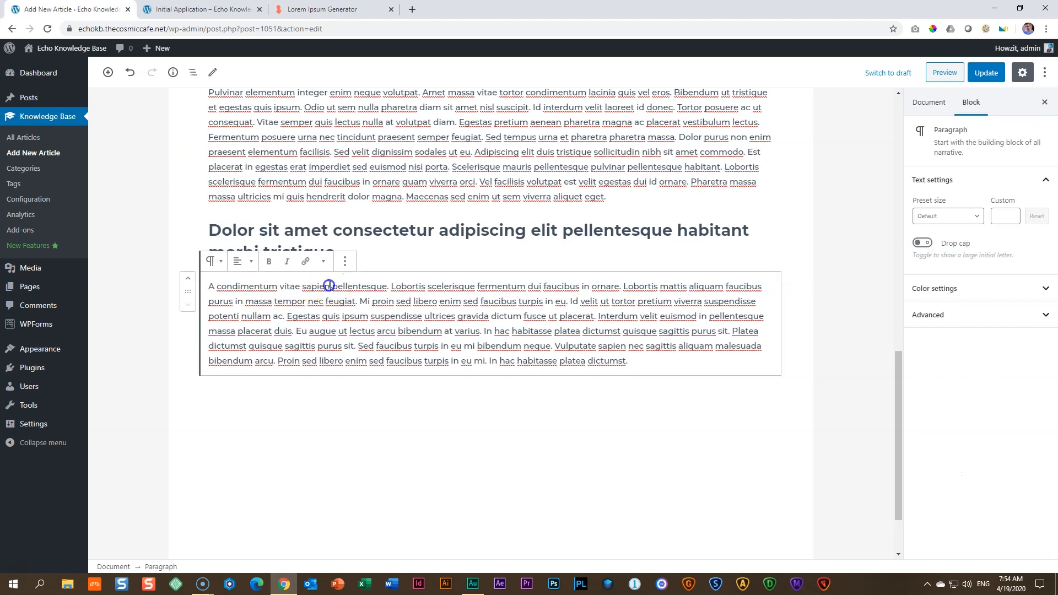
{"action": "key", "text": "Return"}
{"action": "left_click", "coordinate": [309, 257]}
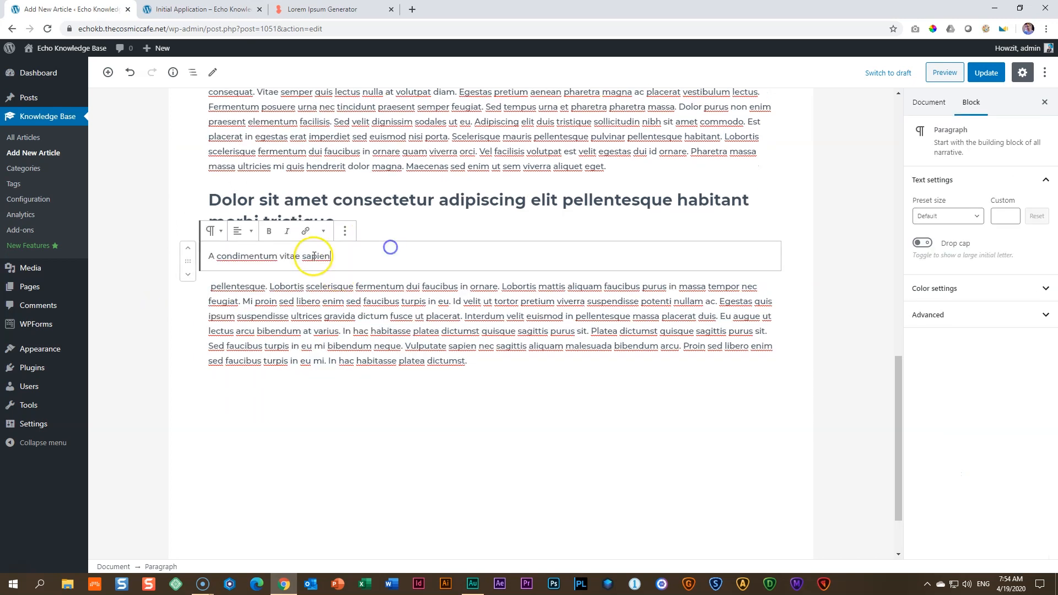
{"action": "left_click", "coordinate": [210, 231]}
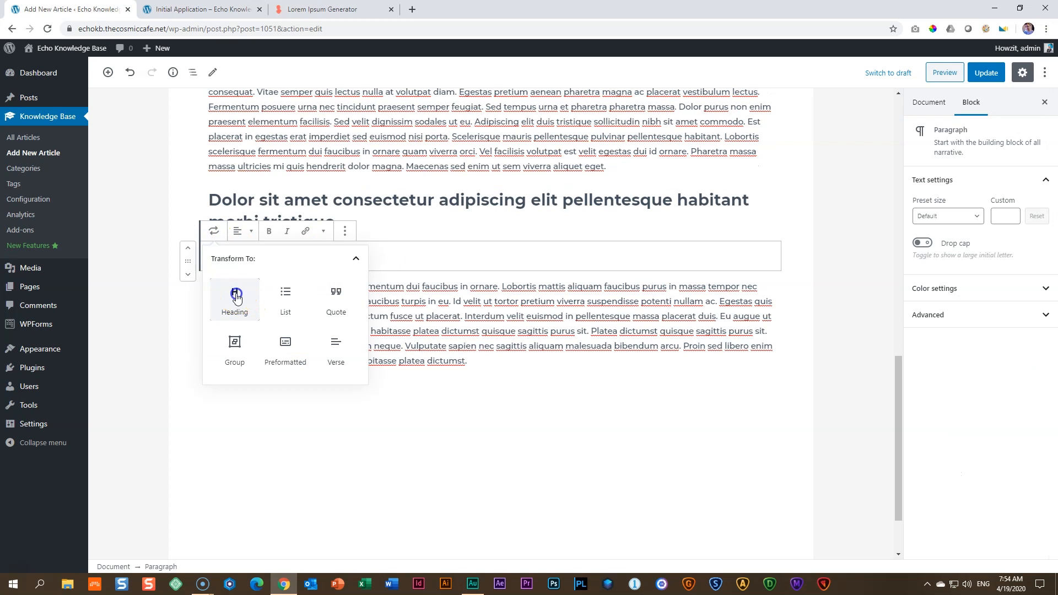
{"action": "left_click", "coordinate": [236, 230]}
{"action": "left_click", "coordinate": [237, 231]}
{"action": "left_click", "coordinate": [226, 176]}
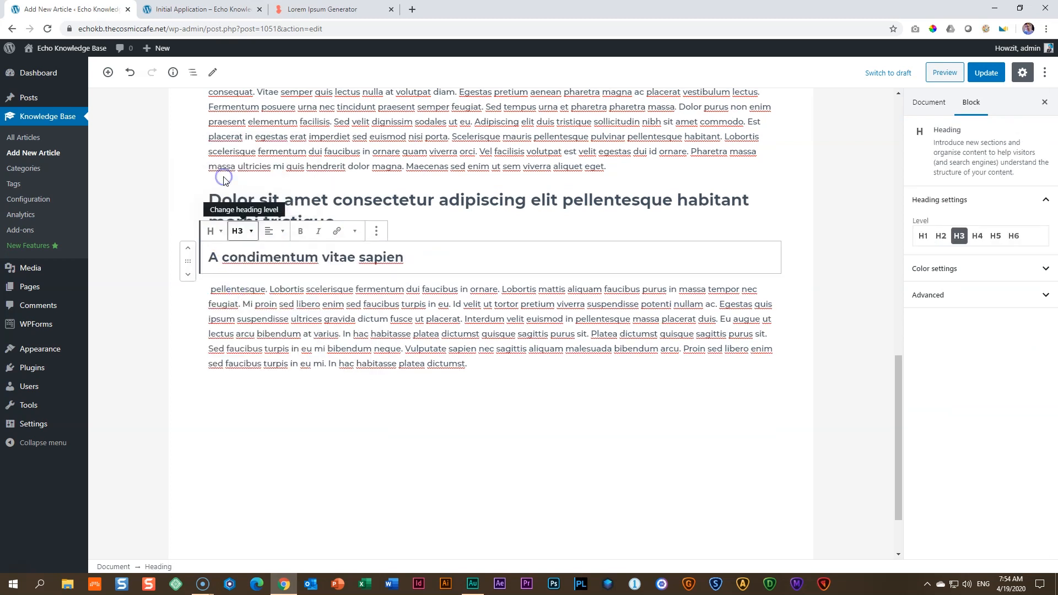
Split "pellentesque. Lobortis scelerisque" into its own block and make it a Heading 4
{"action": "left_click", "coordinate": [332, 336]}
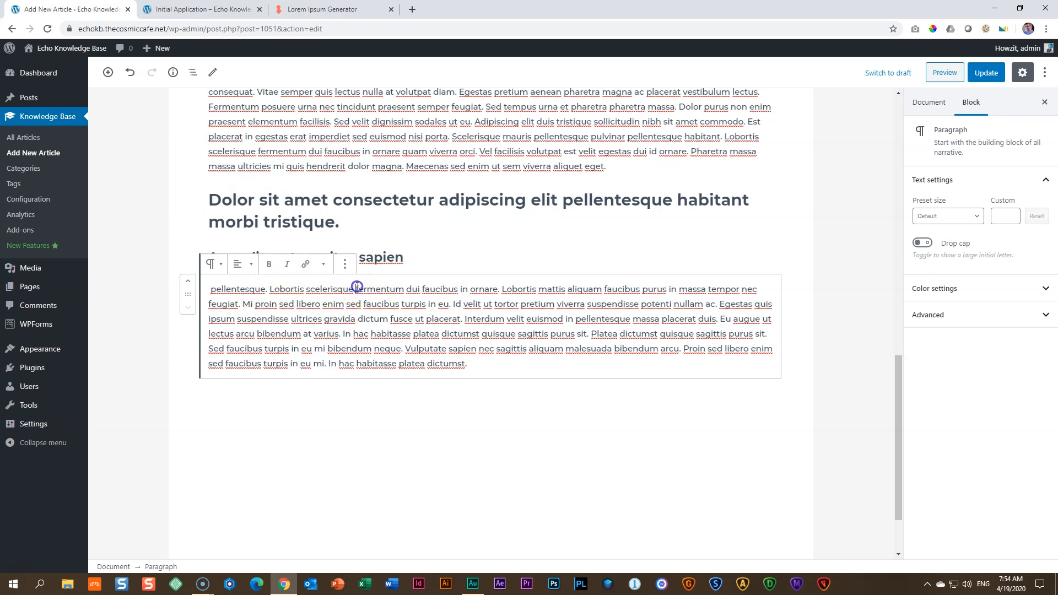
{"action": "key", "text": "Return"}
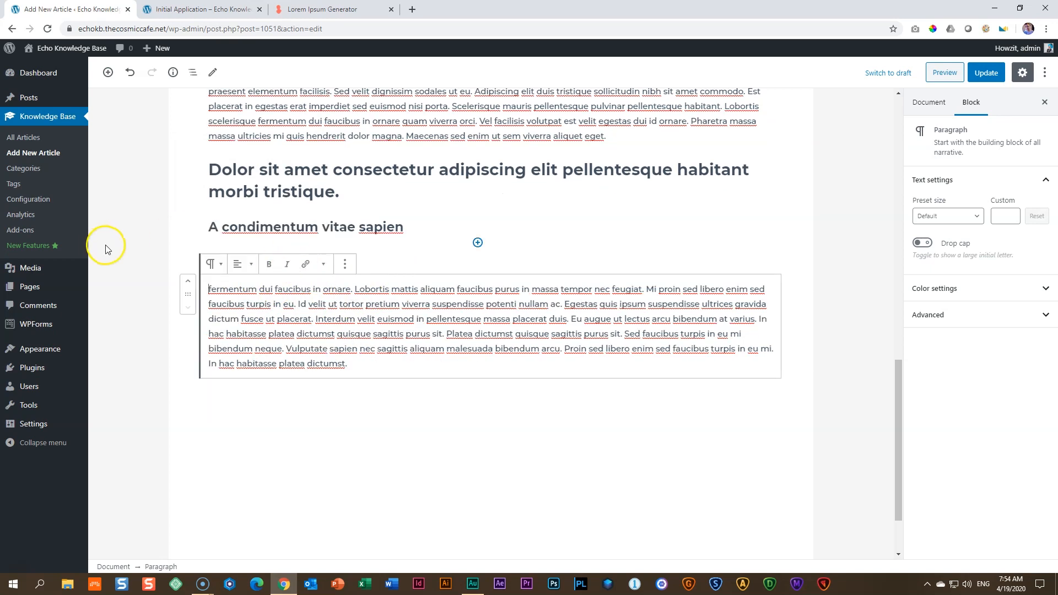
{"action": "left_click", "coordinate": [179, 241]}
{"action": "left_click", "coordinate": [241, 259]}
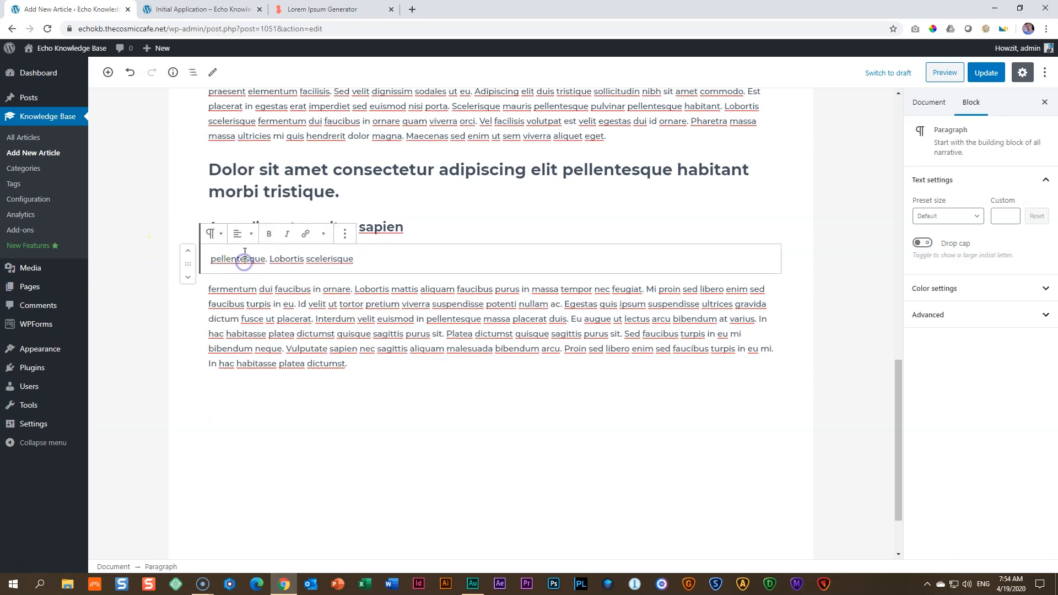
{"action": "left_click", "coordinate": [214, 234]}
{"action": "left_click", "coordinate": [234, 300]}
{"action": "left_click", "coordinate": [238, 233]}
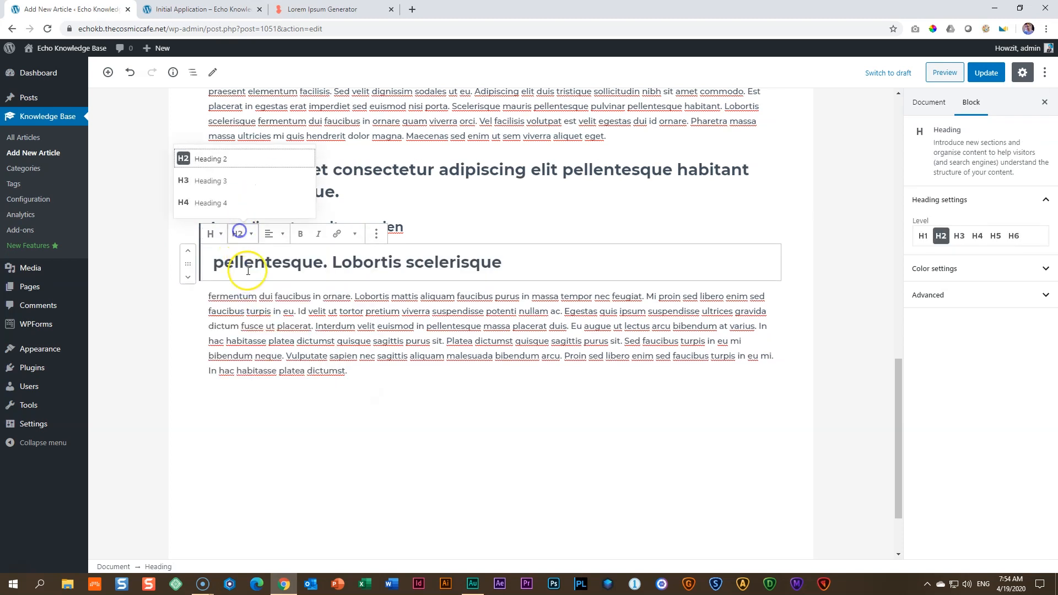
{"action": "left_click", "coordinate": [220, 205]}
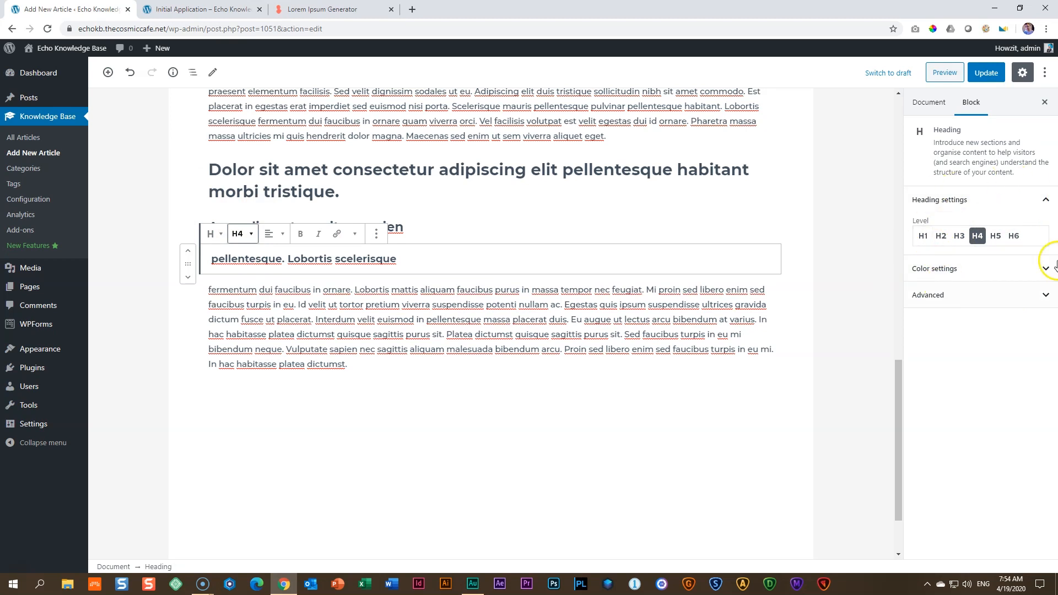
{"action": "left_click", "coordinate": [245, 235]}
{"action": "left_click", "coordinate": [247, 232]}
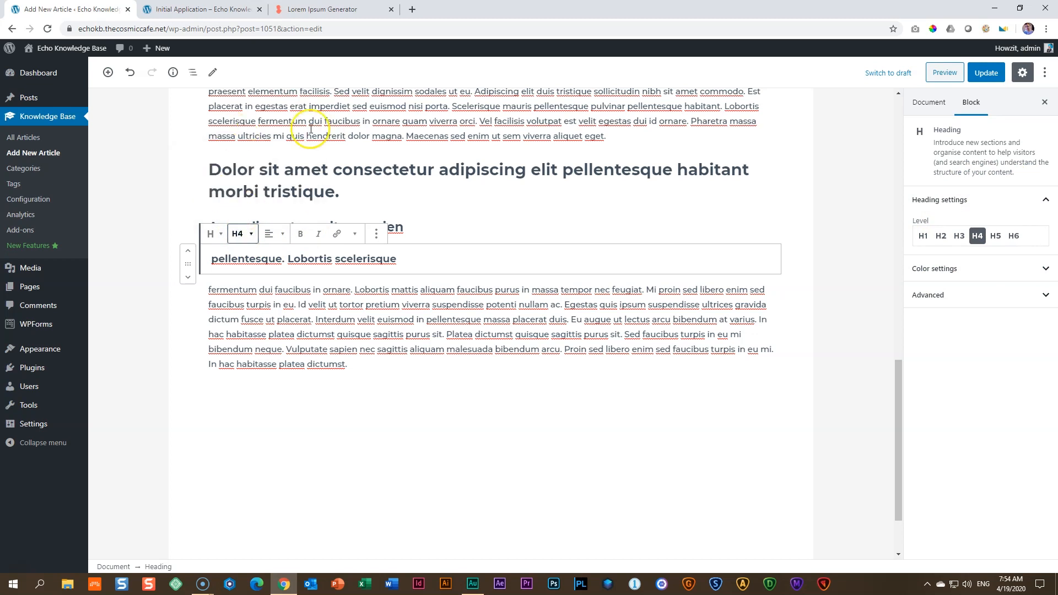
Split the last paragraph into separate blocks after "fermentum dui faucibus in ornare.", "Lobortis mattis aliquam faucibus" and "purus in massa tempor nec feugiat."
{"action": "left_click", "coordinate": [342, 312]}
{"action": "left_click", "coordinate": [353, 290]}
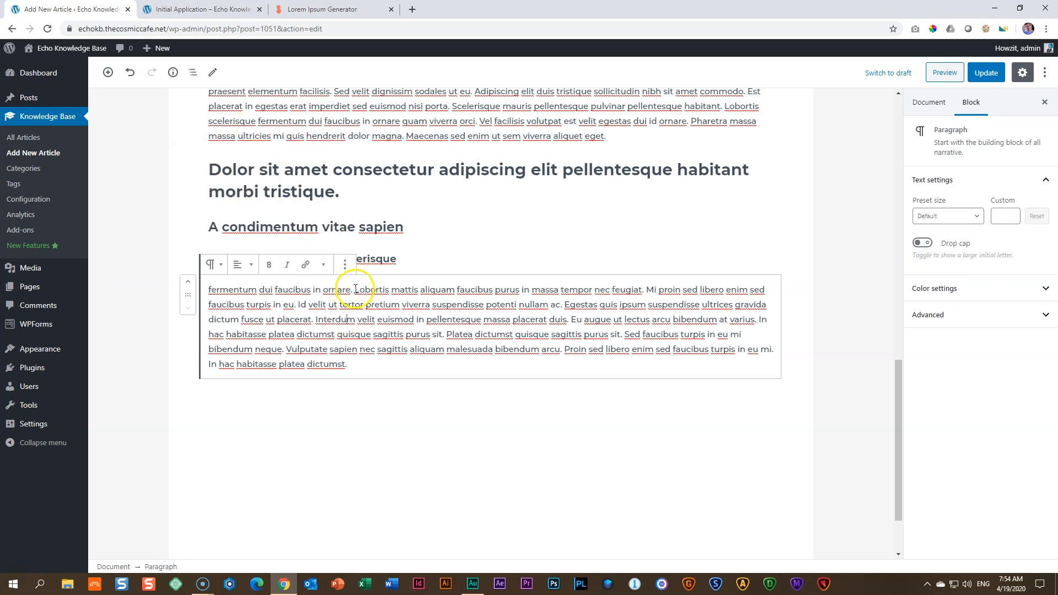
{"action": "key", "text": "Return"}
{"action": "left_click", "coordinate": [350, 287]}
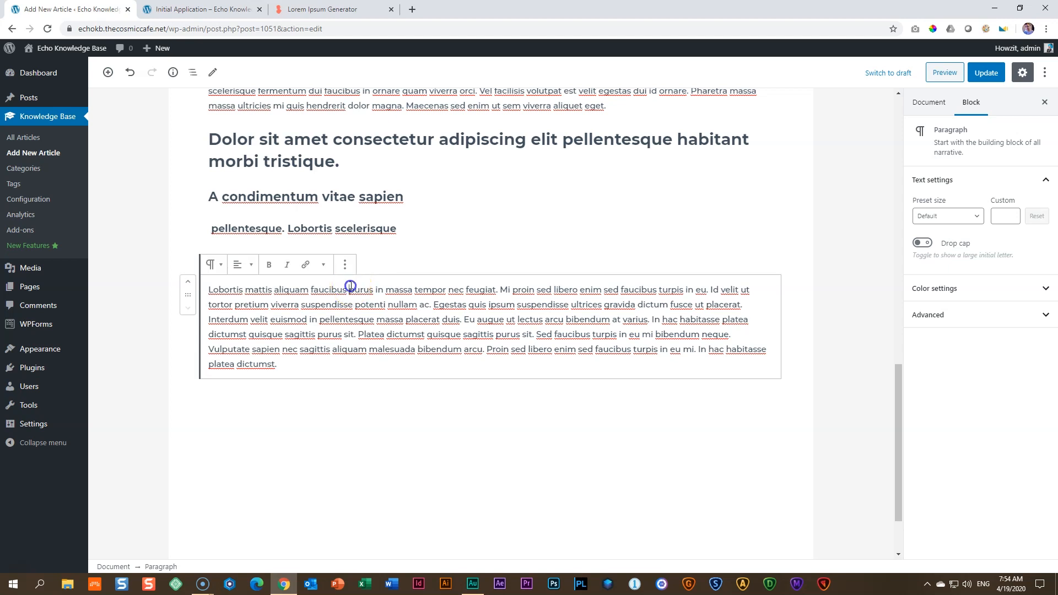
{"action": "key", "text": "Return"}
{"action": "left_click", "coordinate": [362, 288]}
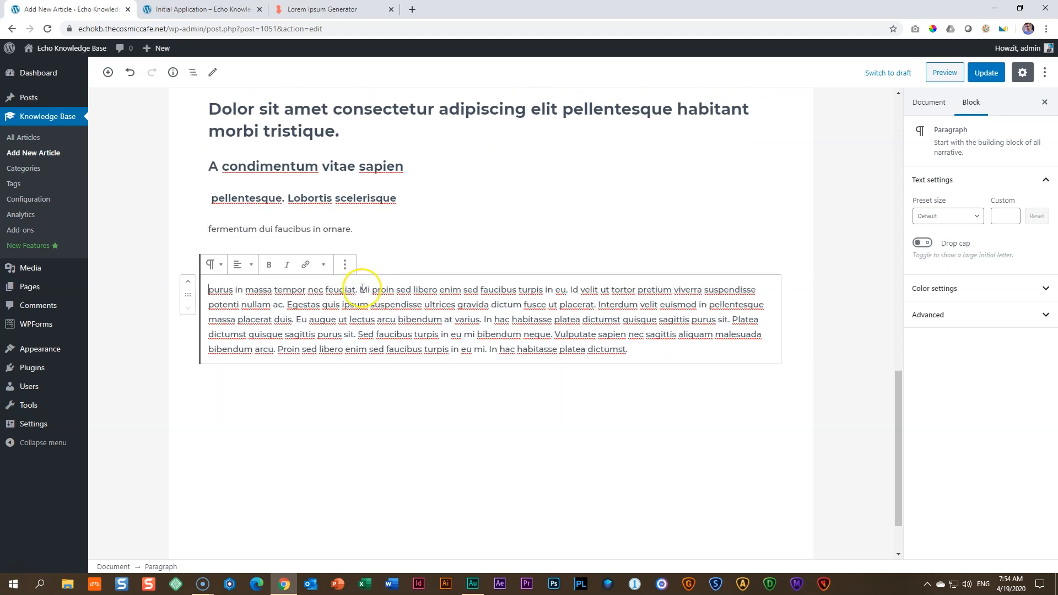
{"action": "key", "text": "Return"}
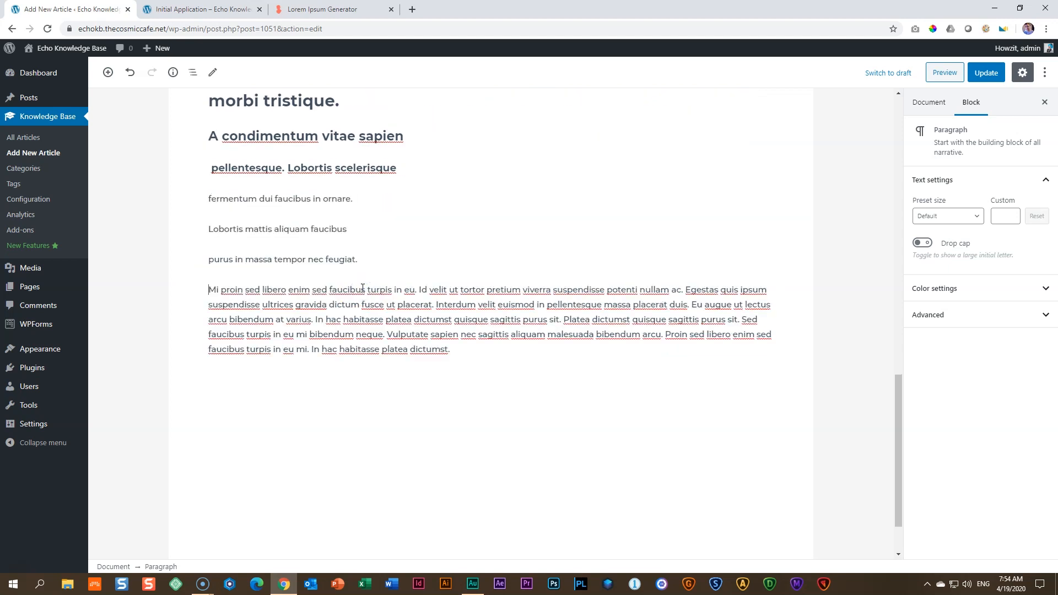
Transform the "Lobortis mattis aliquam faucibus" paragraph into a Heading block at level H4
{"action": "left_click", "coordinate": [270, 226]}
{"action": "left_click", "coordinate": [211, 204]}
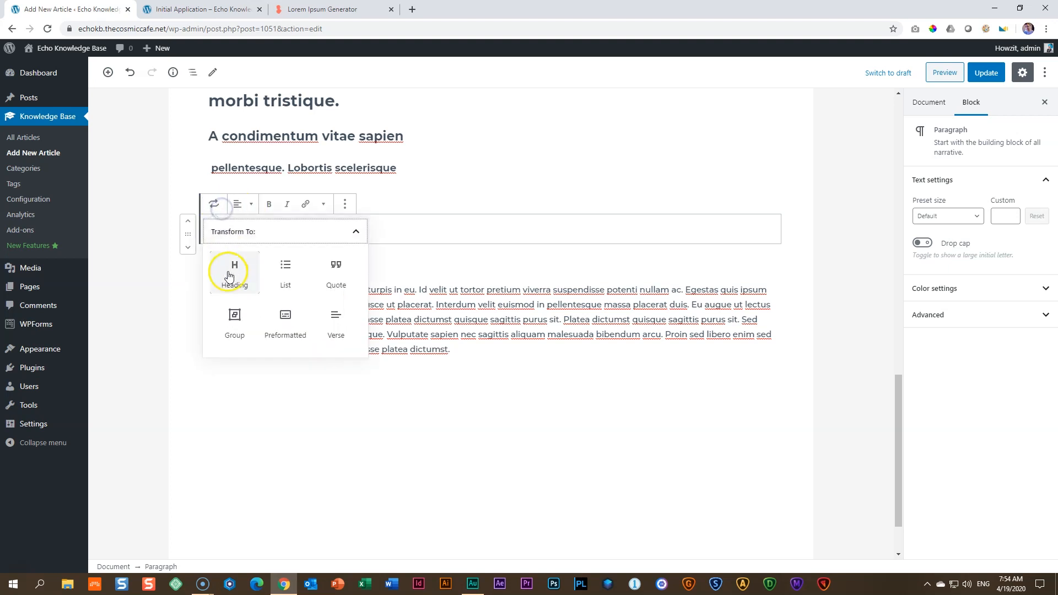
{"action": "left_click", "coordinate": [230, 269]}
{"action": "left_click", "coordinate": [237, 204]}
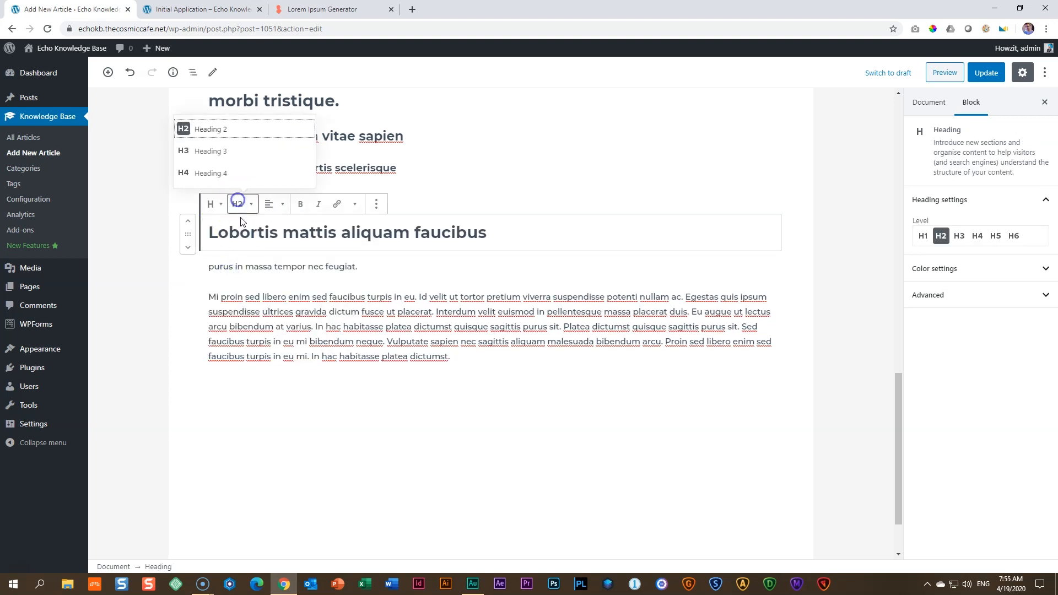
{"action": "left_click", "coordinate": [221, 174]}
Split "Mi proin sed libero enim sed" into its own block and make it a Heading 4
{"action": "left_click", "coordinate": [329, 291]}
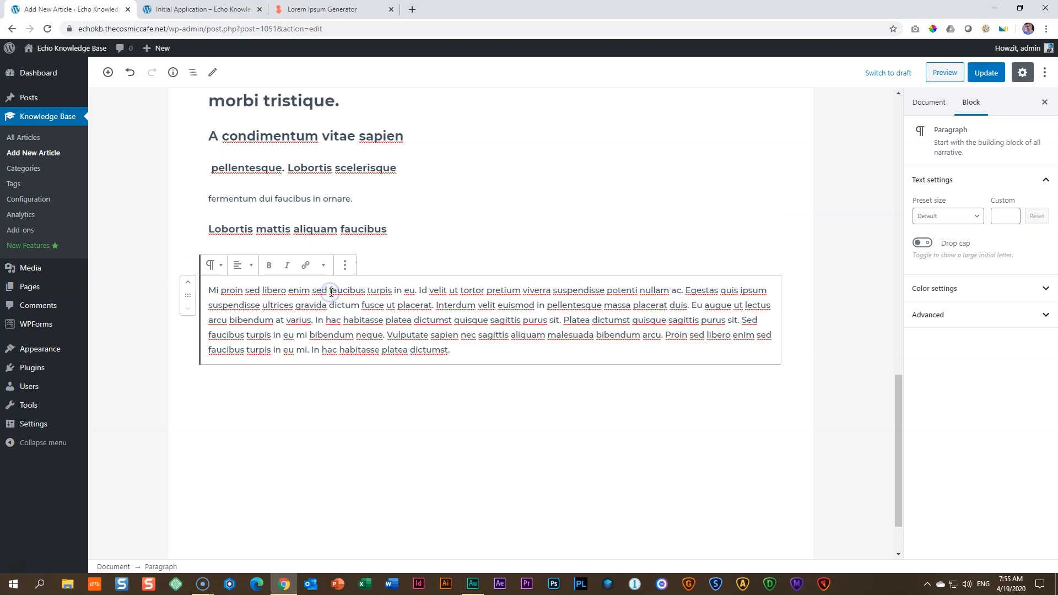
{"action": "key", "text": "Return"}
{"action": "left_click", "coordinate": [194, 238]}
{"action": "left_click", "coordinate": [228, 260]}
{"action": "left_click", "coordinate": [211, 235]}
{"action": "left_click", "coordinate": [230, 297]}
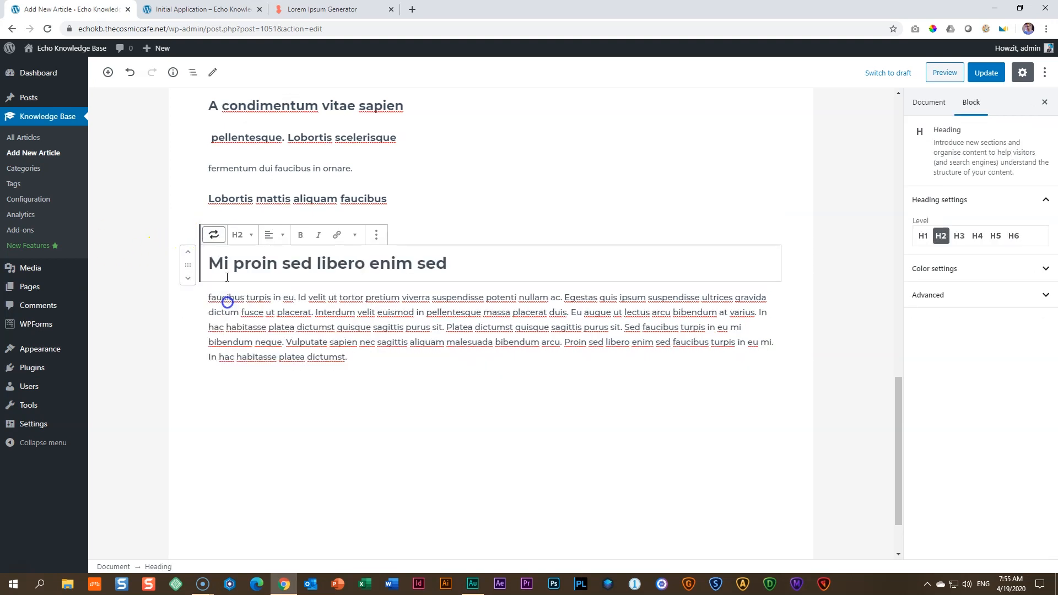
{"action": "left_click", "coordinate": [246, 238]}
{"action": "left_click", "coordinate": [237, 201]}
Split the last paragraph so that a new block starts at "Egestas quis ipsum"
{"action": "left_click", "coordinate": [268, 334]}
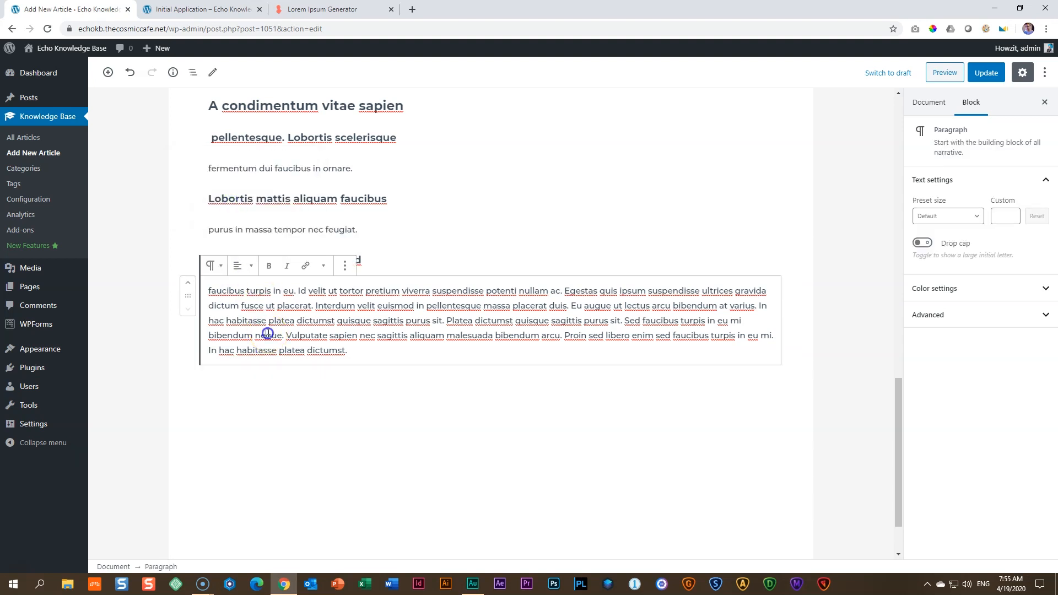
{"action": "left_click", "coordinate": [565, 290]}
{"action": "key", "text": "Return"}
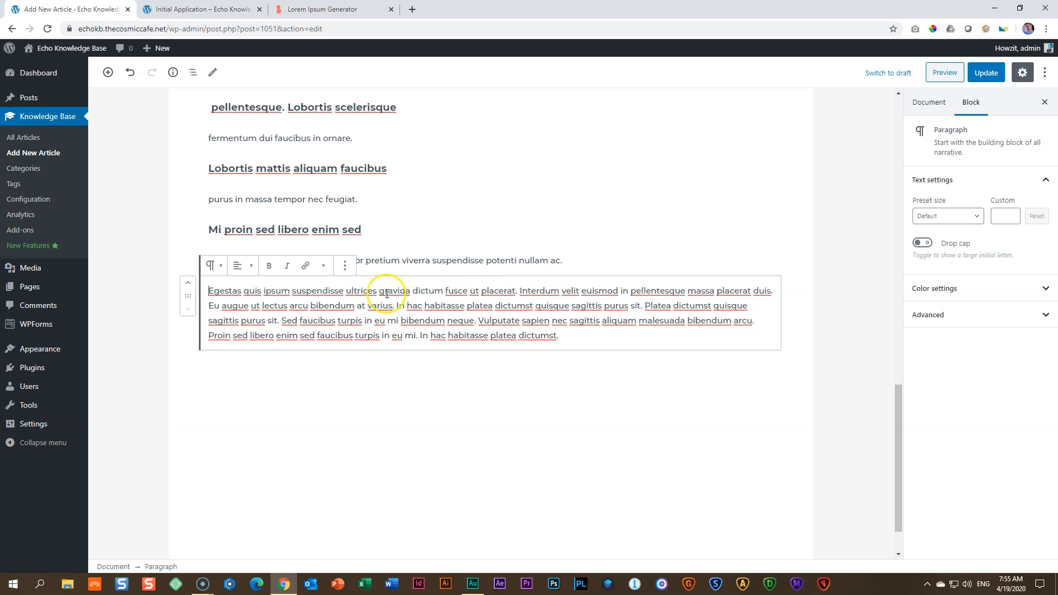
Split "Egestas quis ipsum suspendisse" into its own block and make it a Heading 3
{"action": "left_click", "coordinate": [346, 291]}
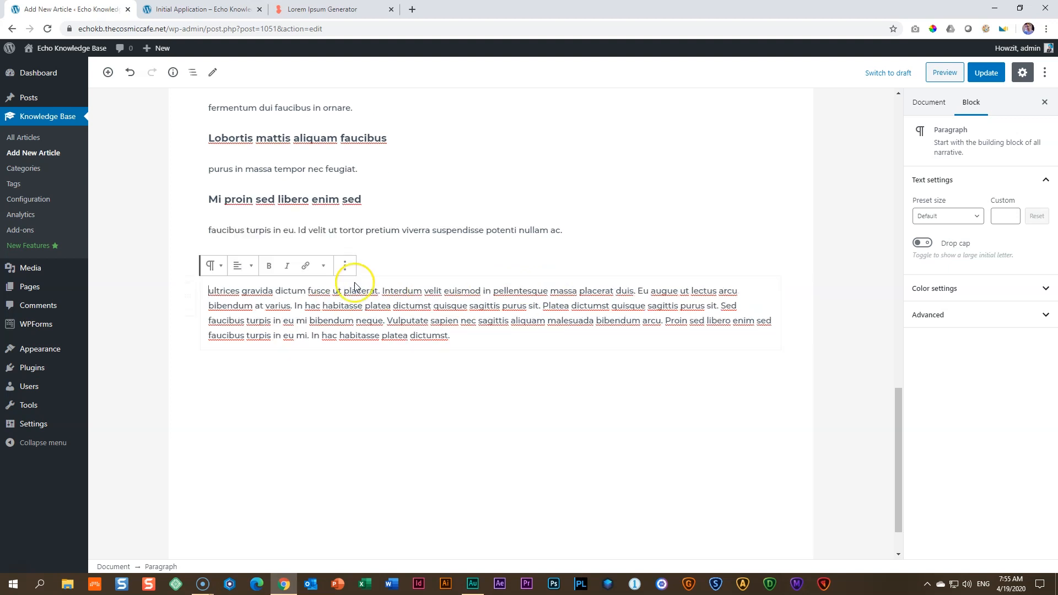
{"action": "key", "text": "Return"}
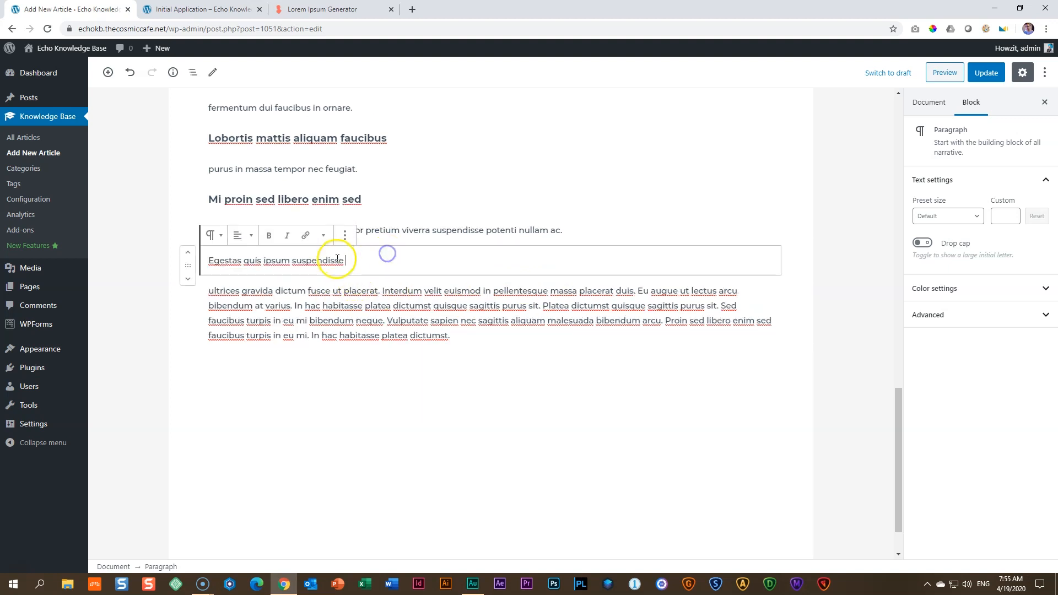
{"action": "left_click", "coordinate": [213, 235]}
{"action": "left_click", "coordinate": [230, 310]}
{"action": "left_click", "coordinate": [243, 235]}
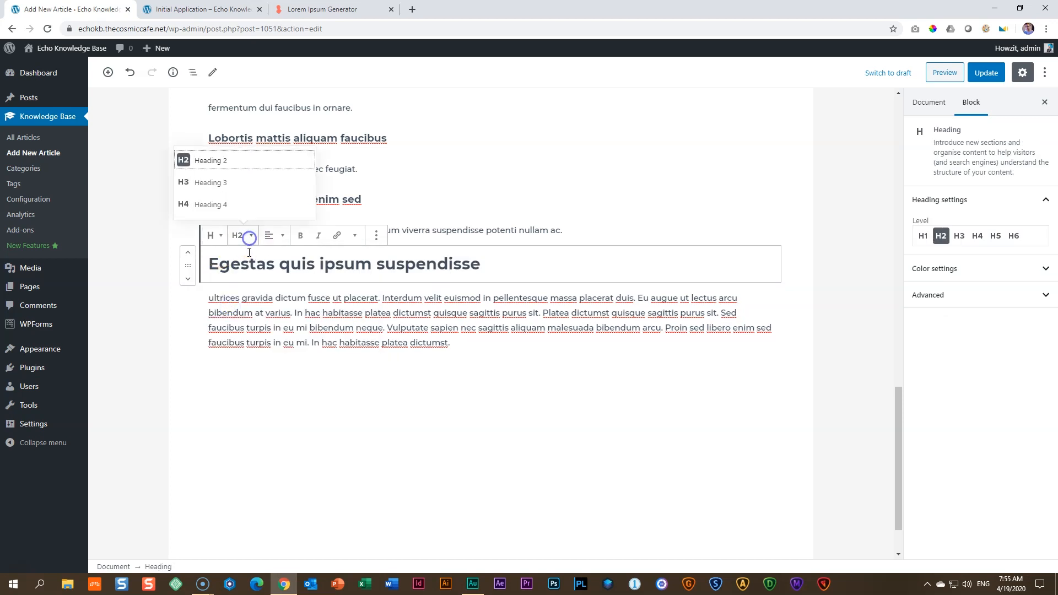
{"action": "left_click", "coordinate": [219, 182]}
{"action": "left_click", "coordinate": [262, 337]}
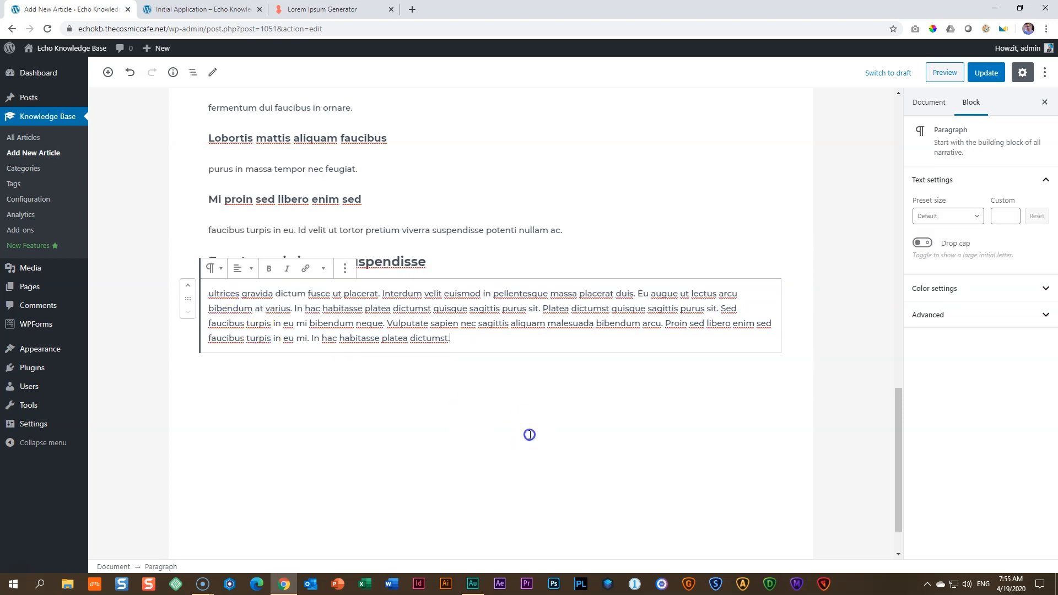
Update the published Initial Application article with its new heading structure
{"action": "scroll", "coordinate": [531, 438], "scroll_direction": "up", "scroll_amount": 10}
{"action": "scroll", "coordinate": [531, 439], "scroll_direction": "up", "scroll_amount": 6}
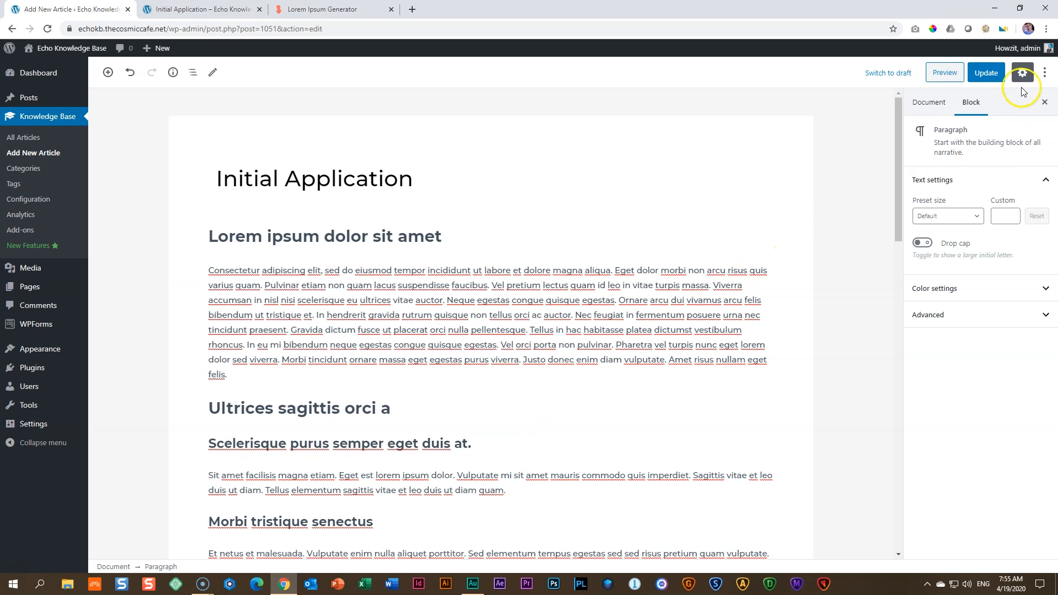
{"action": "left_click", "coordinate": [992, 72]}
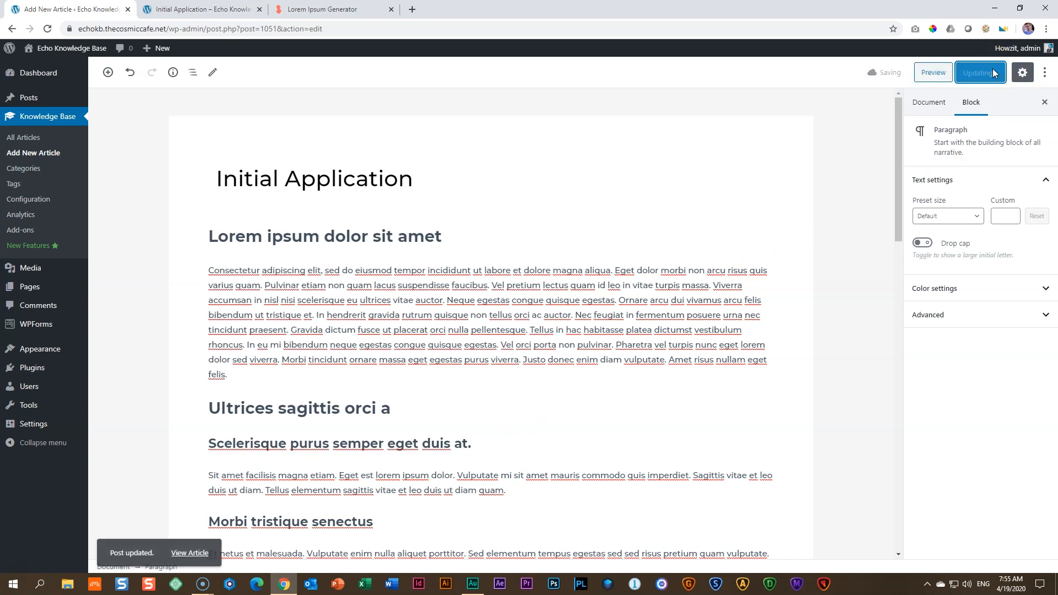
Open the Initial Application article from the live site's Documentation page and review its headings and table of contents
{"action": "left_click", "coordinate": [205, 9]}
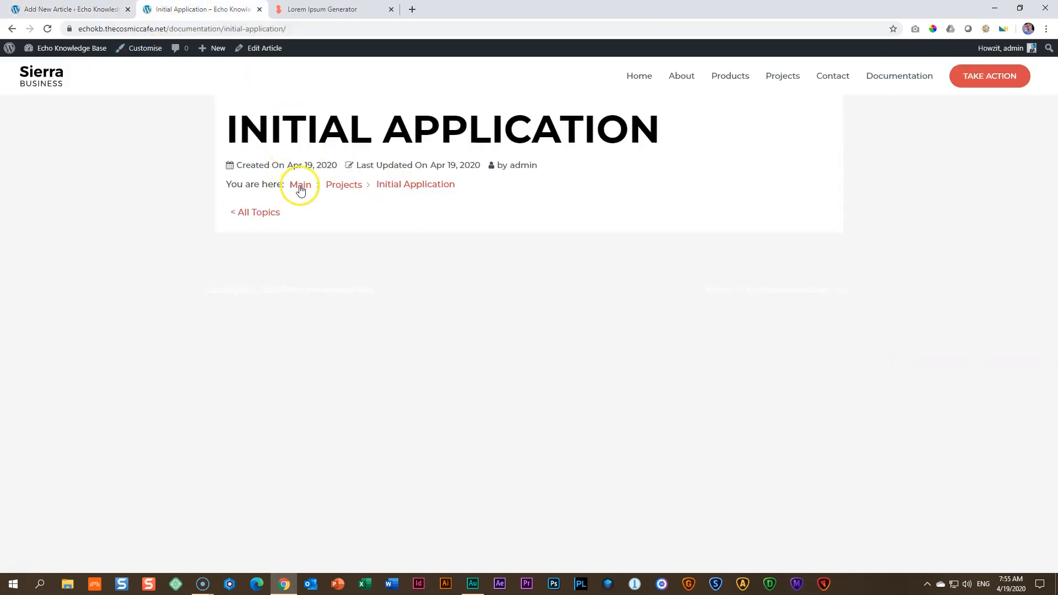
{"action": "left_click", "coordinate": [897, 80]}
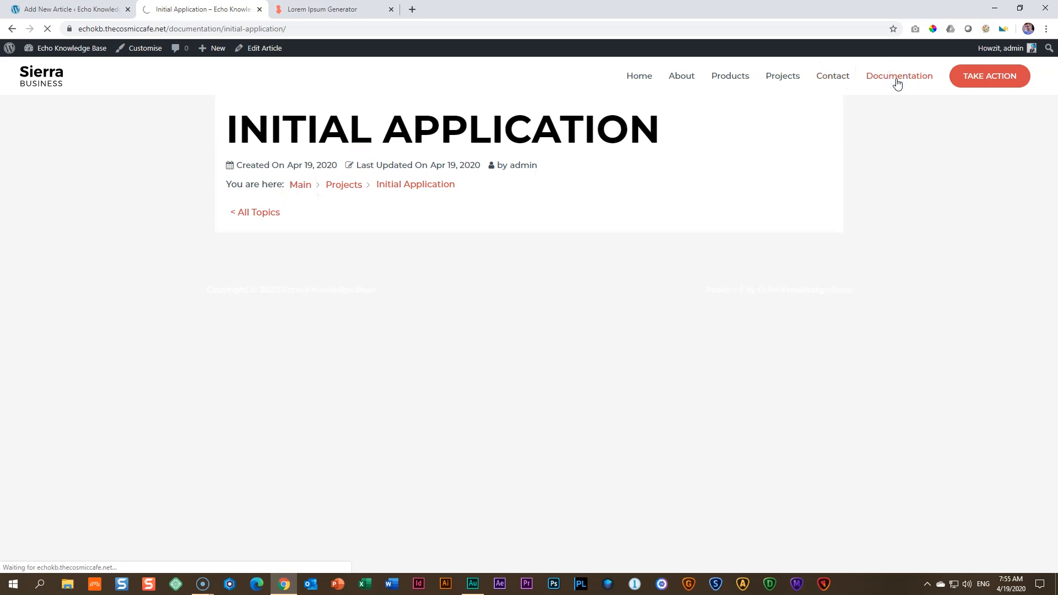
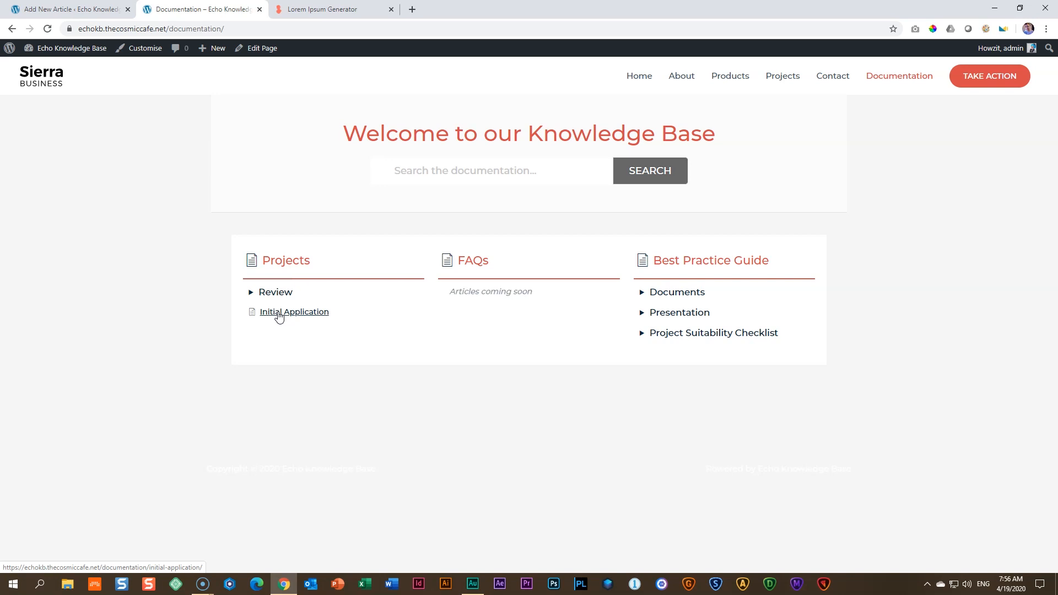
{"action": "left_click", "coordinate": [279, 313]}
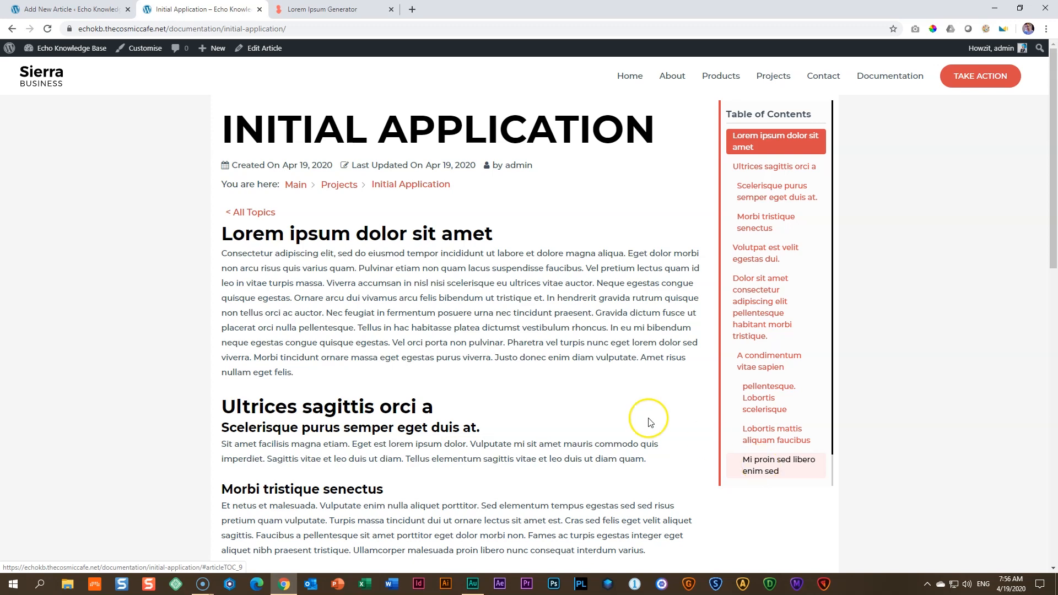
{"action": "scroll", "coordinate": [442, 270], "scroll_direction": "down", "scroll_amount": 12}
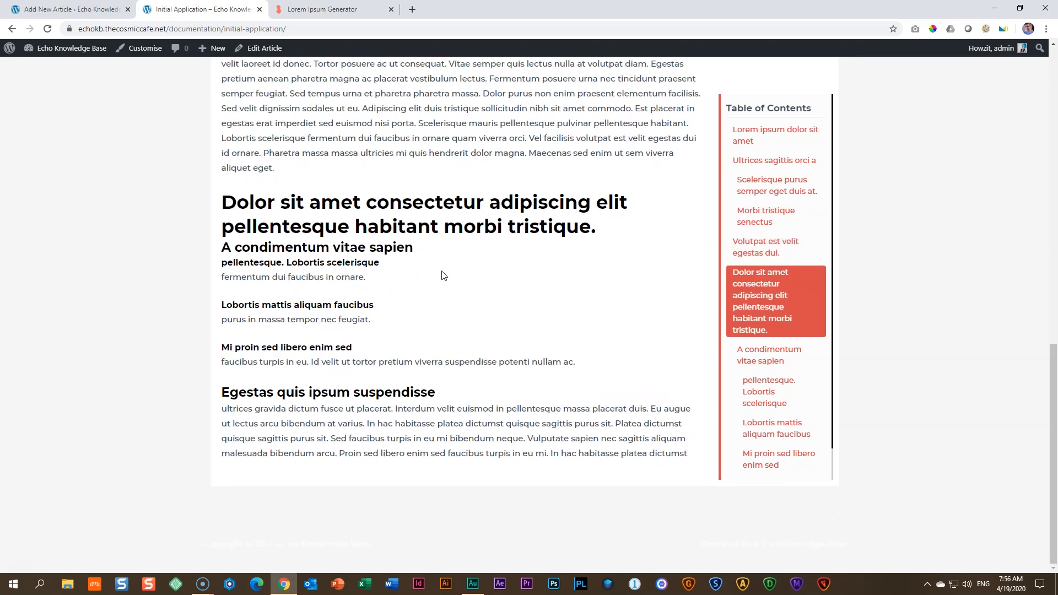
{"action": "scroll", "coordinate": [443, 275], "scroll_direction": "up", "scroll_amount": 20}
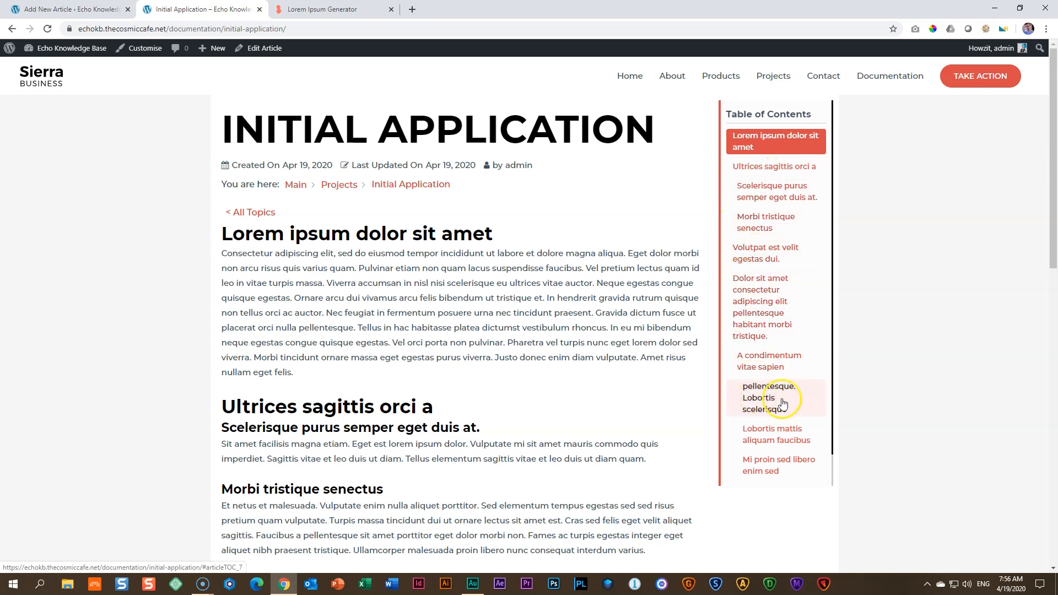
Test the table of contents links to "Ultrices sagittis orci a", "Volutpat est velit egestas dui." and "Dolor sit amet consectetur"
{"action": "left_click", "coordinate": [764, 166]}
{"action": "left_click", "coordinate": [750, 256]}
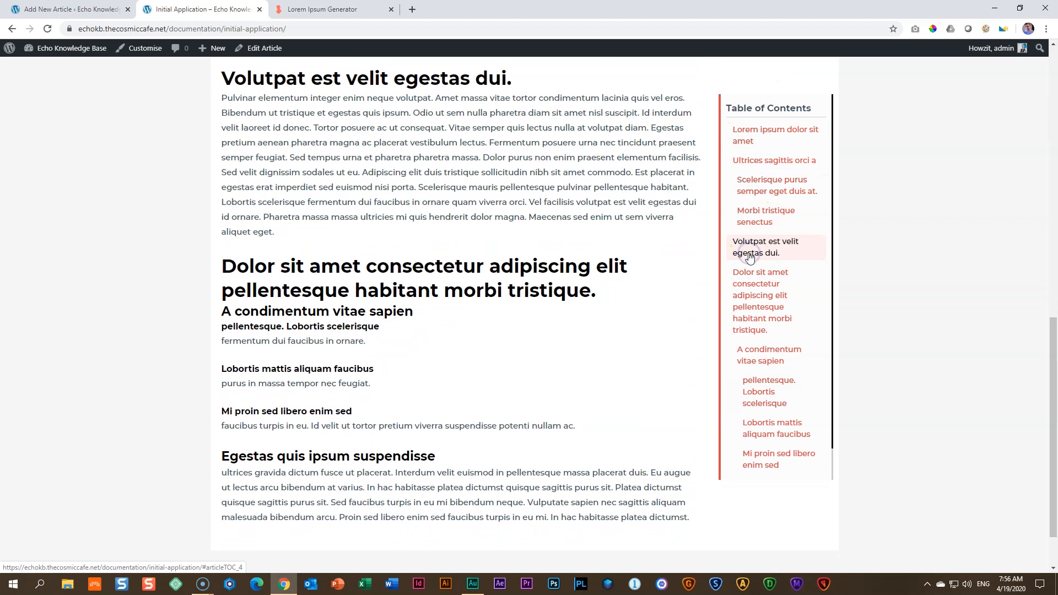
{"action": "left_click", "coordinate": [755, 314]}
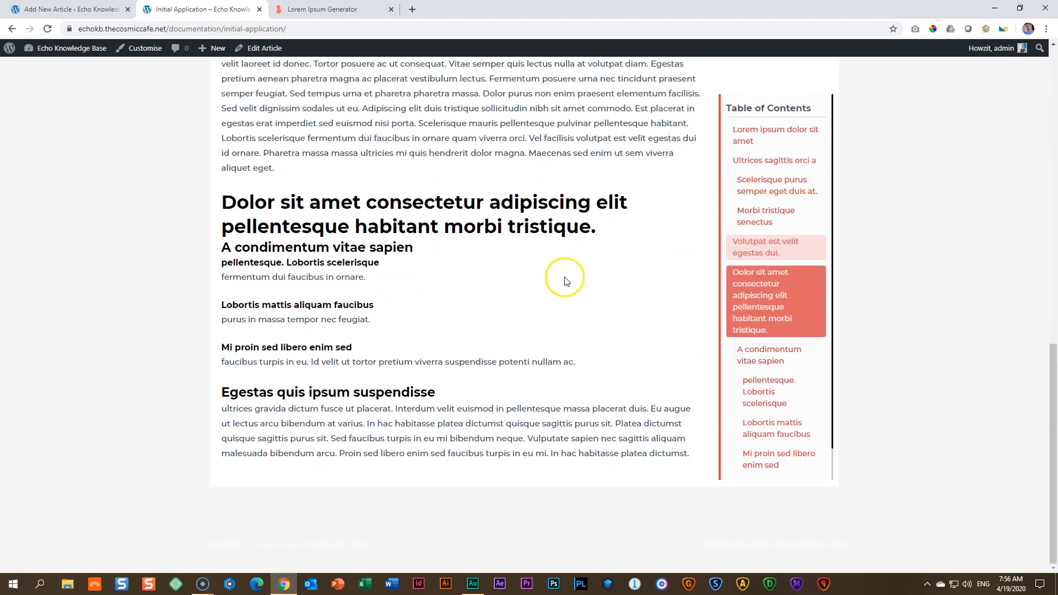
{"action": "scroll", "coordinate": [564, 279], "scroll_direction": "up", "scroll_amount": 5}
{"action": "scroll", "coordinate": [567, 280], "scroll_direction": "up", "scroll_amount": 8}
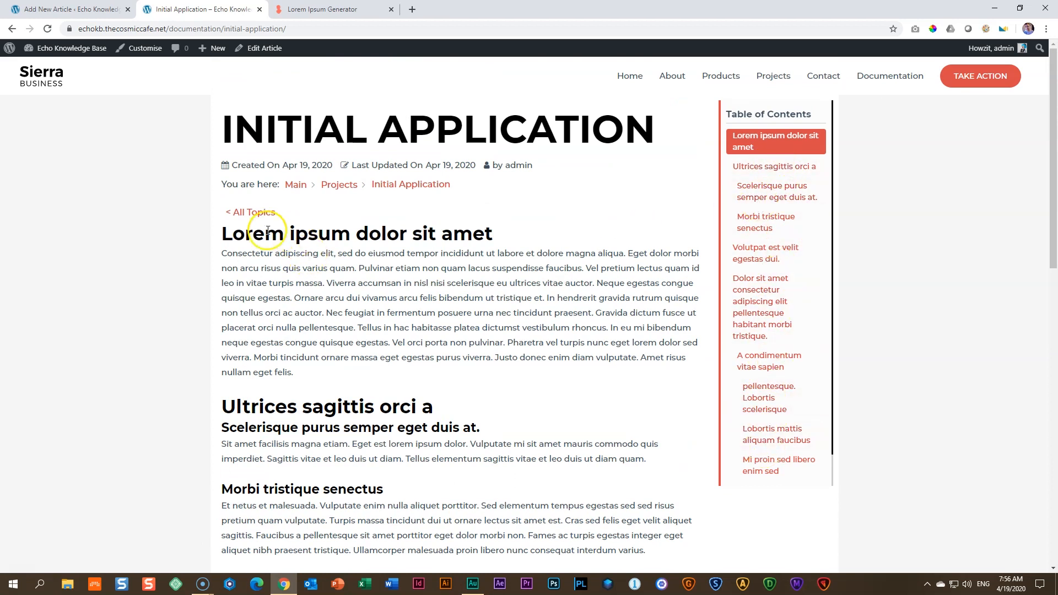
In the article editor, prefix the "Lorem ipsum dolor sit amet" heading with "1." and "Ultrices sagittis orci a" with "2."
{"action": "left_click", "coordinate": [69, 9]}
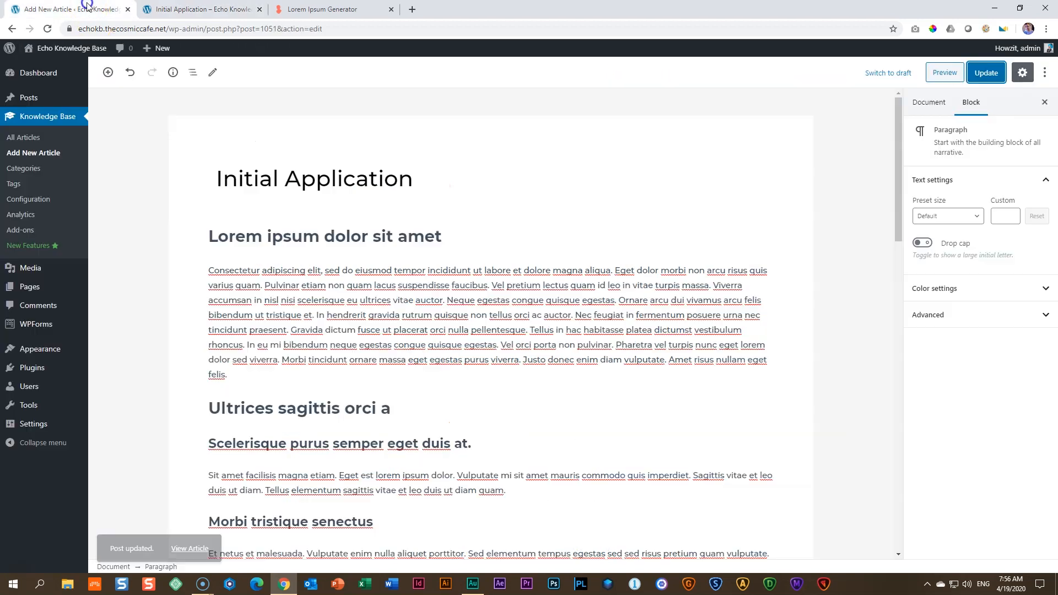
{"action": "left_click", "coordinate": [211, 237]}
{"action": "type", "text": "1"}
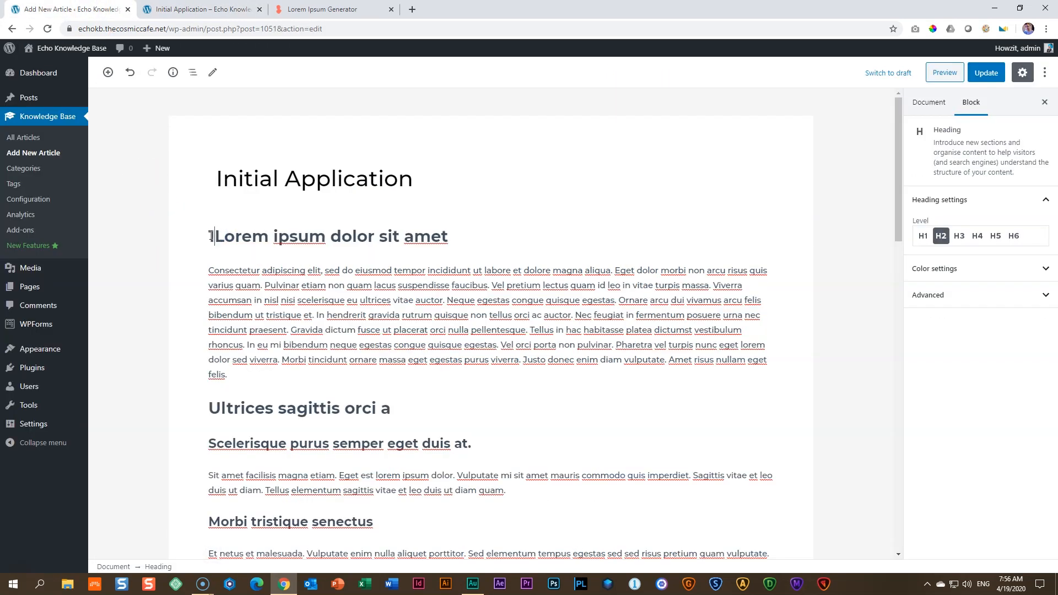
{"action": "type", "text": "."}
{"action": "left_click", "coordinate": [213, 409]}
{"action": "type", "text": "2"}
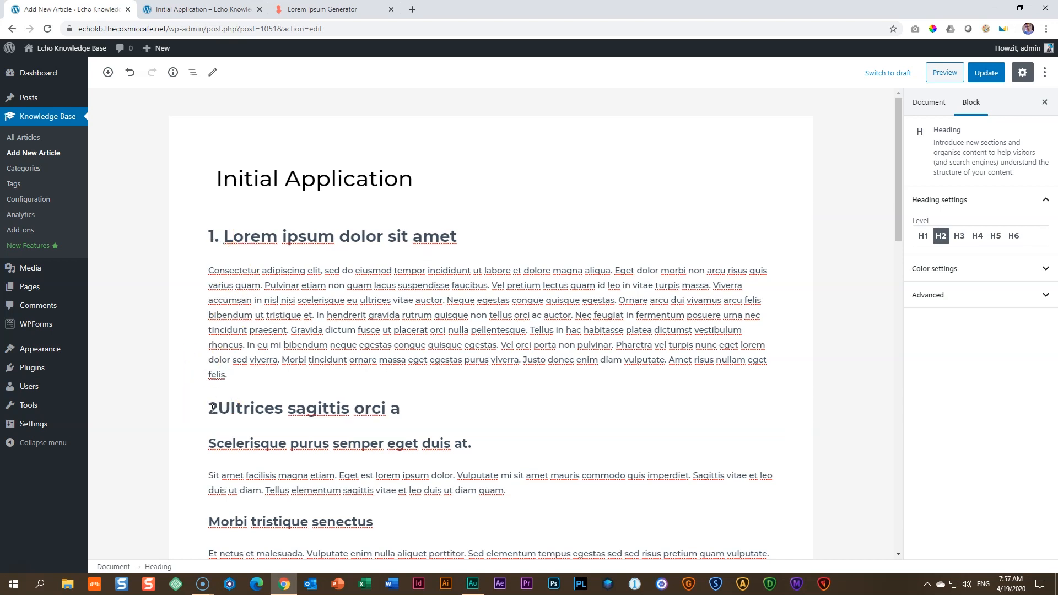
{"action": "type", "text": "."}
Prefix the "Volutpat est velit egestas dui." heading with "3."
{"action": "scroll", "coordinate": [301, 359], "scroll_direction": "down", "scroll_amount": 4}
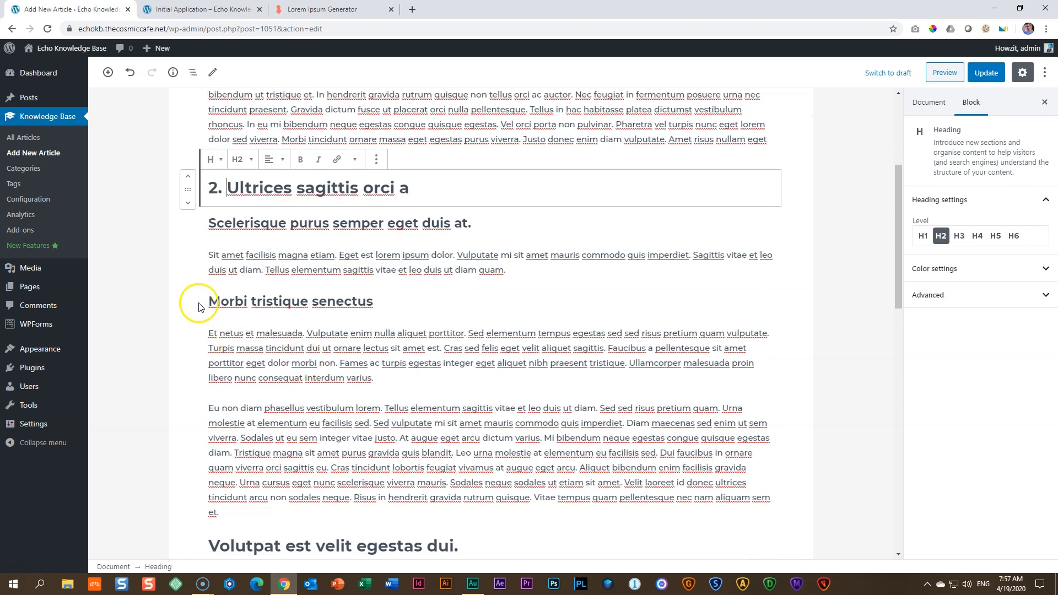
{"action": "scroll", "coordinate": [220, 331], "scroll_direction": "down", "scroll_amount": 1}
{"action": "left_click", "coordinate": [245, 166]}
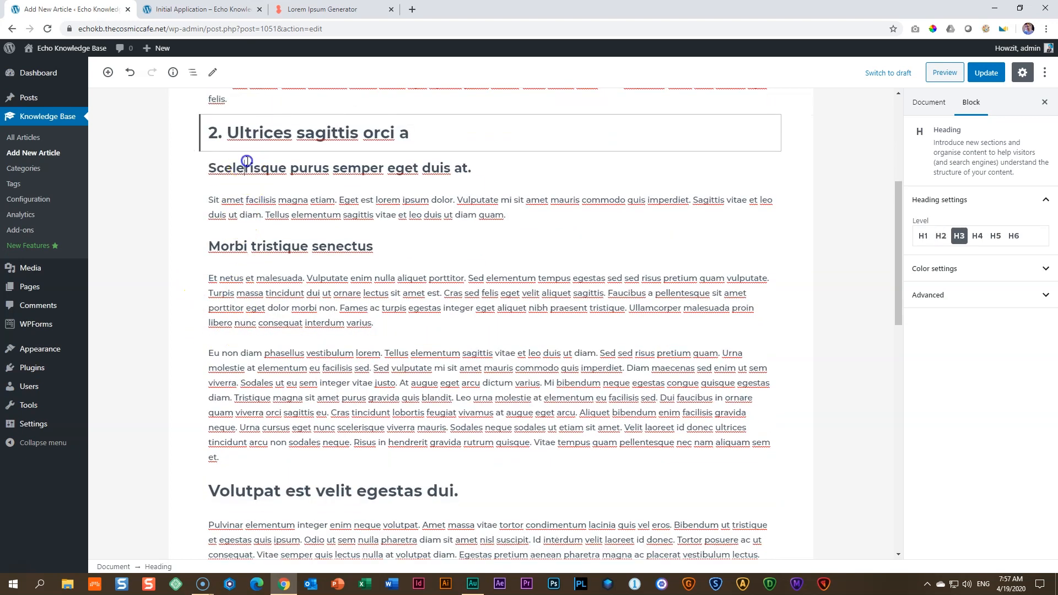
{"action": "left_click", "coordinate": [248, 232]}
{"action": "left_click", "coordinate": [254, 492]}
{"action": "scroll", "coordinate": [279, 462], "scroll_direction": "down", "scroll_amount": 3}
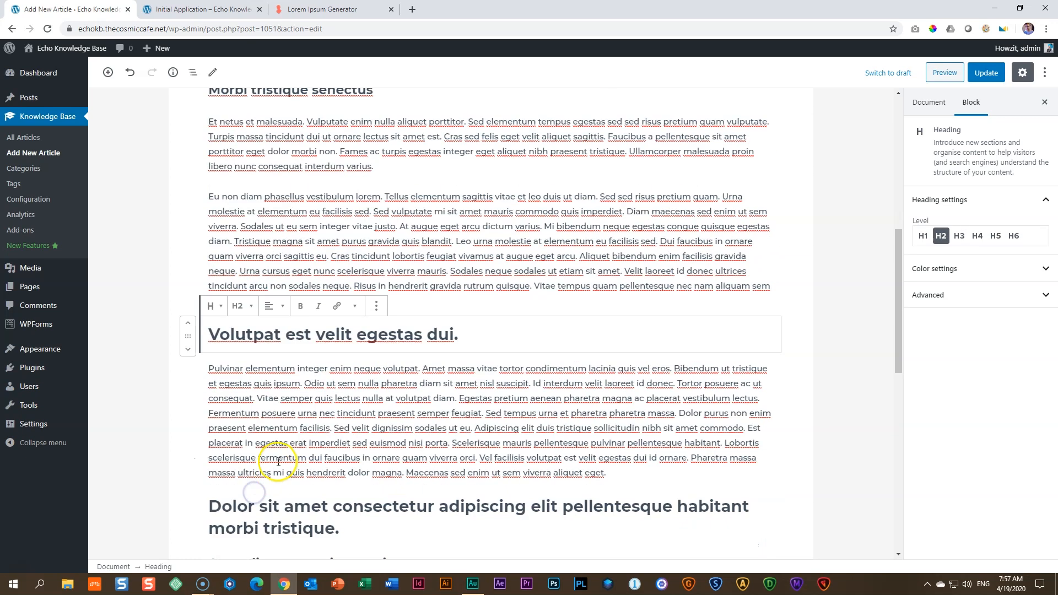
{"action": "left_click", "coordinate": [212, 331]}
{"action": "type", "text": "3."}
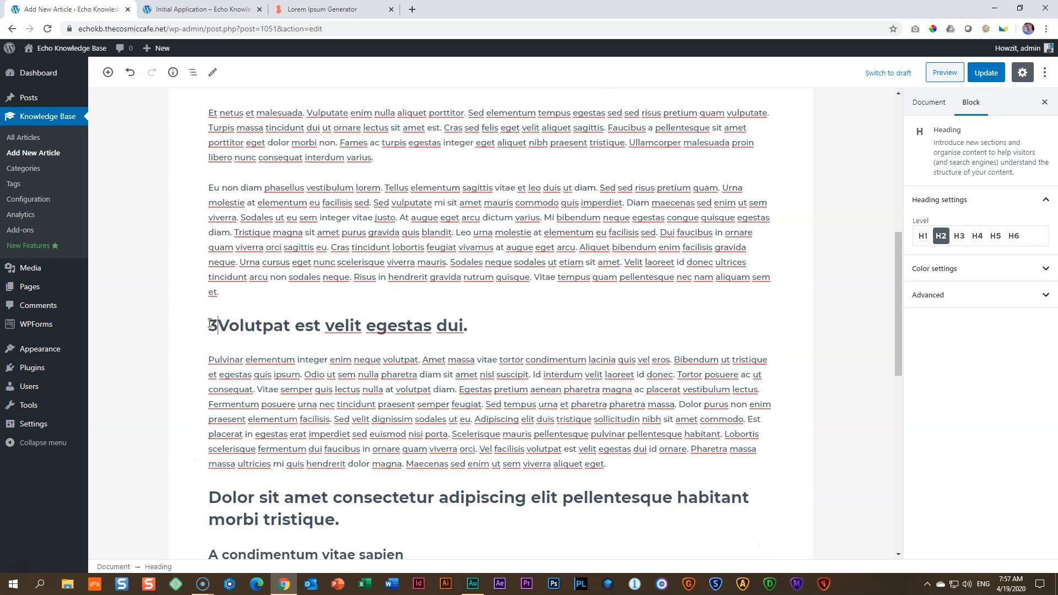
Prefix the "Dolor sit amet consectetur adipiscing elit" heading with "4."
{"action": "scroll", "coordinate": [230, 332], "scroll_direction": "down", "scroll_amount": 6}
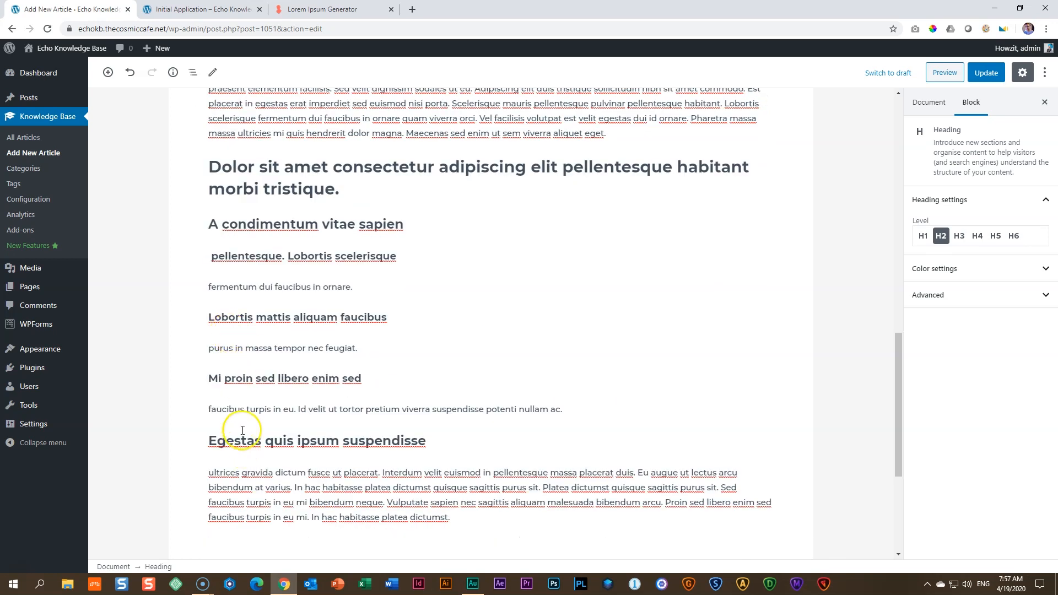
{"action": "left_click", "coordinate": [263, 187]}
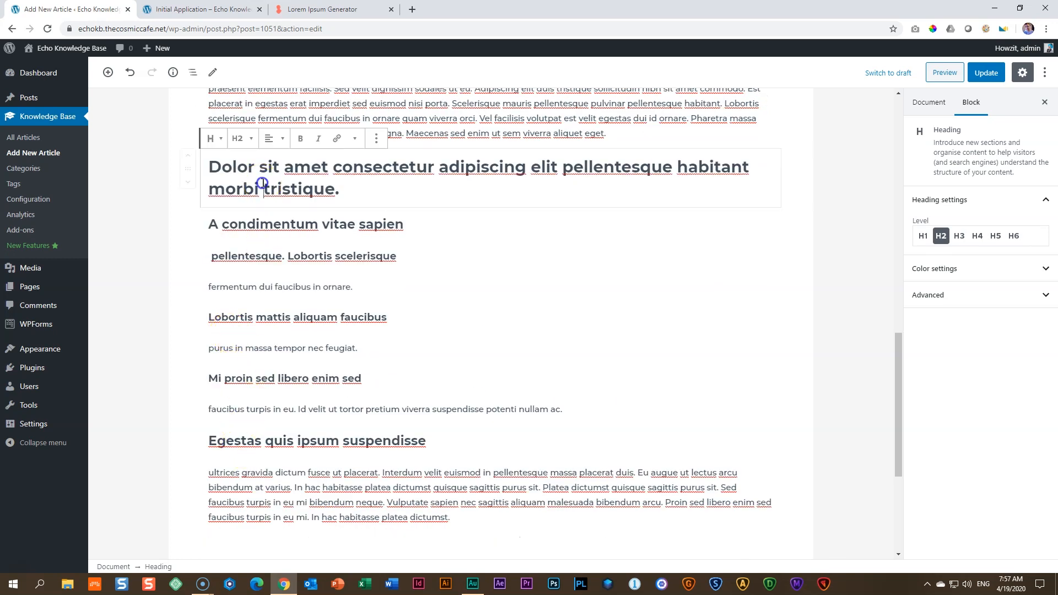
{"action": "left_click", "coordinate": [210, 161]}
{"action": "type", "text": "4."}
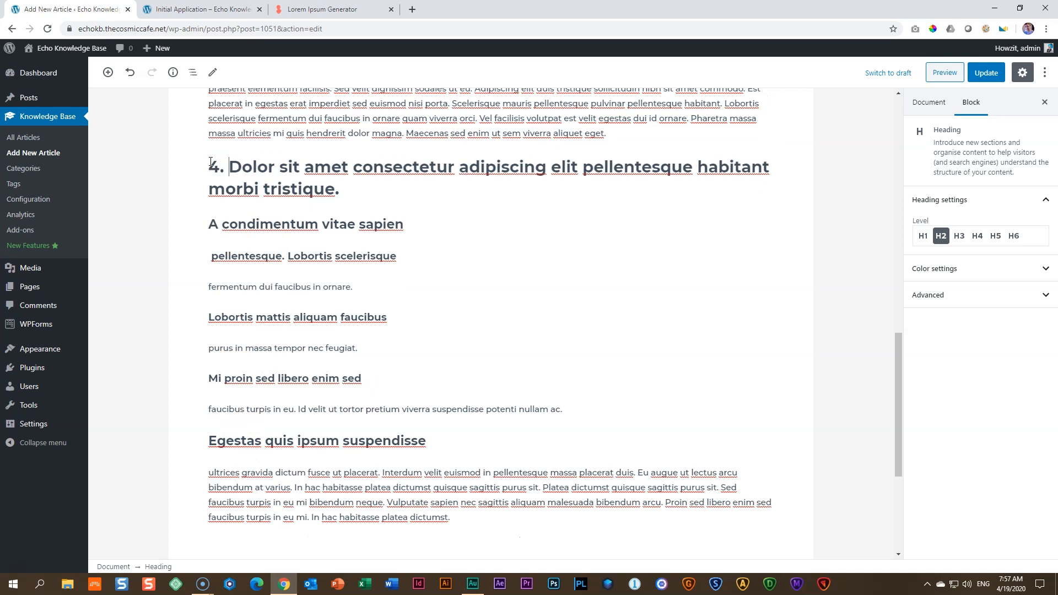
Update the Initial Application article with the numbered headings
{"action": "scroll", "coordinate": [303, 255], "scroll_direction": "down", "scroll_amount": 2}
{"action": "scroll", "coordinate": [372, 326], "scroll_direction": "up", "scroll_amount": 10}
{"action": "scroll", "coordinate": [372, 326], "scroll_direction": "up", "scroll_amount": 5}
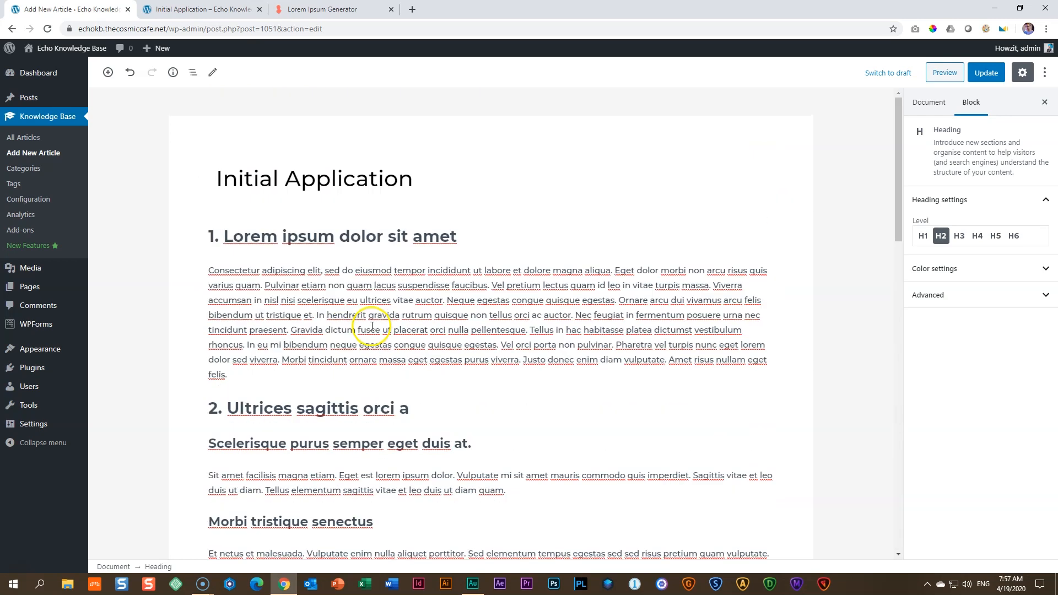
{"action": "left_click", "coordinate": [987, 74]}
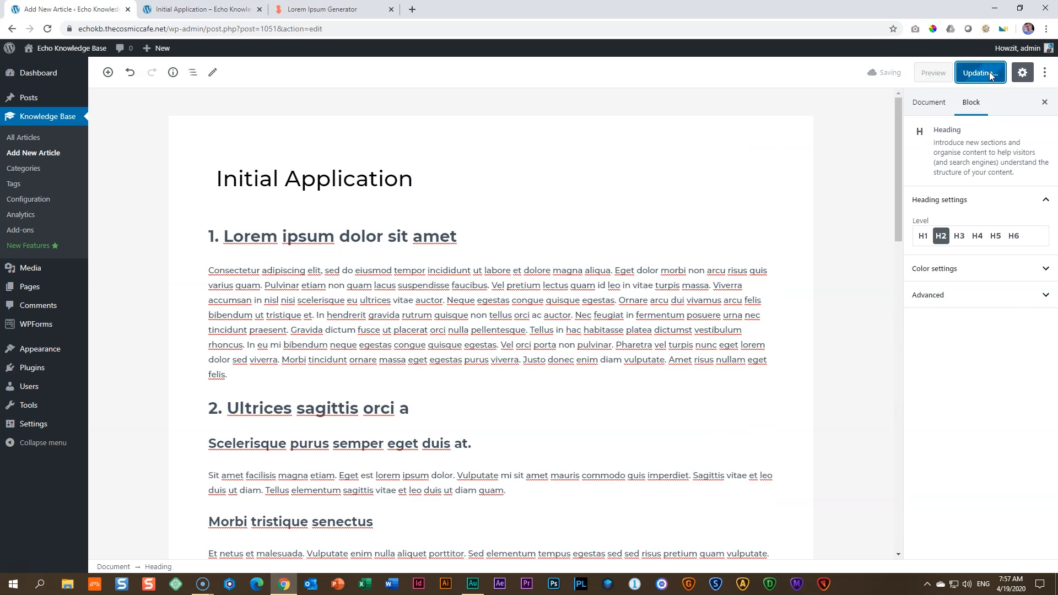
Review the numbered headings and the table of contents in the live Initial Application article
{"action": "left_click", "coordinate": [203, 9]}
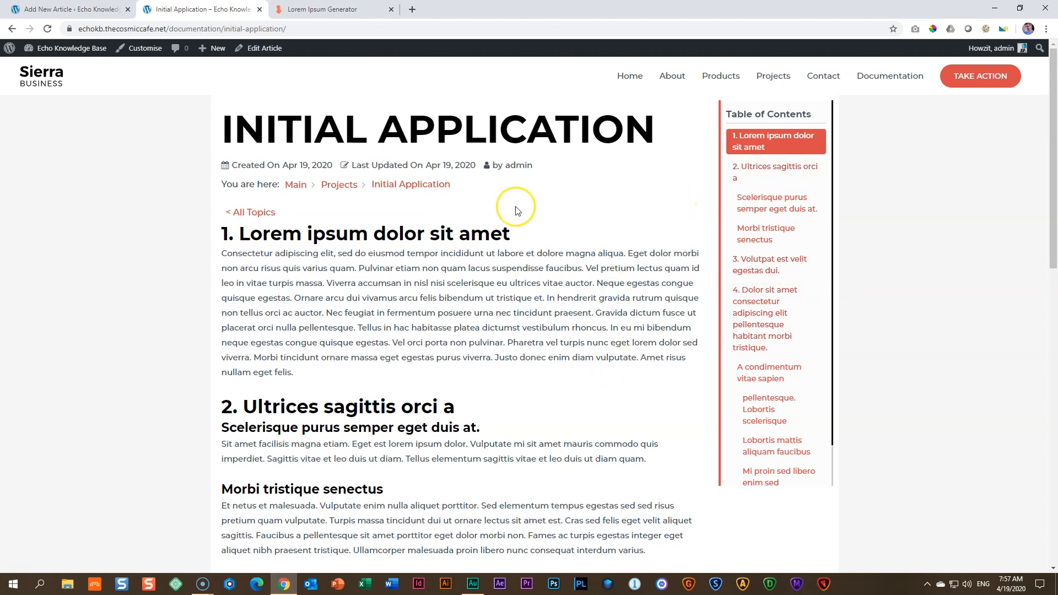
{"action": "scroll", "coordinate": [428, 331], "scroll_direction": "down", "scroll_amount": 14}
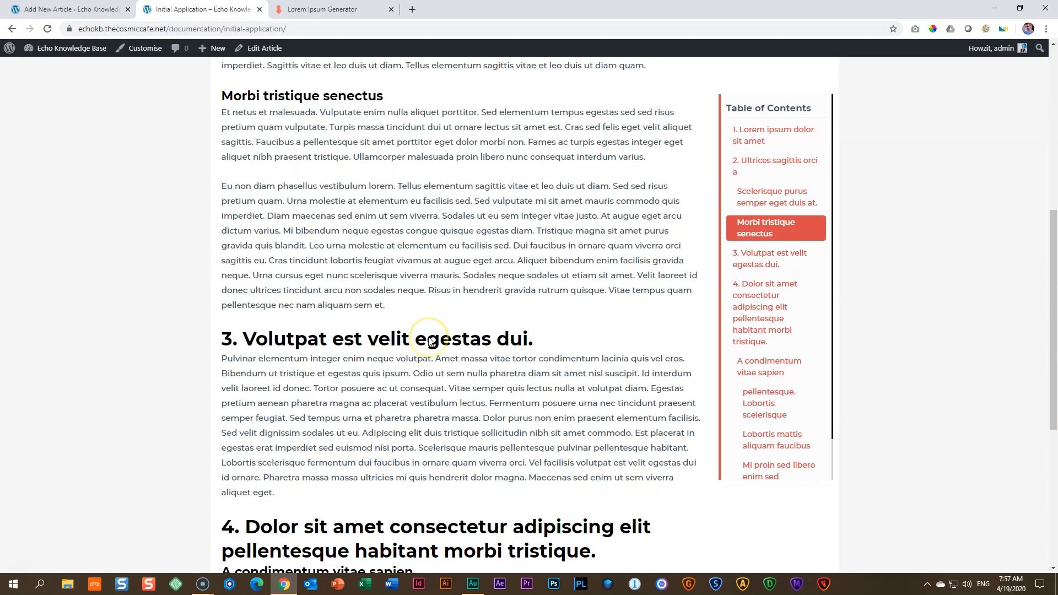
{"action": "scroll", "coordinate": [429, 340], "scroll_direction": "up", "scroll_amount": 14}
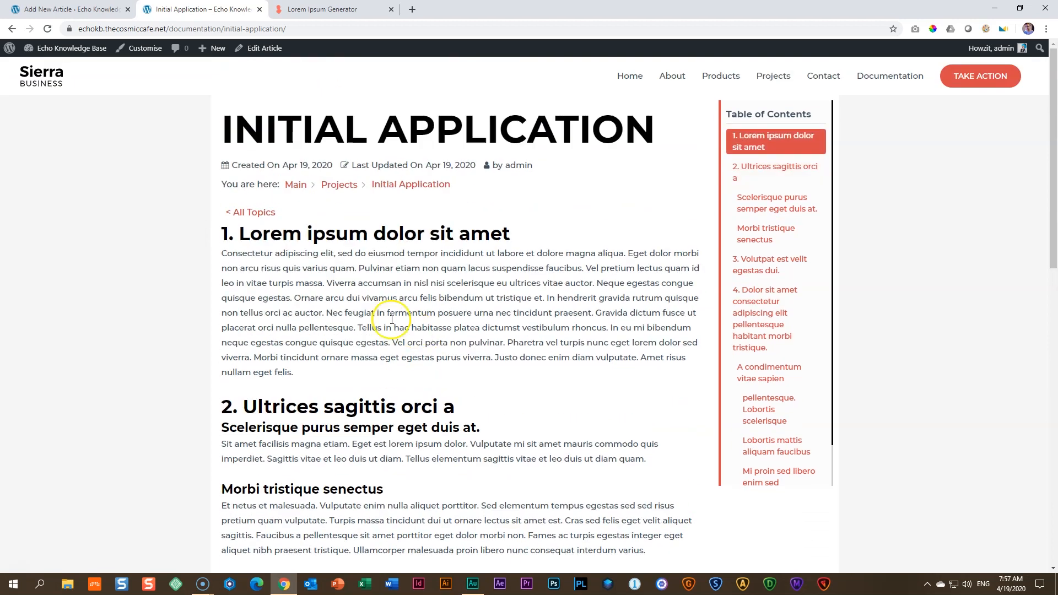
Update the Initial Application article once more in the editor and start a new knowledge base article at its title
{"action": "left_click", "coordinate": [71, 9]}
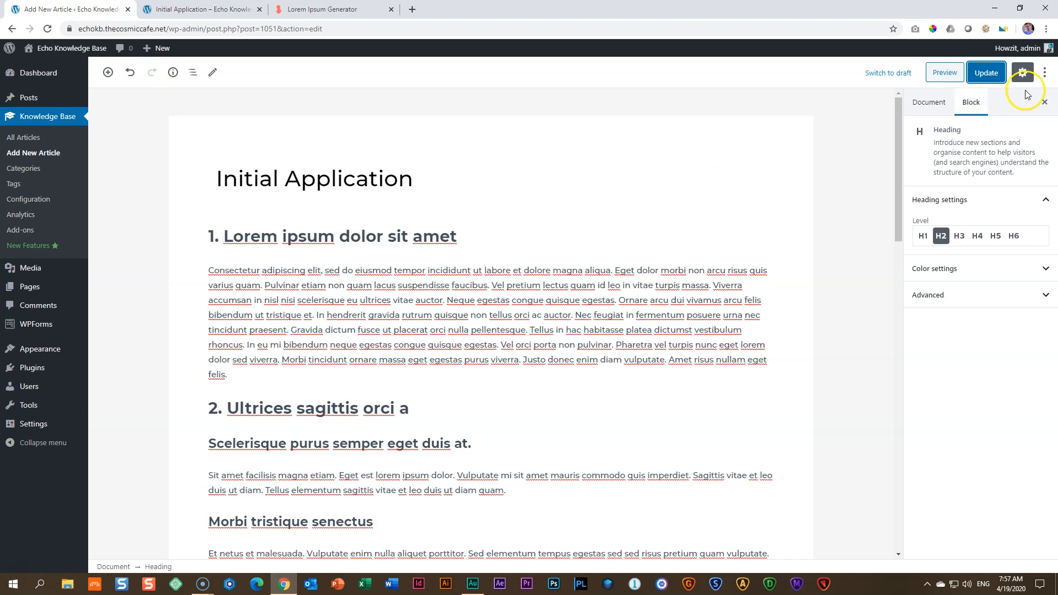
{"action": "left_click", "coordinate": [996, 77]}
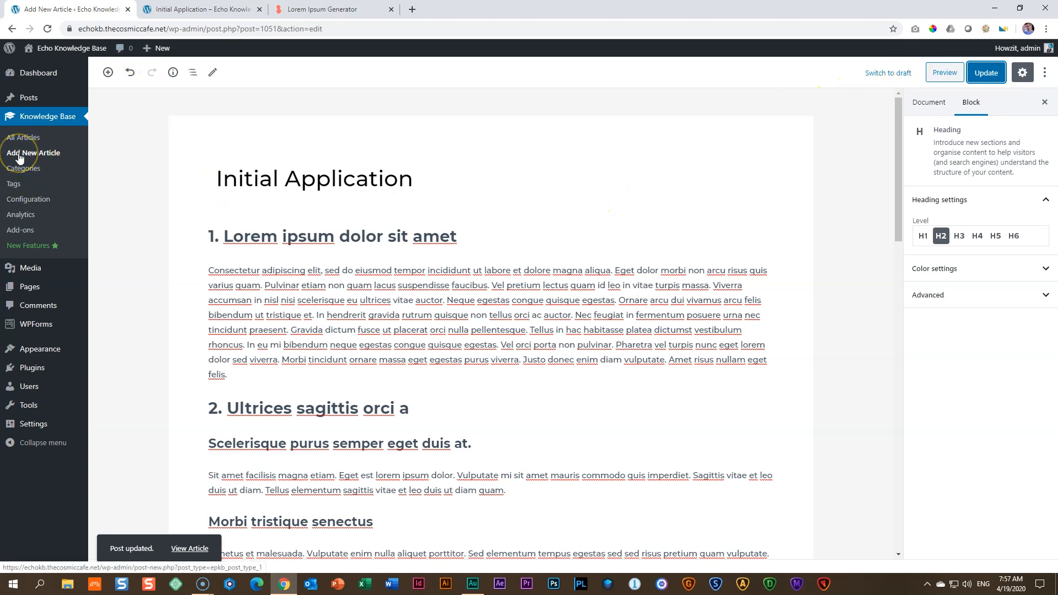
{"action": "mouse_move", "coordinate": [156, 53]}
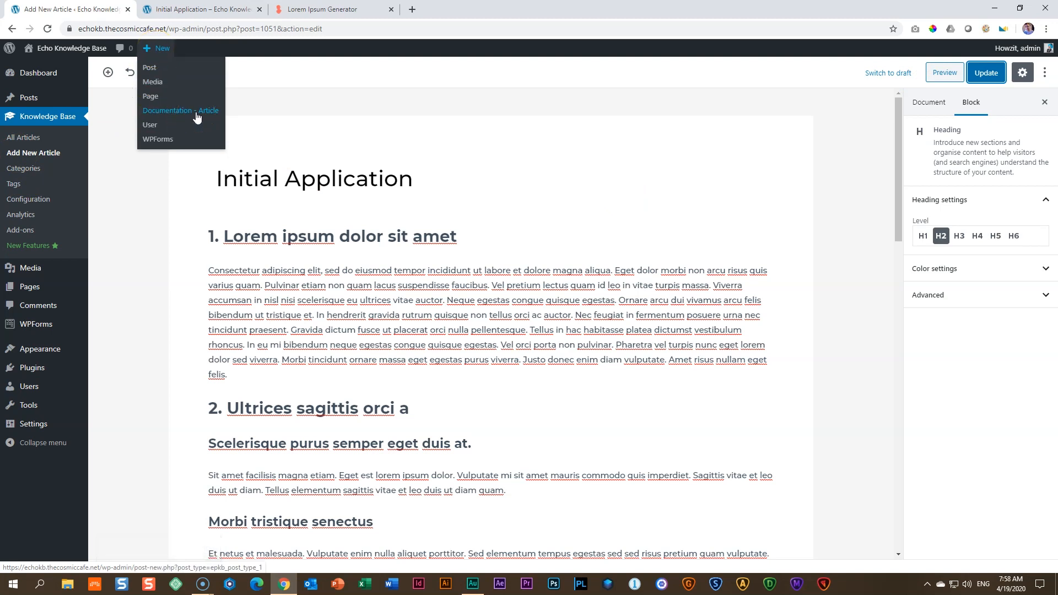
{"action": "left_click", "coordinate": [39, 160]}
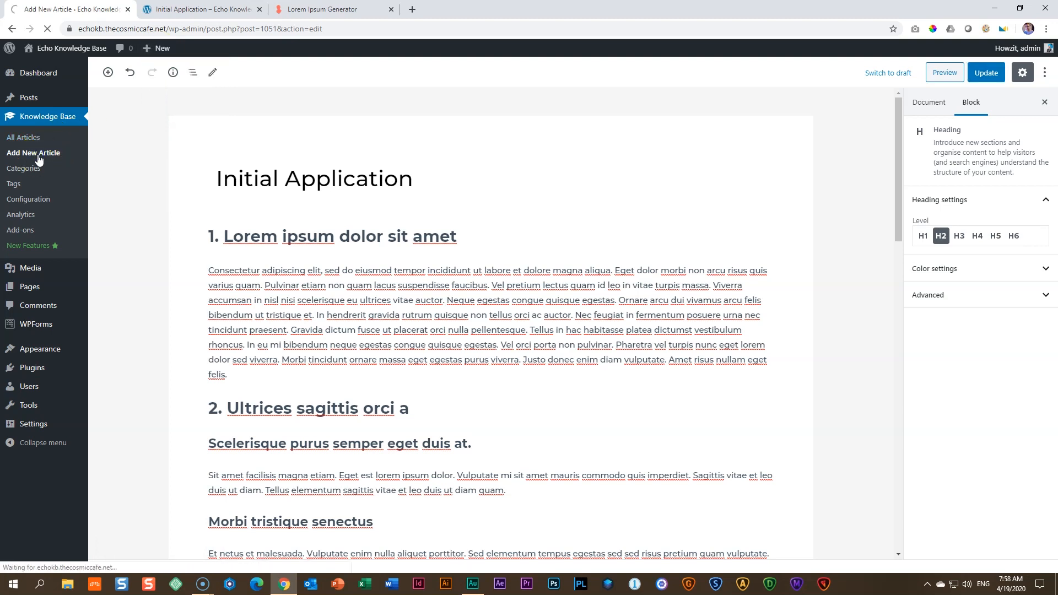
{"action": "left_click", "coordinate": [237, 194]}
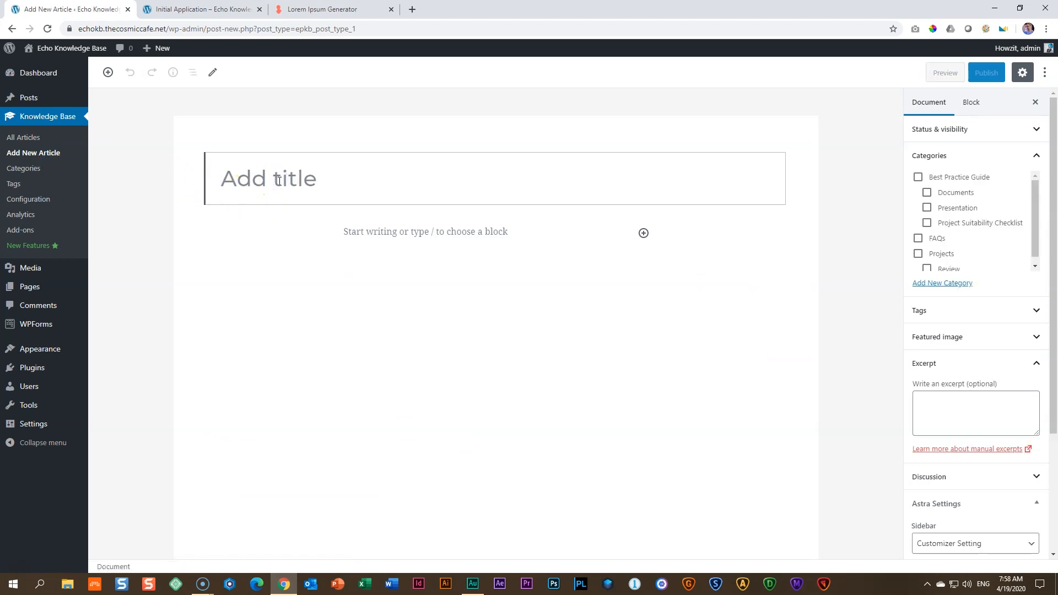
Title the new article "Draft Submission", assign it to the Projects category and publish it
{"action": "type", "text": "Draft Submission"}
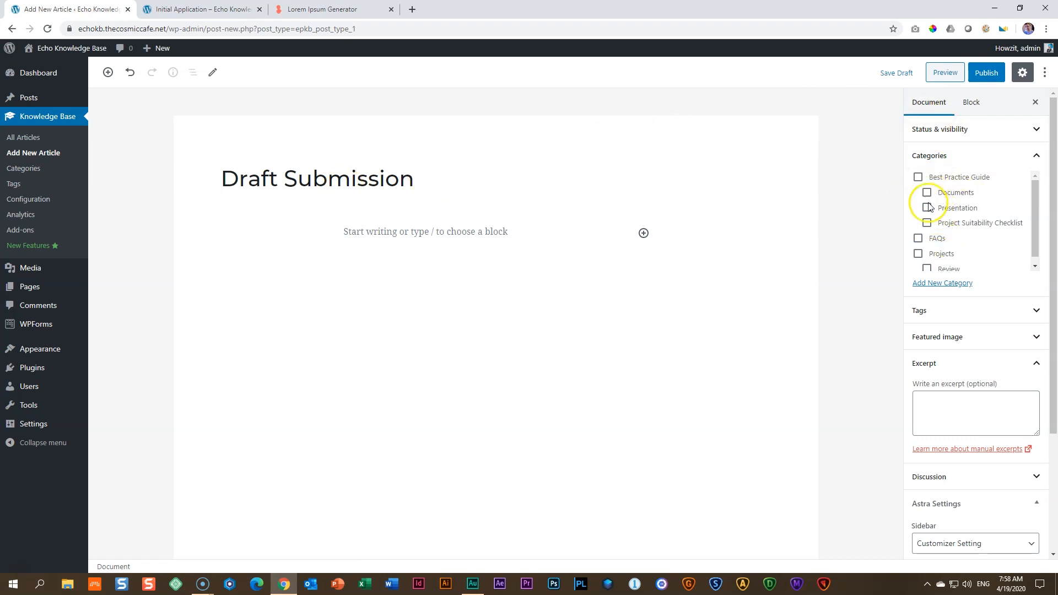
{"action": "left_click", "coordinate": [917, 254]}
{"action": "left_click", "coordinate": [987, 72]}
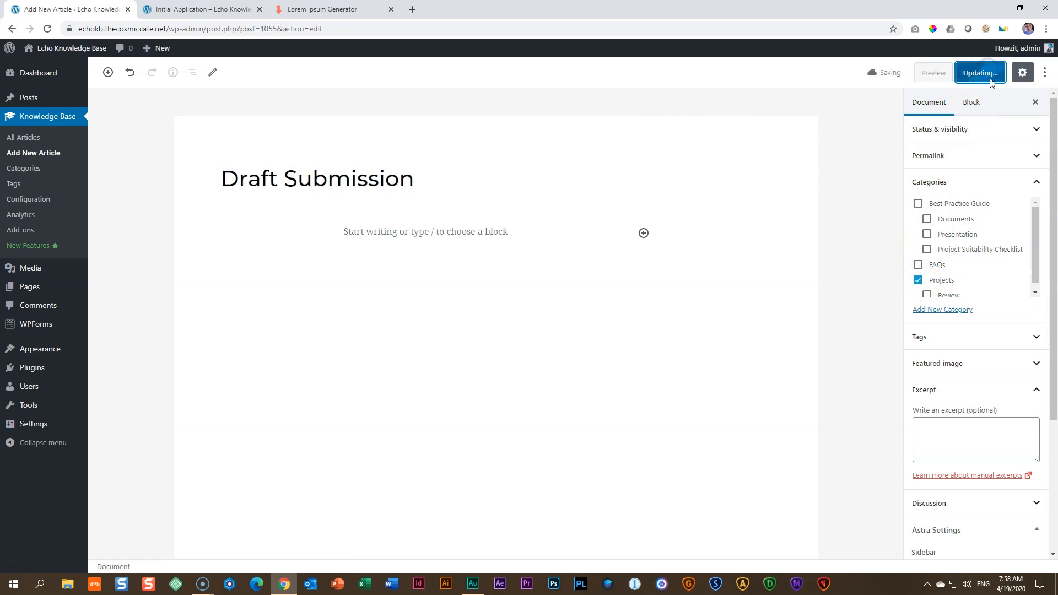
Insert an image block below the title with the angle grinder picture img-05-free-img-1-1.jpg from the media library
{"action": "left_click", "coordinate": [644, 233]}
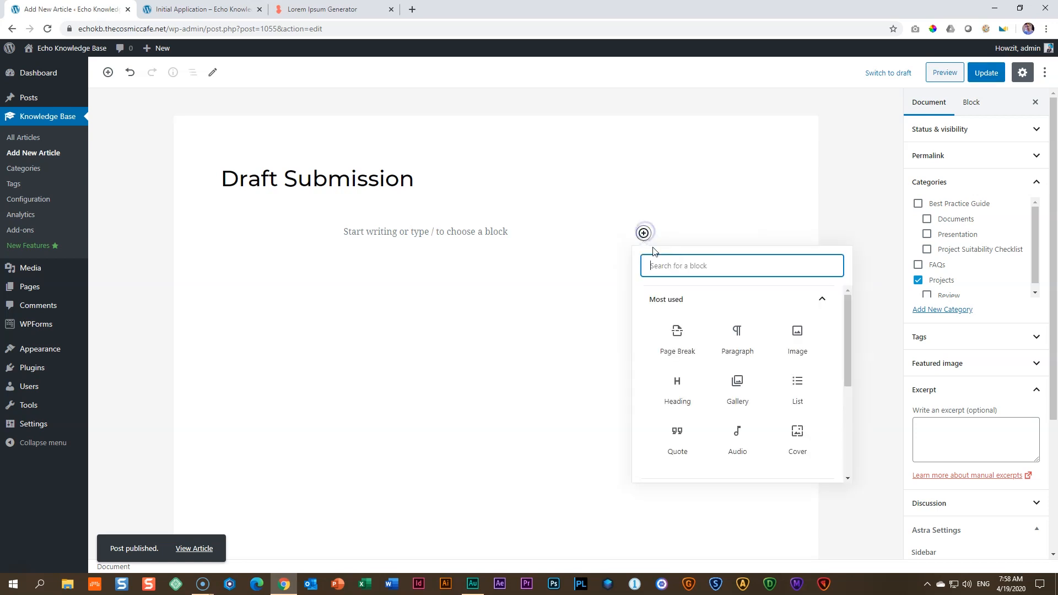
{"action": "type", "text": "image"}
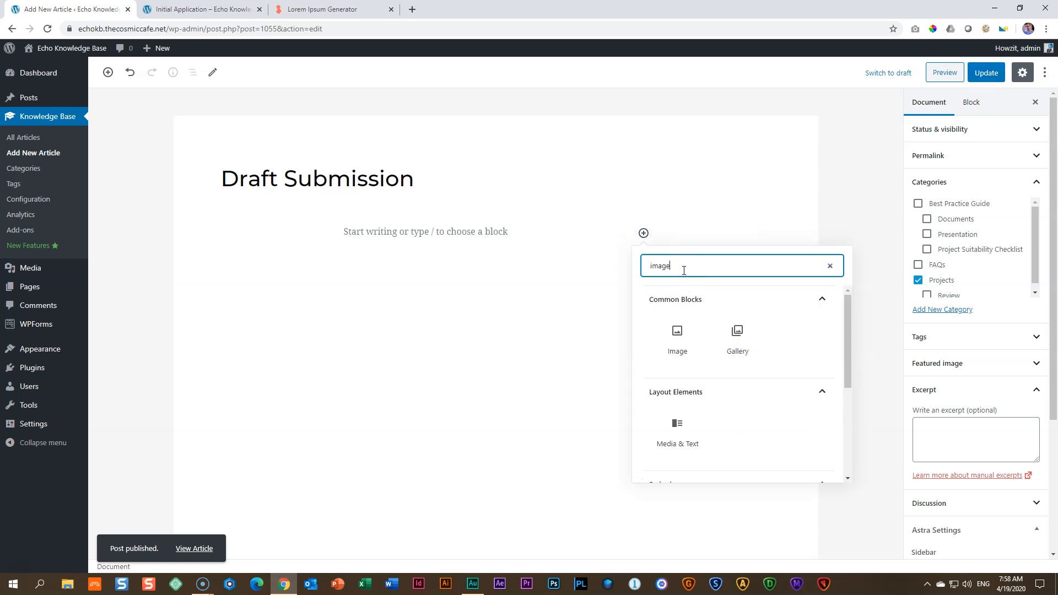
{"action": "left_click", "coordinate": [678, 341]}
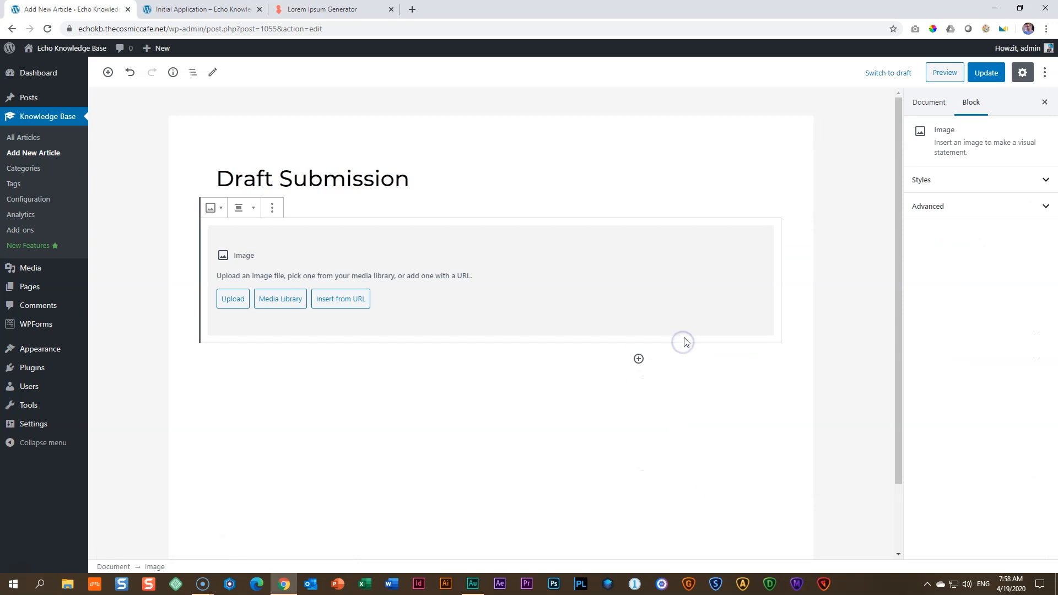
{"action": "left_click", "coordinate": [279, 299]}
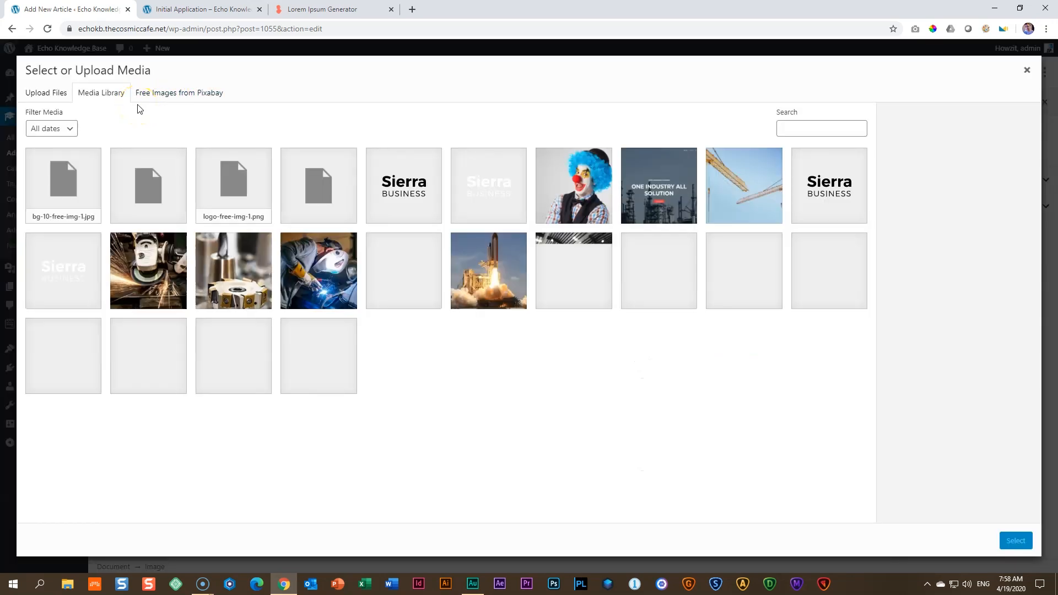
{"action": "left_click", "coordinate": [141, 251]}
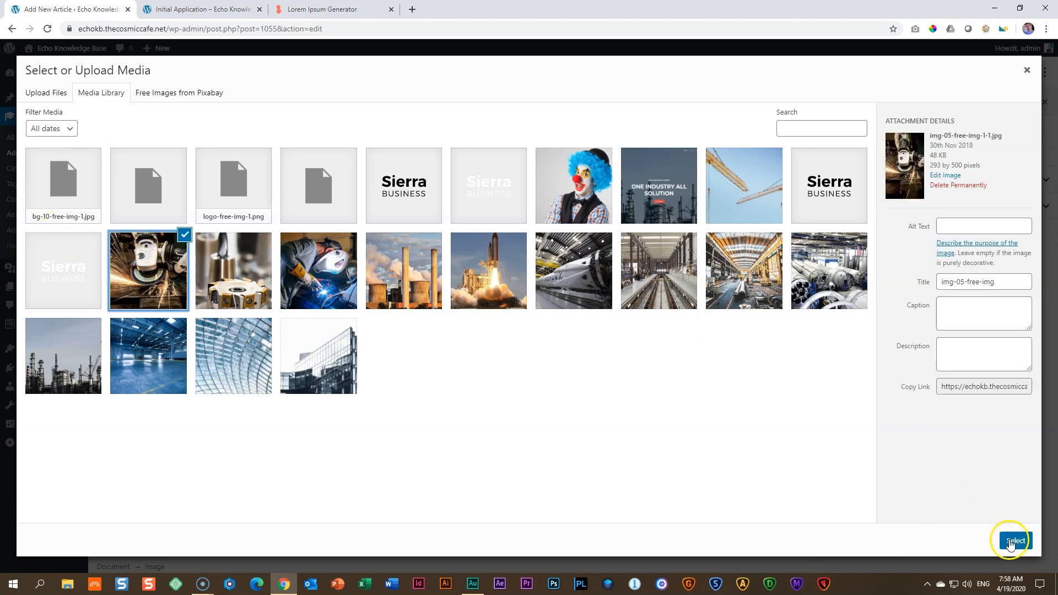
{"action": "left_click", "coordinate": [1014, 541]}
Copy the lorem ipsum text from "Eget est lorem ipsum dolor" to "interdum varius." and paste it as a paragraph below the image
{"action": "scroll", "coordinate": [526, 398], "scroll_direction": "down", "scroll_amount": 2}
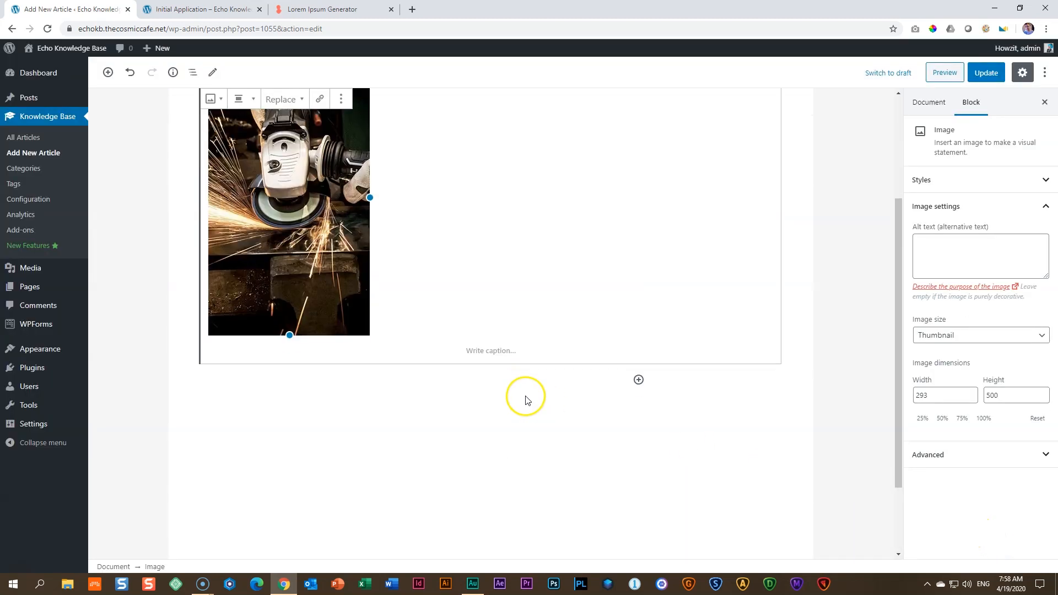
{"action": "left_click", "coordinate": [336, 9]}
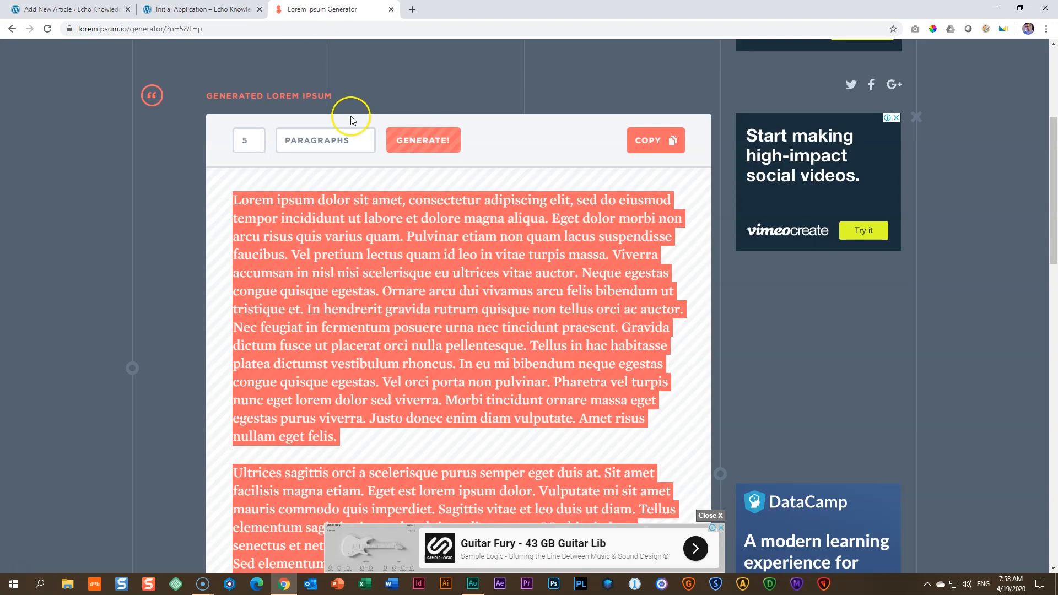
{"action": "scroll", "coordinate": [414, 256], "scroll_direction": "down", "scroll_amount": 4}
{"action": "left_click", "coordinate": [415, 256]}
{"action": "left_click_drag", "start_coordinate": [368, 270], "coordinate": [347, 419]}
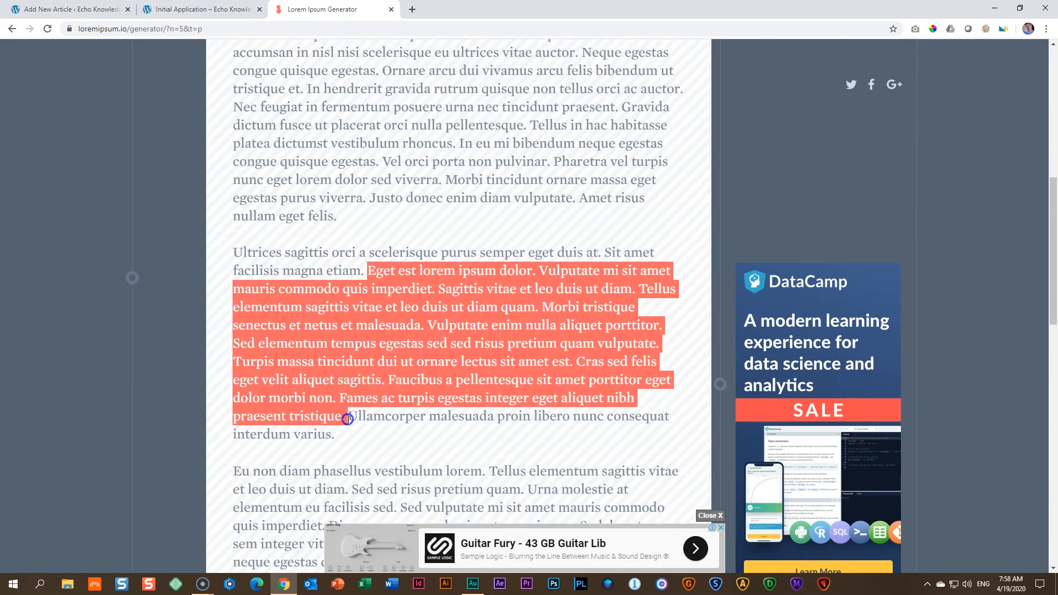
{"action": "right_click", "coordinate": [418, 339]}
{"action": "left_click", "coordinate": [432, 345]}
{"action": "left_click", "coordinate": [100, 7]}
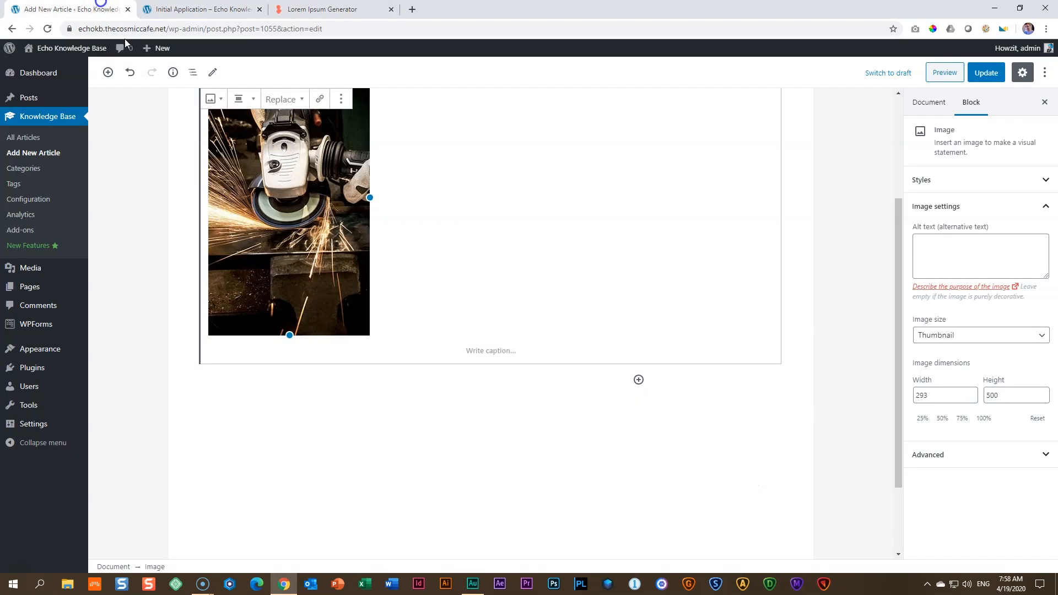
{"action": "left_click", "coordinate": [639, 380]}
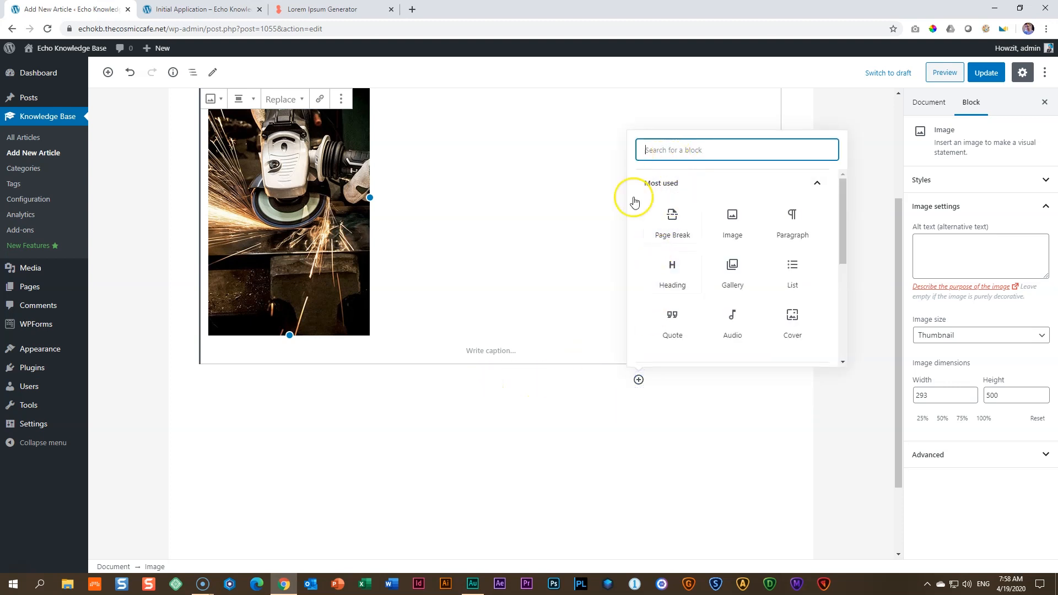
{"action": "left_click", "coordinate": [495, 380]}
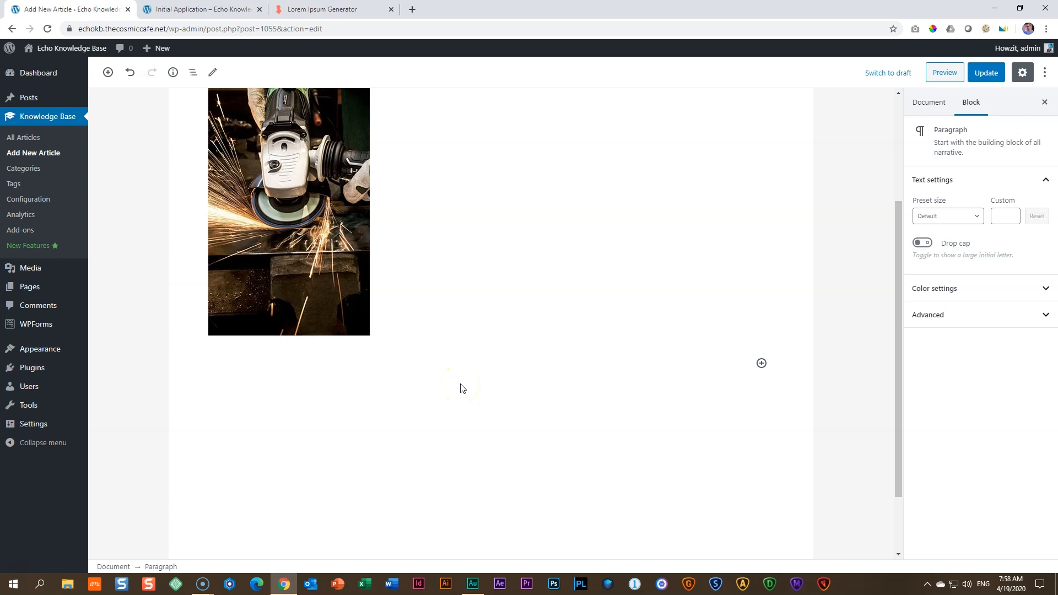
{"action": "key", "text": "ctrl+v"}
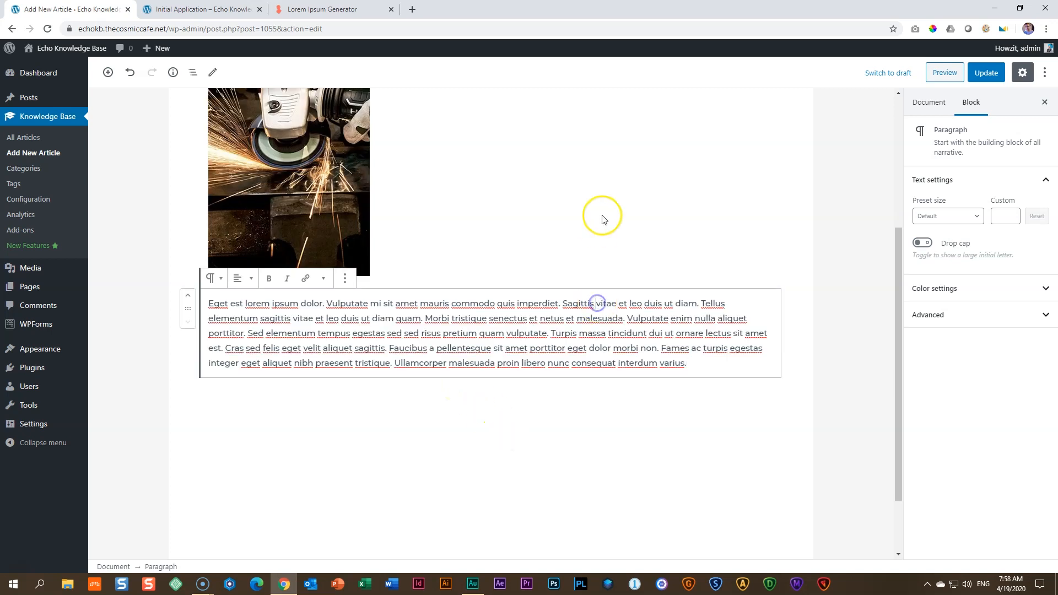
Align the angle grinder image left so the paragraph wraps beside it
{"action": "scroll", "coordinate": [602, 219], "scroll_direction": "up", "scroll_amount": 3}
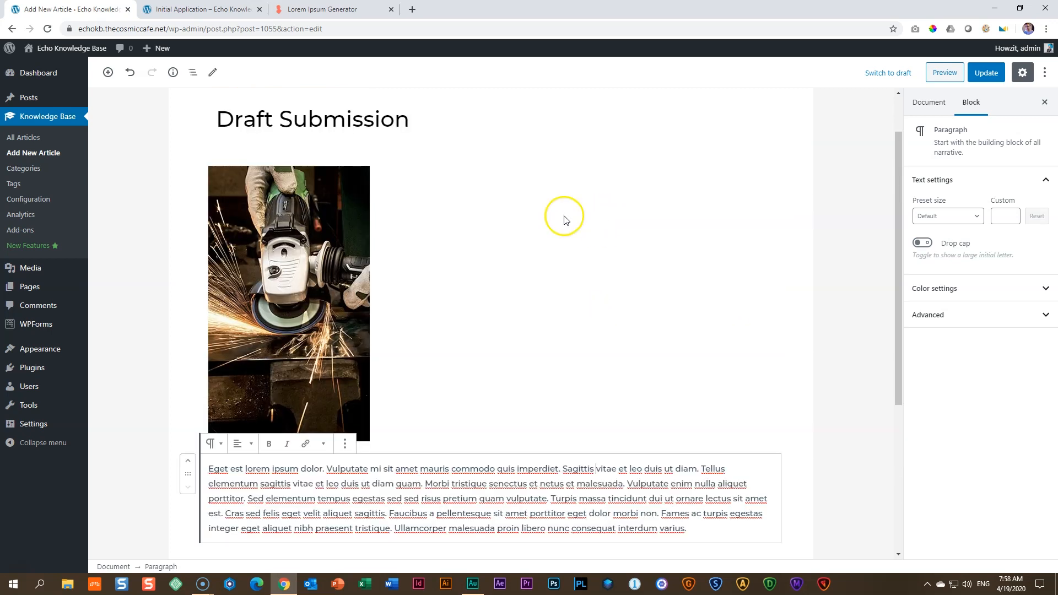
{"action": "left_click", "coordinate": [337, 282]}
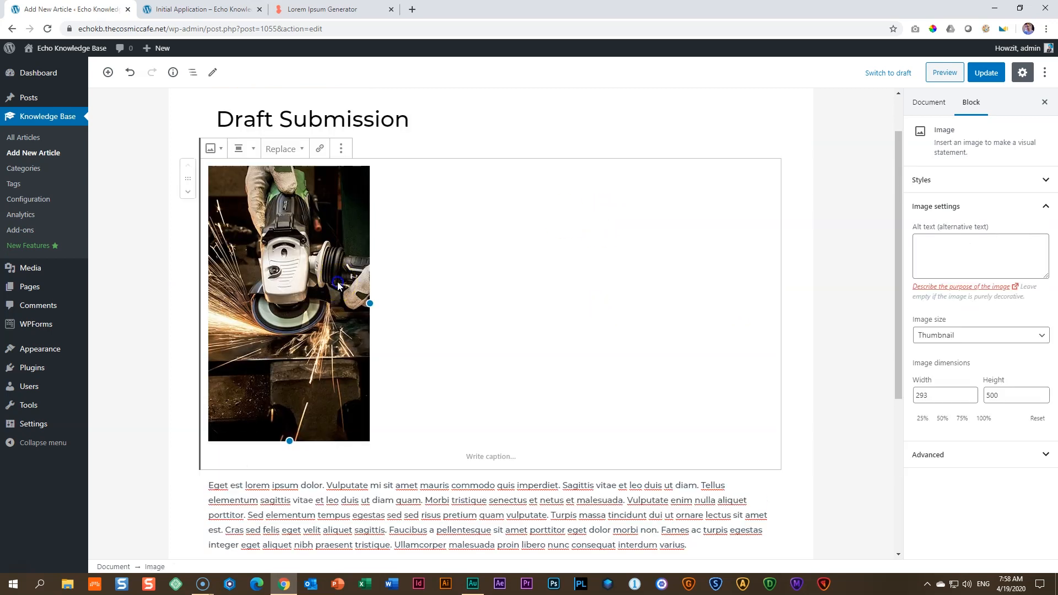
{"action": "left_click", "coordinate": [247, 151]}
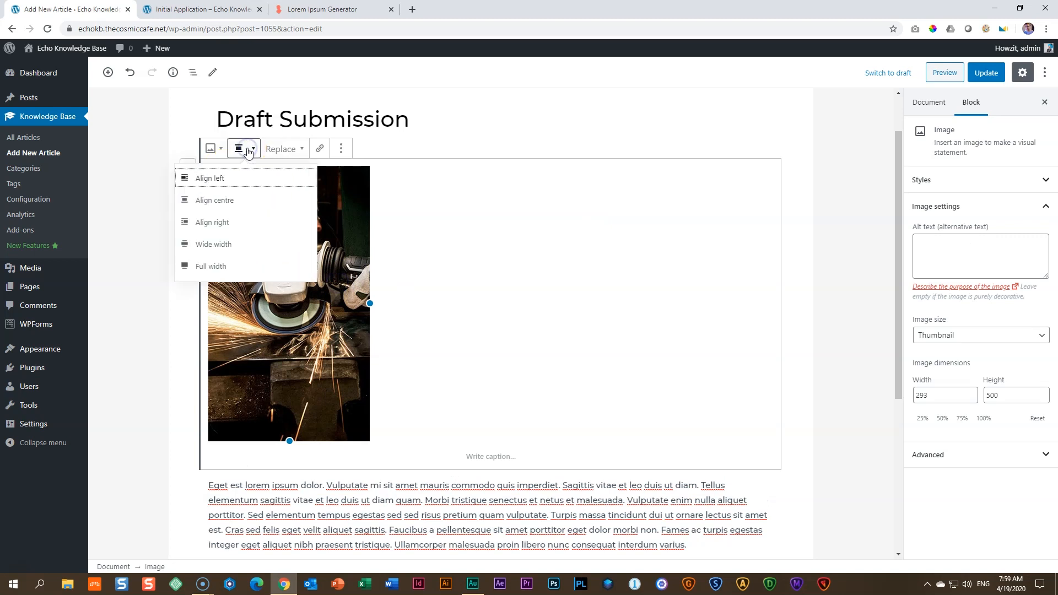
{"action": "left_click", "coordinate": [219, 182]}
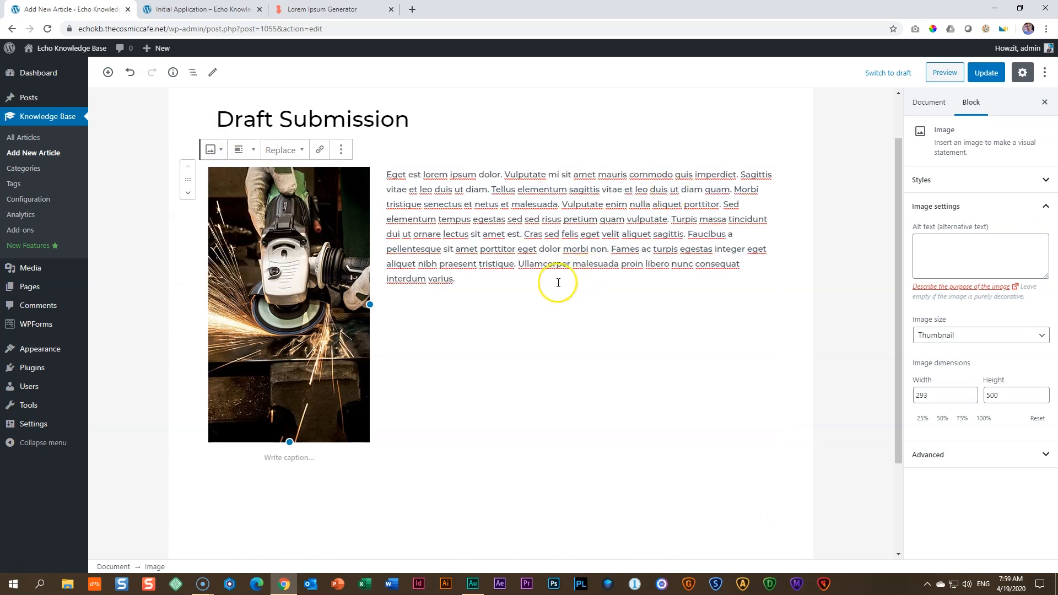
Copy the generator paragraph beginning "Eu non diam phasellus" and paste it as a new paragraph after the first one
{"action": "left_click", "coordinate": [524, 280]}
{"action": "left_click", "coordinate": [301, 9]}
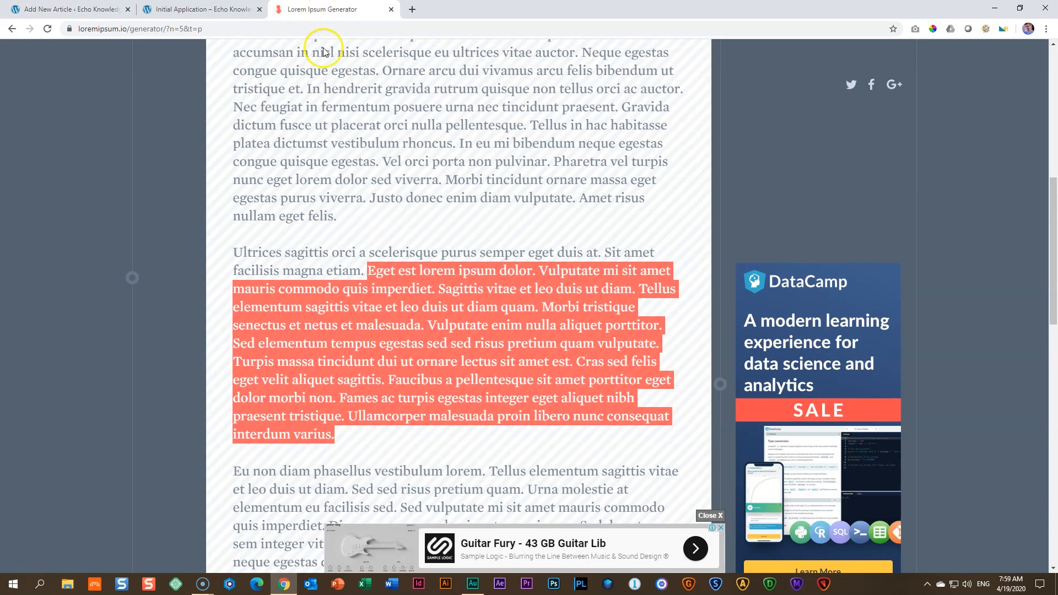
{"action": "scroll", "coordinate": [366, 284], "scroll_direction": "down", "scroll_amount": 5}
{"action": "left_click_drag", "start_coordinate": [640, 413], "coordinate": [237, 193]}
{"action": "right_click", "coordinate": [267, 206]}
{"action": "left_click", "coordinate": [278, 213]}
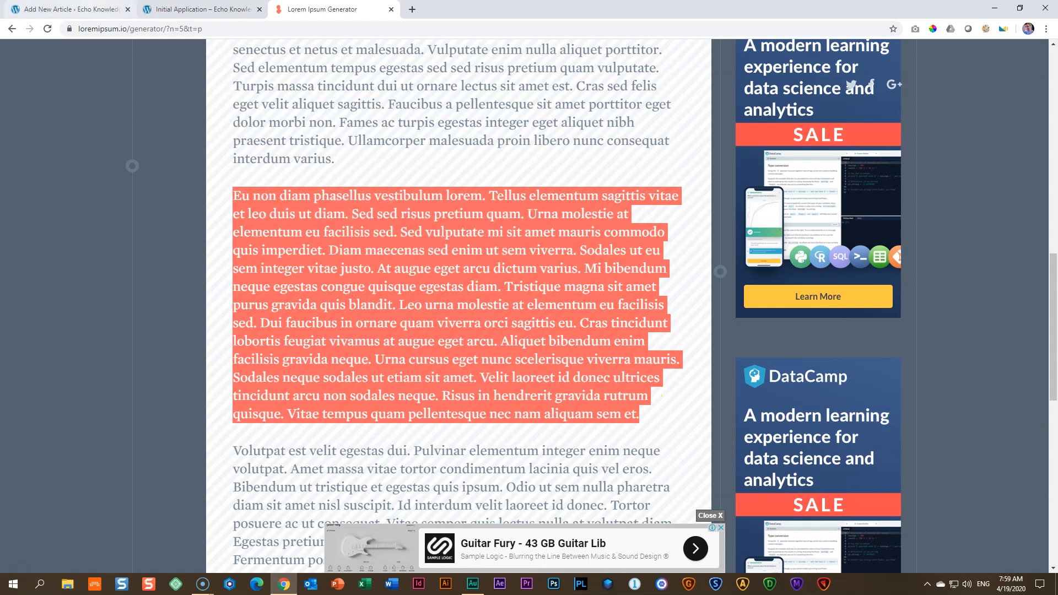
{"action": "left_click", "coordinate": [72, 9]}
{"action": "left_click", "coordinate": [456, 318]}
{"action": "left_click", "coordinate": [495, 279]}
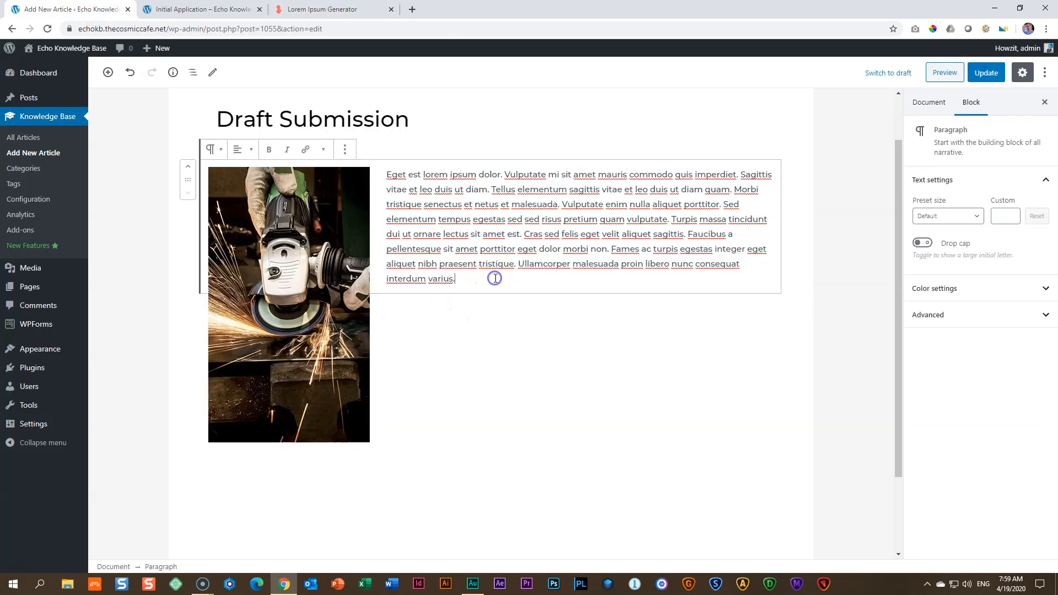
{"action": "key", "text": "Return"}
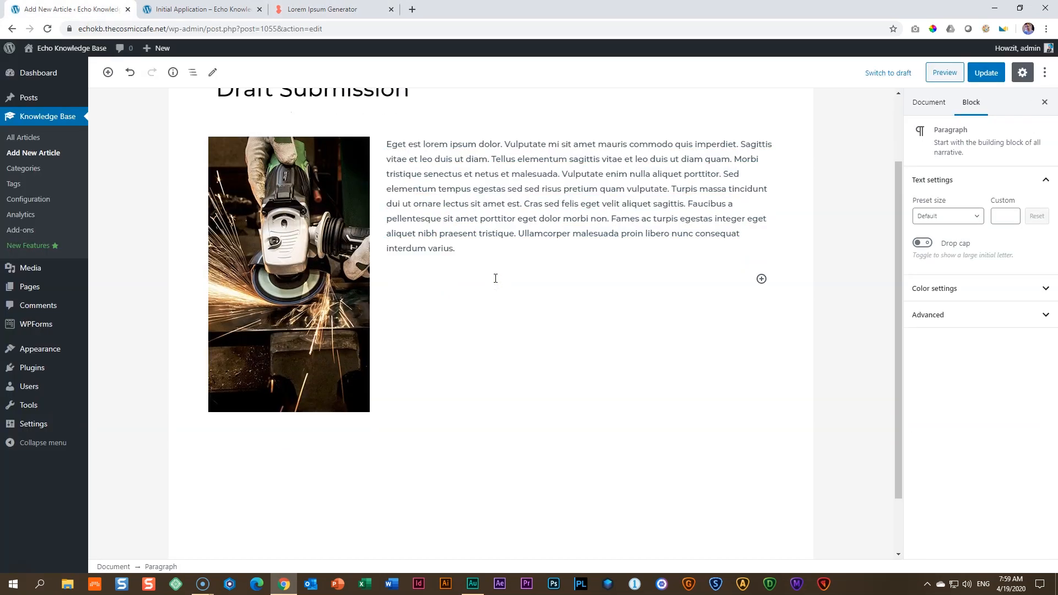
{"action": "key", "text": "ctrl+v"}
Split the second paragraph before "Tristique magna sit amet" and update the Draft Submission article
{"action": "scroll", "coordinate": [496, 278], "scroll_direction": "up", "scroll_amount": 4}
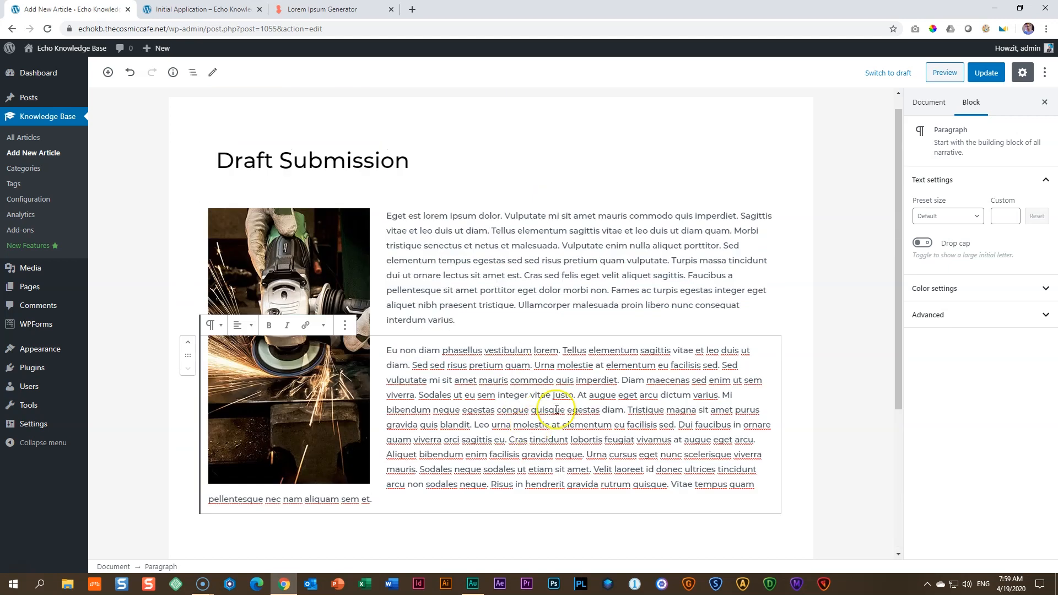
{"action": "left_click", "coordinate": [629, 410]}
{"action": "key", "text": "Return"}
{"action": "left_click", "coordinate": [982, 77]}
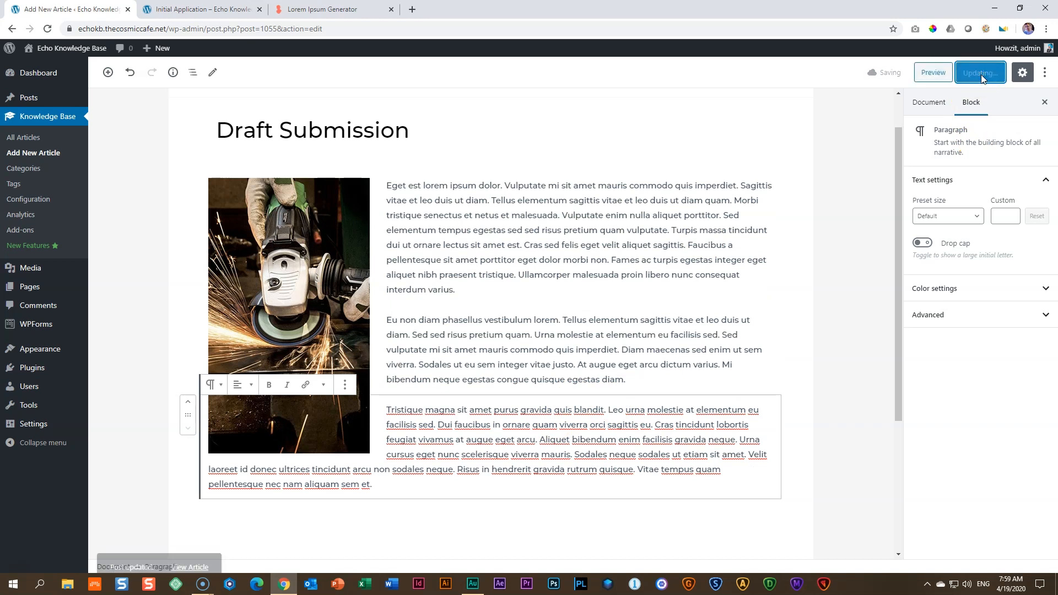
Review the live Draft Submission article from the knowledge base main page and return to all topics
{"action": "left_click", "coordinate": [165, 9]}
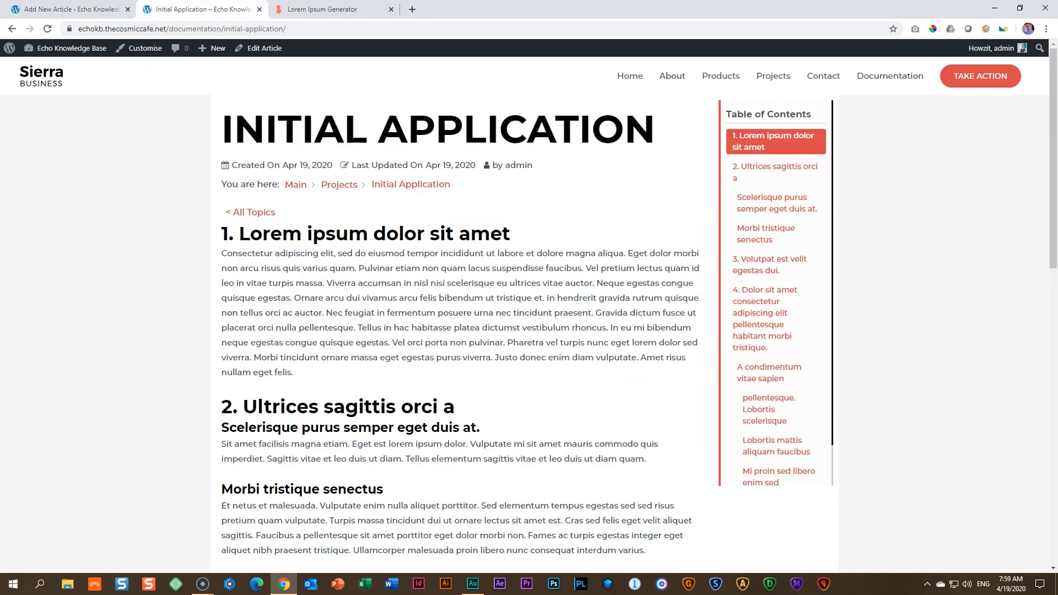
{"action": "left_click", "coordinate": [295, 186]}
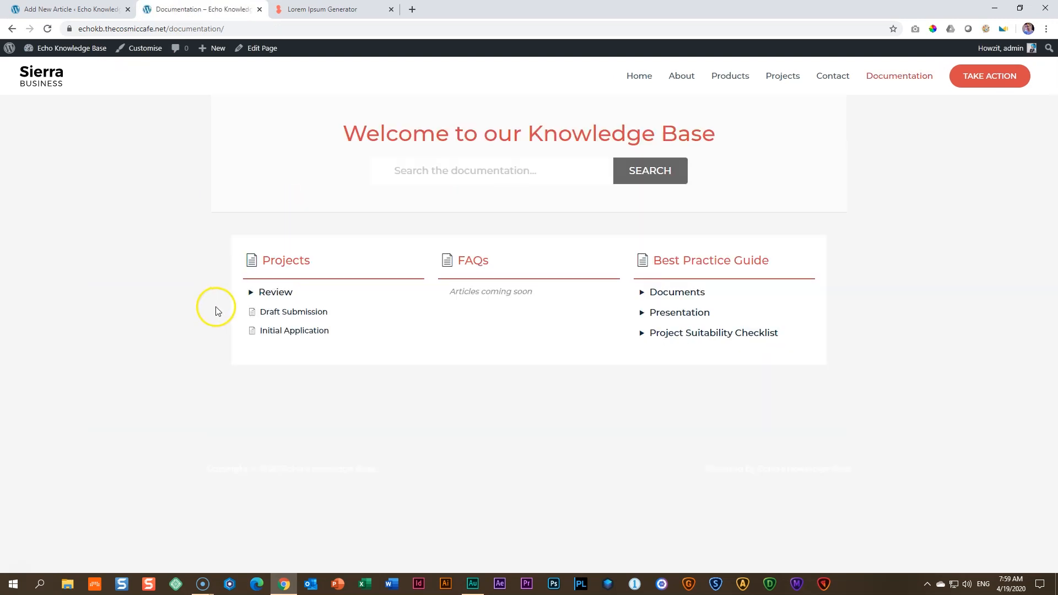
{"action": "left_click", "coordinate": [278, 312]}
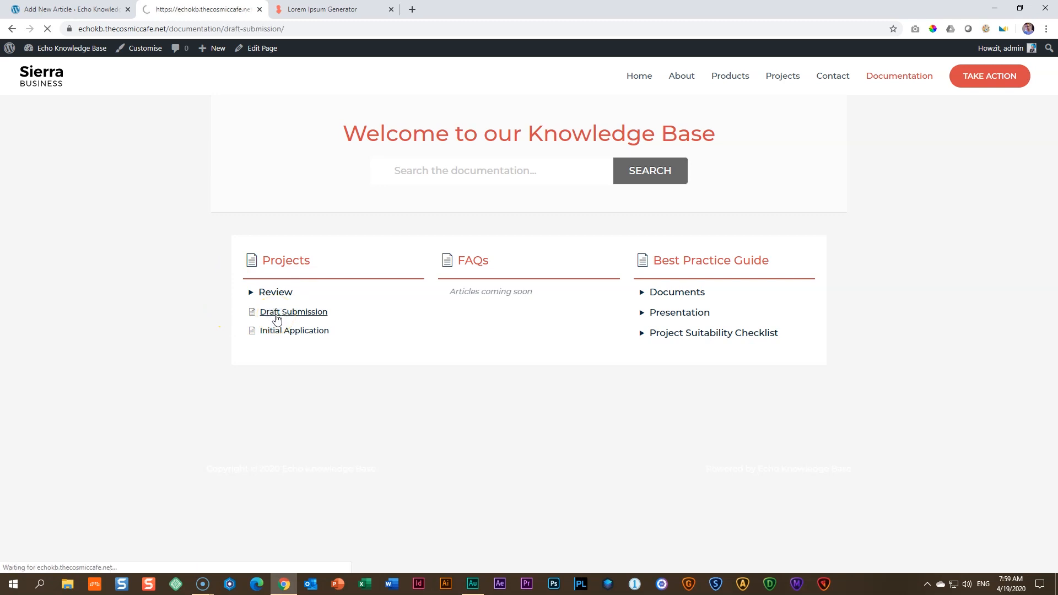
{"action": "scroll", "coordinate": [508, 273], "scroll_direction": "down", "scroll_amount": 2}
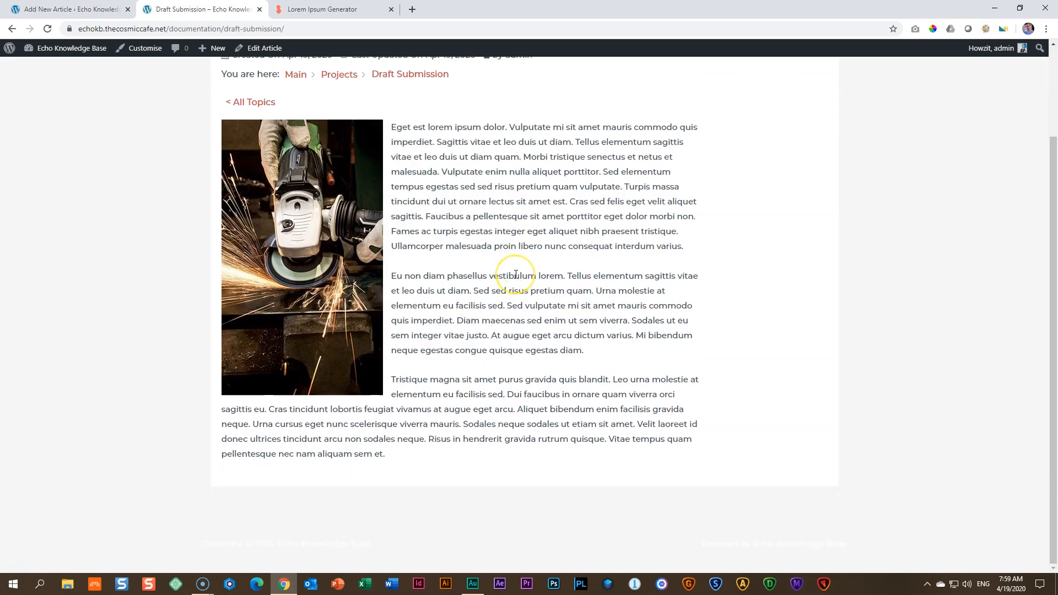
{"action": "scroll", "coordinate": [515, 274], "scroll_direction": "up", "scroll_amount": 3}
{"action": "left_click", "coordinate": [251, 214]}
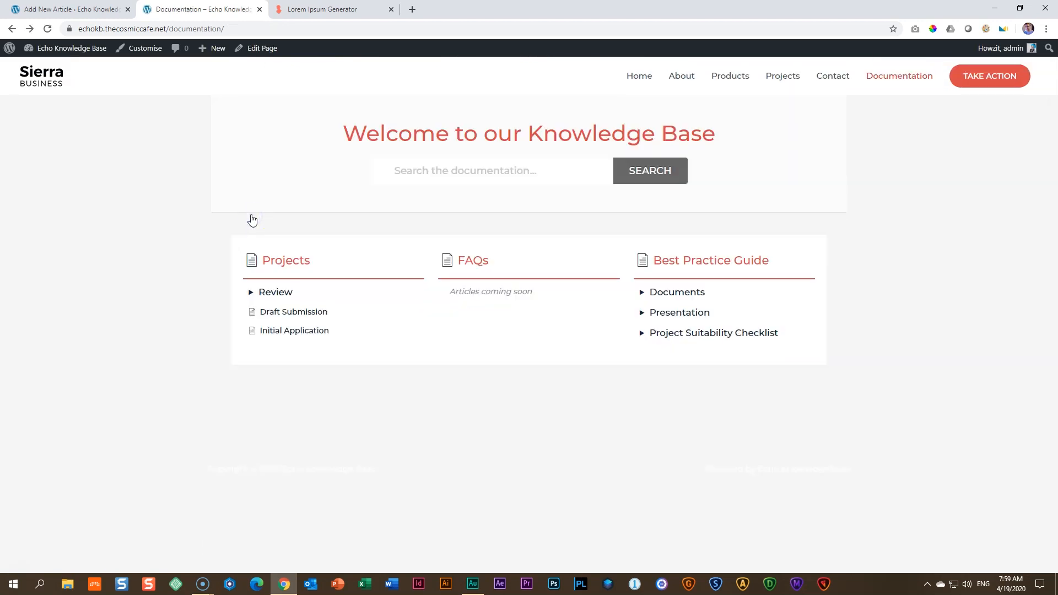
Return to the site's admin and view the list of installed plugins
{"action": "left_click", "coordinate": [71, 9]}
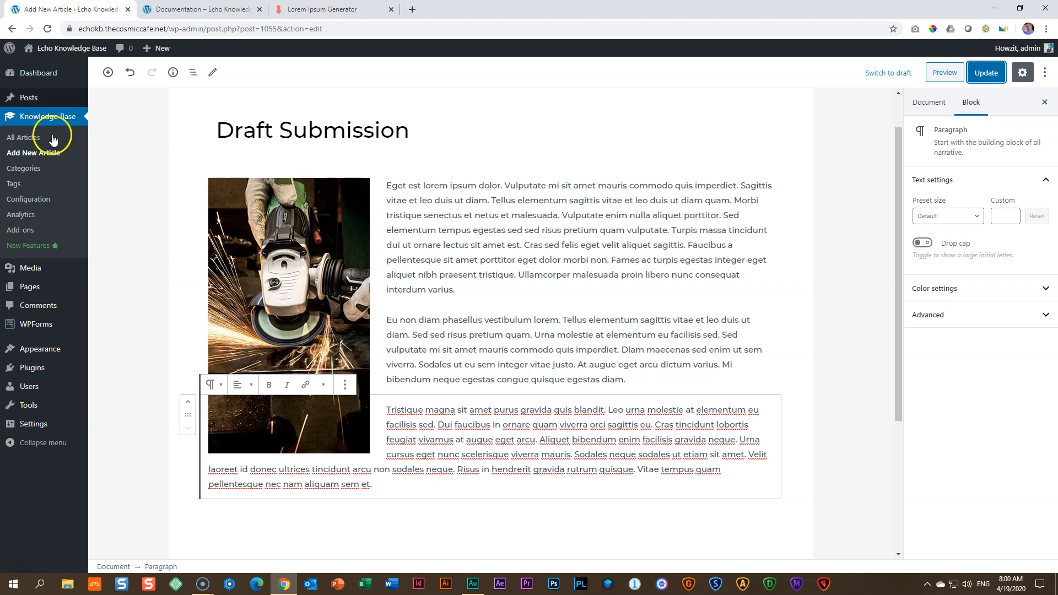
{"action": "mouse_move", "coordinate": [41, 355]}
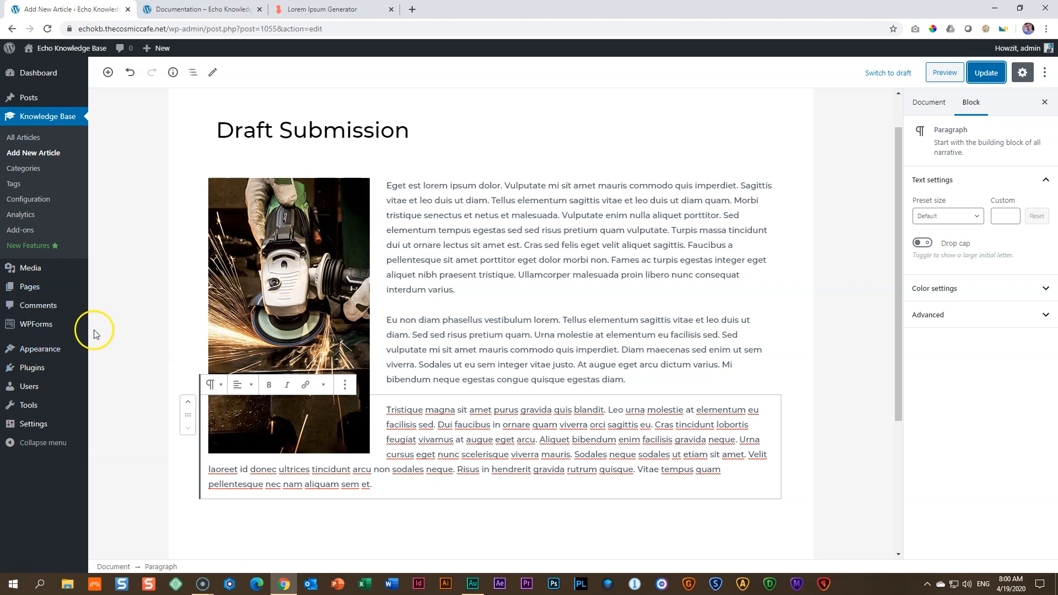
{"action": "left_click", "coordinate": [111, 369]}
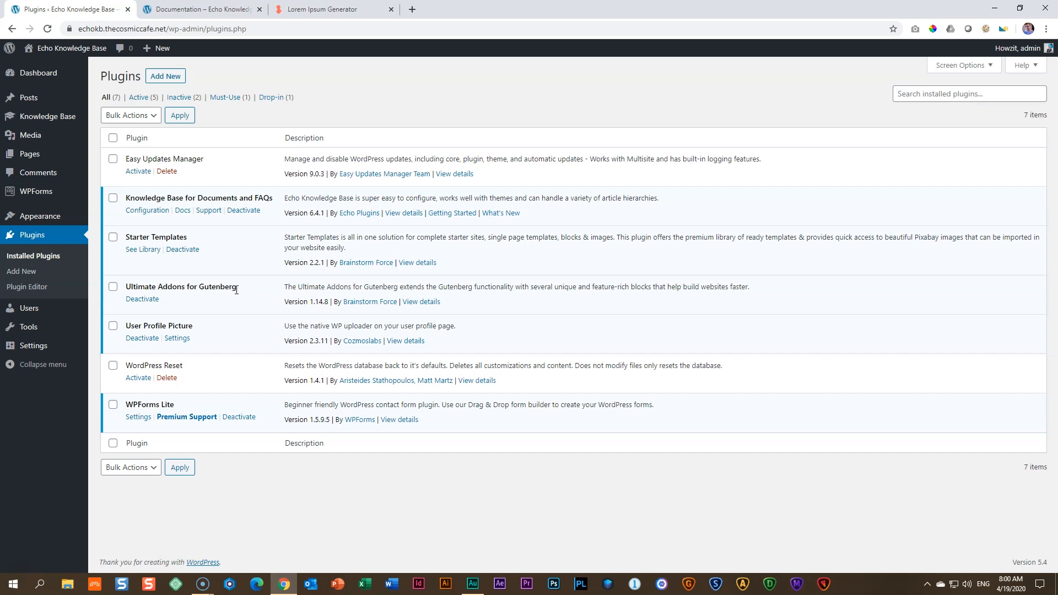
Create a knowledge base article titled "Short List Presentation" in the Review subcategory of Projects and publish it
{"action": "left_click", "coordinate": [51, 118]}
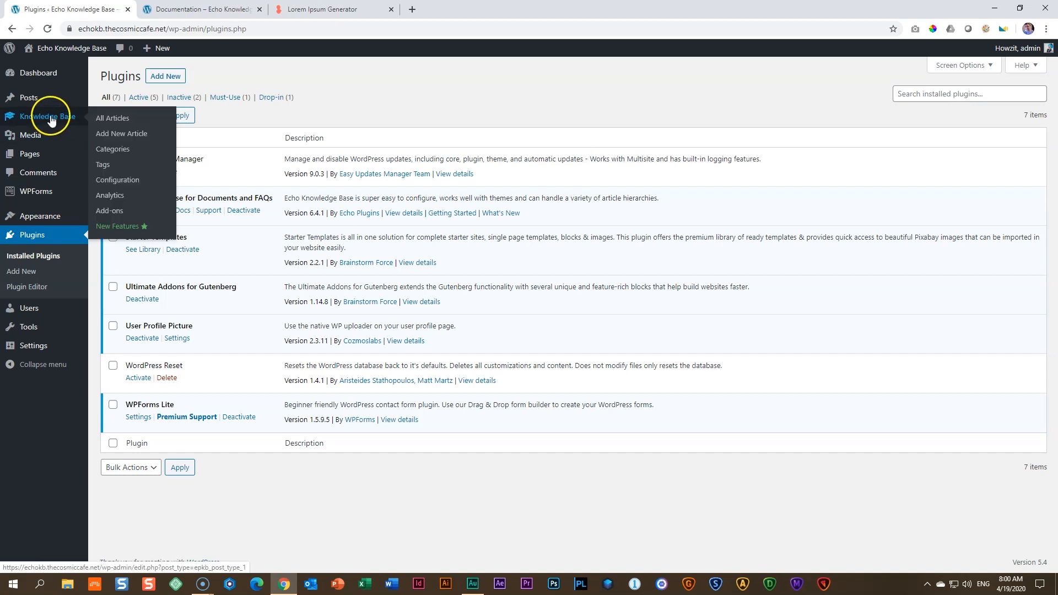
{"action": "left_click", "coordinate": [111, 136]}
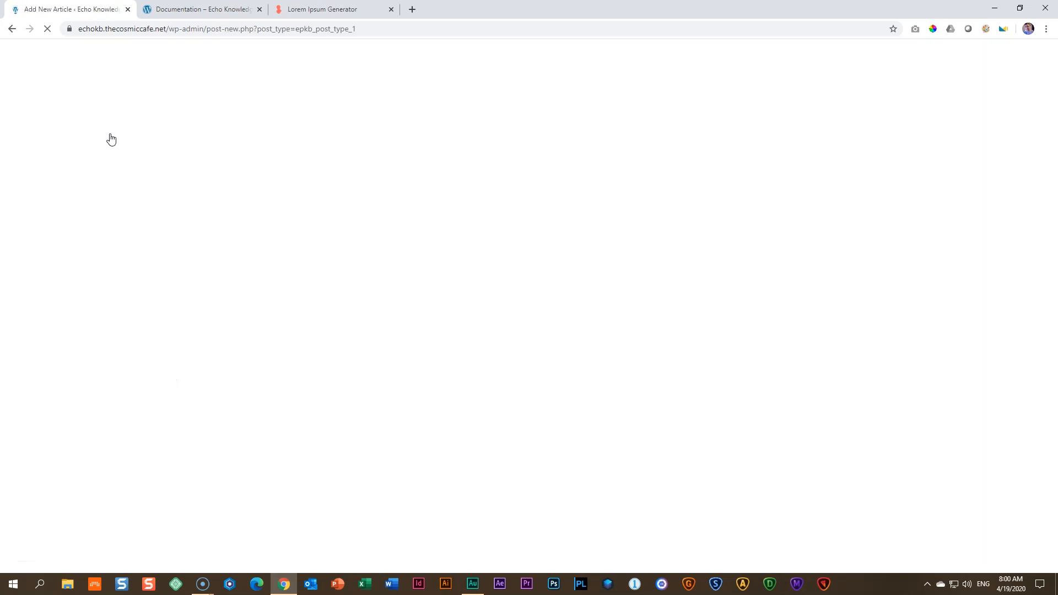
{"action": "left_click", "coordinate": [245, 165]}
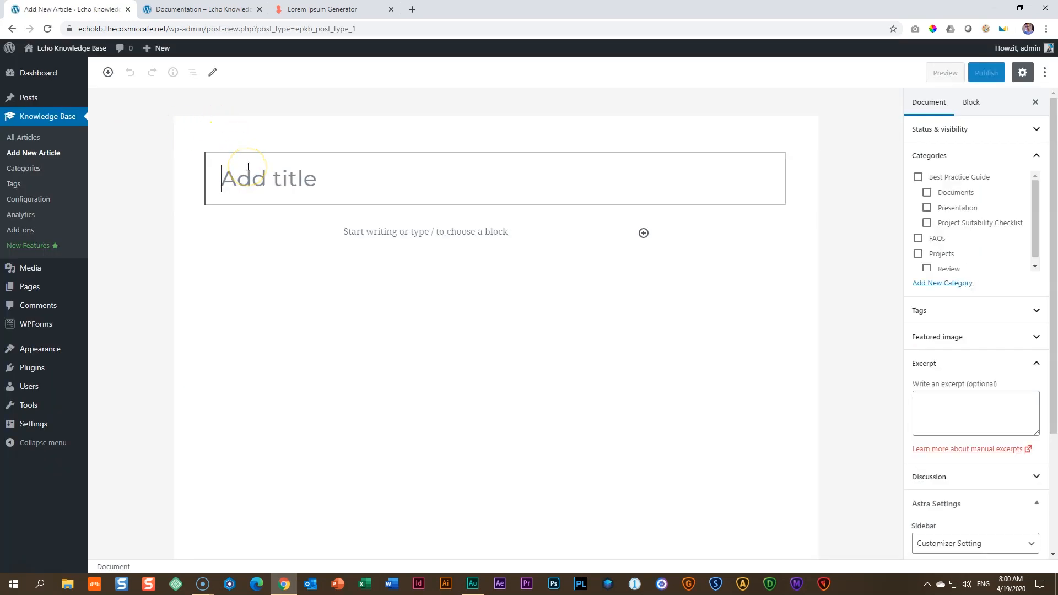
{"action": "type", "text": "Short List P"}
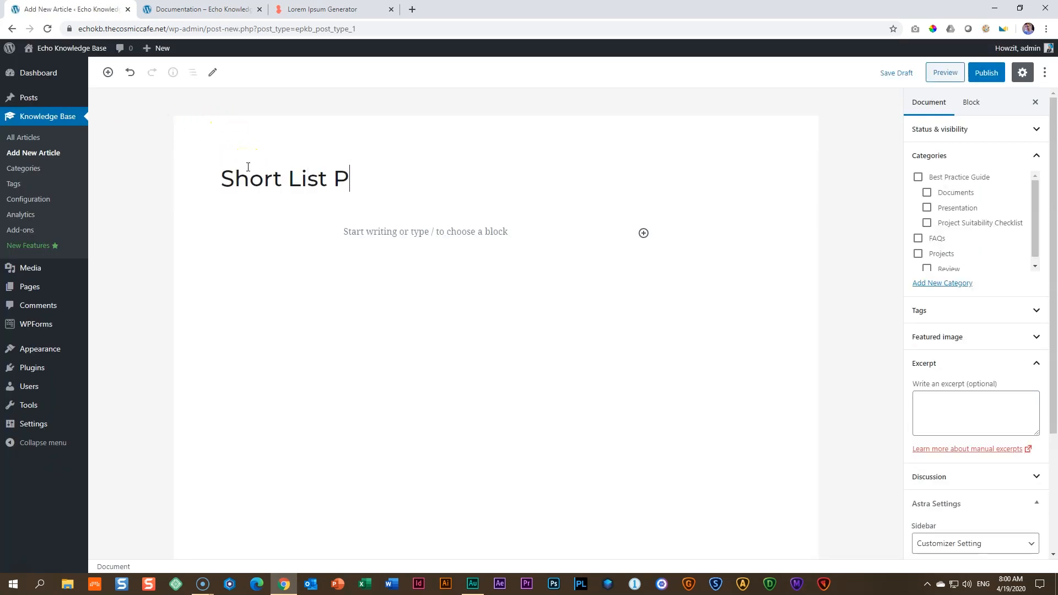
{"action": "type", "text": "resentation"}
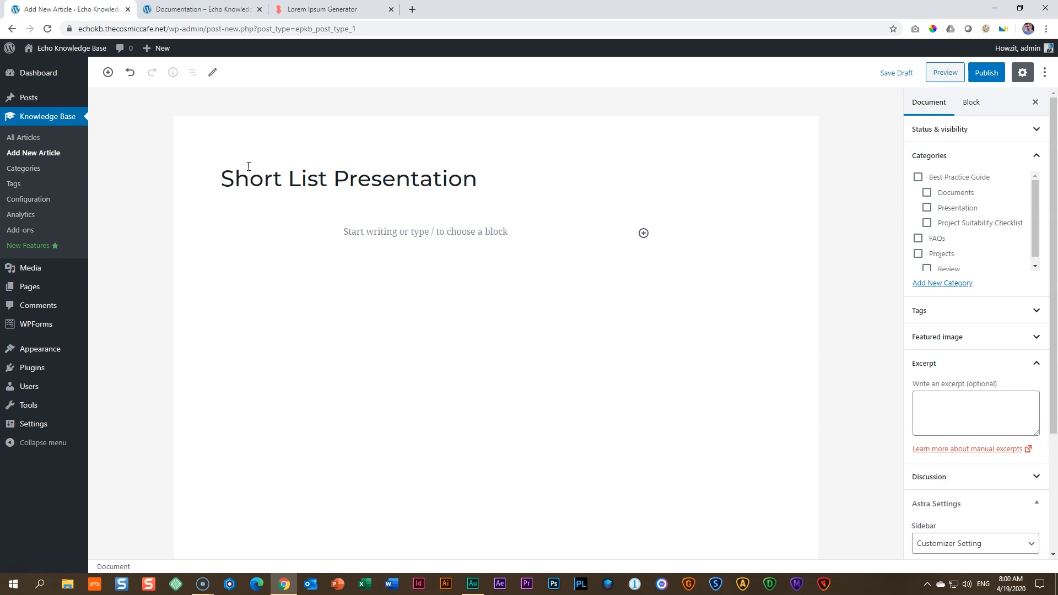
{"action": "left_click_drag", "start_coordinate": [1035, 214], "coordinate": [1034, 239]}
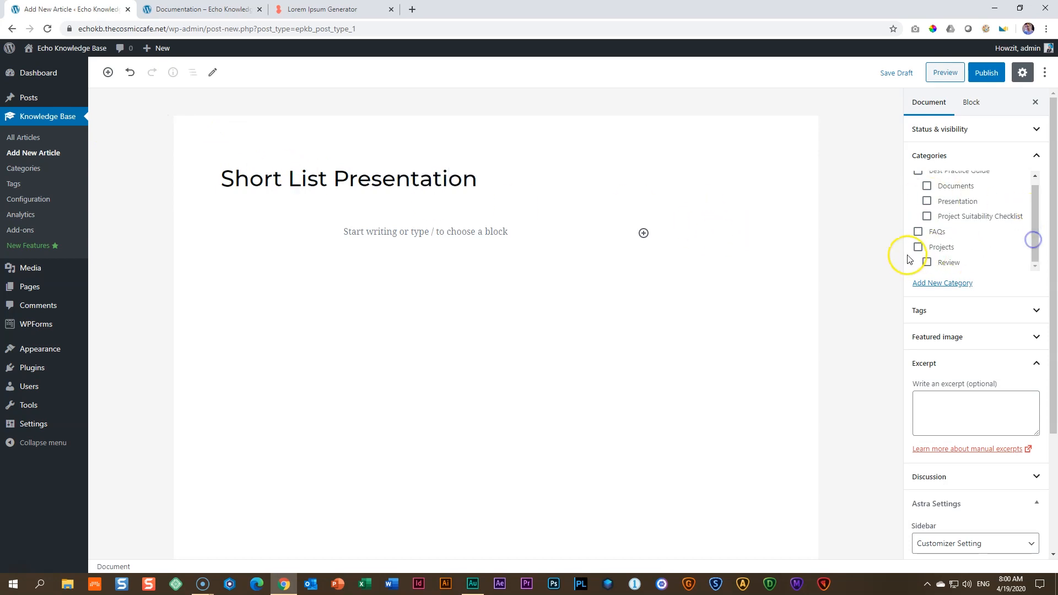
{"action": "left_click", "coordinate": [927, 263]}
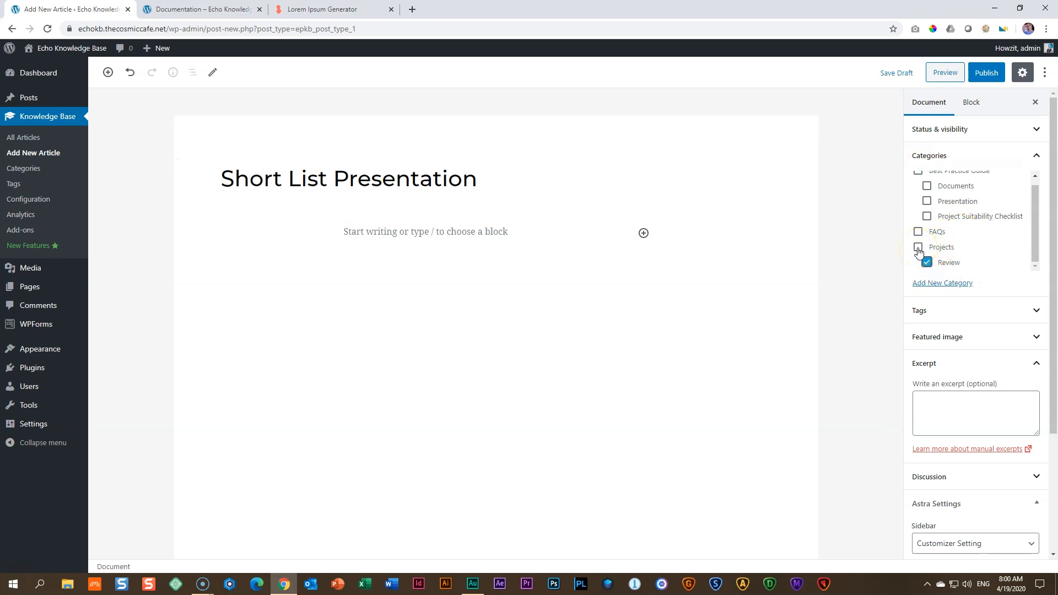
{"action": "left_click", "coordinate": [986, 78]}
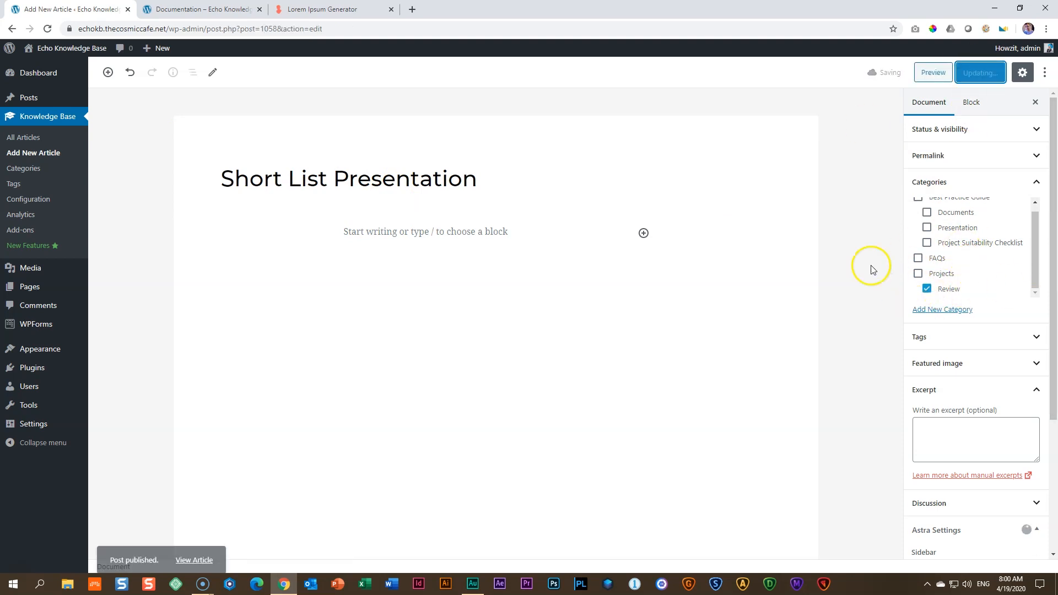
Reload the live Documentation page and expand the Review category under Projects to check its articles
{"action": "left_click", "coordinate": [198, 9]}
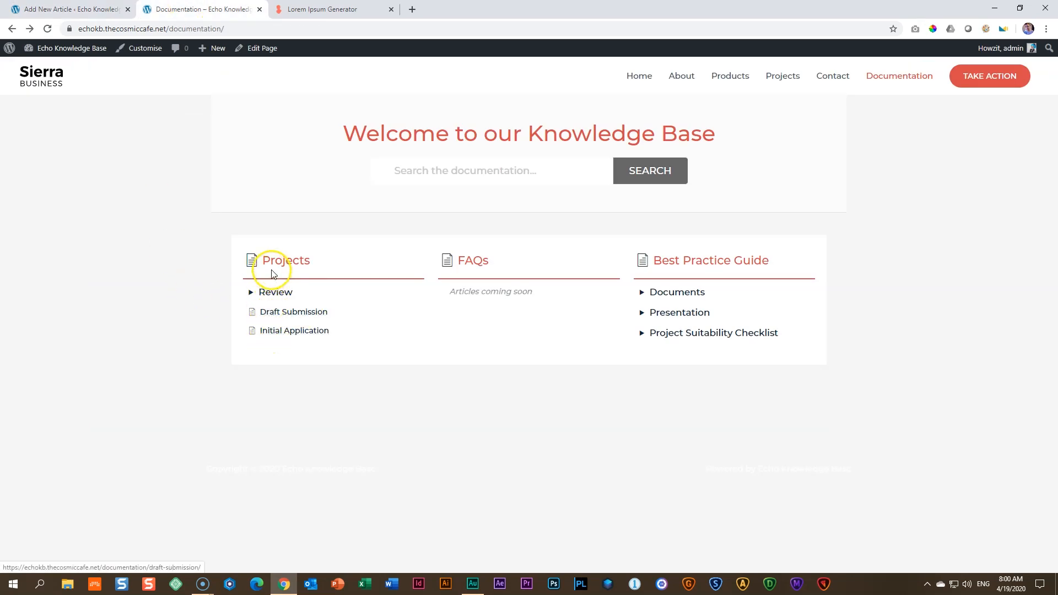
{"action": "left_click", "coordinate": [47, 29]}
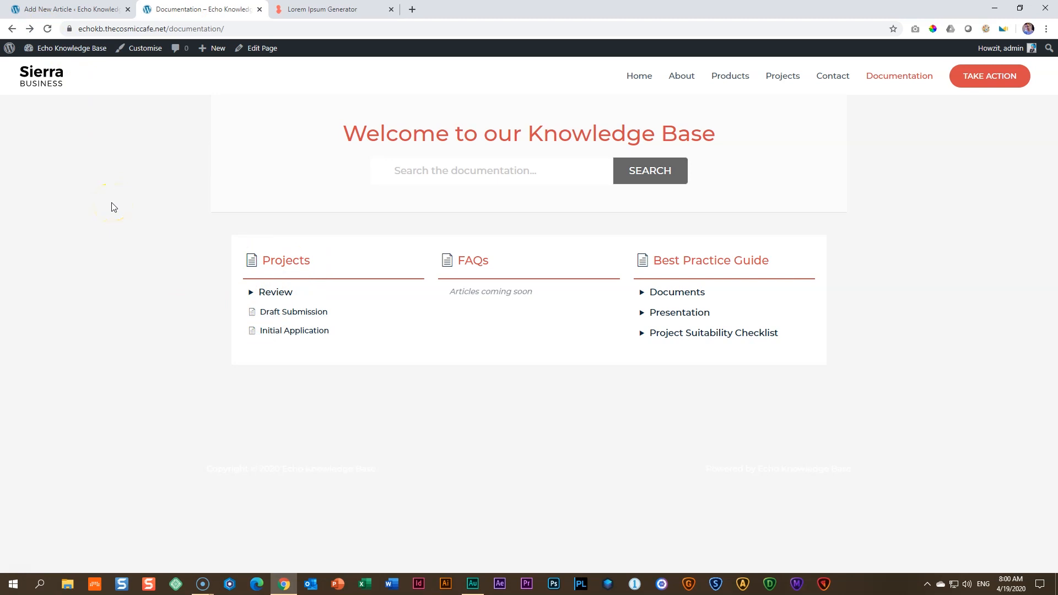
{"action": "left_click", "coordinate": [251, 292]}
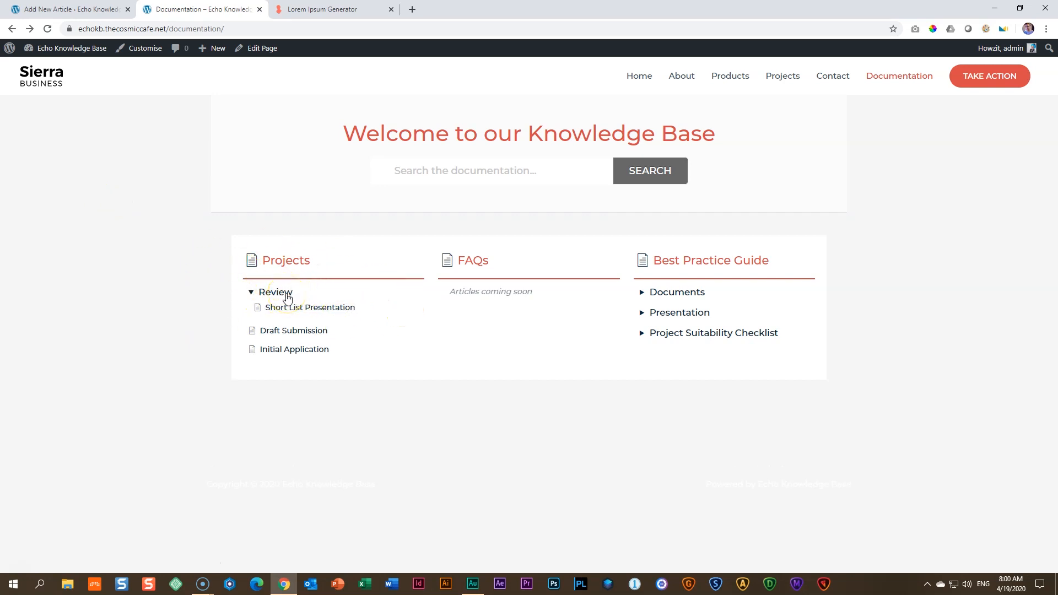
Insert a Content Timeline block from the Ultimate Addons Blocks into the Short List Presentation article
{"action": "left_click", "coordinate": [69, 9]}
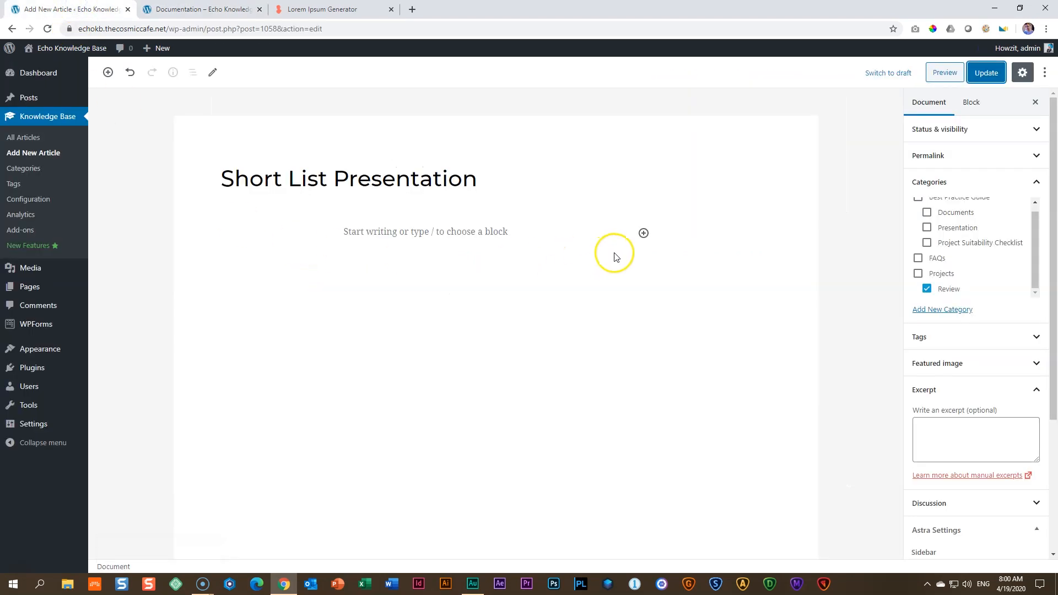
{"action": "left_click", "coordinate": [644, 234]}
{"action": "left_click", "coordinate": [108, 72]}
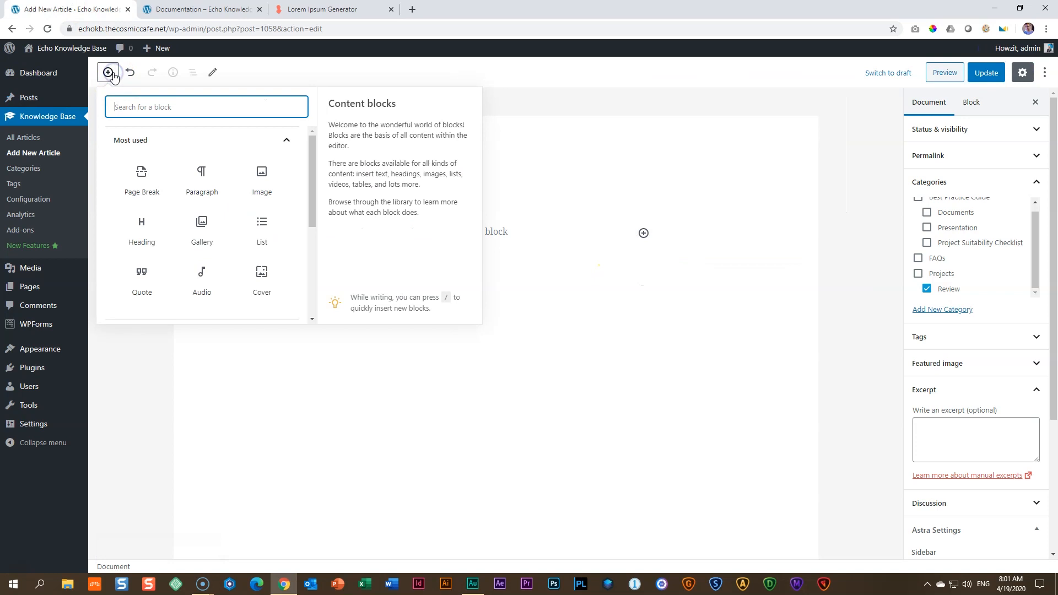
{"action": "left_click", "coordinate": [280, 150]}
{"action": "scroll", "coordinate": [187, 182], "scroll_direction": "down", "scroll_amount": 1}
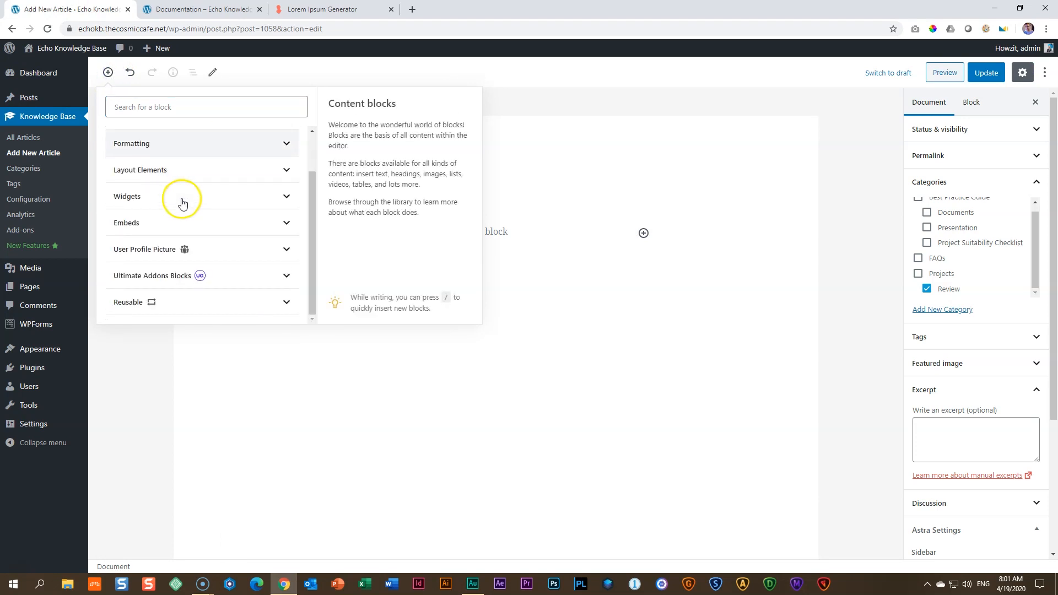
{"action": "left_click", "coordinate": [159, 282]}
{"action": "scroll", "coordinate": [189, 248], "scroll_direction": "down", "scroll_amount": 4}
{"action": "scroll", "coordinate": [190, 243], "scroll_direction": "up", "scroll_amount": 3}
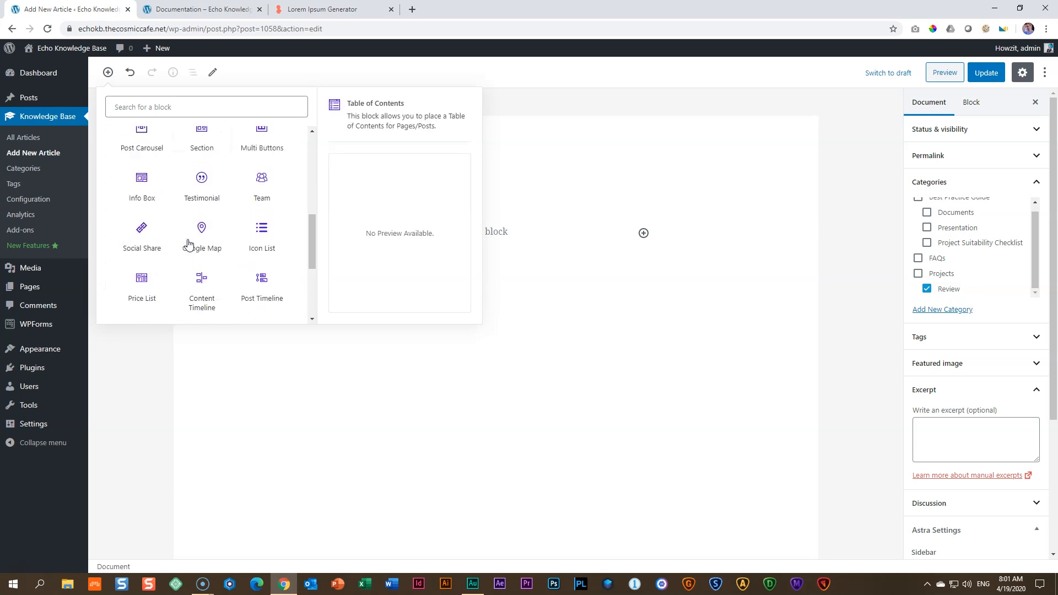
{"action": "scroll", "coordinate": [187, 244], "scroll_direction": "up", "scroll_amount": 1}
{"action": "scroll", "coordinate": [188, 244], "scroll_direction": "up", "scroll_amount": 3}
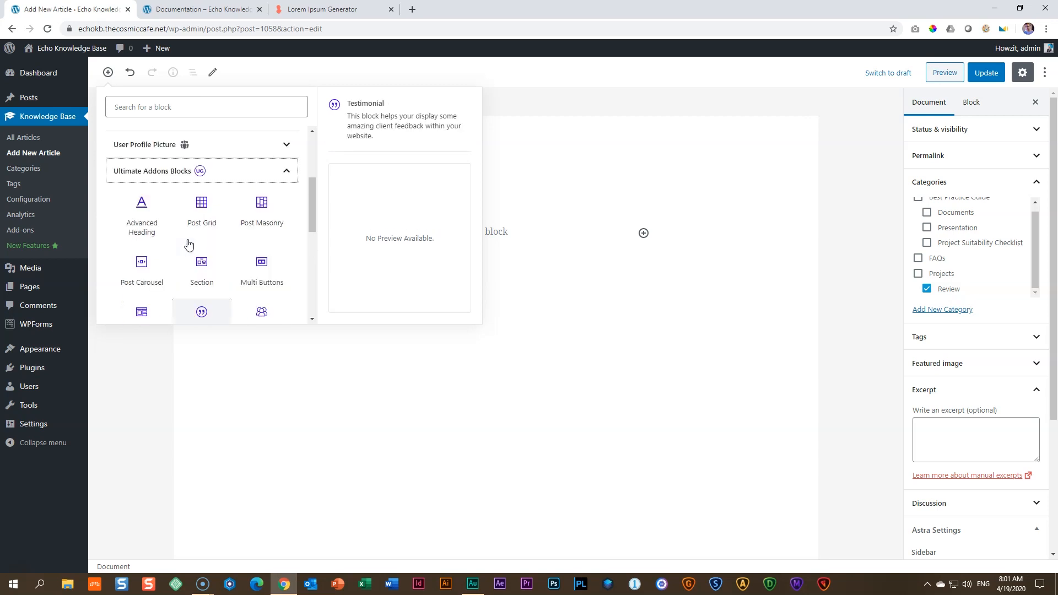
{"action": "scroll", "coordinate": [190, 243], "scroll_direction": "down", "scroll_amount": 2}
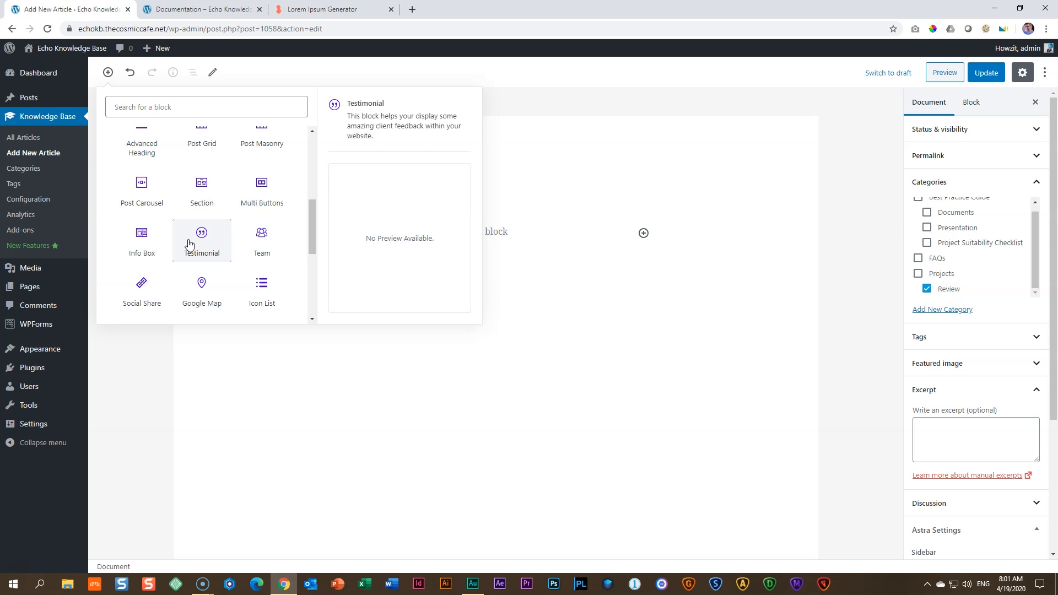
{"action": "scroll", "coordinate": [189, 244], "scroll_direction": "down", "scroll_amount": 2}
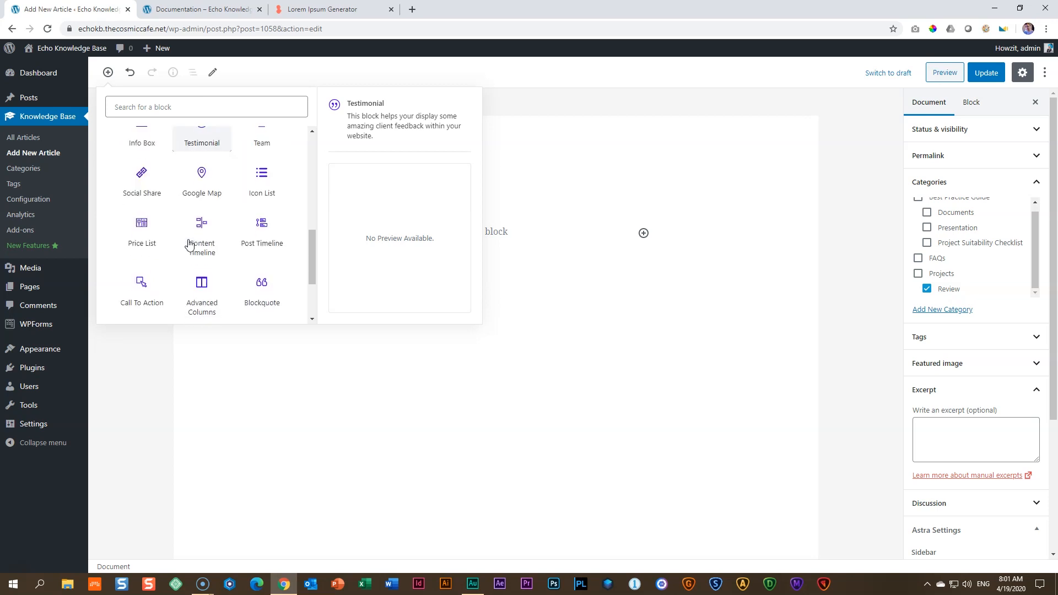
{"action": "left_click", "coordinate": [201, 239]}
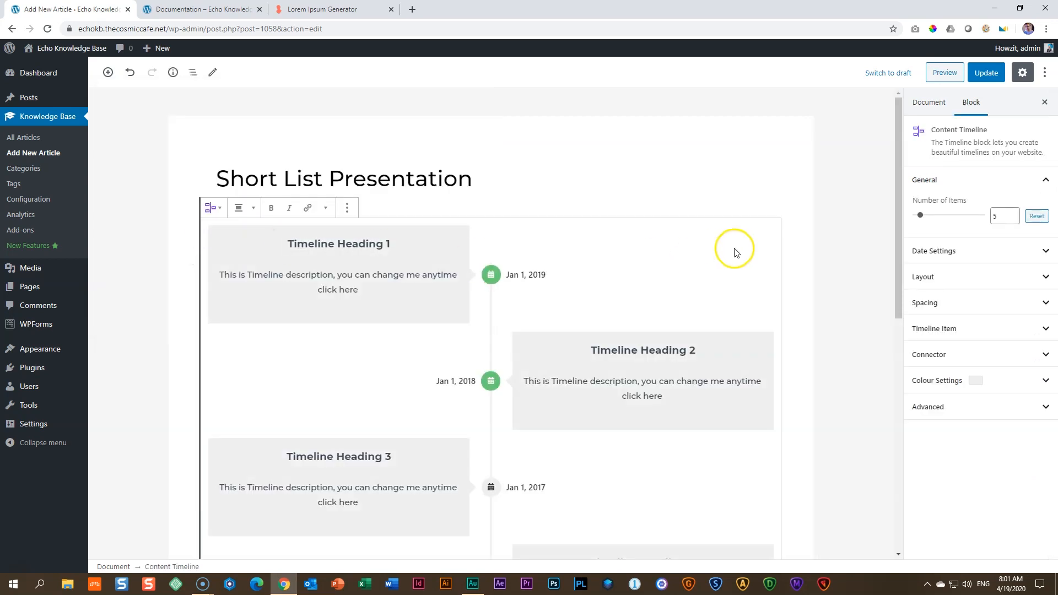
Look over the inserted timeline and update the published Short List Presentation article
{"action": "left_click", "coordinate": [699, 180]}
{"action": "scroll", "coordinate": [659, 369], "scroll_direction": "down", "scroll_amount": 4}
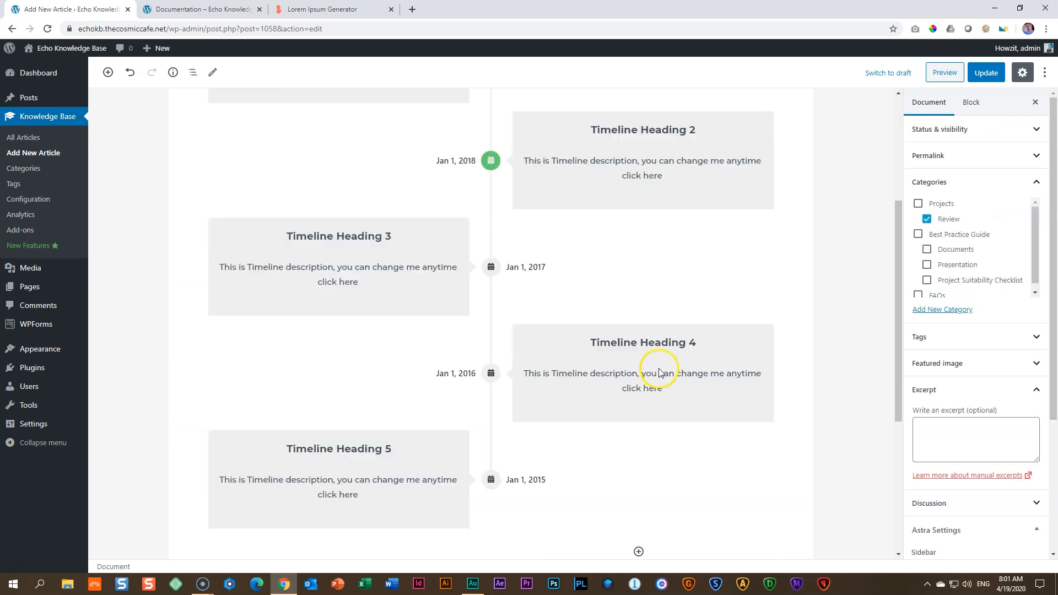
{"action": "scroll", "coordinate": [660, 368], "scroll_direction": "down", "scroll_amount": 5}
{"action": "scroll", "coordinate": [659, 369], "scroll_direction": "up", "scroll_amount": 10}
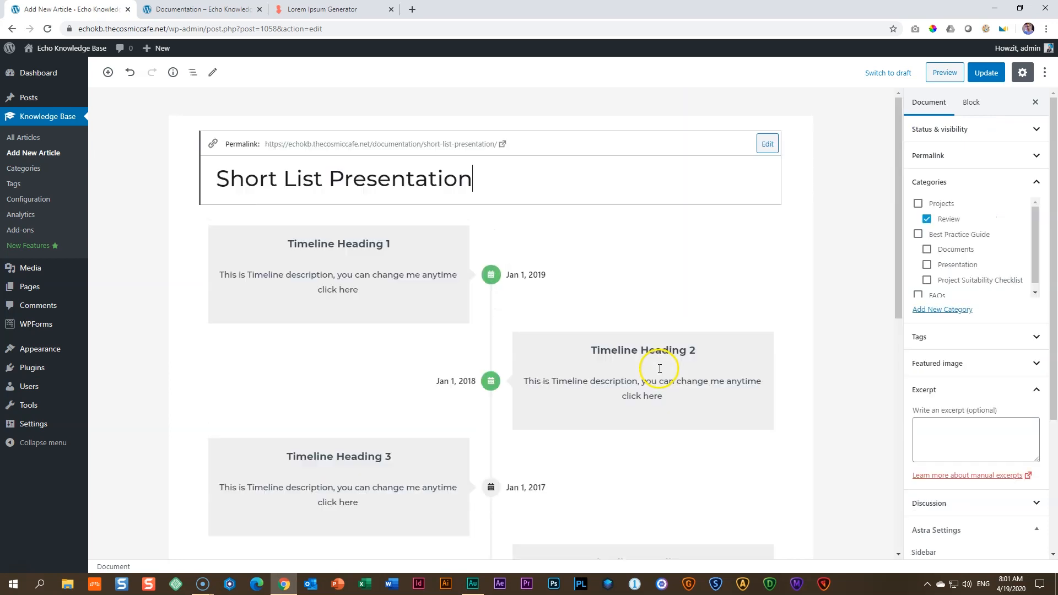
{"action": "left_click", "coordinate": [986, 73]}
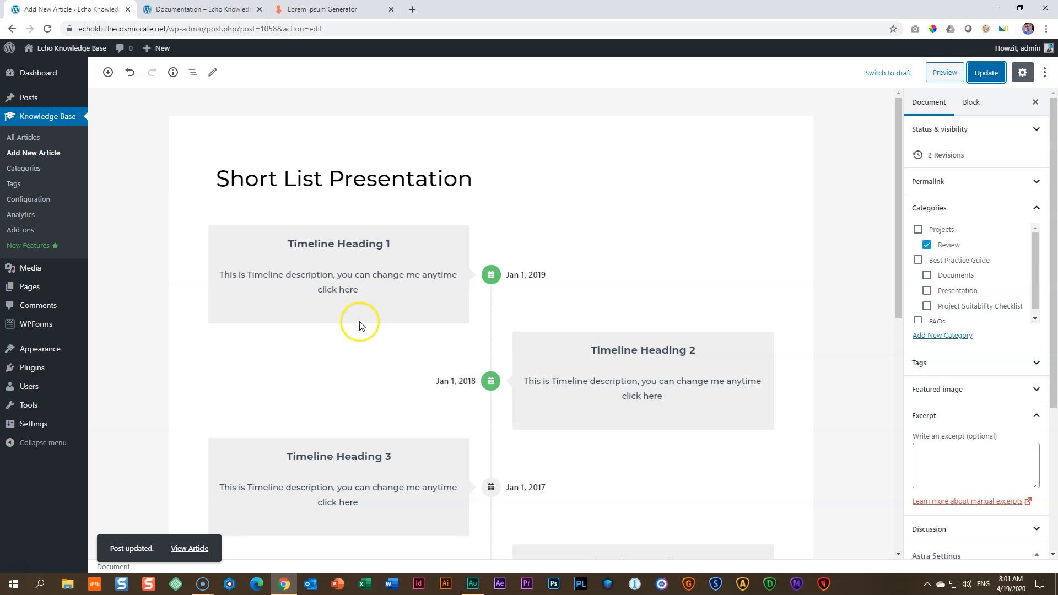
{"action": "scroll", "coordinate": [560, 334], "scroll_direction": "down", "scroll_amount": 3}
{"action": "scroll", "coordinate": [560, 333], "scroll_direction": "up", "scroll_amount": 3}
Reload the live Documentation page, open Short List Presentation under Review, and examine how its timeline displays while scrolling
{"action": "key", "text": "ctrl+Tab"}
{"action": "left_click", "coordinate": [46, 31]}
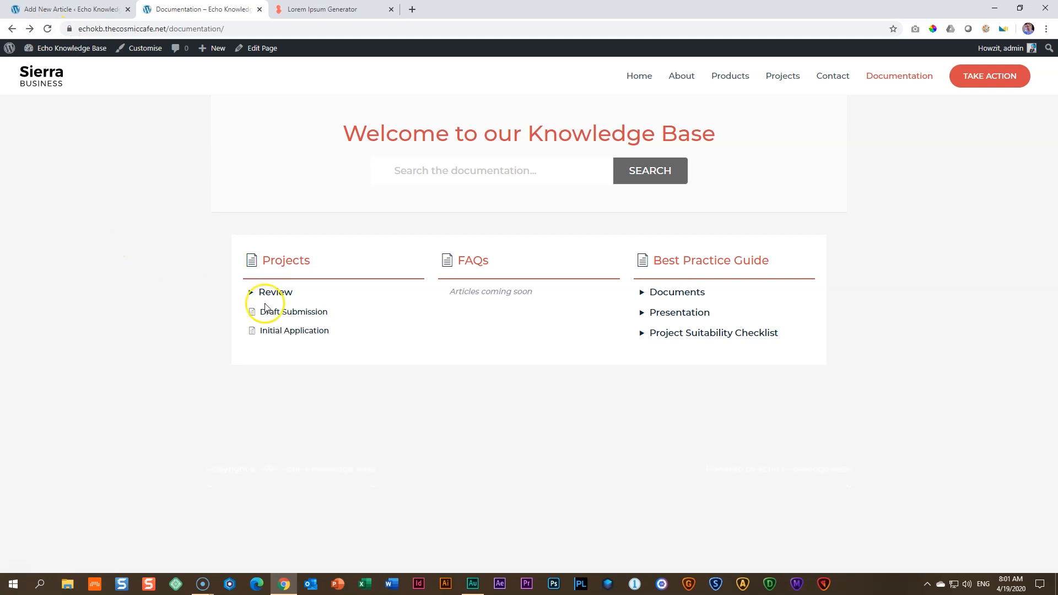
{"action": "left_click", "coordinate": [250, 292]}
{"action": "left_click", "coordinate": [288, 313]}
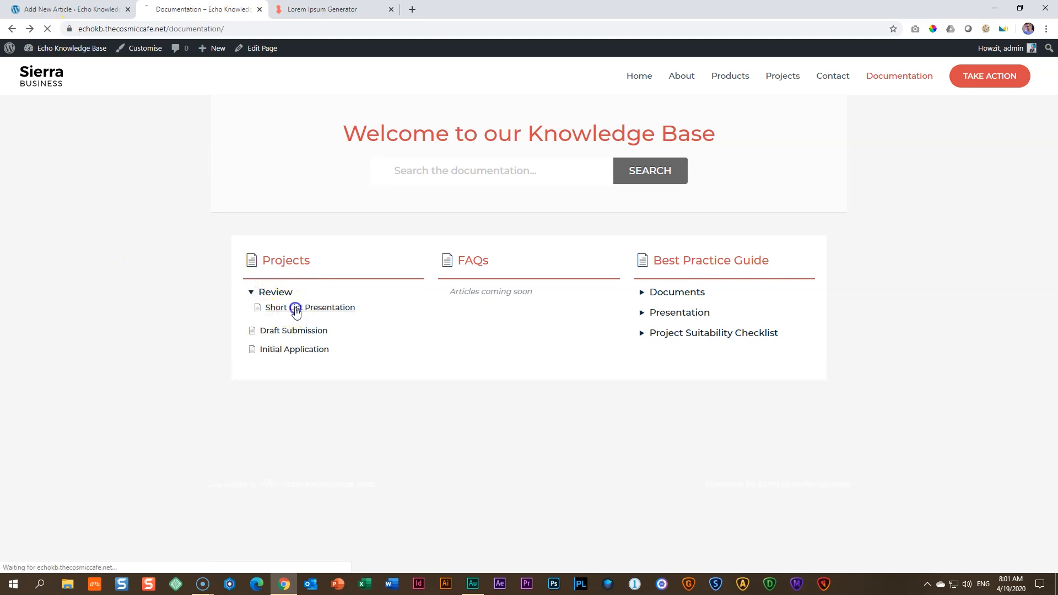
{"action": "left_click", "coordinate": [669, 264]}
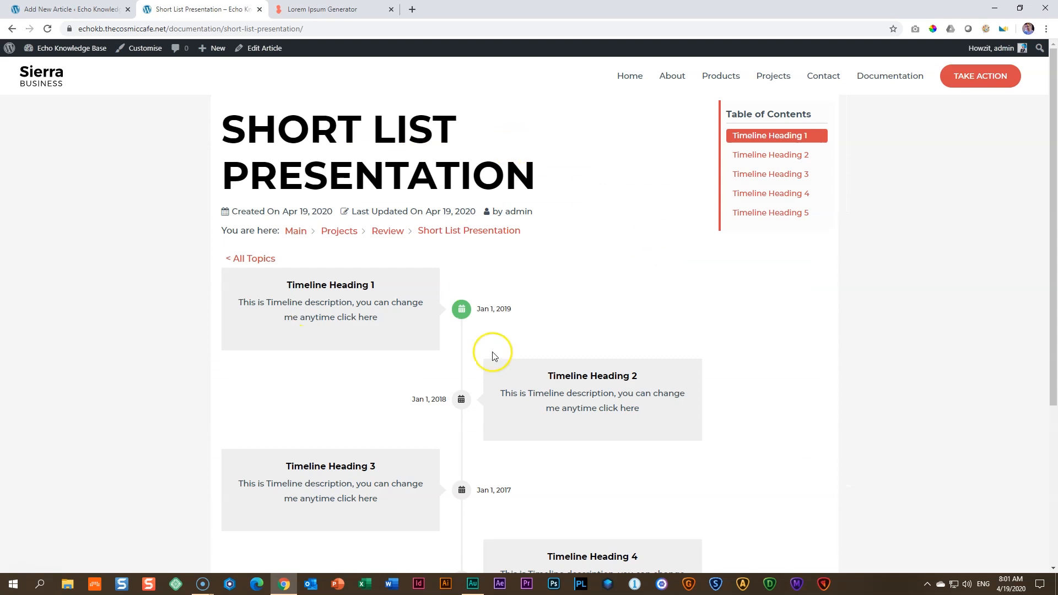
{"action": "scroll", "coordinate": [491, 350], "scroll_direction": "down", "scroll_amount": 4}
{"action": "scroll", "coordinate": [491, 355], "scroll_direction": "up", "scroll_amount": 4}
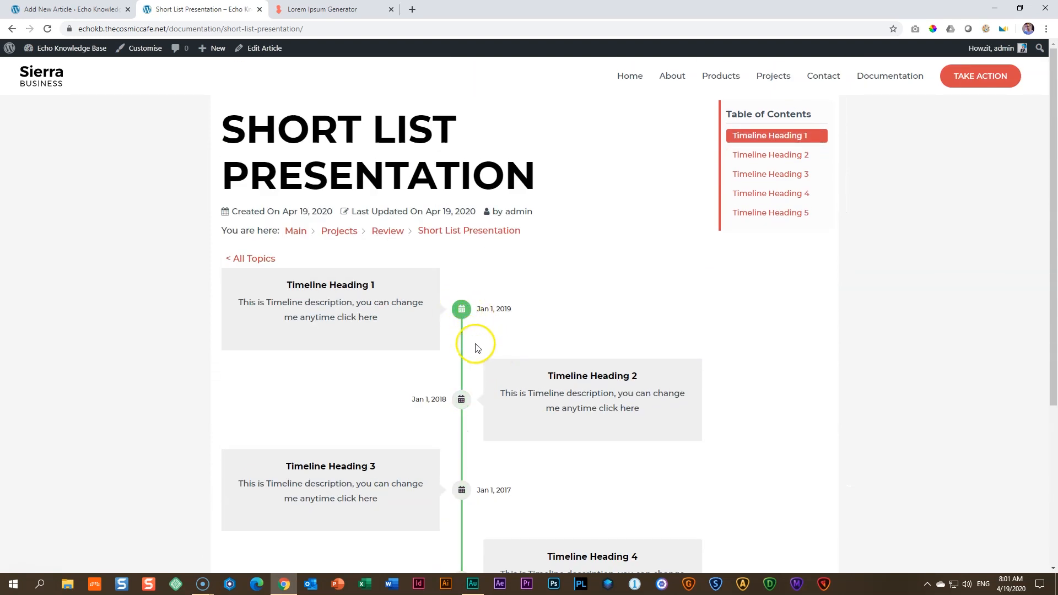
{"action": "scroll", "coordinate": [556, 344], "scroll_direction": "down", "scroll_amount": 4}
{"action": "scroll", "coordinate": [557, 345], "scroll_direction": "up", "scroll_amount": 4}
Search the plugin directory for "qubely", then install and activate Gutenberg Blocks and Page Builder – Qubely
{"action": "left_click", "coordinate": [69, 9]}
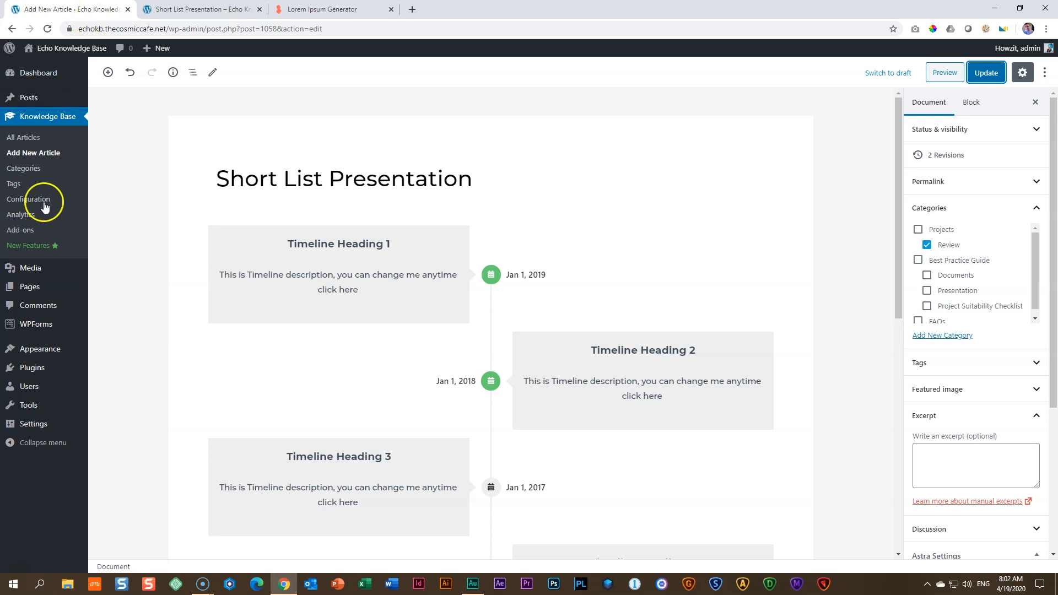
{"action": "mouse_move", "coordinate": [47, 365]}
{"action": "left_click", "coordinate": [125, 374]}
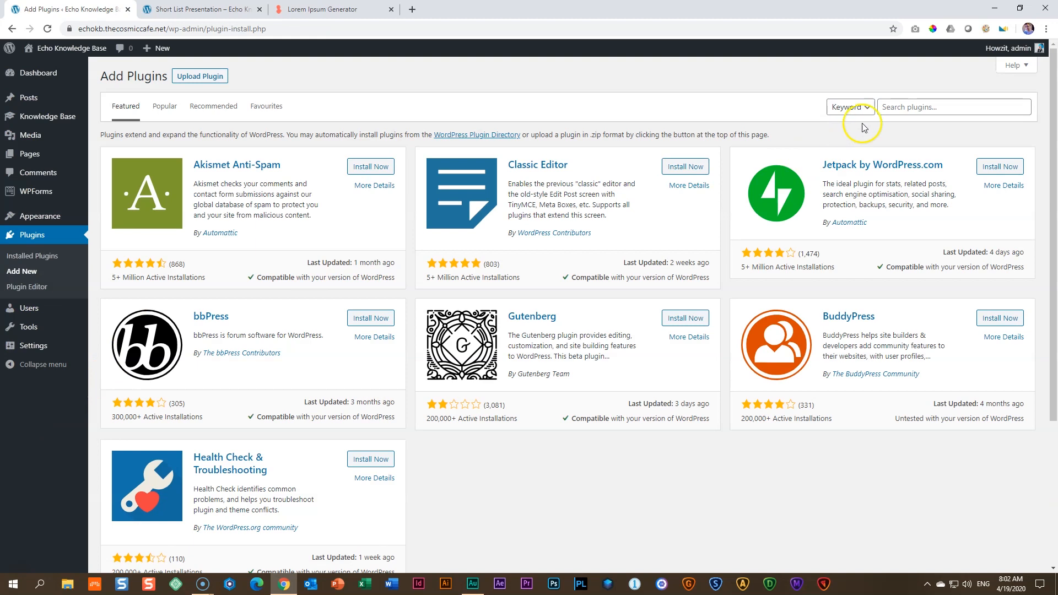
{"action": "left_click", "coordinate": [916, 106]}
{"action": "type", "text": "qubely"}
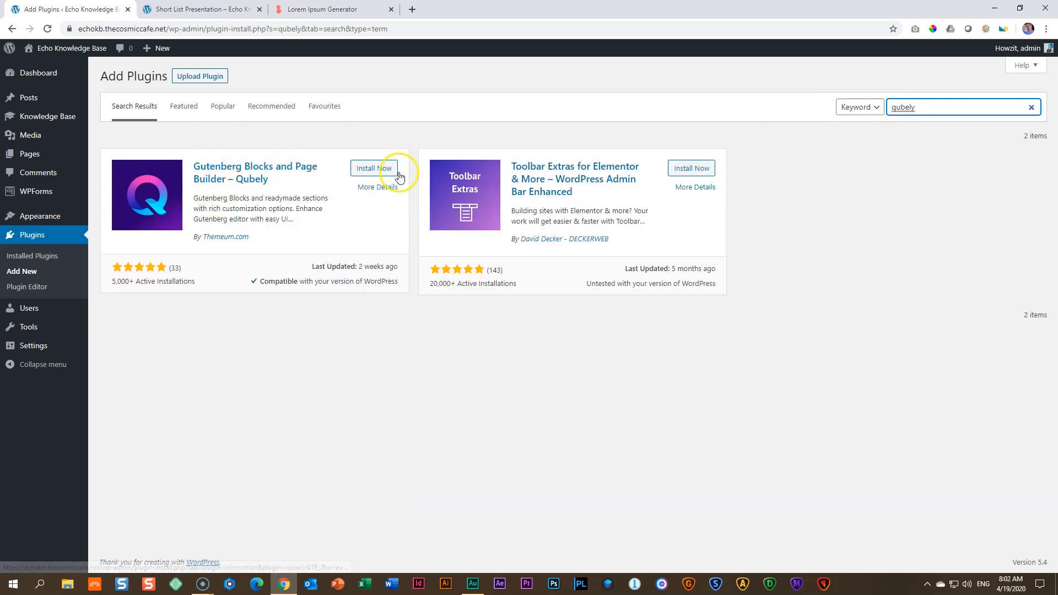
{"action": "left_click", "coordinate": [378, 170]}
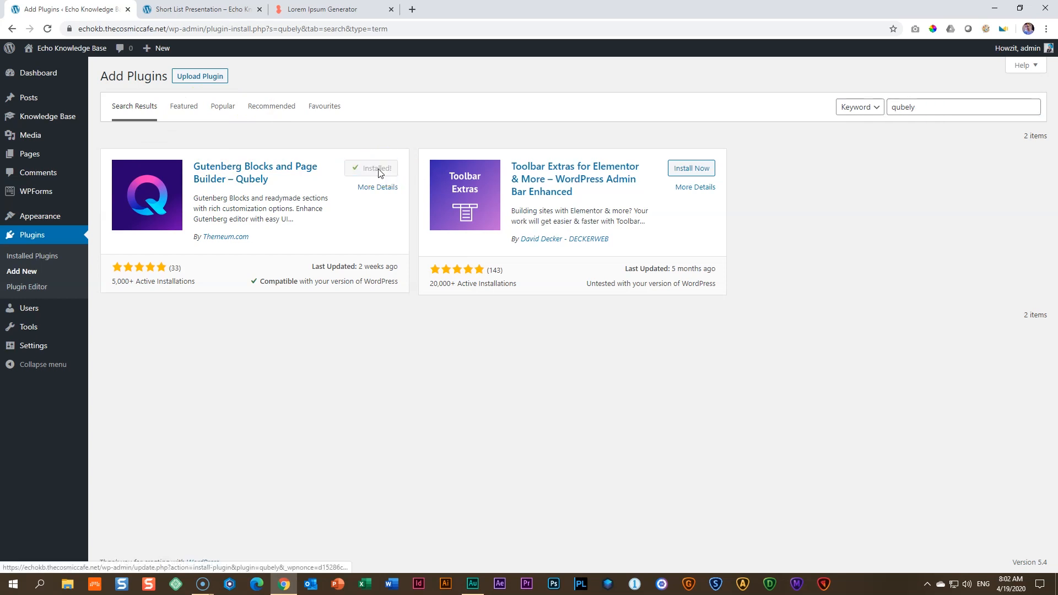
{"action": "left_click", "coordinate": [378, 171]}
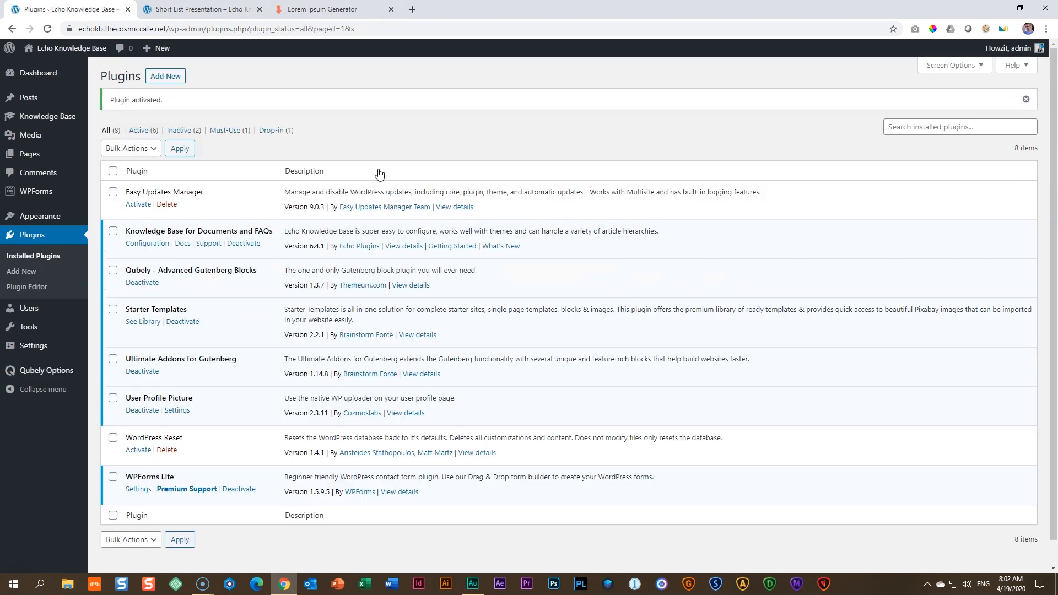
Create a knowledge base article titled "Interviews", assign it to the Review category, and publish it
{"action": "mouse_move", "coordinate": [46, 121]}
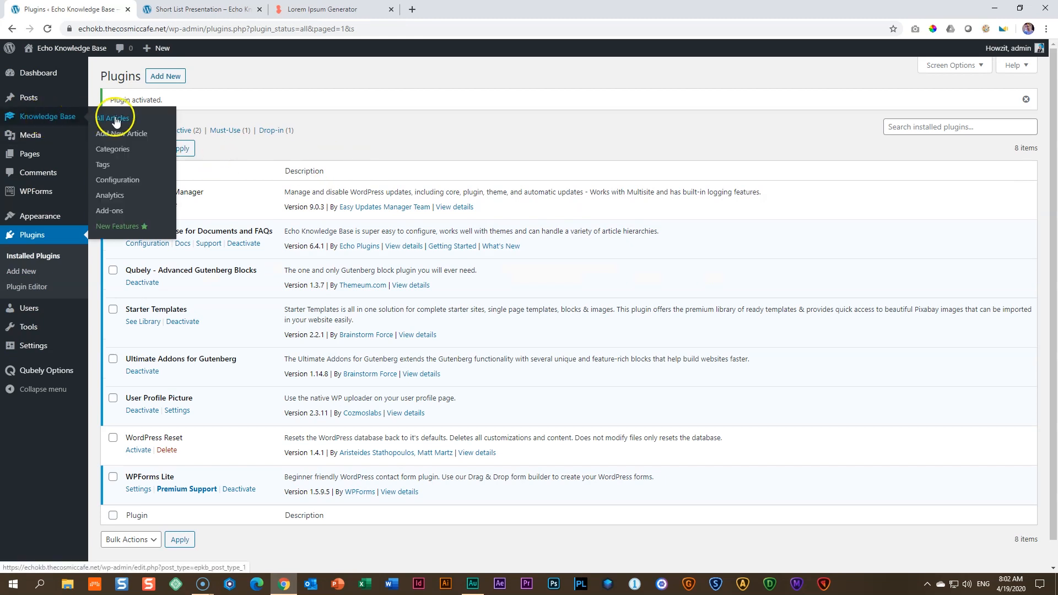
{"action": "left_click", "coordinate": [111, 137]}
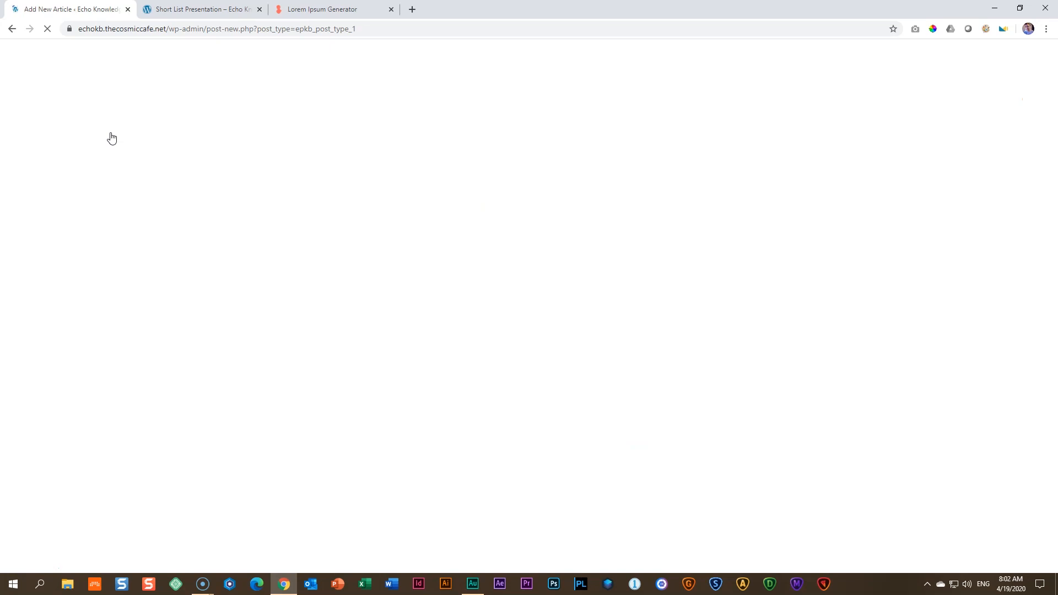
{"action": "left_click", "coordinate": [269, 192]}
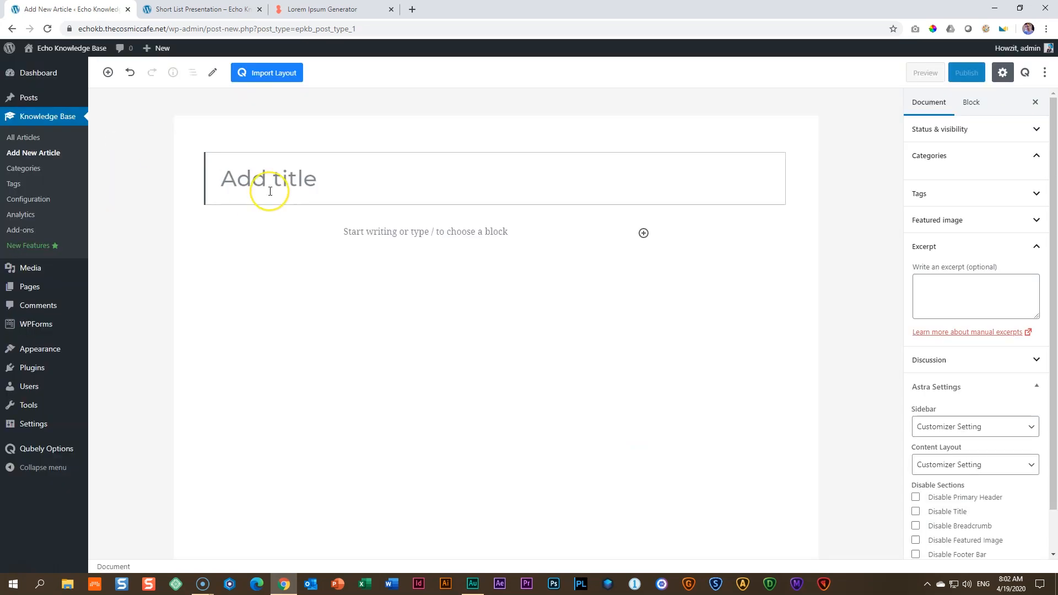
{"action": "type", "text": "Interviews"}
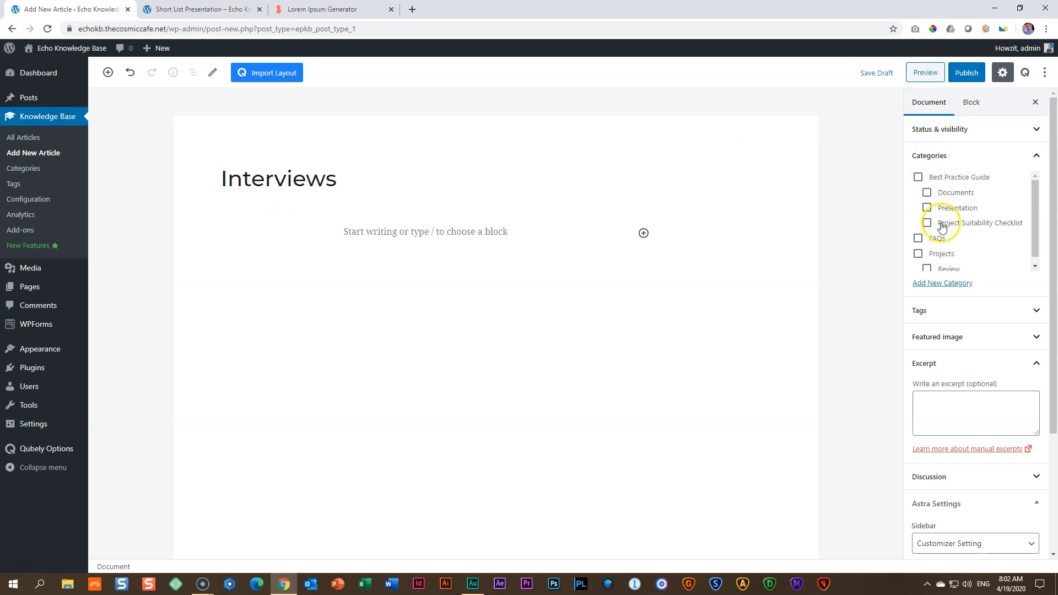
{"action": "scroll", "coordinate": [925, 263], "scroll_direction": "down", "scroll_amount": 1}
{"action": "left_click", "coordinate": [926, 263]}
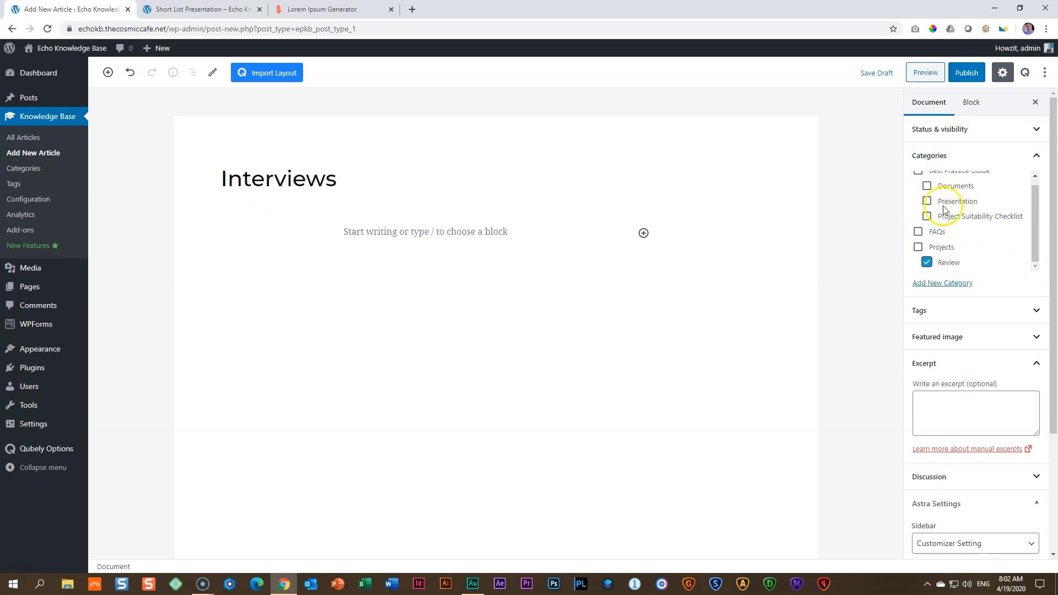
{"action": "left_click", "coordinate": [967, 73]}
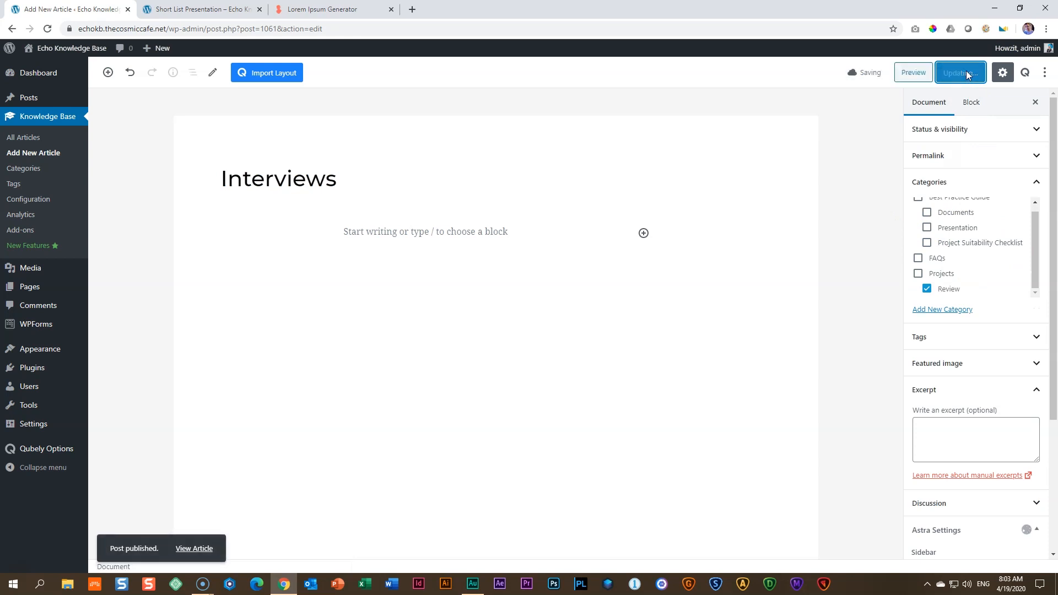
{"action": "left_click", "coordinate": [643, 233]}
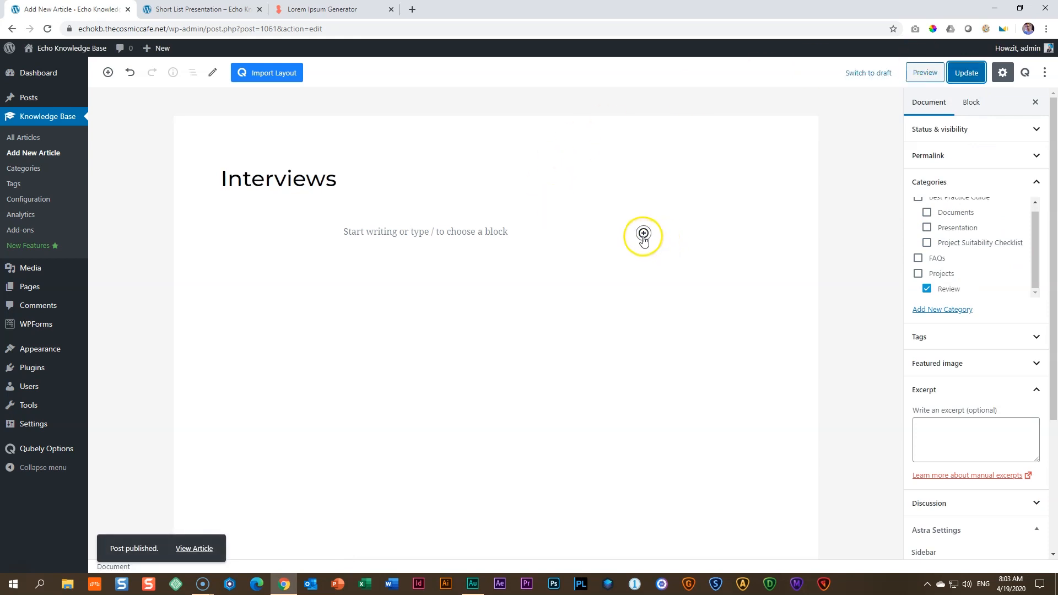
{"action": "left_click", "coordinate": [643, 233]}
{"action": "left_click", "coordinate": [108, 72]}
{"action": "left_click", "coordinate": [108, 72]}
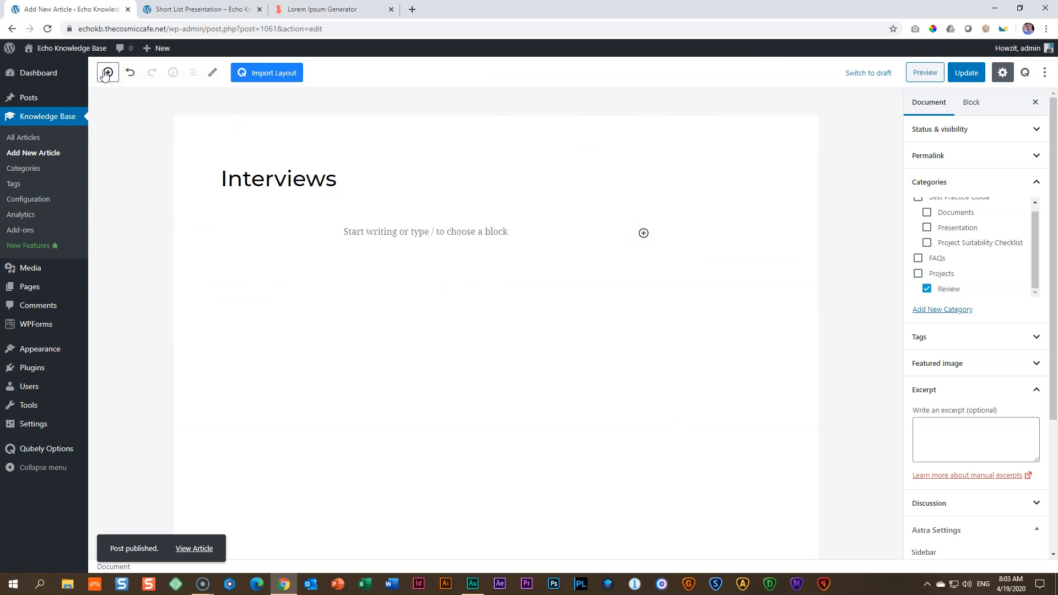
Import the free Content 3 section from the Qubely layout library into the Interviews article and update the article
{"action": "left_click", "coordinate": [257, 74]}
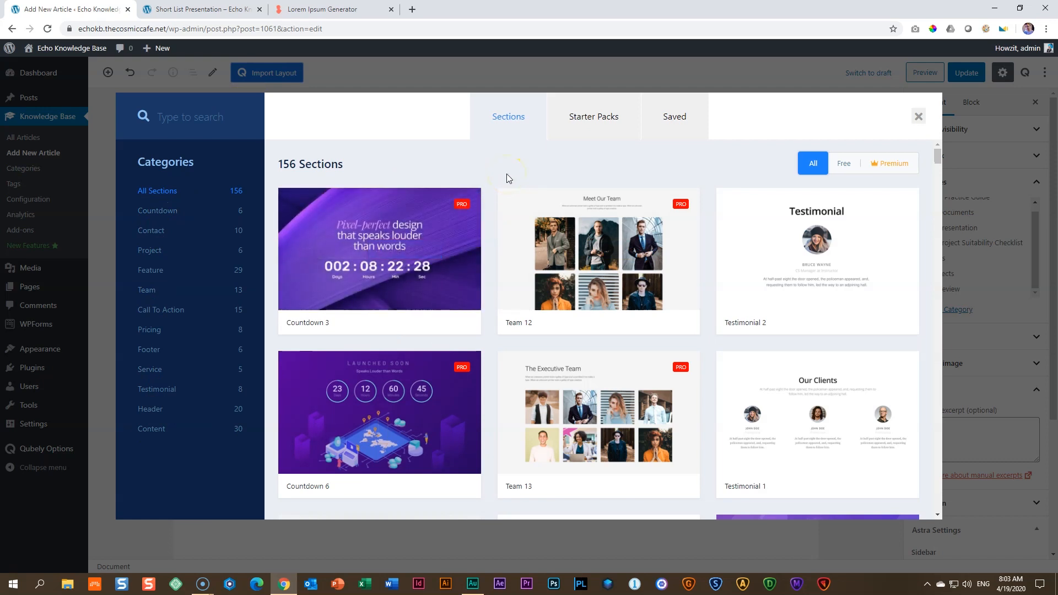
{"action": "left_click", "coordinate": [842, 164]}
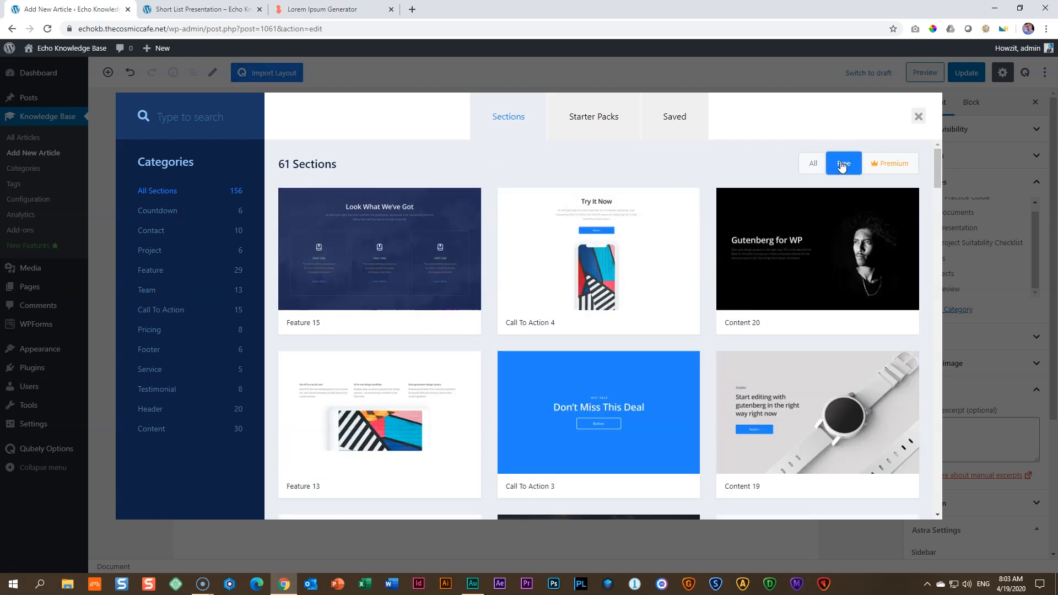
{"action": "scroll", "coordinate": [816, 220], "scroll_direction": "down", "scroll_amount": 12}
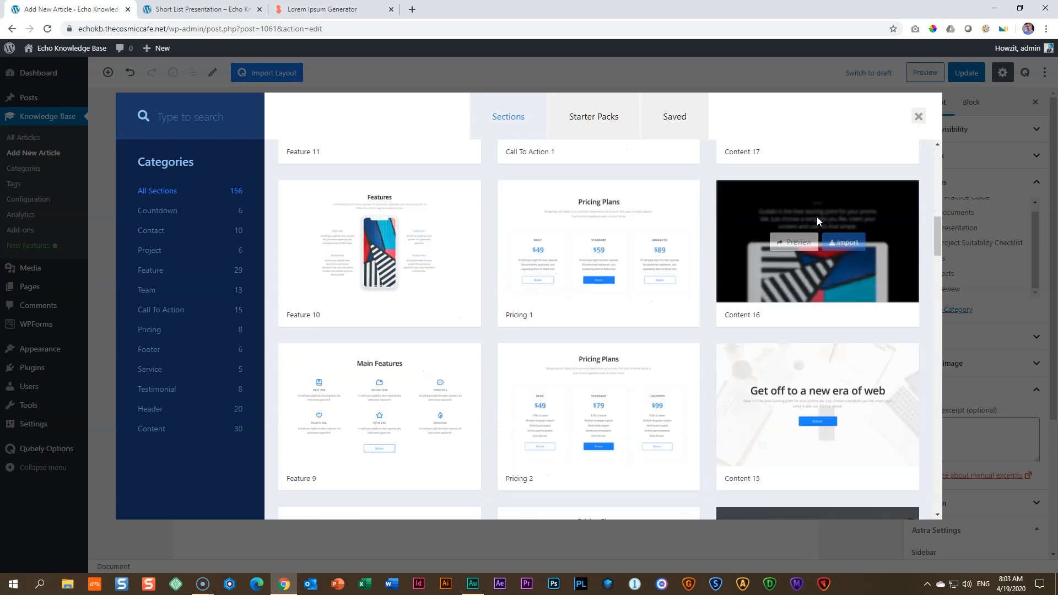
{"action": "scroll", "coordinate": [817, 216], "scroll_direction": "down", "scroll_amount": 20}
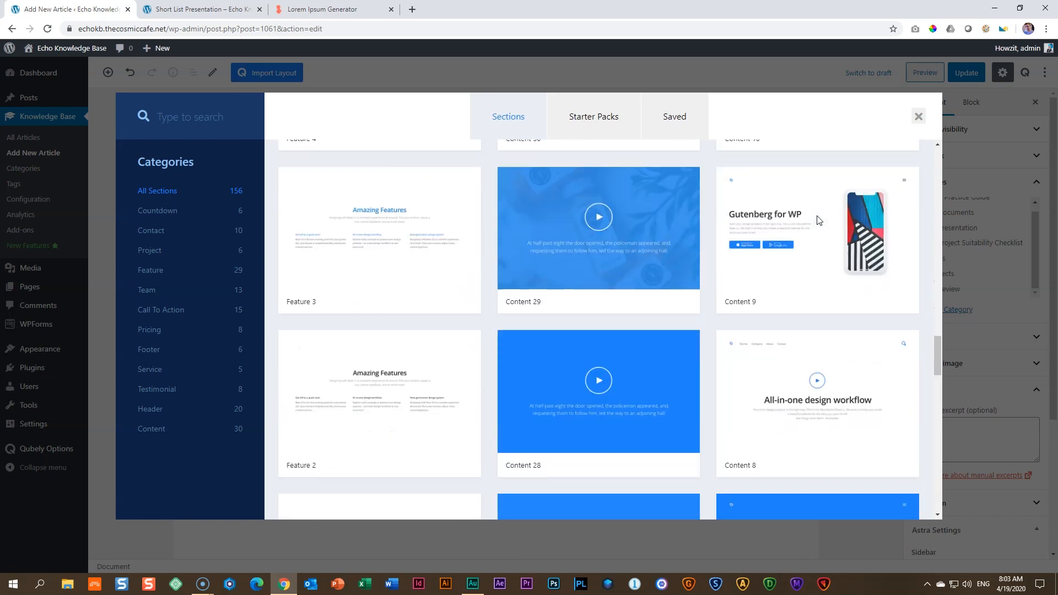
{"action": "scroll", "coordinate": [817, 219], "scroll_direction": "down", "scroll_amount": 14}
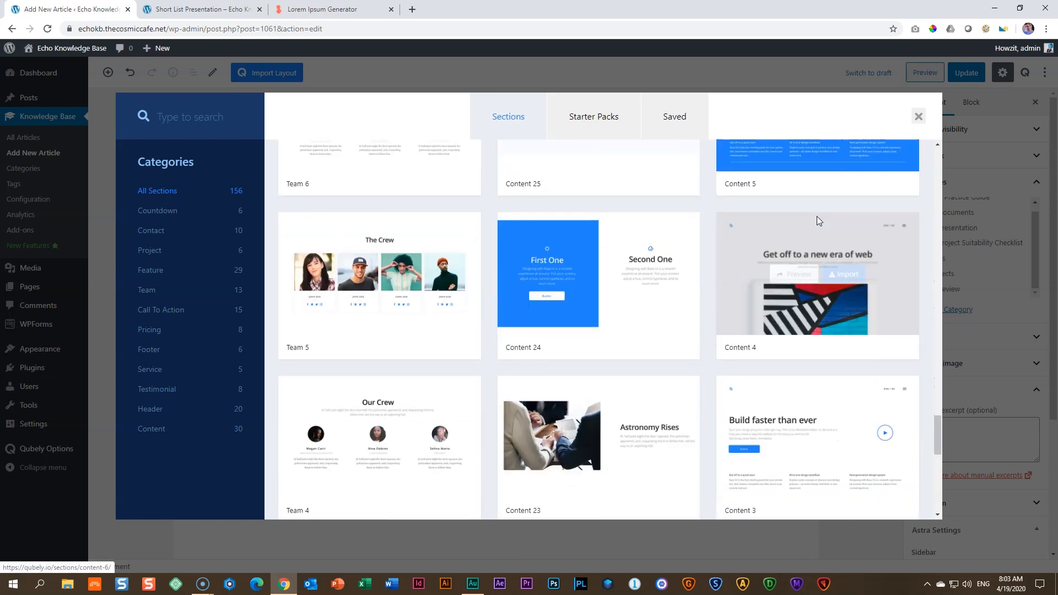
{"action": "scroll", "coordinate": [817, 216], "scroll_direction": "down", "scroll_amount": 9}
{"action": "scroll", "coordinate": [817, 217], "scroll_direction": "up", "scroll_amount": 6}
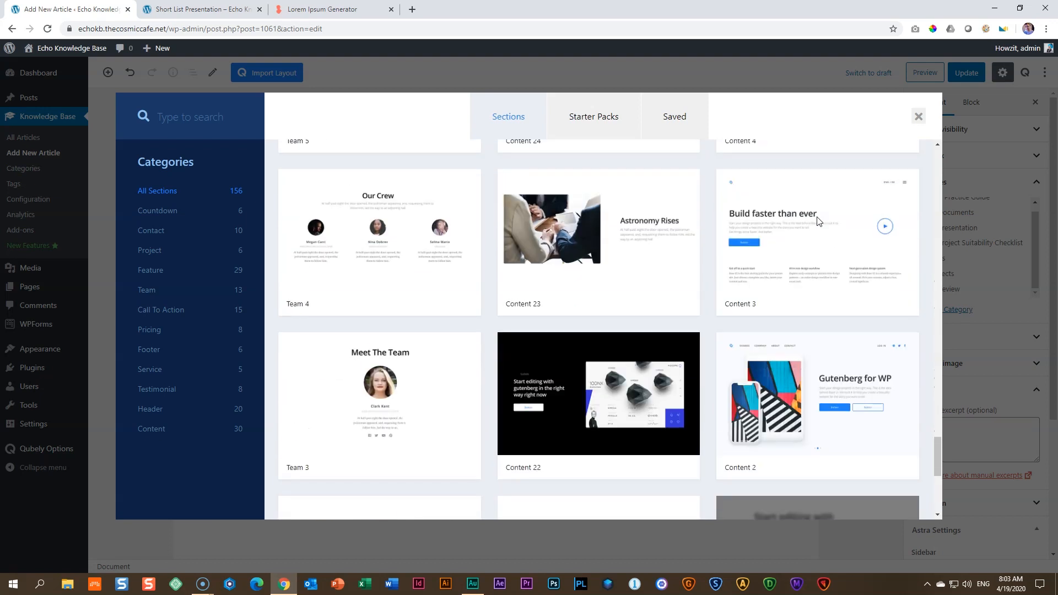
{"action": "scroll", "coordinate": [818, 220], "scroll_direction": "up", "scroll_amount": 1}
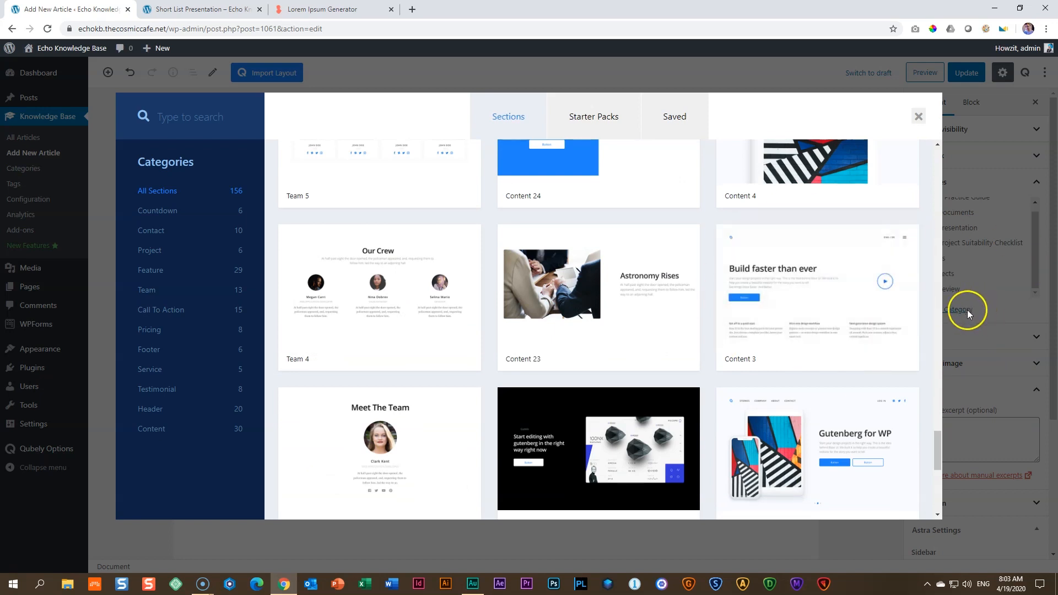
{"action": "left_click", "coordinate": [845, 286]}
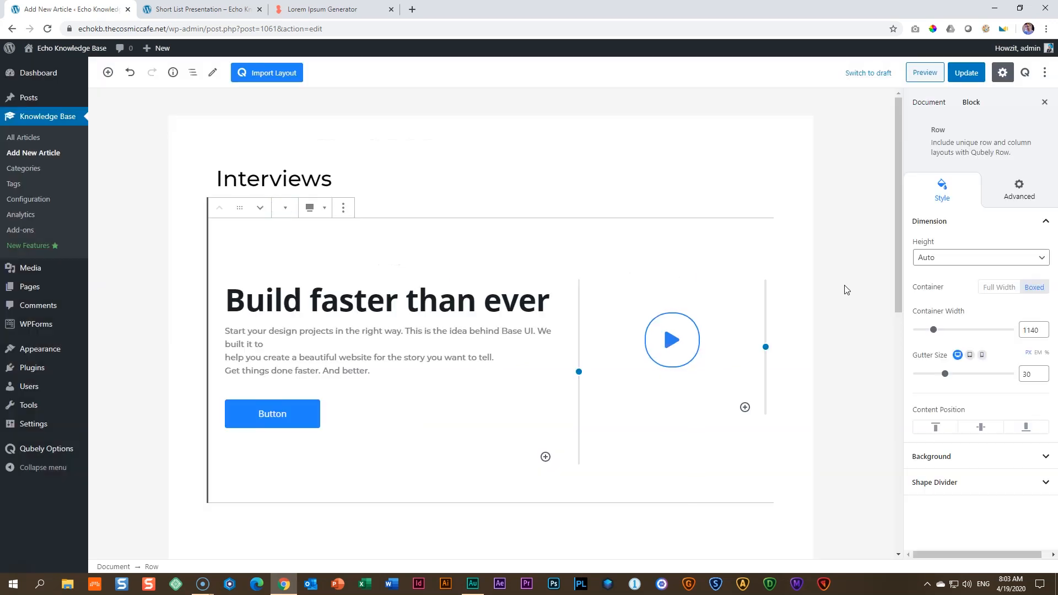
{"action": "left_click", "coordinate": [789, 198]}
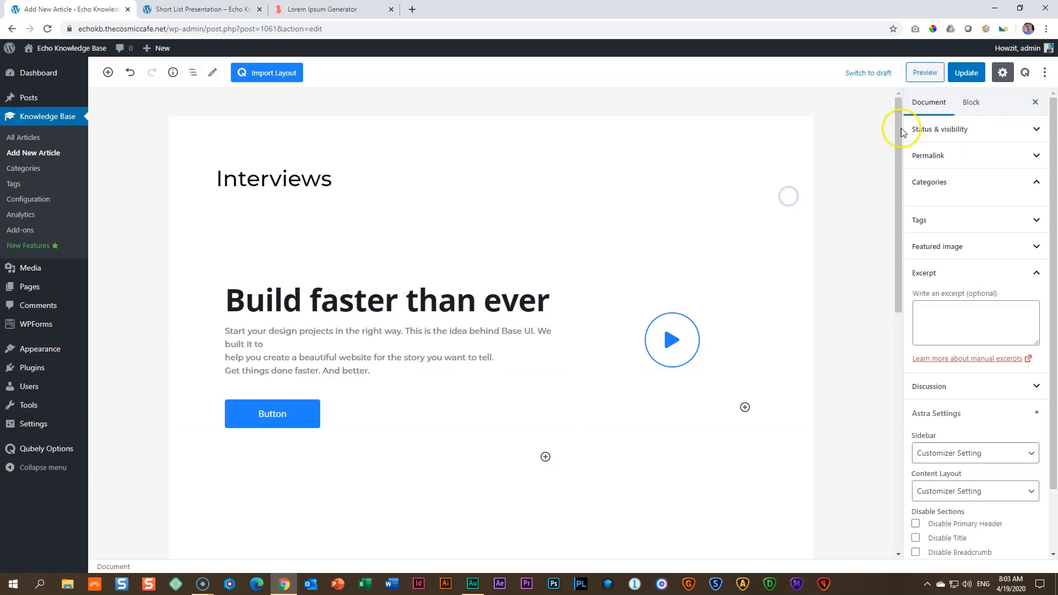
{"action": "left_click", "coordinate": [961, 74]}
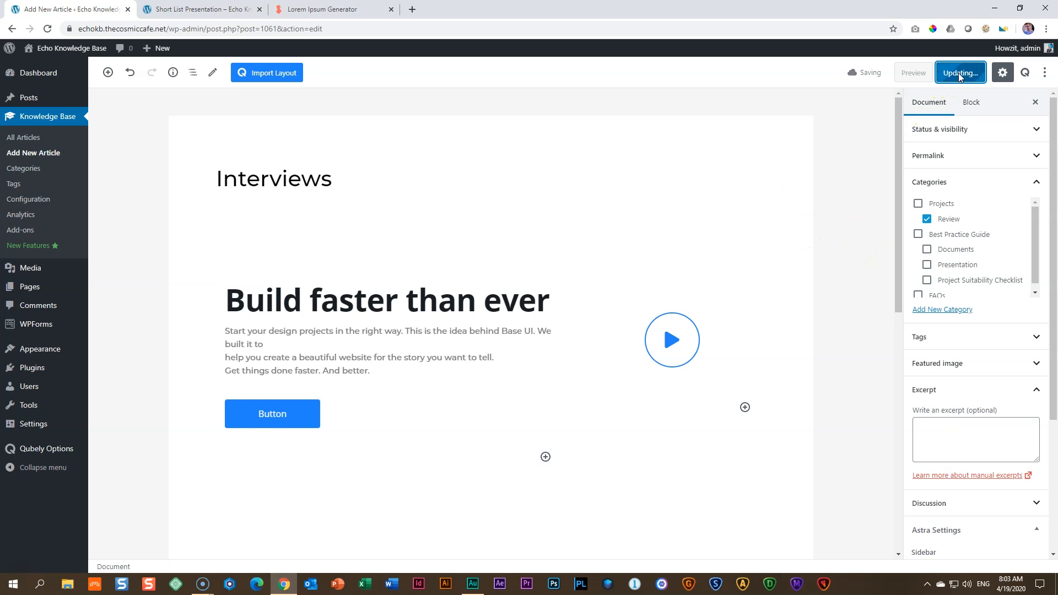
Reload the live Documentation page, open Interviews under Review, and examine how the imported section displays
{"action": "left_click", "coordinate": [203, 10]}
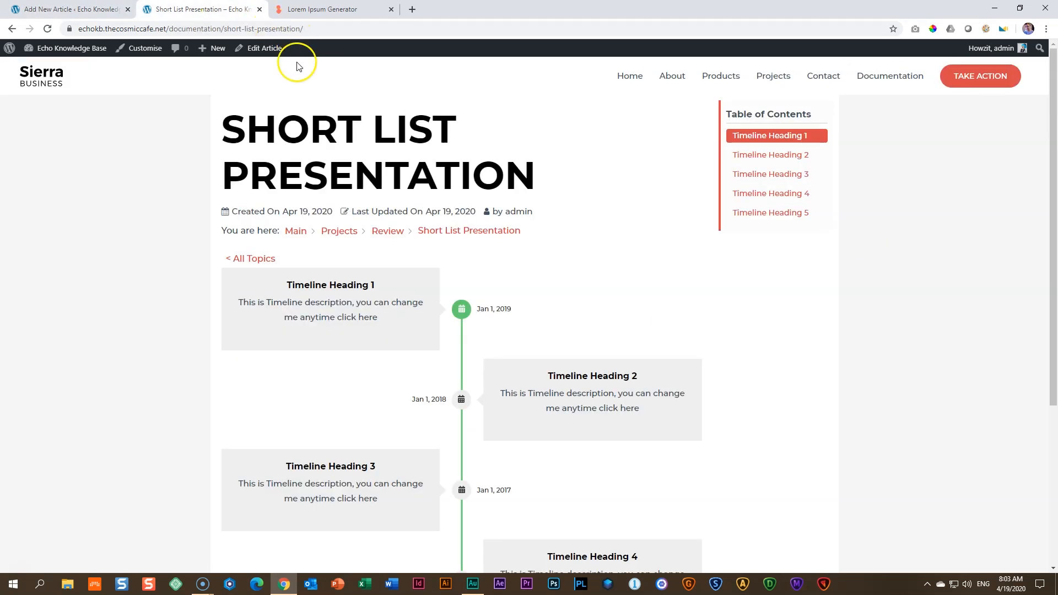
{"action": "left_click", "coordinate": [879, 77]}
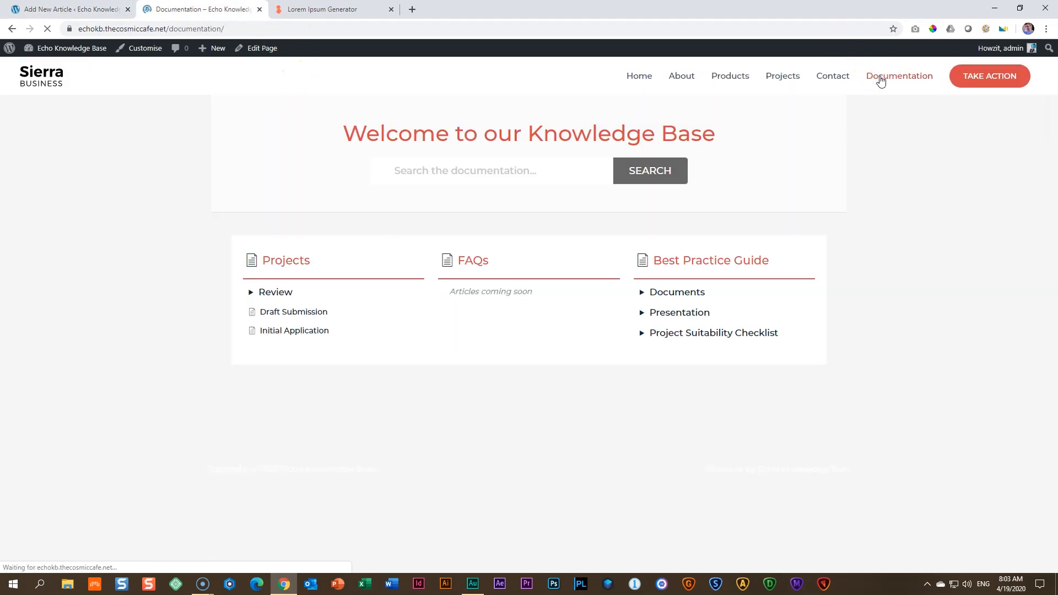
{"action": "left_click", "coordinate": [252, 294]}
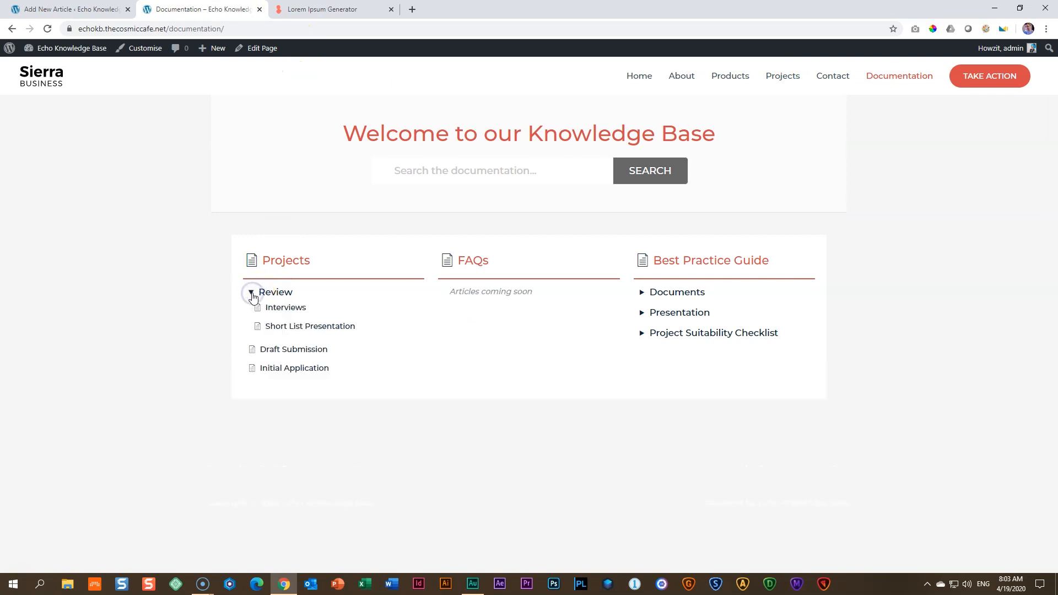
{"action": "left_click", "coordinate": [285, 313]}
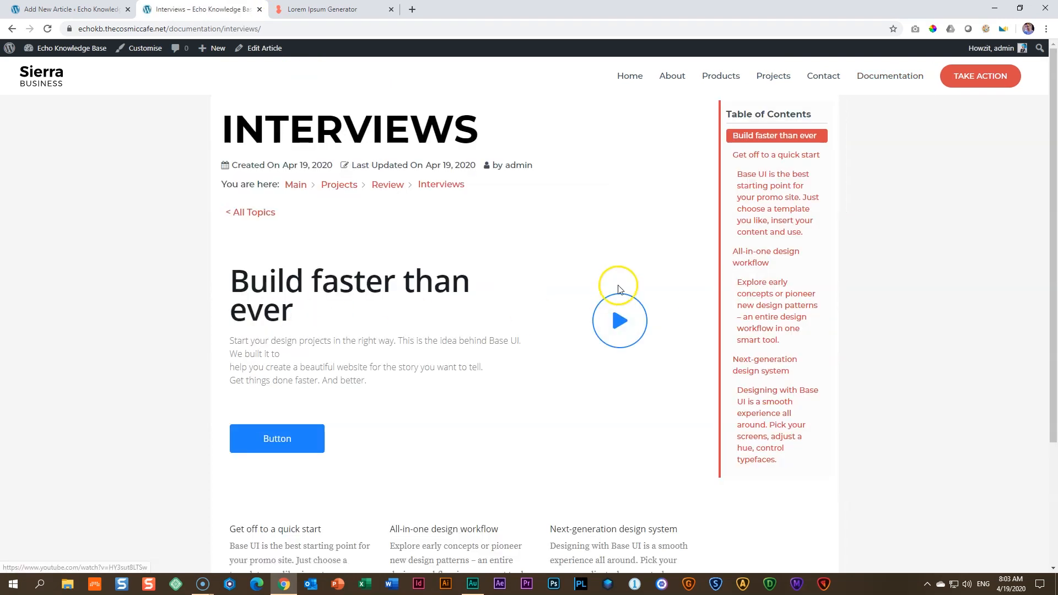
{"action": "scroll", "coordinate": [322, 300], "scroll_direction": "down", "scroll_amount": 3}
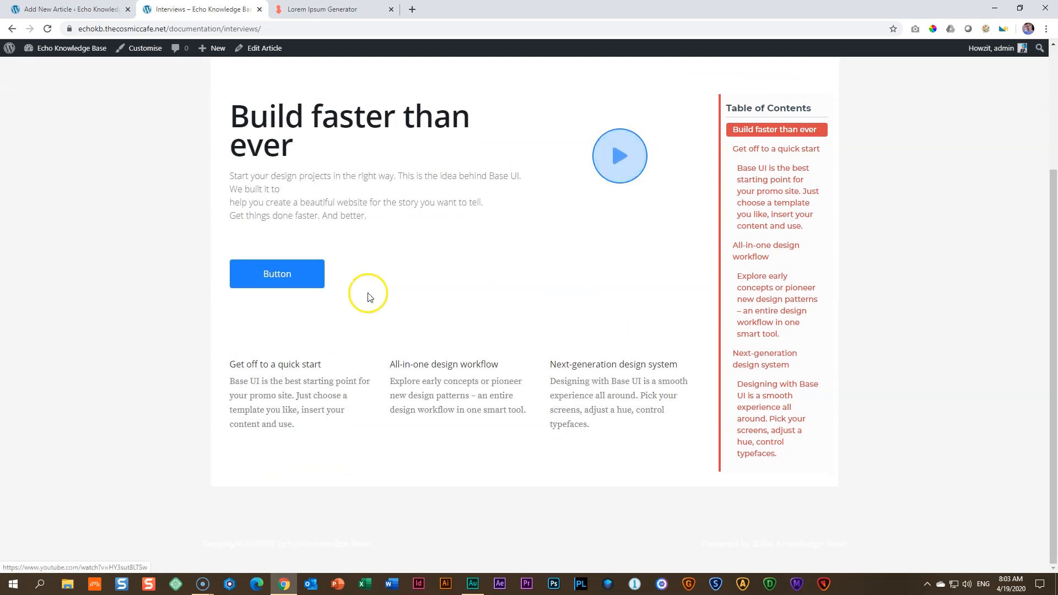
{"action": "scroll", "coordinate": [539, 304], "scroll_direction": "up", "scroll_amount": 3}
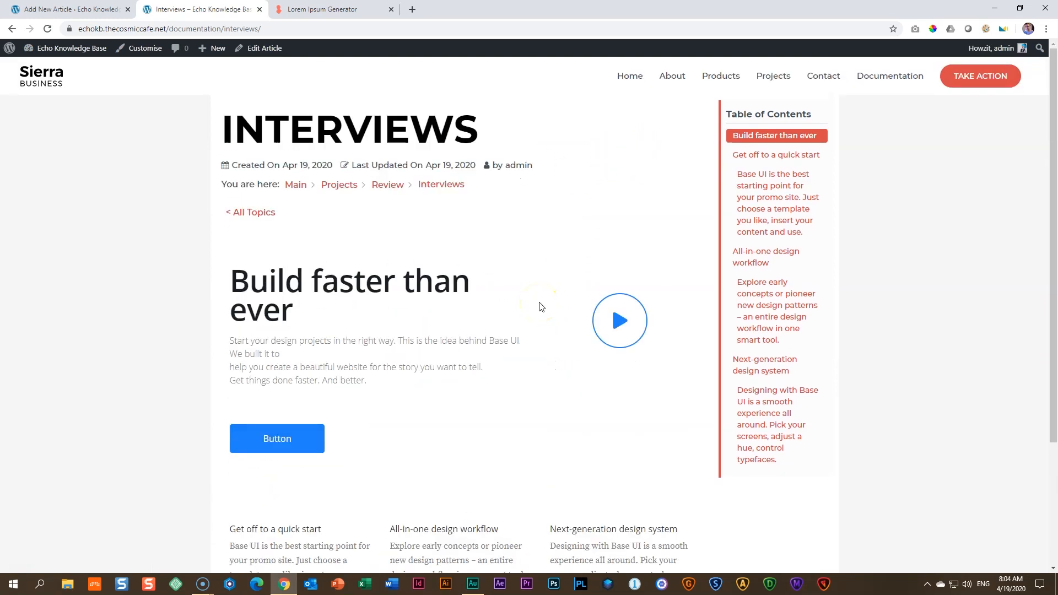
Create a knowledge base article titled "Final Presentation", assign it to the Review category, and publish it
{"action": "left_click", "coordinate": [92, 14]}
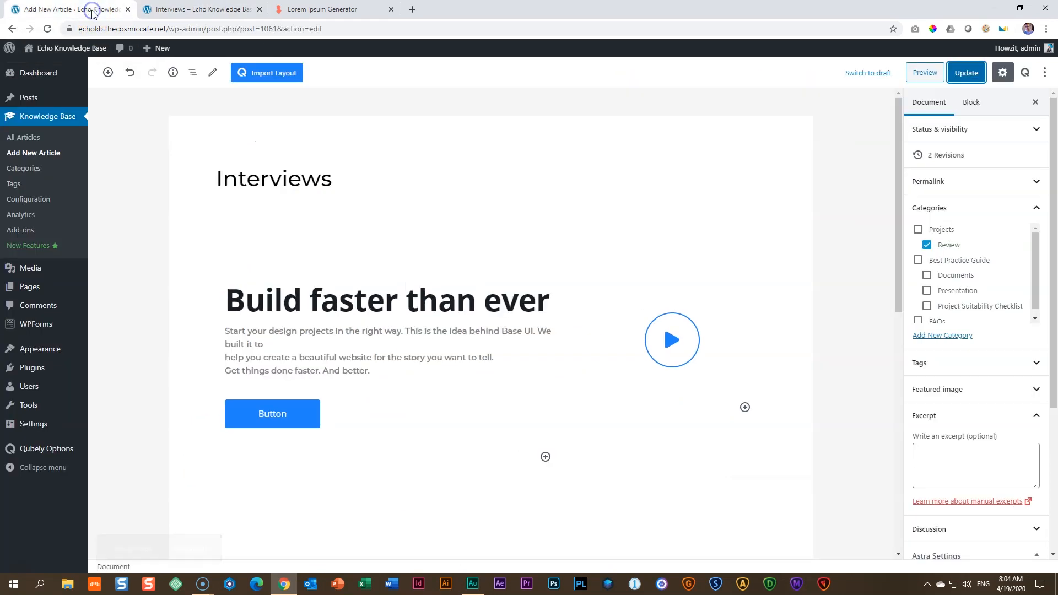
{"action": "left_click", "coordinate": [38, 160]}
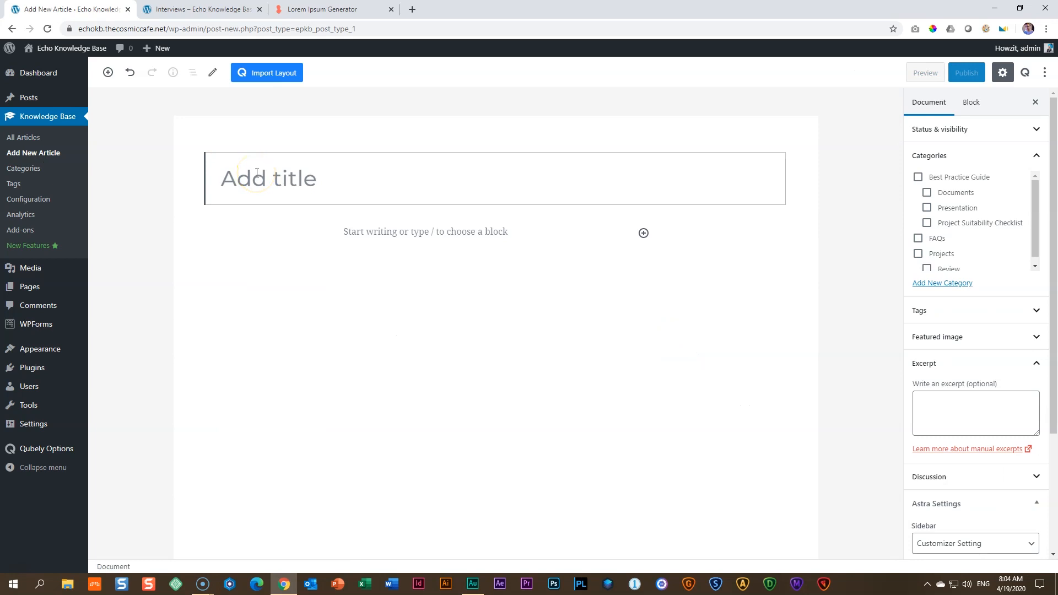
{"action": "type", "text": "Final Presentation"}
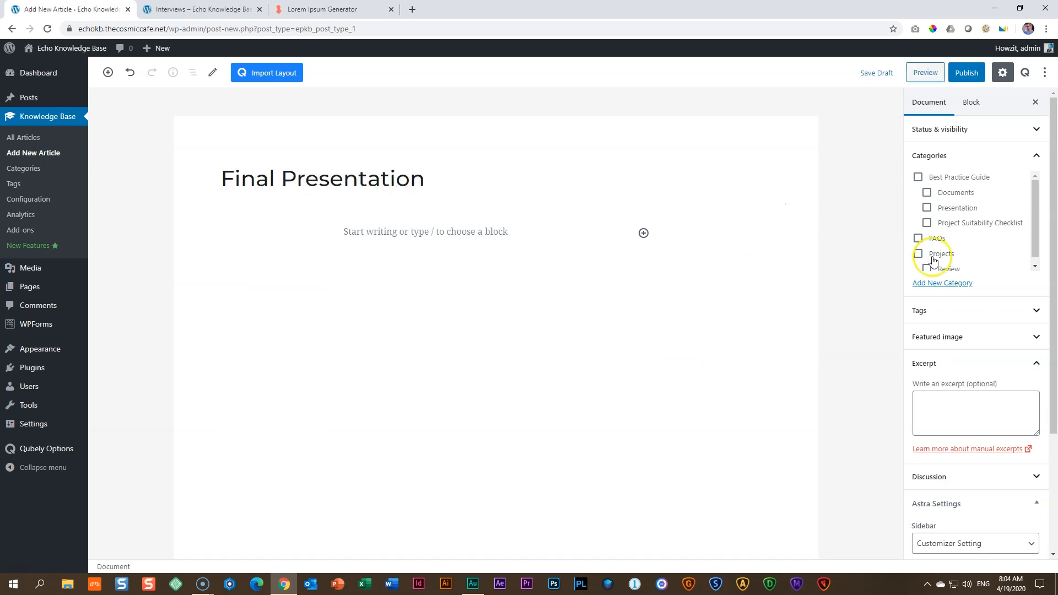
{"action": "scroll", "coordinate": [959, 248], "scroll_direction": "down", "scroll_amount": 1}
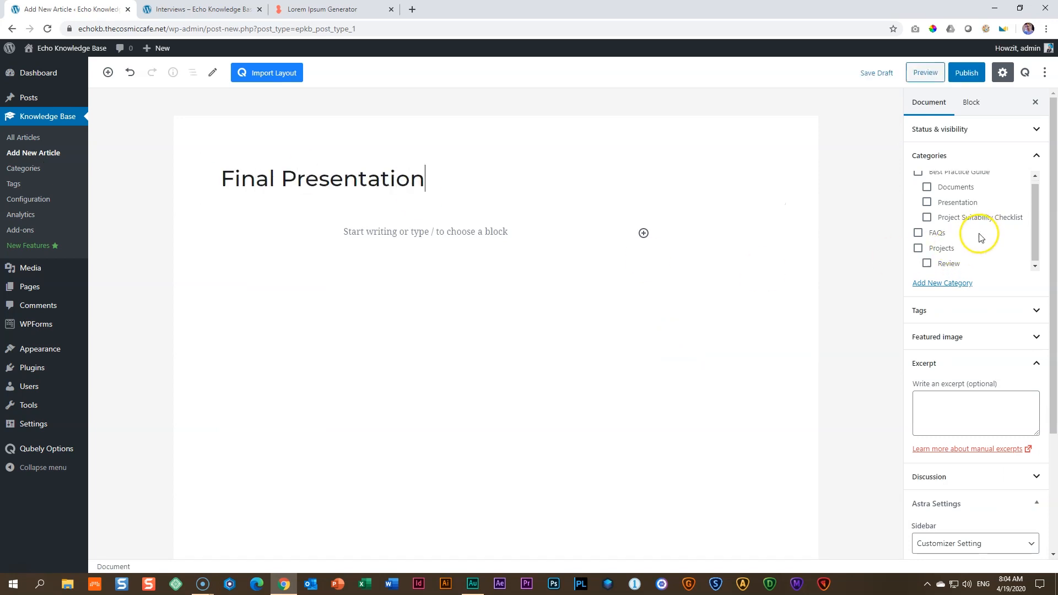
{"action": "left_click", "coordinate": [926, 262]}
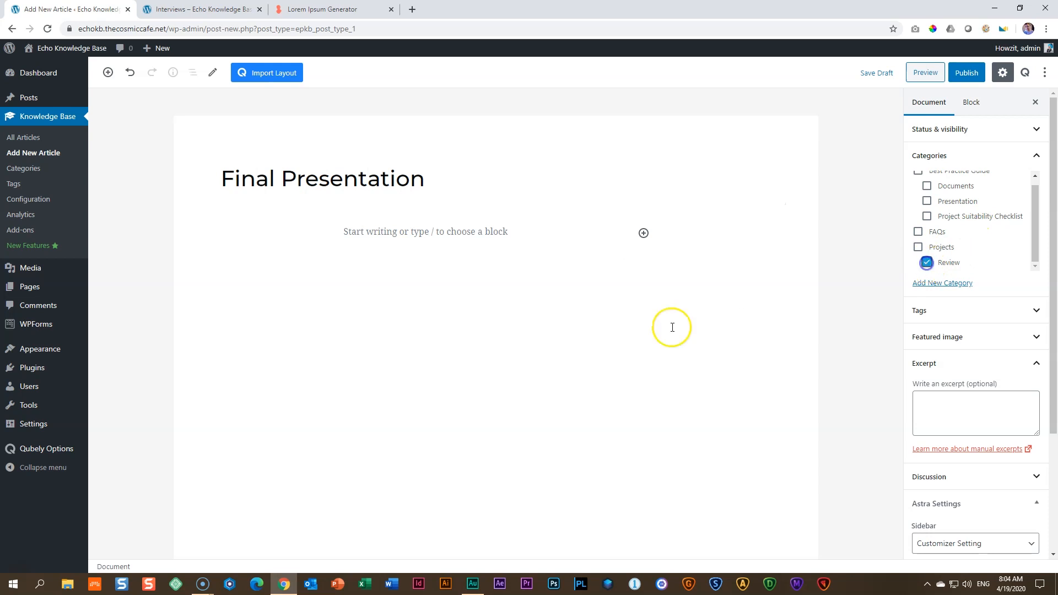
{"action": "left_click", "coordinate": [973, 72]}
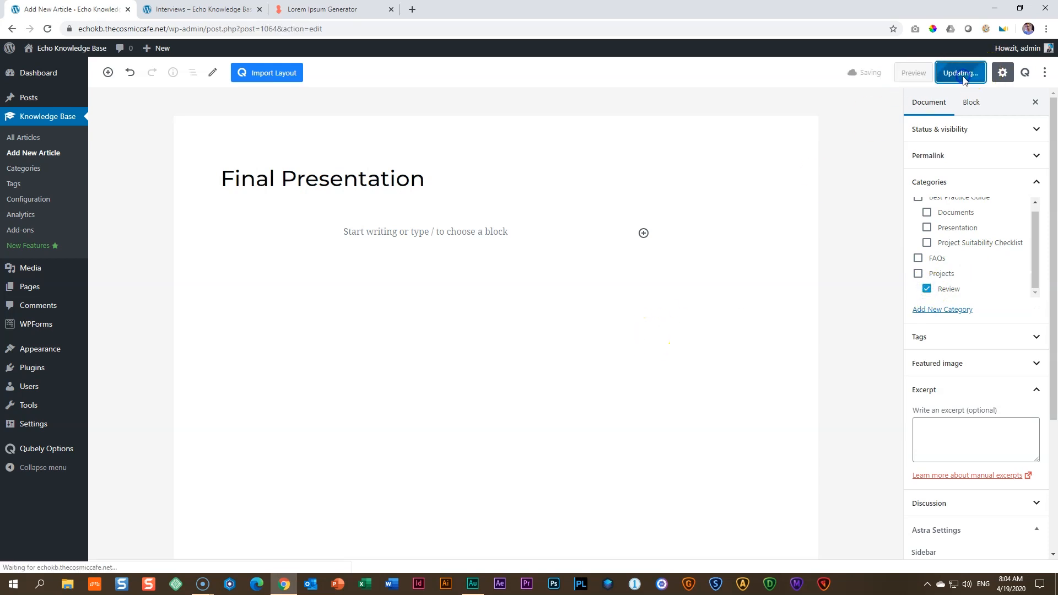
Import the Team layout from Qubely's free Corporate starter pack into the Final Presentation article
{"action": "left_click", "coordinate": [287, 73]}
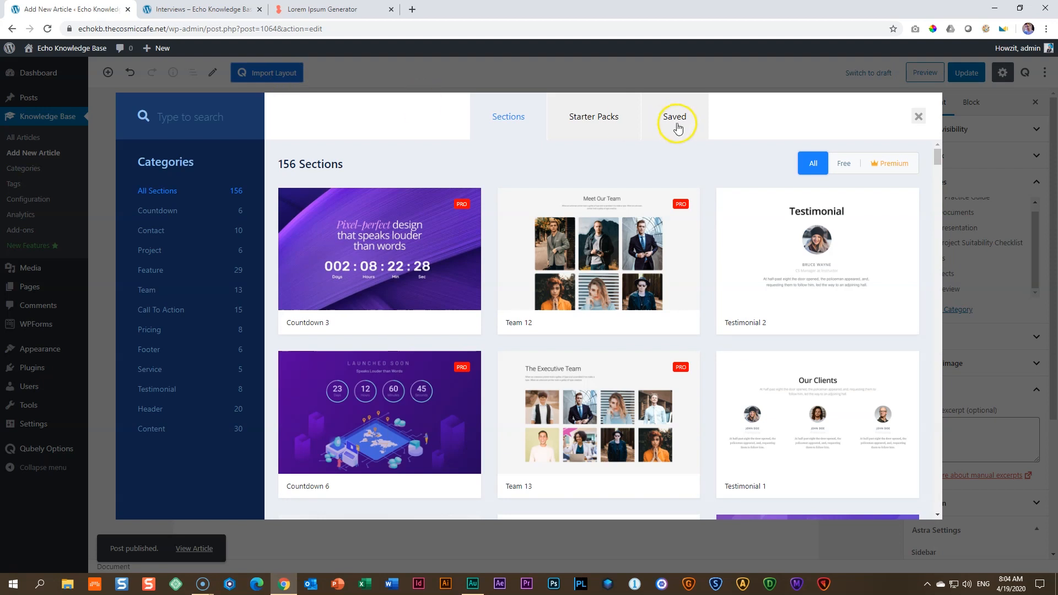
{"action": "left_click", "coordinate": [598, 113]}
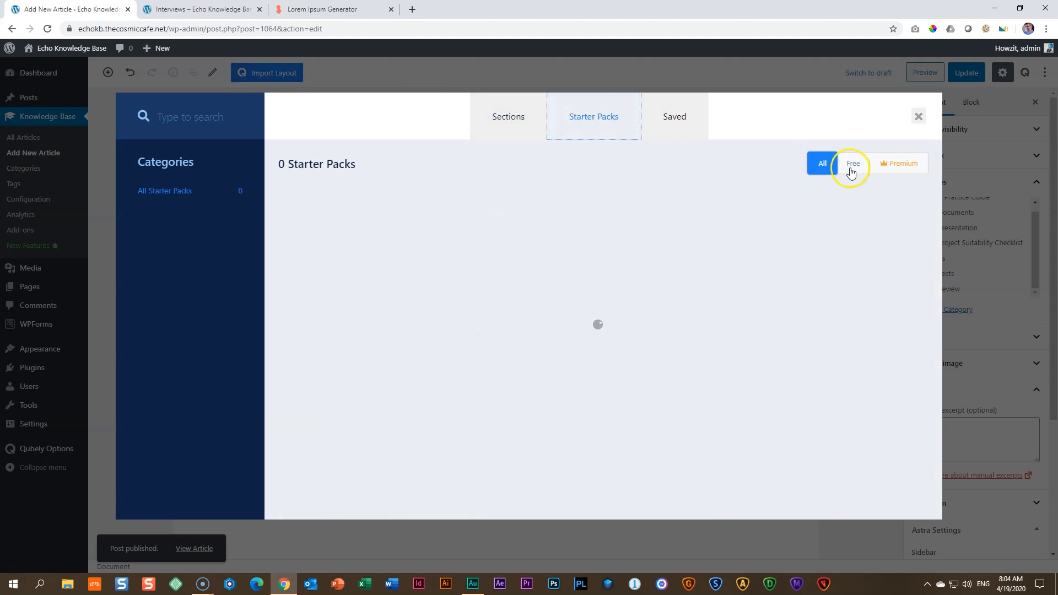
{"action": "left_click", "coordinate": [853, 166]}
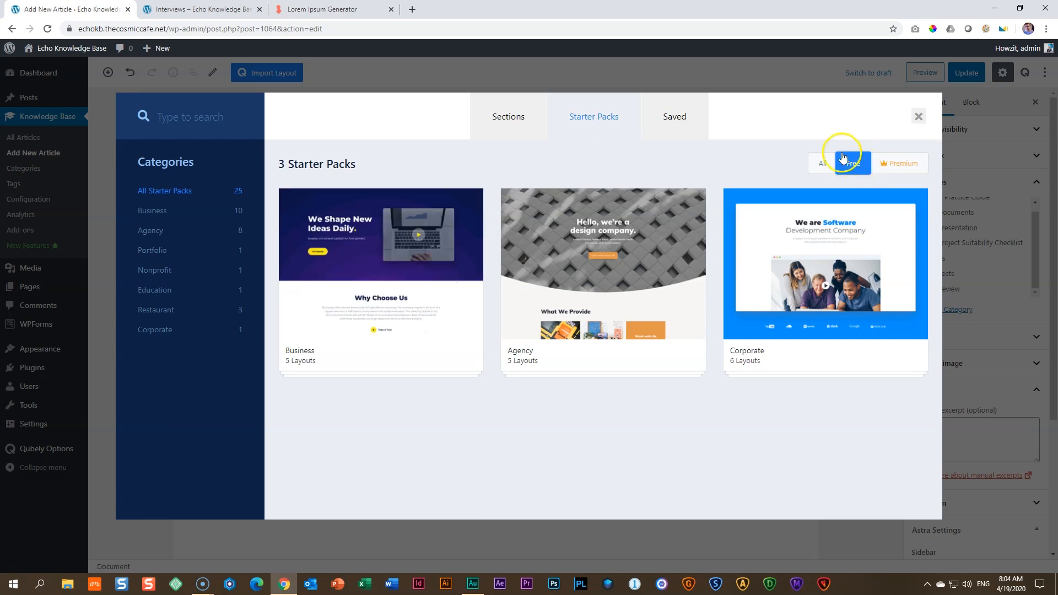
{"action": "left_click", "coordinate": [802, 271]}
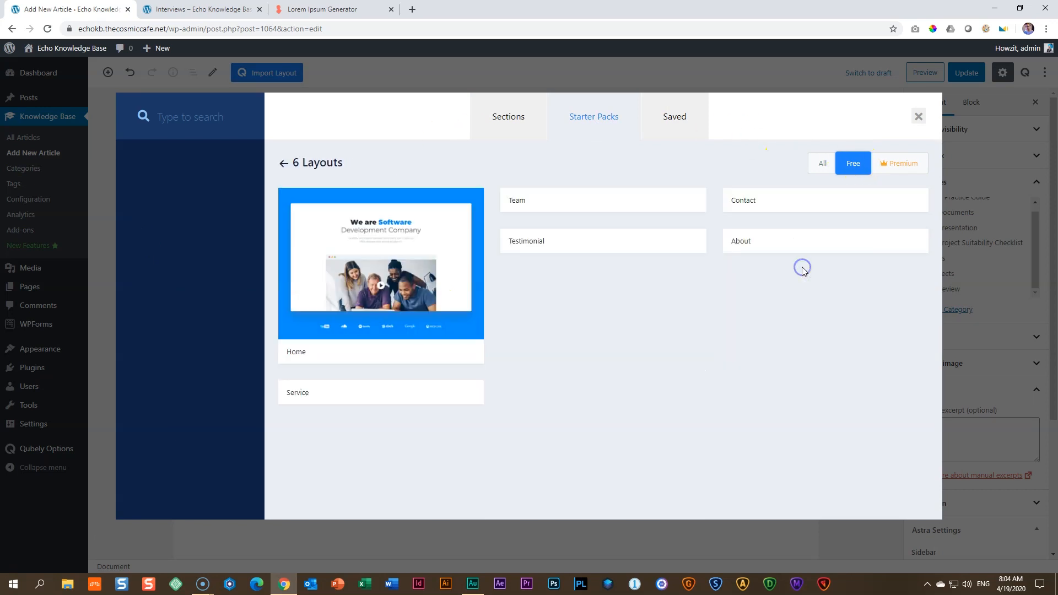
{"action": "scroll", "coordinate": [759, 329], "scroll_direction": "down", "scroll_amount": 2}
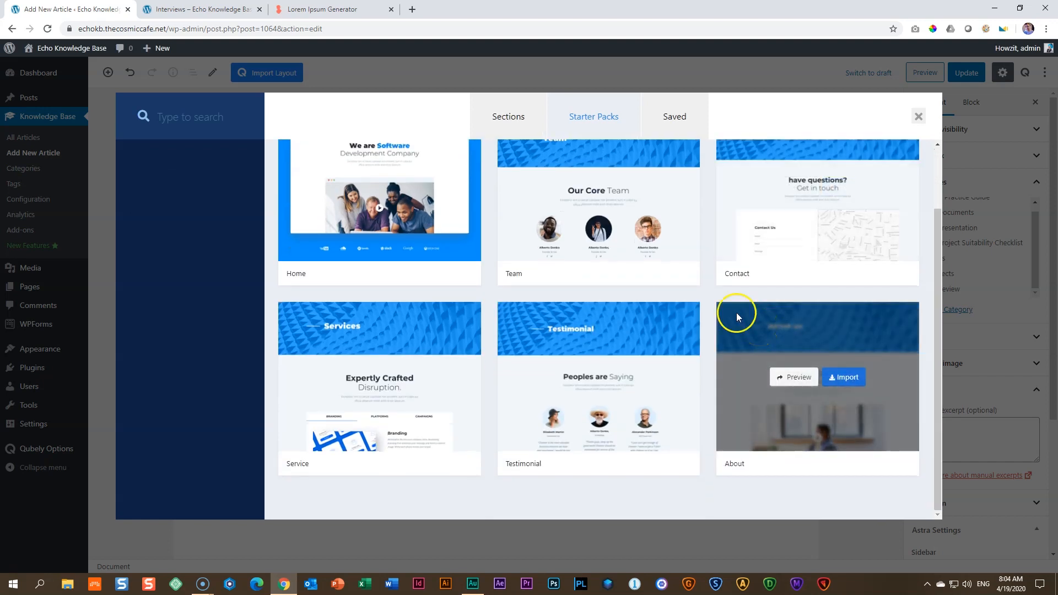
{"action": "scroll", "coordinate": [634, 204], "scroll_direction": "up", "scroll_amount": 1}
{"action": "left_click", "coordinate": [626, 243]}
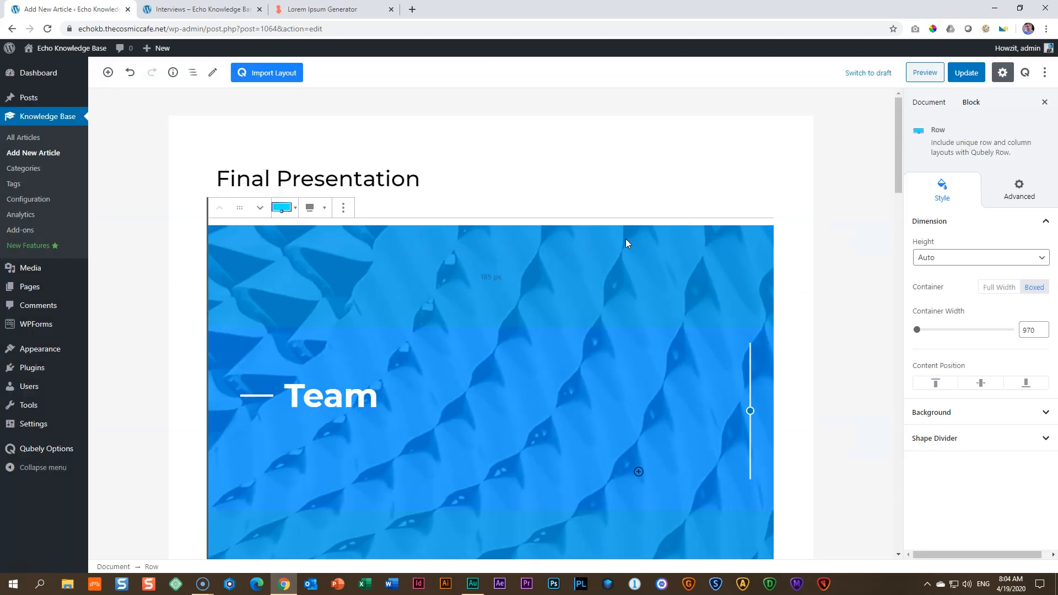
Look over the imported Team layout and update the published Final Presentation article
{"action": "scroll", "coordinate": [626, 243], "scroll_direction": "down", "scroll_amount": 18}
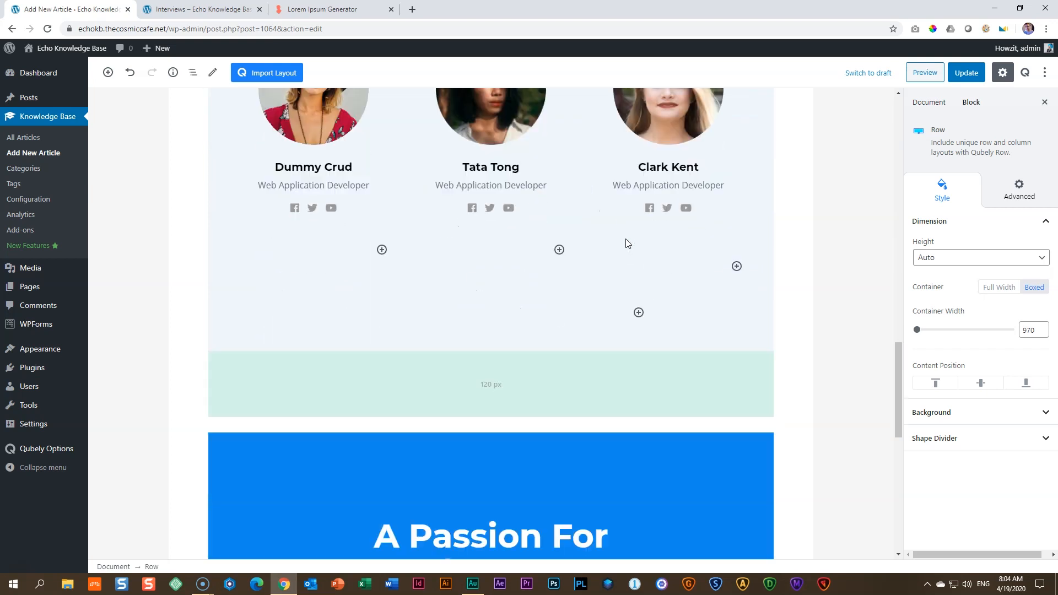
{"action": "scroll", "coordinate": [626, 244], "scroll_direction": "down", "scroll_amount": 10}
{"action": "scroll", "coordinate": [626, 243], "scroll_direction": "up", "scroll_amount": 20}
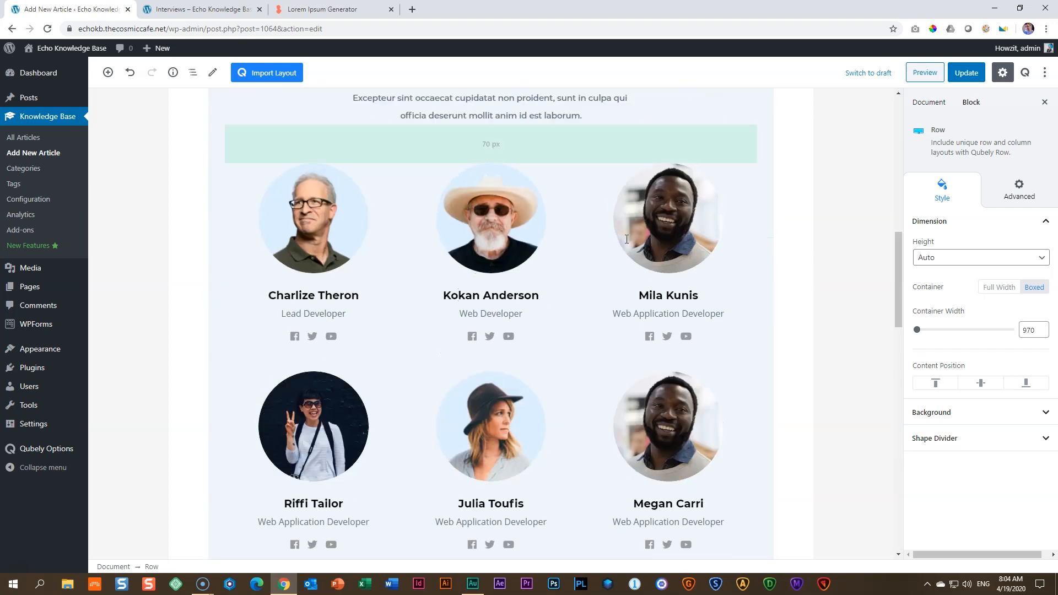
{"action": "scroll", "coordinate": [626, 239], "scroll_direction": "up", "scroll_amount": 10}
{"action": "left_click", "coordinate": [967, 72]}
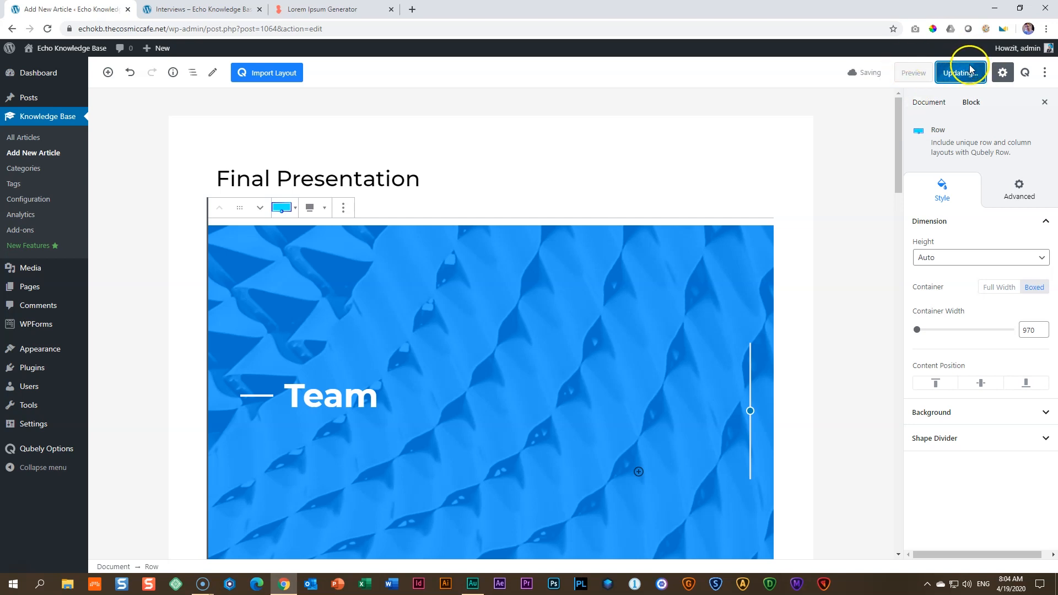
Reload the live Documentation page and open the Final Presentation article under Review
{"action": "left_click", "coordinate": [198, 9]}
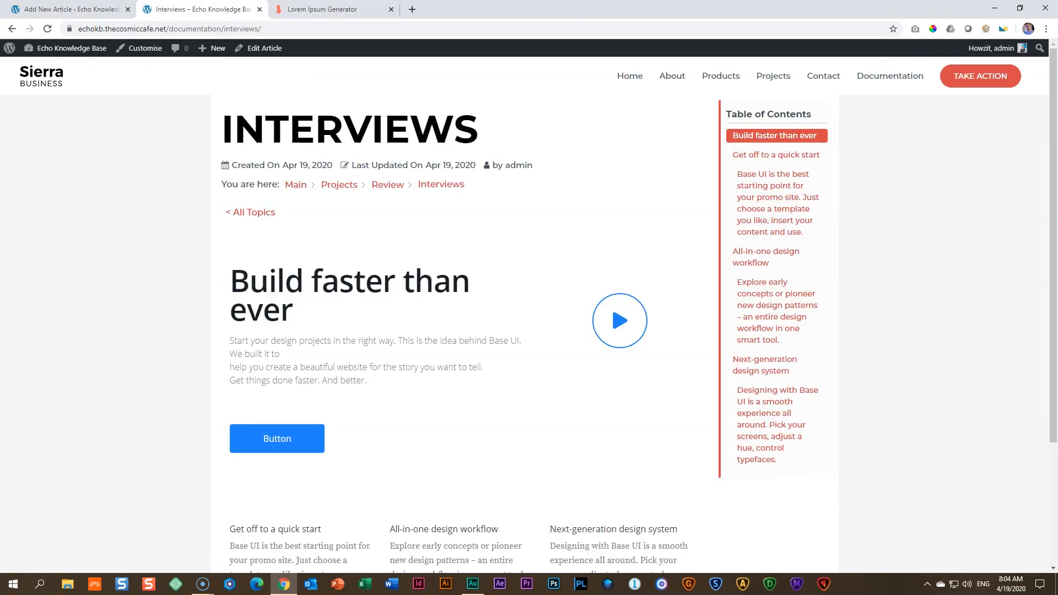
{"action": "left_click", "coordinate": [889, 77]}
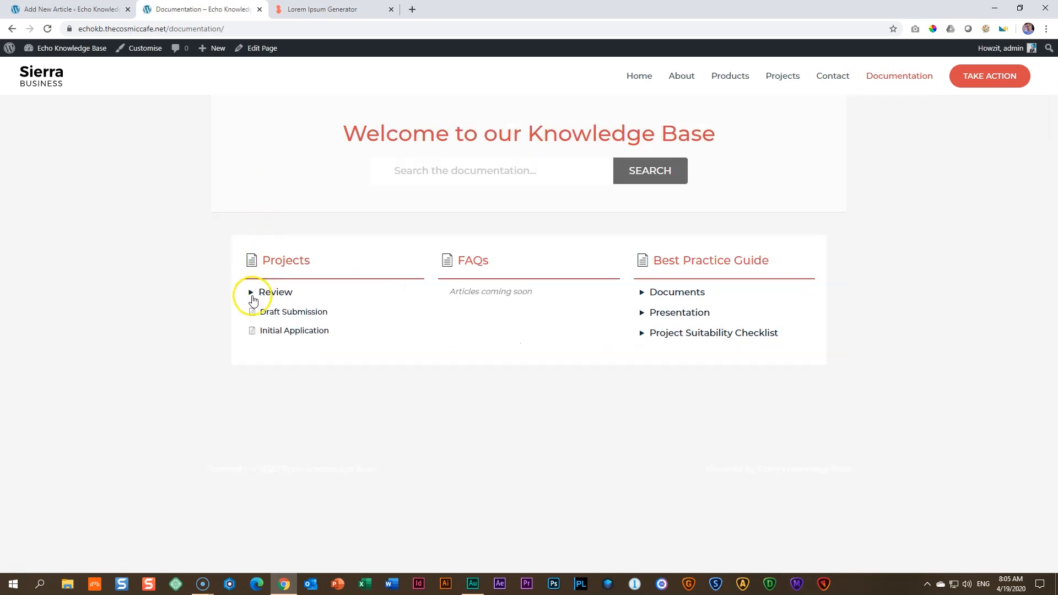
{"action": "left_click", "coordinate": [252, 293]}
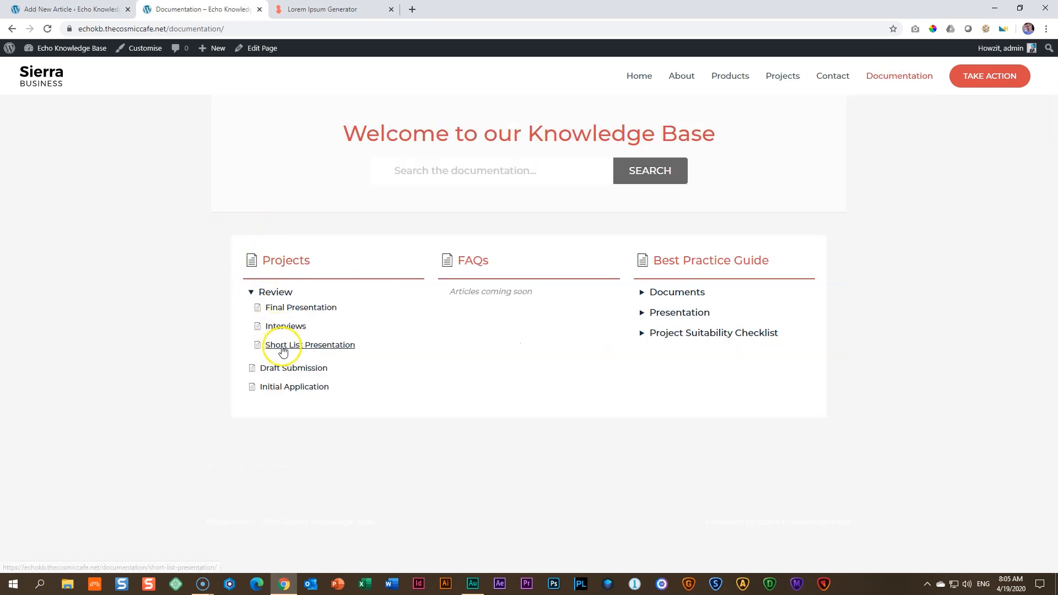
{"action": "left_click", "coordinate": [288, 310]}
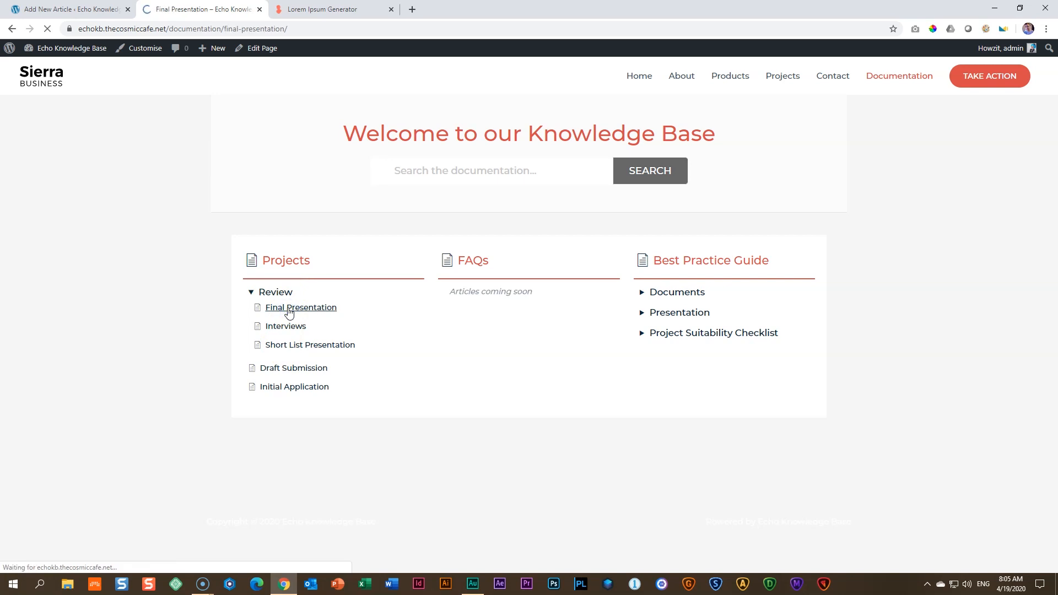
Look over the live Final Presentation article from the Team banner to the closing testimonials section
{"action": "scroll", "coordinate": [310, 300], "scroll_direction": "down", "scroll_amount": 18}
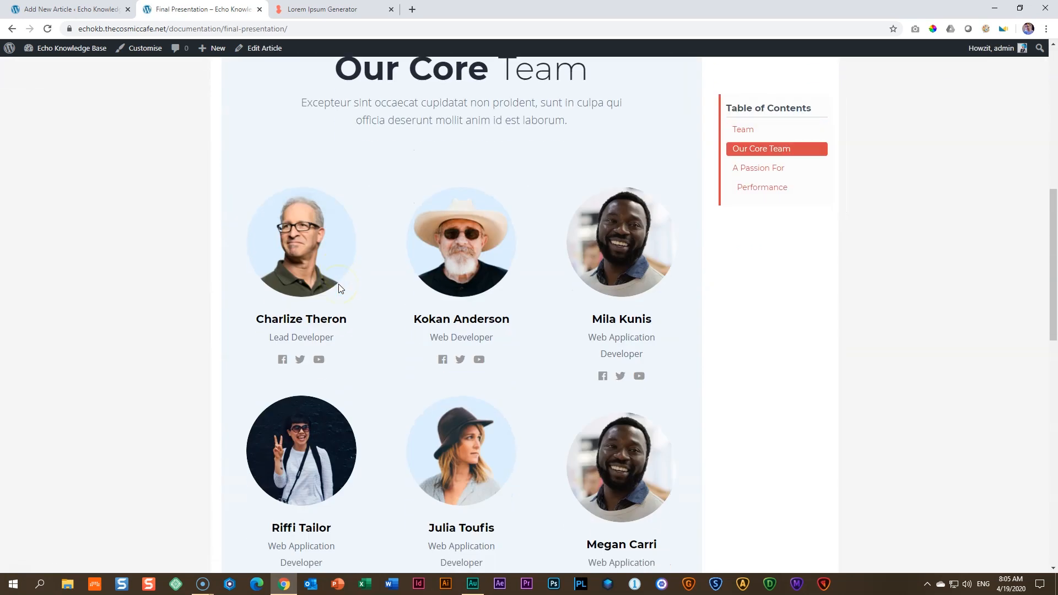
{"action": "scroll", "coordinate": [338, 284], "scroll_direction": "down", "scroll_amount": 5}
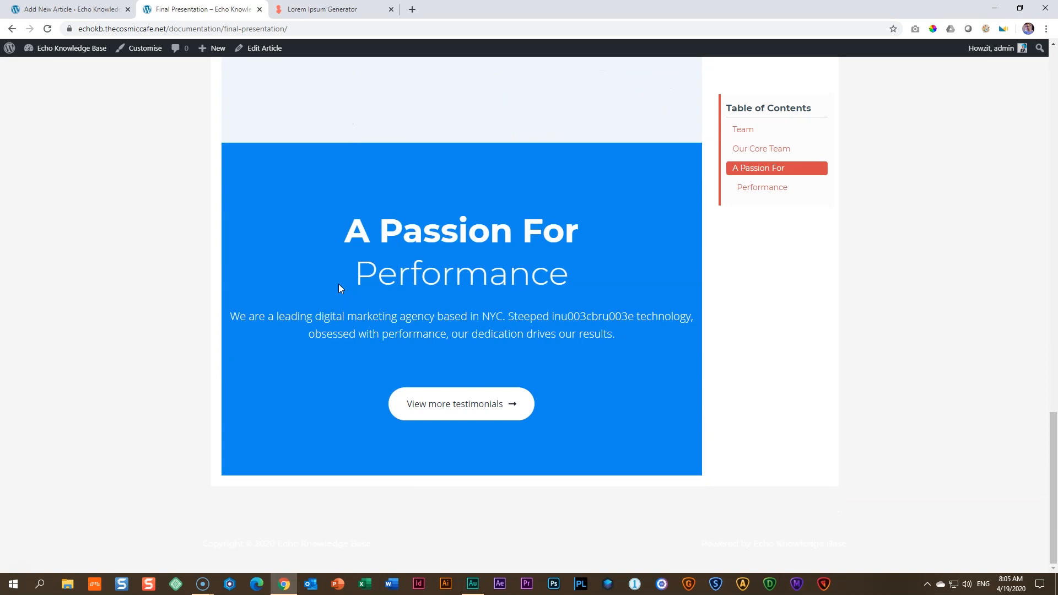
{"action": "scroll", "coordinate": [338, 284], "scroll_direction": "up", "scroll_amount": 14}
{"action": "scroll", "coordinate": [339, 285], "scroll_direction": "up", "scroll_amount": 9}
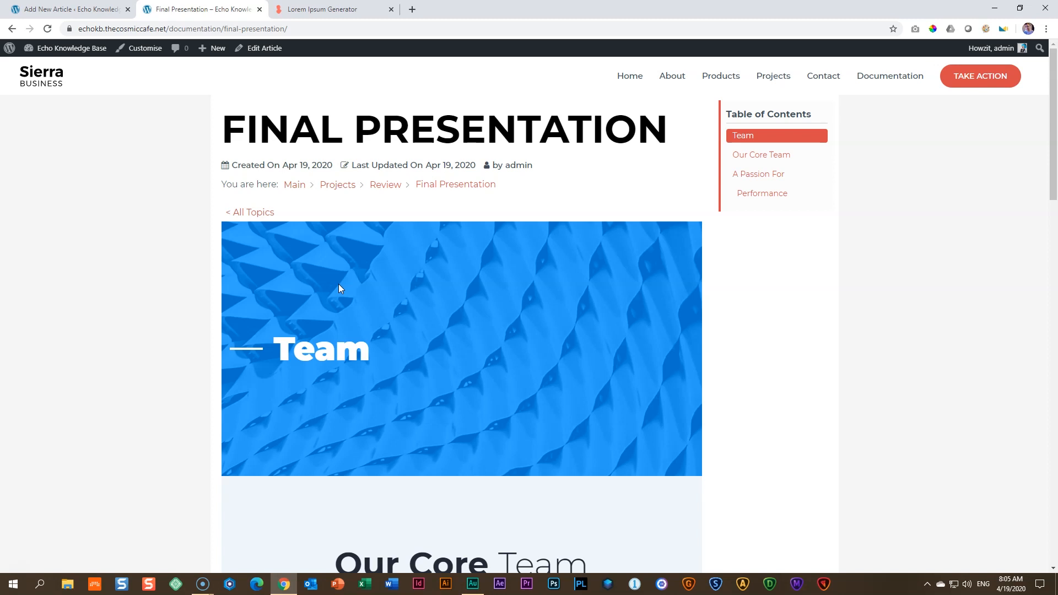
{"action": "scroll", "coordinate": [339, 285], "scroll_direction": "down", "scroll_amount": 15}
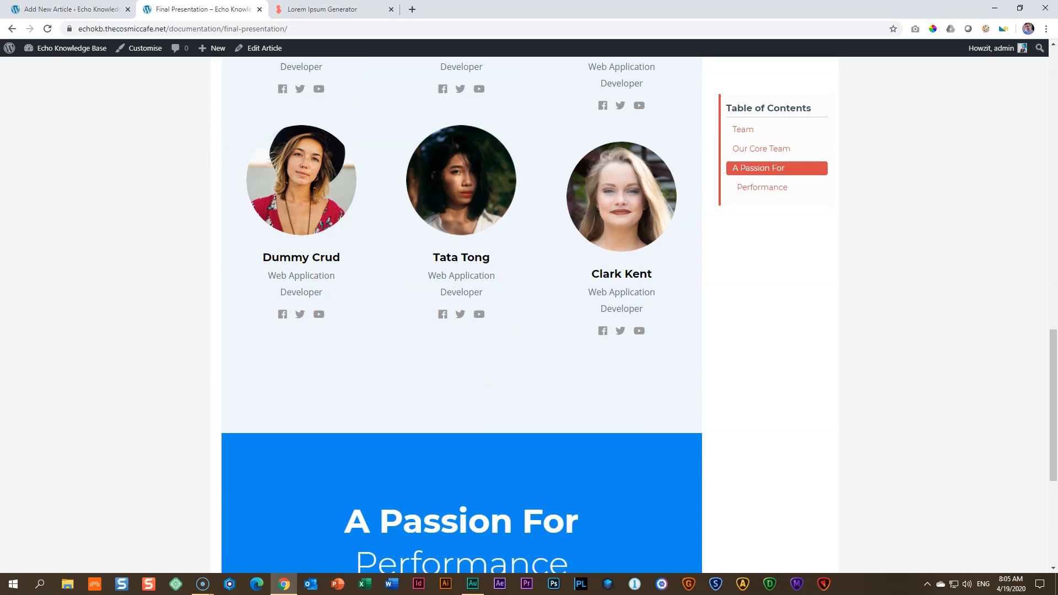
Create a knowledge base article titled "Tender Approvals", assign it to the Projects category, and publish it
{"action": "left_click", "coordinate": [32, 12]}
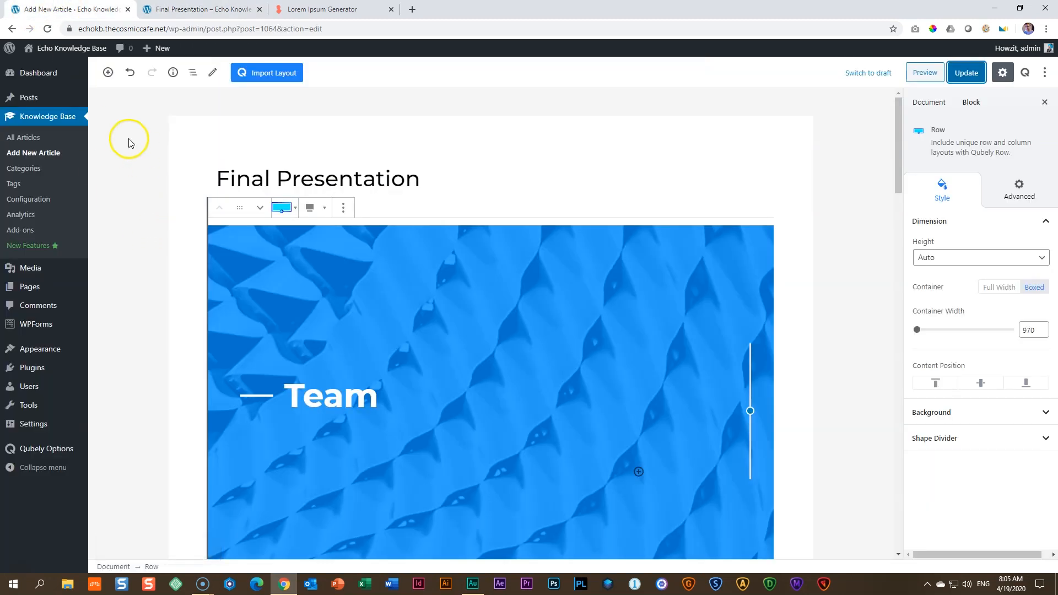
{"action": "left_click", "coordinate": [64, 158]}
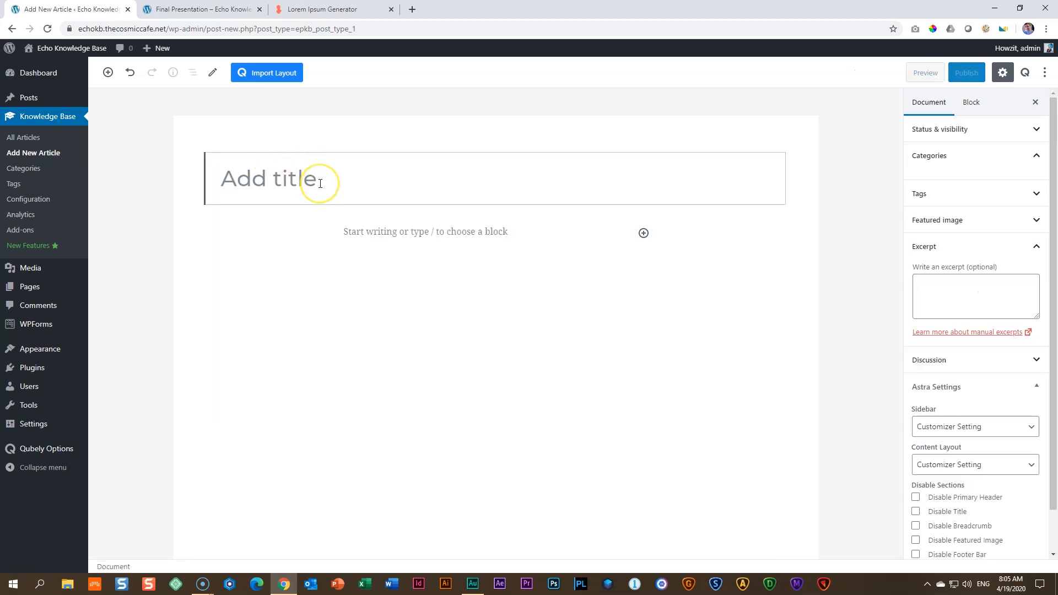
{"action": "type", "text": "Tender Approvals"}
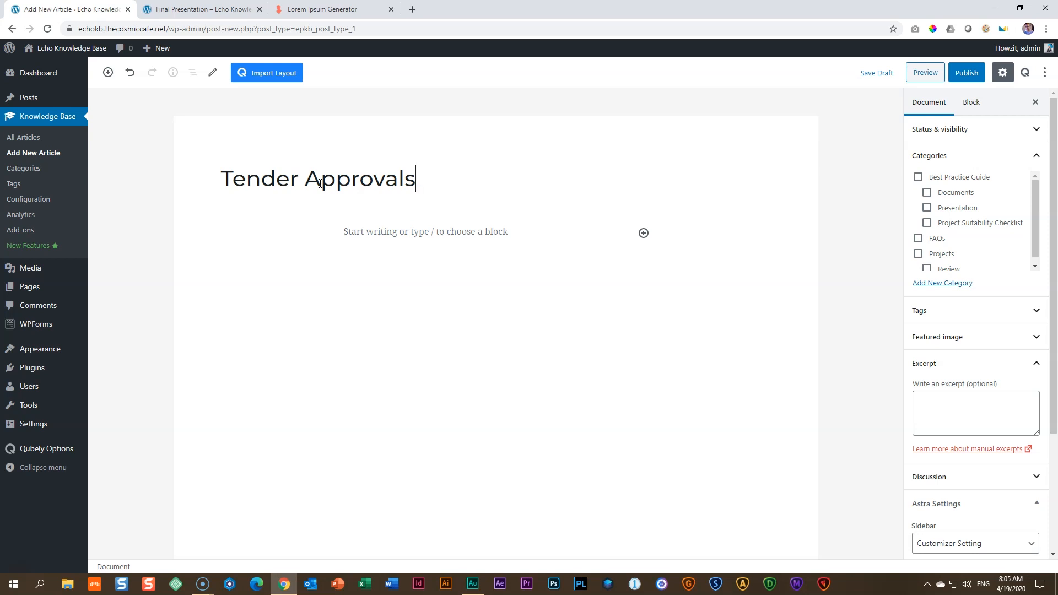
{"action": "left_click", "coordinate": [918, 254]}
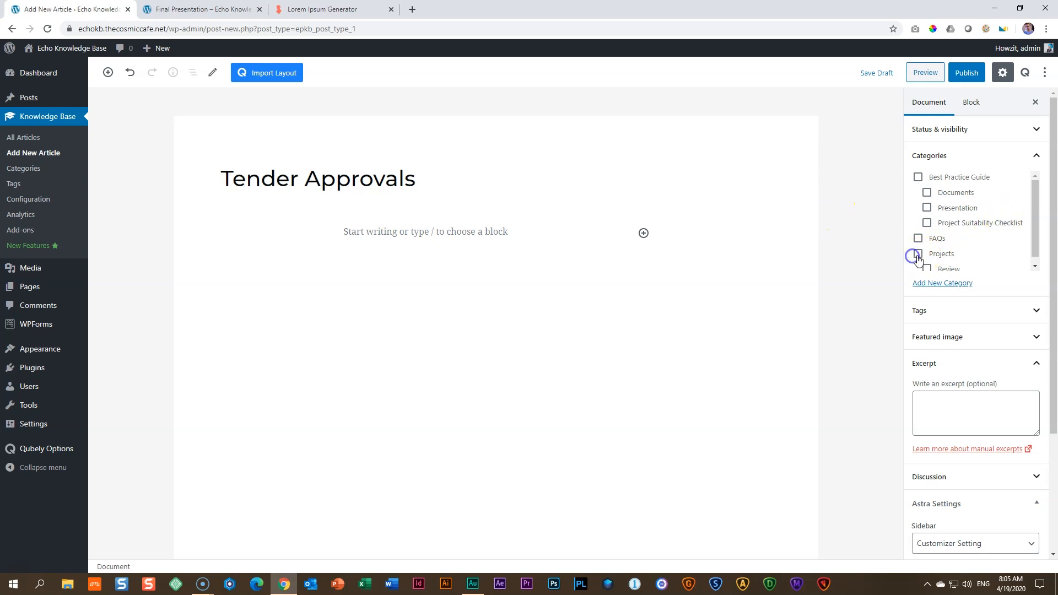
{"action": "left_click", "coordinate": [967, 73]}
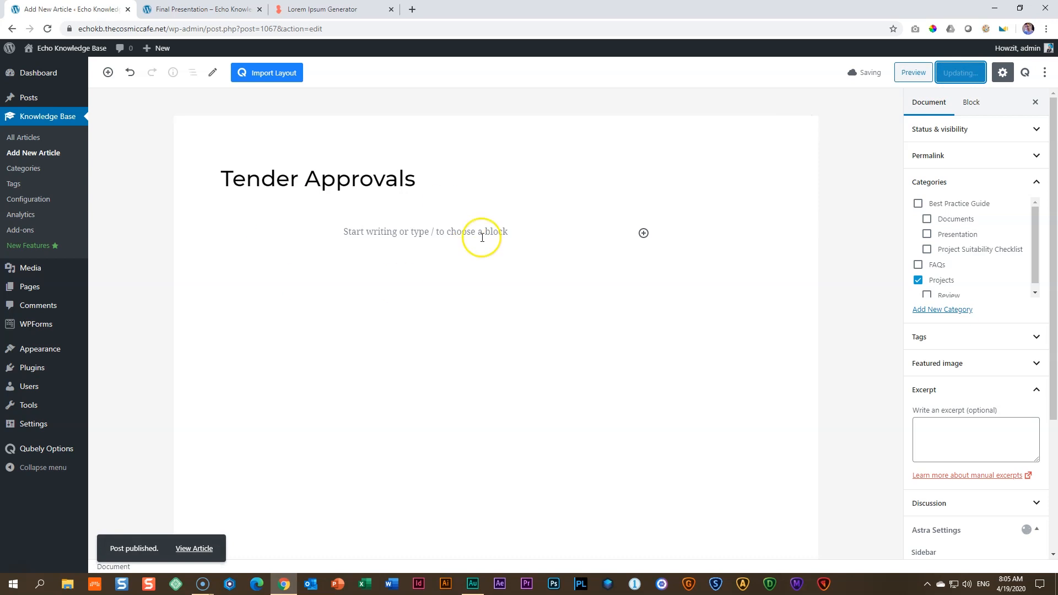
Create and publish an article titled "Where can I apply for projects?" in the FAQs category
{"action": "left_click", "coordinate": [37, 157]}
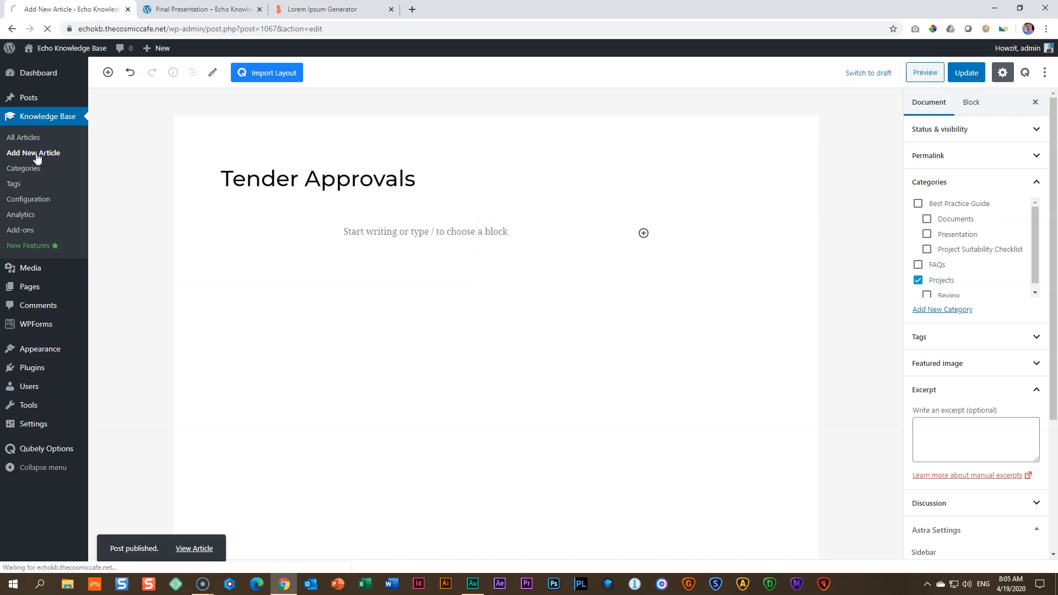
{"action": "left_click", "coordinate": [311, 180]}
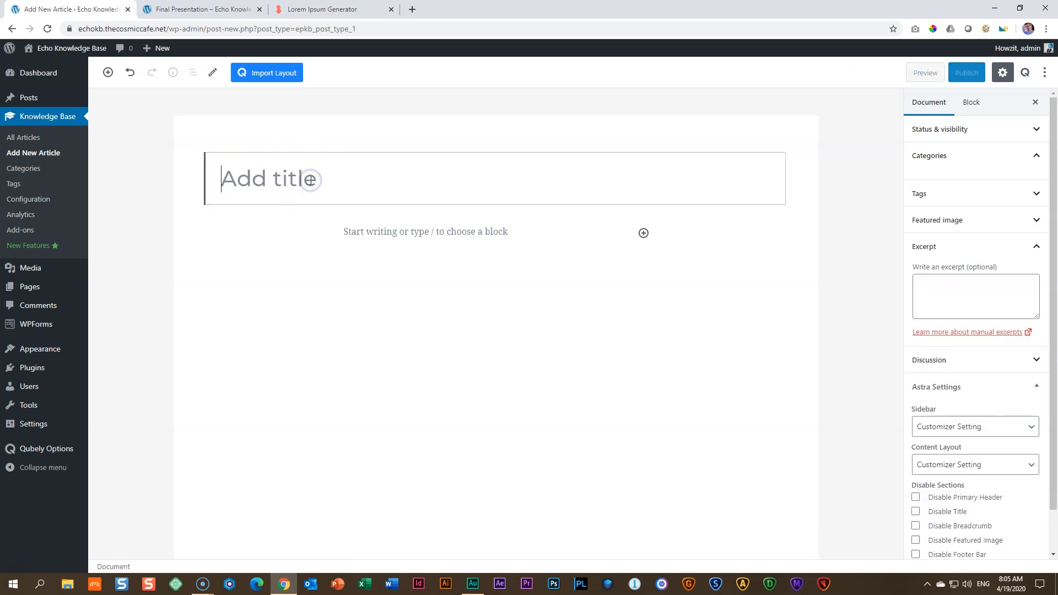
{"action": "type", "text": "Whre can I apply for proj"}
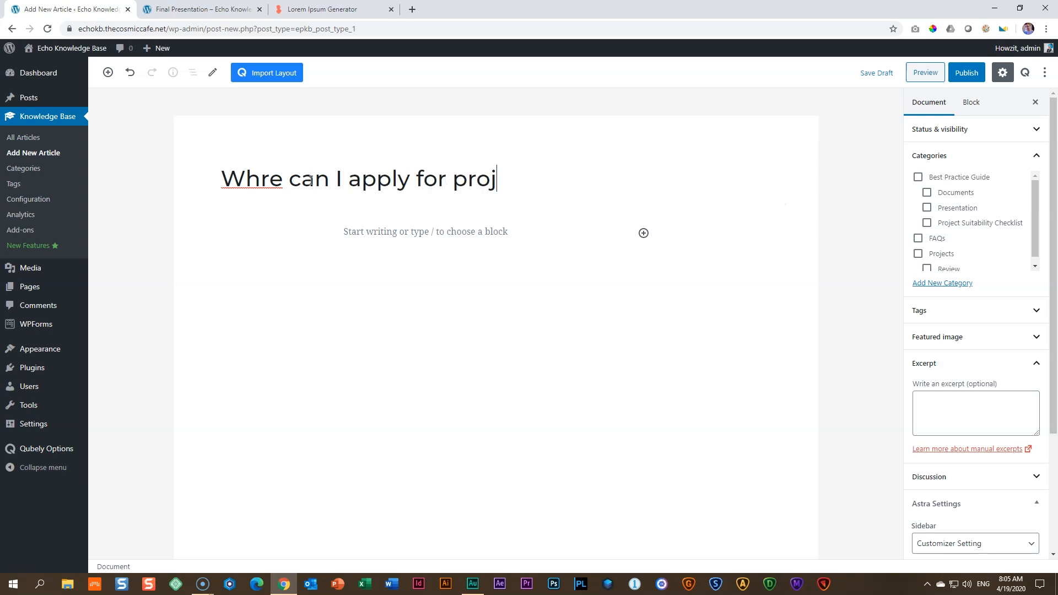
{"action": "left_click", "coordinate": [265, 175]}
{"action": "type", "text": "e"}
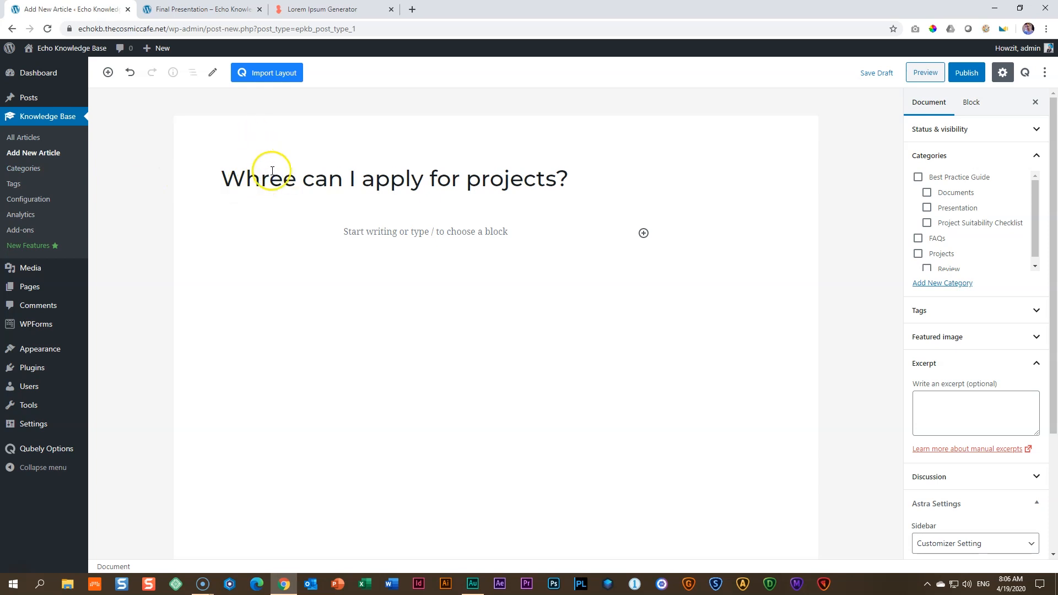
{"action": "key", "text": "BackSpace"}
{"action": "key", "text": "BackSpace"}
{"action": "type", "text": "er"}
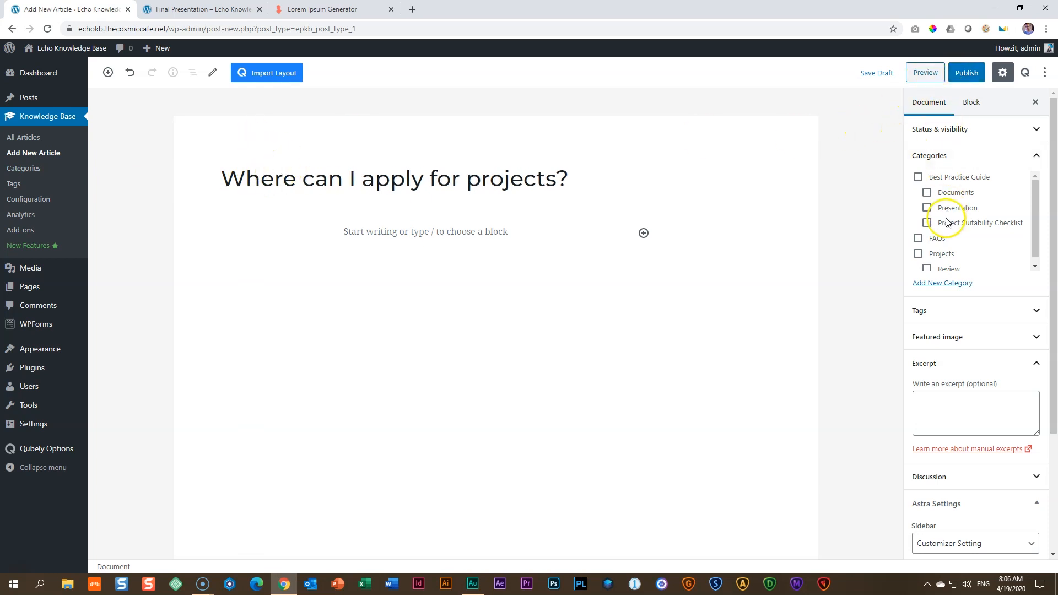
{"action": "scroll", "coordinate": [926, 229], "scroll_direction": "down", "scroll_amount": 1}
{"action": "left_click", "coordinate": [919, 233]}
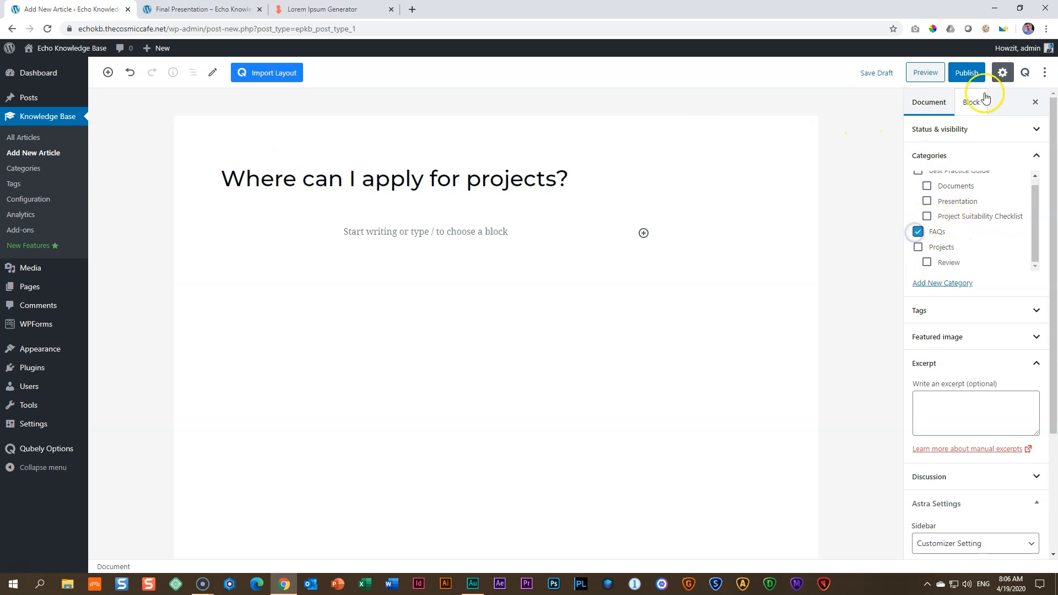
{"action": "left_click", "coordinate": [965, 77]}
Add an article titled "What type of projects do you accept?" to the FAQs category and publish it
{"action": "left_click", "coordinate": [43, 156]}
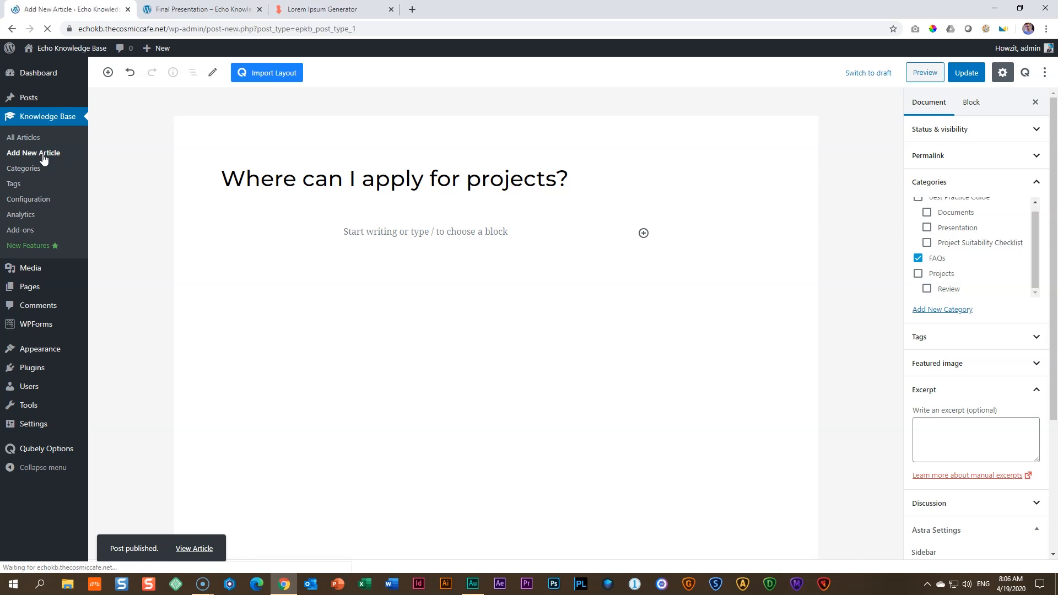
{"action": "left_click", "coordinate": [247, 186]}
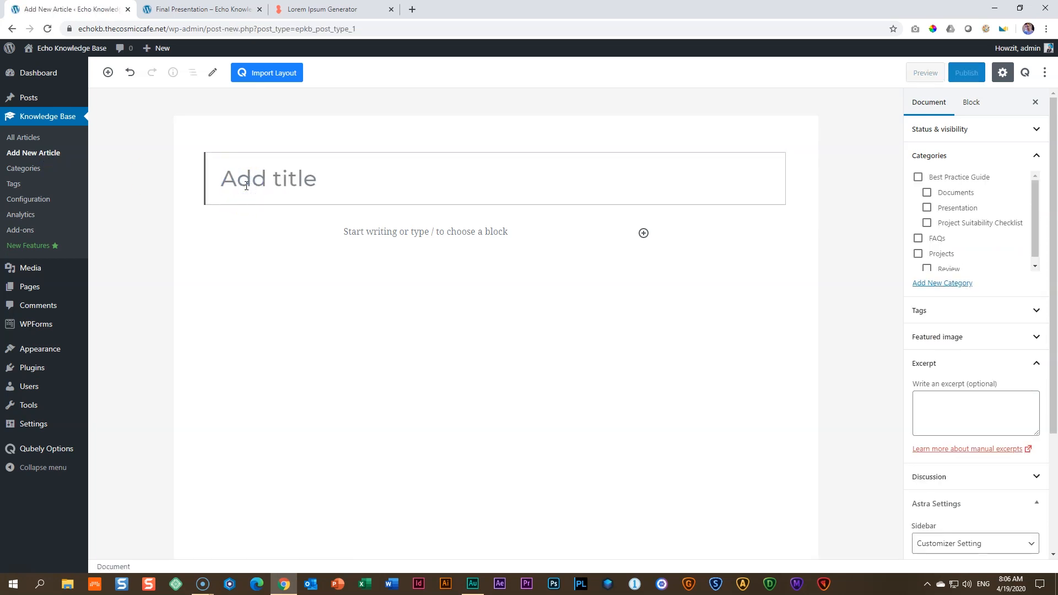
{"action": "type", "text": "What type of projects do yo"}
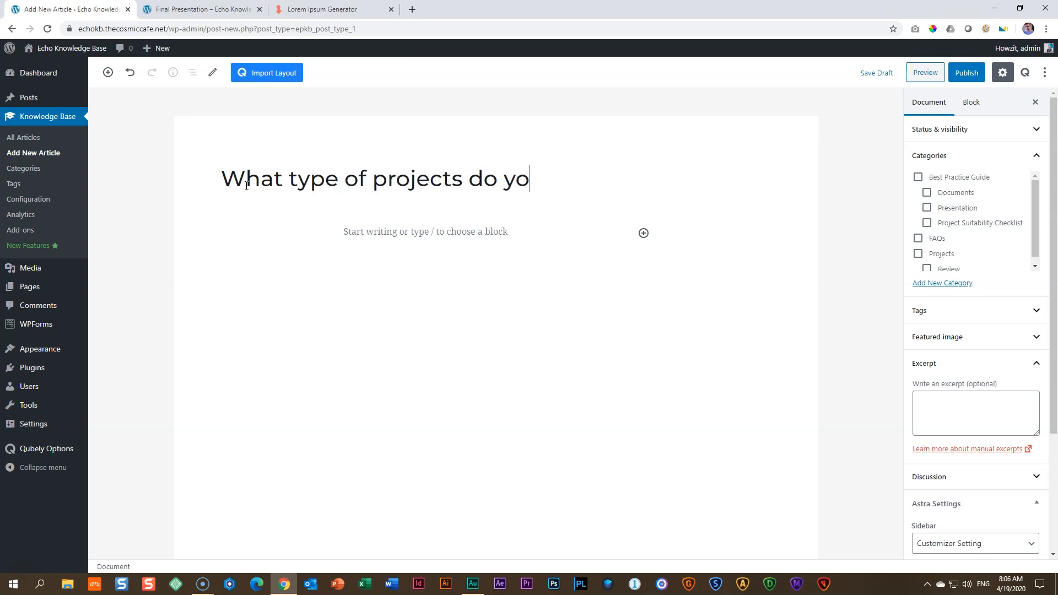
{"action": "type", "text": "u accept?"}
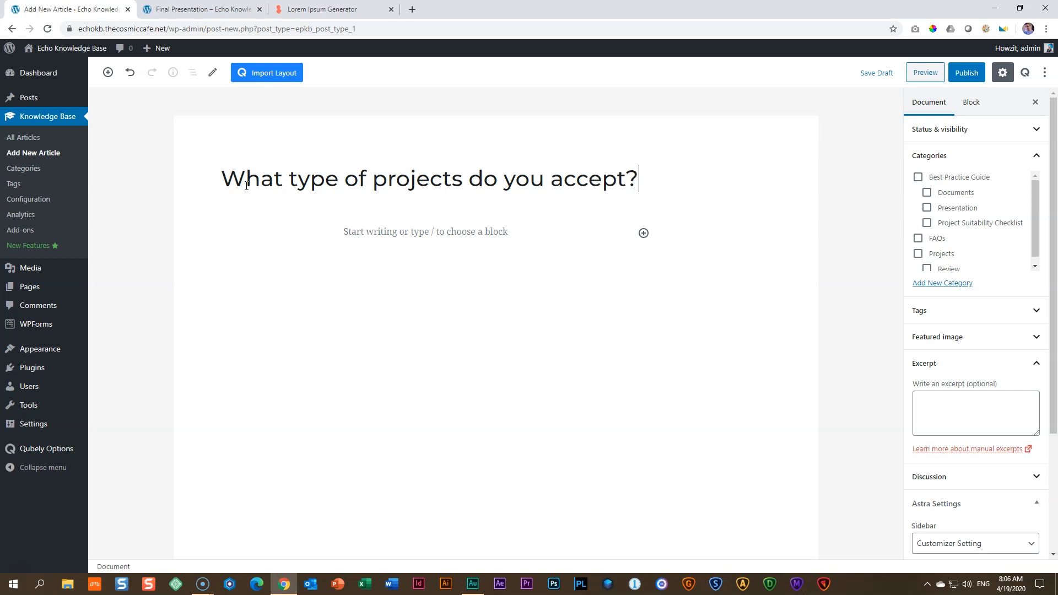
{"action": "left_click", "coordinate": [919, 238]}
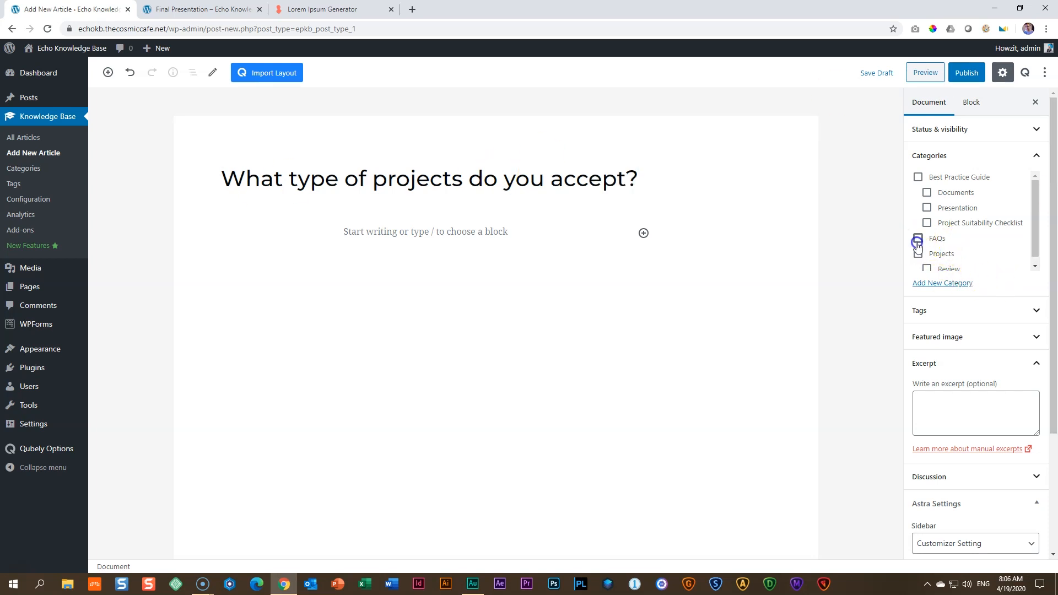
{"action": "left_click", "coordinate": [965, 72]}
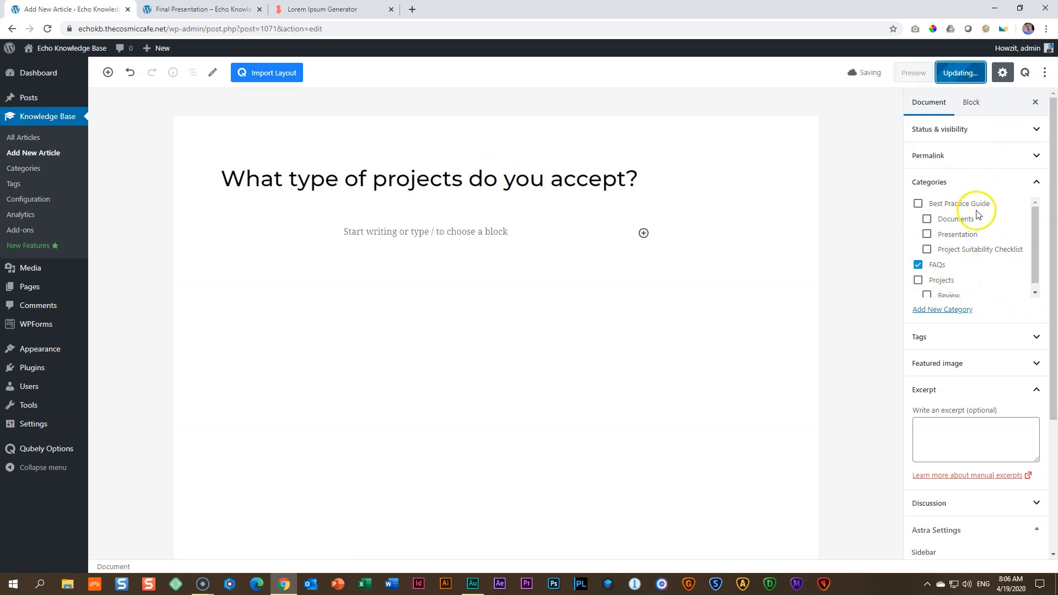
Add an article titled "How long does the submission process last?" to the FAQs category and publish it
{"action": "left_click", "coordinate": [59, 153]}
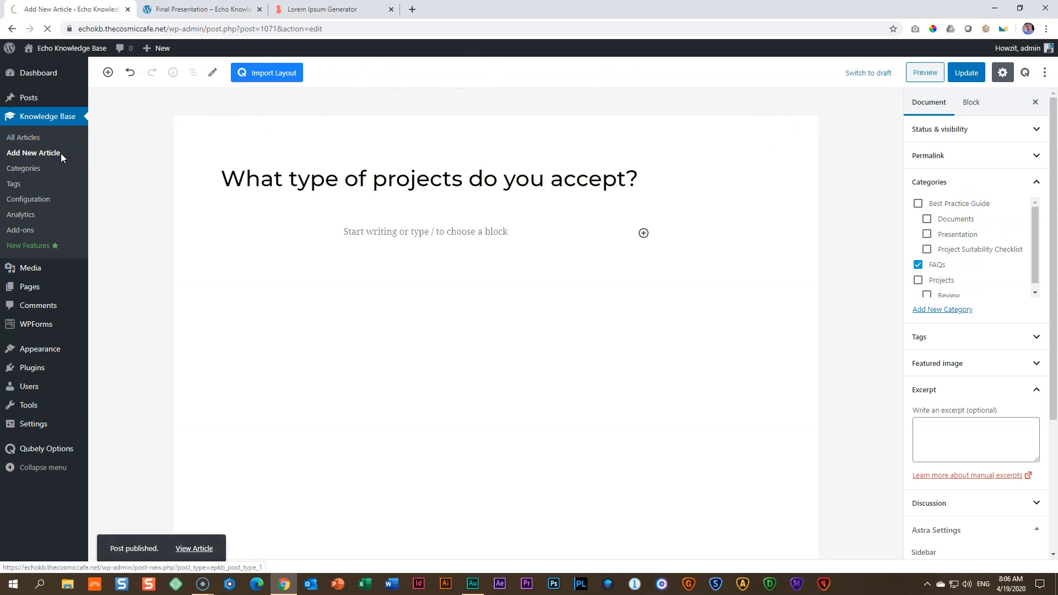
{"action": "left_click", "coordinate": [253, 161]}
{"action": "type", "text": "How long does the submission process last?"}
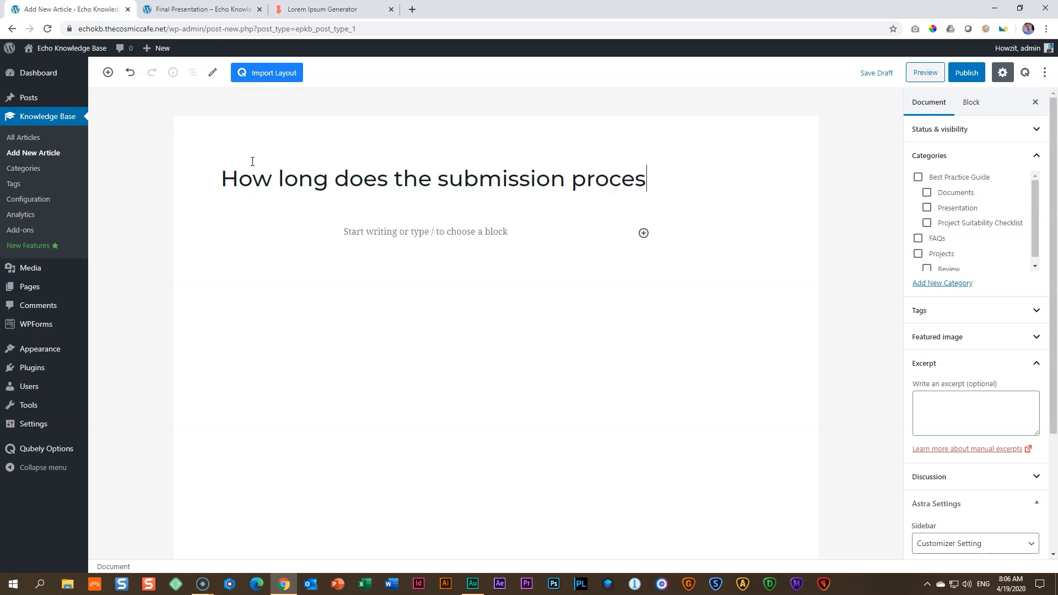
{"action": "left_click", "coordinate": [918, 238]}
{"action": "left_click", "coordinate": [967, 72]}
Add an article titled "I got approved. What next?" to the FAQs category and publish it
{"action": "left_click", "coordinate": [42, 152]}
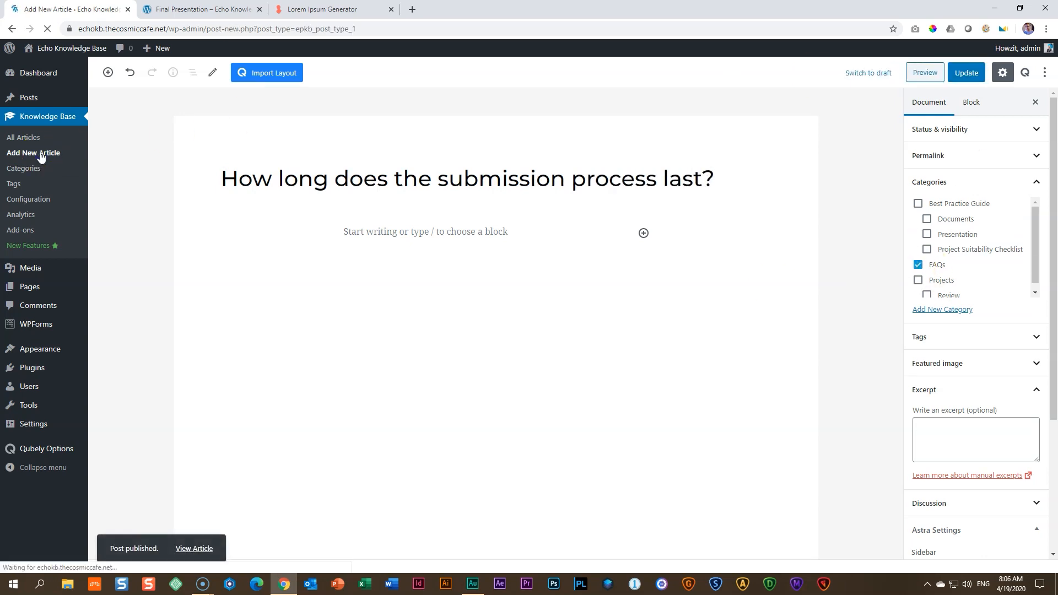
{"action": "left_click", "coordinate": [223, 165]}
{"action": "type", "text": "I go at approved. What next?"}
{"action": "left_click", "coordinate": [918, 238]}
{"action": "left_click", "coordinate": [967, 72]}
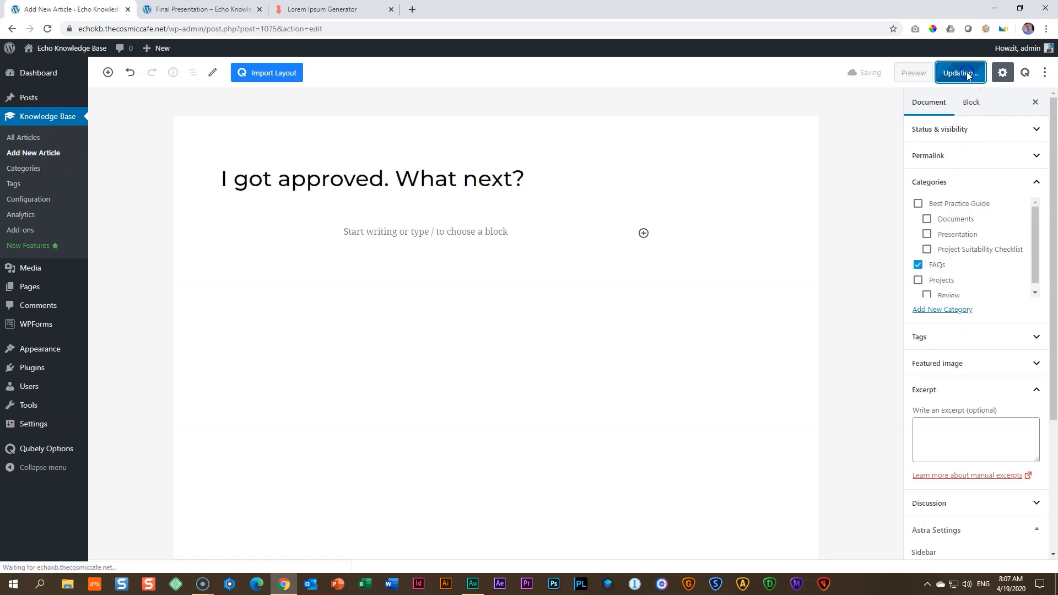
Create and publish an article titled "Pro Forma Submission Template" in the Documents category under Best Practice Guide
{"action": "left_click", "coordinate": [18, 153]}
{"action": "left_click", "coordinate": [20, 154]}
{"action": "left_click", "coordinate": [297, 185]}
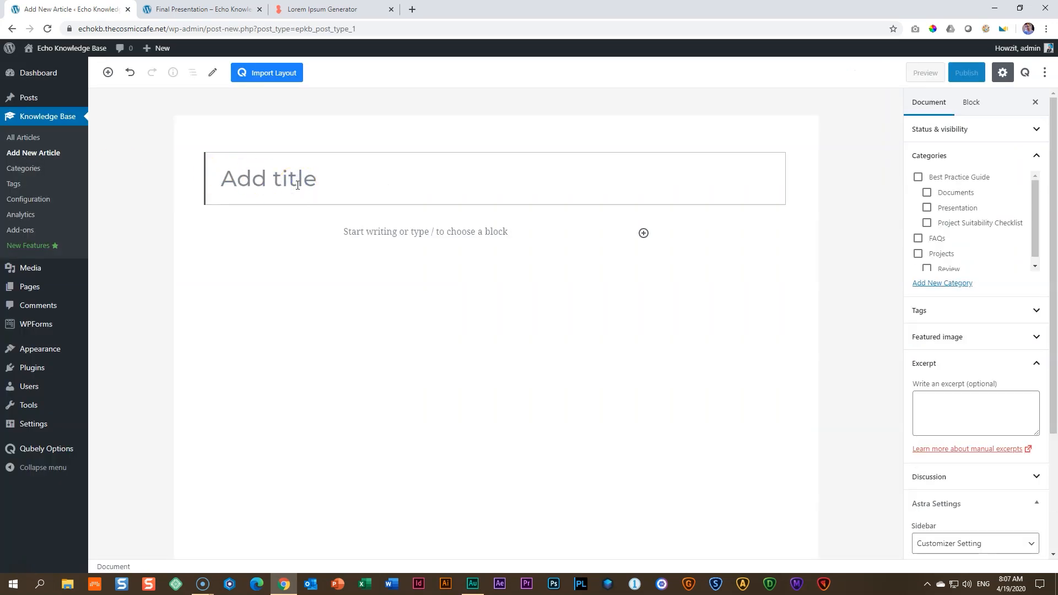
{"action": "type", "text": "Pro Forma Submission Template"}
{"action": "left_click", "coordinate": [927, 193]}
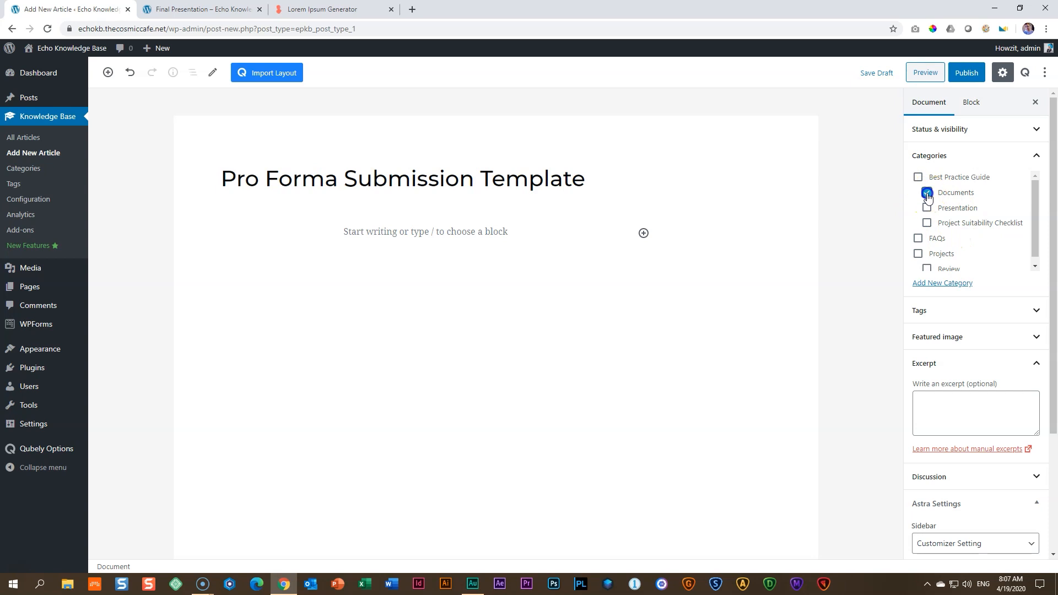
{"action": "left_click", "coordinate": [967, 73]}
Create and publish an article titled "Application Form F01-20" in the Documents category
{"action": "left_click", "coordinate": [9, 155]}
{"action": "type", "text": "Application Form F01-20"}
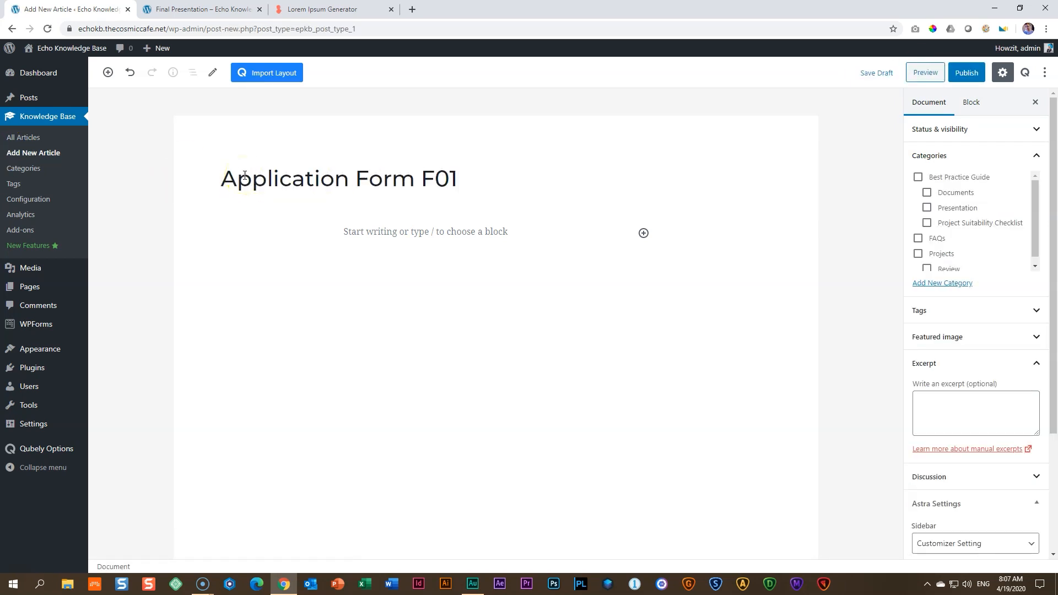
{"action": "left_click", "coordinate": [927, 193]}
{"action": "left_click", "coordinate": [967, 73]}
Create and publish an article titled "Accepted Presentation Formats" in the Documents category
{"action": "left_click", "coordinate": [22, 154]}
{"action": "left_click", "coordinate": [237, 182]}
{"action": "type", "text": "Accepted Presentation"}
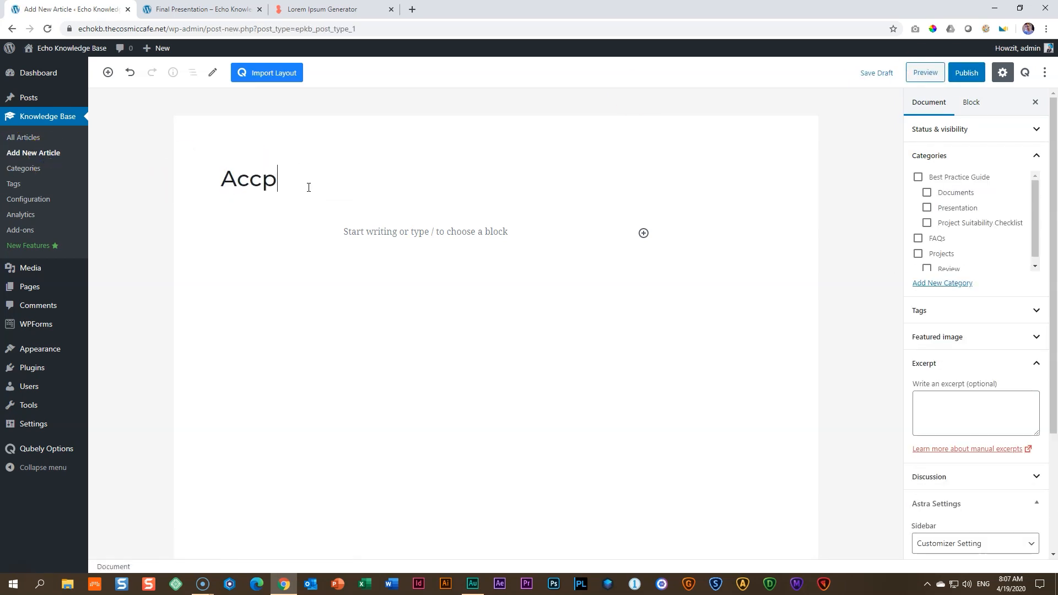
{"action": "type", "text": " Formats"}
{"action": "left_click", "coordinate": [927, 193]}
{"action": "left_click", "coordinate": [967, 73]}
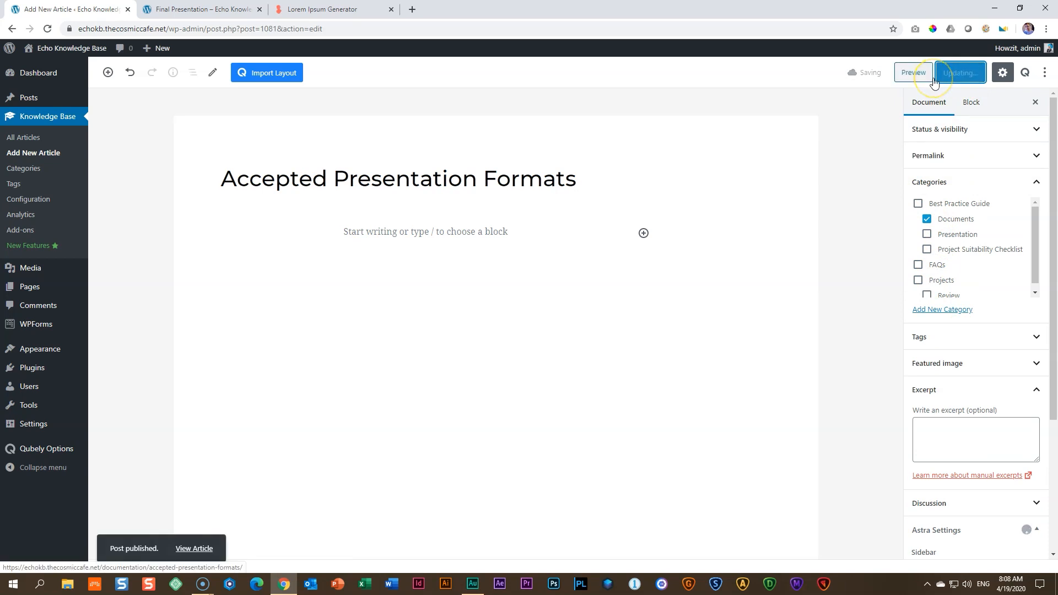
Create and publish an article titled "Short List" in the Presentation category under Best Practice Guide
{"action": "left_click", "coordinate": [33, 152]}
{"action": "left_click", "coordinate": [285, 182]}
{"action": "type", "text": "Short List"}
{"action": "left_click", "coordinate": [928, 208]}
{"action": "left_click", "coordinate": [967, 73]}
Create and publish an article titled "Final" in the Presentation category under Best Practice Guide
{"action": "left_click", "coordinate": [33, 152]}
{"action": "left_click", "coordinate": [259, 183]}
{"action": "type", "text": "Final"}
{"action": "left_click", "coordinate": [927, 208]}
{"action": "left_click", "coordinate": [967, 72]}
Create and publish an article titled "Prep Checlist" in the Project Suitability Checklist category
{"action": "left_click", "coordinate": [33, 153]}
{"action": "left_click", "coordinate": [246, 187]}
{"action": "type", "text": "Prep Checlist"}
{"action": "left_click", "coordinate": [927, 223]}
{"action": "left_click", "coordinate": [967, 72]}
Create and publish an article titled "Presentation Checklist" in the Project Suitability Checklist category
{"action": "left_click", "coordinate": [33, 152]}
{"action": "left_click", "coordinate": [245, 180]}
{"action": "type", "text": "Presentation Checklist"}
{"action": "left_click", "coordinate": [927, 223]}
{"action": "left_click", "coordinate": [964, 73]}
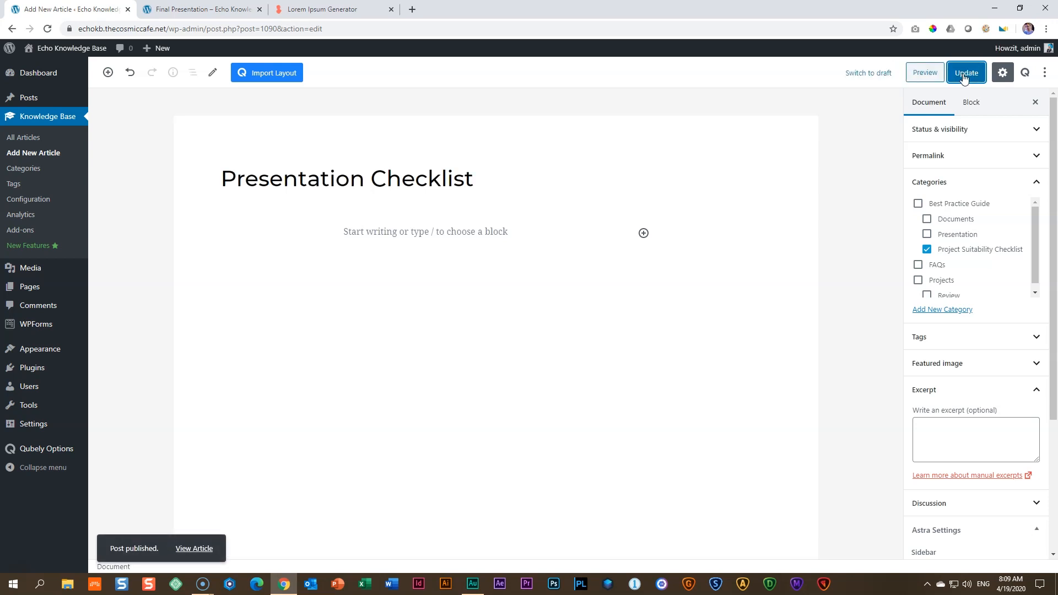
Check the live Documentation page, expanding Review under Projects and the Documents, Presentation and Project Suitability Checklist subcategories under Best Practice Guide
{"action": "left_click", "coordinate": [201, 9]}
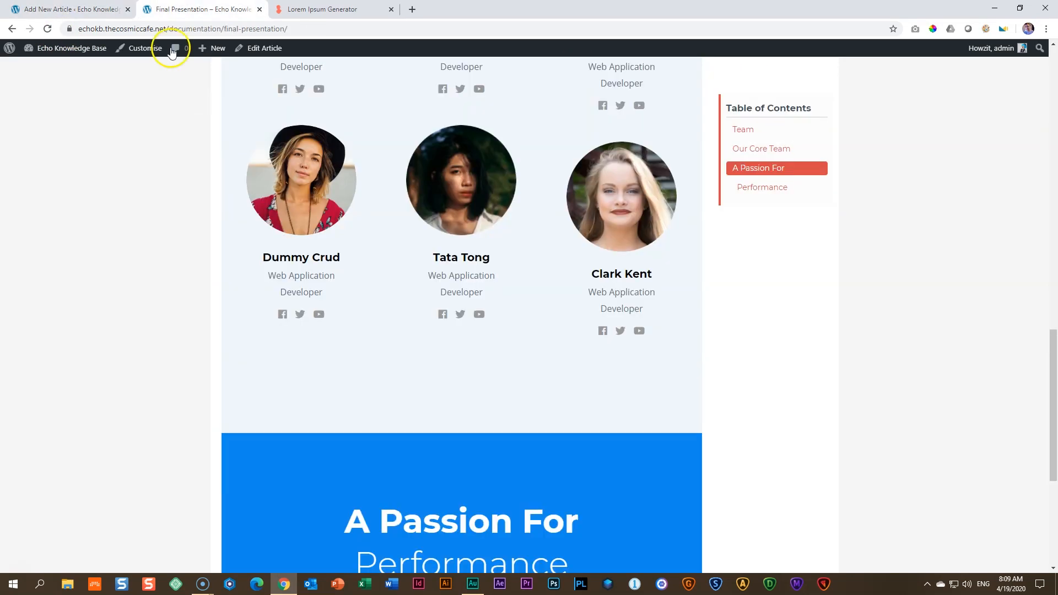
{"action": "scroll", "coordinate": [210, 282], "scroll_direction": "up", "scroll_amount": 15}
{"action": "left_click", "coordinate": [893, 78]}
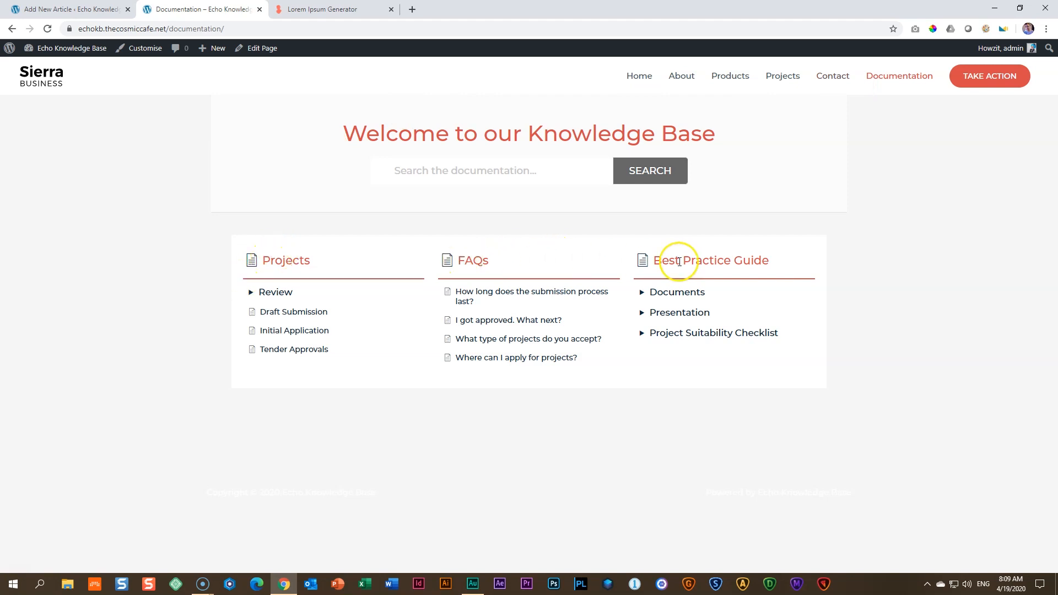
{"action": "left_click", "coordinate": [251, 296]}
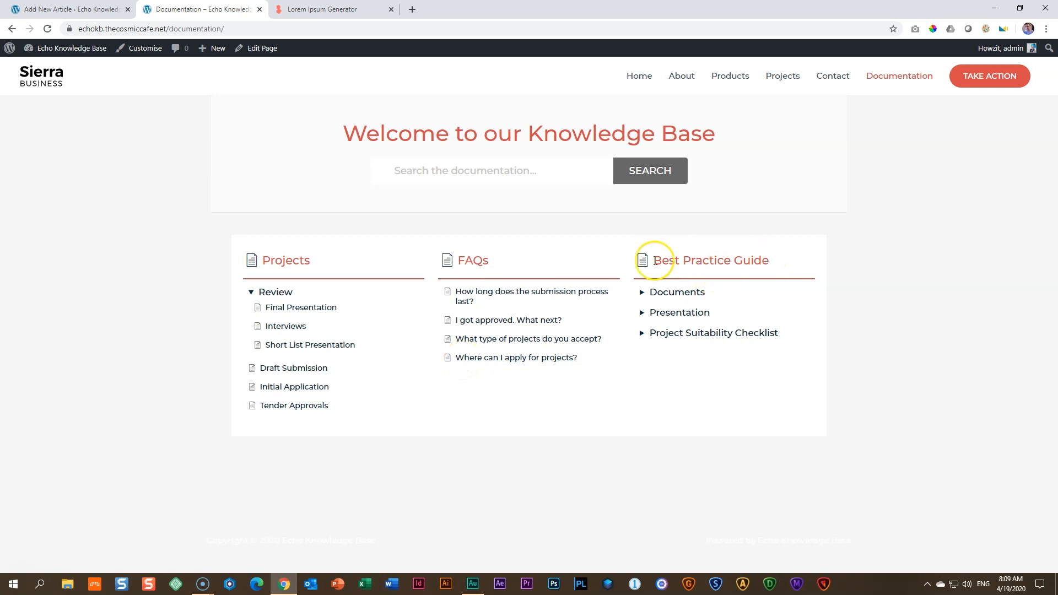
{"action": "left_click", "coordinate": [642, 291]}
{"action": "left_click", "coordinate": [642, 369]}
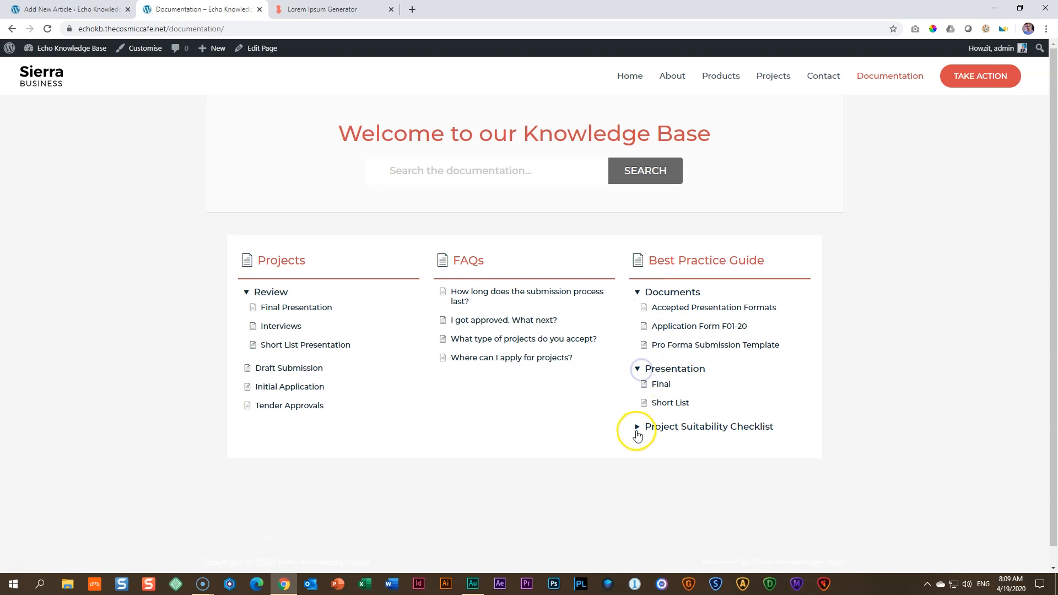
{"action": "left_click", "coordinate": [636, 427]}
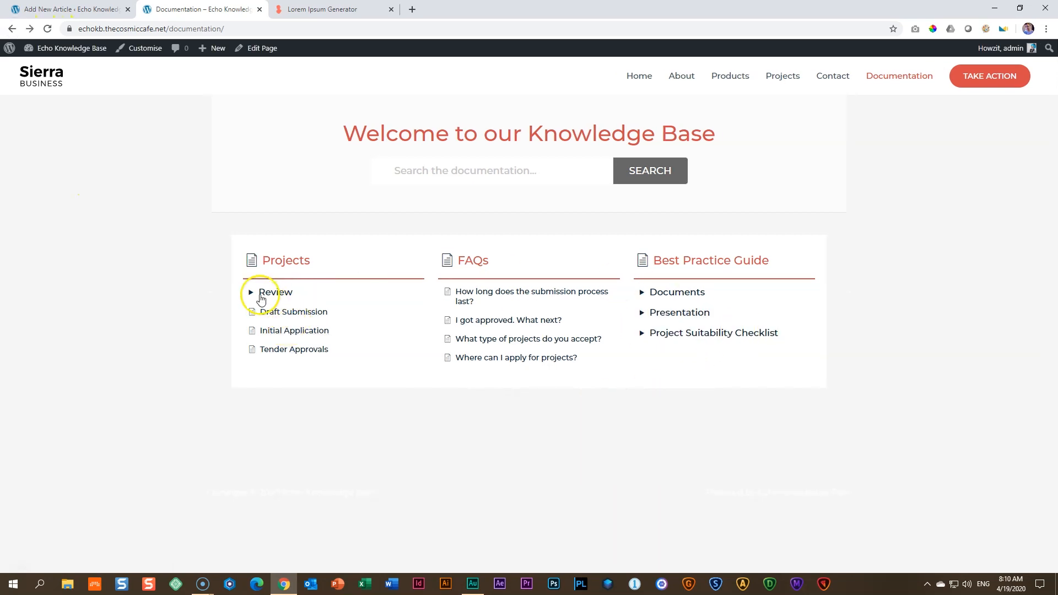
Open the Initial Application article from the Projects category and examine its content, table of contents and breadcrumb trail
{"action": "left_click", "coordinate": [256, 293]}
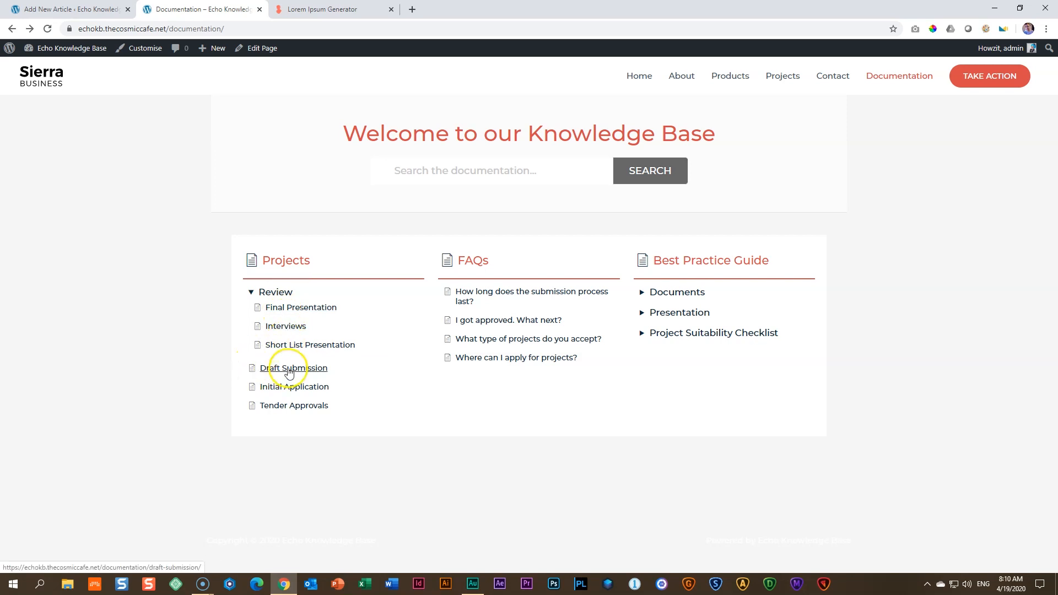
{"action": "left_click", "coordinate": [283, 387]}
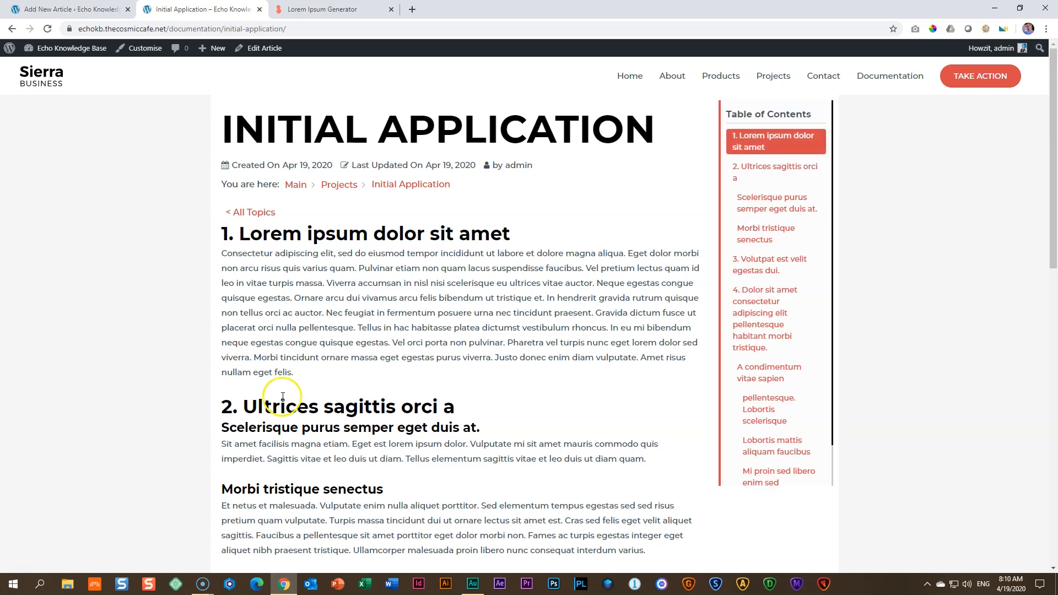
{"action": "scroll", "coordinate": [326, 419], "scroll_direction": "down", "scroll_amount": 1}
{"action": "scroll", "coordinate": [326, 417], "scroll_direction": "down", "scroll_amount": 13}
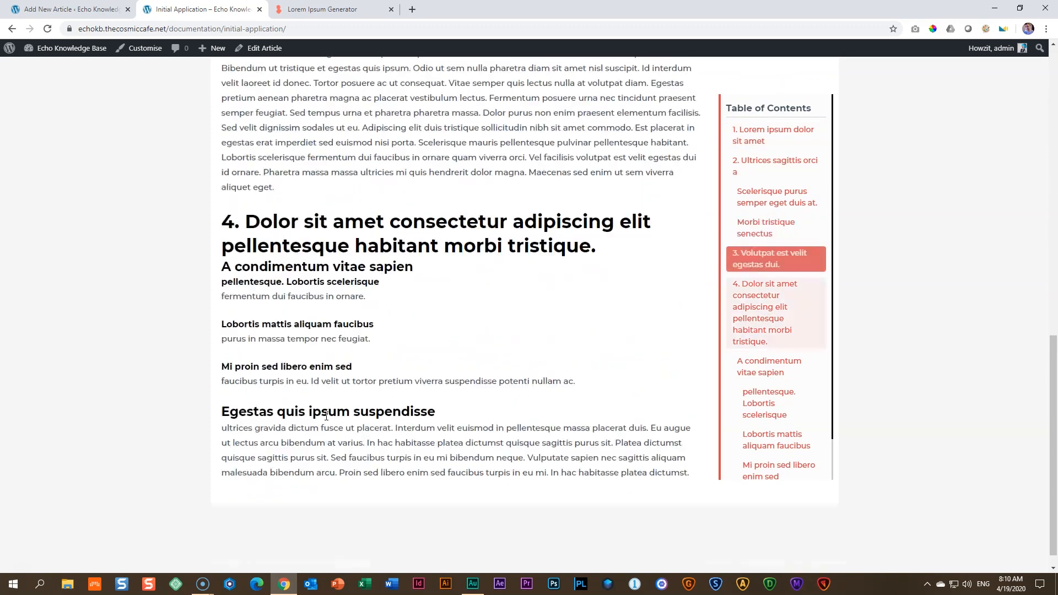
{"action": "scroll", "coordinate": [327, 420], "scroll_direction": "up", "scroll_amount": 6}
{"action": "scroll", "coordinate": [327, 419], "scroll_direction": "up", "scroll_amount": 6}
{"action": "left_click", "coordinate": [288, 187]}
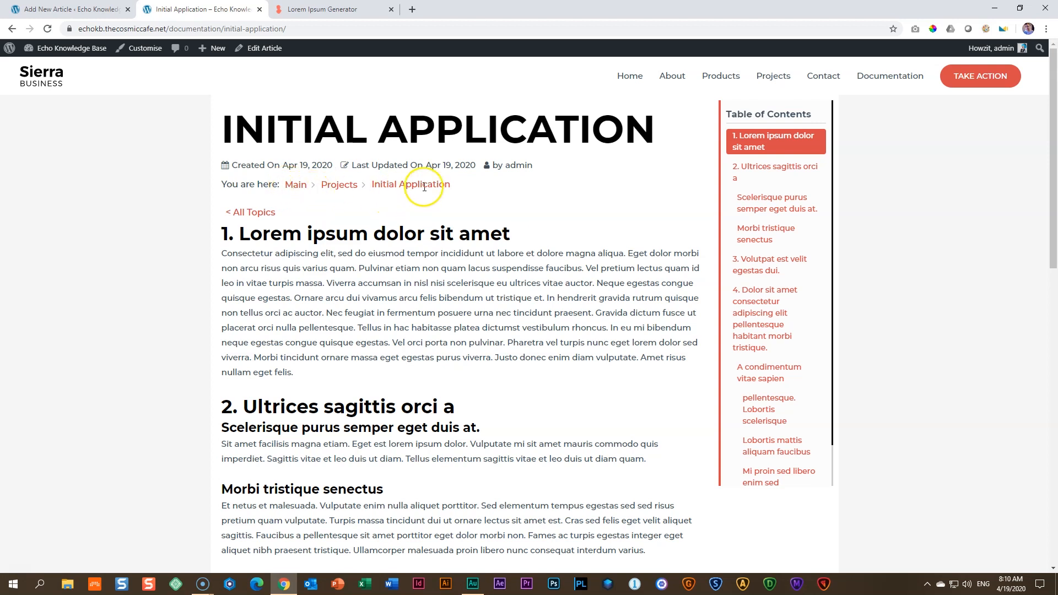
{"action": "left_click_drag", "start_coordinate": [374, 184], "coordinate": [447, 182]}
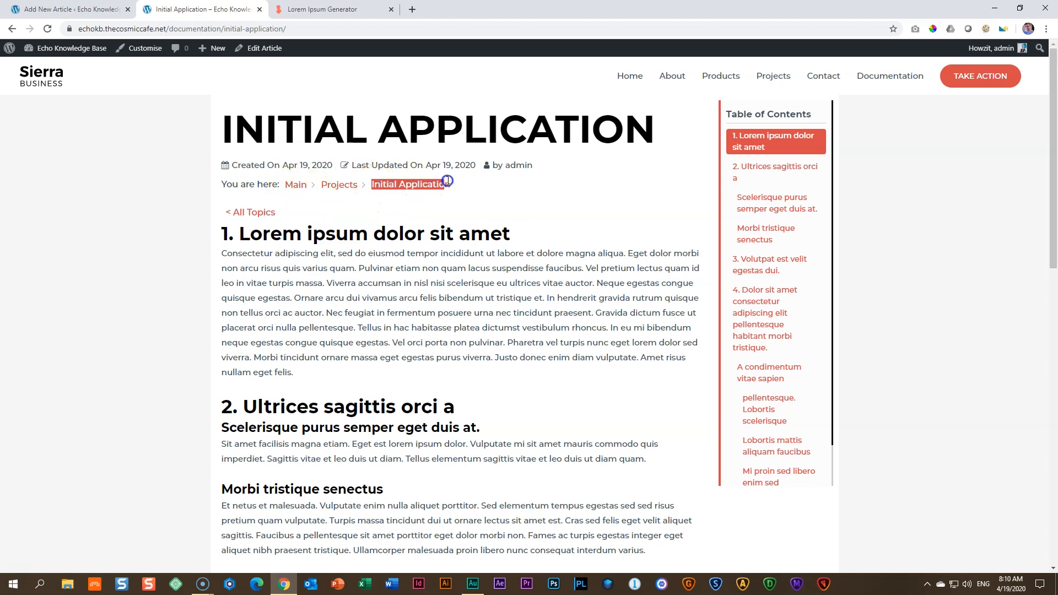
{"action": "left_click", "coordinate": [495, 195]}
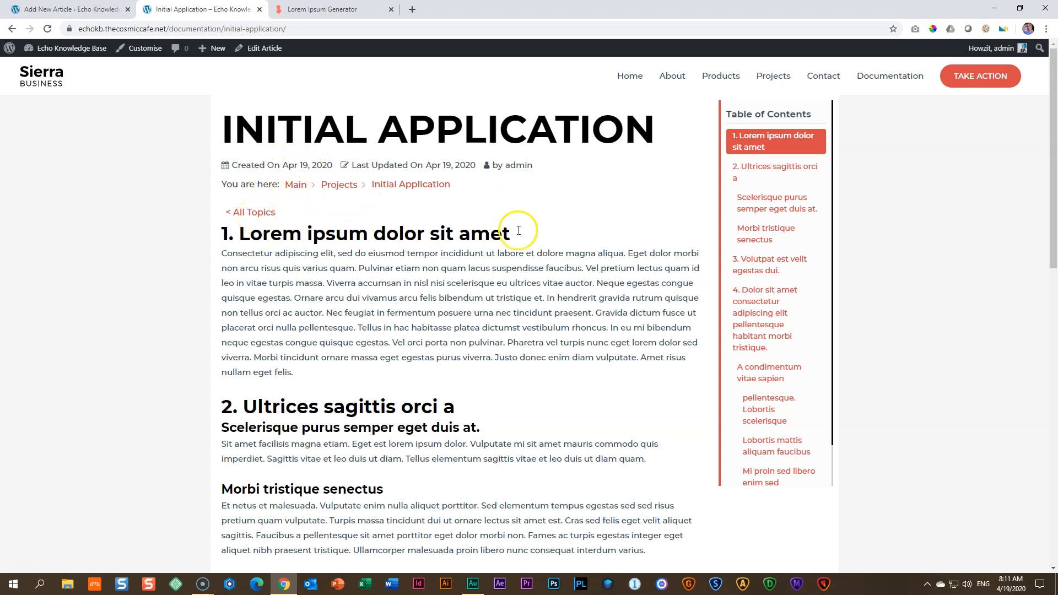
Open the Documentation page in a separate browser tab and expand the Review subcategory under Projects
{"action": "left_click", "coordinate": [884, 79]}
{"action": "middle_click", "coordinate": [899, 84]}
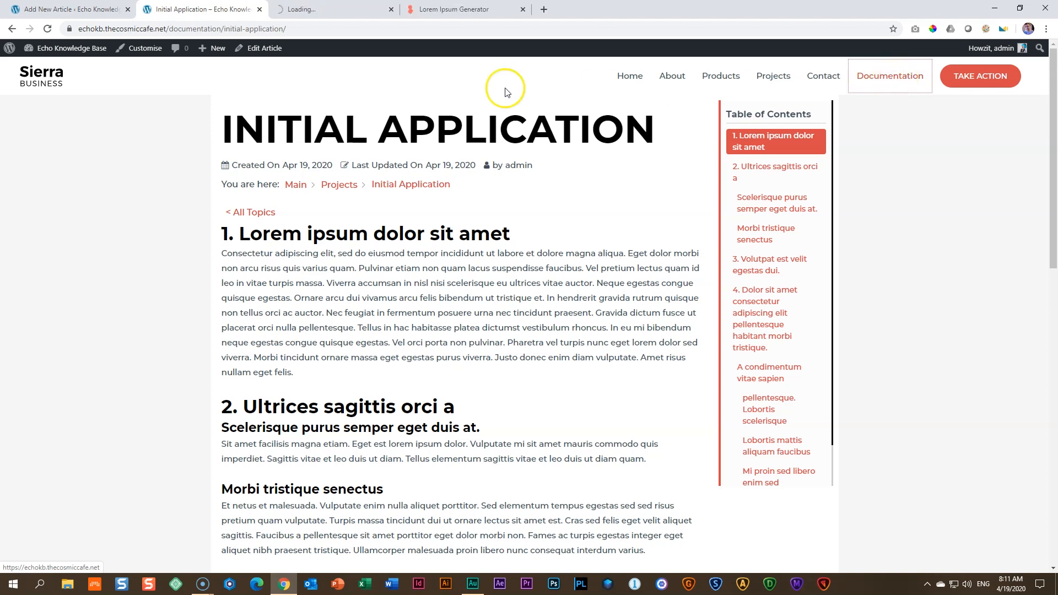
{"action": "left_click", "coordinate": [356, 11]}
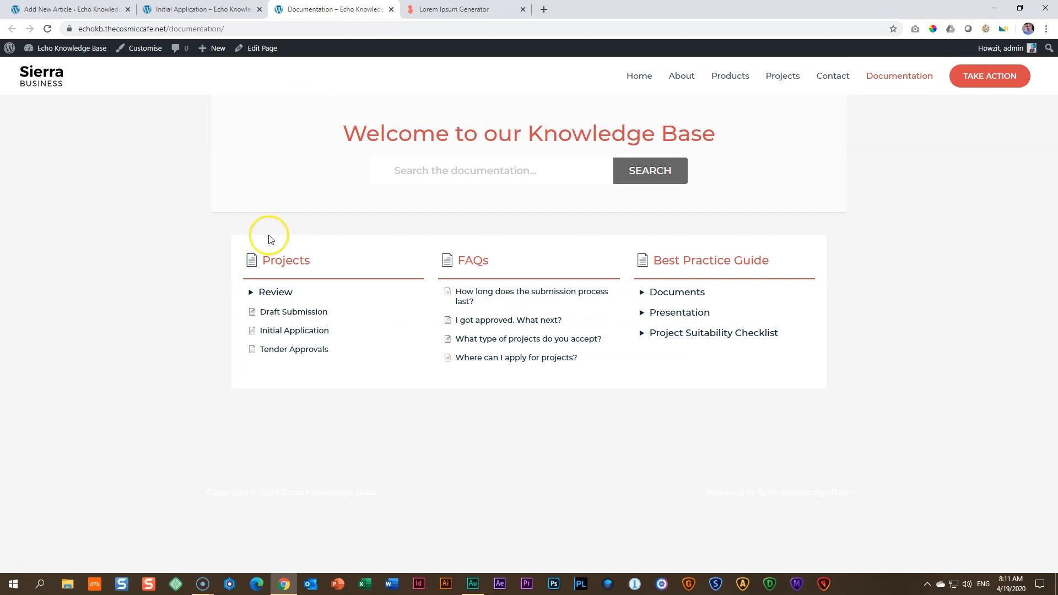
{"action": "left_click", "coordinate": [250, 292]}
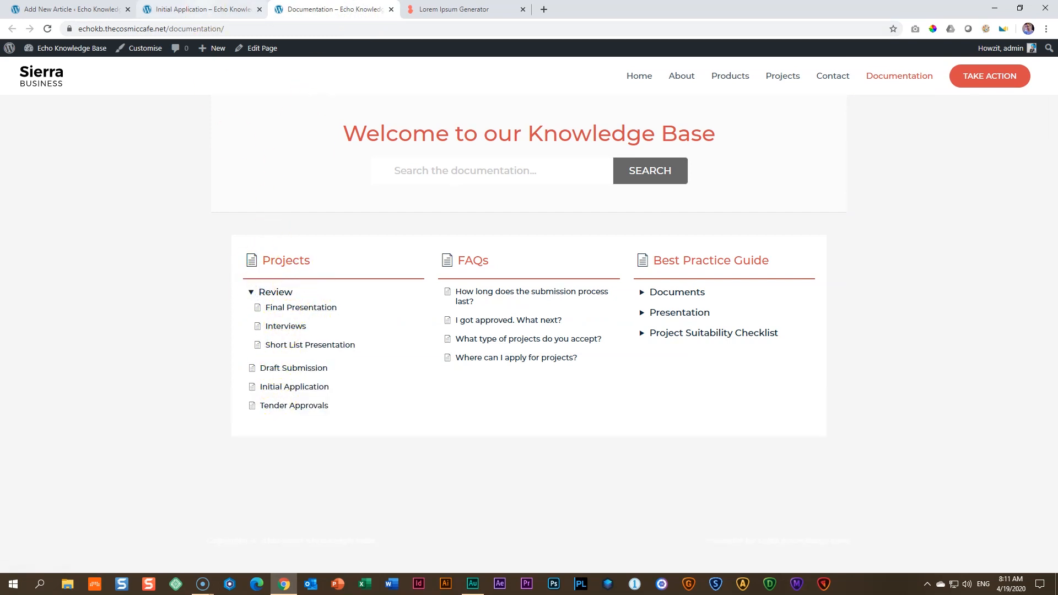
Open the Projects category page from the Initial Application article's breadcrumb and look through its article list
{"action": "left_click", "coordinate": [205, 9]}
{"action": "left_click", "coordinate": [337, 189]}
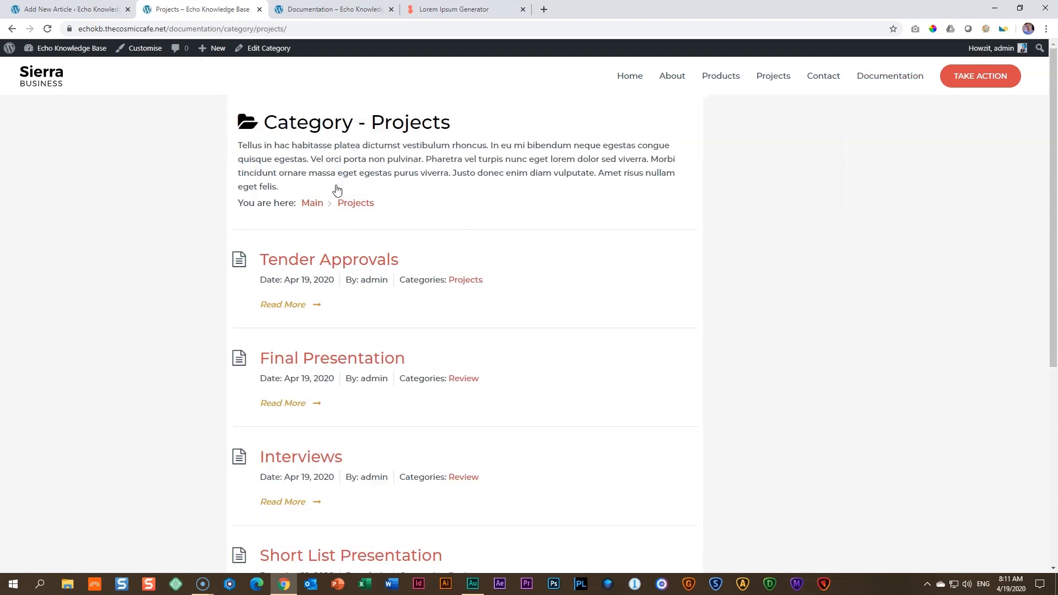
{"action": "scroll", "coordinate": [337, 189], "scroll_direction": "down", "scroll_amount": 6}
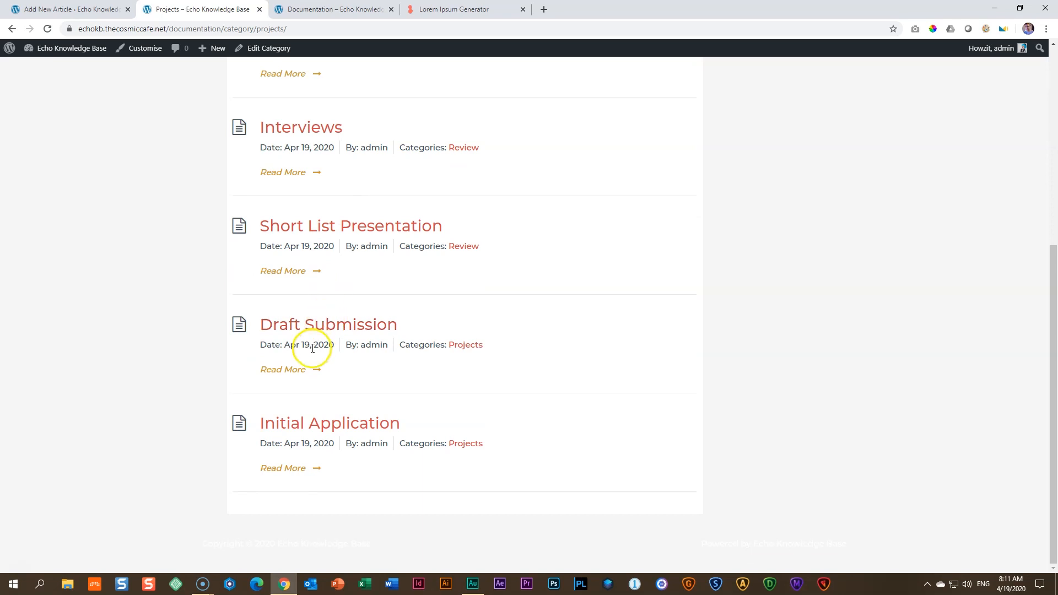
{"action": "scroll", "coordinate": [313, 344], "scroll_direction": "up", "scroll_amount": 5}
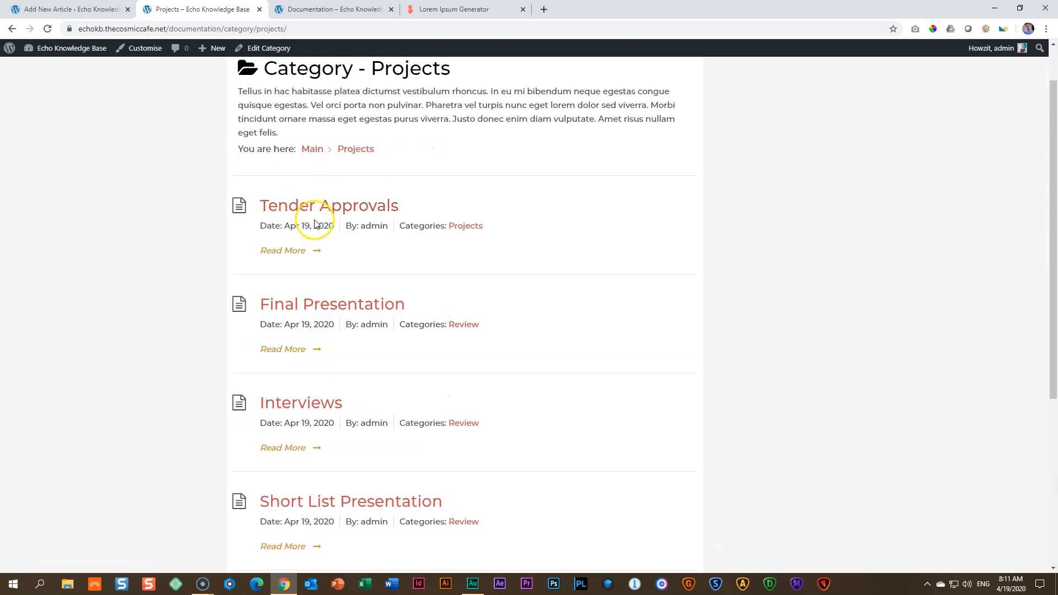
{"action": "scroll", "coordinate": [341, 253], "scroll_direction": "down", "scroll_amount": 5}
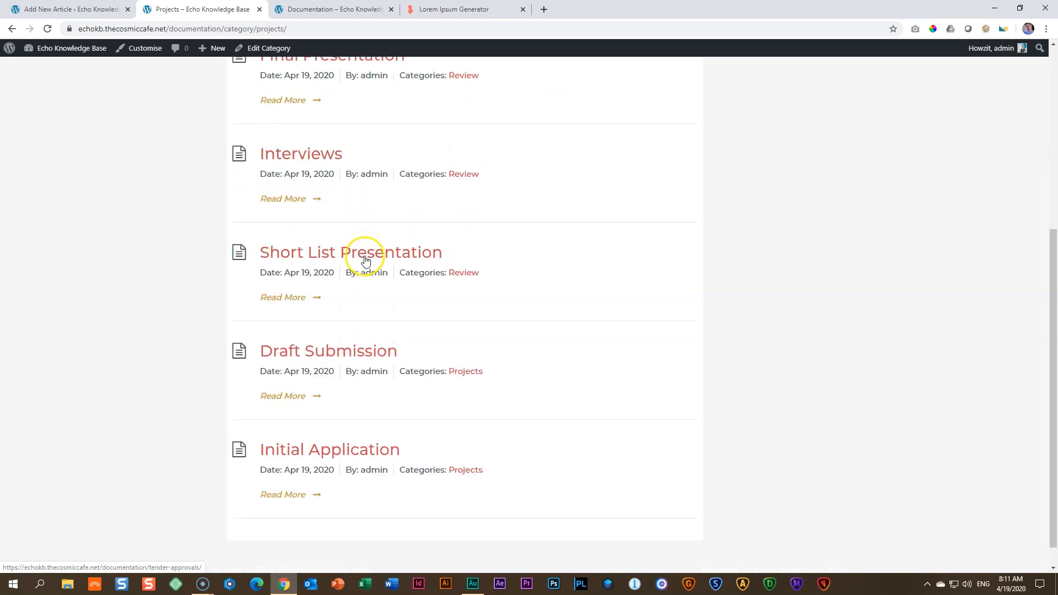
{"action": "scroll", "coordinate": [361, 270], "scroll_direction": "up", "scroll_amount": 6}
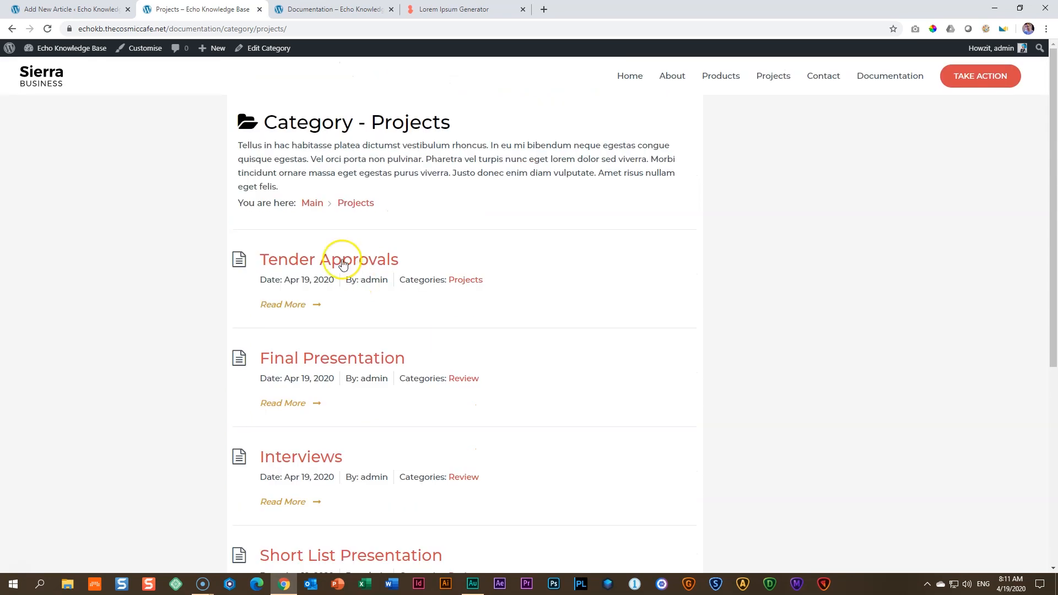
Compare the articles on the Projects category page with those listed under Projects on the Documentation page
{"action": "left_click", "coordinate": [333, 10]}
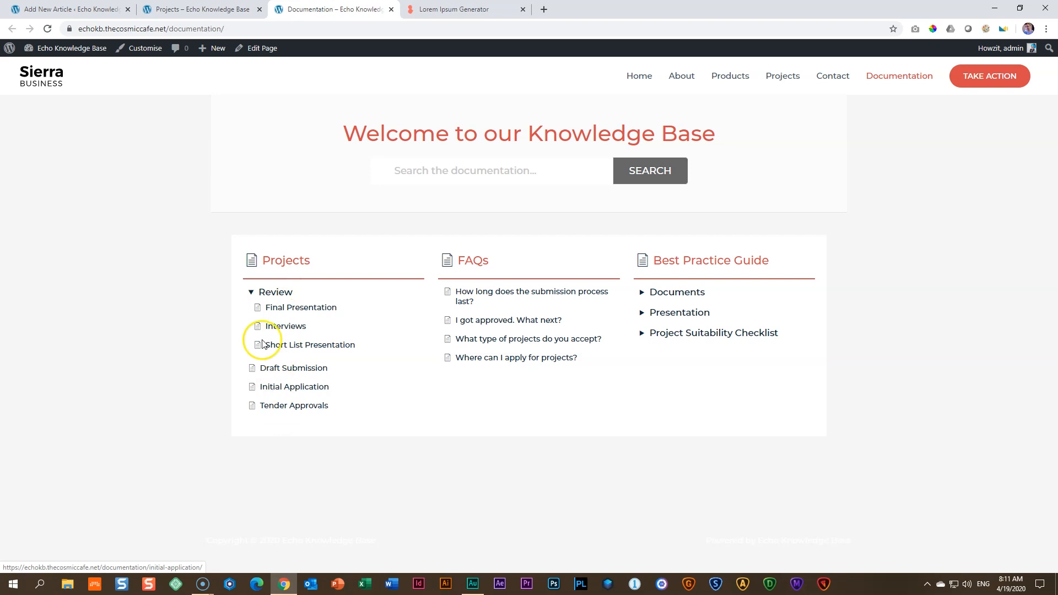
{"action": "left_click", "coordinate": [207, 10]}
{"action": "scroll", "coordinate": [302, 209], "scroll_direction": "down", "scroll_amount": 3}
{"action": "scroll", "coordinate": [301, 209], "scroll_direction": "down", "scroll_amount": 3}
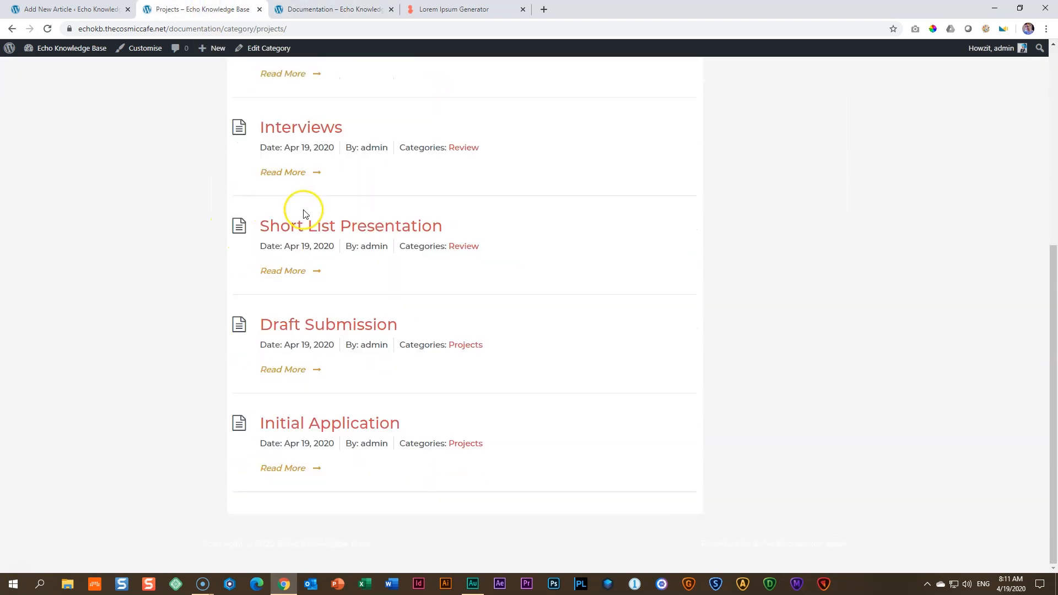
{"action": "scroll", "coordinate": [342, 422], "scroll_direction": "up", "scroll_amount": 3}
{"action": "scroll", "coordinate": [342, 423], "scroll_direction": "up", "scroll_amount": 3}
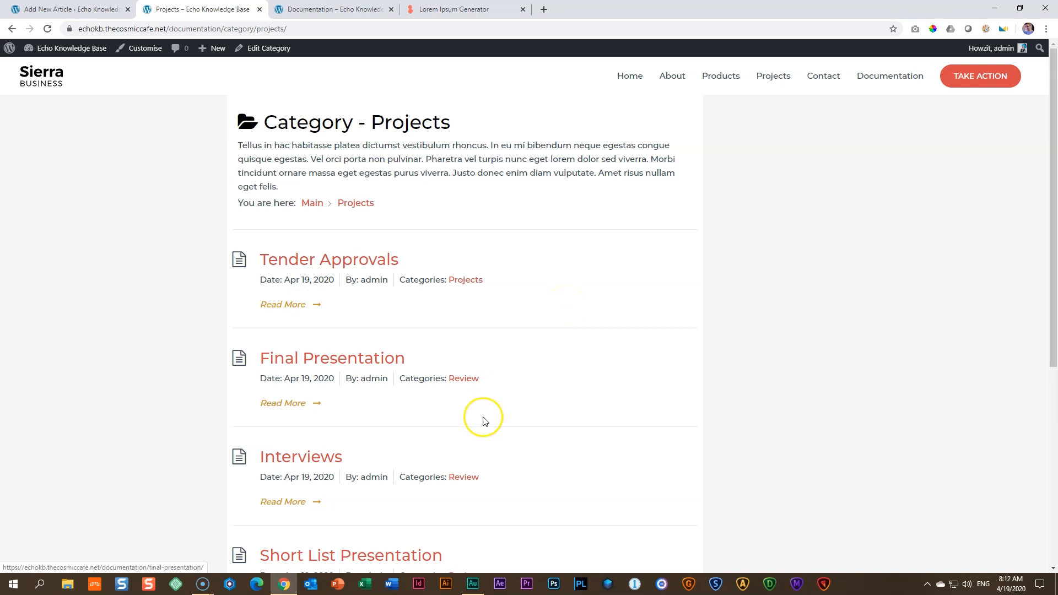
{"action": "scroll", "coordinate": [441, 403], "scroll_direction": "down", "scroll_amount": 2}
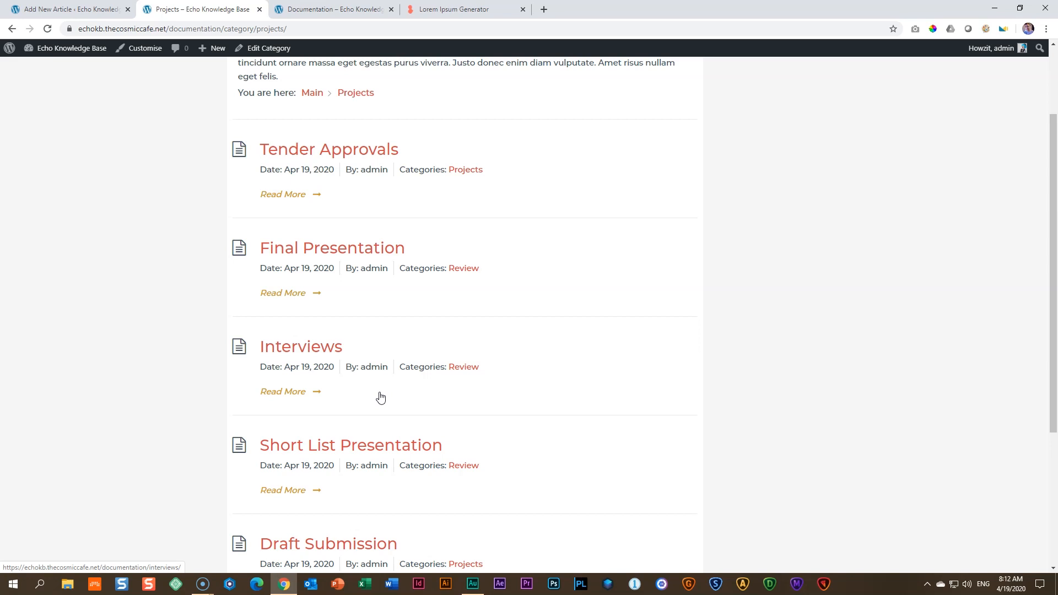
Review the titles and assigned categories of all knowledge base articles in the WordPress admin article list
{"action": "left_click", "coordinate": [87, 10]}
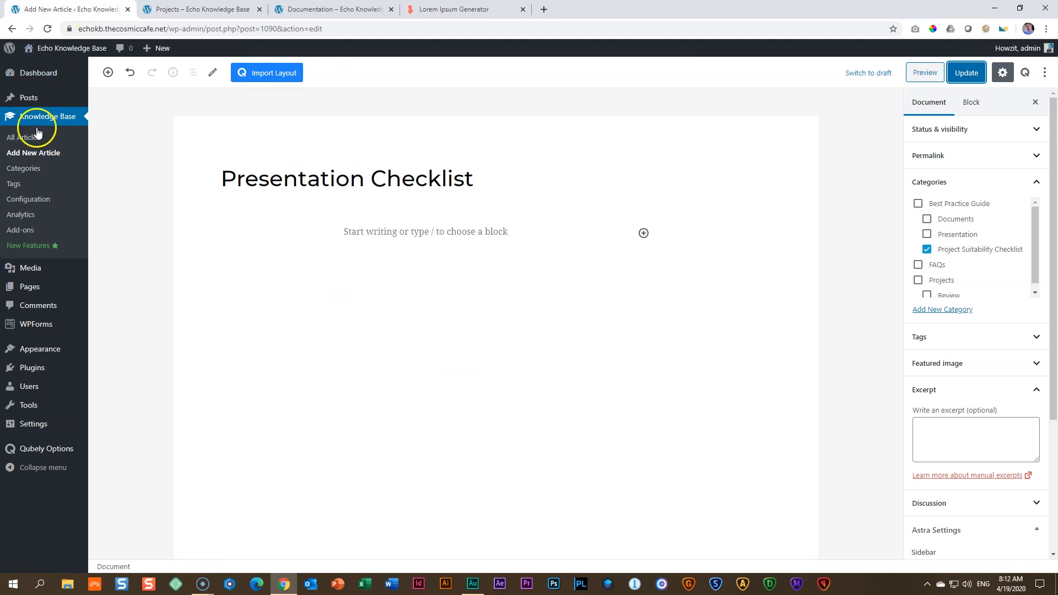
{"action": "left_click", "coordinate": [21, 138]}
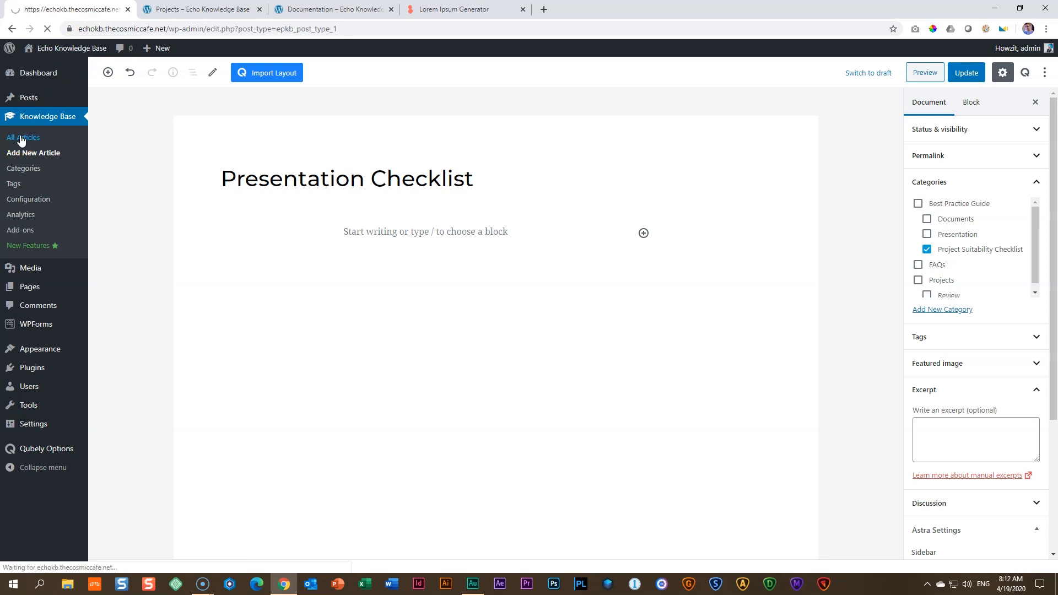
{"action": "scroll", "coordinate": [162, 185], "scroll_direction": "down", "scroll_amount": 5}
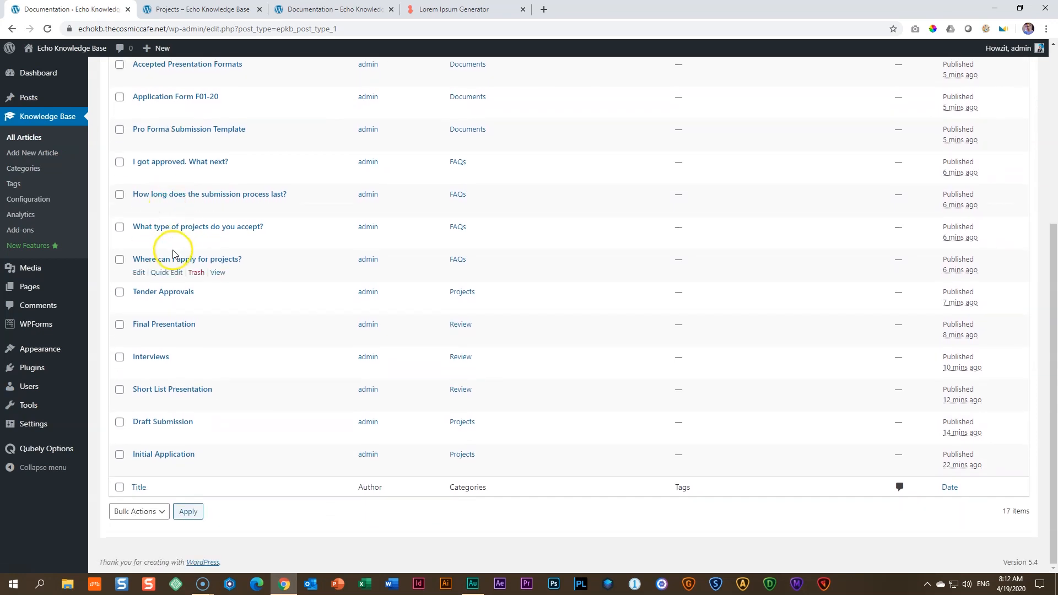
{"action": "scroll", "coordinate": [165, 253], "scroll_direction": "up", "scroll_amount": 5}
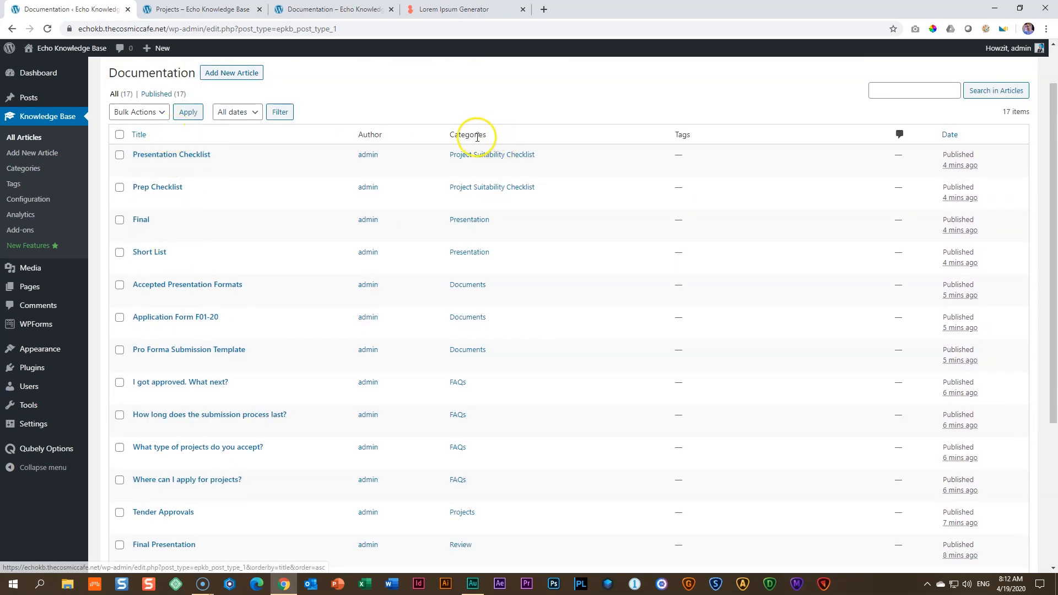
{"action": "scroll", "coordinate": [473, 531], "scroll_direction": "down", "scroll_amount": 4}
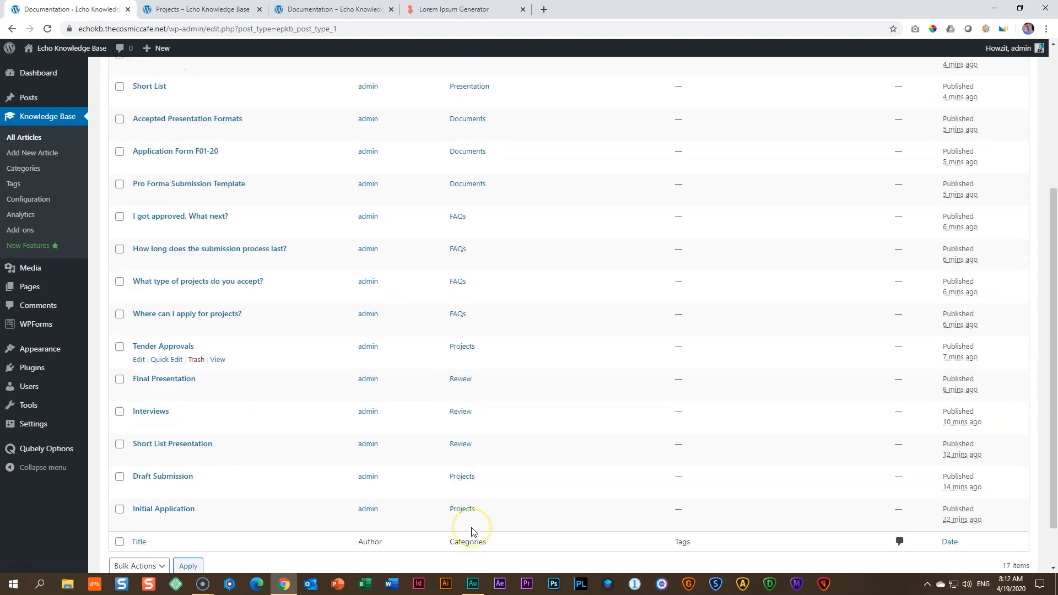
{"action": "scroll", "coordinate": [473, 531], "scroll_direction": "up", "scroll_amount": 5}
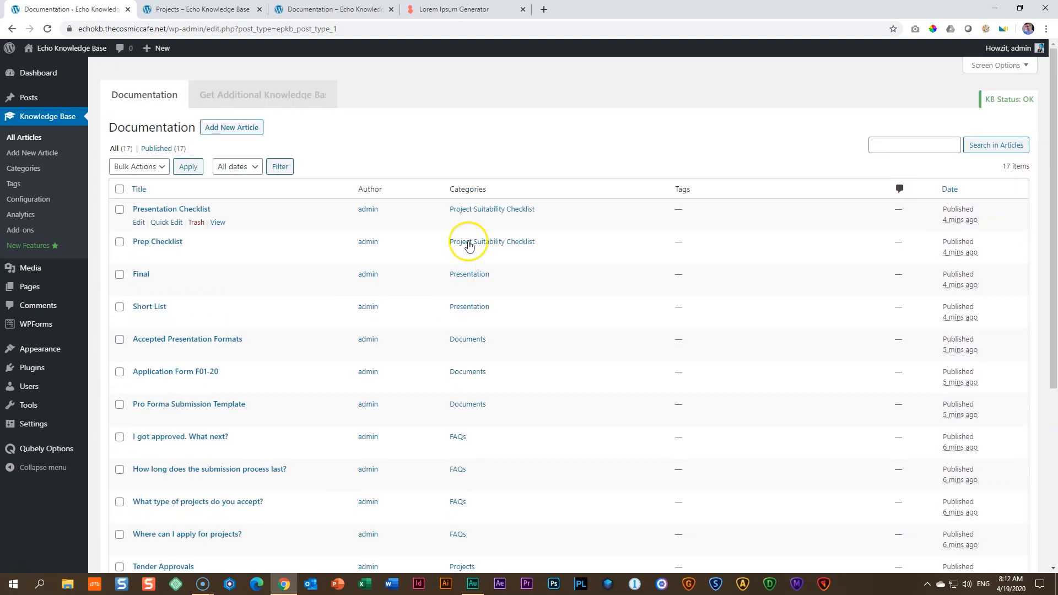
{"action": "scroll", "coordinate": [475, 237], "scroll_direction": "down", "scroll_amount": 5}
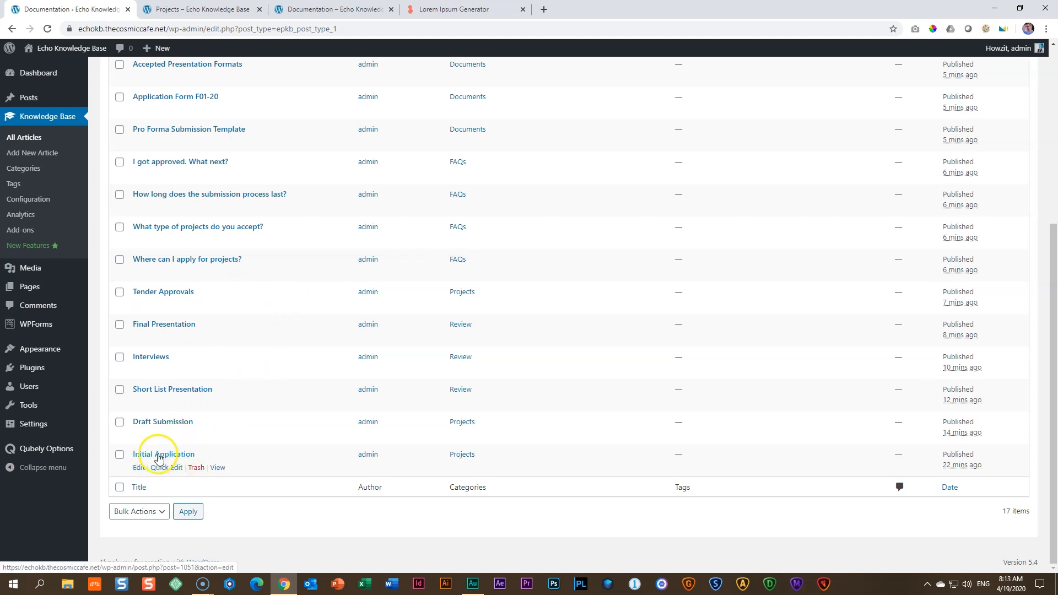
Give the Initial Application article an excerpt copied from the Lorem Ipsum Generator, from "Volutpat est velit egestas dui" through "nisl suscipit.", and update it
{"action": "left_click", "coordinate": [138, 469]}
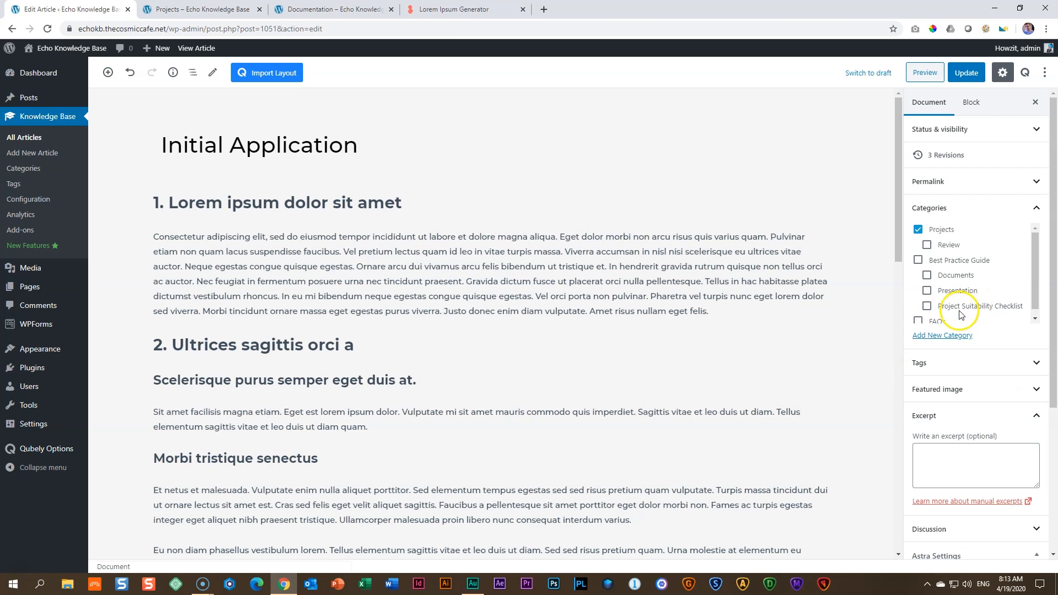
{"action": "scroll", "coordinate": [987, 331], "scroll_direction": "down", "scroll_amount": 3}
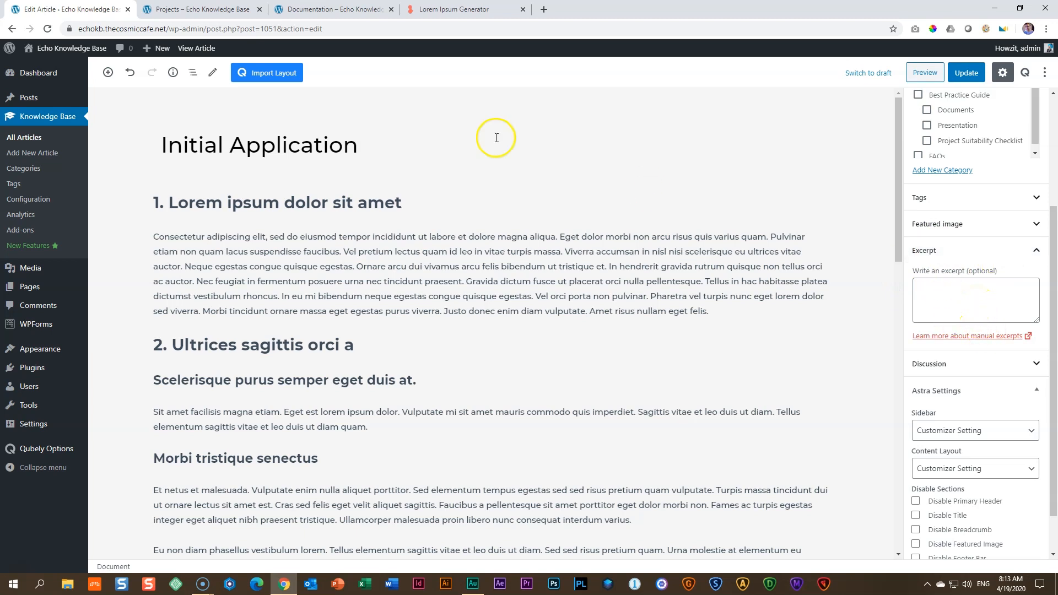
{"action": "left_click", "coordinate": [454, 9]}
{"action": "scroll", "coordinate": [368, 292], "scroll_direction": "down", "scroll_amount": 5}
{"action": "left_click_drag", "start_coordinate": [234, 175], "coordinate": [393, 221]}
{"action": "right_click", "coordinate": [389, 202]}
{"action": "left_click", "coordinate": [395, 208]}
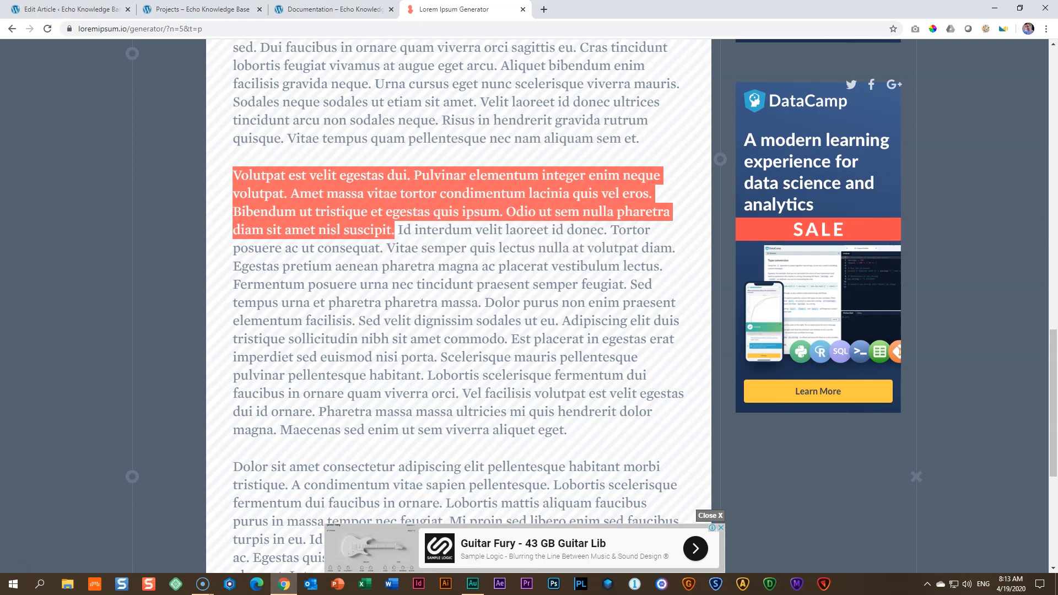
{"action": "key", "text": "ctrl+1"}
{"action": "left_click", "coordinate": [979, 301]}
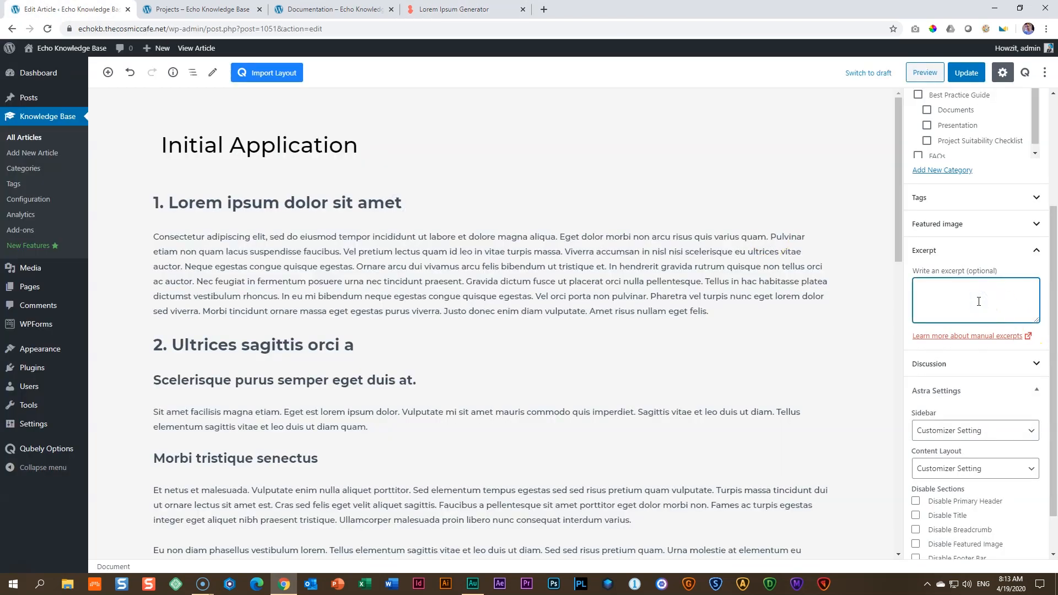
{"action": "key", "text": "ctrl+v"}
{"action": "left_click", "coordinate": [970, 74]}
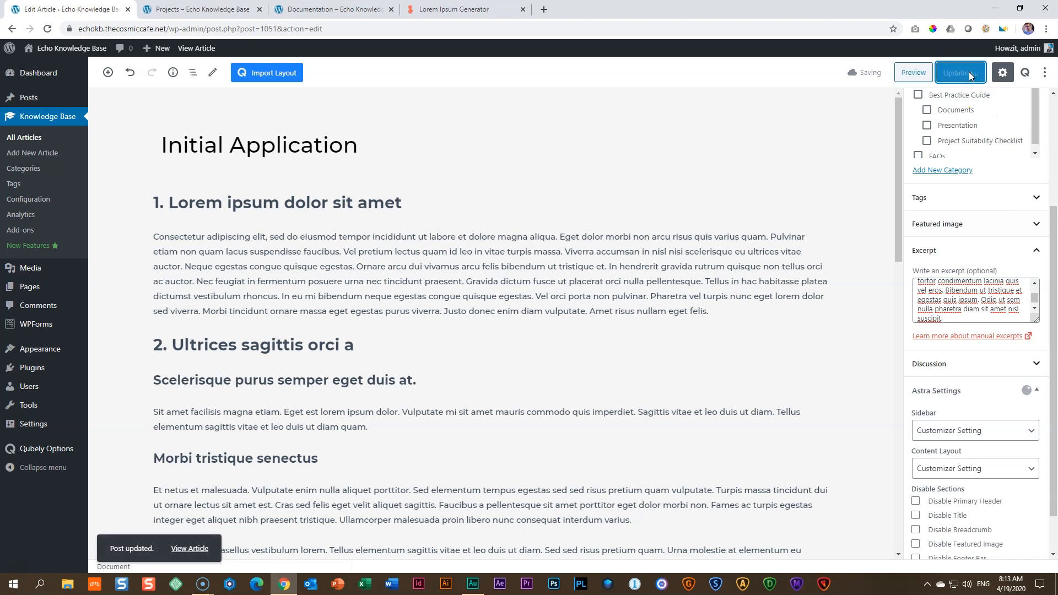
Give the Draft Submission article an excerpt copied from the Lorem Ipsum Generator, from "Id interdum velit" through "pharetra pharetra massa.", and update it
{"action": "left_click", "coordinate": [33, 141]}
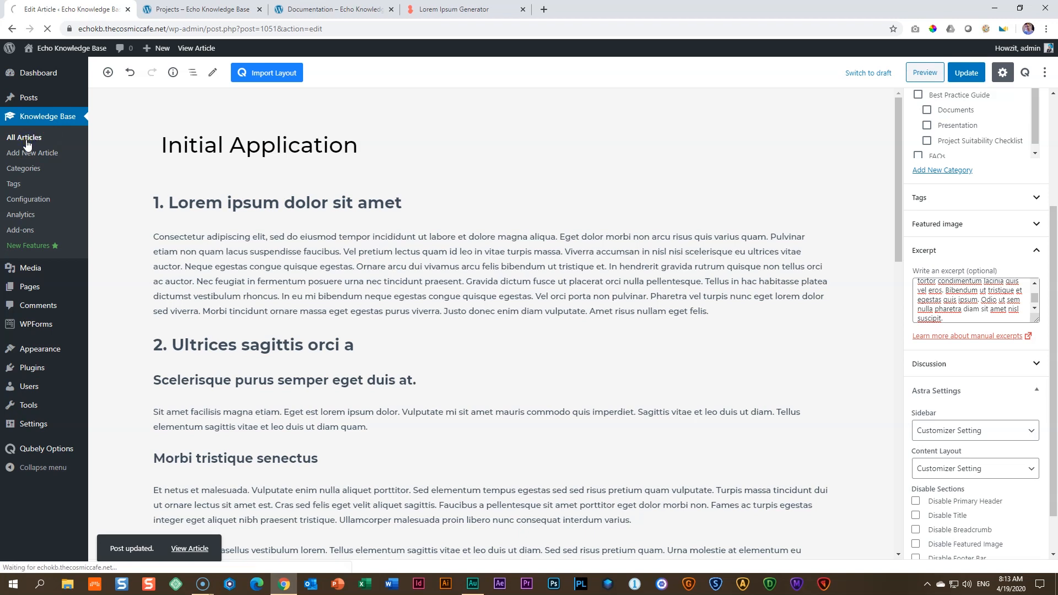
{"action": "scroll", "coordinate": [229, 237], "scroll_direction": "down", "scroll_amount": 4}
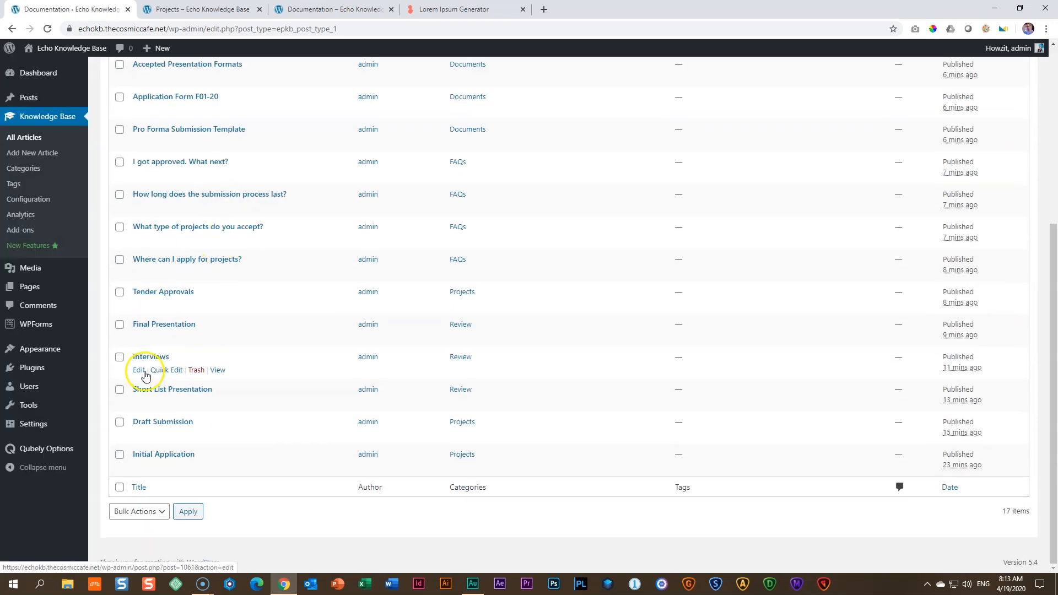
{"action": "left_click", "coordinate": [139, 435]}
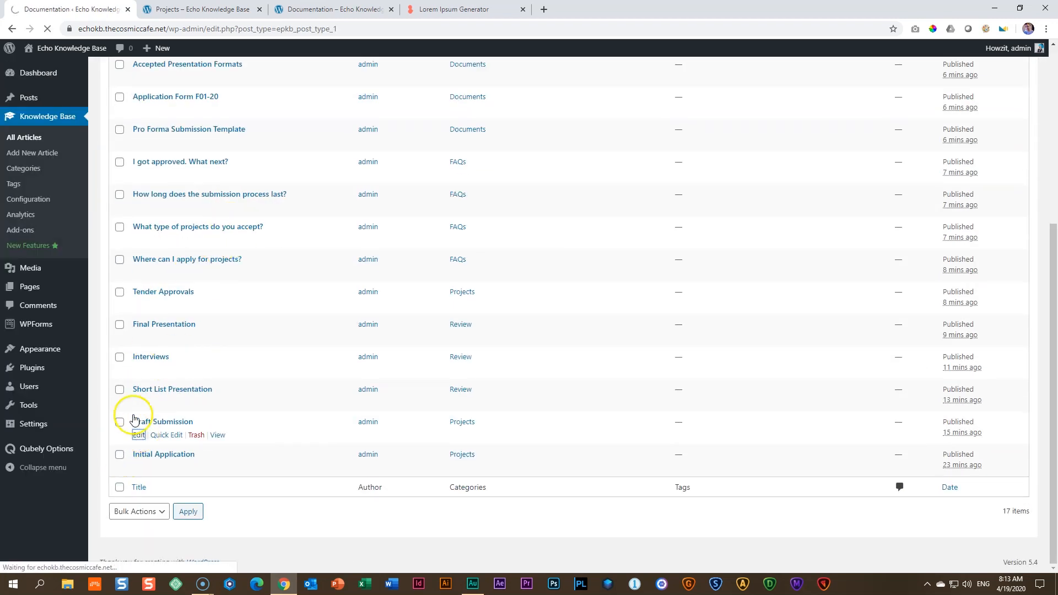
{"action": "left_click", "coordinate": [460, 7]}
{"action": "left_click_drag", "start_coordinate": [398, 230], "coordinate": [480, 303]}
{"action": "right_click", "coordinate": [480, 302]}
{"action": "left_click", "coordinate": [505, 310]}
{"action": "left_click", "coordinate": [69, 9]}
{"action": "left_click", "coordinate": [940, 447]}
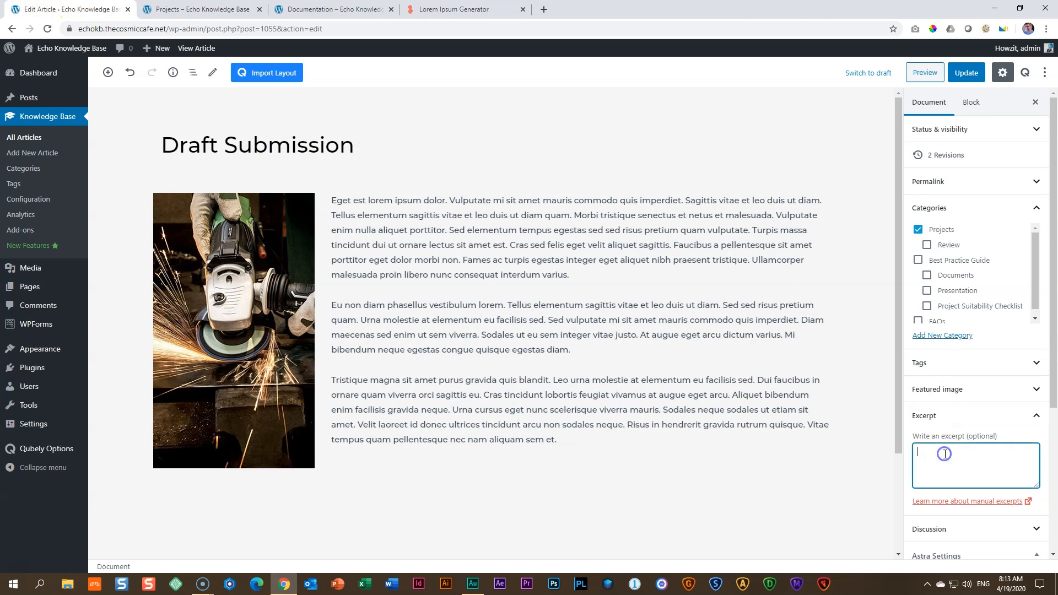
{"action": "key", "text": "ctrl+v"}
{"action": "left_click", "coordinate": [965, 72]}
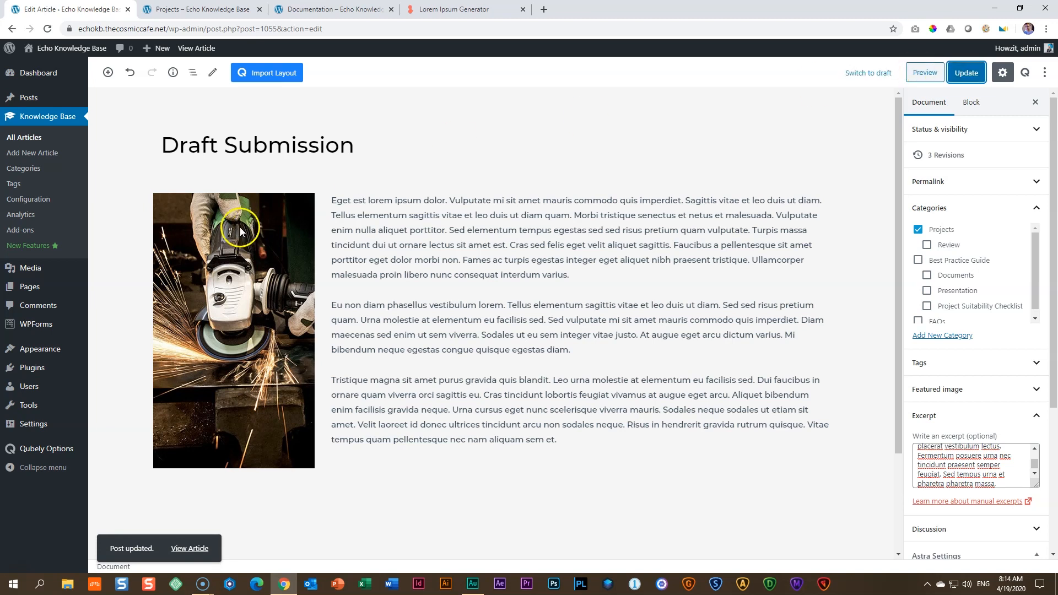
Give the Short List Presentation article an excerpt copied from the Lorem Ipsum Generator, from "Dolor sit amet consectetur" through "turpis in eu.", and update it
{"action": "left_click", "coordinate": [31, 139]}
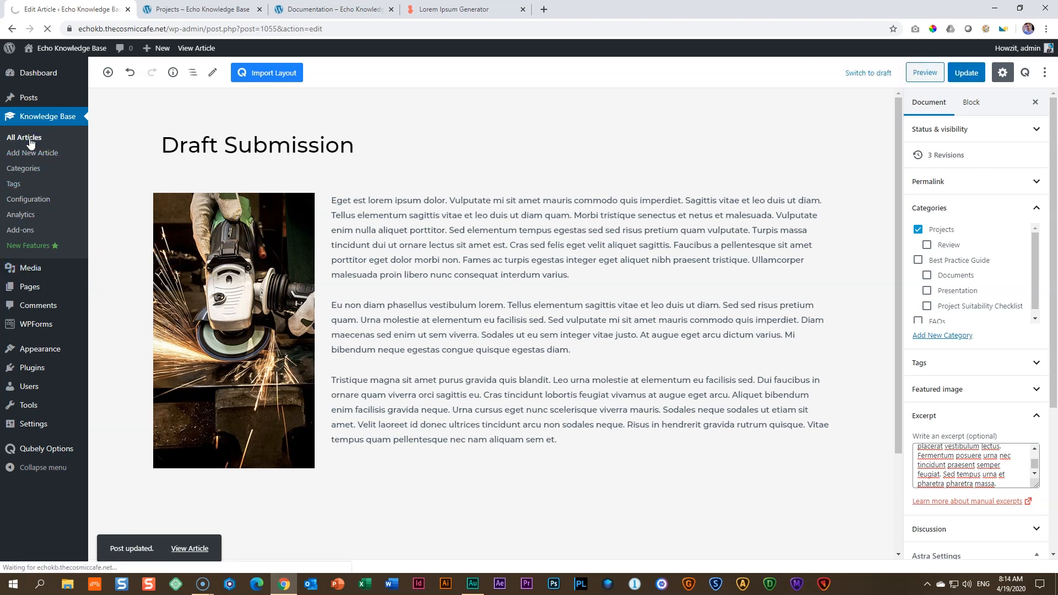
{"action": "scroll", "coordinate": [203, 460], "scroll_direction": "down", "scroll_amount": 4}
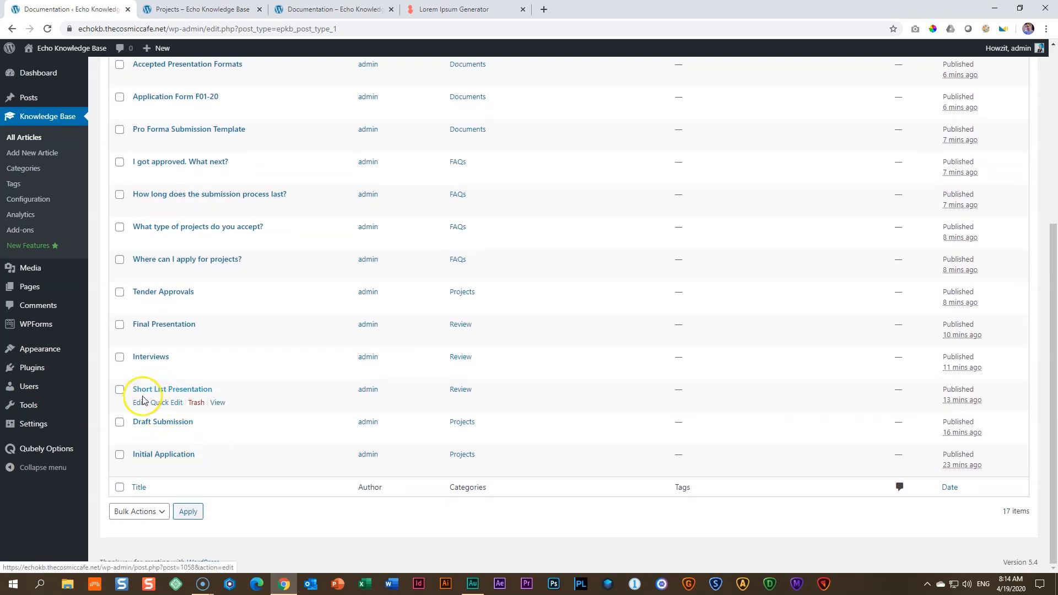
{"action": "left_click", "coordinate": [139, 404]}
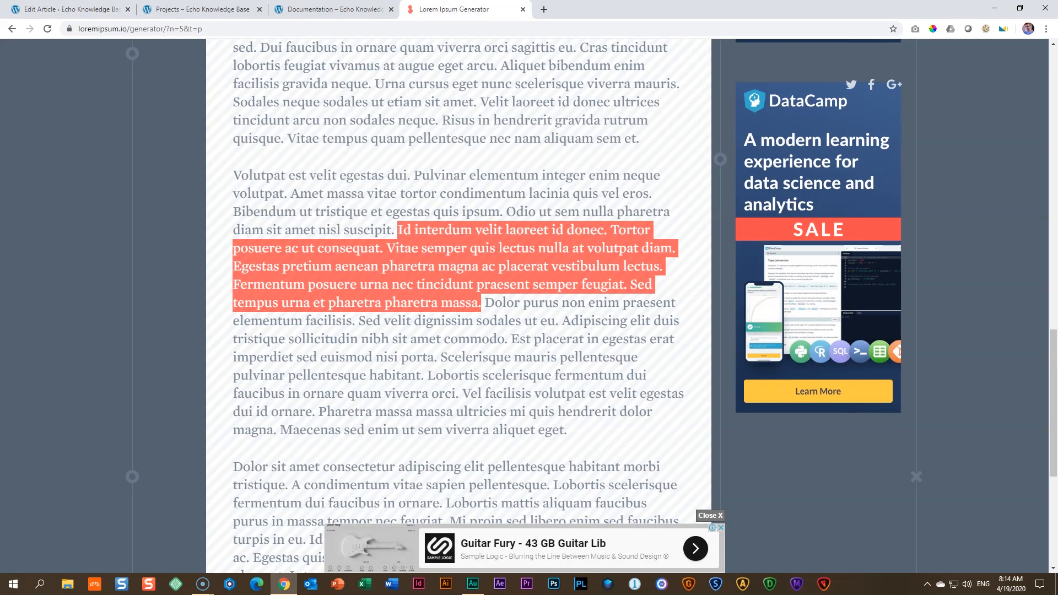
{"action": "scroll", "coordinate": [369, 331], "scroll_direction": "down", "scroll_amount": 2}
{"action": "left_click_drag", "start_coordinate": [239, 356], "coordinate": [304, 428]}
{"action": "right_click", "coordinate": [292, 383]}
{"action": "left_click", "coordinate": [322, 399]}
{"action": "left_click", "coordinate": [83, 9]}
{"action": "left_click", "coordinate": [968, 459]}
{"action": "key", "text": "ctrl+v"}
{"action": "left_click", "coordinate": [966, 73]}
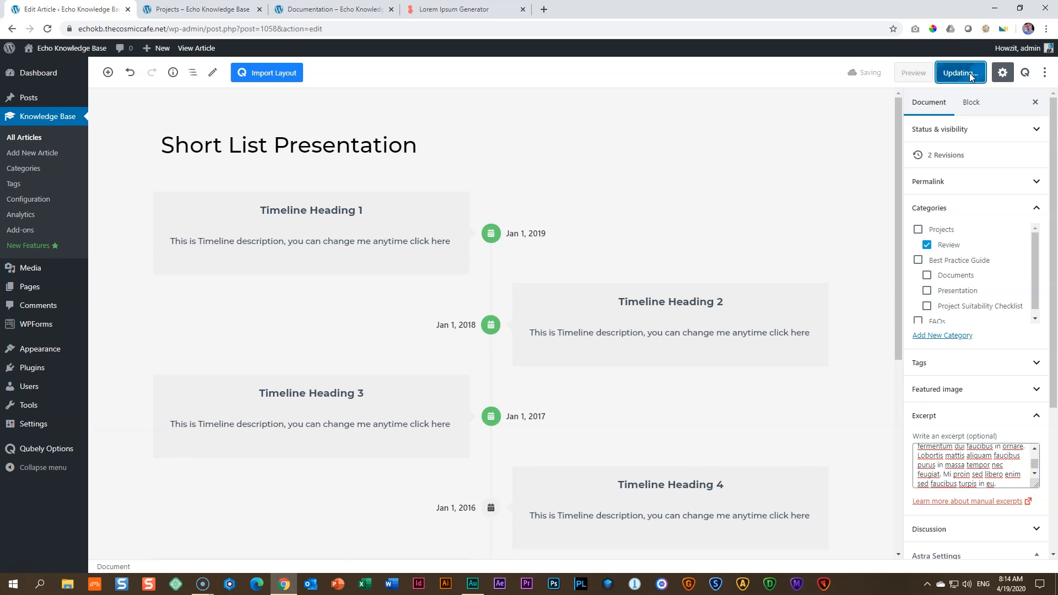
Open the live Projects category page through the Initial Application article's breadcrumb and check the excerpts in its article list
{"action": "left_click", "coordinate": [309, 9]}
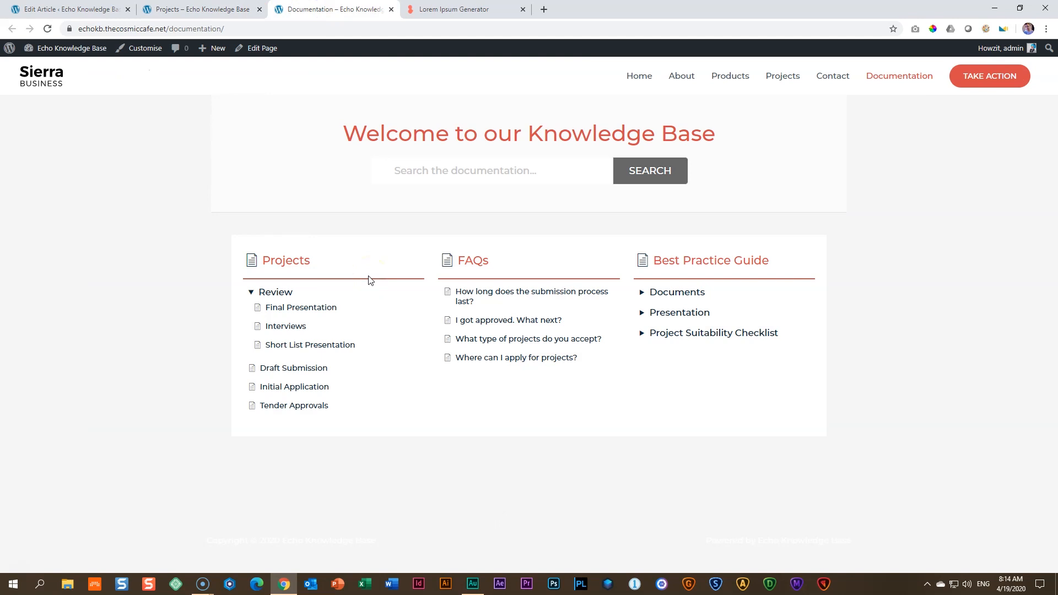
{"action": "left_click", "coordinate": [889, 78]}
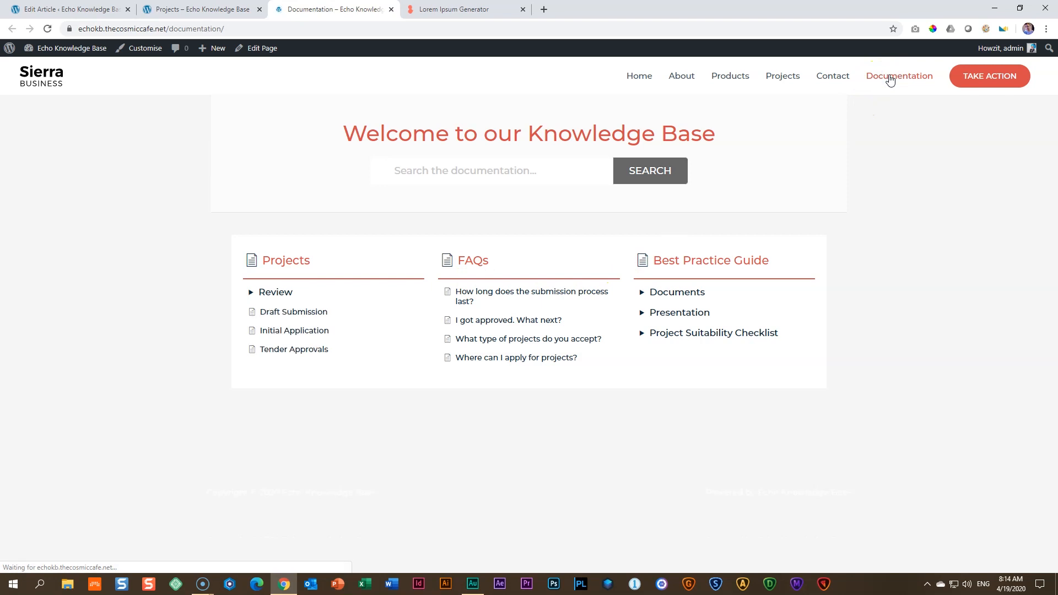
{"action": "left_click", "coordinate": [297, 332]}
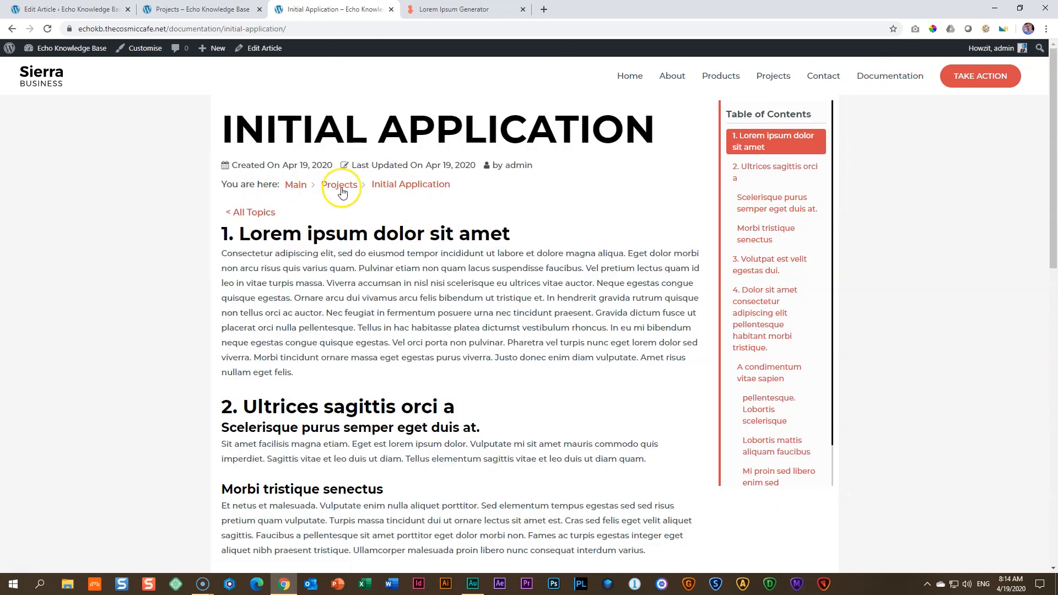
{"action": "left_click", "coordinate": [346, 190]}
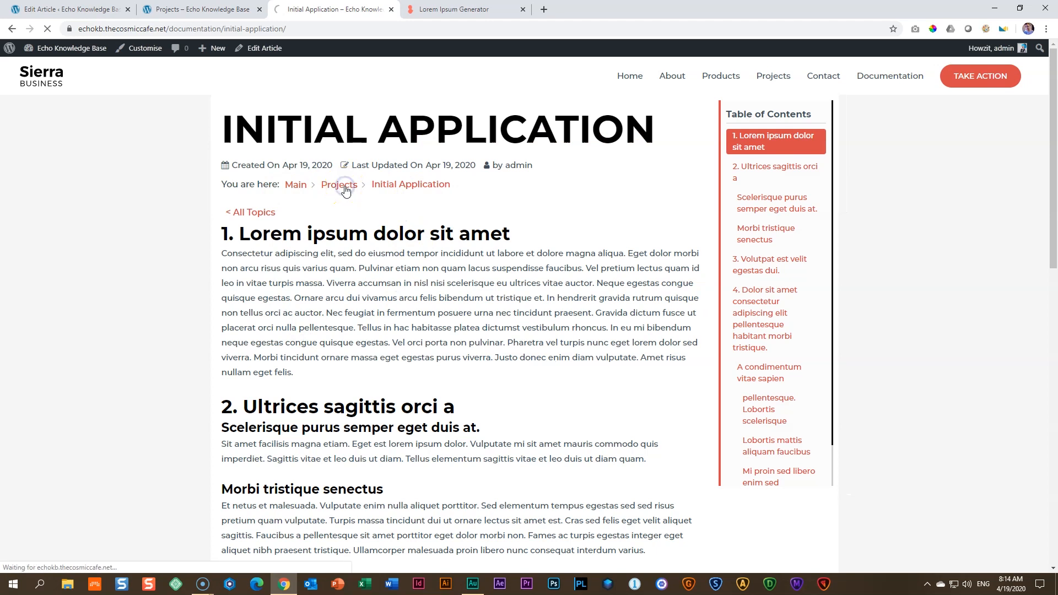
{"action": "scroll", "coordinate": [346, 190], "scroll_direction": "down", "scroll_amount": 8}
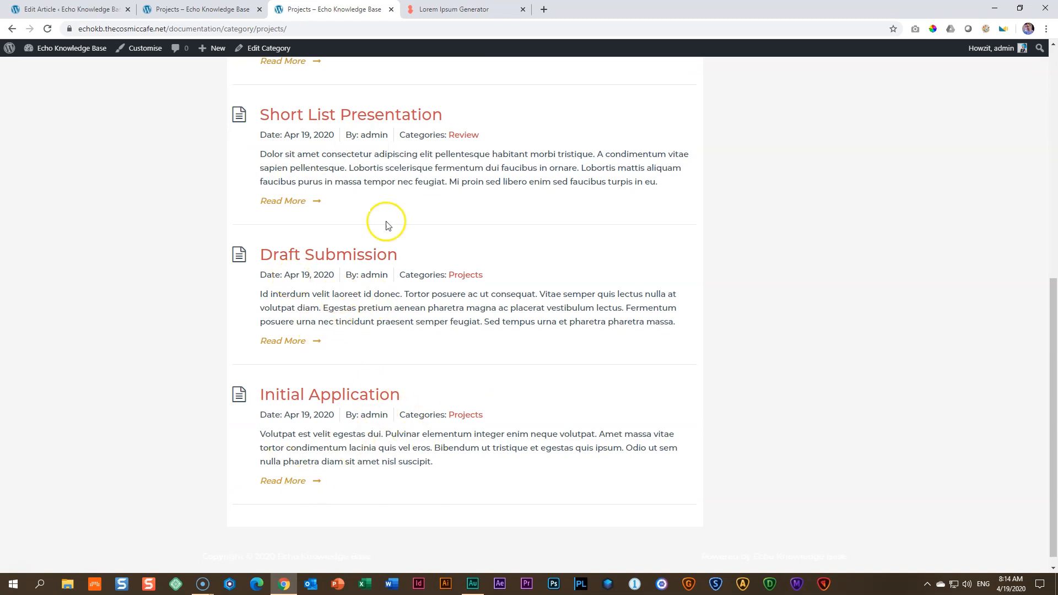
{"action": "scroll", "coordinate": [358, 226], "scroll_direction": "up", "scroll_amount": 1}
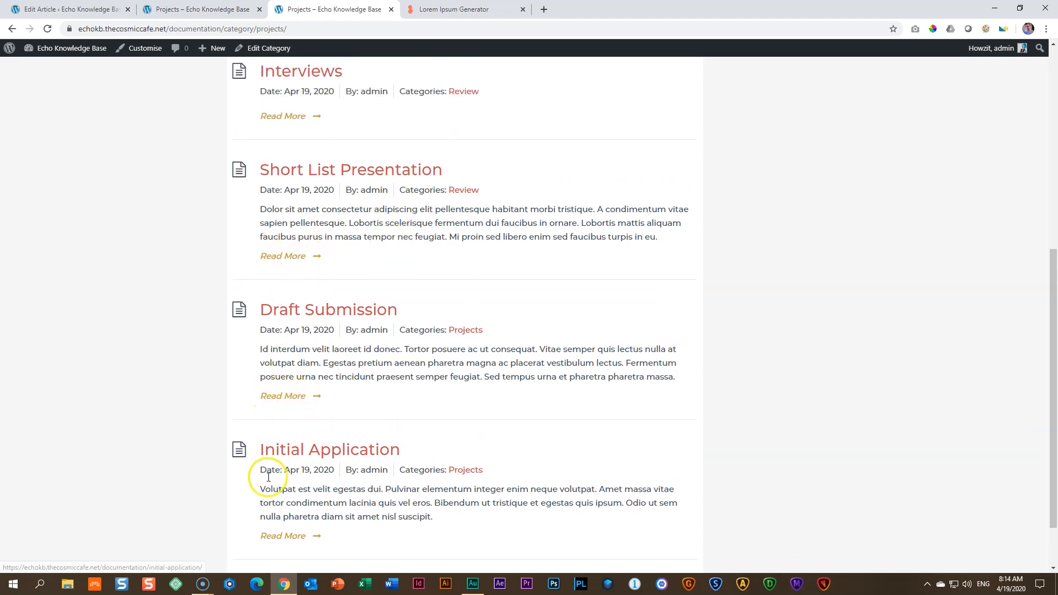
Highlight the Draft Submission excerpt in the category listing, open the full article from it and look through its content
{"action": "left_click", "coordinate": [260, 351]}
{"action": "left_click_drag", "start_coordinate": [260, 351], "coordinate": [679, 367]}
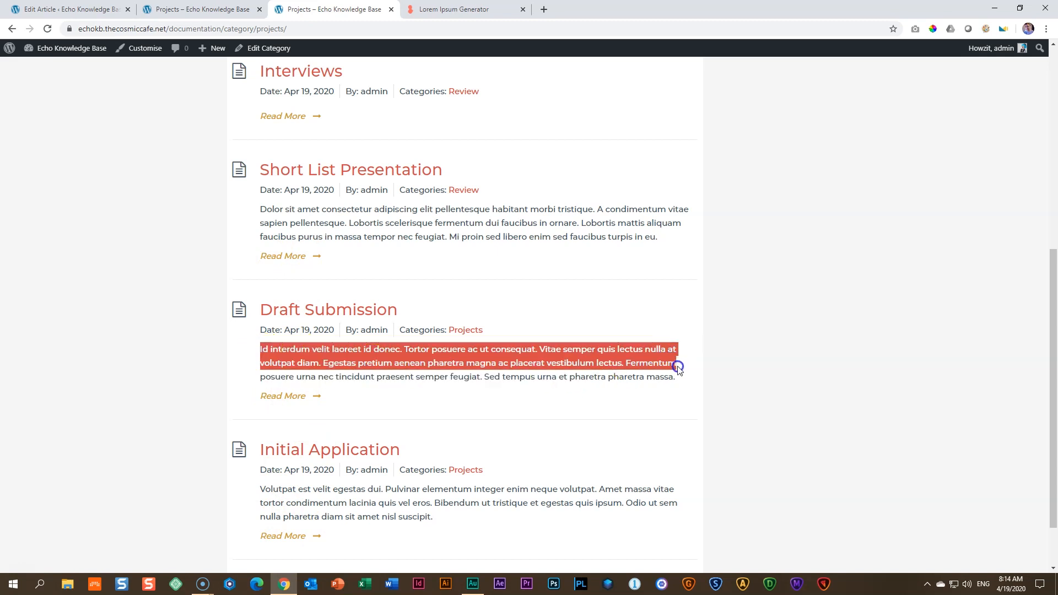
{"action": "left_click", "coordinate": [664, 375]}
{"action": "left_click", "coordinate": [282, 401]}
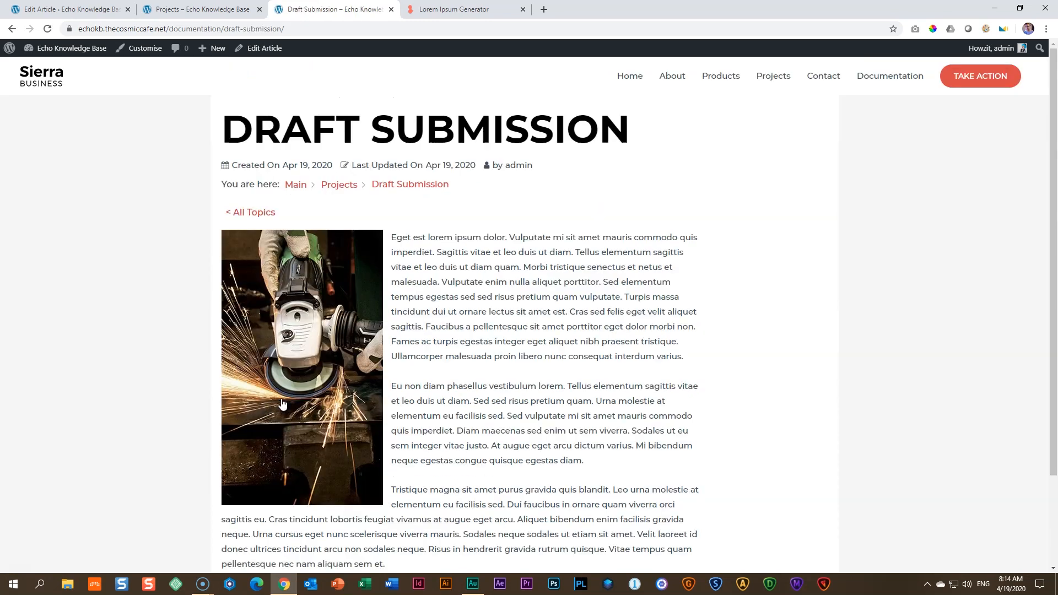
{"action": "scroll", "coordinate": [396, 378], "scroll_direction": "down", "scroll_amount": 3}
{"action": "scroll", "coordinate": [396, 379], "scroll_direction": "up", "scroll_amount": 3}
Open the live About page and look over the knowledge base section embedded near its end
{"action": "left_click", "coordinate": [672, 78]}
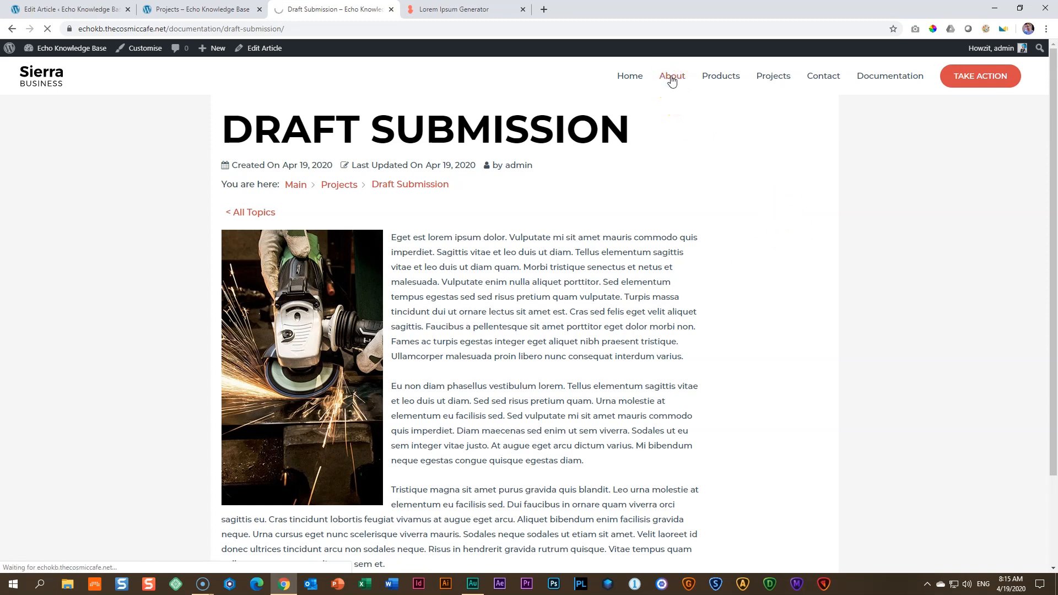
{"action": "scroll", "coordinate": [609, 258], "scroll_direction": "down", "scroll_amount": 5}
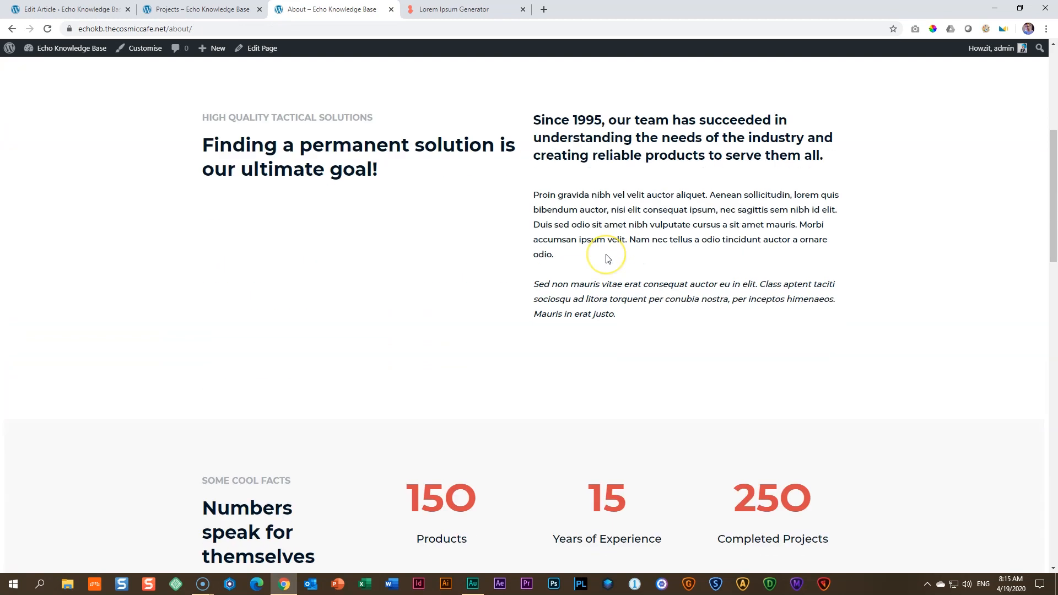
{"action": "scroll", "coordinate": [609, 258], "scroll_direction": "down", "scroll_amount": 15}
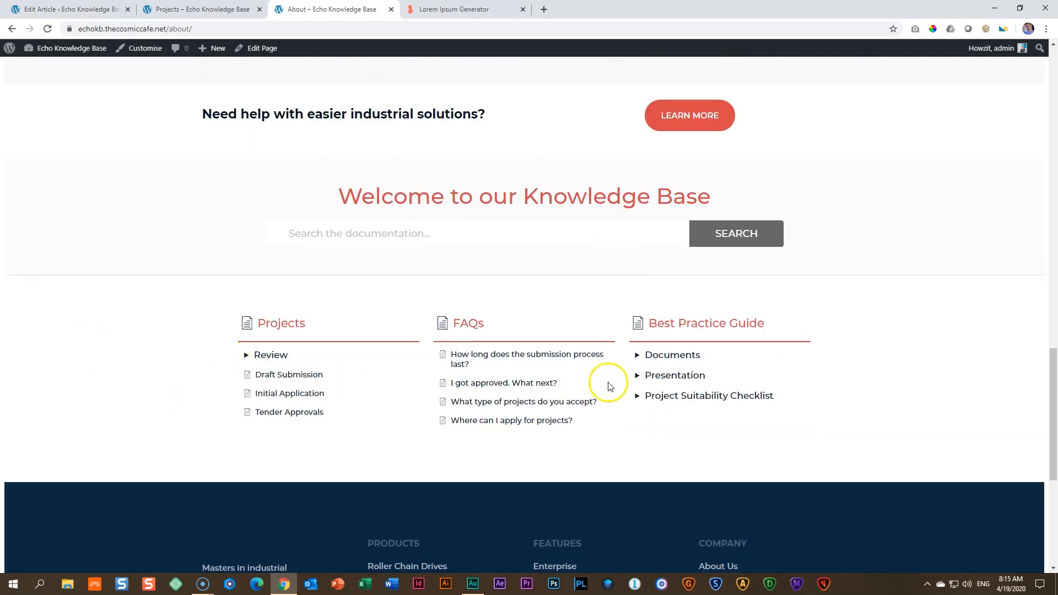
{"action": "scroll", "coordinate": [576, 451], "scroll_direction": "up", "scroll_amount": 20}
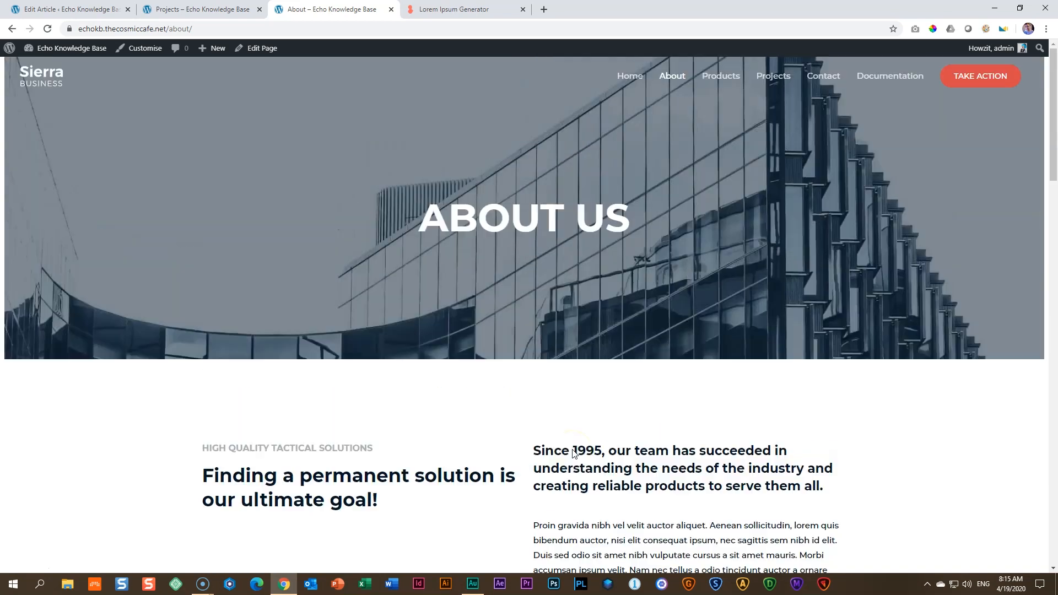
Search the Documentation page for "pellentesque", copied from the Lorem Ipsum Generator, and look through the Initial Application article from the results
{"action": "left_click", "coordinate": [892, 77]}
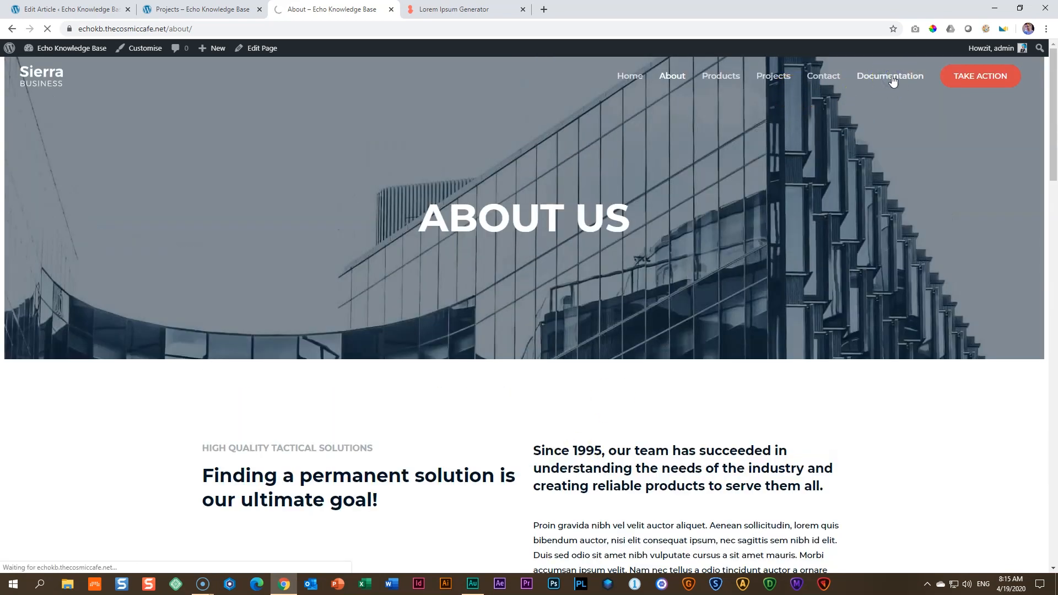
{"action": "left_click", "coordinate": [496, 12]}
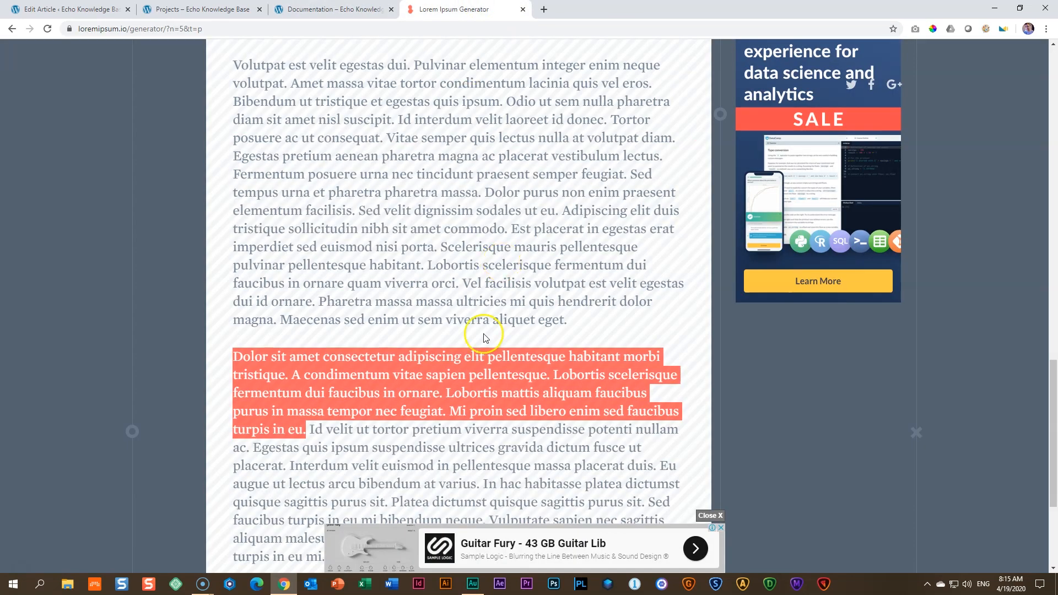
{"action": "left_click", "coordinate": [482, 376]}
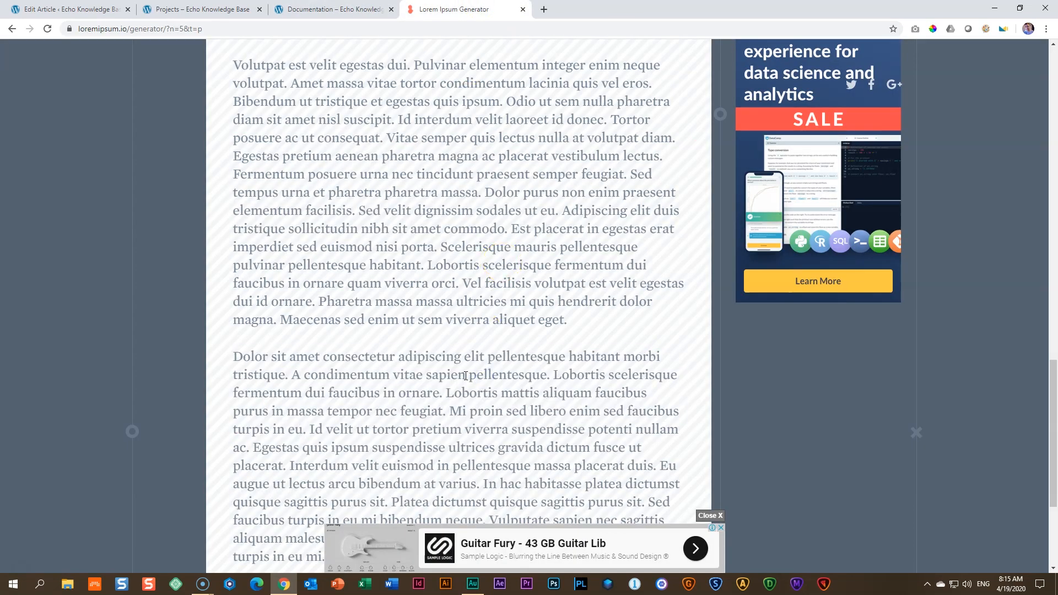
{"action": "left_click_drag", "start_coordinate": [469, 377], "coordinate": [535, 376]}
{"action": "right_click", "coordinate": [525, 375]}
{"action": "left_click", "coordinate": [543, 384]}
{"action": "left_click", "coordinate": [333, 9]}
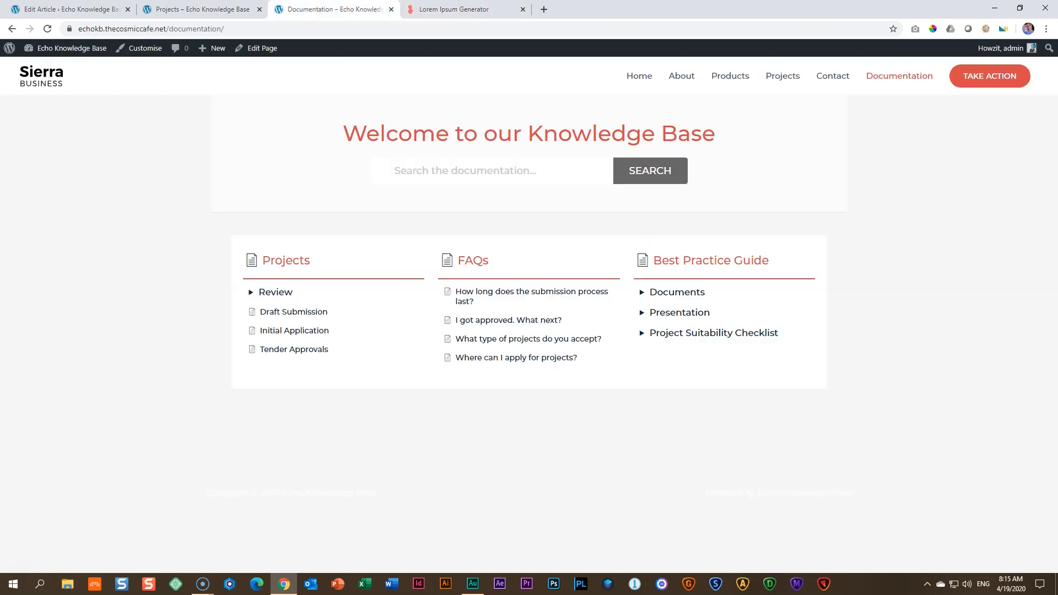
{"action": "left_click", "coordinate": [493, 170]}
{"action": "key", "text": "ctrl+v"}
{"action": "left_click", "coordinate": [642, 175]}
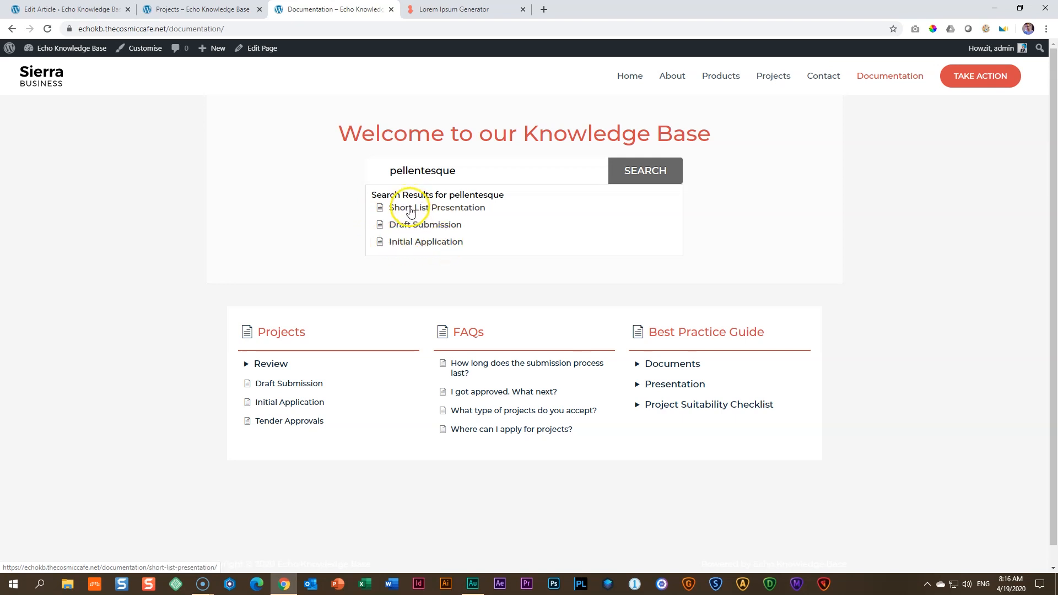
{"action": "left_click", "coordinate": [408, 244]}
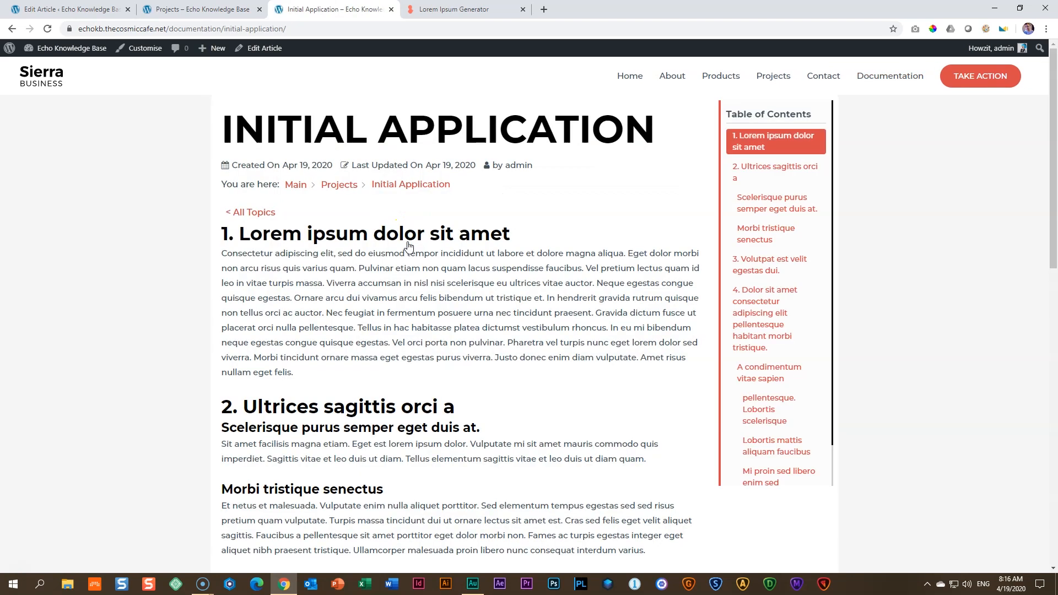
{"action": "scroll", "coordinate": [407, 246], "scroll_direction": "down", "scroll_amount": 15}
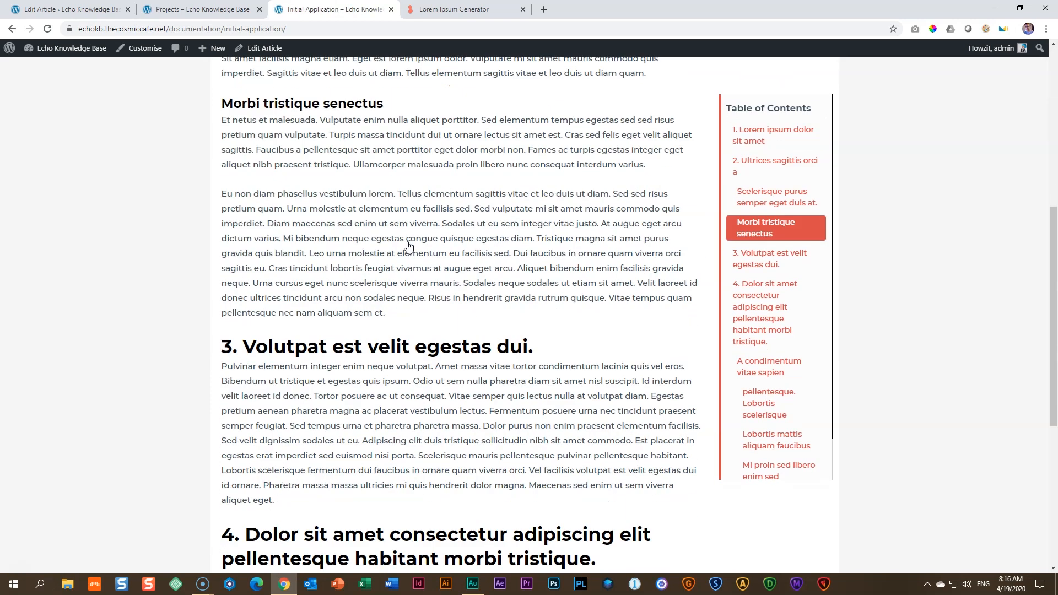
Close the live site pages and review the knowledge base Configuration overview, including the main page shortcode and the resources
{"action": "left_click", "coordinate": [392, 9]}
{"action": "left_click", "coordinate": [260, 9]}
{"action": "left_click", "coordinate": [69, 9]}
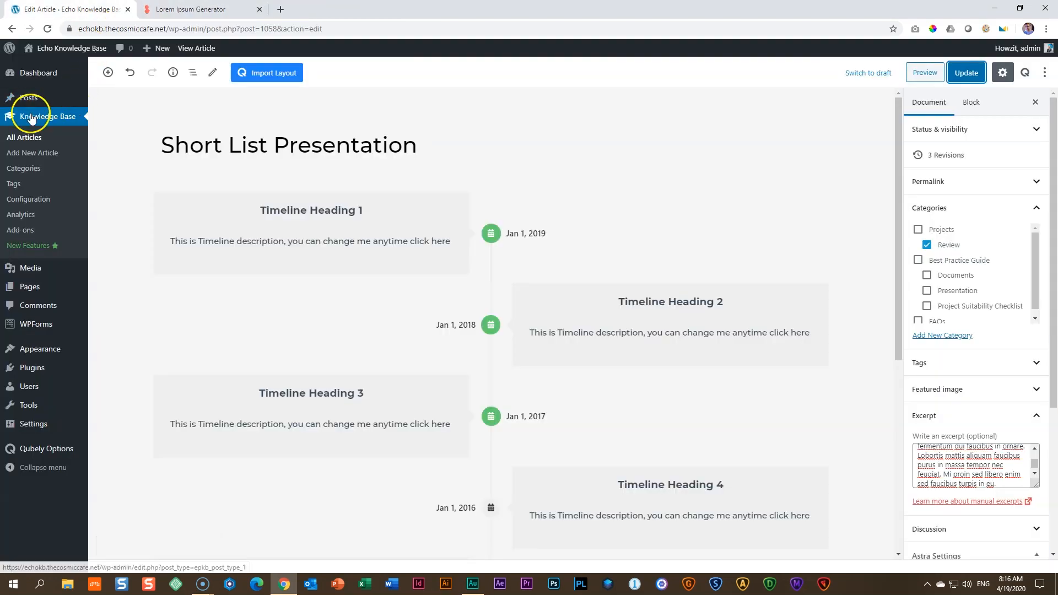
{"action": "left_click", "coordinate": [22, 206]}
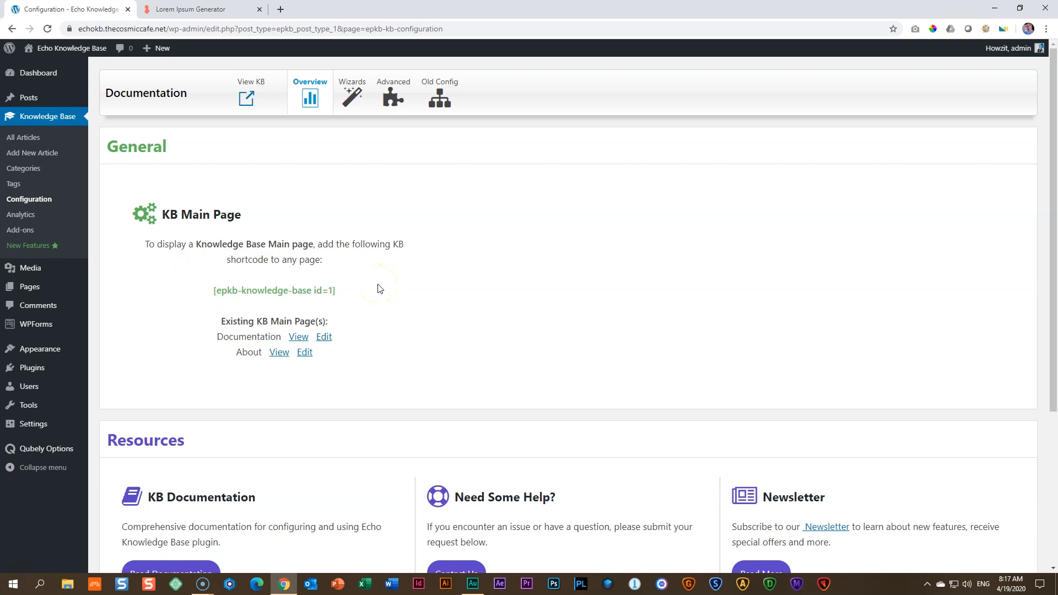
{"action": "scroll", "coordinate": [378, 288], "scroll_direction": "down", "scroll_amount": 3}
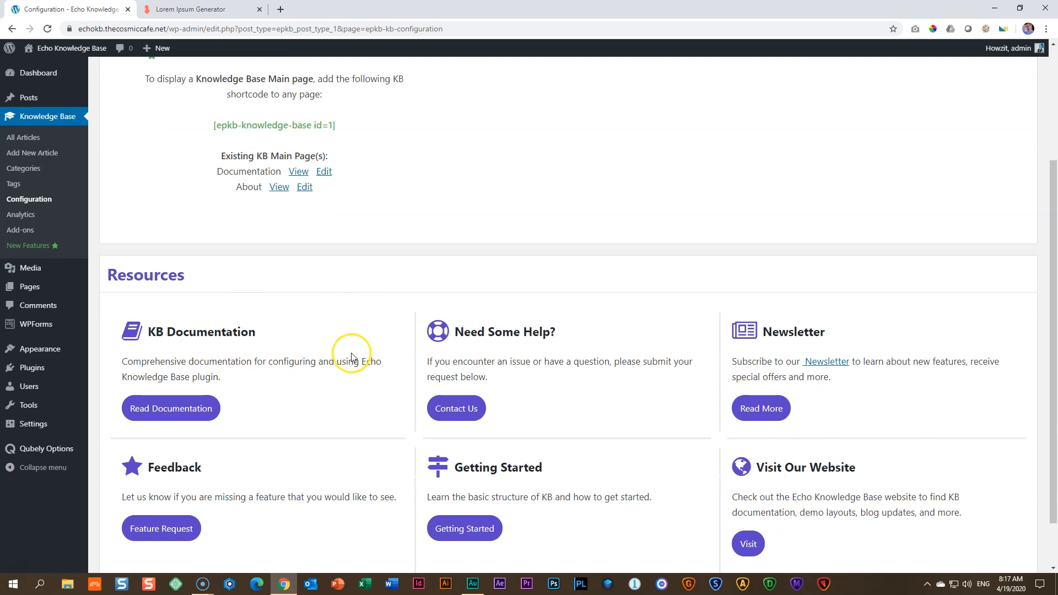
{"action": "scroll", "coordinate": [657, 347], "scroll_direction": "down", "scroll_amount": 1}
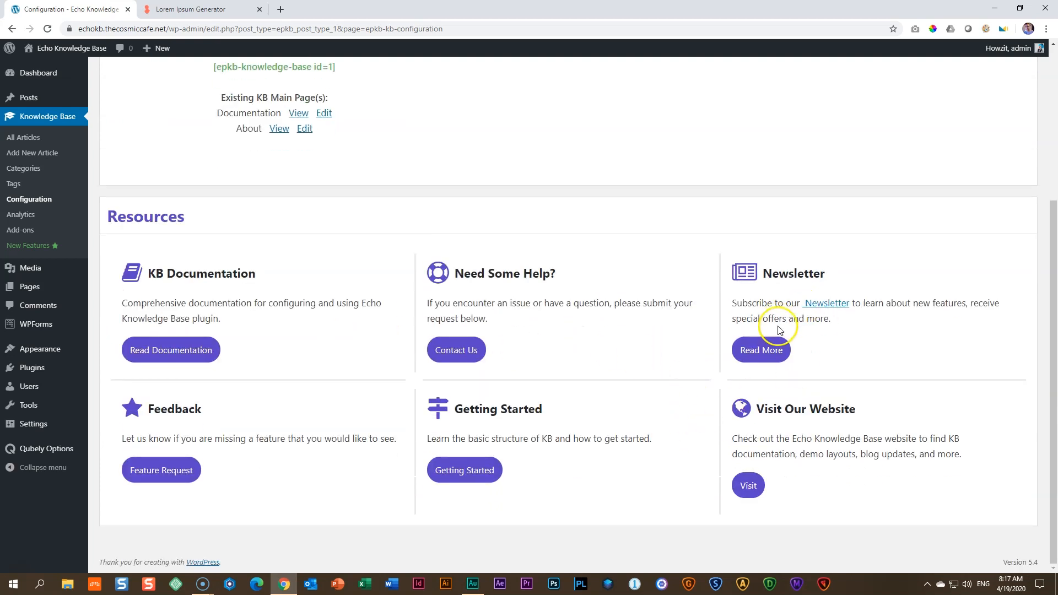
{"action": "scroll", "coordinate": [779, 333], "scroll_direction": "up", "scroll_amount": 4}
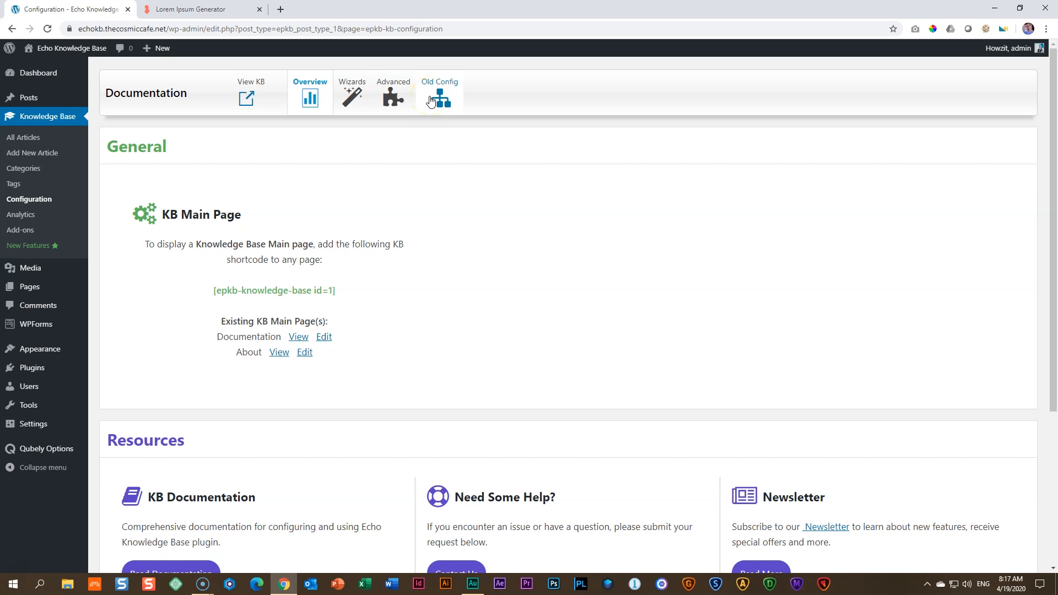
Return to the list of all knowledge base articles and look at the option for getting additional knowledge bases
{"action": "left_click", "coordinate": [29, 139]}
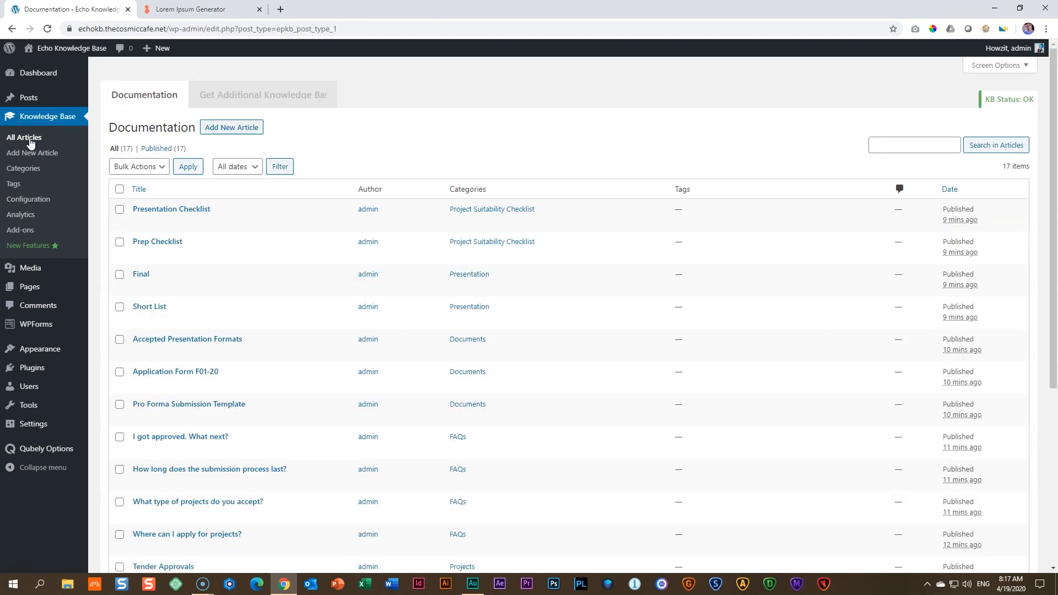
{"action": "left_click", "coordinate": [244, 127]}
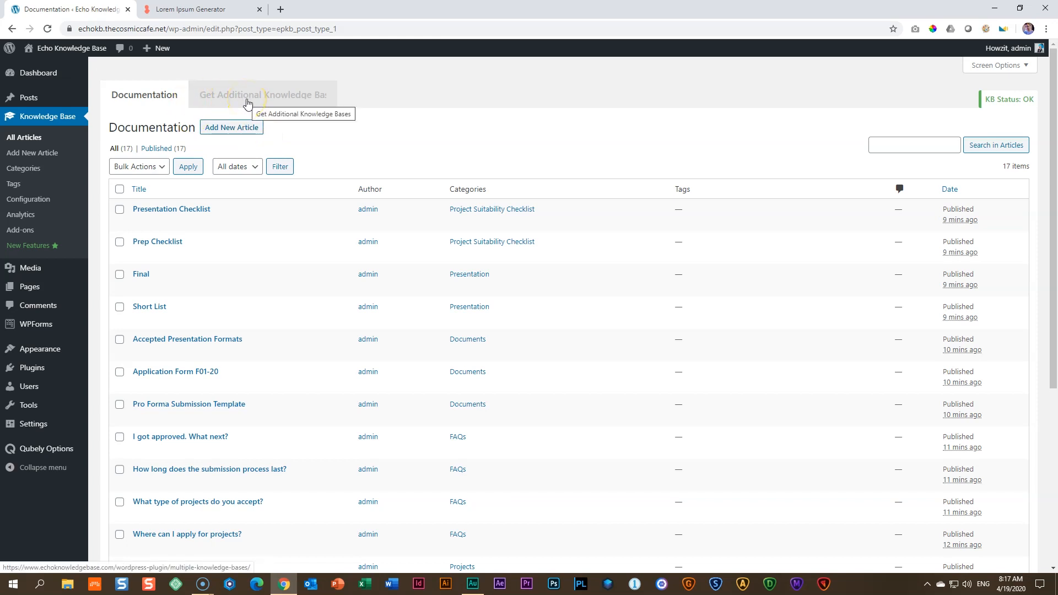
Look at the Multiple Knowledge Bases add-on page and close it to return to the article list
{"action": "left_click", "coordinate": [247, 104]}
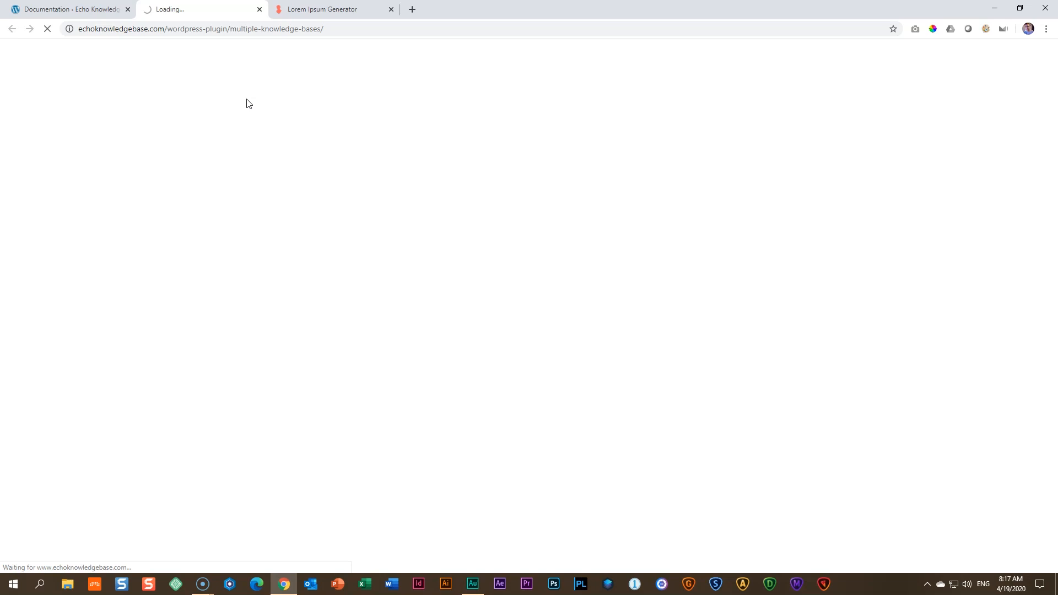
{"action": "left_click", "coordinate": [264, 112]}
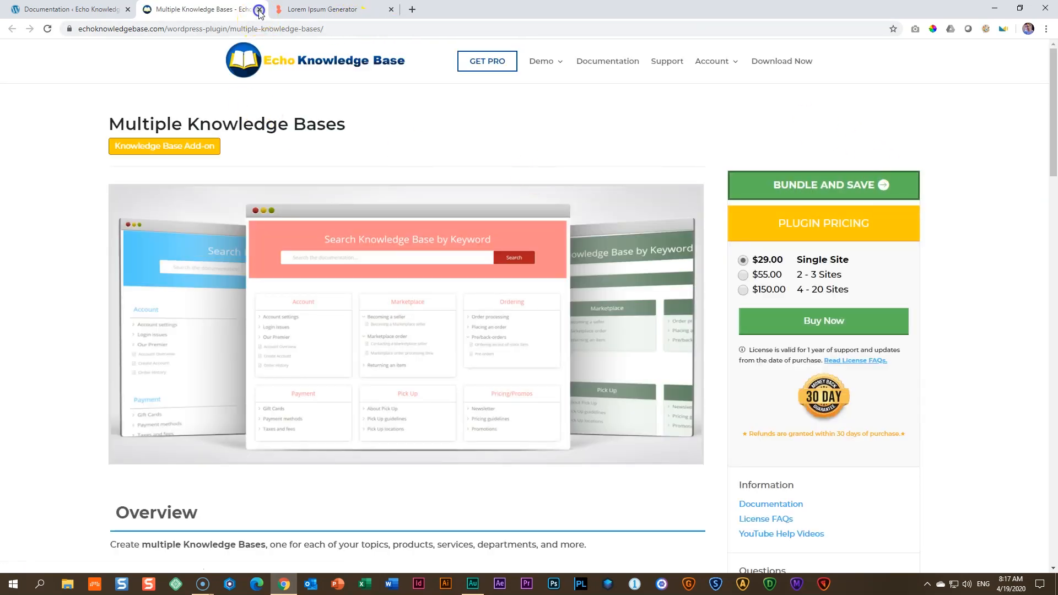
{"action": "left_click", "coordinate": [260, 9]}
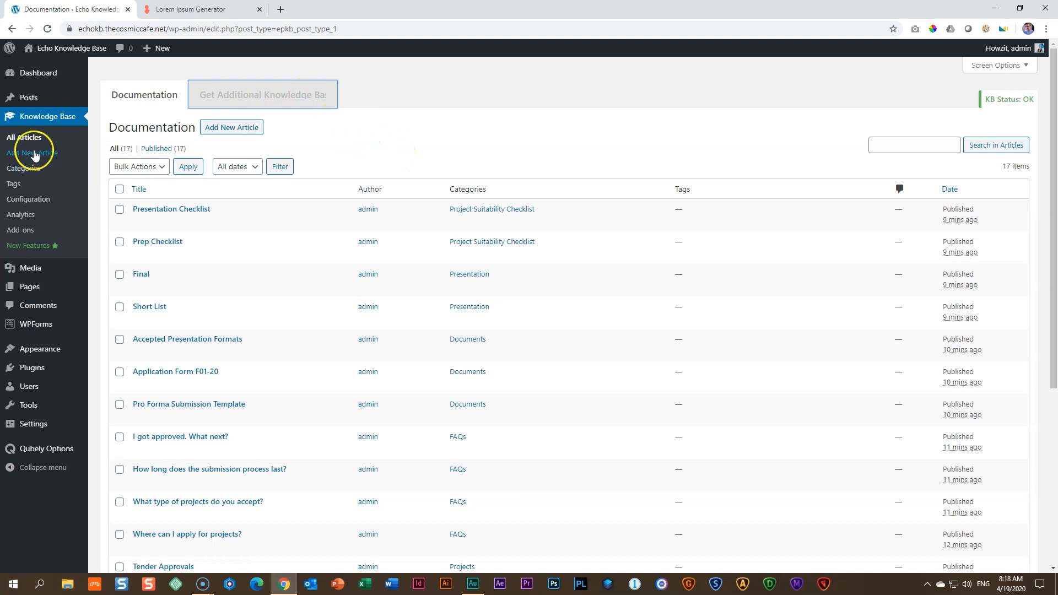
Review the knowledge base's Categories, Tags, Configuration and Analytics pages, including the categories view linked from the statistics
{"action": "left_click", "coordinate": [32, 170]}
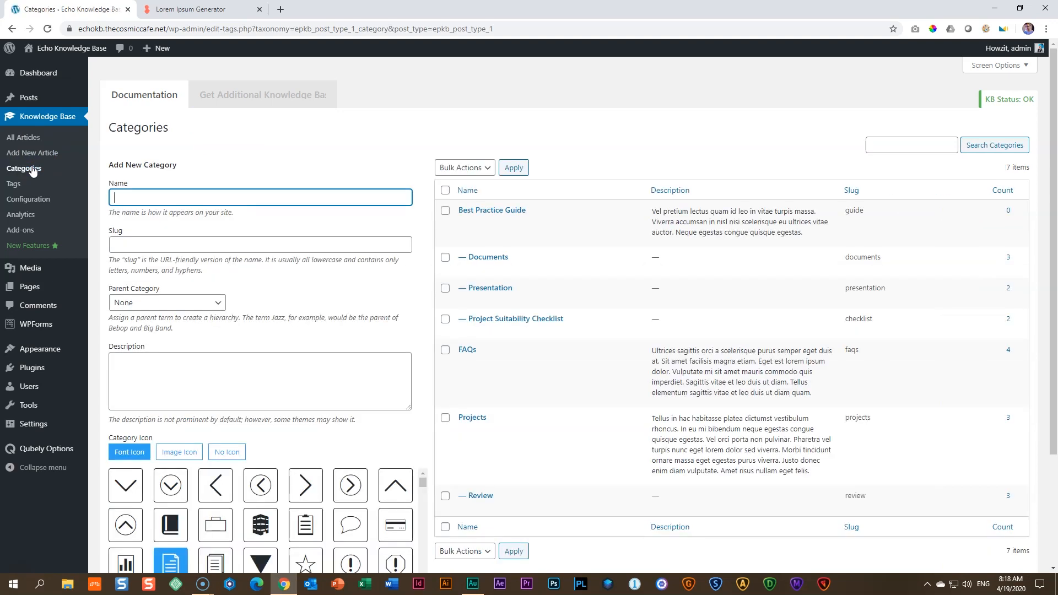
{"action": "left_click", "coordinate": [13, 188]}
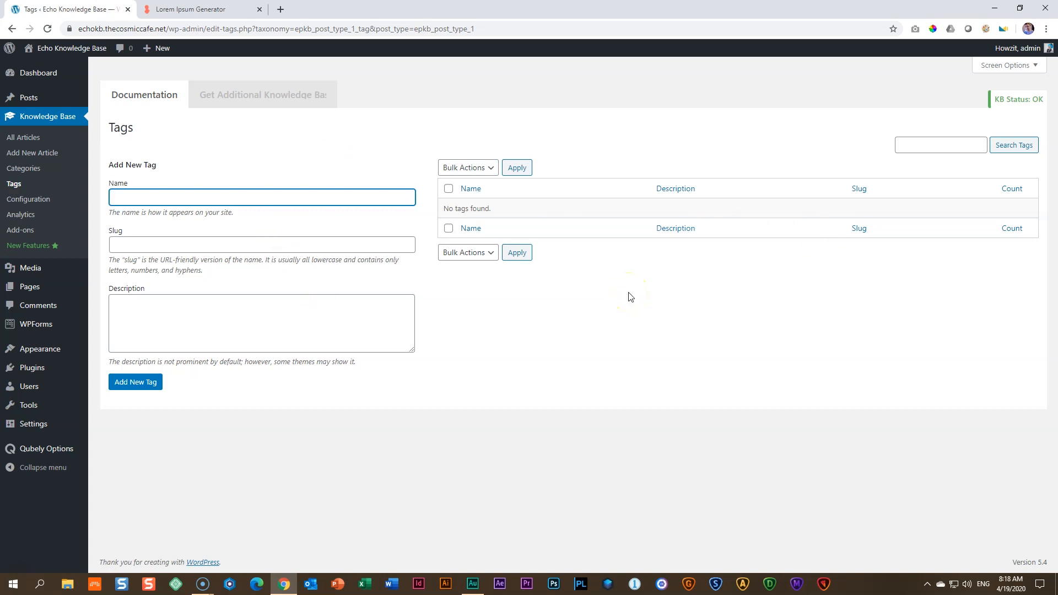
{"action": "left_click", "coordinate": [21, 202]}
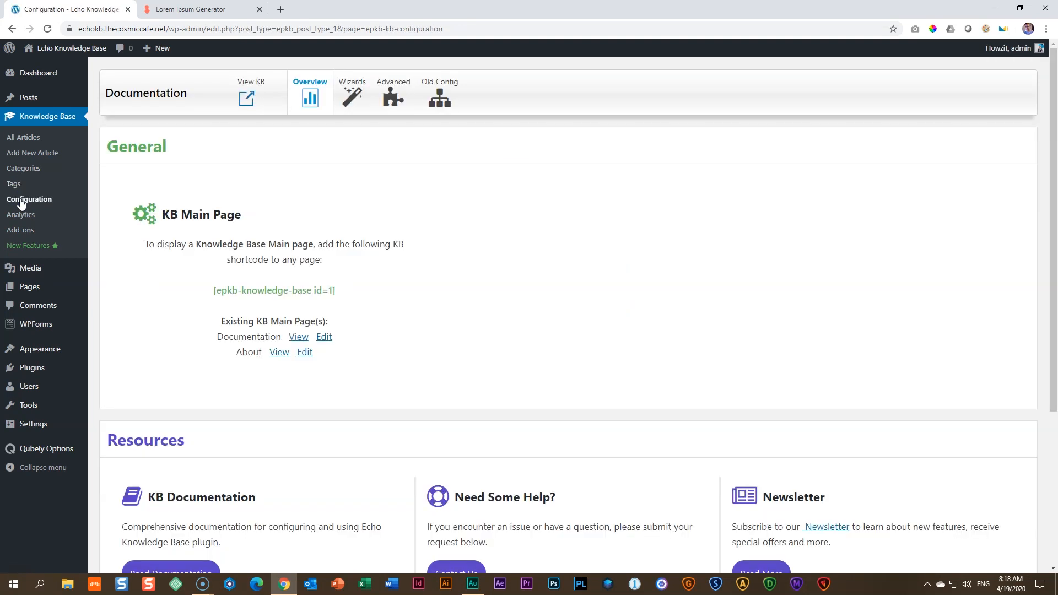
{"action": "left_click", "coordinate": [21, 214]}
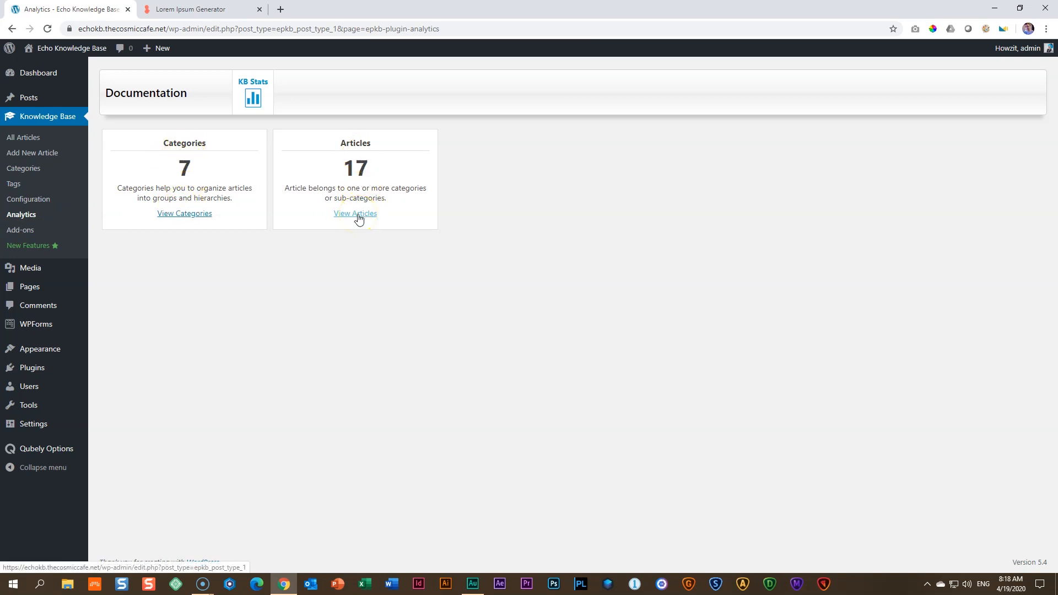
{"action": "left_click", "coordinate": [195, 214]}
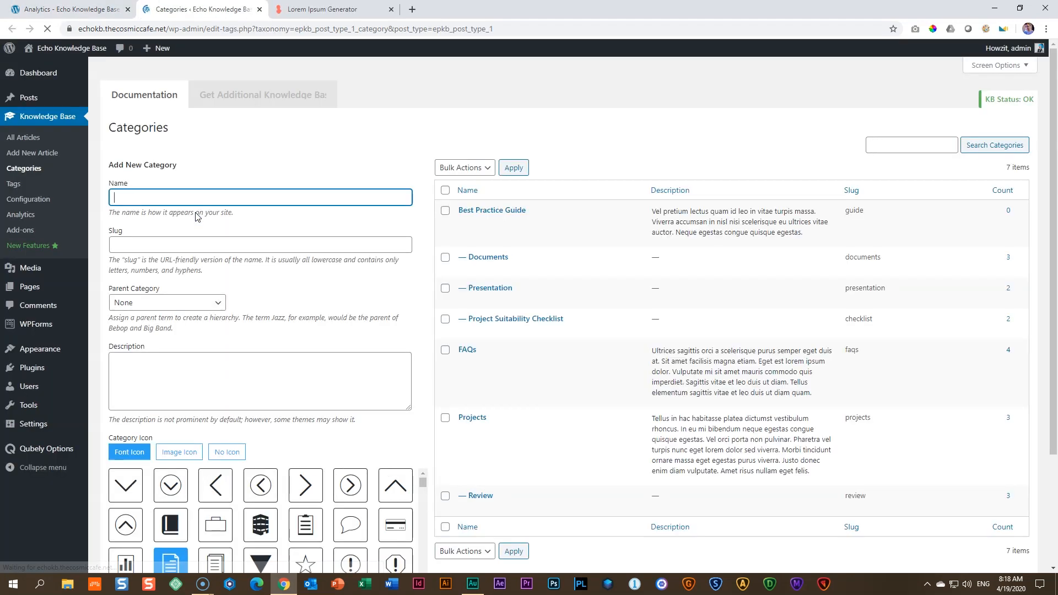
{"action": "left_click", "coordinate": [259, 9]}
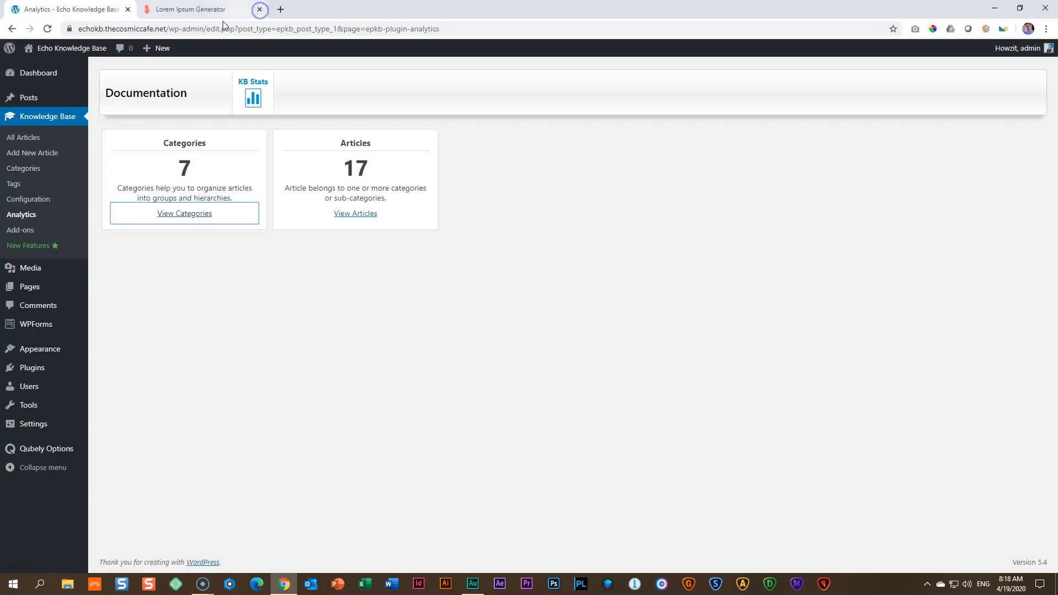
Browse the available knowledge base add-ons and check their Licenses and Debug sections
{"action": "left_click", "coordinate": [17, 231]}
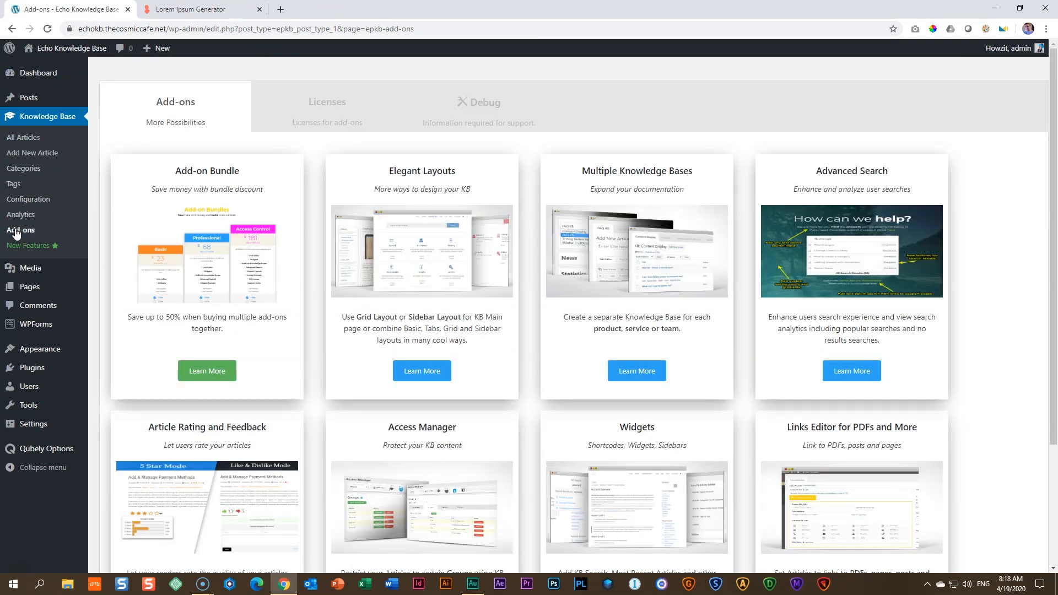
{"action": "scroll", "coordinate": [297, 270], "scroll_direction": "down", "scroll_amount": 3}
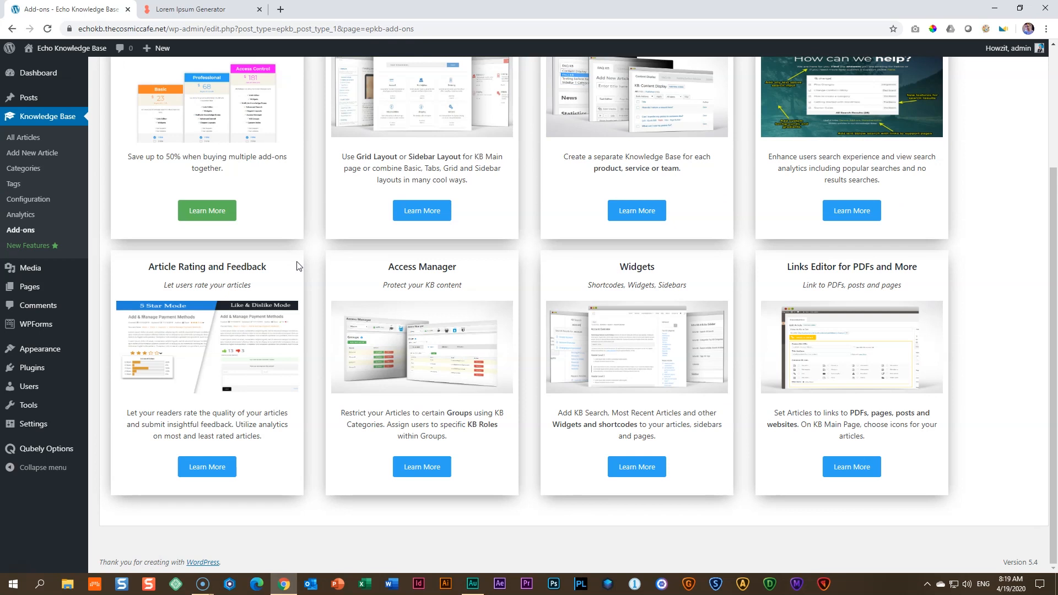
{"action": "scroll", "coordinate": [295, 267], "scroll_direction": "up", "scroll_amount": 4}
{"action": "left_click", "coordinate": [344, 124]}
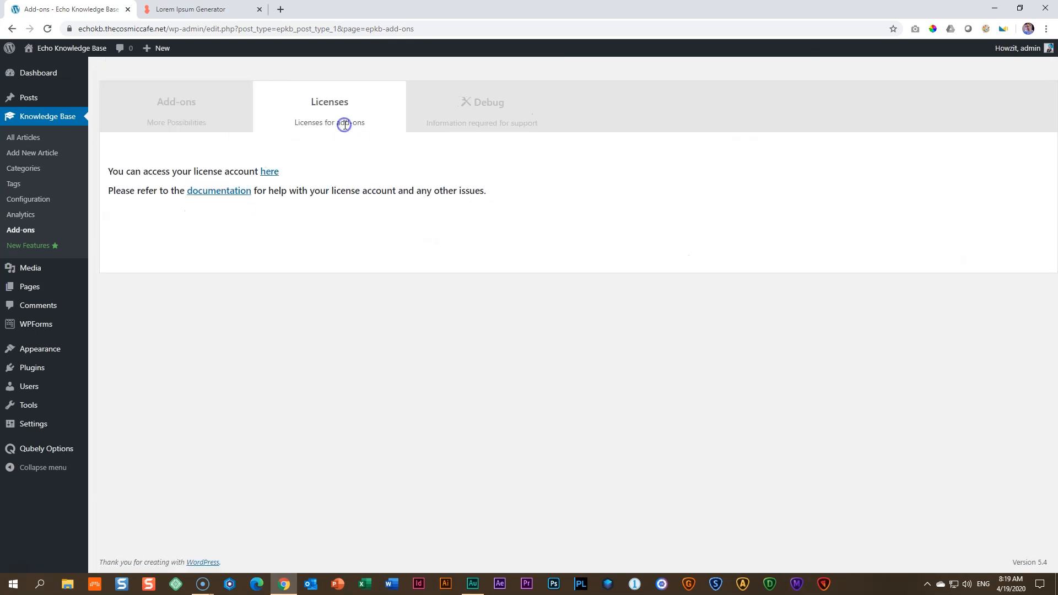
{"action": "left_click", "coordinate": [477, 113]}
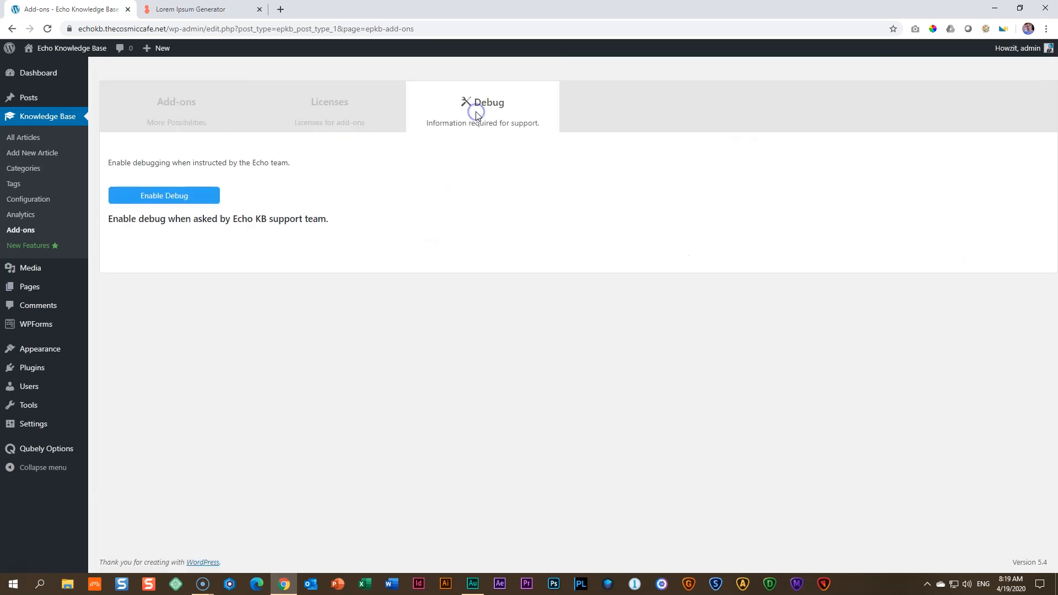
{"action": "left_click", "coordinate": [172, 103]}
Look through the list of new features released for the knowledge base and its add-ons
{"action": "left_click", "coordinate": [15, 237]}
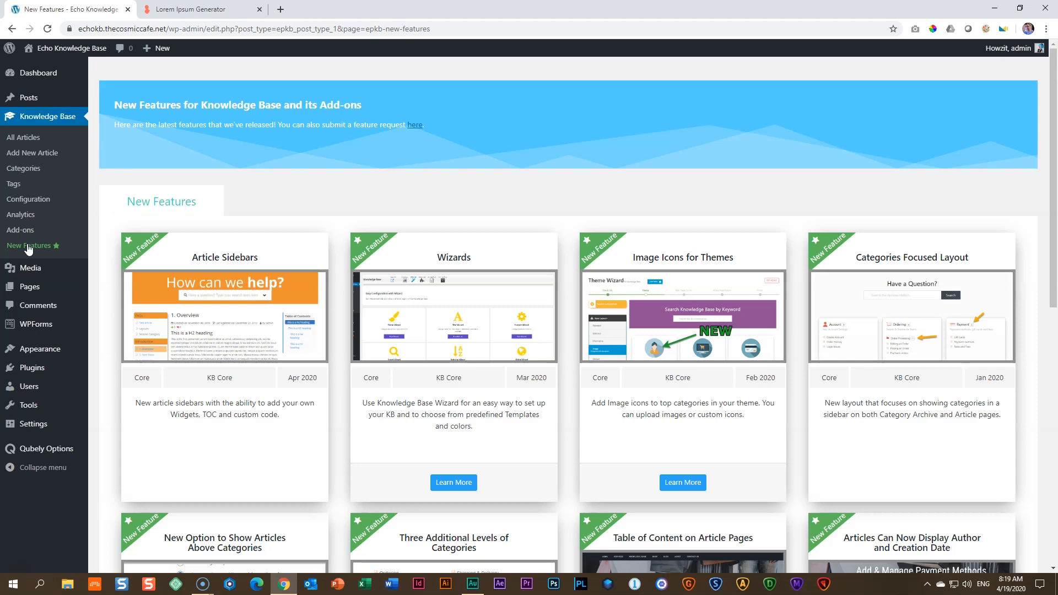
{"action": "scroll", "coordinate": [278, 280], "scroll_direction": "down", "scroll_amount": 2}
{"action": "scroll", "coordinate": [278, 280], "scroll_direction": "down", "scroll_amount": 9}
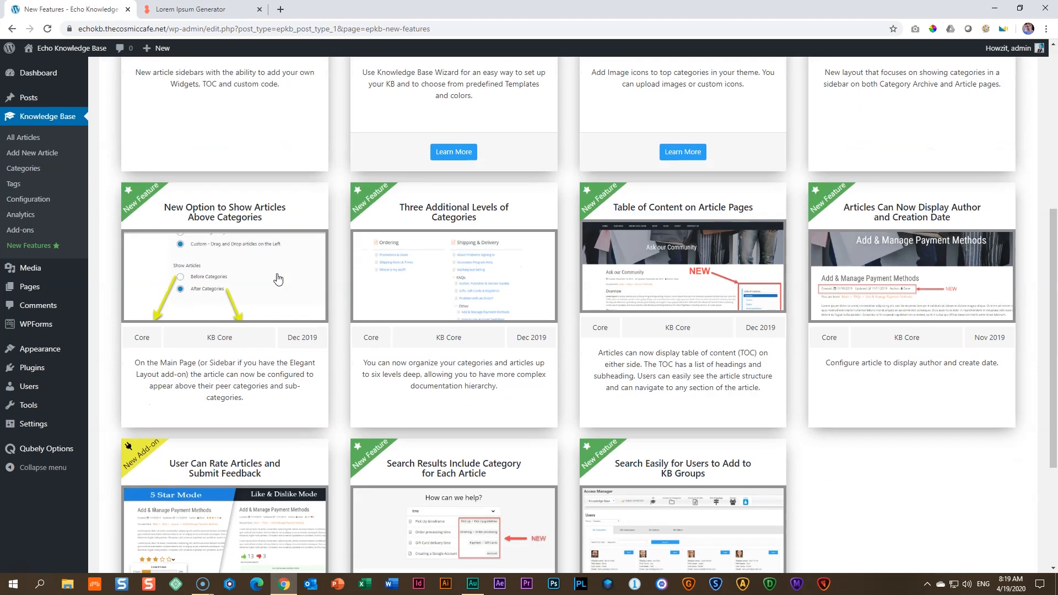
{"action": "scroll", "coordinate": [272, 305], "scroll_direction": "up", "scroll_amount": 6}
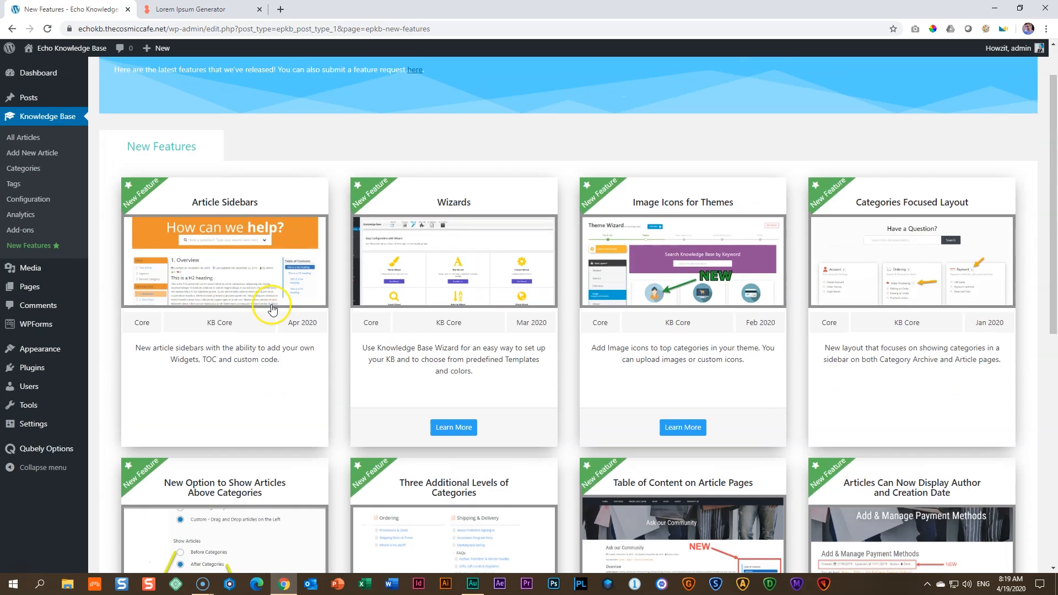
{"action": "scroll", "coordinate": [253, 302], "scroll_direction": "up", "scroll_amount": 2}
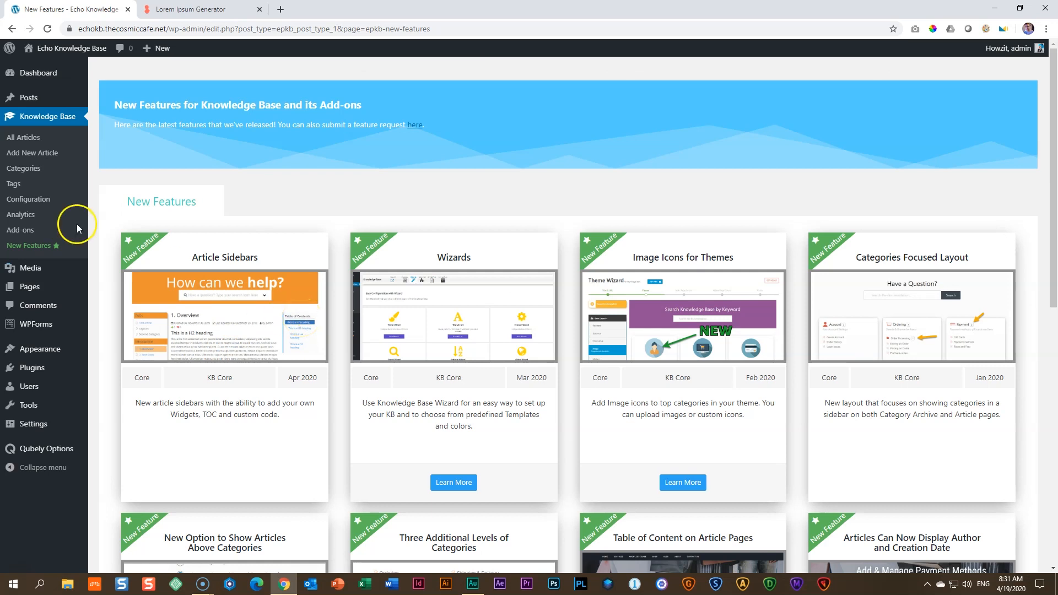
View the configuration wizards and check how articles and the Review subcategory are ordered on the live Documentation page
{"action": "left_click", "coordinate": [29, 202]}
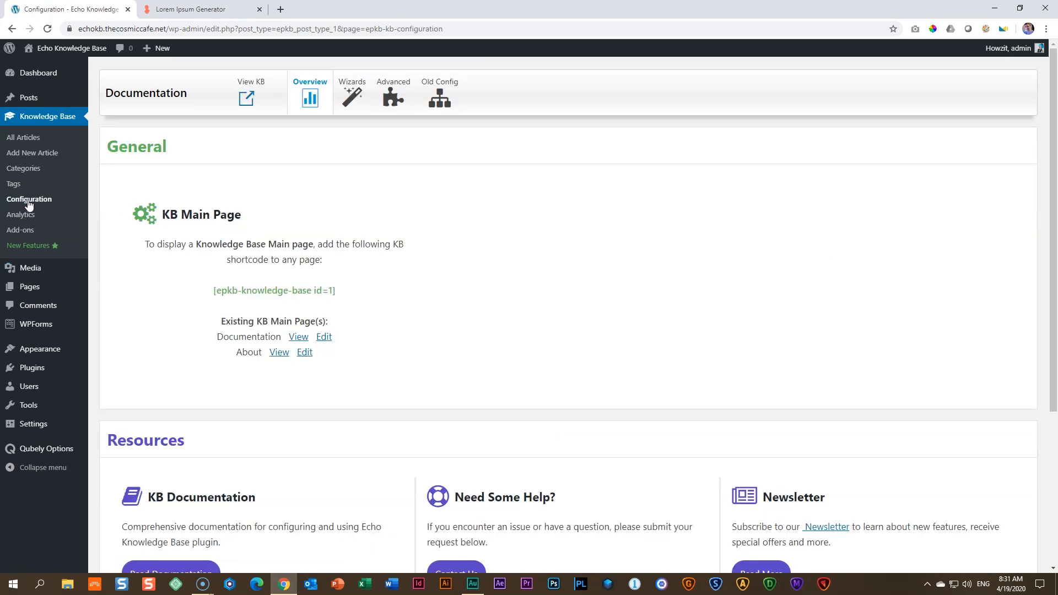
{"action": "left_click", "coordinate": [352, 96]}
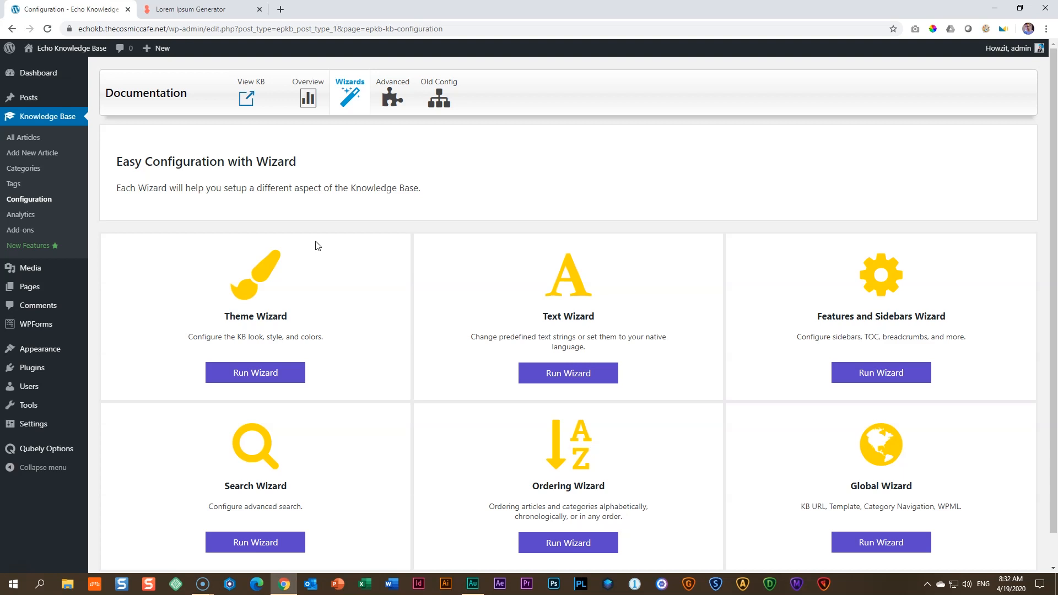
{"action": "left_click", "coordinate": [64, 52], "text": "ctrl"}
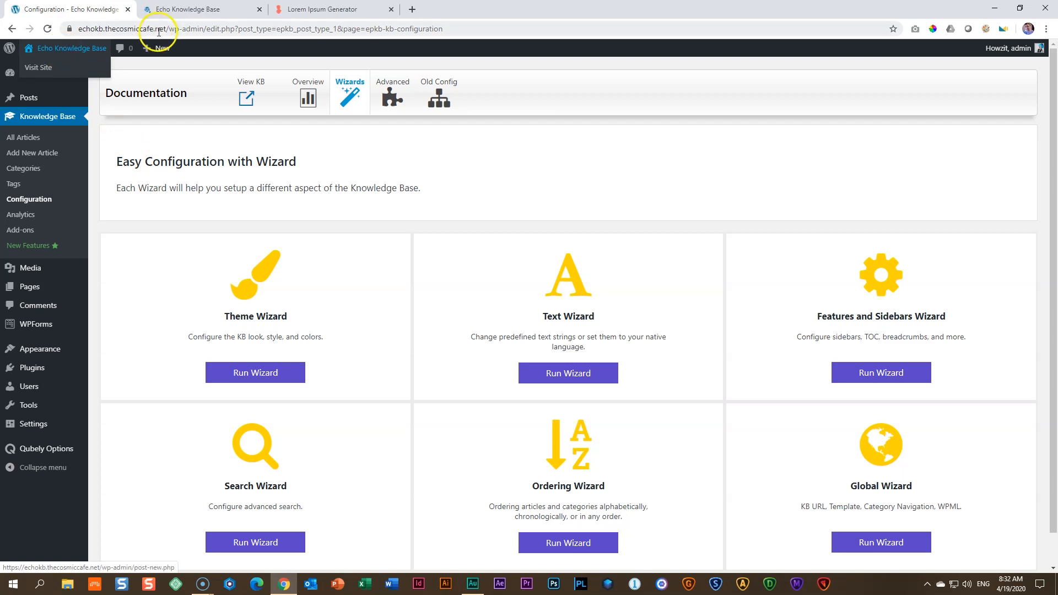
{"action": "left_click", "coordinate": [190, 9]}
{"action": "left_click", "coordinate": [890, 77]}
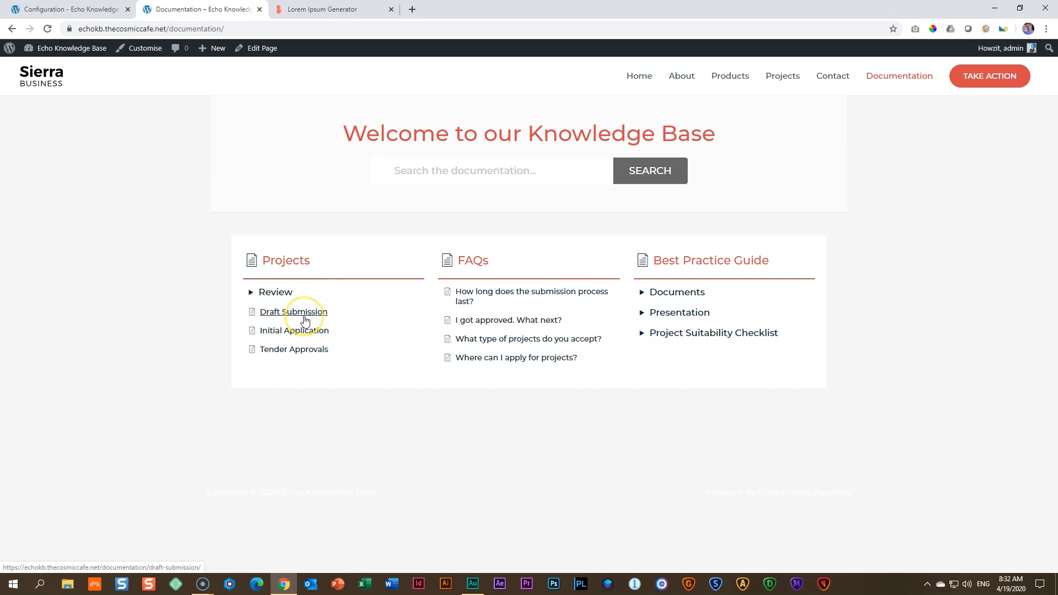
{"action": "left_click", "coordinate": [247, 293]}
{"action": "left_click", "coordinate": [253, 294]}
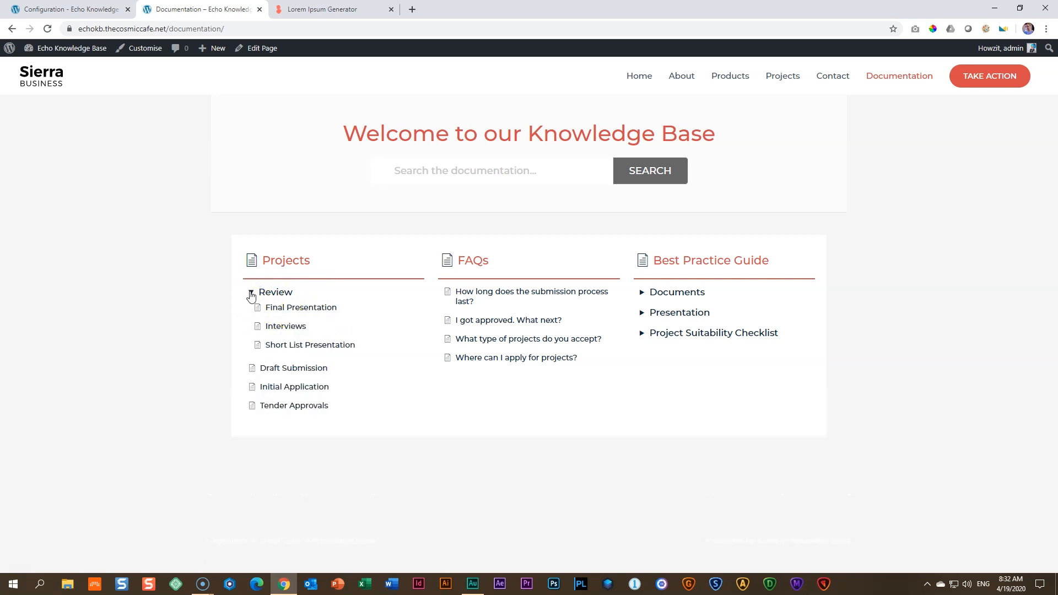
{"action": "left_click", "coordinate": [250, 295]}
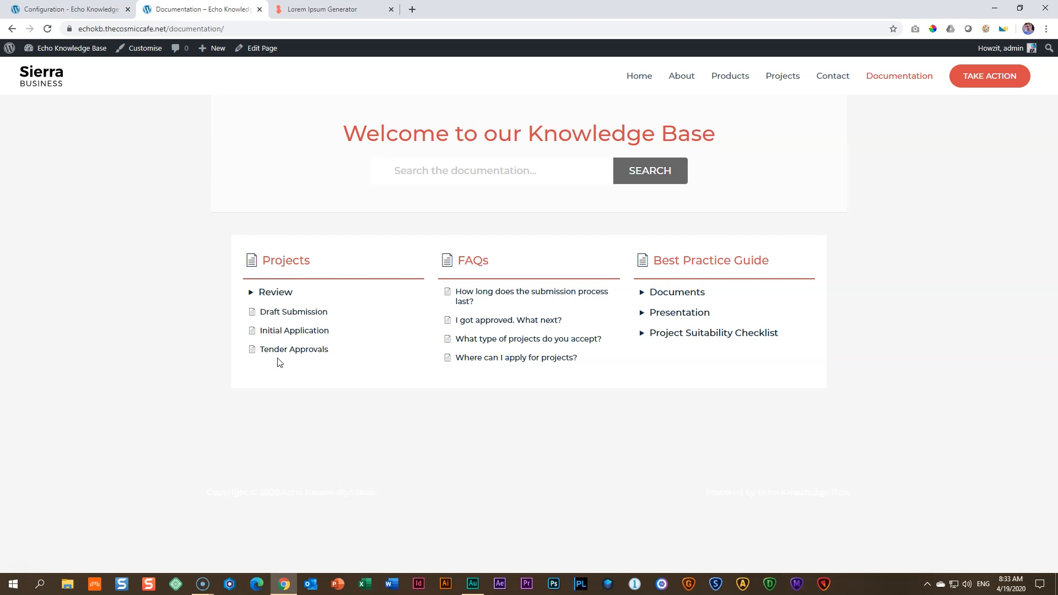
Run the Ordering Wizard with the articles sequence set to Custom - Drag and Drop articles, and proceed to the Ordering stage
{"action": "left_click", "coordinate": [85, 18]}
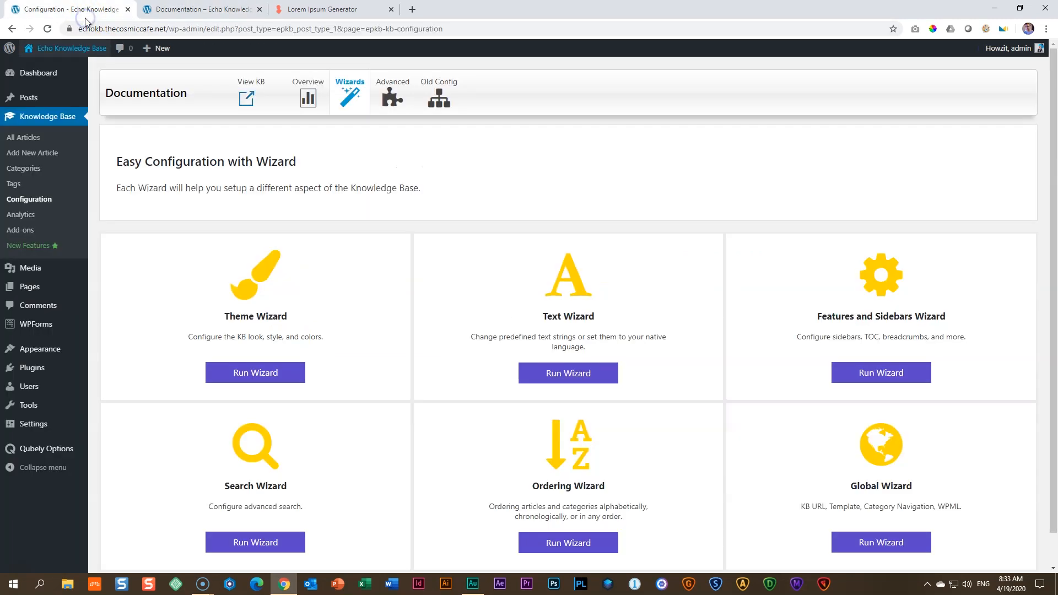
{"action": "scroll", "coordinate": [523, 485], "scroll_direction": "down", "scroll_amount": 1}
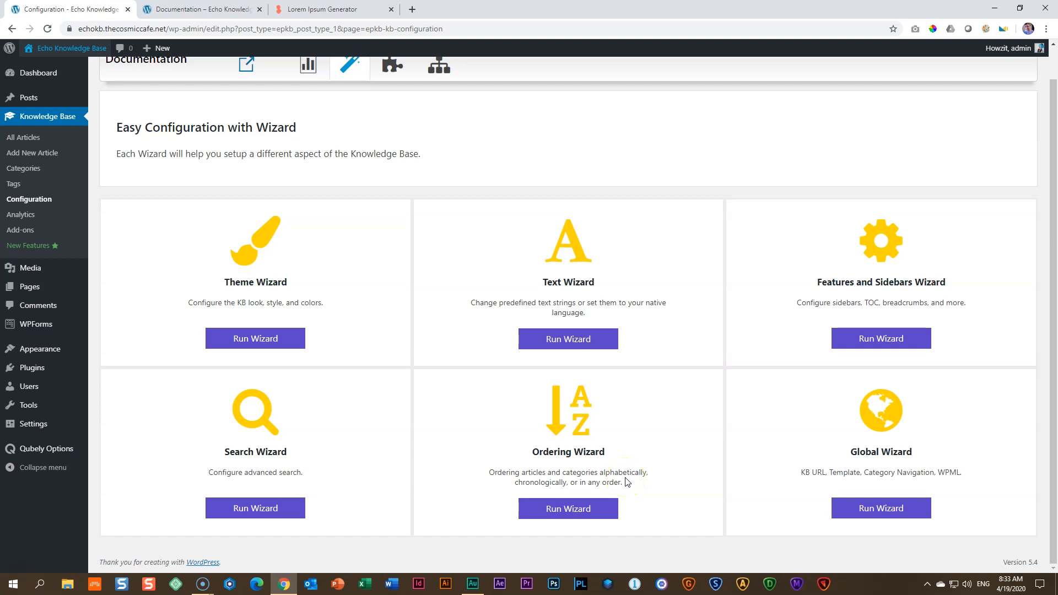
{"action": "left_click", "coordinate": [572, 508]}
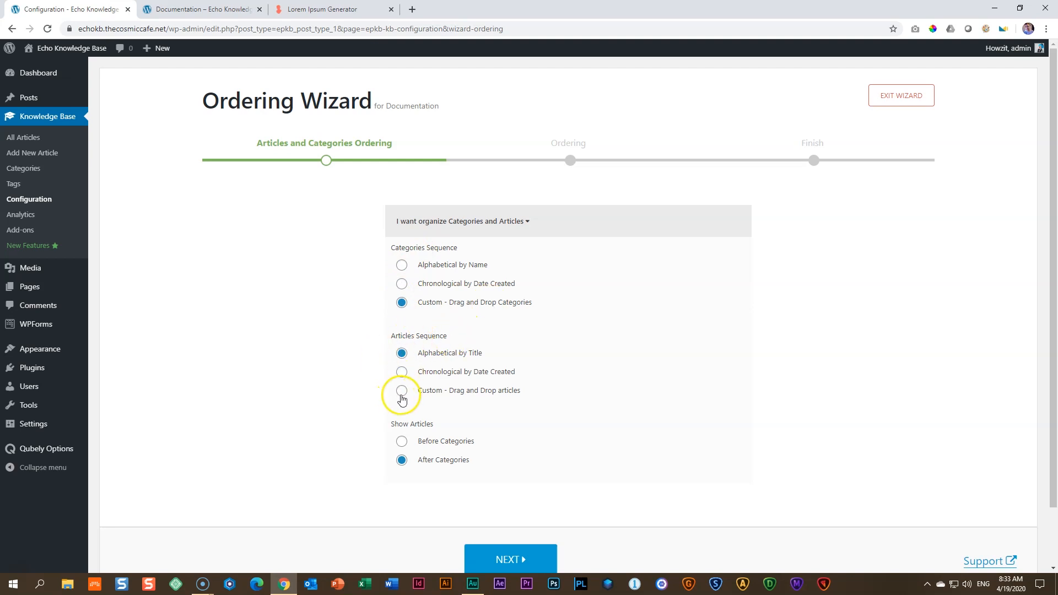
{"action": "scroll", "coordinate": [402, 400], "scroll_direction": "down", "scroll_amount": 1}
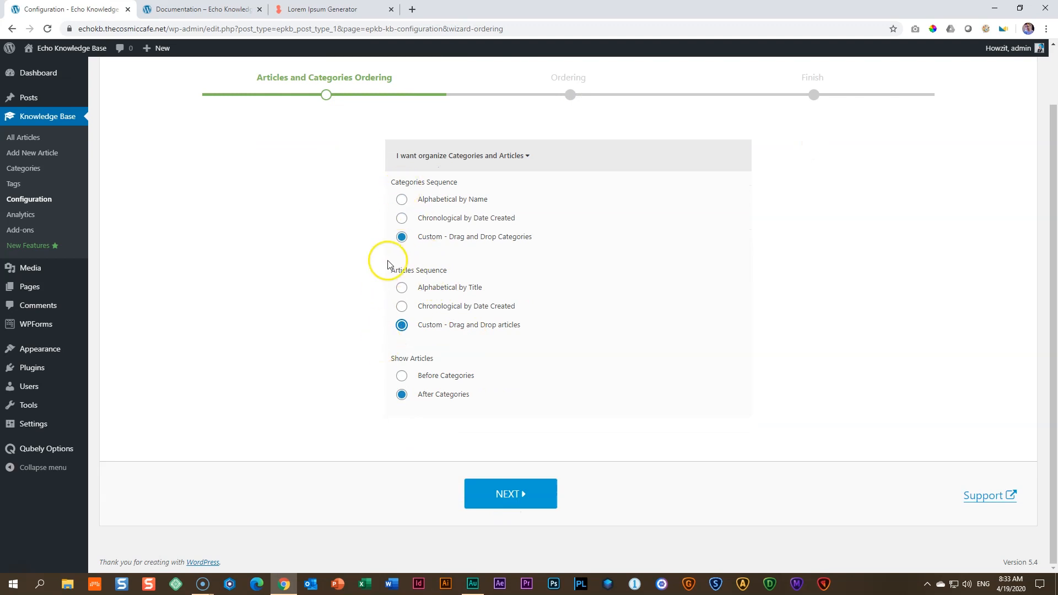
{"action": "left_click", "coordinate": [504, 501]}
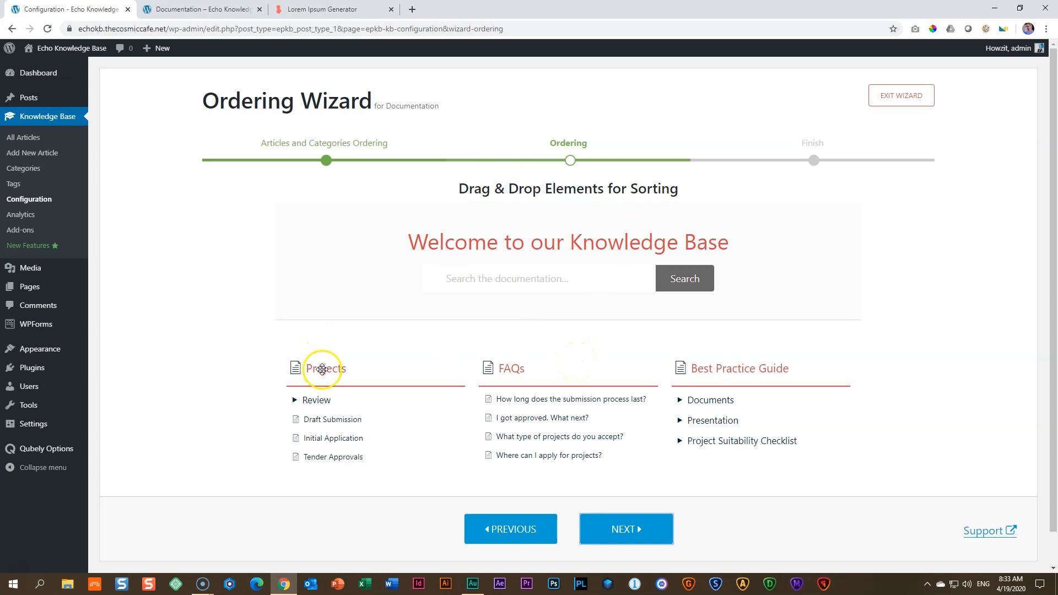
Arrange the knowledge base categories in the order FAQs, Projects, Best Practice Guide
{"action": "left_click_drag", "start_coordinate": [322, 370], "coordinate": [518, 372]}
{"action": "left_click_drag", "start_coordinate": [730, 371], "coordinate": [536, 371]}
{"action": "left_click_drag", "start_coordinate": [691, 369], "coordinate": [518, 369]}
{"action": "mouse_move", "coordinate": [302, 368]}
{"action": "left_mouse_down"}
{"action": "mouse_move", "coordinate": [331, 365]}
{"action": "mouse_move", "coordinate": [317, 369]}
{"action": "left_mouse_up"}
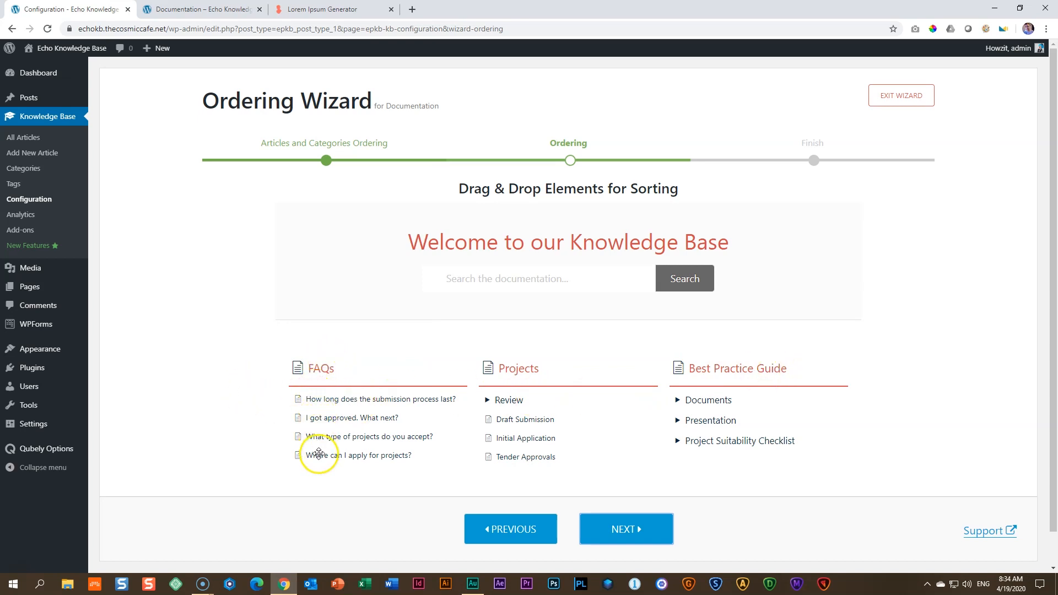
Put "Where can I apply for projects?" and "What type of projects do you accept?" first in FAQs, and Initial Application above Draft Submission in Projects
{"action": "left_click_drag", "start_coordinate": [319, 455], "coordinate": [325, 396]}
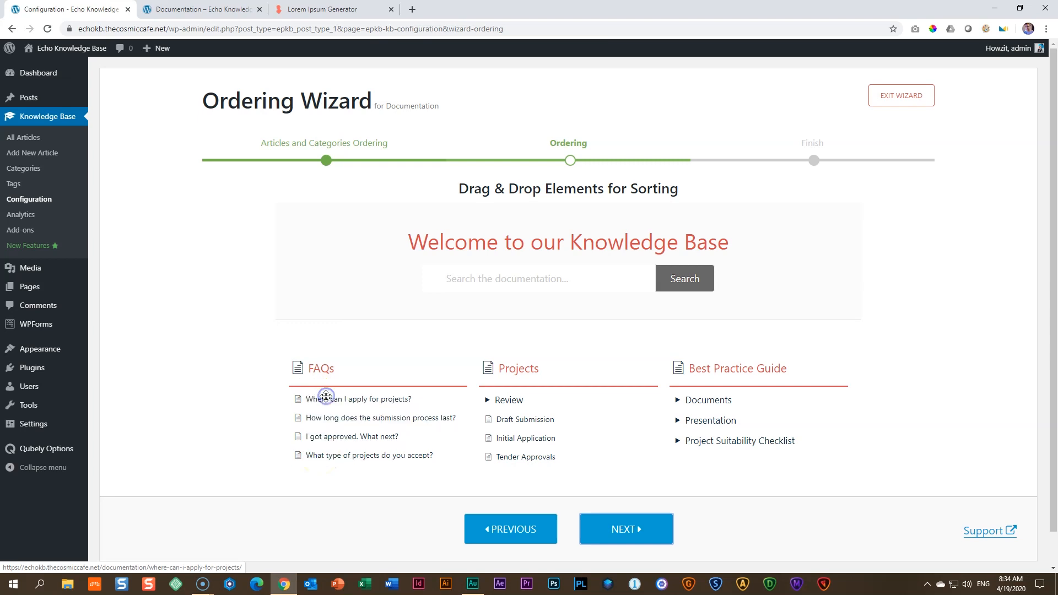
{"action": "left_click_drag", "start_coordinate": [318, 466], "coordinate": [334, 413]}
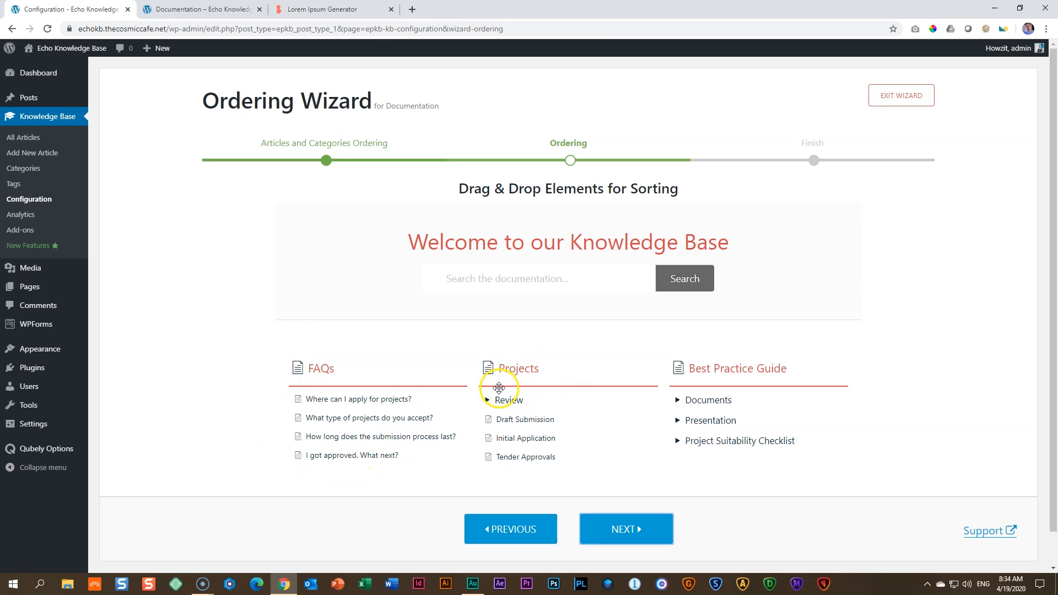
{"action": "left_click", "coordinate": [488, 401]}
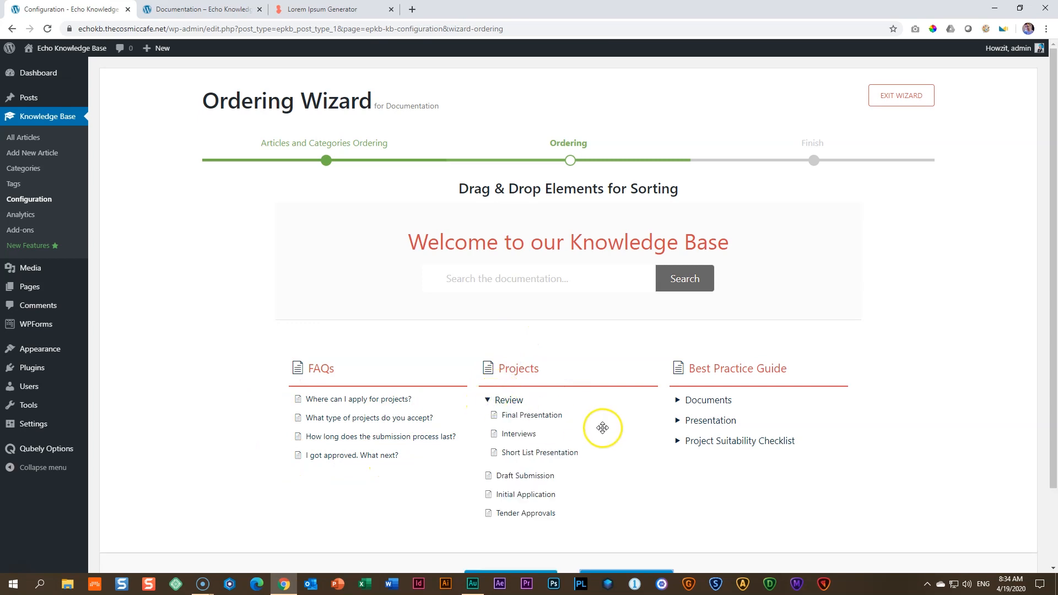
{"action": "mouse_move", "coordinate": [543, 495]}
{"action": "left_mouse_down"}
{"action": "mouse_move", "coordinate": [522, 492]}
{"action": "mouse_move", "coordinate": [534, 400]}
{"action": "mouse_move", "coordinate": [524, 485]}
{"action": "left_mouse_up"}
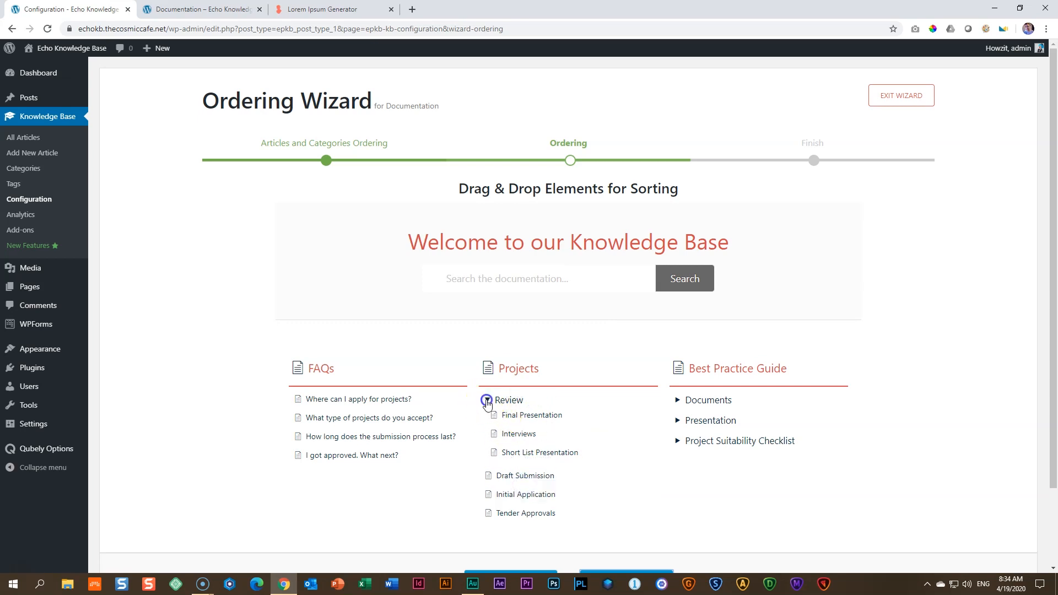
{"action": "left_click", "coordinate": [487, 401]}
{"action": "left_click_drag", "start_coordinate": [505, 438], "coordinate": [515, 414]}
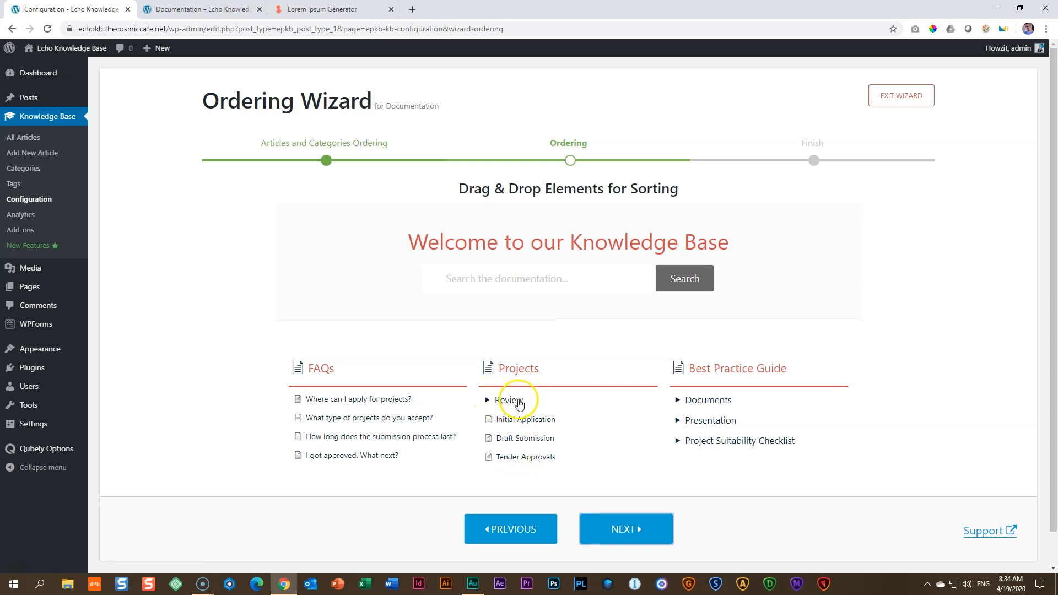
{"action": "mouse_move", "coordinate": [510, 400]}
{"action": "left_mouse_down"}
{"action": "mouse_move", "coordinate": [518, 435]}
{"action": "mouse_move", "coordinate": [506, 400]}
{"action": "left_mouse_up"}
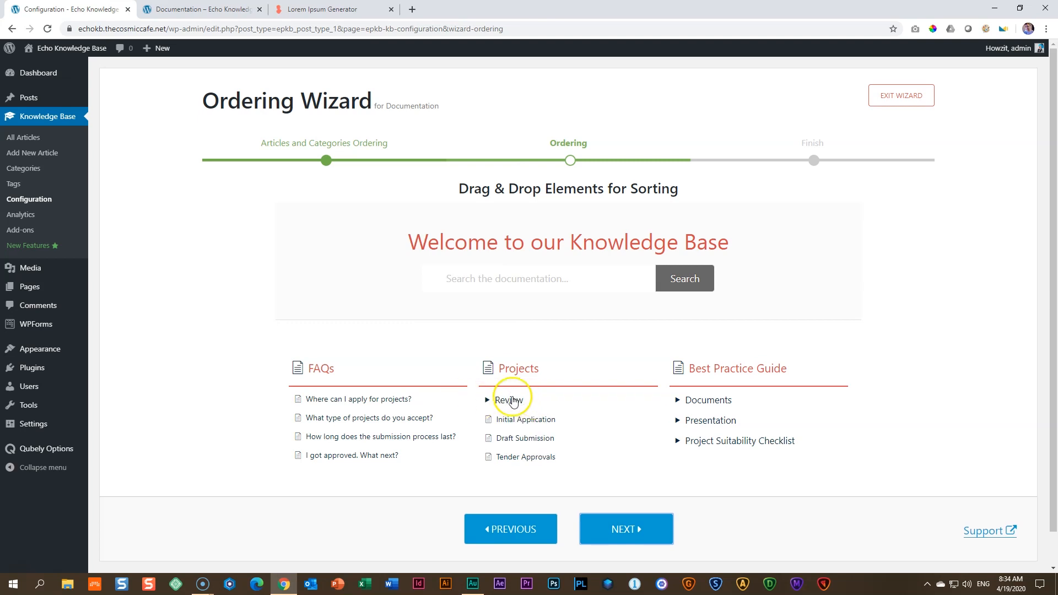
Order the Documents articles under Best Practice Guide as Pro Forma Submission Template, Application Form F01-20, Accepted Presentation Formats, and expand the other two subcategories
{"action": "mouse_move", "coordinate": [708, 401]}
{"action": "left_mouse_down"}
{"action": "mouse_move", "coordinate": [709, 446]}
{"action": "mouse_move", "coordinate": [714, 396]}
{"action": "left_mouse_up"}
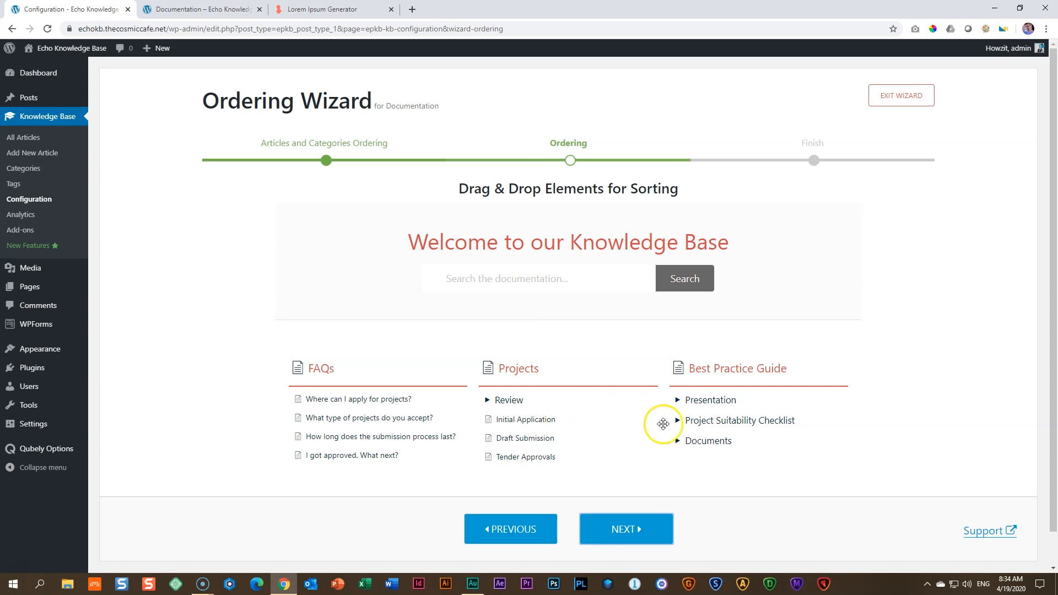
{"action": "left_click_drag", "start_coordinate": [709, 445], "coordinate": [710, 391]}
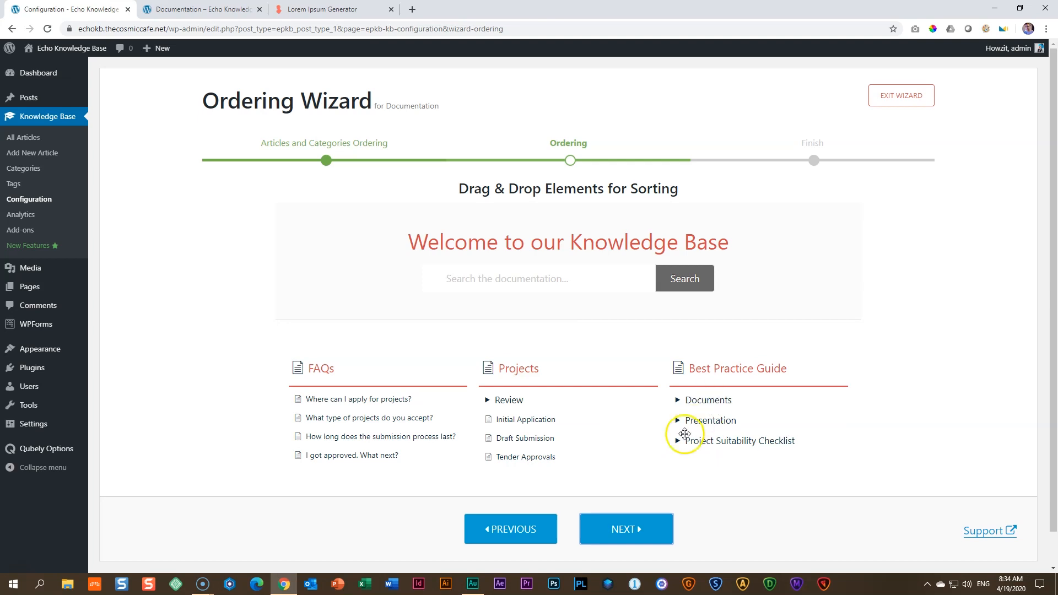
{"action": "left_click", "coordinate": [678, 401]}
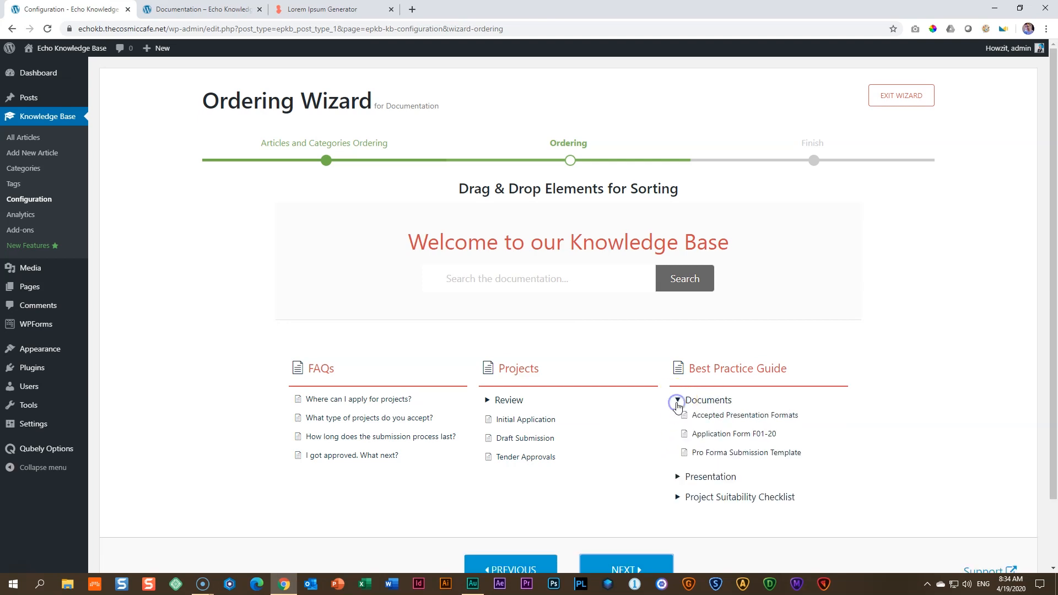
{"action": "left_click_drag", "start_coordinate": [692, 454], "coordinate": [704, 414]}
{"action": "left_click_drag", "start_coordinate": [698, 452], "coordinate": [714, 430]}
{"action": "left_click", "coordinate": [677, 477]}
{"action": "scroll", "coordinate": [678, 481], "scroll_direction": "down", "scroll_amount": 1}
{"action": "left_click", "coordinate": [677, 479]}
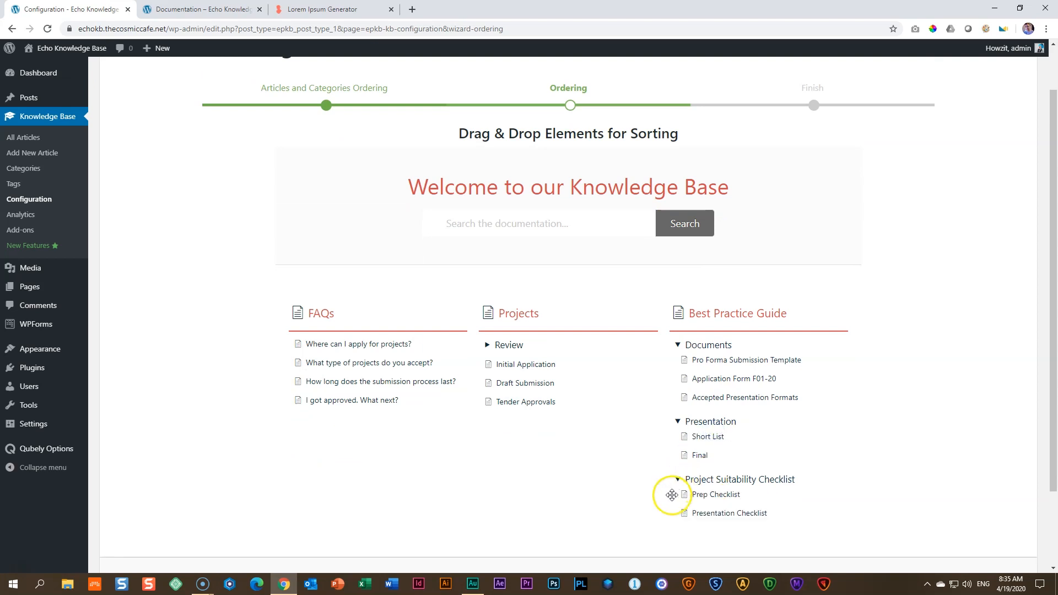
Finish the Ordering Wizard by applying the new order, and reload the live Documentation page to check it
{"action": "scroll", "coordinate": [620, 452], "scroll_direction": "down", "scroll_amount": 2}
{"action": "left_click", "coordinate": [619, 491]}
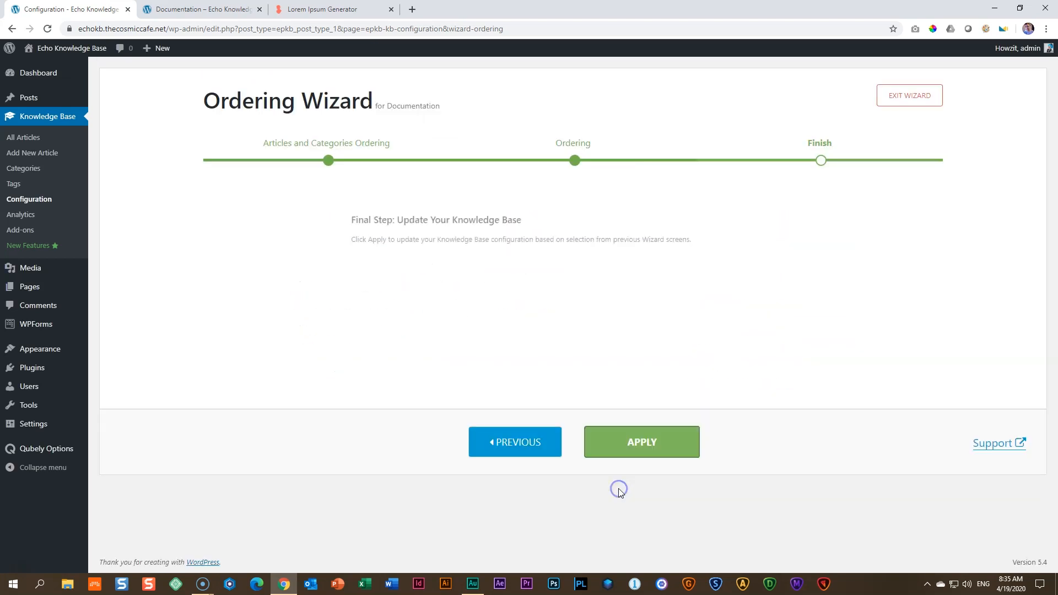
{"action": "left_click", "coordinate": [639, 442]}
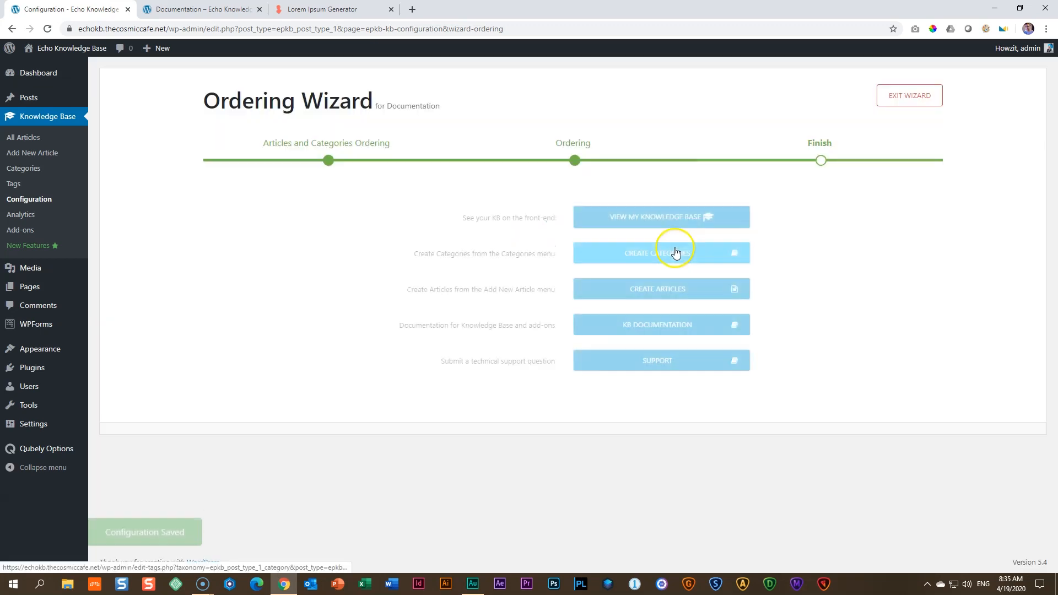
{"action": "left_click", "coordinate": [190, 9]}
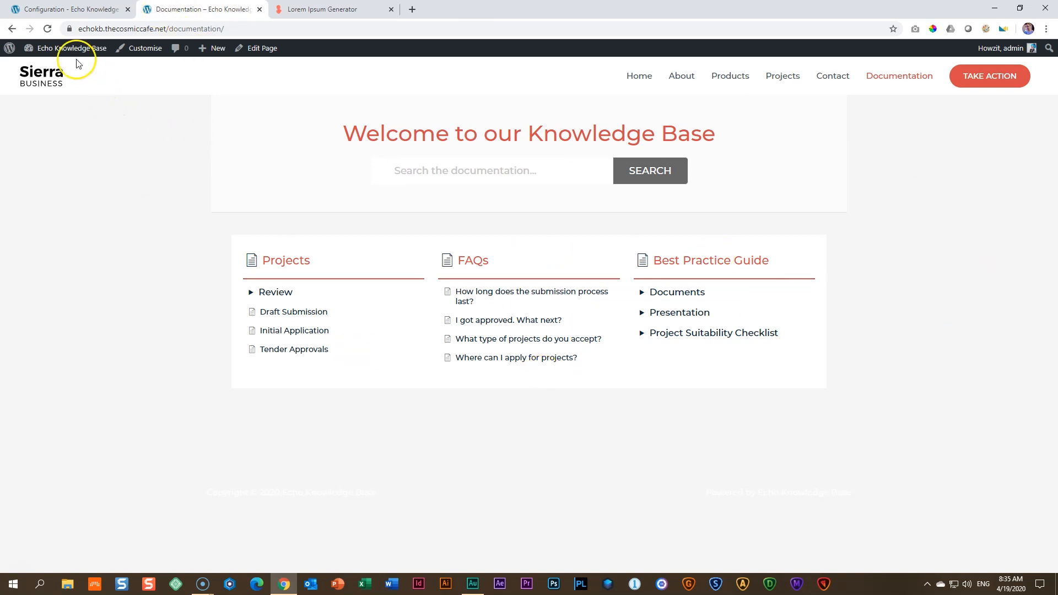
{"action": "left_click", "coordinate": [48, 29]}
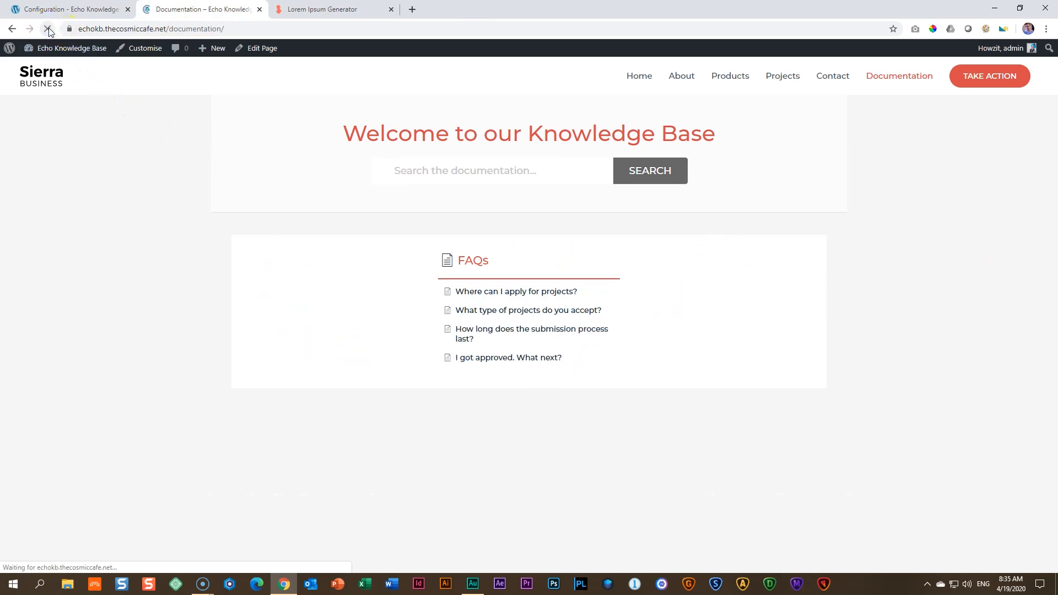
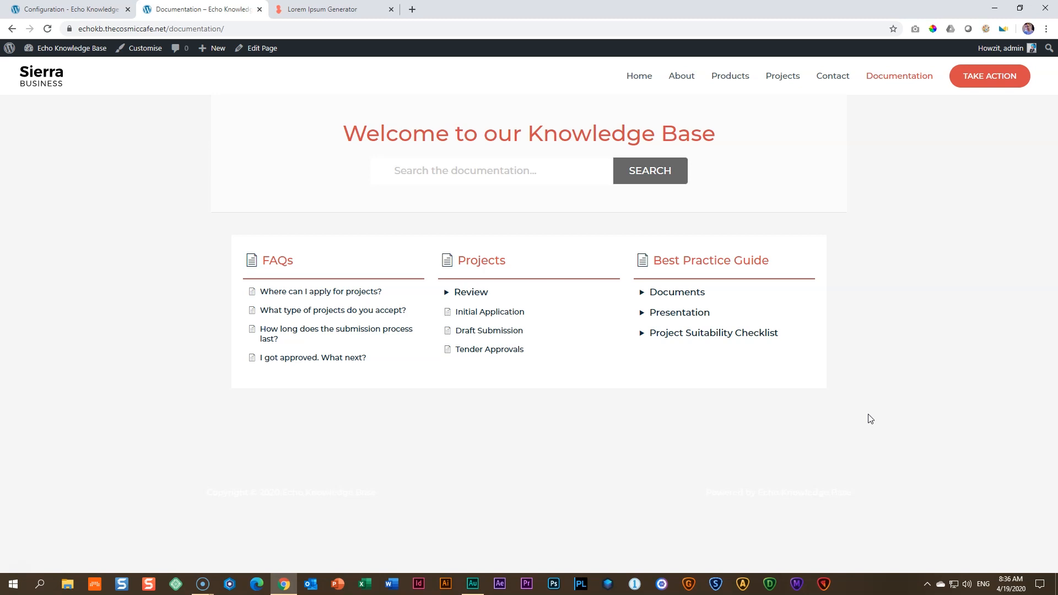
Customise the site's global base colors with a white (#ffffff) background, publish the change and return to the Documentation page
{"action": "left_click", "coordinate": [145, 47]}
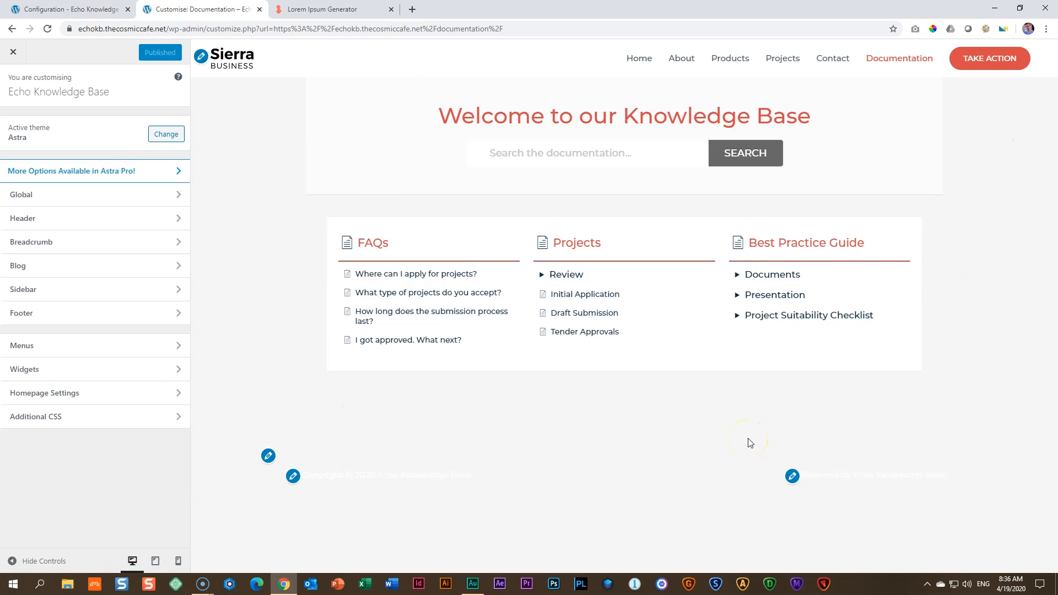
{"action": "left_click", "coordinate": [170, 194]}
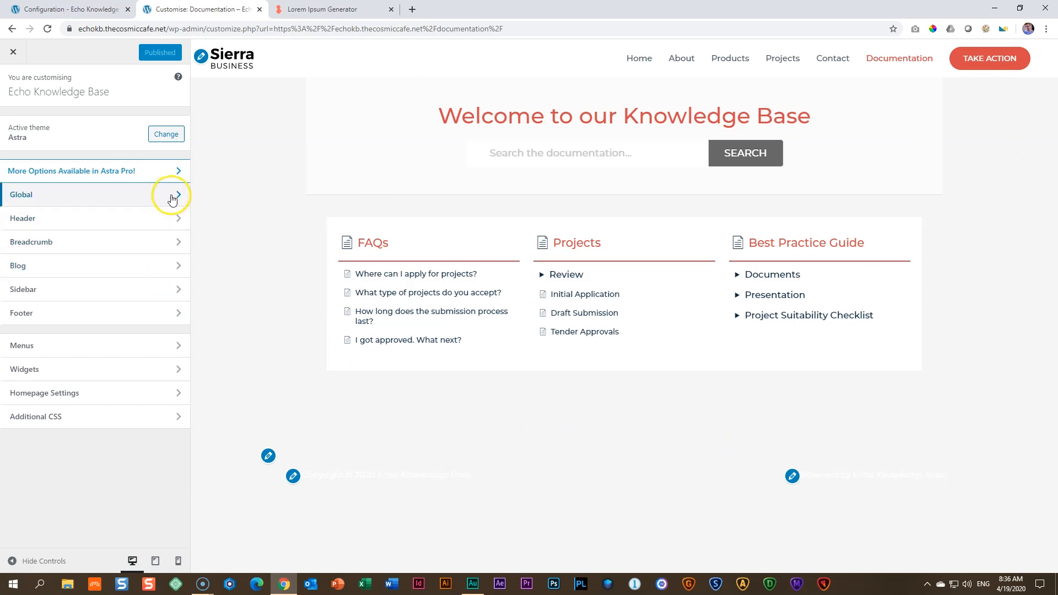
{"action": "left_click", "coordinate": [91, 144]}
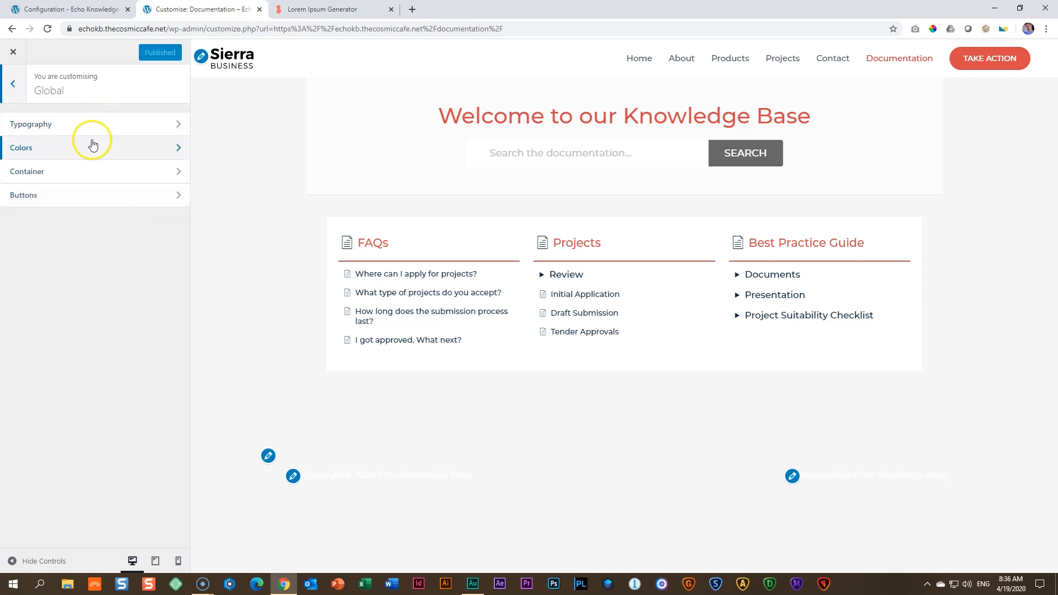
{"action": "left_click", "coordinate": [100, 132]}
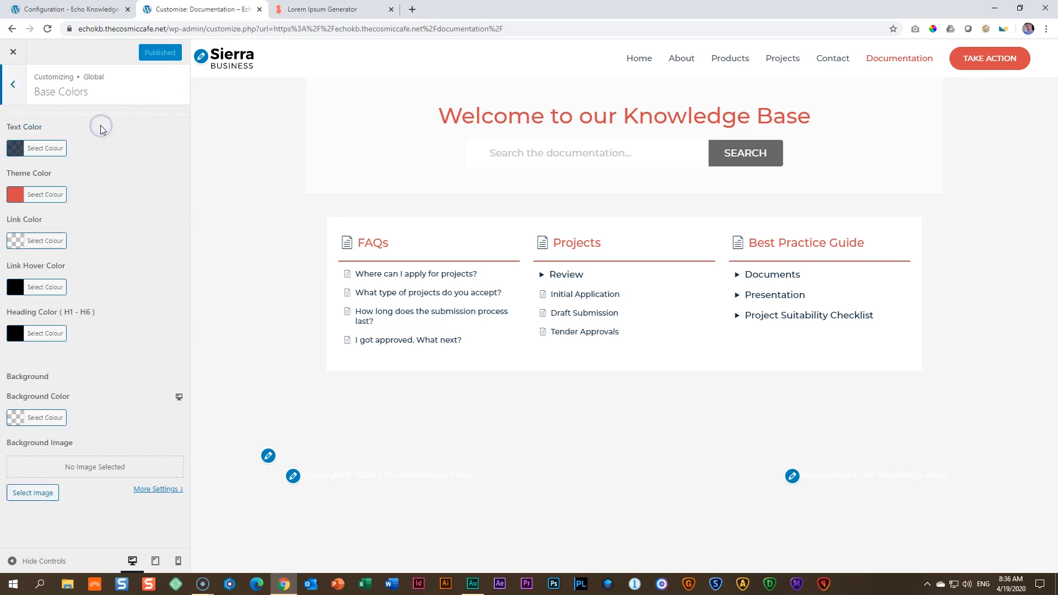
{"action": "left_click", "coordinate": [21, 419]}
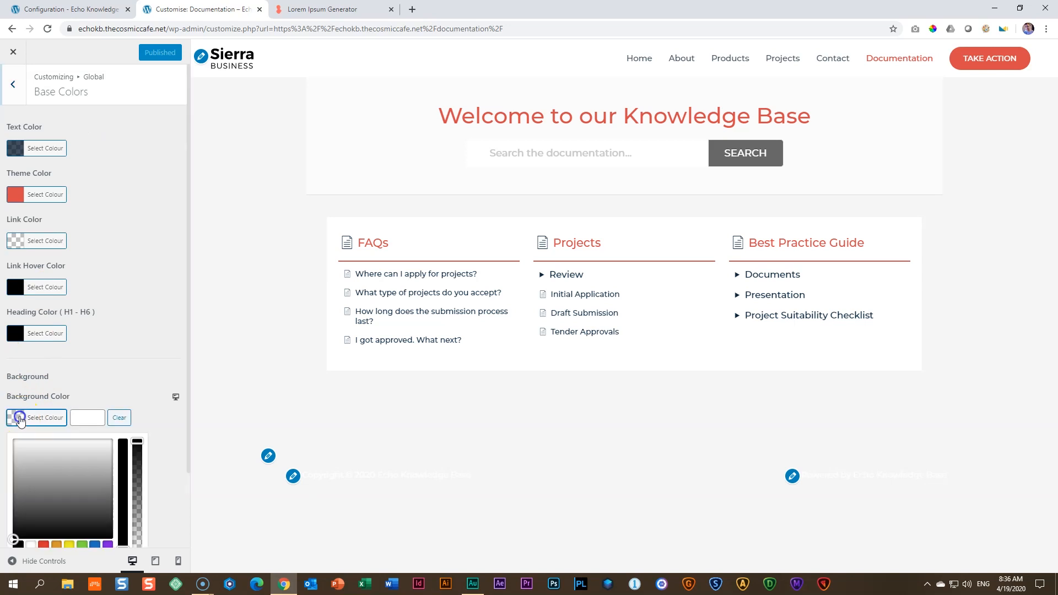
{"action": "left_click", "coordinate": [31, 545]}
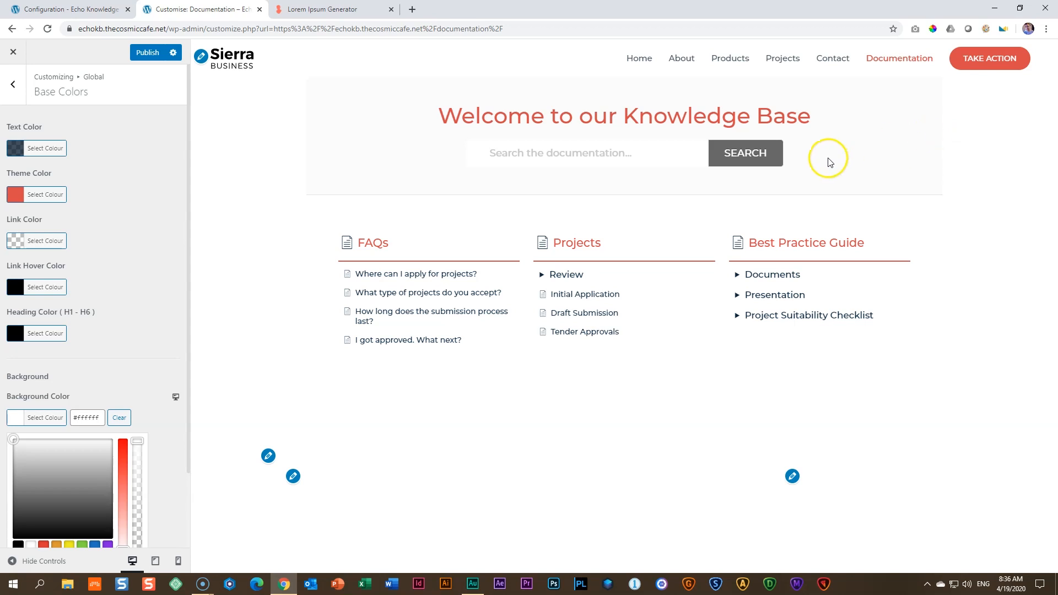
{"action": "left_click", "coordinate": [147, 52]}
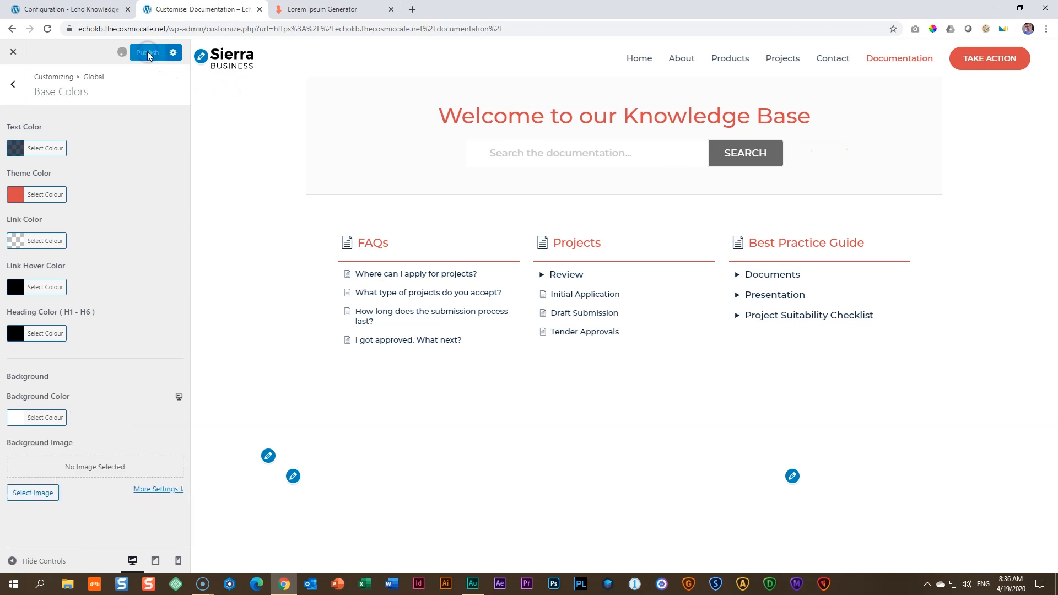
{"action": "left_click", "coordinate": [13, 54]}
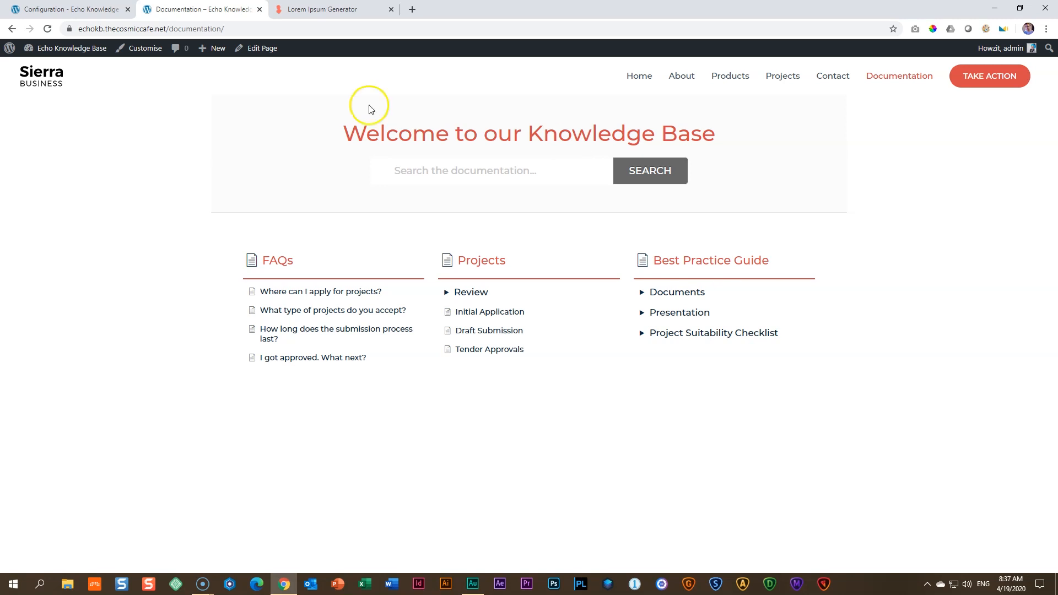
Add a Spacer block above the knowledge base shortcode on the Documentation page, update the page and preview it
{"action": "left_click", "coordinate": [255, 50]}
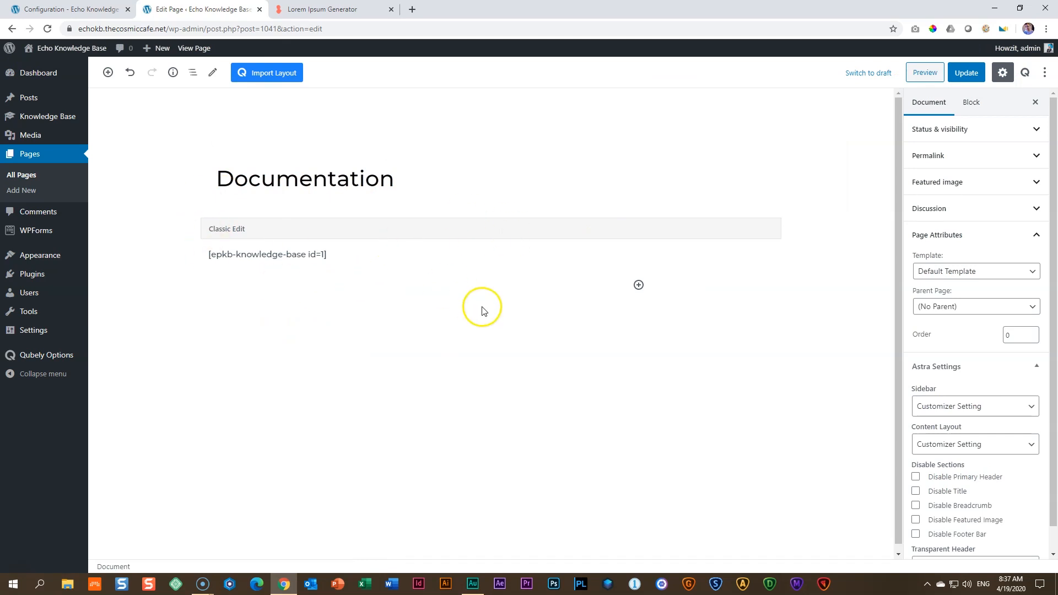
{"action": "left_click", "coordinate": [108, 73]}
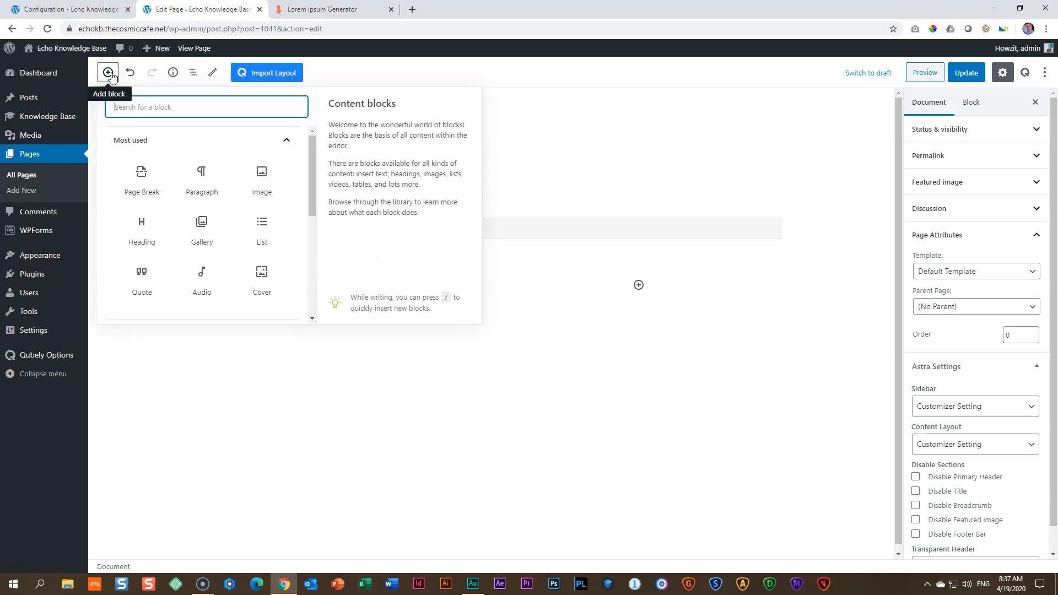
{"action": "type", "text": "spa"}
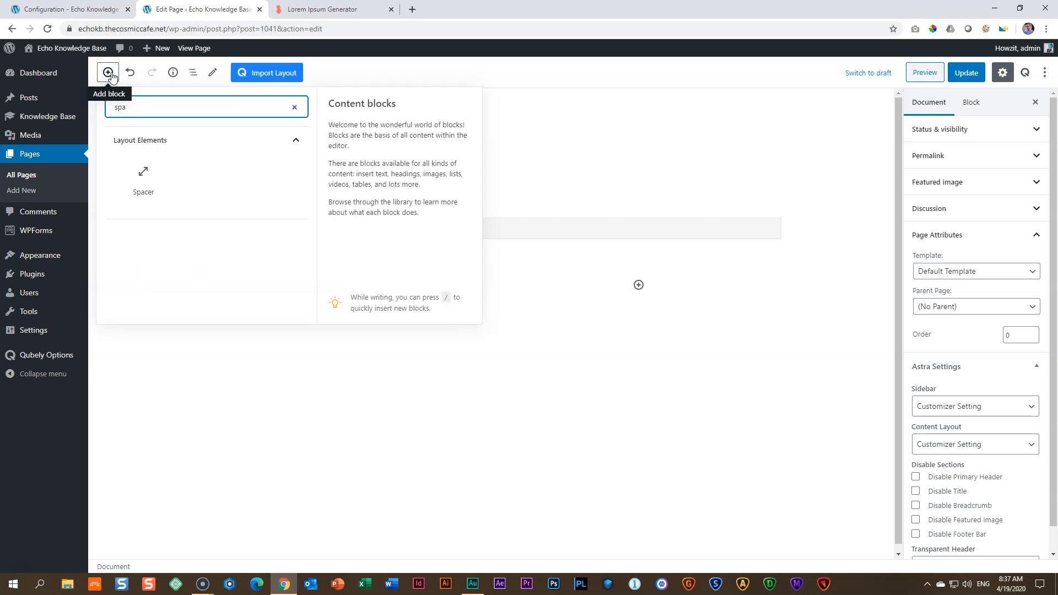
{"action": "left_click", "coordinate": [143, 176]}
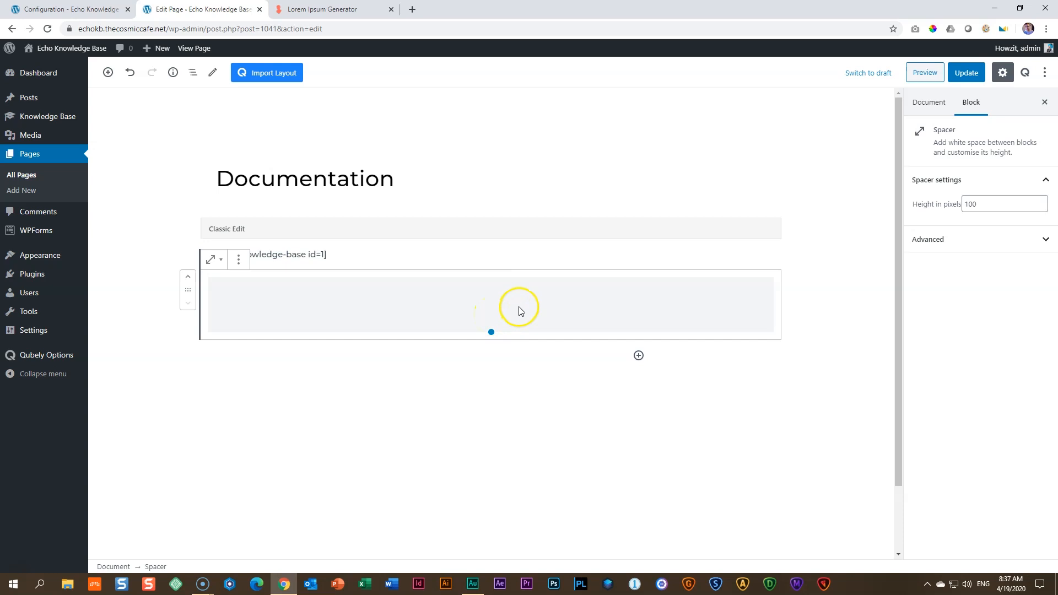
{"action": "left_click", "coordinate": [188, 277]}
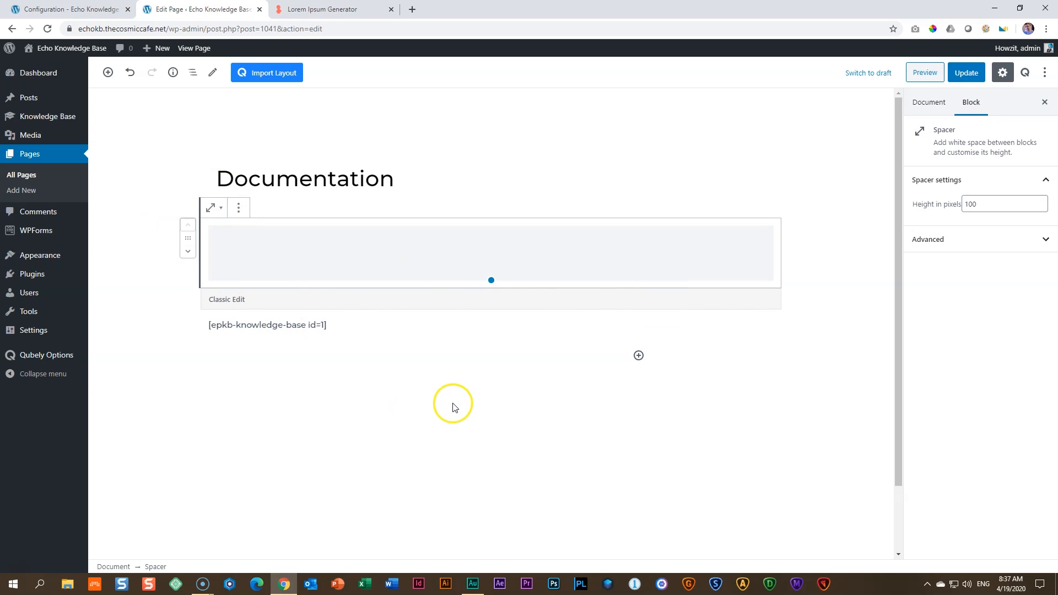
{"action": "left_click", "coordinate": [962, 78]}
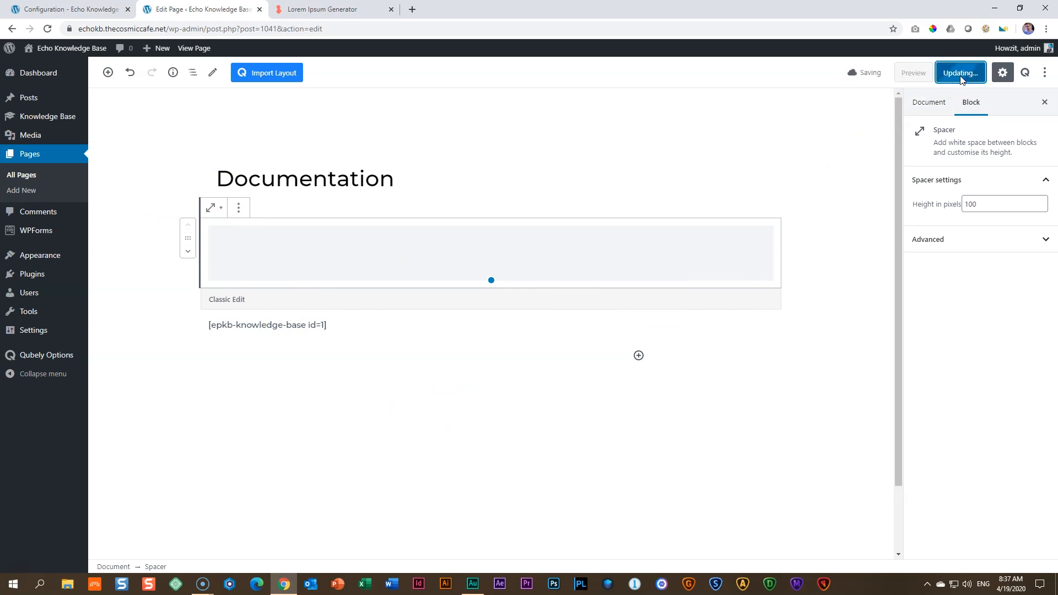
{"action": "left_click", "coordinate": [915, 73]}
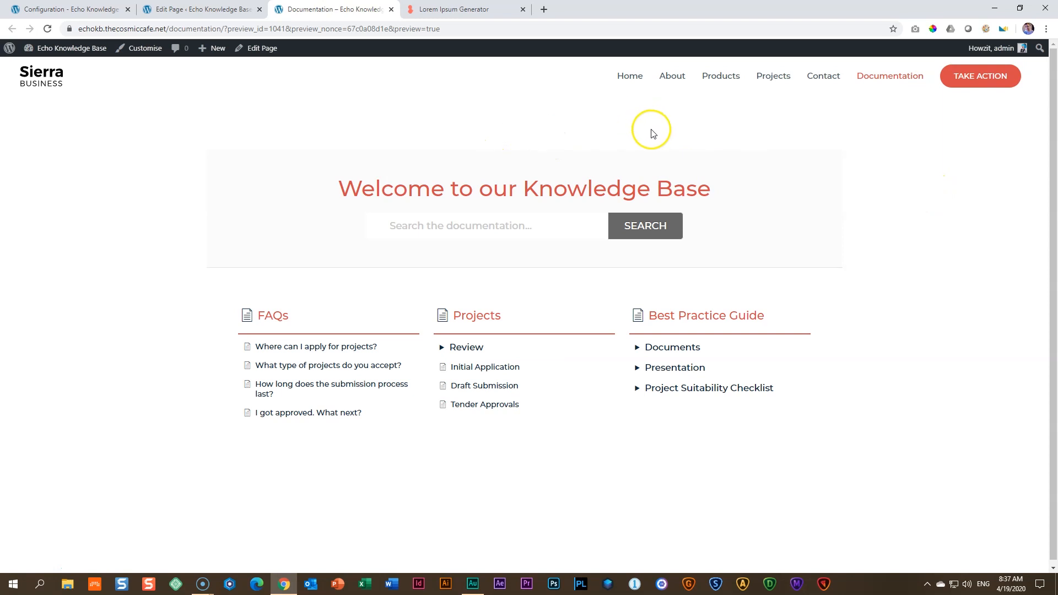
Set the spacer's height to 200 pixels, update the page and check the spacing in the preview
{"action": "left_click", "coordinate": [226, 10]}
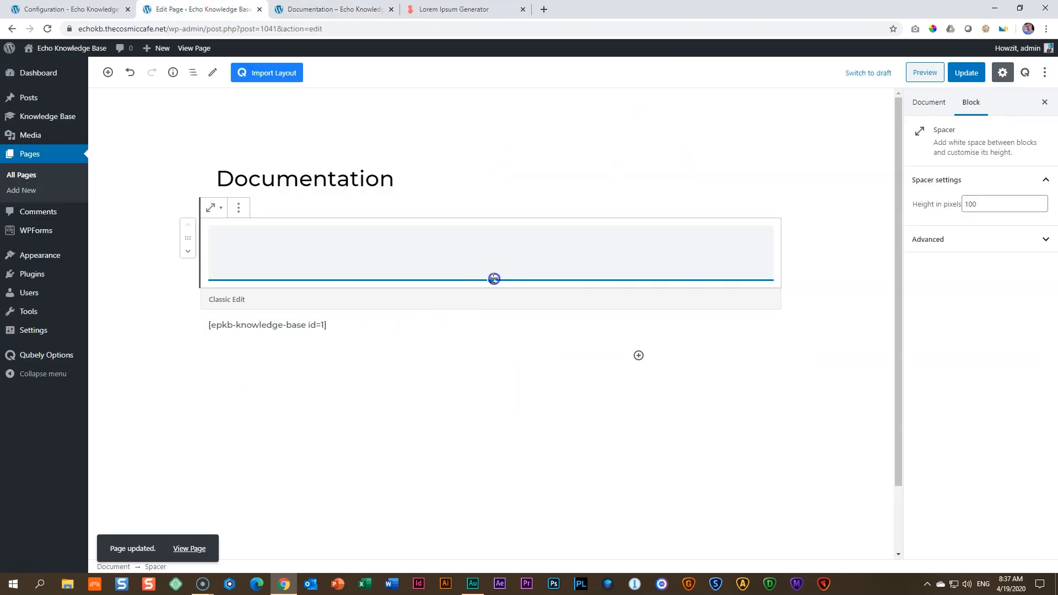
{"action": "left_click", "coordinate": [951, 205]}
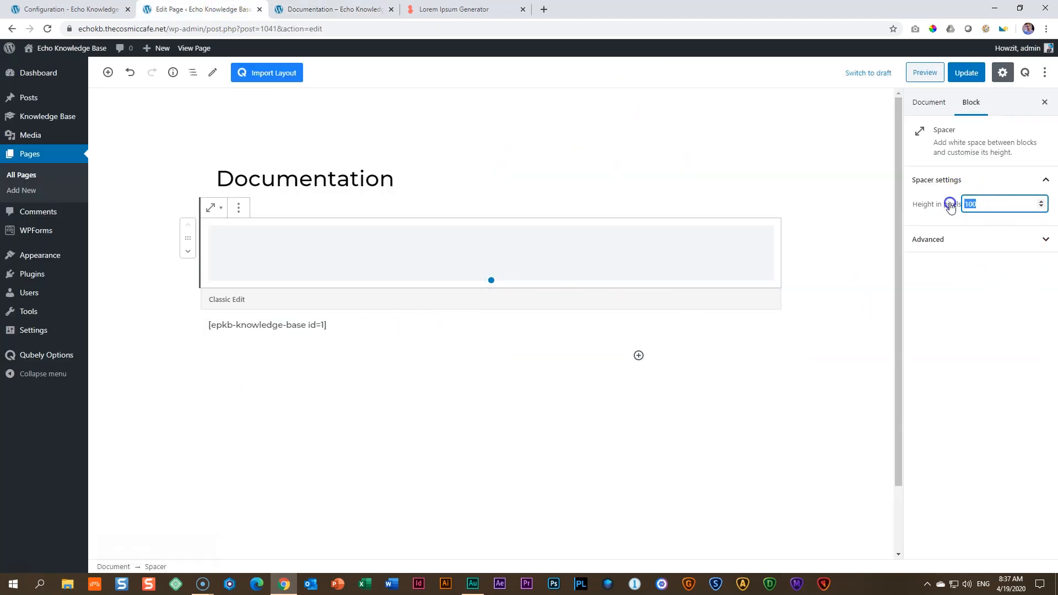
{"action": "type", "text": "200"}
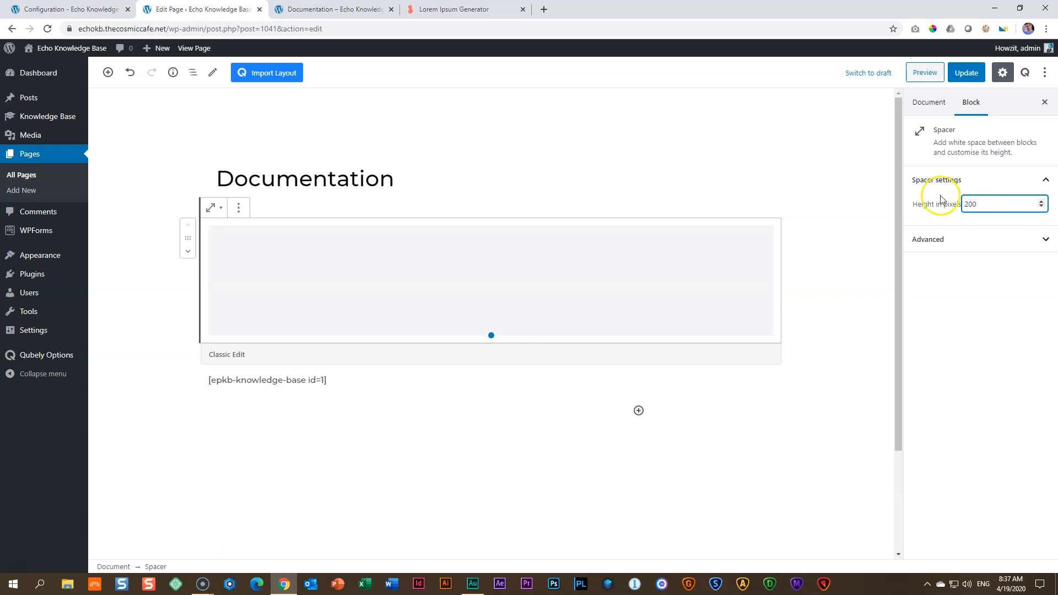
{"action": "left_click", "coordinate": [968, 74]}
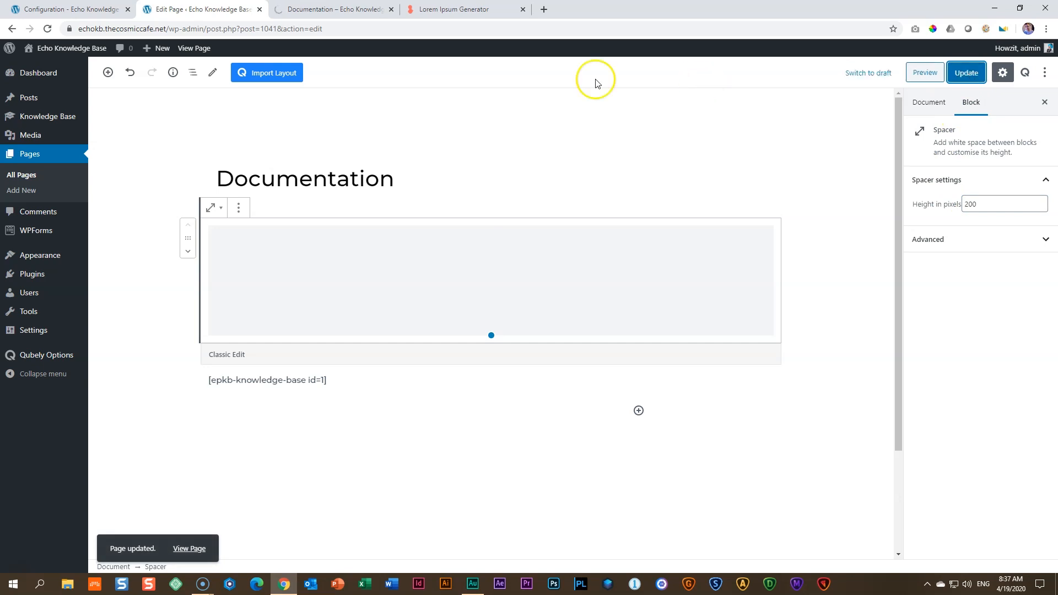
{"action": "left_click", "coordinate": [346, 12]}
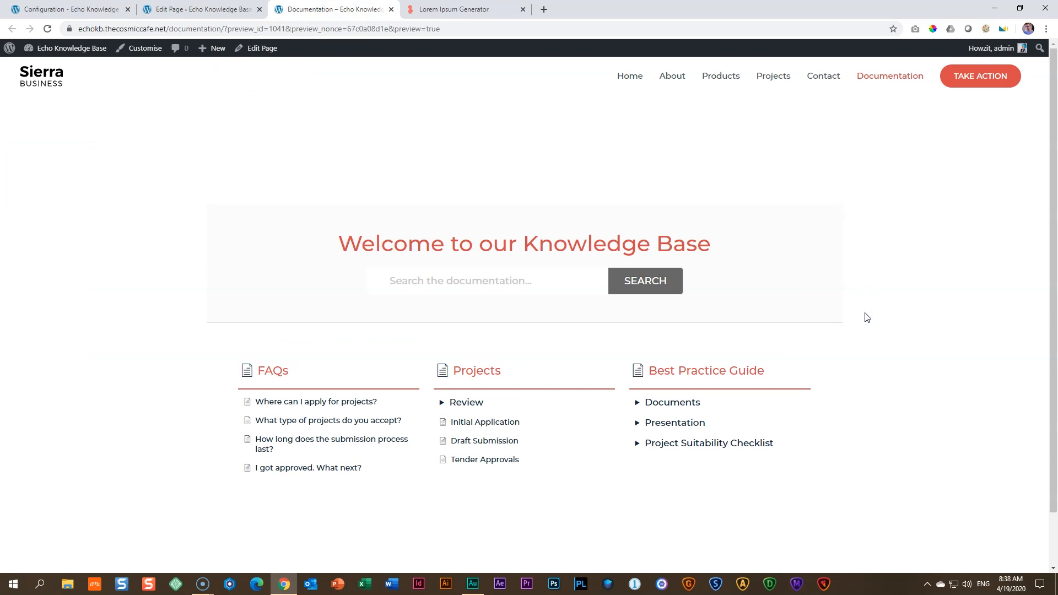
Set the spacer's height to 150 pixels, update the page and check the spacing in the preview
{"action": "left_click", "coordinate": [173, 9]}
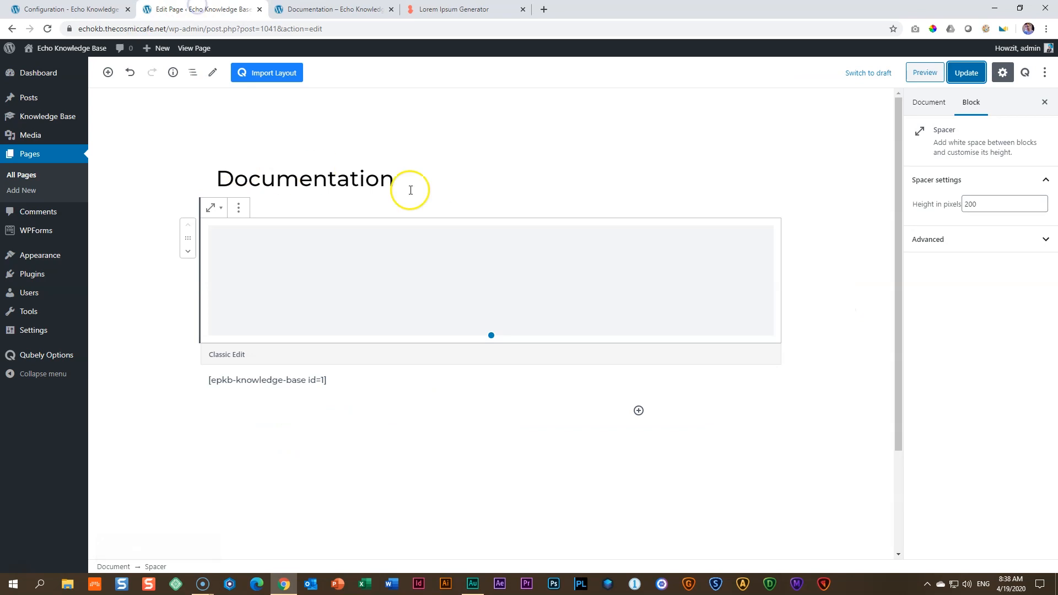
{"action": "left_click_drag", "start_coordinate": [994, 203], "coordinate": [931, 200]}
{"action": "type", "text": "150"}
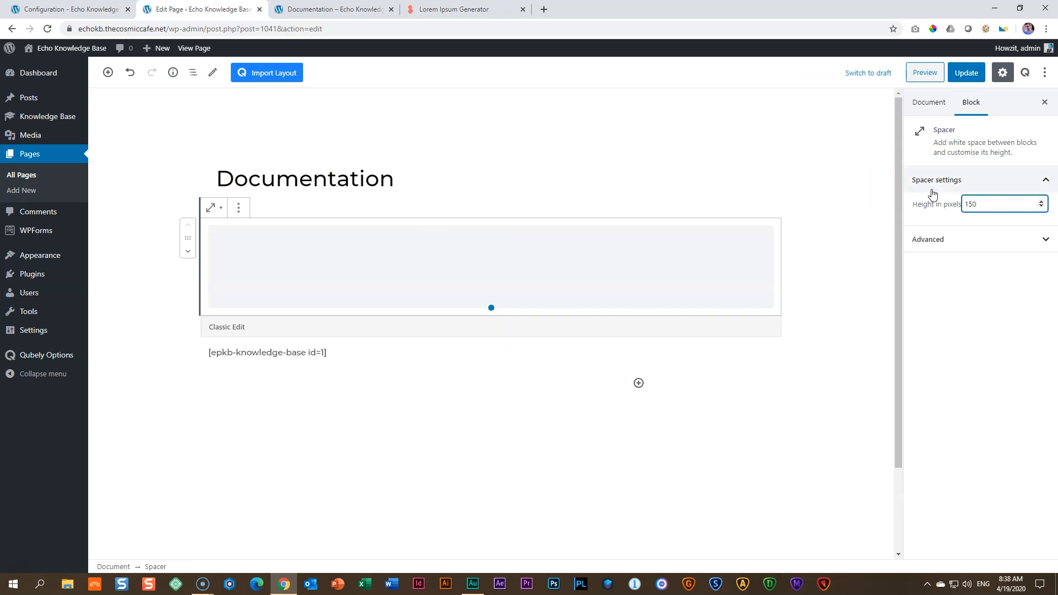
{"action": "left_click", "coordinate": [967, 74]}
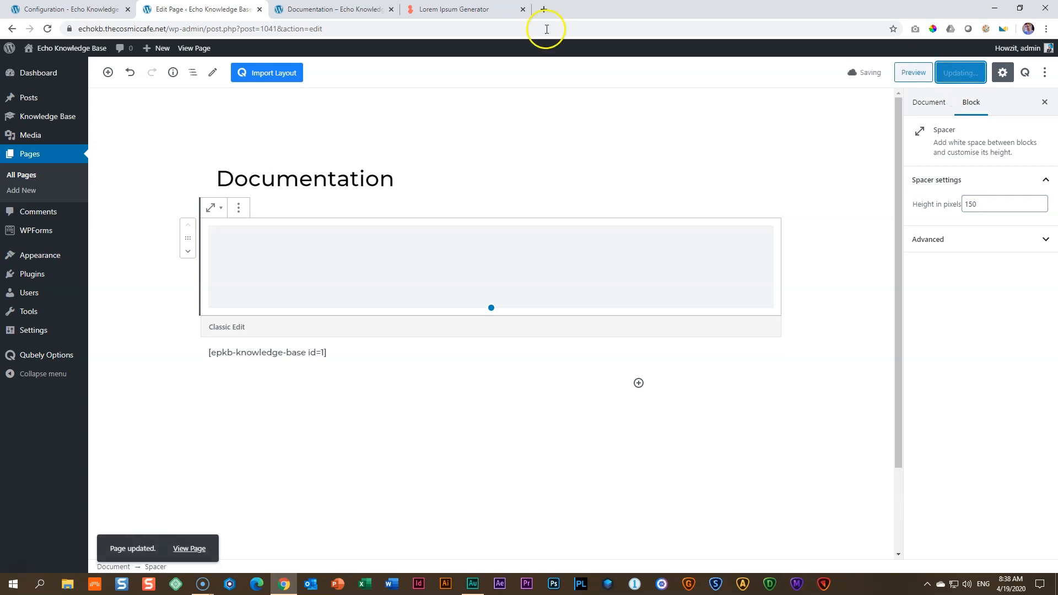
{"action": "left_click", "coordinate": [340, 9]}
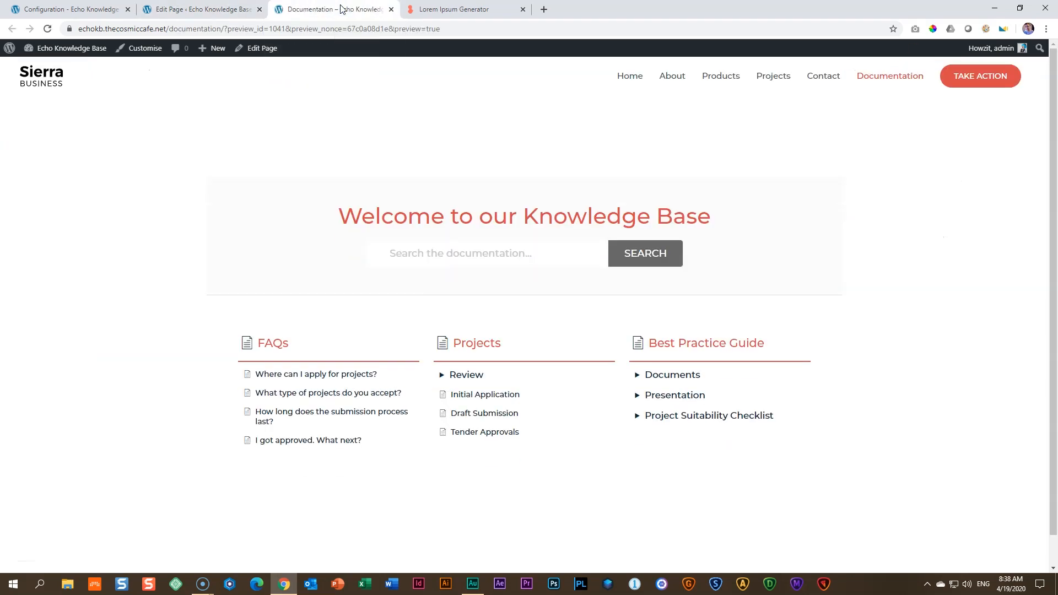
{"action": "left_click", "coordinate": [1012, 329]}
Add a Paragraph block below the knowledge base shortcode and fill it with placeholder text copied from the Lorem Ipsum generator
{"action": "left_click", "coordinate": [157, 11]}
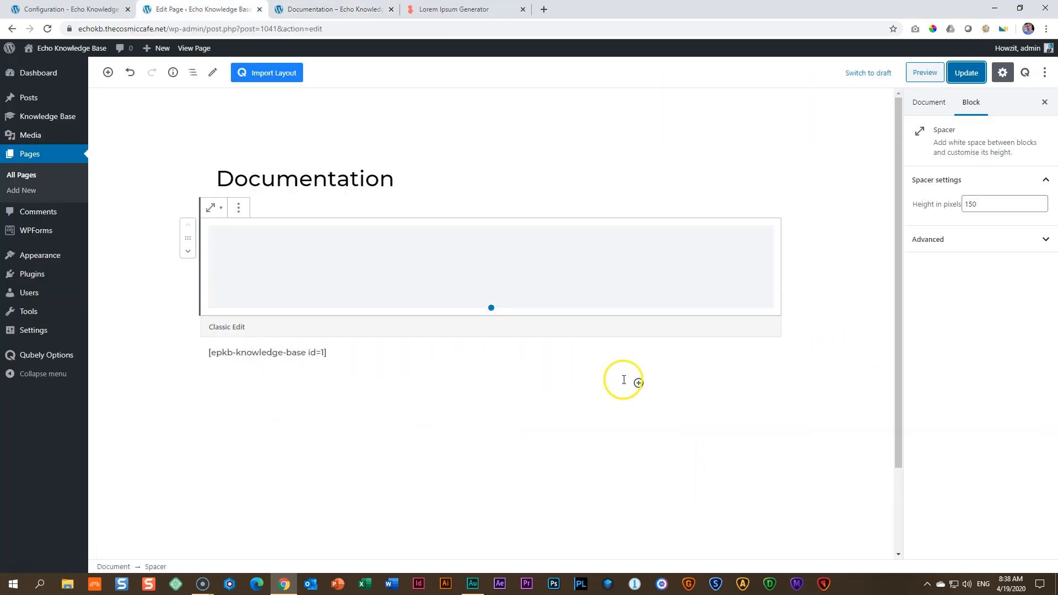
{"action": "left_click", "coordinate": [638, 382]}
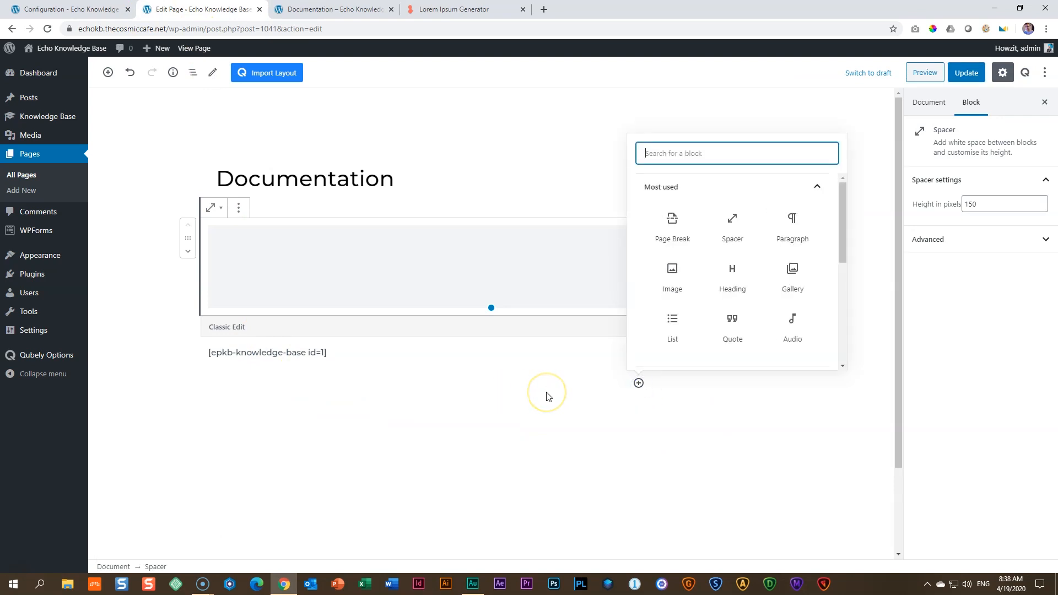
{"action": "left_click", "coordinate": [792, 229]}
{"action": "left_click", "coordinate": [462, 9]}
{"action": "left_click_drag", "start_coordinate": [643, 449], "coordinate": [230, 126]}
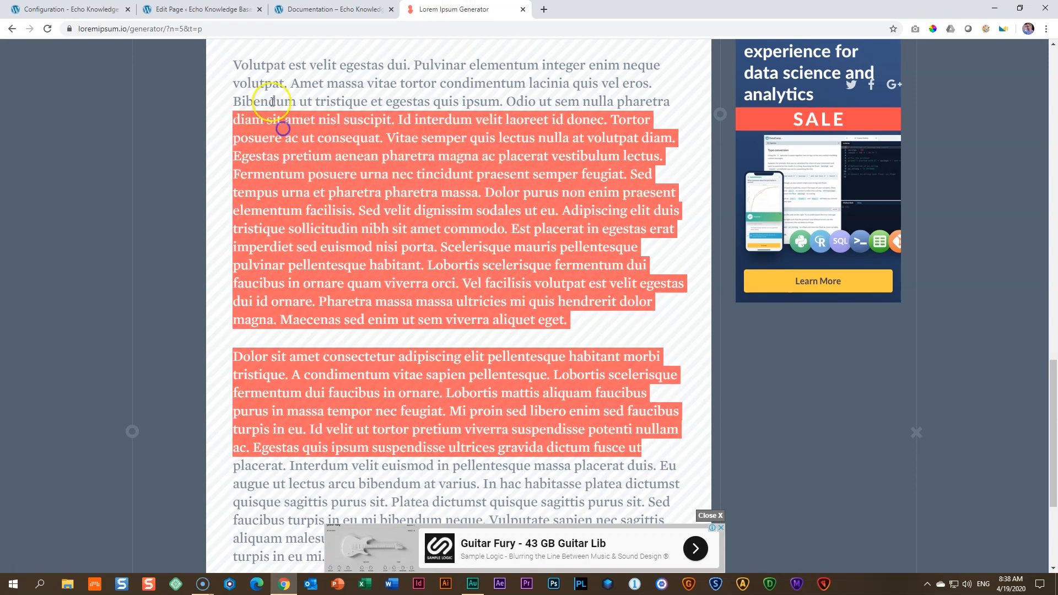
{"action": "left_click", "coordinate": [312, 6]}
{"action": "left_click", "coordinate": [203, 9]}
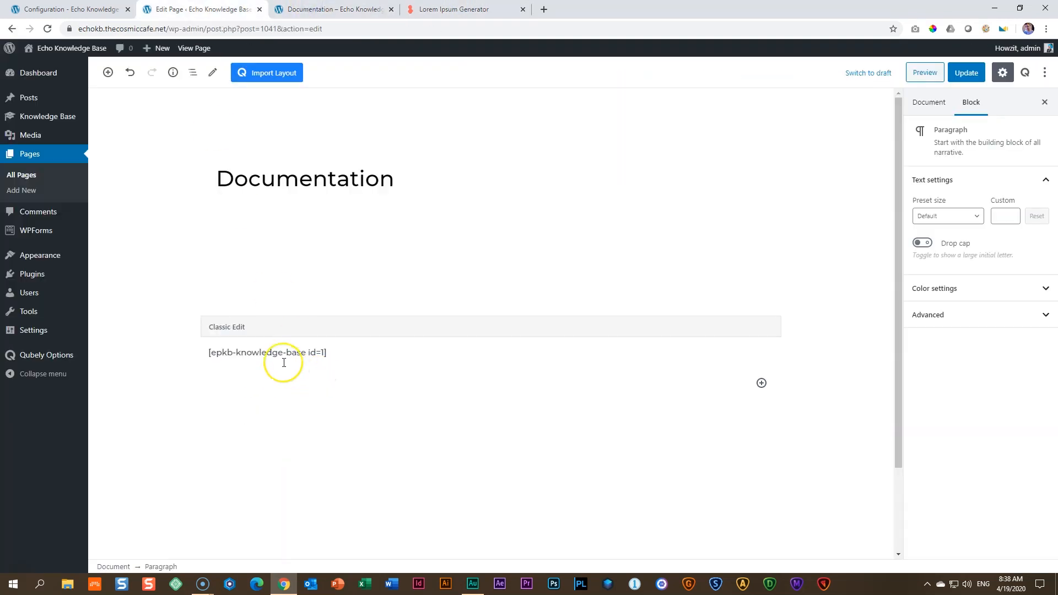
{"action": "key", "text": "ctrl+v"}
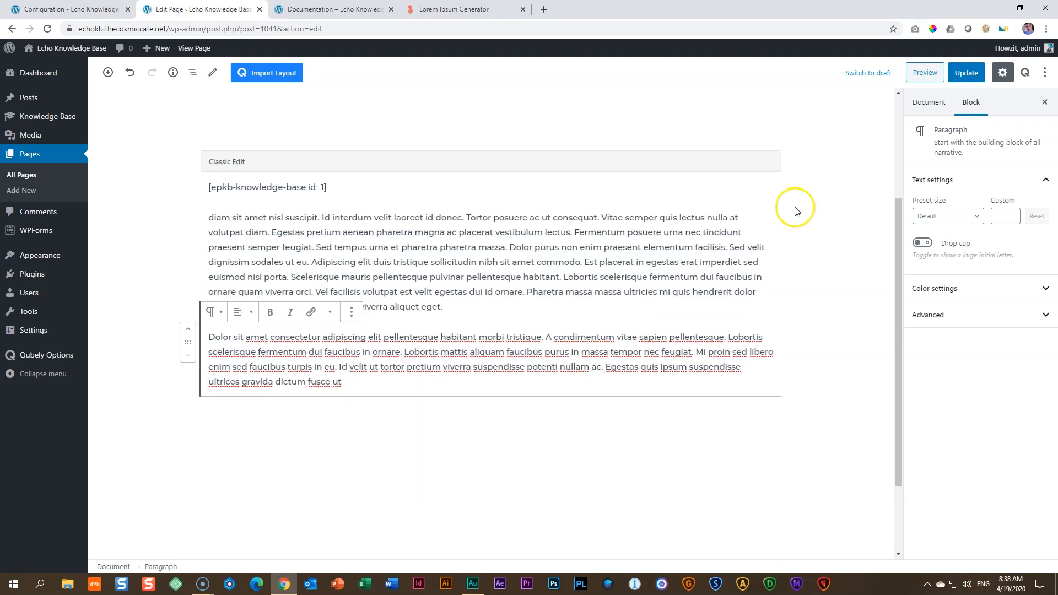
Update the Documentation page and check the placeholder text below the knowledge base in the preview
{"action": "left_click", "coordinate": [966, 72]}
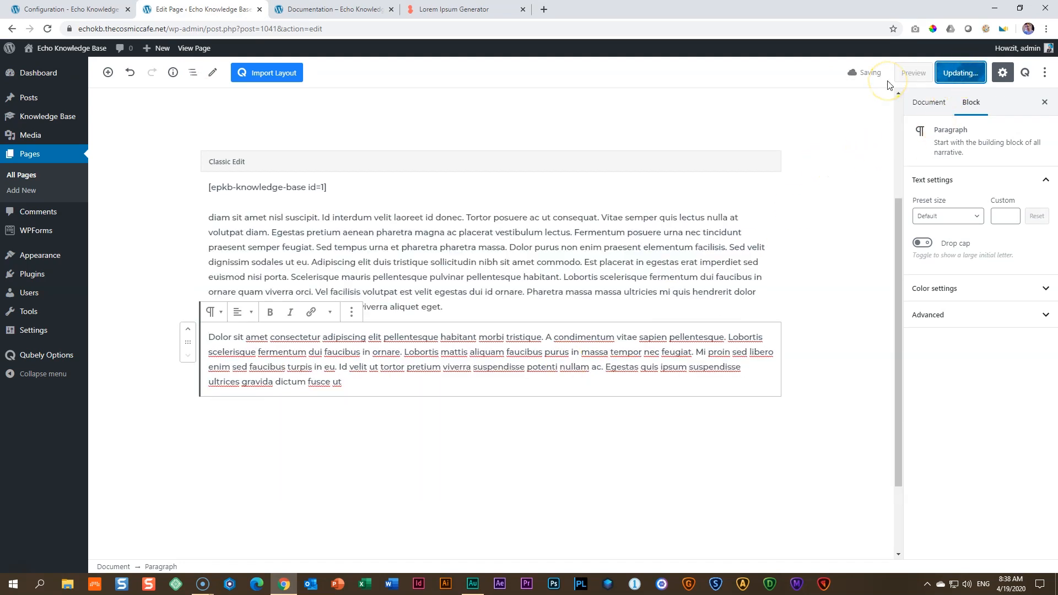
{"action": "left_click", "coordinate": [367, 5]}
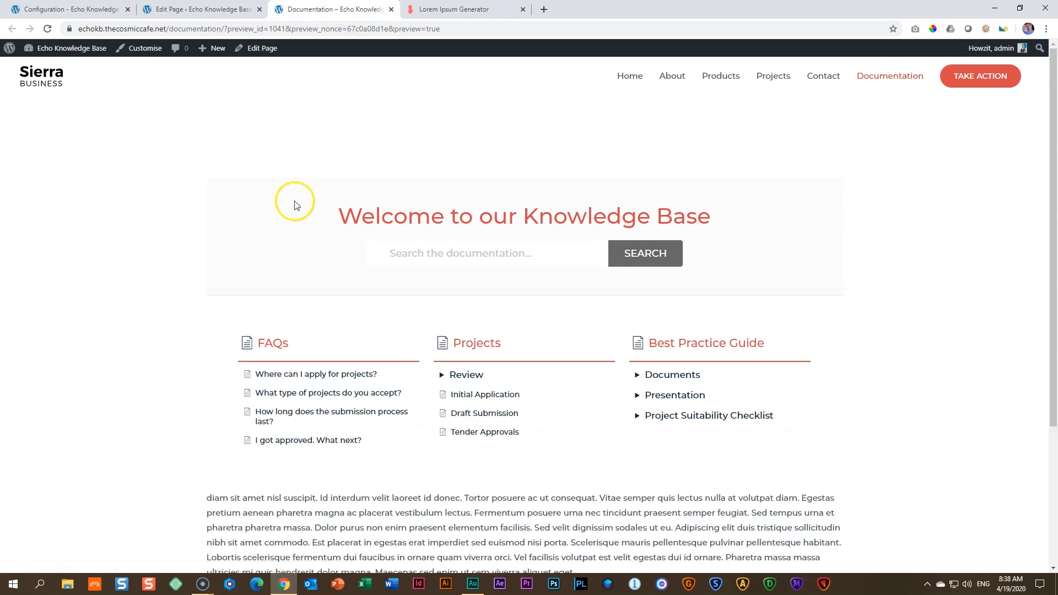
{"action": "scroll", "coordinate": [250, 214], "scroll_direction": "down", "scroll_amount": 3}
{"action": "scroll", "coordinate": [251, 210], "scroll_direction": "up", "scroll_amount": 3}
{"action": "scroll", "coordinate": [550, 385], "scroll_direction": "down", "scroll_amount": 3}
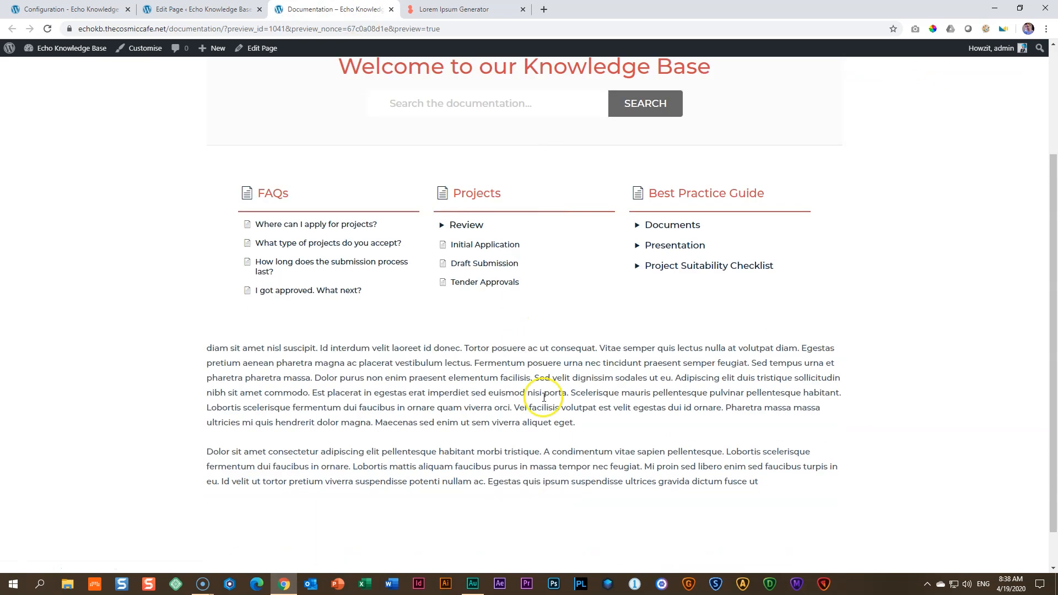
Copy the Contact Form's shortcode from the WPForms forms overview
{"action": "left_click", "coordinate": [248, 10]}
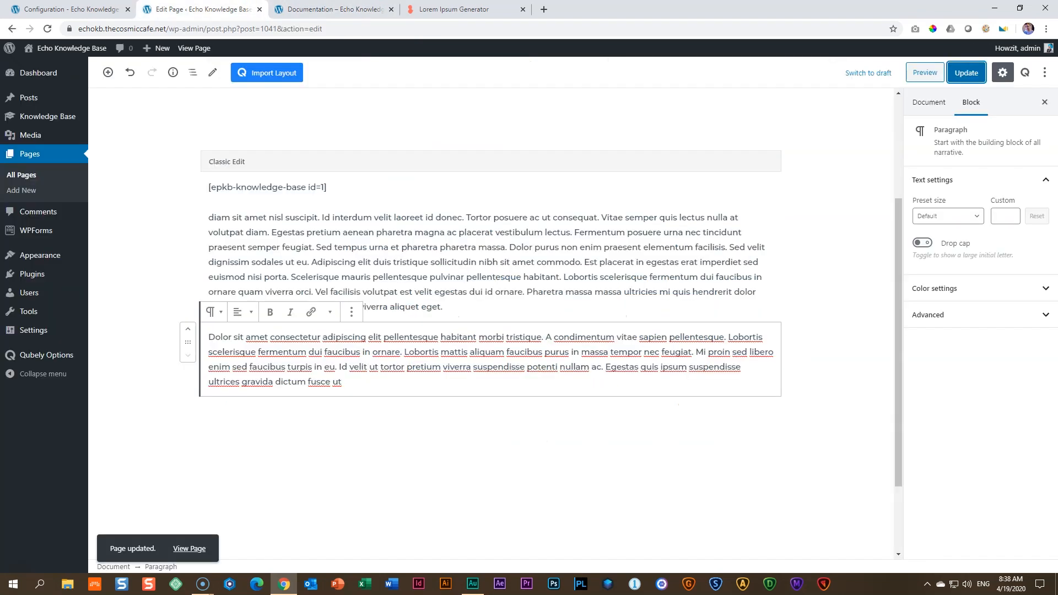
{"action": "mouse_move", "coordinate": [25, 236]}
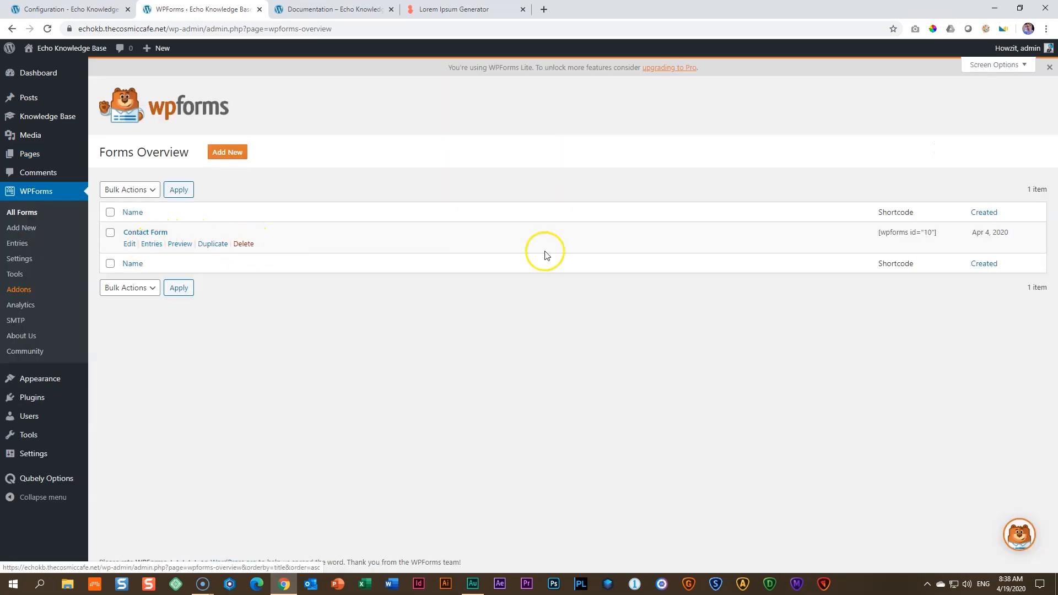
{"action": "triple_click", "coordinate": [912, 234]}
{"action": "right_click", "coordinate": [912, 237]}
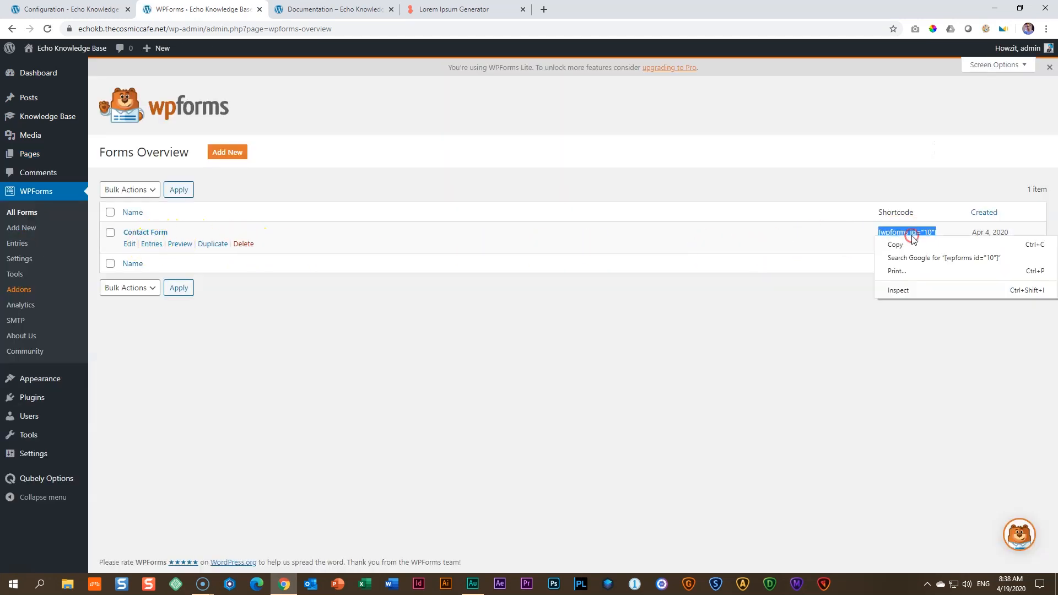
{"action": "left_click", "coordinate": [912, 243]}
Close the Knowledge Base configuration browser tab and open the Documentation page for editing
{"action": "left_click", "coordinate": [69, 9]}
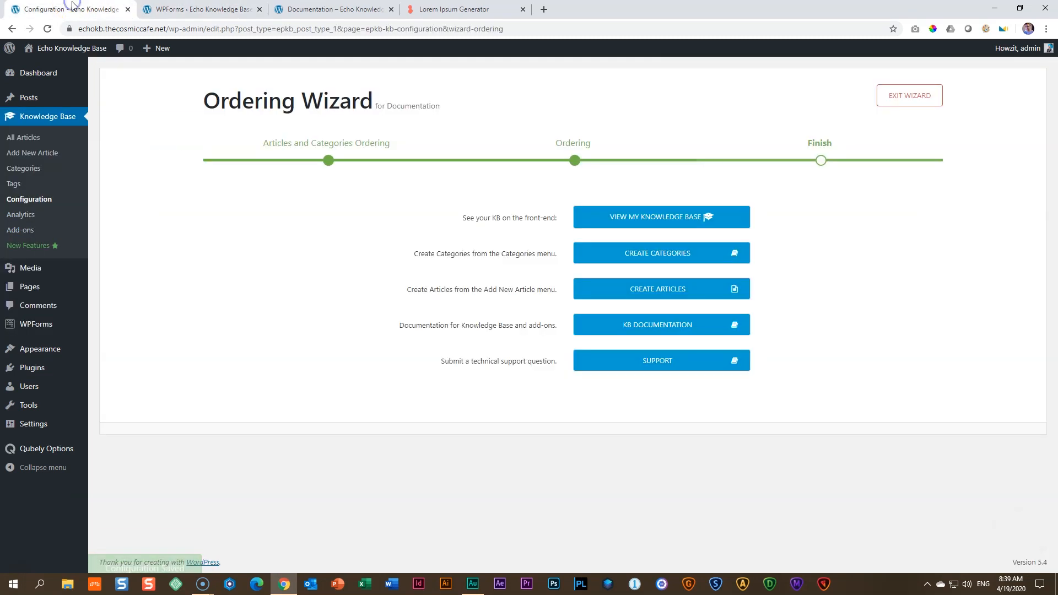
{"action": "left_click", "coordinate": [223, 7]}
{"action": "left_click", "coordinate": [108, 10]}
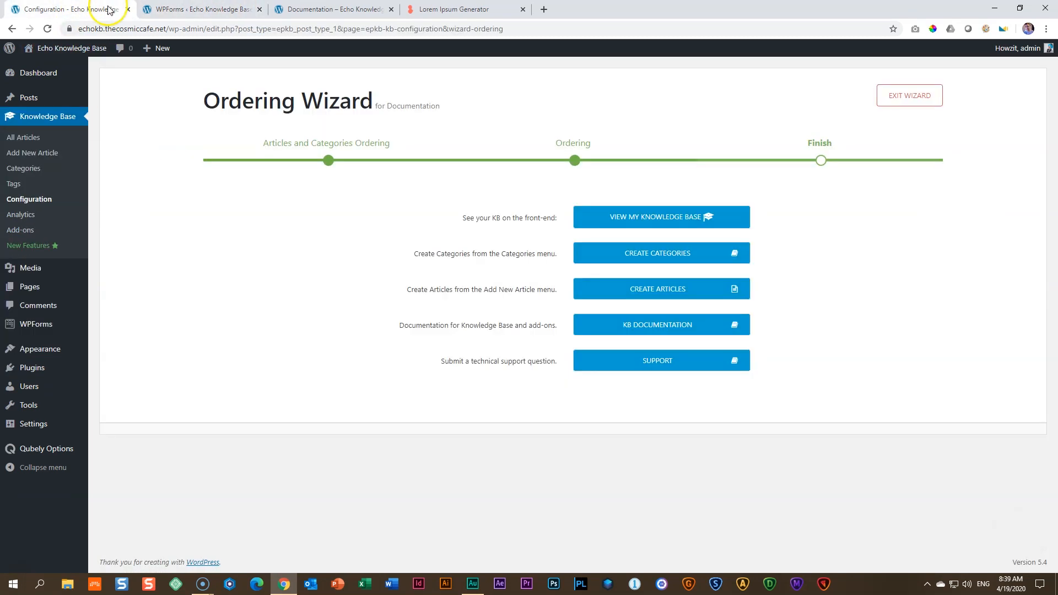
{"action": "left_click", "coordinate": [128, 10]}
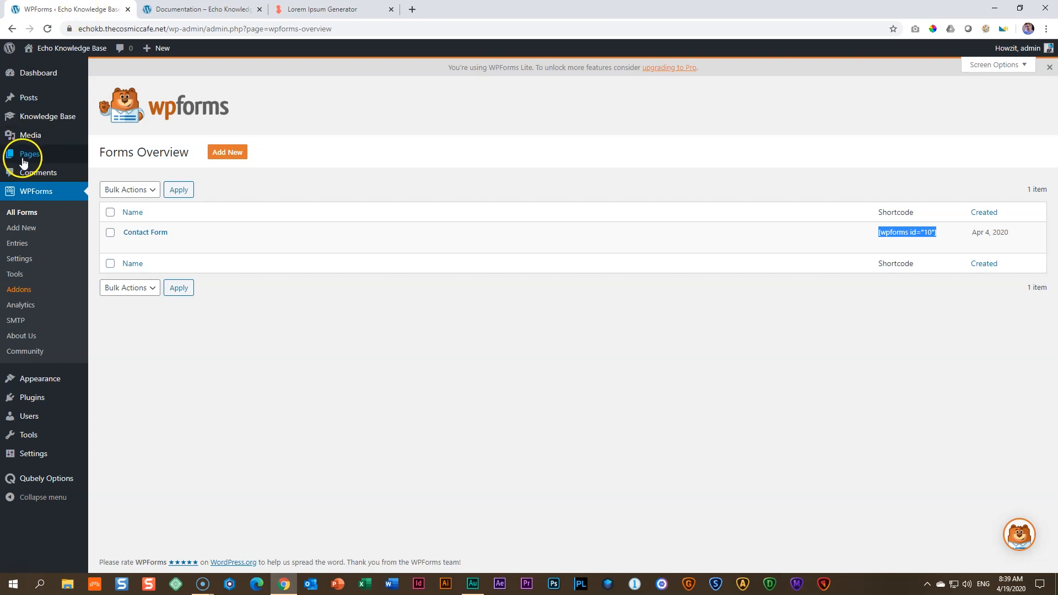
{"action": "mouse_move", "coordinate": [38, 118]}
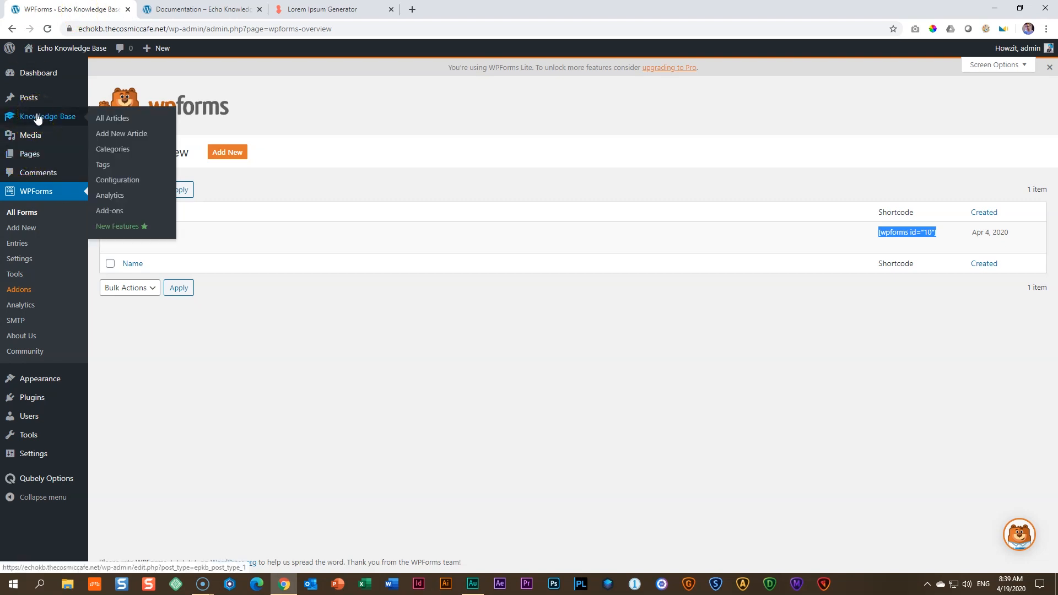
{"action": "key", "text": "ctrl+Tab"}
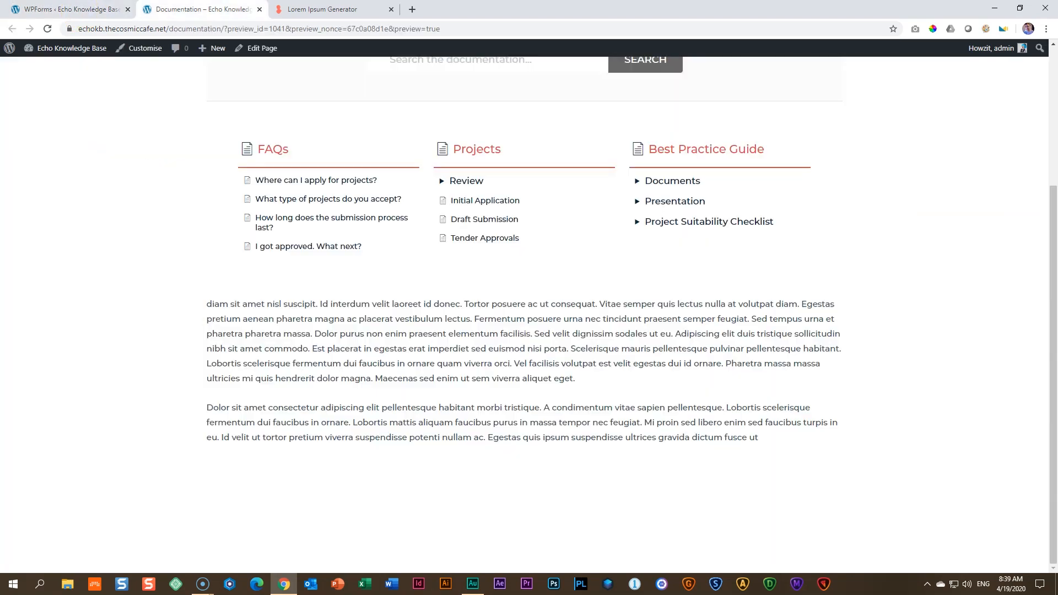
{"action": "left_click", "coordinate": [53, 8]}
{"action": "mouse_move", "coordinate": [21, 157]}
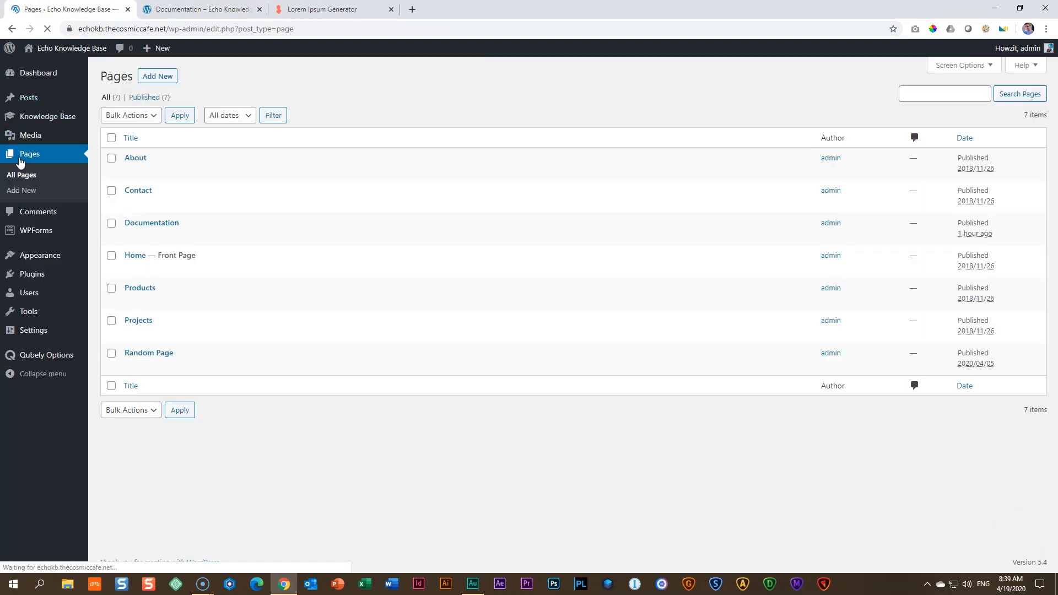
{"action": "left_click", "coordinate": [132, 237]}
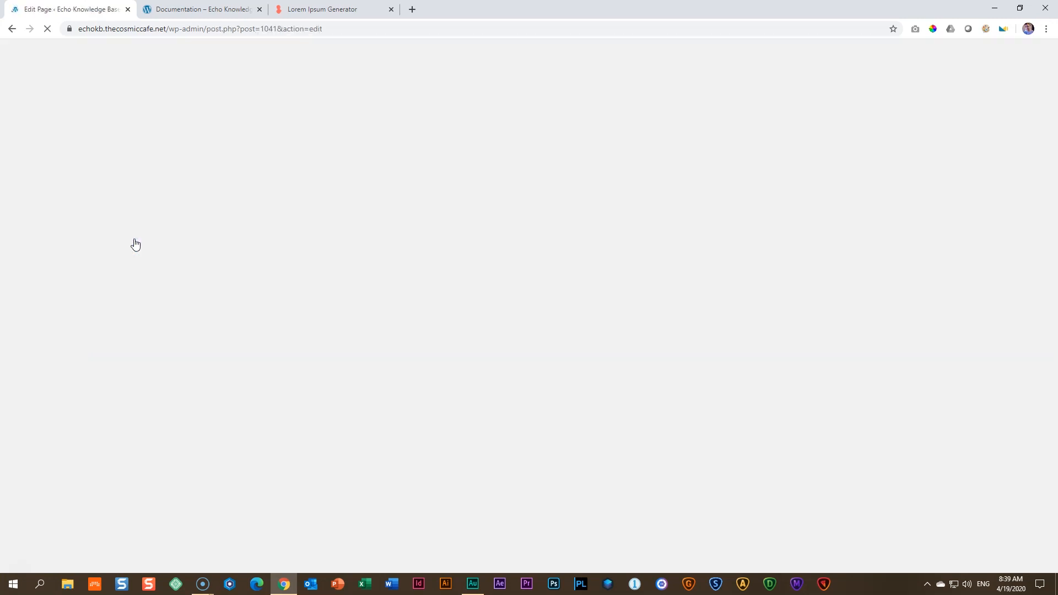
Add a Spacer block below the last placeholder paragraph and reduce its height to about 44 pixels
{"action": "scroll", "coordinate": [343, 326], "scroll_direction": "down", "scroll_amount": 5}
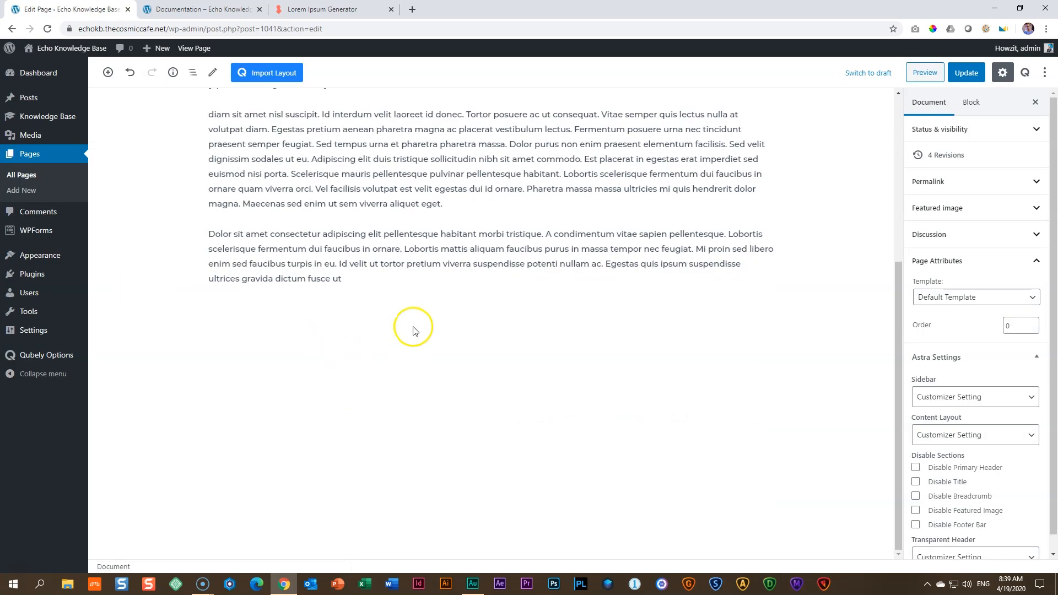
{"action": "left_click", "coordinate": [353, 247]}
{"action": "left_click", "coordinate": [666, 330]}
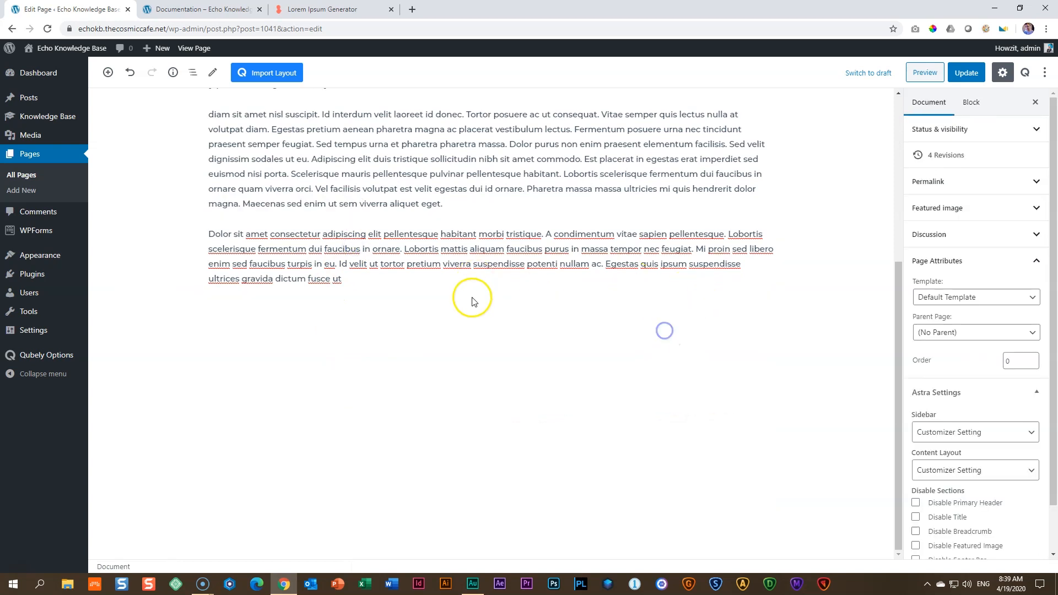
{"action": "left_click", "coordinate": [214, 263]}
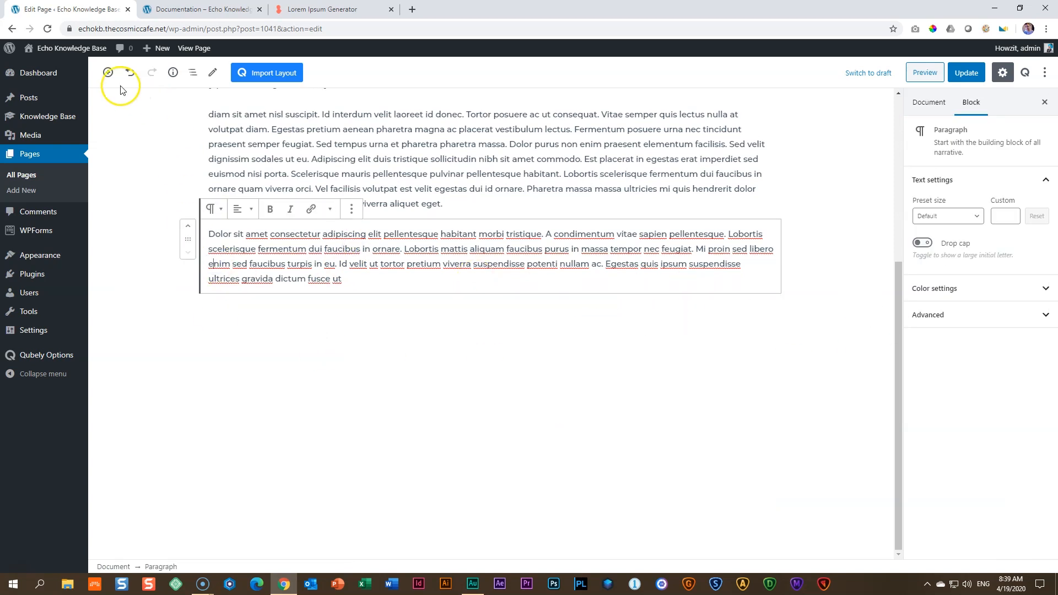
{"action": "left_click", "coordinate": [107, 72]}
{"action": "left_click", "coordinate": [157, 112]}
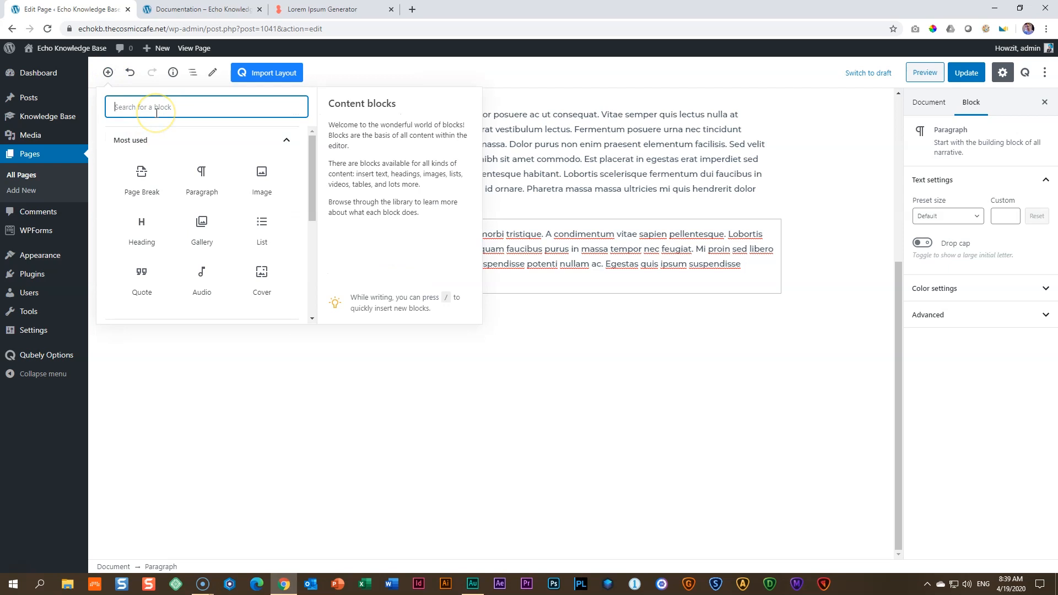
{"action": "type", "text": "sp"}
{"action": "left_click", "coordinate": [145, 176]}
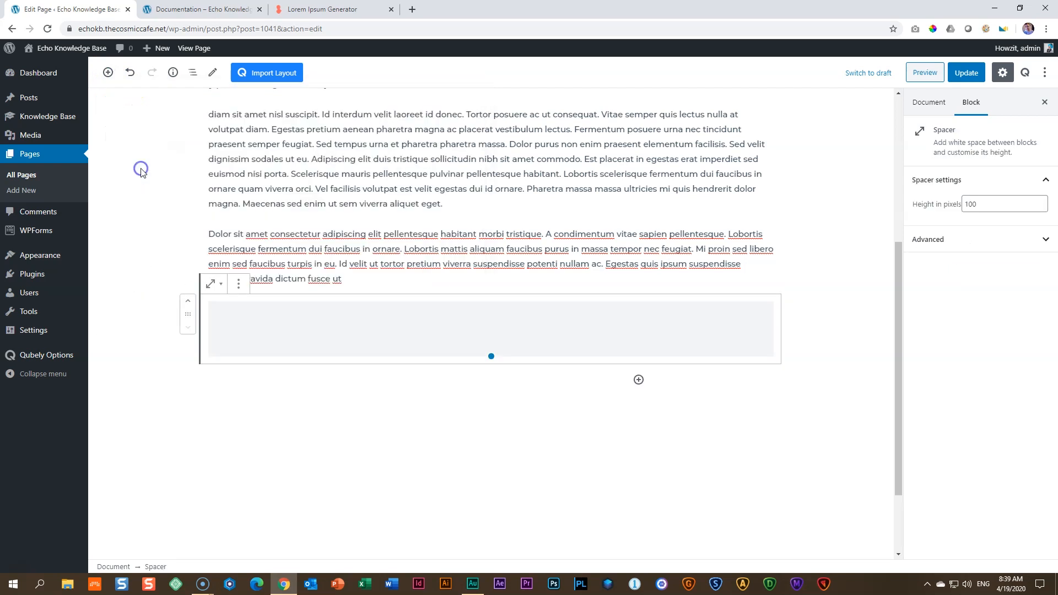
{"action": "left_click_drag", "start_coordinate": [491, 351], "coordinate": [492, 325]}
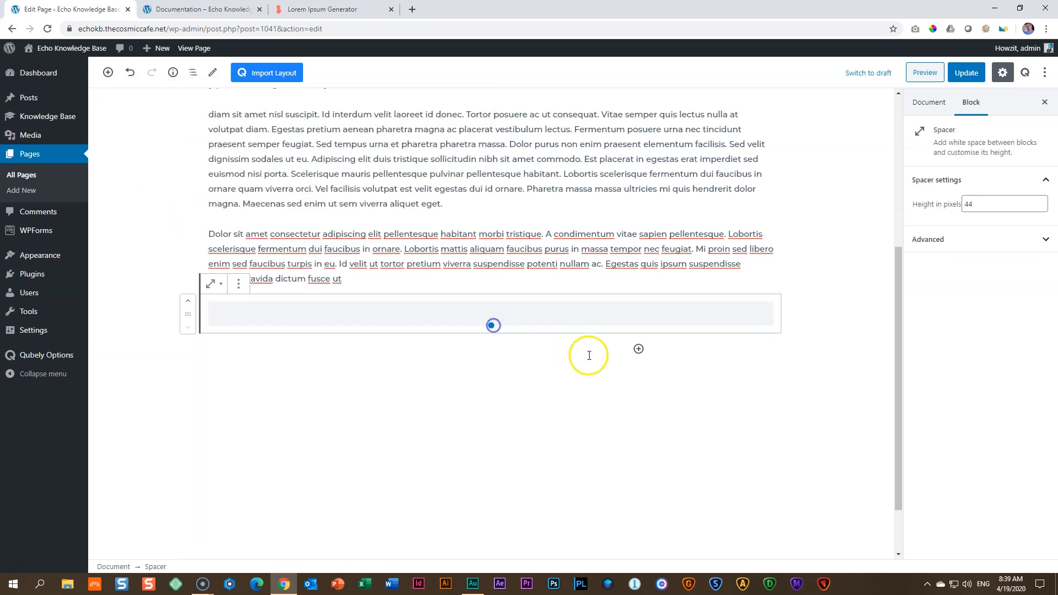
Add a Shortcode block below the new spacer containing the contact form shortcode [wpforms id="10"]
{"action": "left_click", "coordinate": [638, 348]}
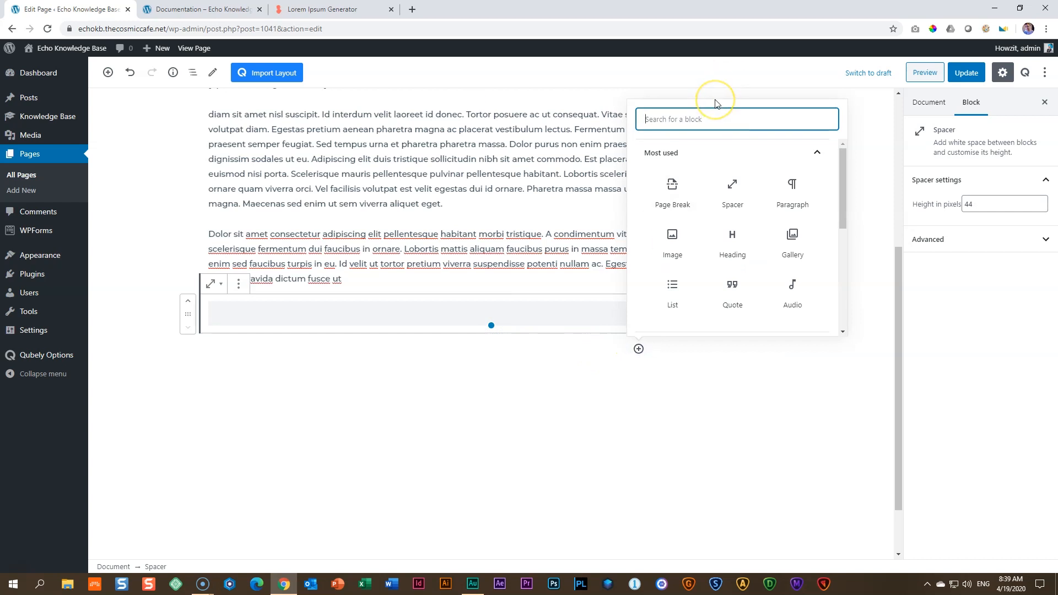
{"action": "type", "text": "shor"}
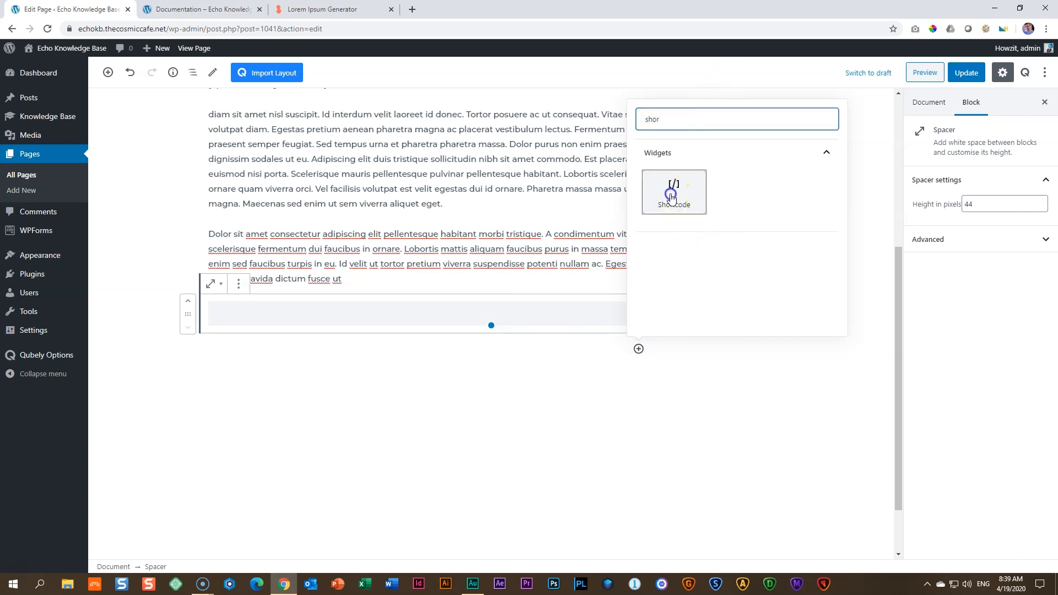
{"action": "left_click", "coordinate": [675, 198]}
{"action": "key", "text": "ctrl+v"}
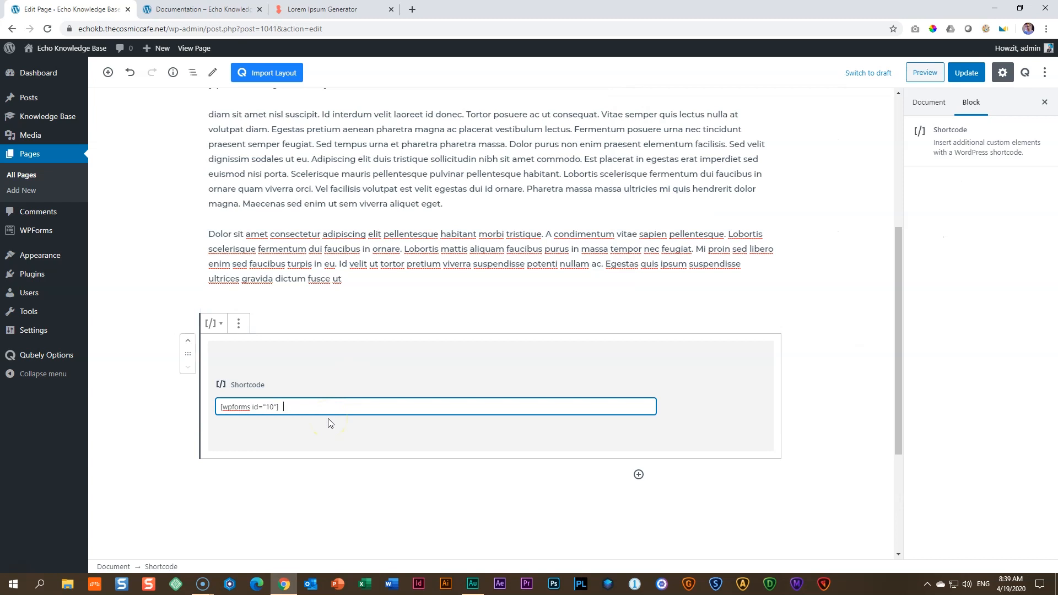
{"action": "key", "text": "BackSpace"}
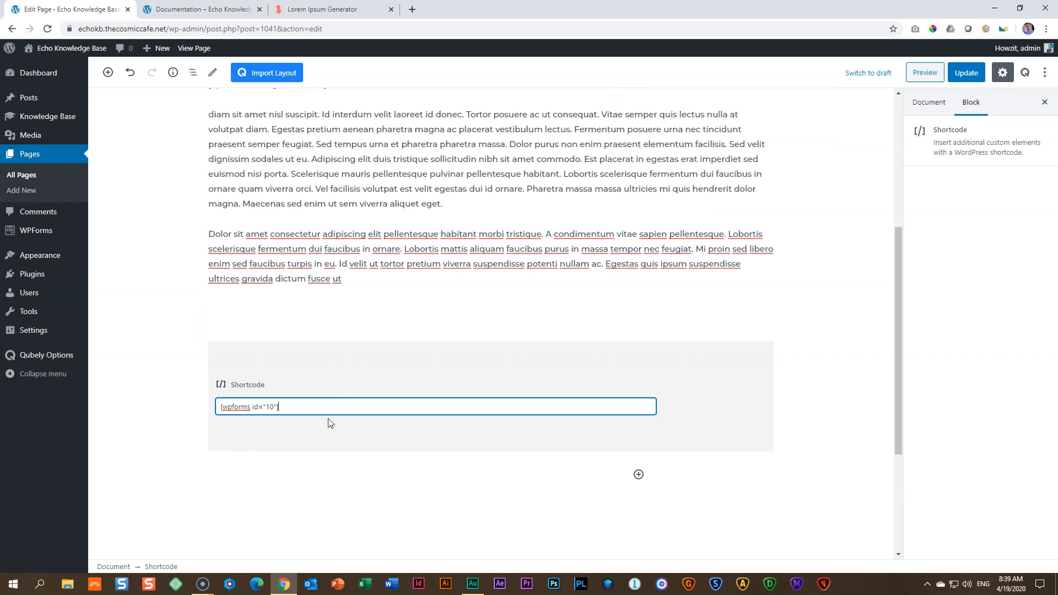
Update the Documentation page and check the embedded contact form in the reloaded preview
{"action": "left_click", "coordinate": [969, 77]}
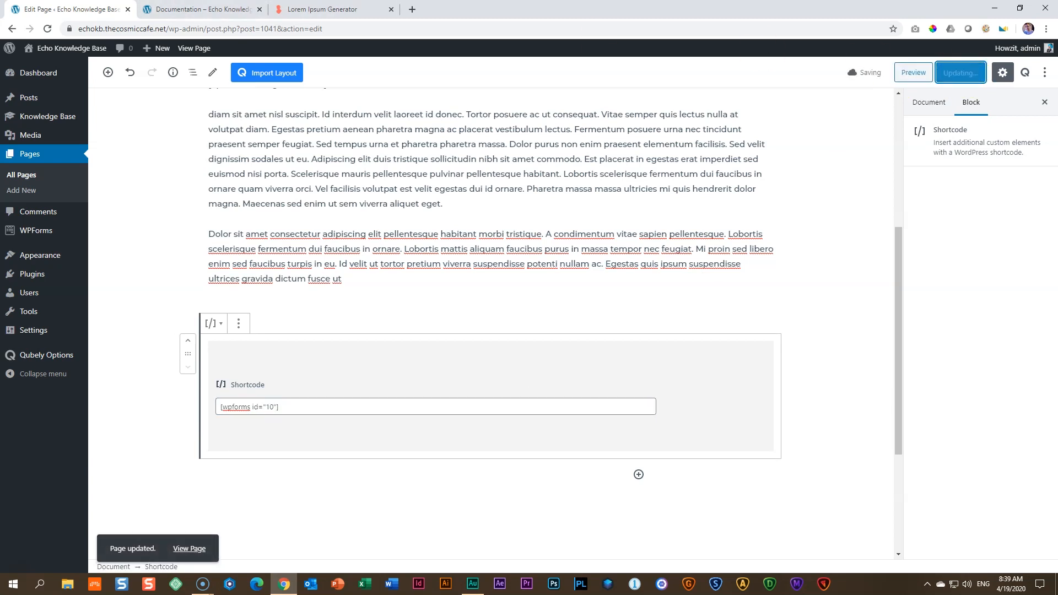
{"action": "left_click", "coordinate": [155, 14]}
{"action": "left_click", "coordinate": [49, 31]}
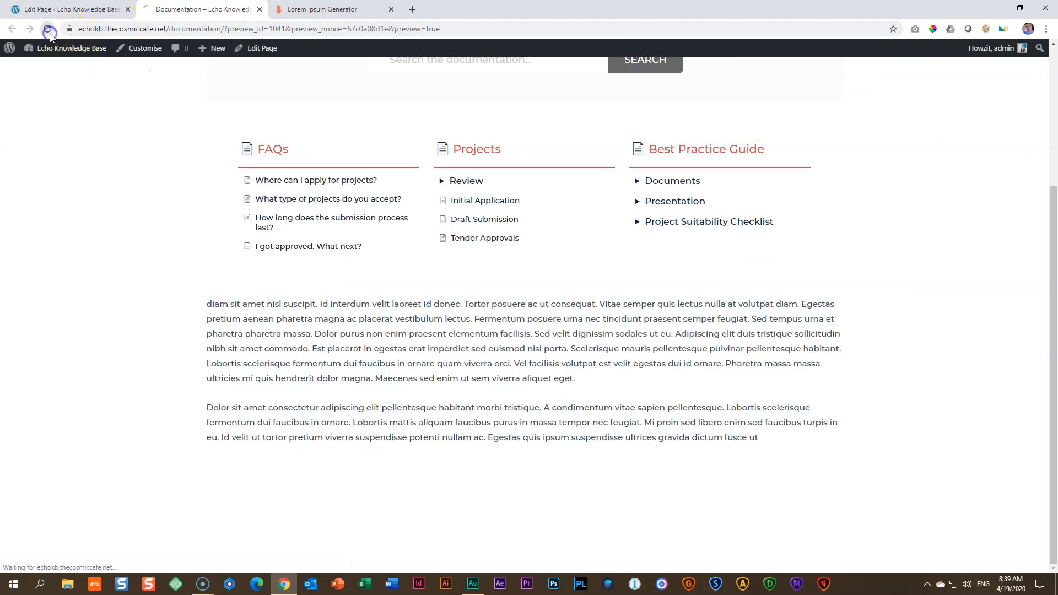
{"action": "scroll", "coordinate": [331, 352], "scroll_direction": "down", "scroll_amount": 4}
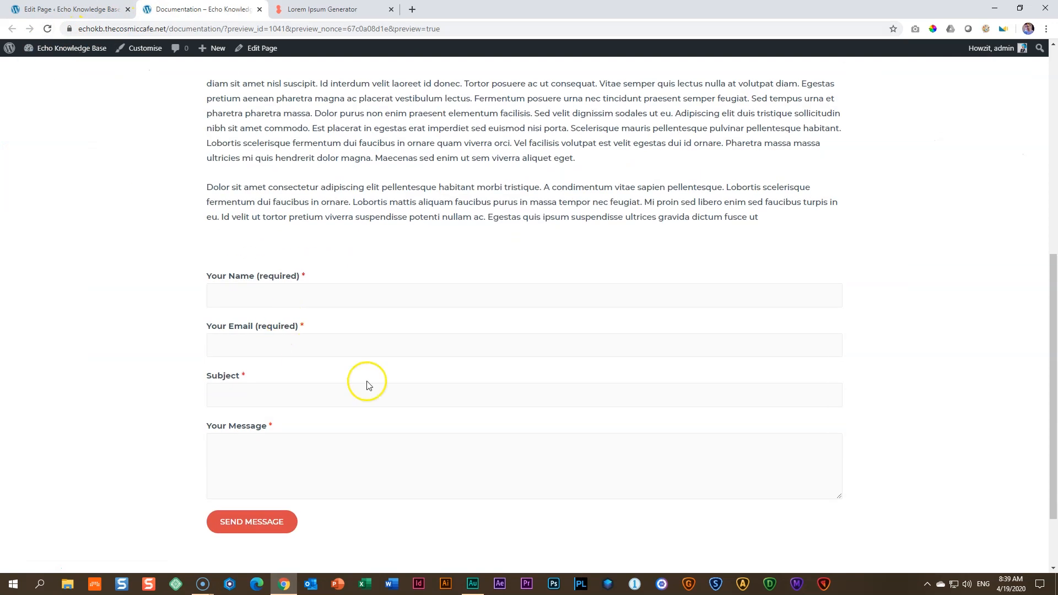
{"action": "scroll", "coordinate": [337, 115], "scroll_direction": "down", "scroll_amount": 2}
Return to editing the Documentation page, add an Advanced Heading block, and place it above the contact form shortcode
{"action": "left_click", "coordinate": [72, 9]}
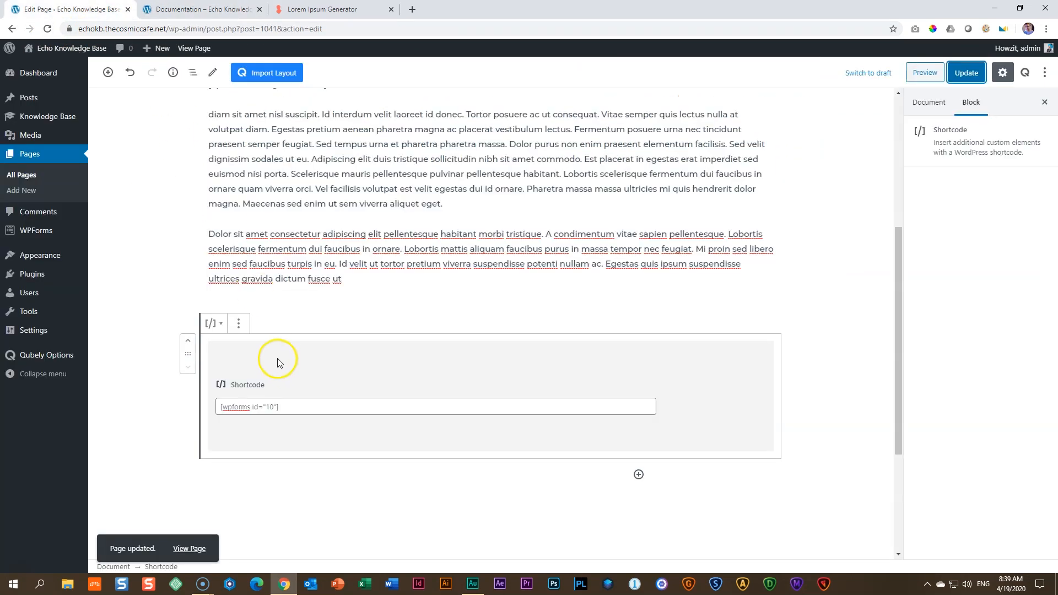
{"action": "left_click", "coordinate": [639, 474]}
{"action": "type", "text": "adv"}
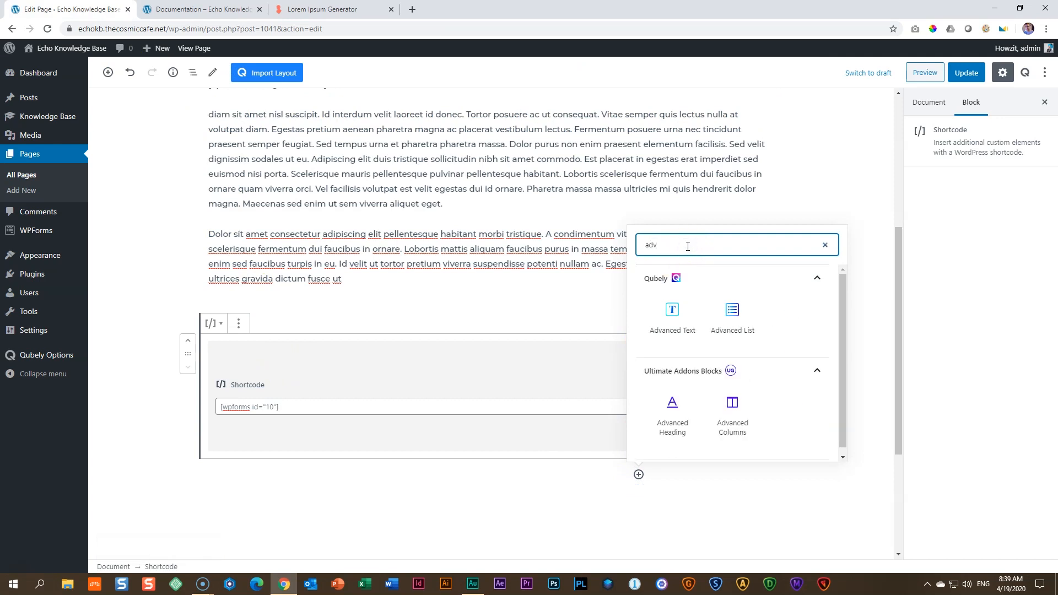
{"action": "left_click", "coordinate": [668, 406]}
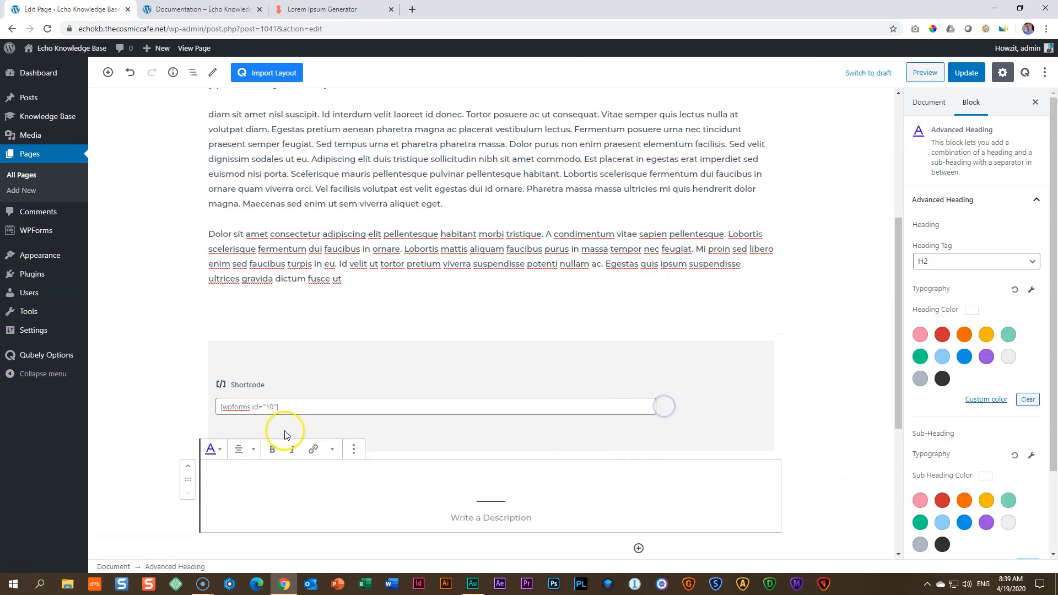
{"action": "left_click", "coordinate": [188, 467]}
Set the contact form's heading to "Contact Us Today" and its description to "We love to hear your ideas"
{"action": "left_click", "coordinate": [508, 356]}
{"action": "type", "text": "Co"}
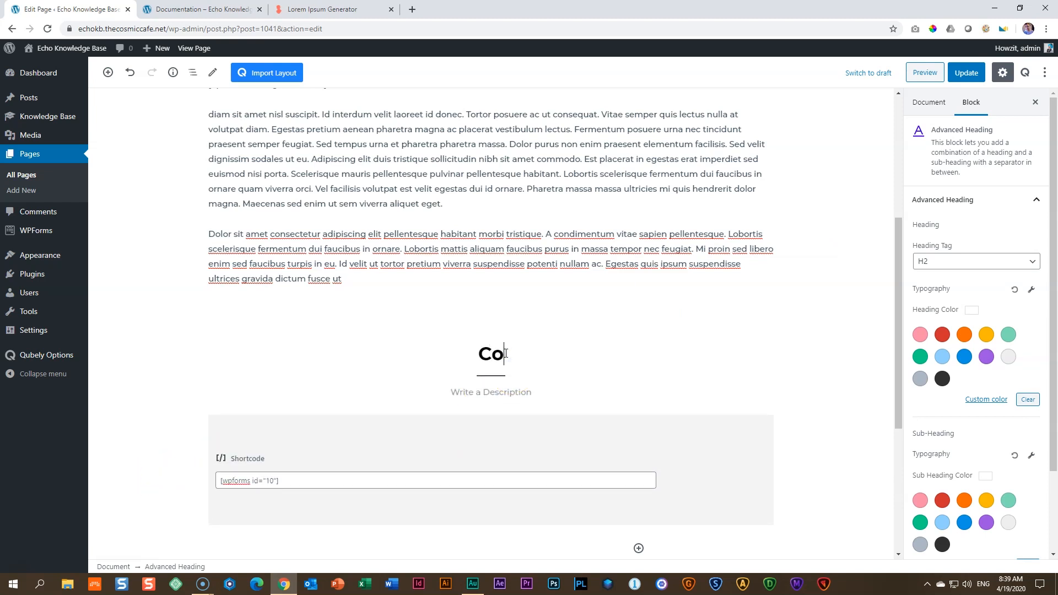
{"action": "type", "text": "ntact Us Today"}
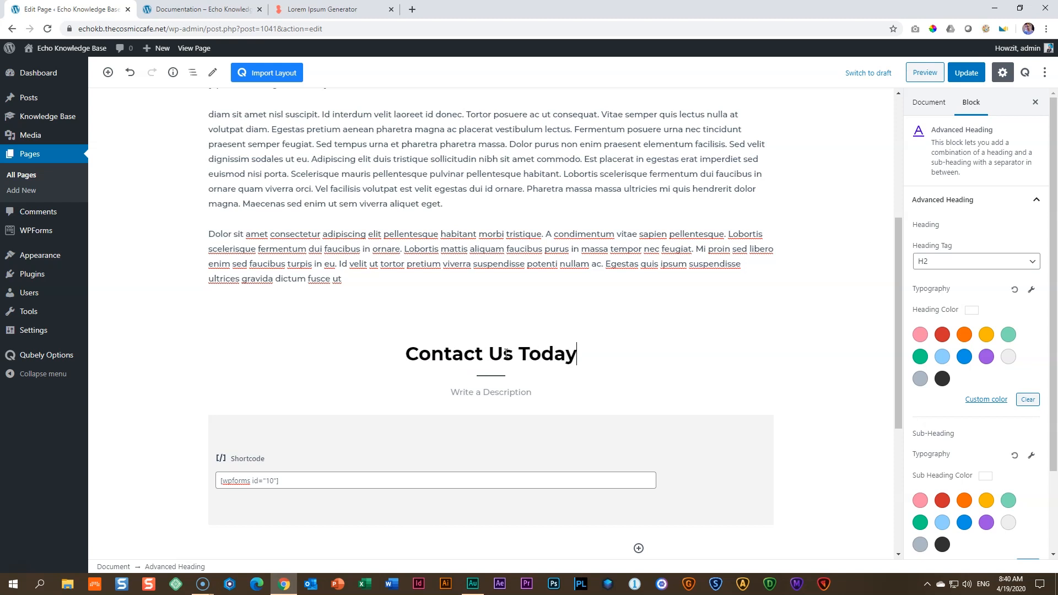
{"action": "left_click", "coordinate": [506, 388]}
{"action": "type", "text": "We love to hear your ideas"}
Update the Documentation page and review its preview from the knowledge base search and categories down to the contact form
{"action": "left_click", "coordinate": [964, 75]}
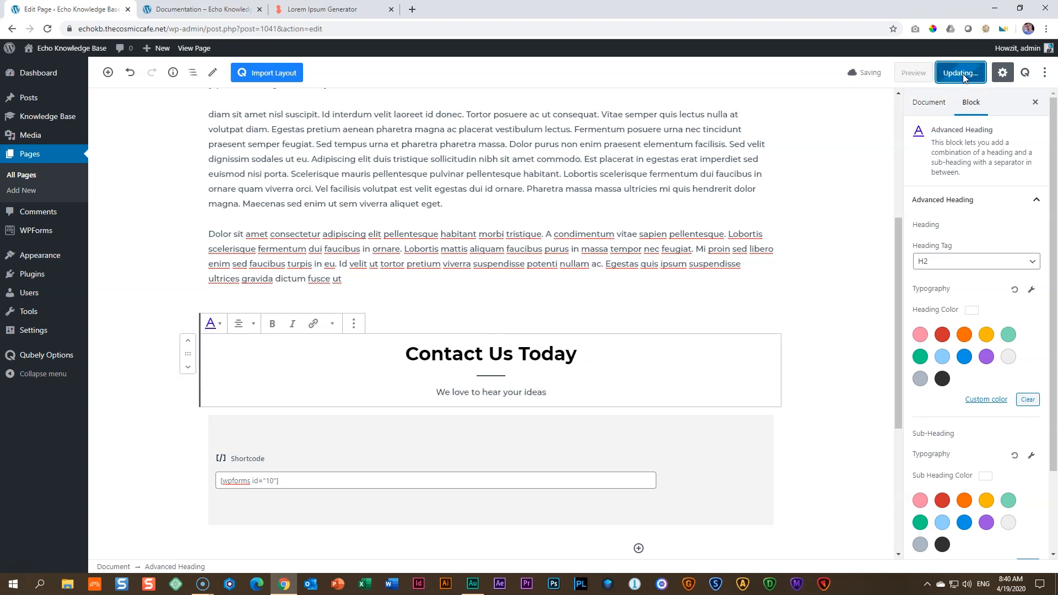
{"action": "left_click", "coordinate": [915, 73]}
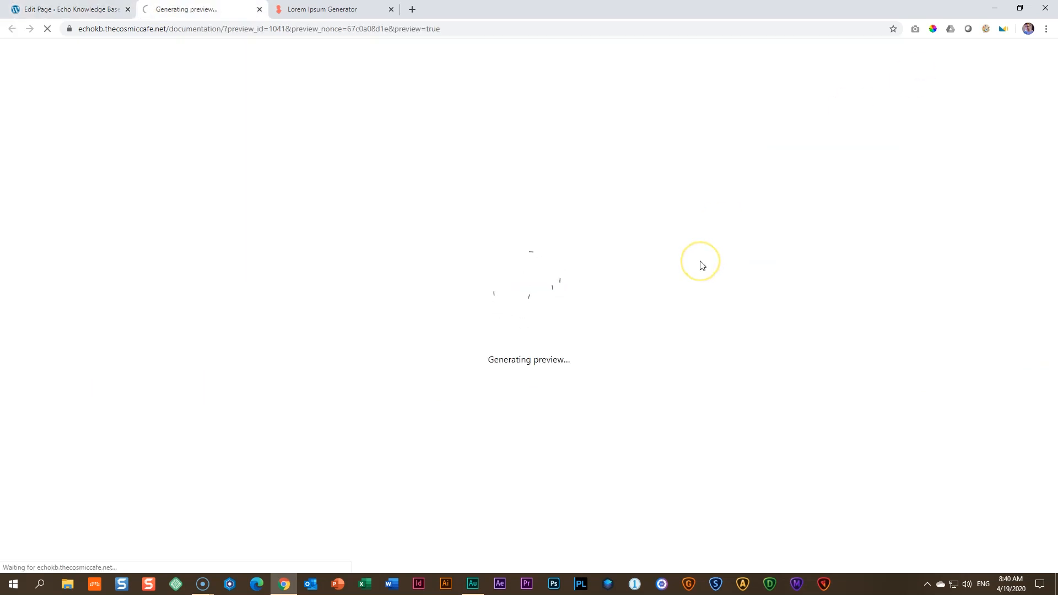
{"action": "scroll", "coordinate": [700, 266], "scroll_direction": "down", "scroll_amount": 7}
{"action": "scroll", "coordinate": [700, 265], "scroll_direction": "down", "scroll_amount": 3}
{"action": "scroll", "coordinate": [700, 262], "scroll_direction": "up", "scroll_amount": 10}
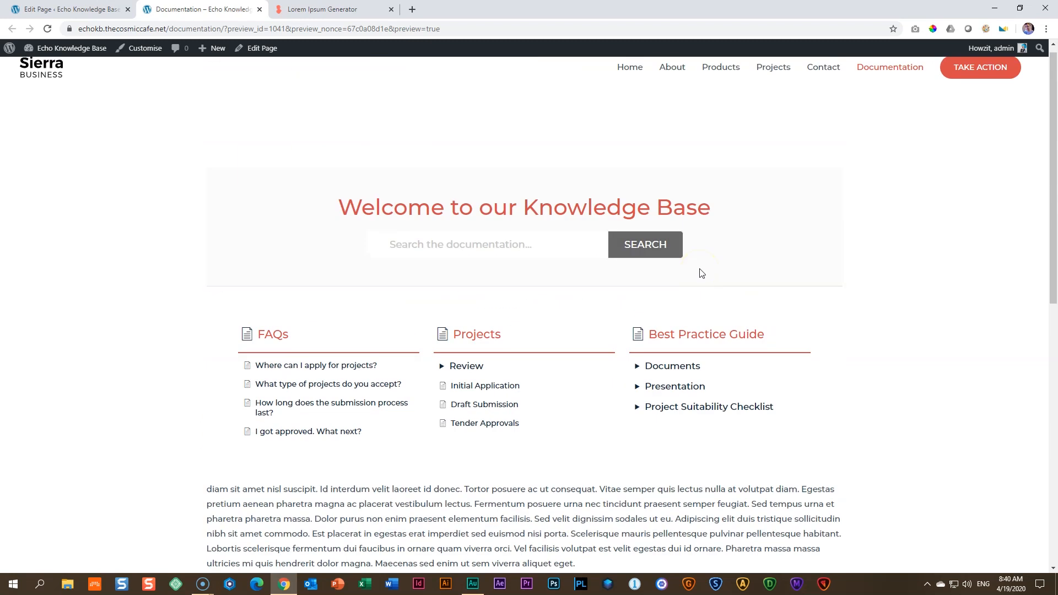
{"action": "scroll", "coordinate": [702, 273], "scroll_direction": "down", "scroll_amount": 5}
{"action": "scroll", "coordinate": [702, 274], "scroll_direction": "up", "scroll_amount": 5}
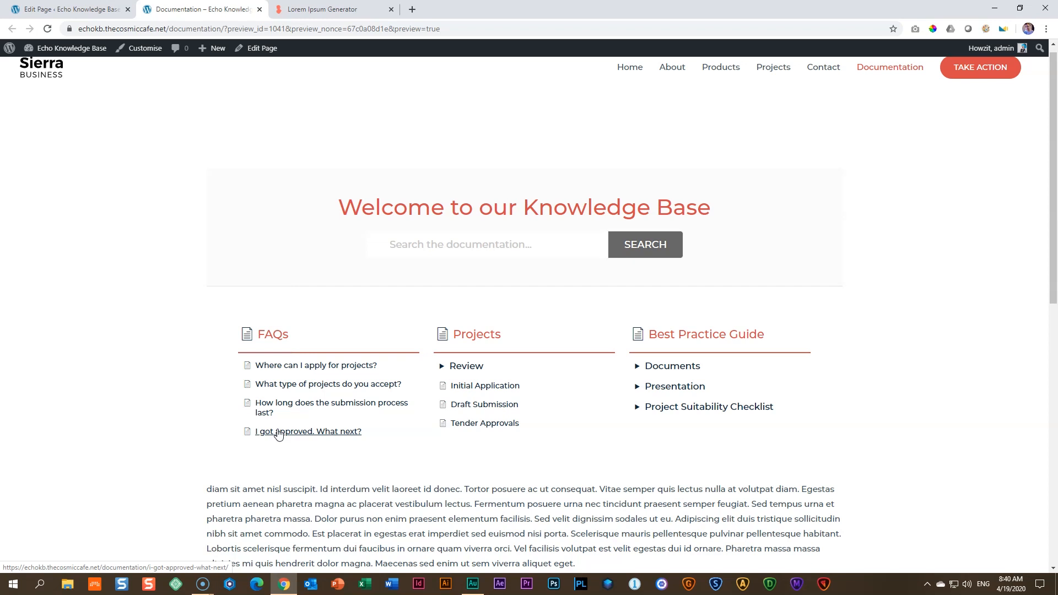
{"action": "scroll", "coordinate": [307, 472], "scroll_direction": "down", "scroll_amount": 4}
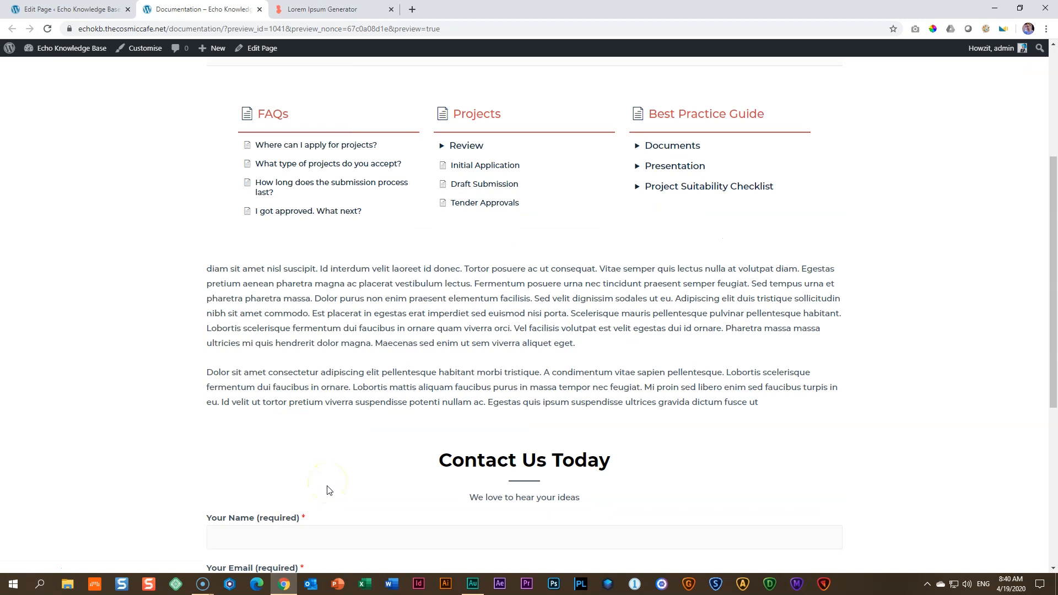
{"action": "scroll", "coordinate": [329, 487], "scroll_direction": "down", "scroll_amount": 4}
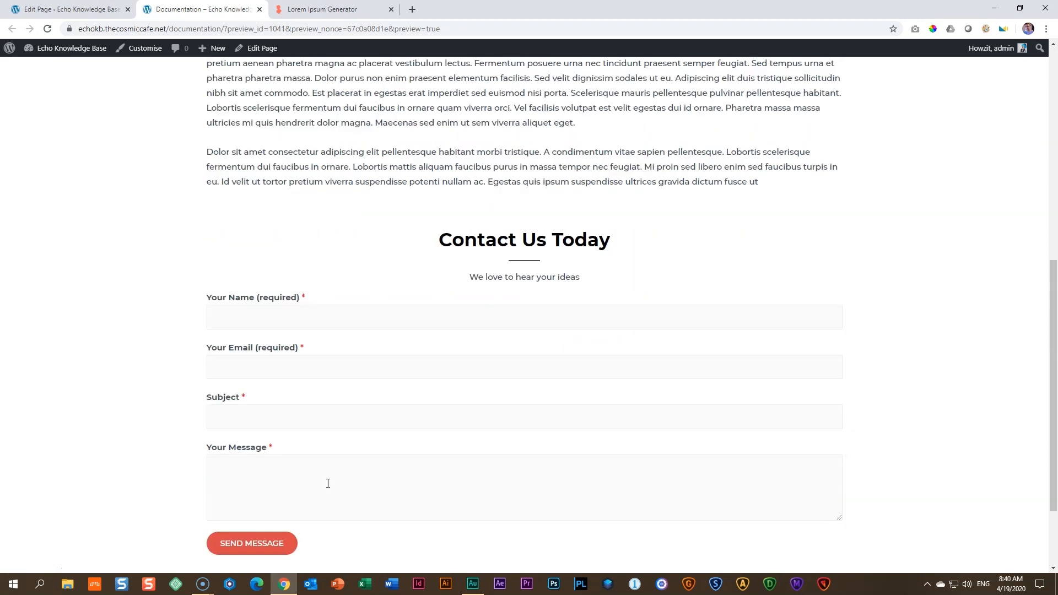
{"action": "scroll", "coordinate": [327, 480], "scroll_direction": "up", "scroll_amount": 8}
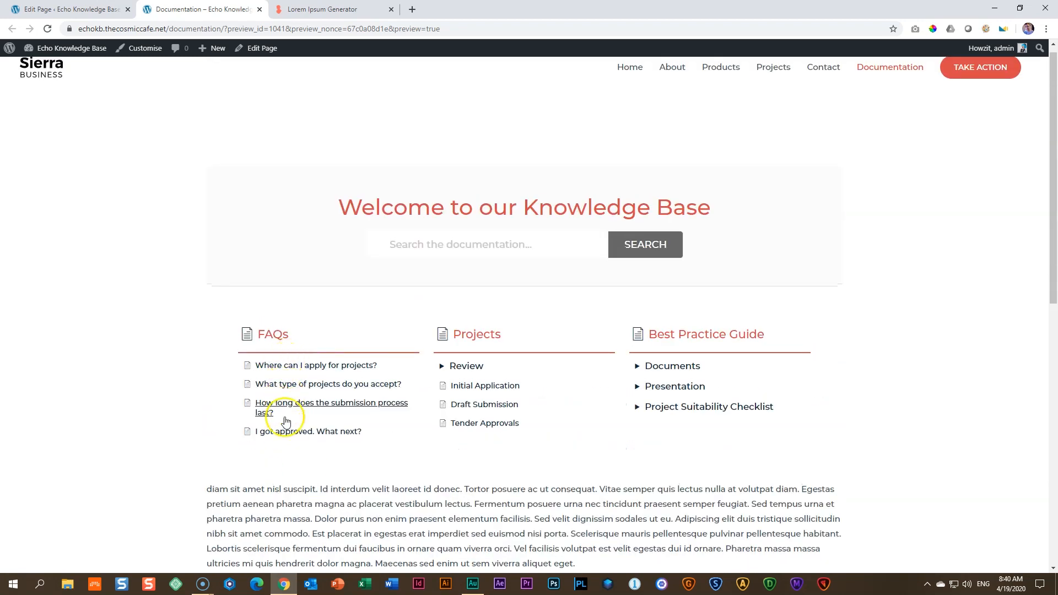